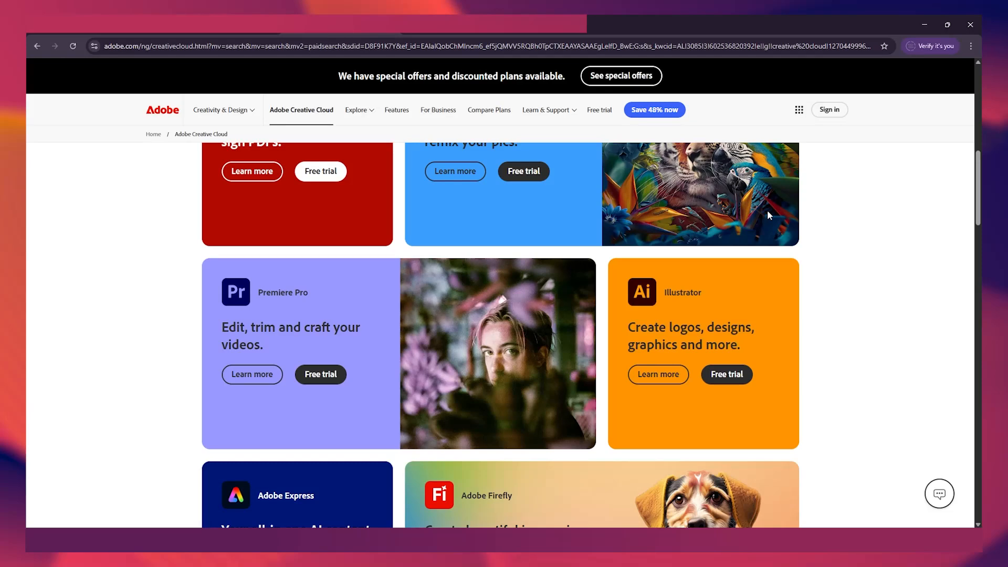
Open the developer tools on the Adobe Creative Cloud page and narrow the page to phone width to examine its responsive layout.
{"action": "scroll", "coordinate": [871, 325], "scroll_direction": "up", "scroll_amount": 8}
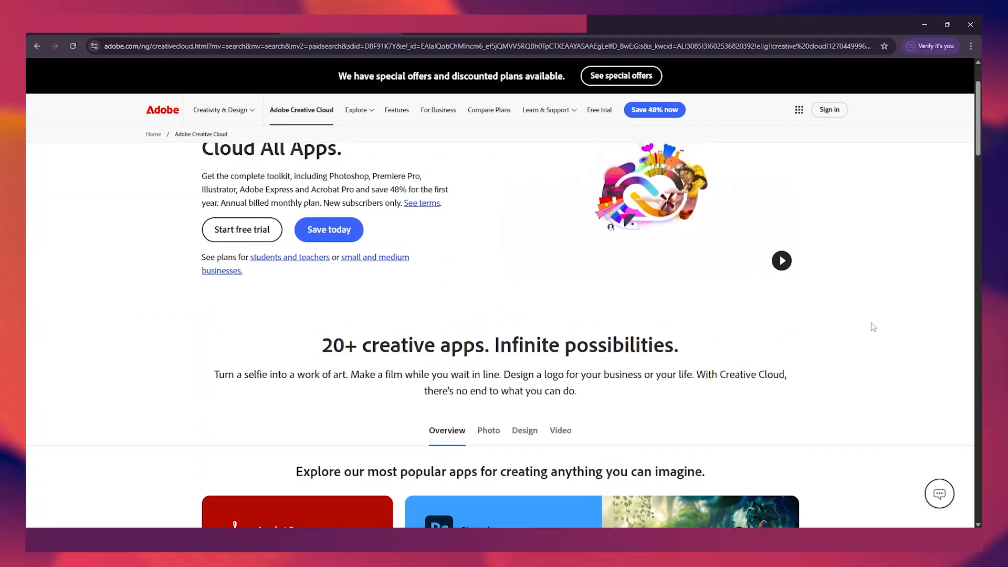
{"action": "scroll", "coordinate": [871, 326], "scroll_direction": "up", "scroll_amount": 1}
{"action": "scroll", "coordinate": [870, 326], "scroll_direction": "up", "scroll_amount": 1}
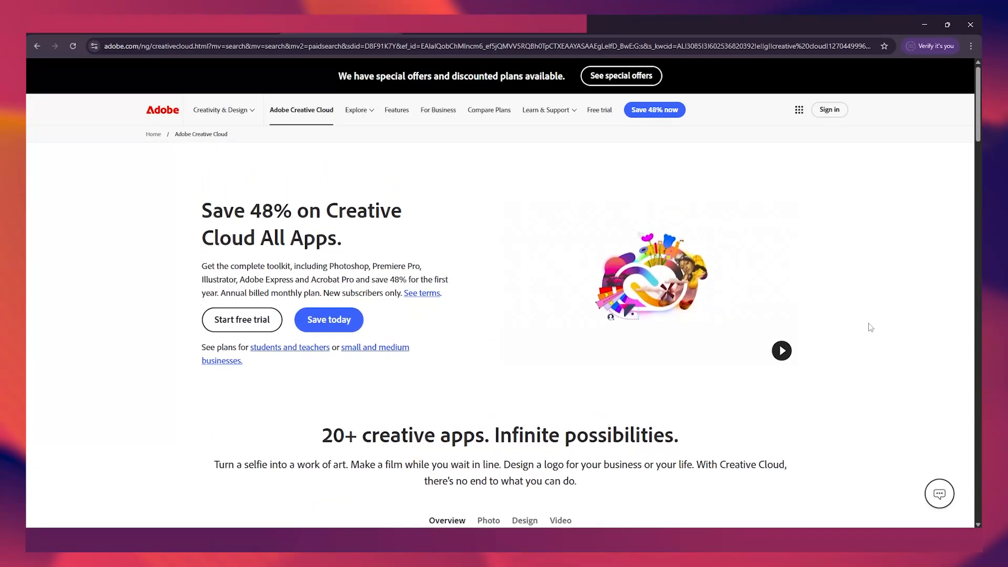
{"action": "right_click", "coordinate": [877, 271]}
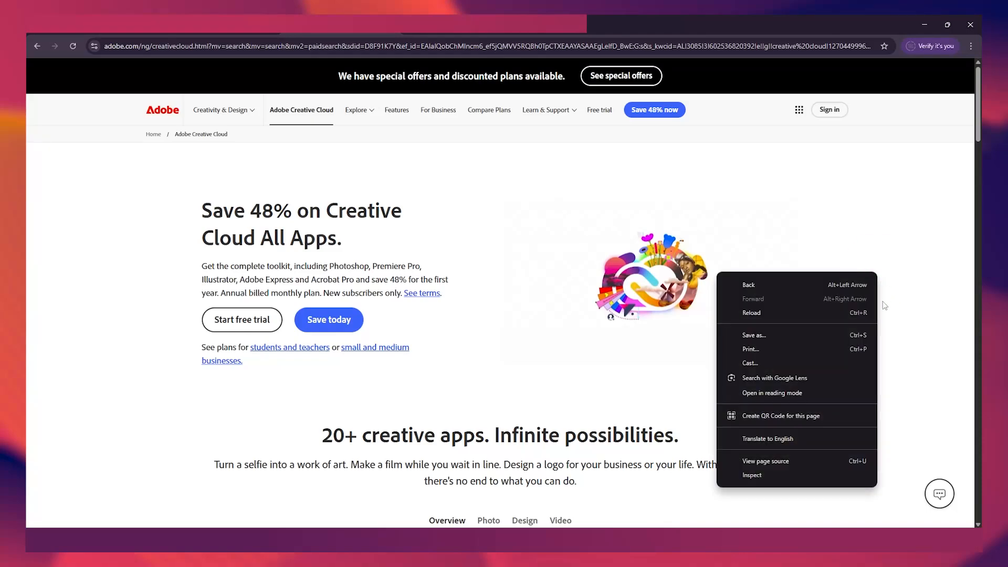
{"action": "left_click", "coordinate": [829, 475]}
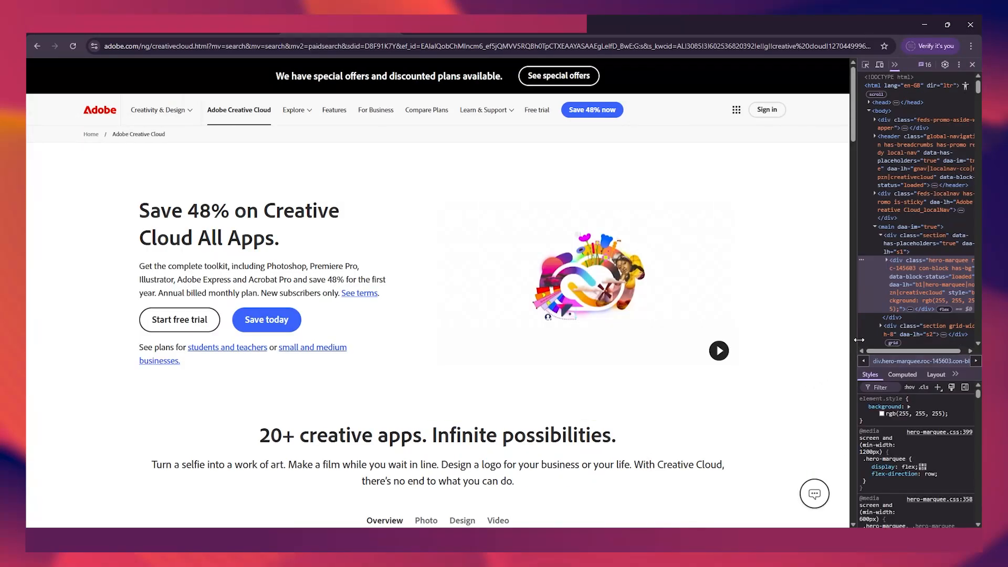
{"action": "left_click_drag", "start_coordinate": [856, 339], "coordinate": [403, 292]}
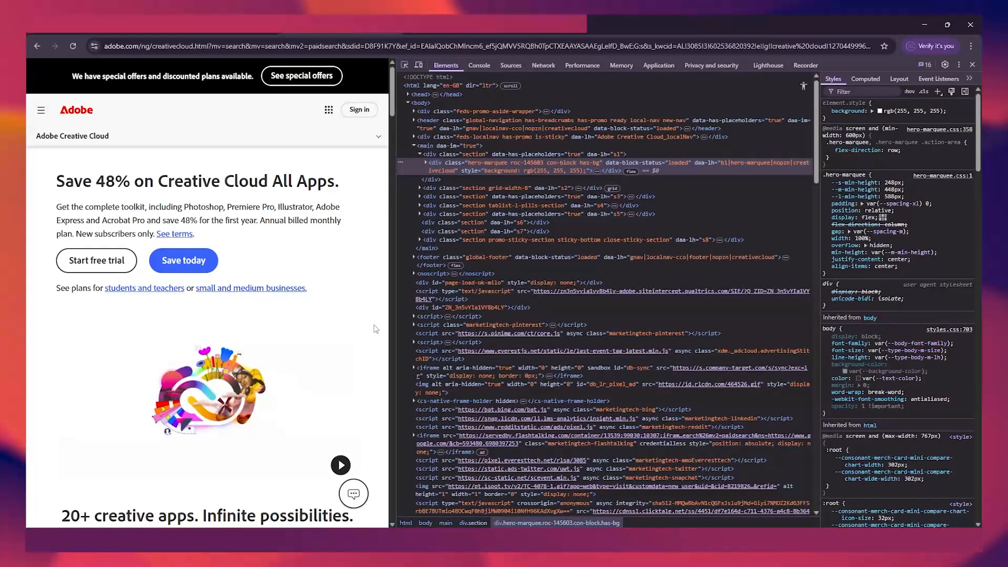
{"action": "left_click_drag", "start_coordinate": [397, 326], "coordinate": [279, 310]}
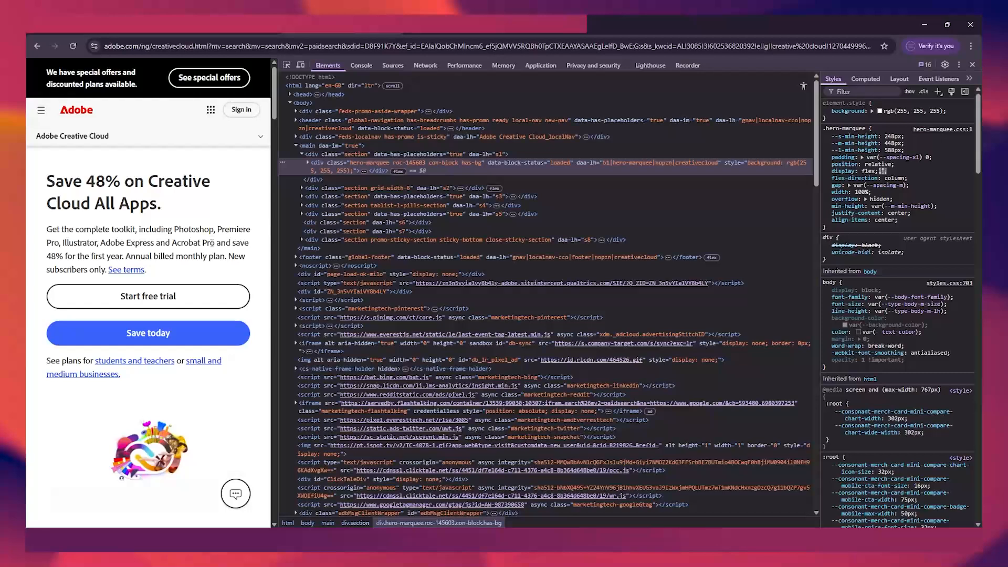
{"action": "scroll", "coordinate": [146, 300], "scroll_direction": "down", "scroll_amount": 12}
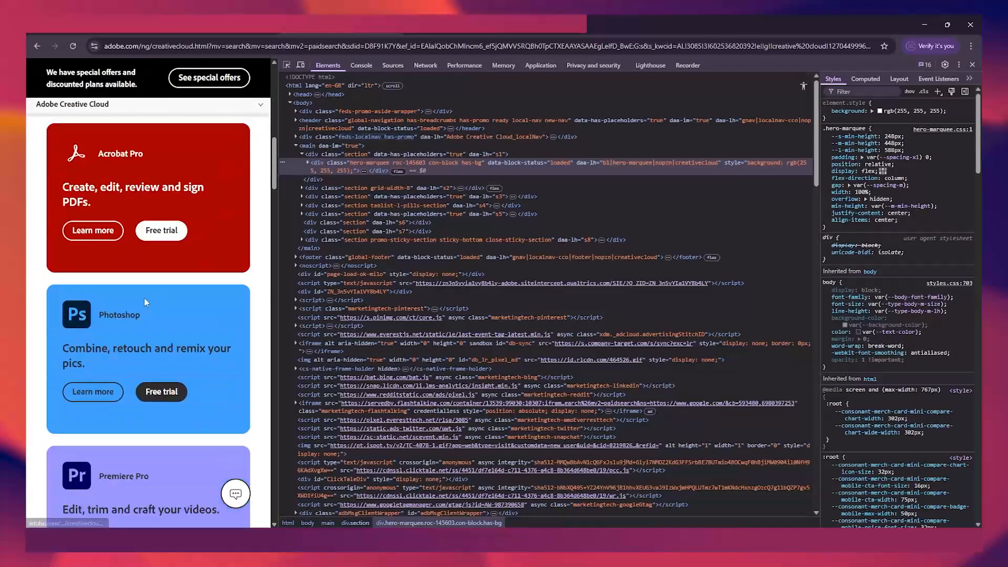
{"action": "scroll", "coordinate": [144, 299], "scroll_direction": "down", "scroll_amount": 15}
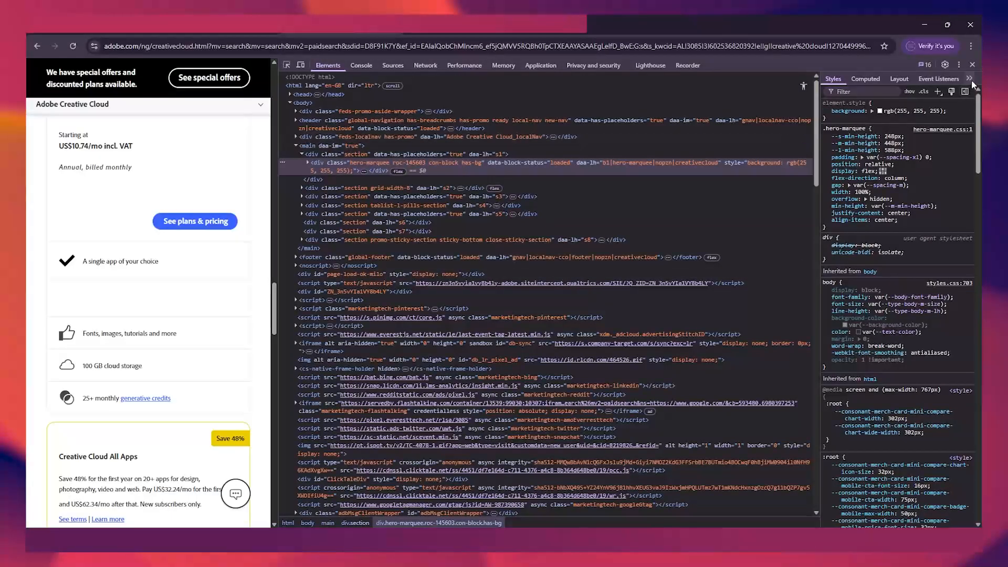
Close the developer tools and examine how the app cards are arranged at full desktop width.
{"action": "left_click", "coordinate": [972, 65]}
{"action": "scroll", "coordinate": [631, 231], "scroll_direction": "up", "scroll_amount": 5}
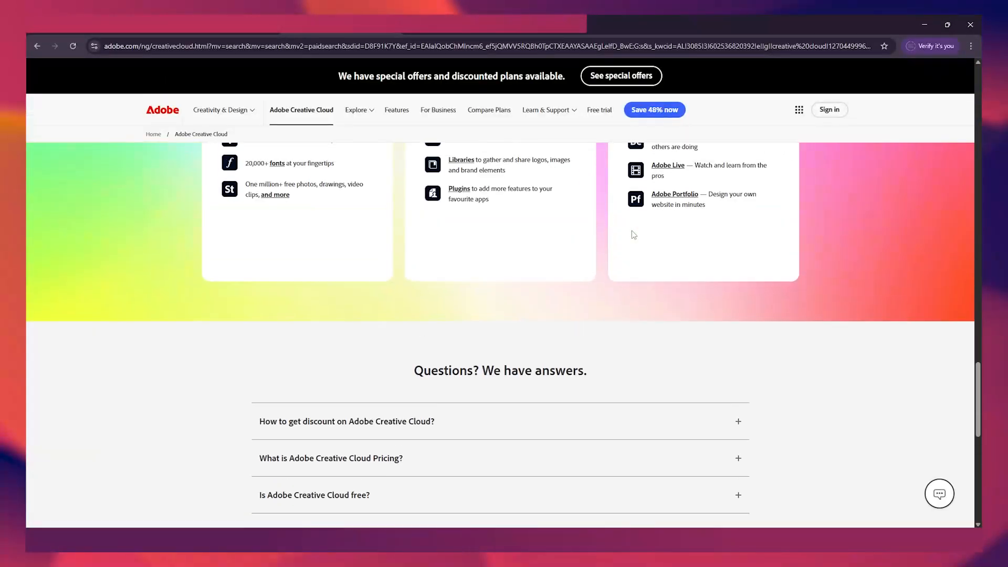
{"action": "scroll", "coordinate": [632, 235], "scroll_direction": "up", "scroll_amount": 10}
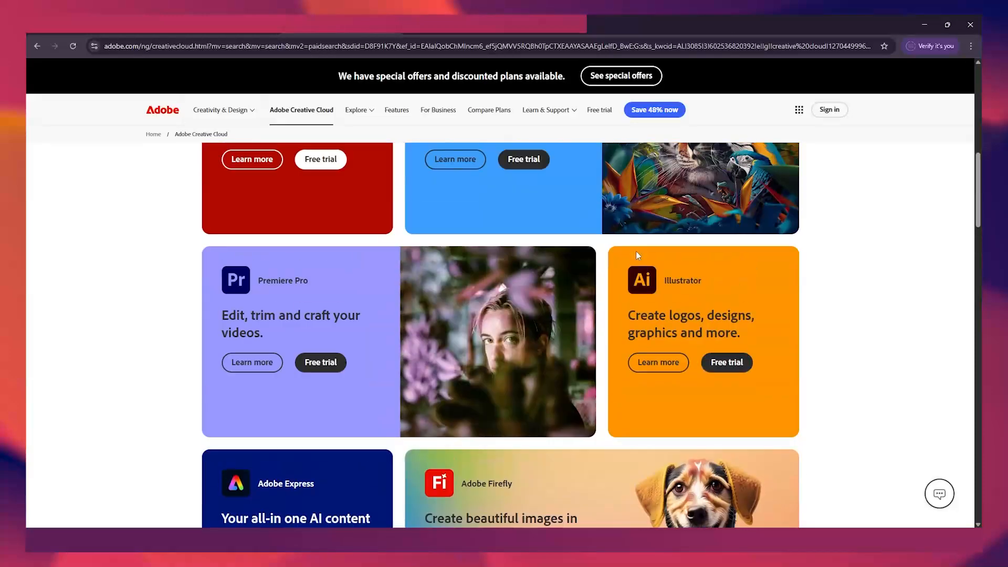
{"action": "scroll", "coordinate": [637, 255], "scroll_direction": "up", "scroll_amount": 3}
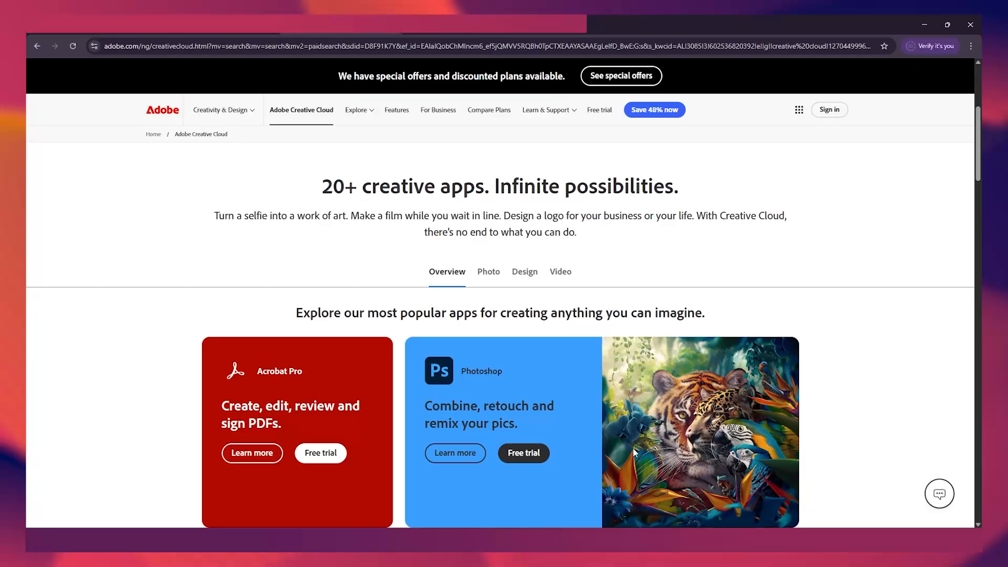
Switch to the Learn Constraints file in Figma and examine the OPay landing page design in the Class frame.
{"action": "key", "text": "alt+Tab"}
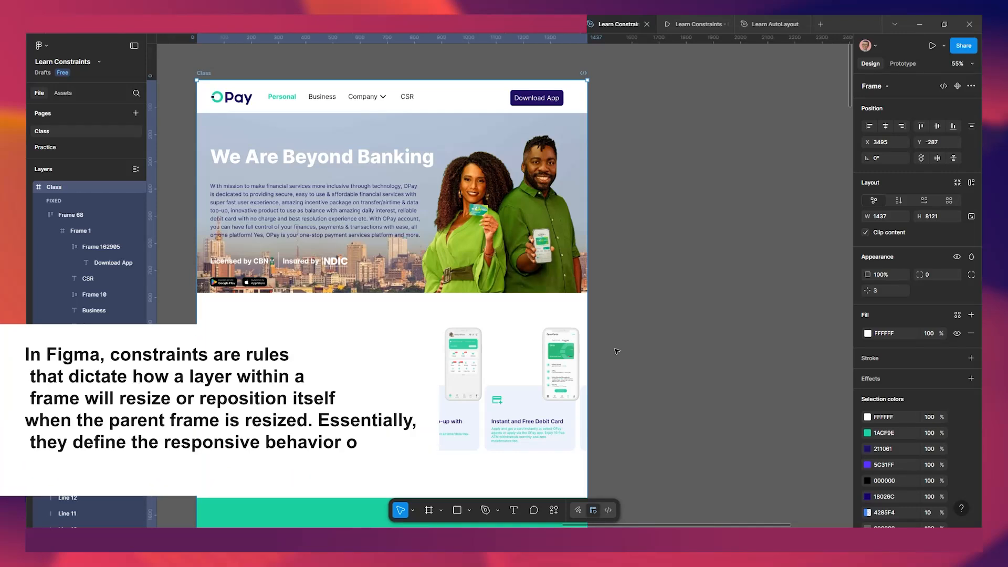
{"action": "scroll", "coordinate": [637, 298], "scroll_direction": "down", "scroll_amount": 3}
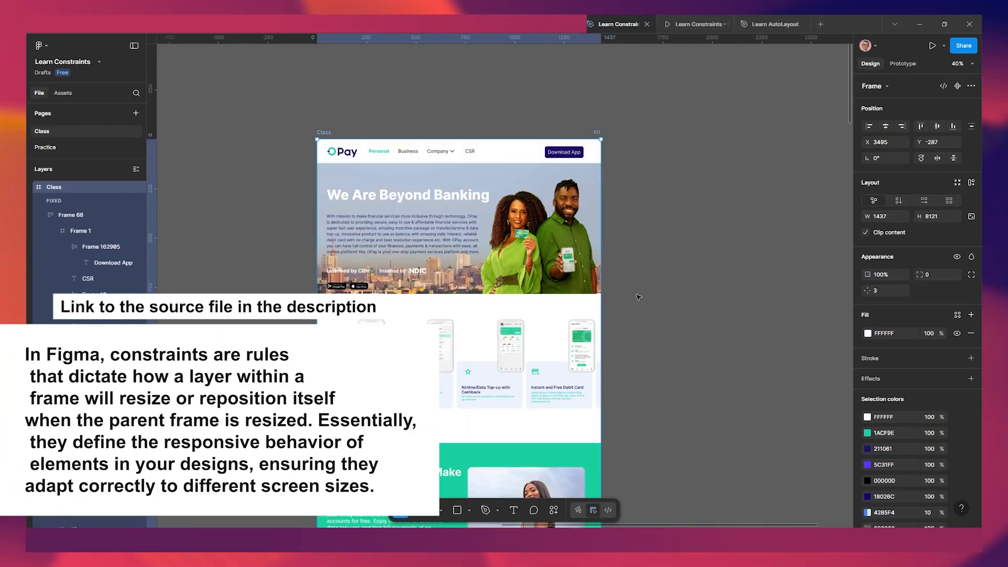
{"action": "scroll", "coordinate": [635, 309], "scroll_direction": "up", "scroll_amount": 2}
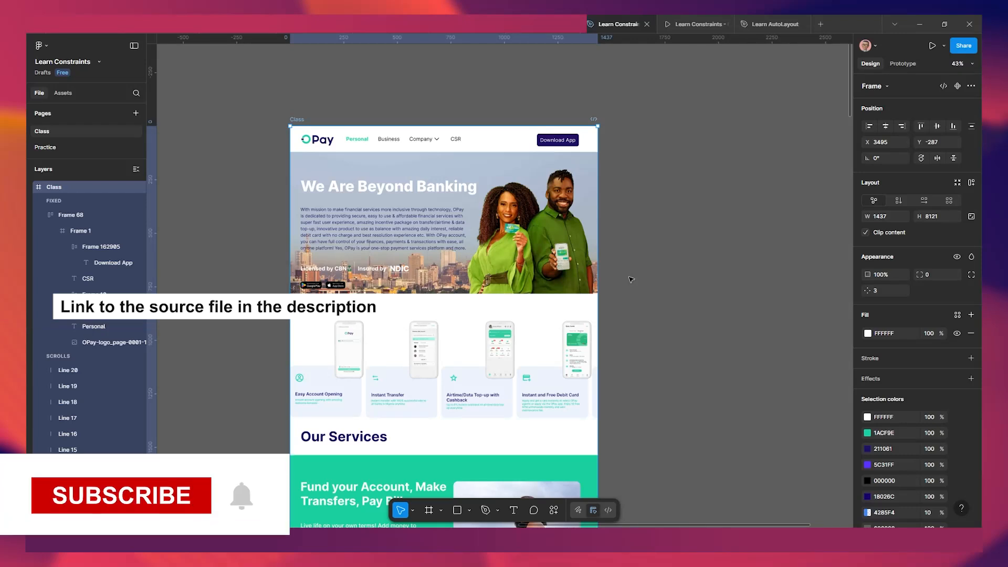
{"action": "scroll", "coordinate": [634, 251], "scroll_direction": "up", "scroll_amount": 2}
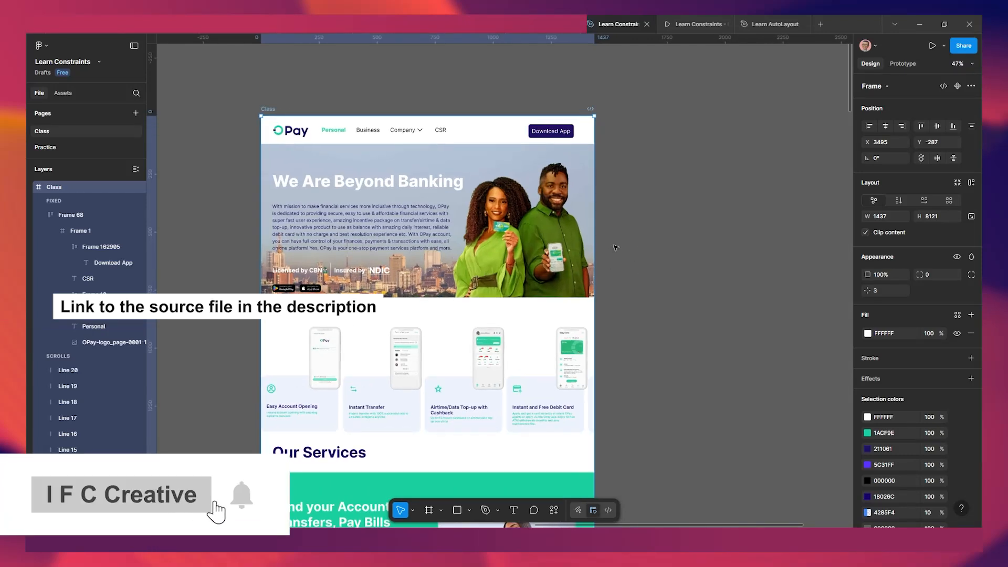
{"action": "scroll", "coordinate": [616, 234], "scroll_direction": "down", "scroll_amount": 3}
{"action": "left_click_drag", "start_coordinate": [625, 245], "coordinate": [615, 195]}
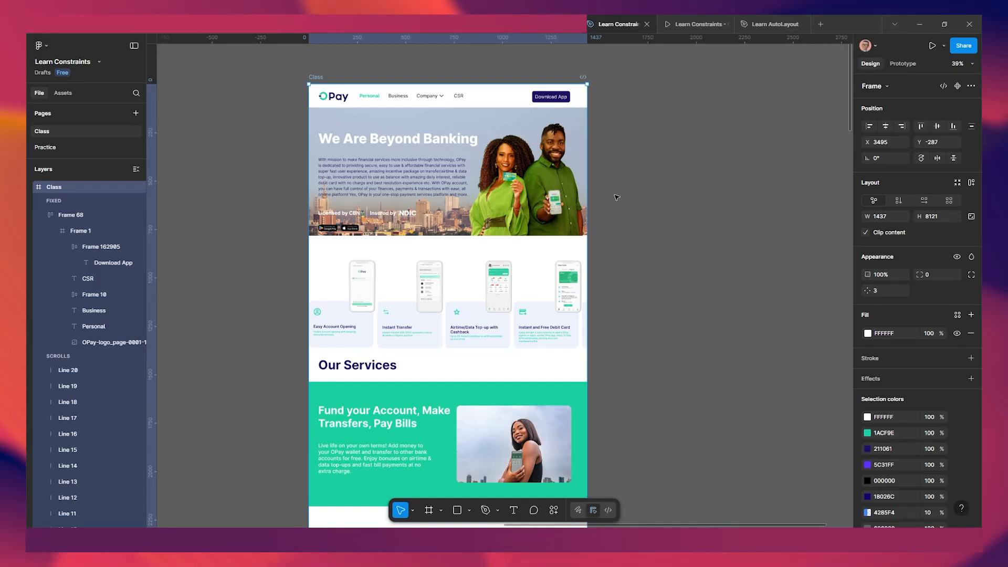
{"action": "scroll", "coordinate": [521, 140], "scroll_direction": "up", "scroll_amount": 2}
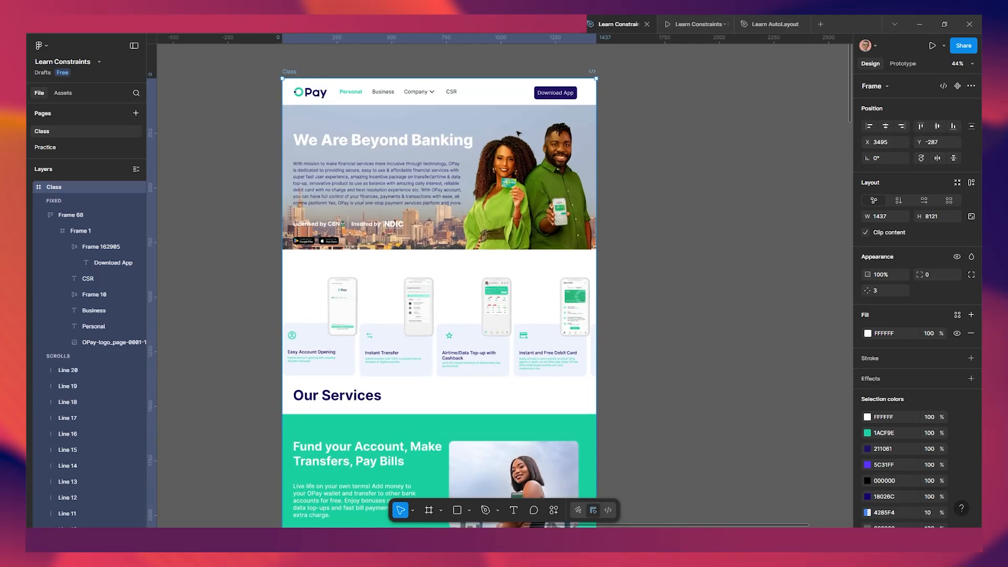
{"action": "left_click_drag", "start_coordinate": [520, 138], "coordinate": [489, 204]}
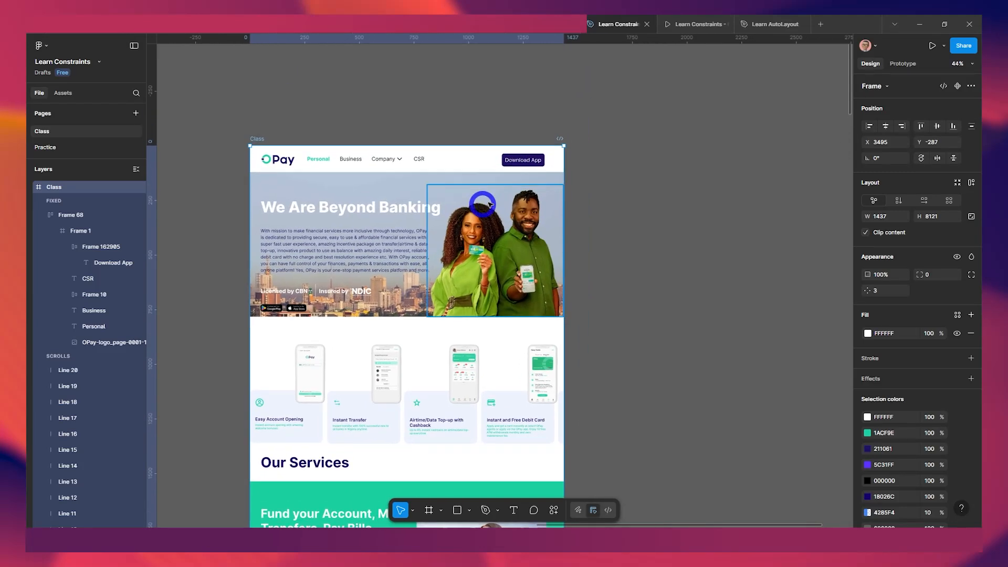
{"action": "left_click", "coordinate": [99, 61]}
{"action": "mouse_move", "coordinate": [134, 167]}
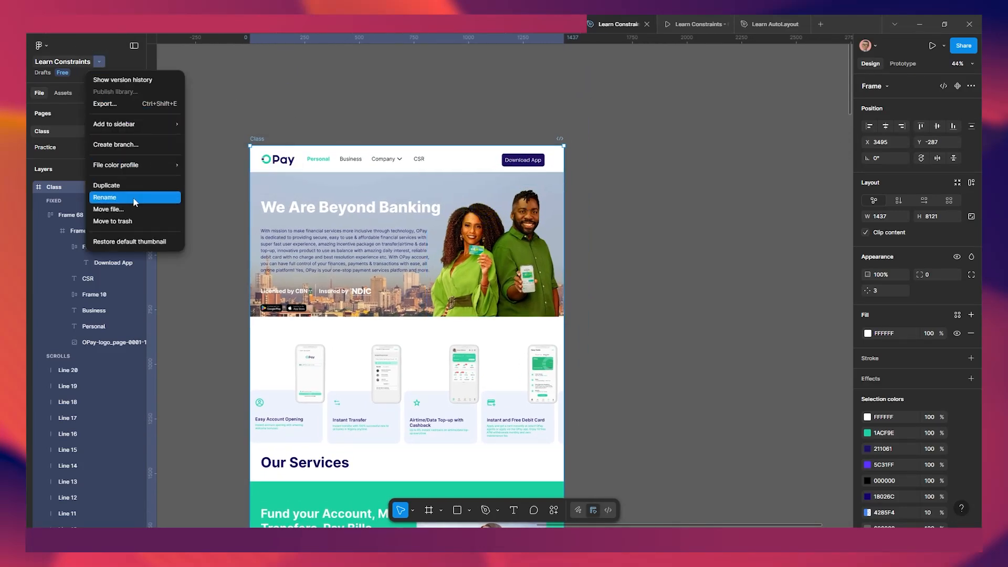
{"action": "left_click", "coordinate": [236, 68]}
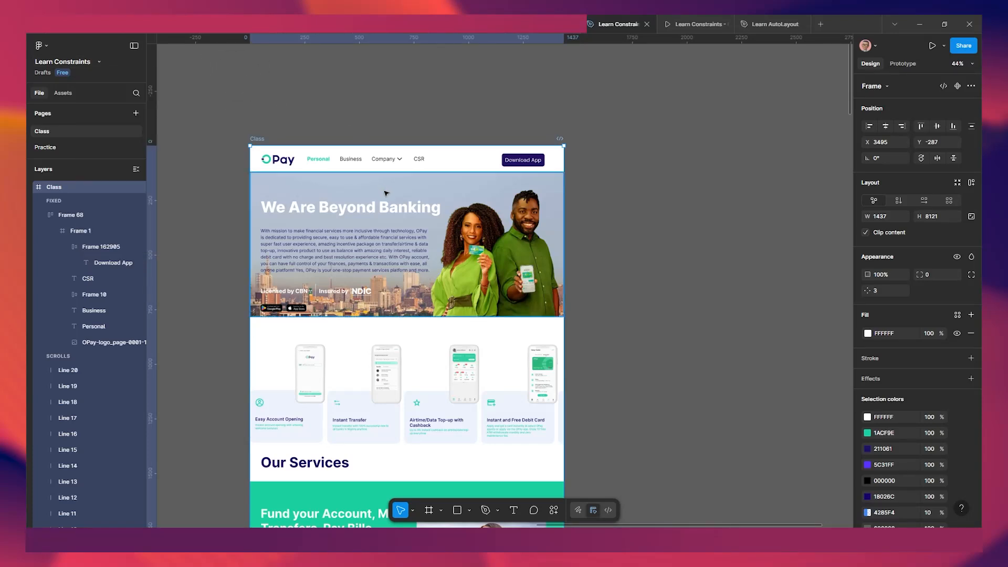
Create a 1440 × 1024 desktop frame on the empty canvas beside the Class frame.
{"action": "scroll", "coordinate": [405, 189], "scroll_direction": "up", "scroll_amount": 2}
{"action": "scroll", "coordinate": [400, 158], "scroll_direction": "right", "scroll_amount": 4}
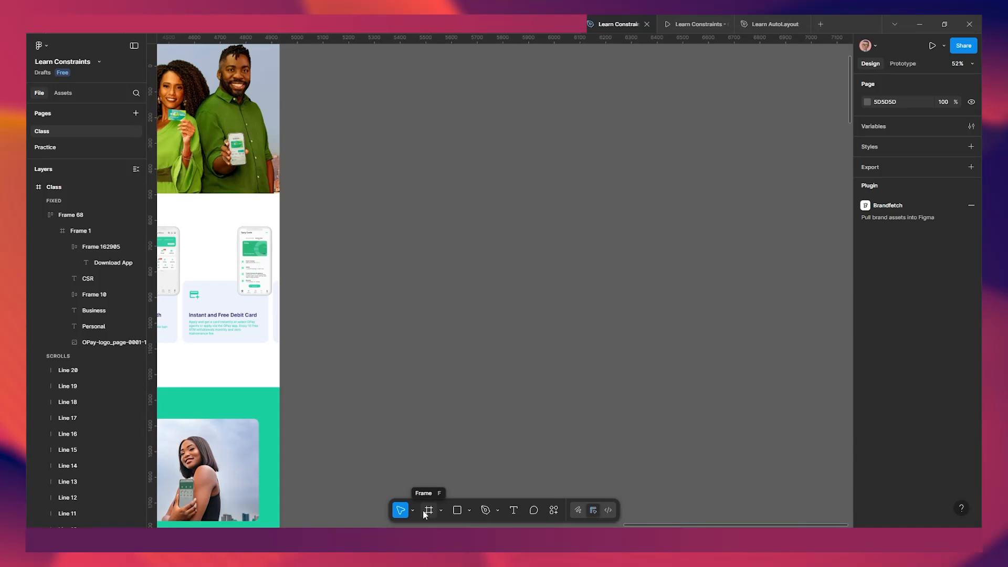
{"action": "left_click", "coordinate": [429, 510]}
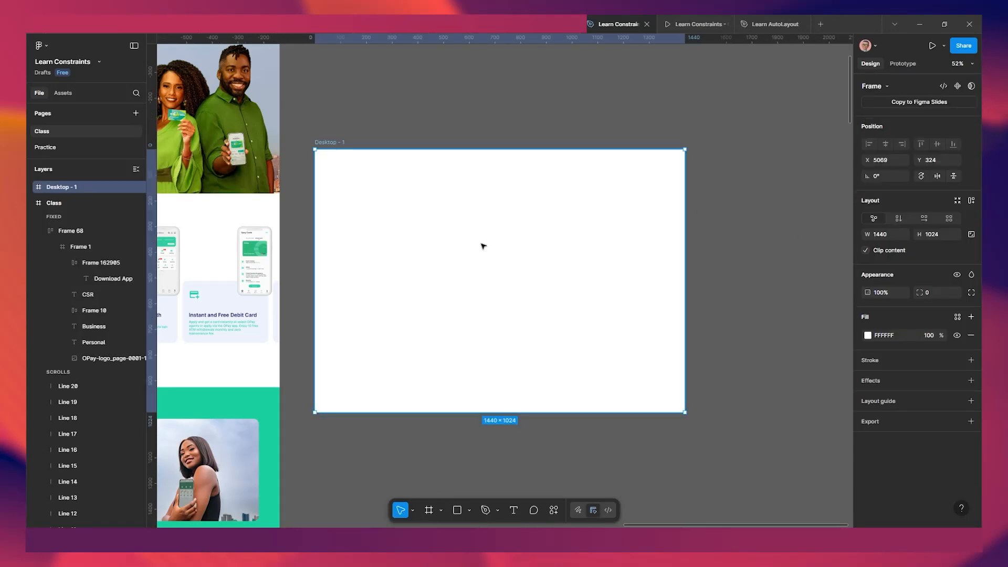
{"action": "scroll", "coordinate": [481, 245], "scroll_direction": "up", "scroll_amount": 1}
{"action": "left_click_drag", "start_coordinate": [481, 242], "coordinate": [458, 211]}
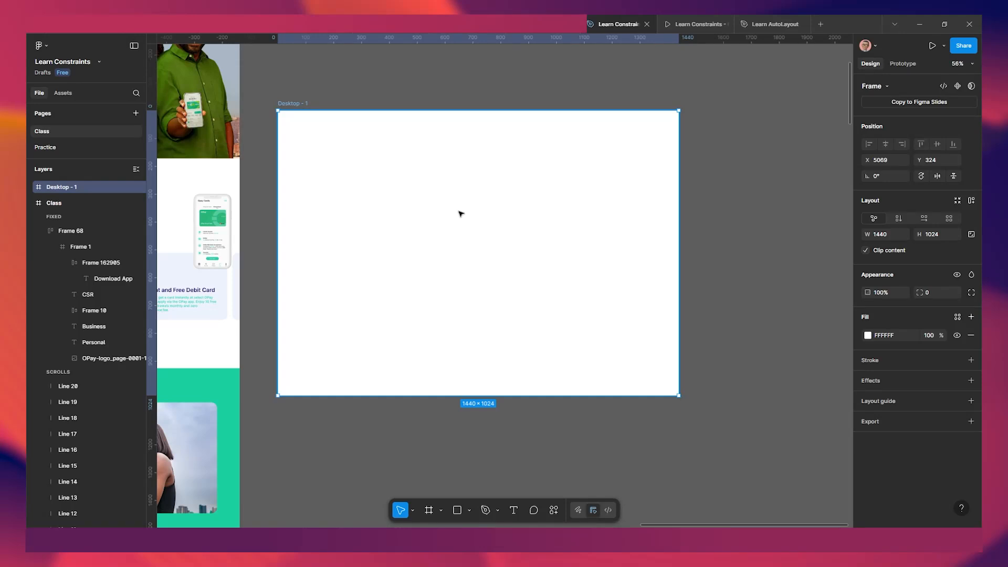
Draw a rectangle about 445 × 423 inside the desktop frame and move it to about X 455, Y 300.
{"action": "left_click", "coordinate": [457, 510]}
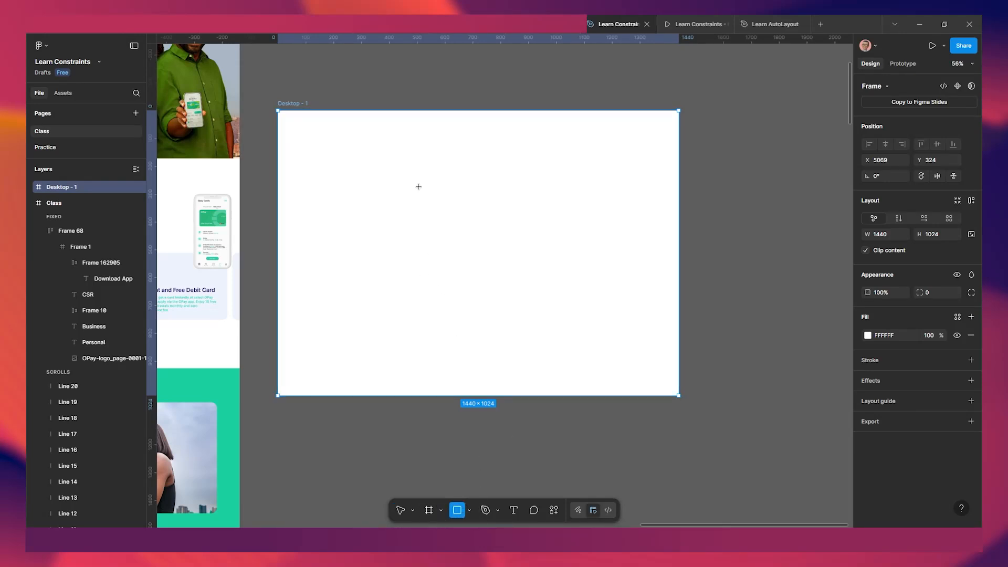
{"action": "left_click_drag", "start_coordinate": [411, 180], "coordinate": [535, 298]}
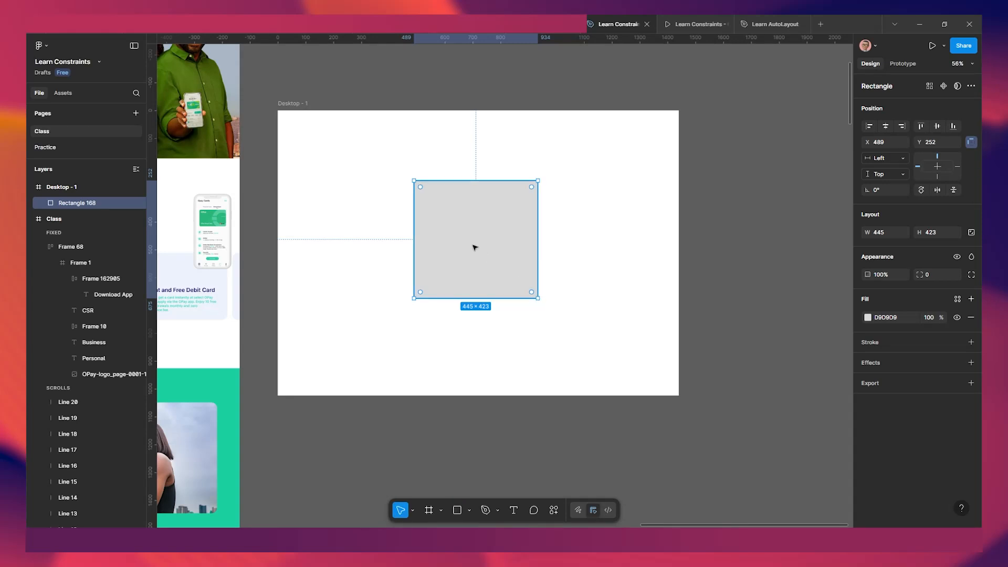
{"action": "left_click_drag", "start_coordinate": [472, 245], "coordinate": [466, 260]}
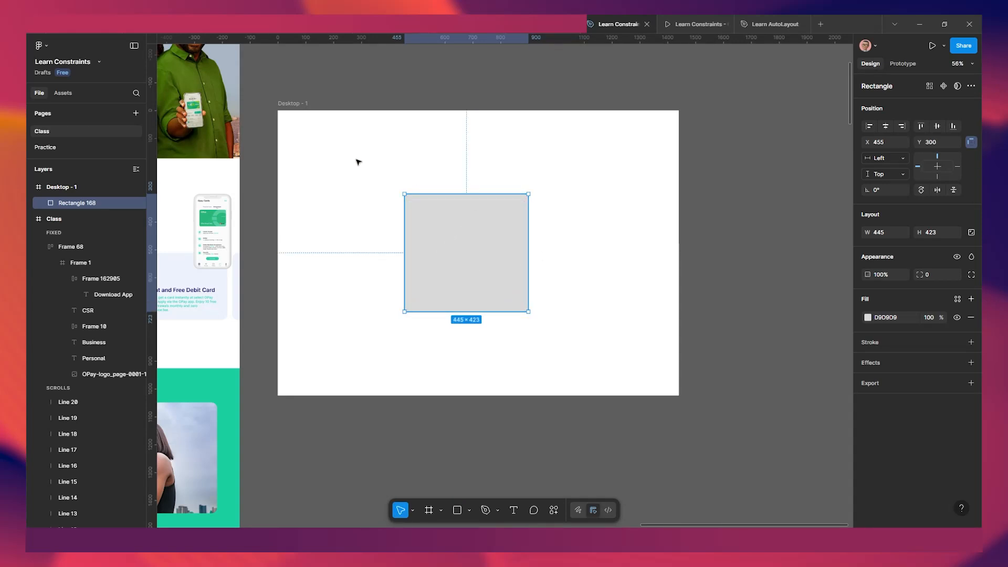
Try widening the desktop frame from its right edge to about 1511 and from its left edge to about 1727, undoing each resize.
{"action": "left_click", "coordinate": [293, 105]}
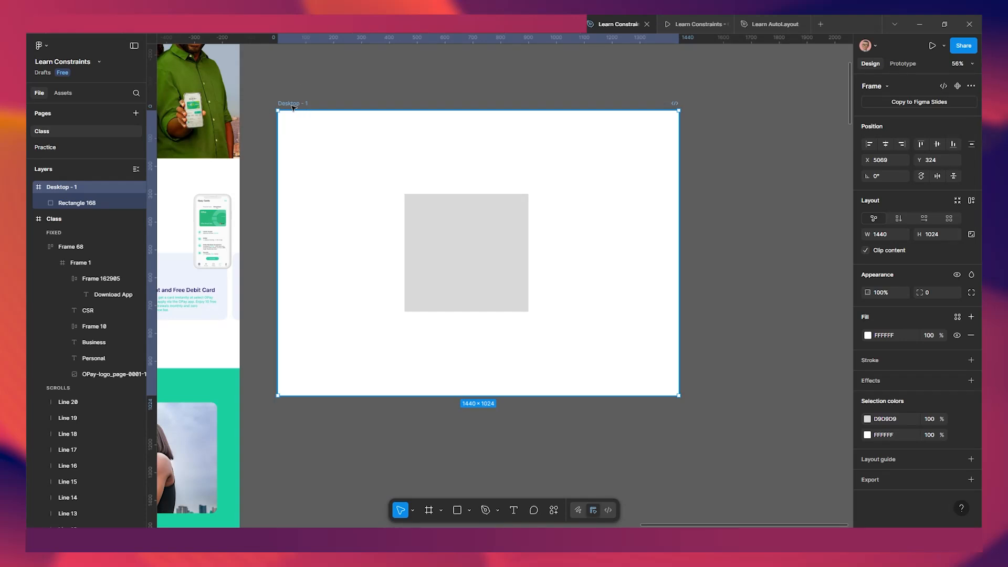
{"action": "mouse_move", "coordinate": [301, 105]}
{"action": "left_mouse_down"}
{"action": "mouse_move", "coordinate": [290, 107]}
{"action": "mouse_move", "coordinate": [300, 108]}
{"action": "left_mouse_up"}
{"action": "mouse_move", "coordinate": [679, 222]}
{"action": "left_mouse_down"}
{"action": "mouse_move", "coordinate": [729, 221]}
{"action": "mouse_move", "coordinate": [698, 221]}
{"action": "left_mouse_up"}
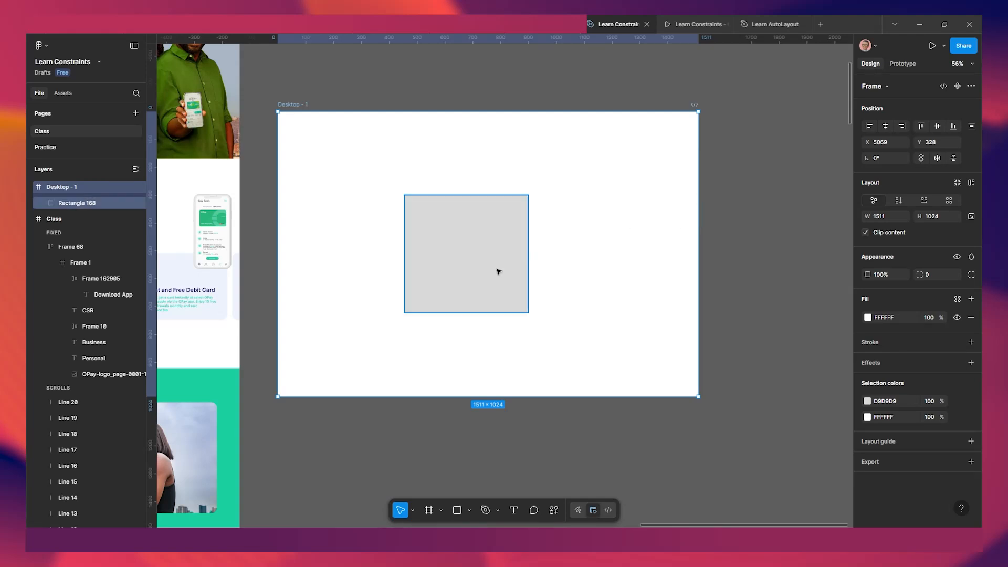
{"action": "key", "text": "ctrl+z"}
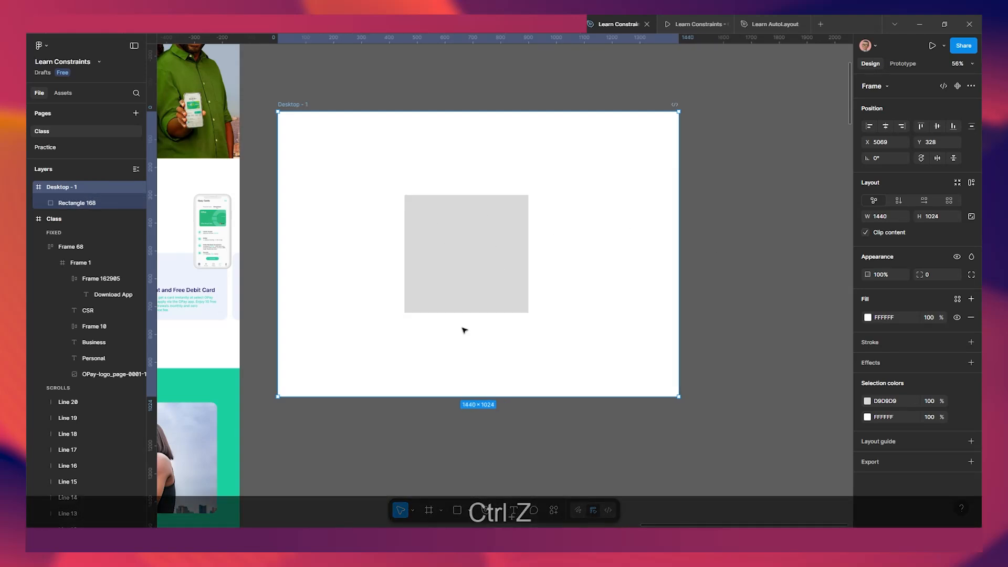
{"action": "left_click_drag", "start_coordinate": [278, 243], "coordinate": [198, 243]}
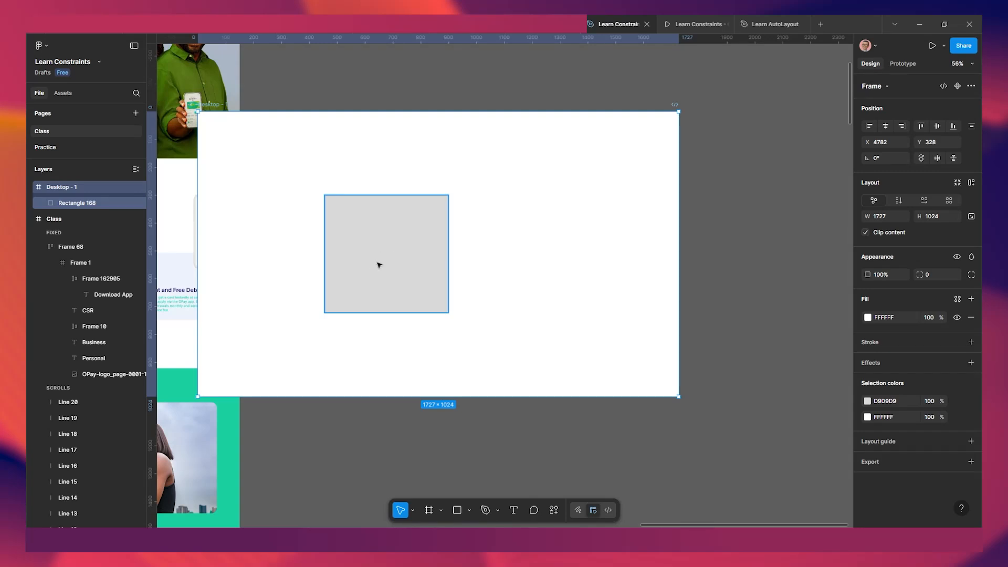
{"action": "key", "text": "ctrl+z"}
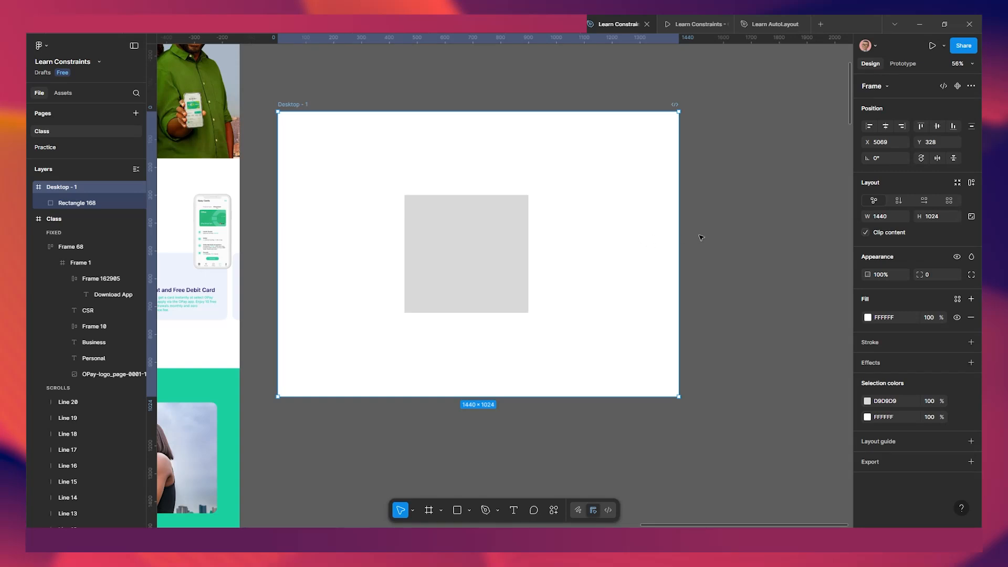
Try stretching the desktop frame from its right, left and bottom edges, to about 1692 wide and 1159 high, undoing each resize.
{"action": "left_click_drag", "start_coordinate": [677, 211], "coordinate": [749, 218]}
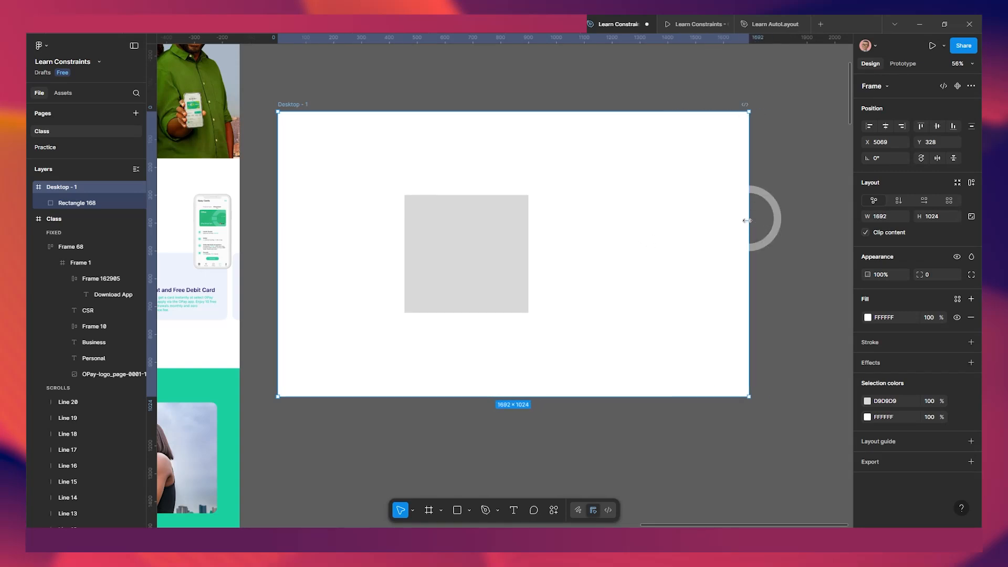
{"action": "key", "text": "ctrl+z"}
{"action": "left_click_drag", "start_coordinate": [275, 222], "coordinate": [256, 221]}
{"action": "key", "text": "ctrl+z"}
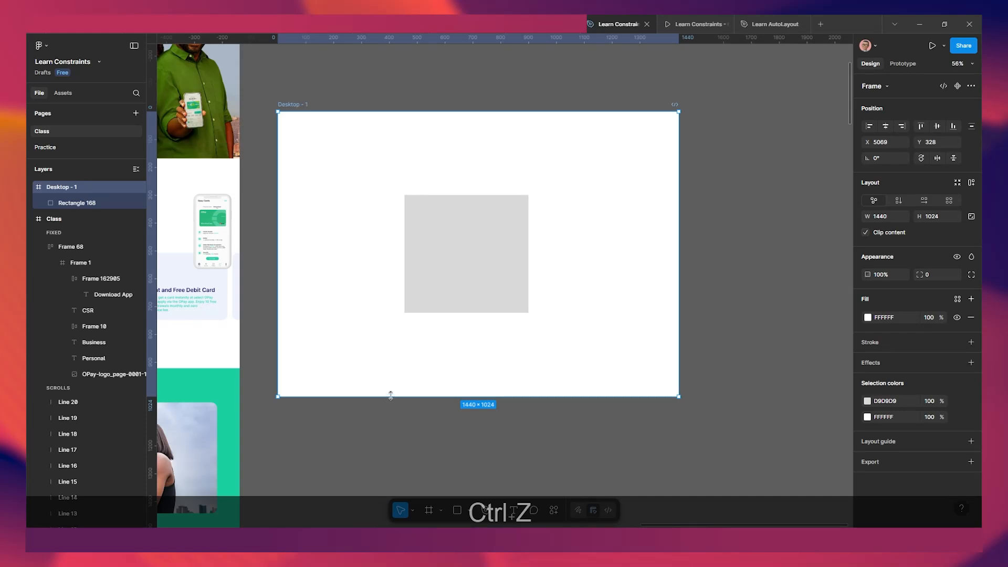
{"action": "left_click_drag", "start_coordinate": [390, 395], "coordinate": [386, 434]}
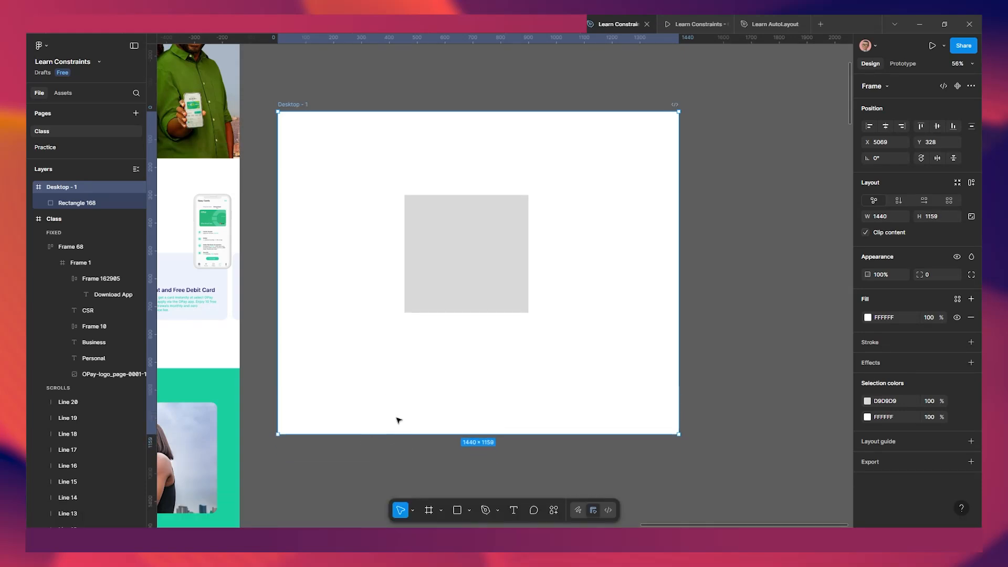
{"action": "key", "text": "ctrl+z"}
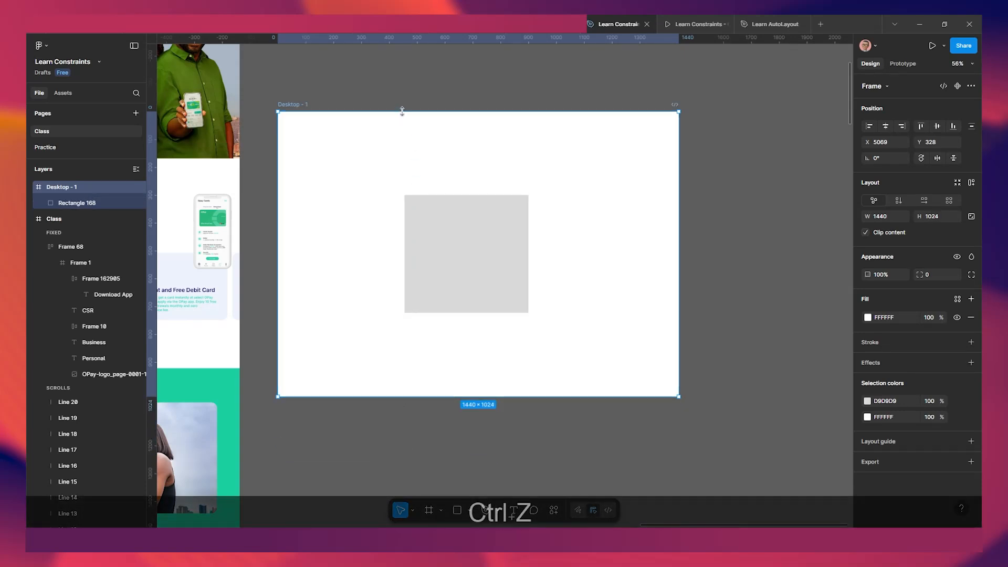
Try stretching the desktop frame upward from its top edge to about 1159 high, undoing the resize.
{"action": "left_click_drag", "start_coordinate": [408, 64], "coordinate": [408, 73]}
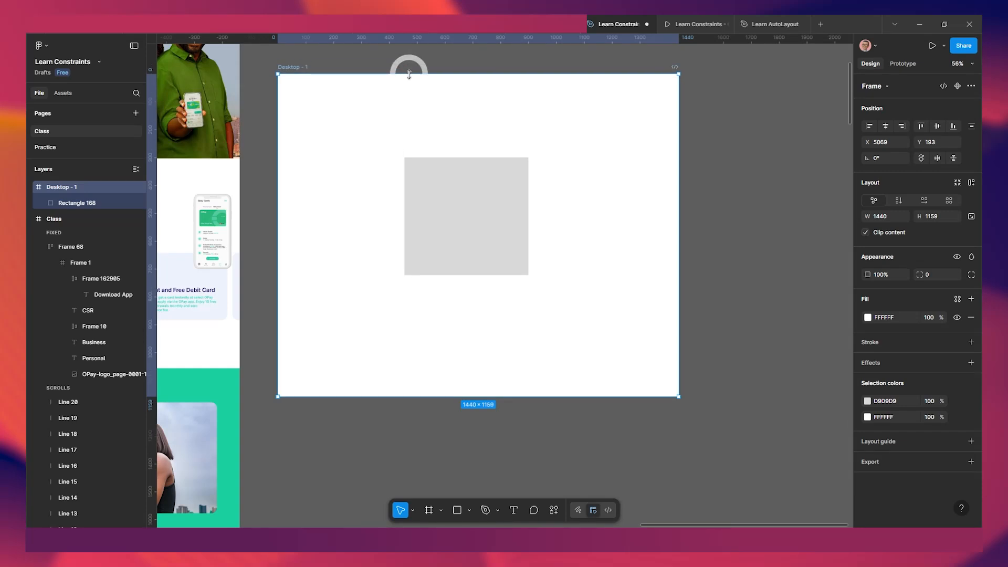
{"action": "key", "text": "ctrl+z"}
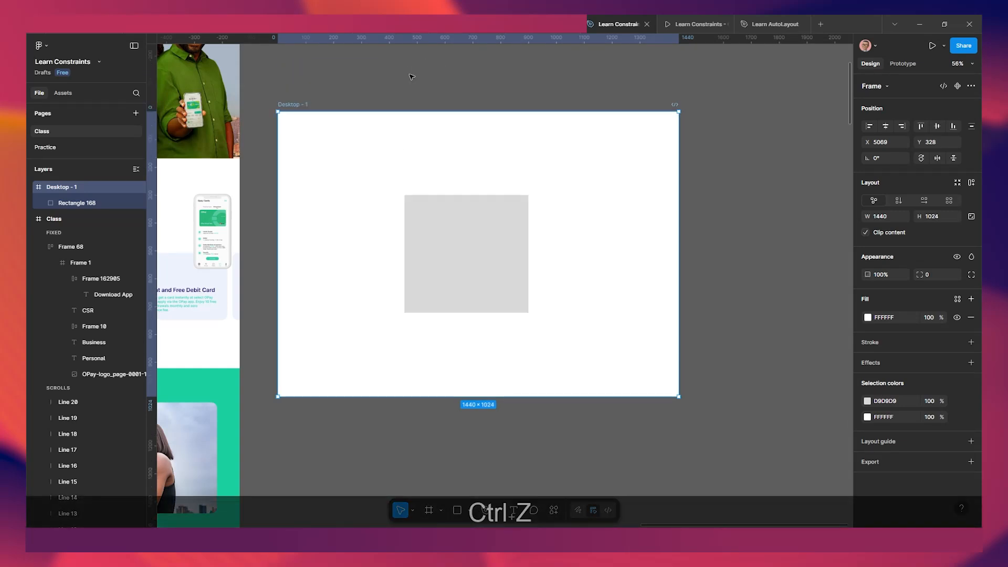
Move the gray rectangle inside the desktop frame slightly left to about X 432 at Y 300.
{"action": "left_click", "coordinate": [469, 258]}
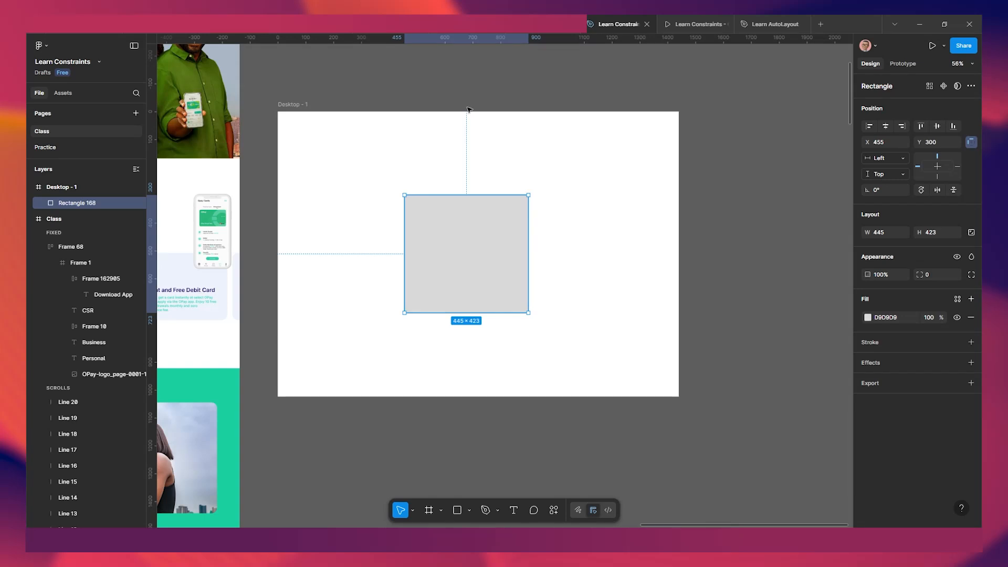
{"action": "left_click_drag", "start_coordinate": [479, 249], "coordinate": [472, 243]}
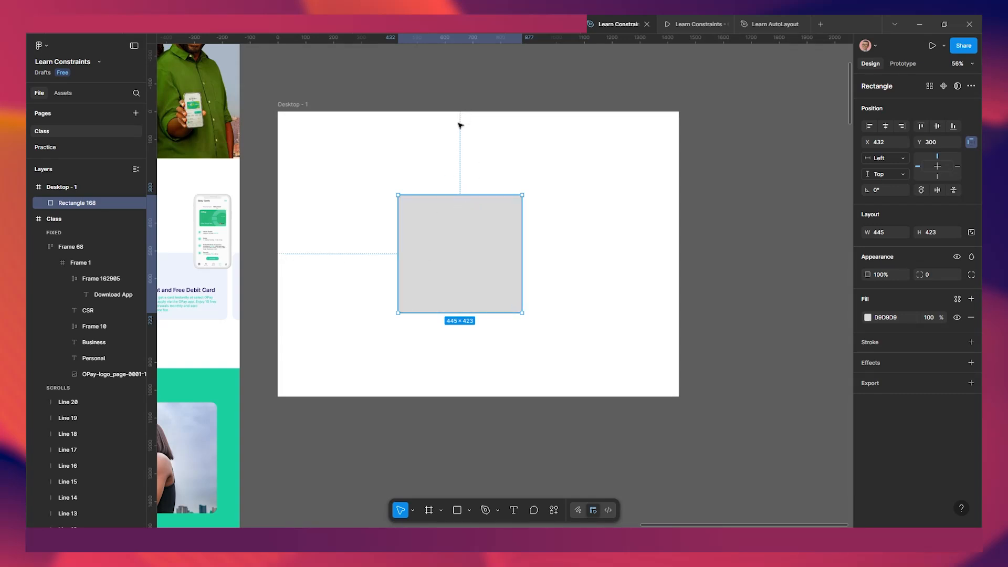
Try raising the top edge of the desktop frame to make it about 1100 high, undoing the change.
{"action": "scroll", "coordinate": [460, 189], "scroll_direction": "up", "scroll_amount": 2}
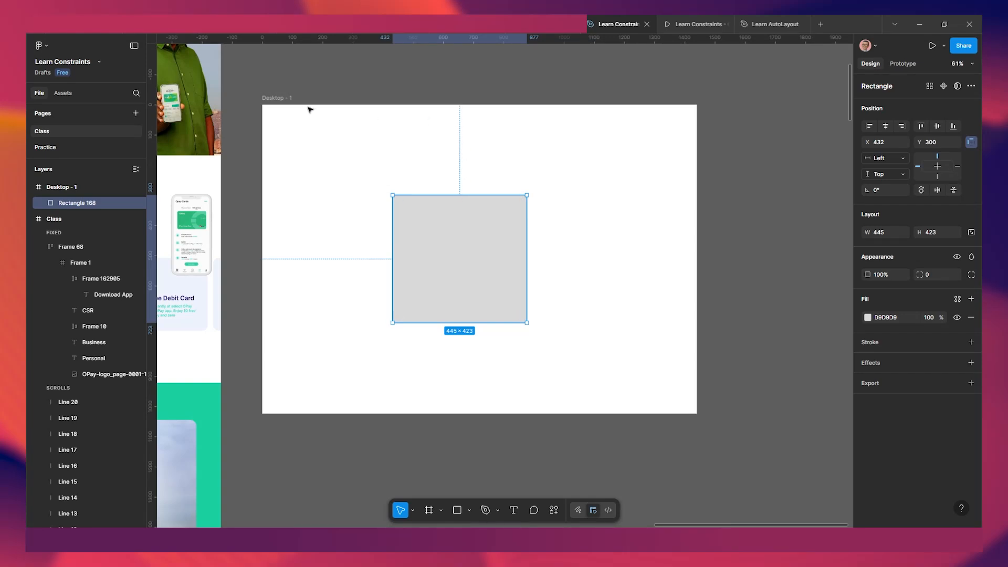
{"action": "left_click", "coordinate": [284, 99]}
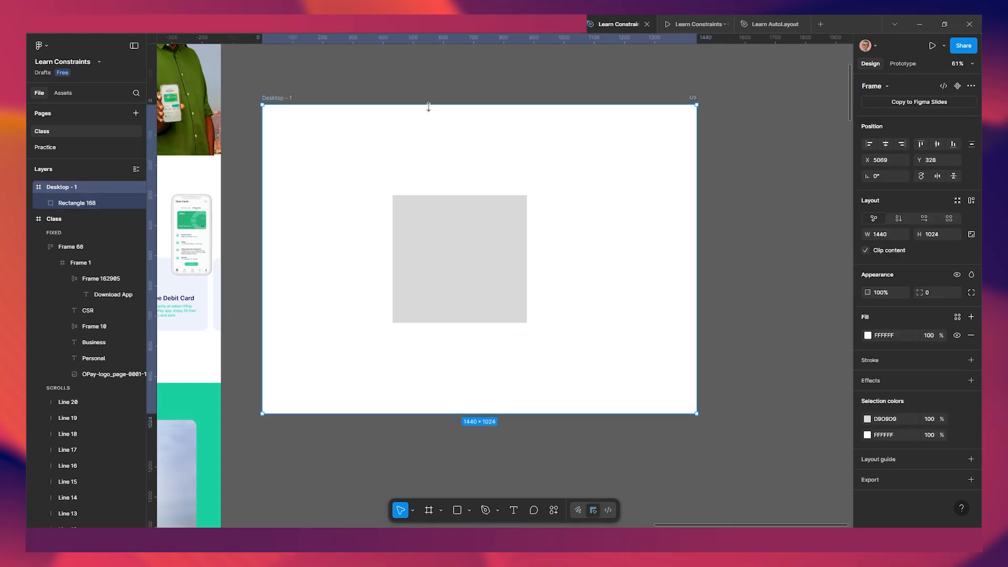
{"action": "left_click_drag", "start_coordinate": [425, 103], "coordinate": [425, 81]}
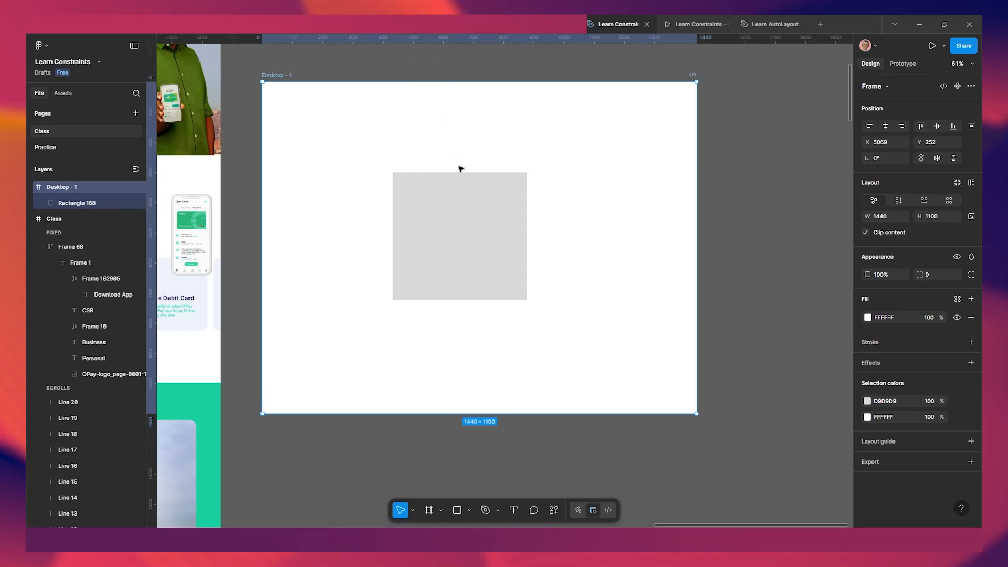
{"action": "key", "text": "ctrl+z"}
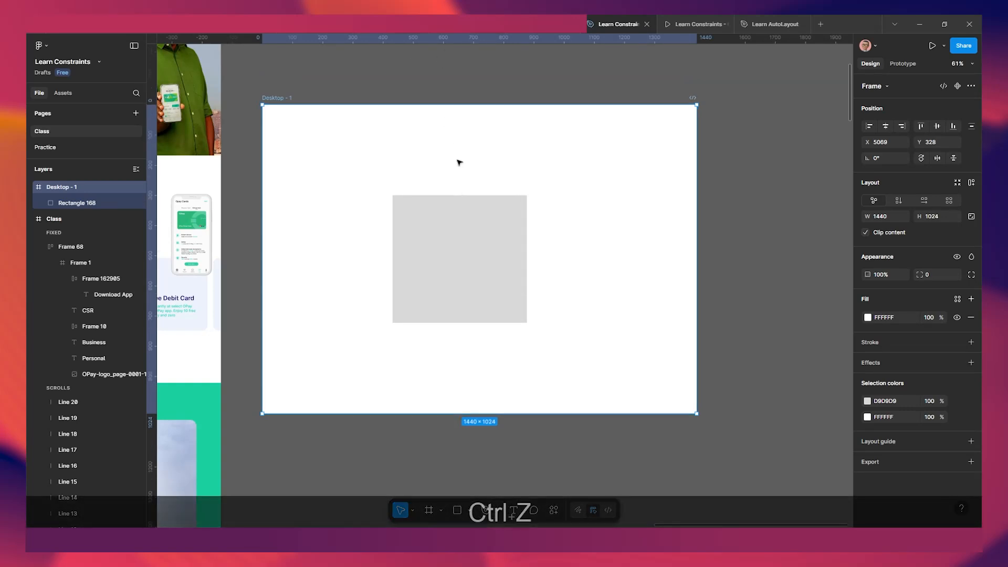
Narrow the desktop frame from its right edge to about 1422 wide.
{"action": "left_click", "coordinate": [471, 256]}
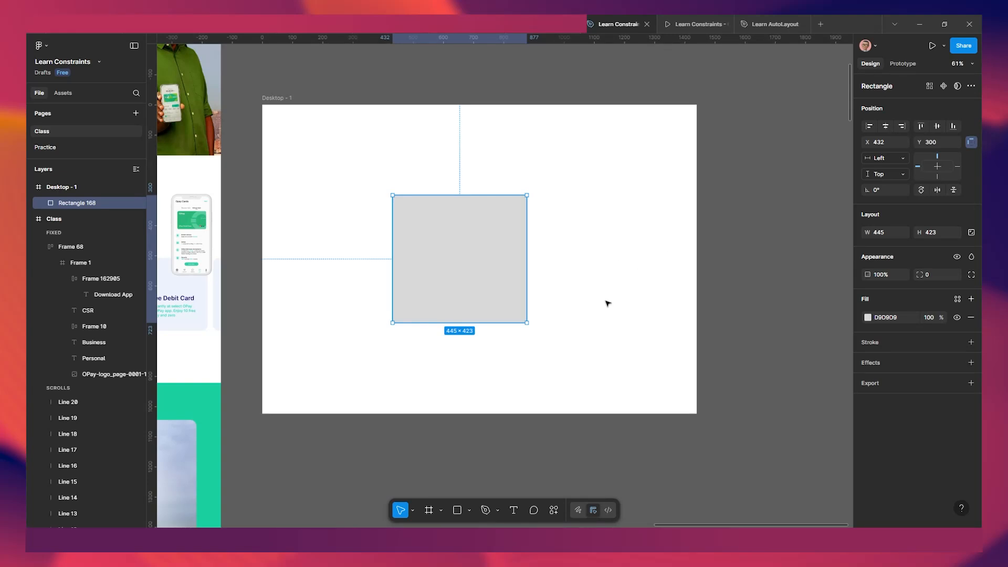
{"action": "left_click", "coordinate": [286, 97]}
{"action": "mouse_move", "coordinate": [698, 232]}
{"action": "left_mouse_down"}
{"action": "mouse_move", "coordinate": [805, 227]}
{"action": "mouse_move", "coordinate": [693, 217]}
{"action": "left_mouse_up"}
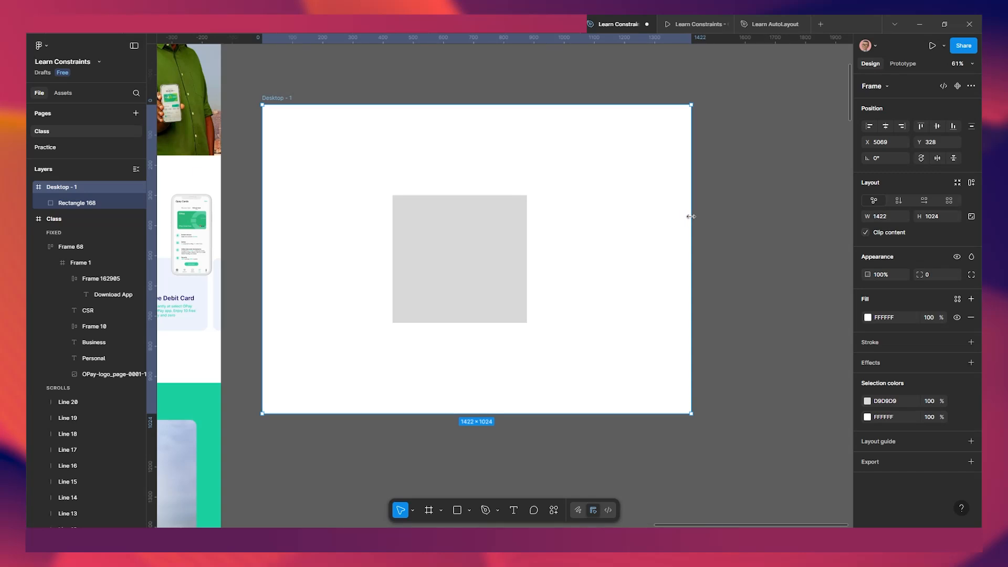
Select the gray rectangle and hide its constraint settings, showing them again to examine the horizontal and vertical constraints.
{"action": "left_click", "coordinate": [432, 256]}
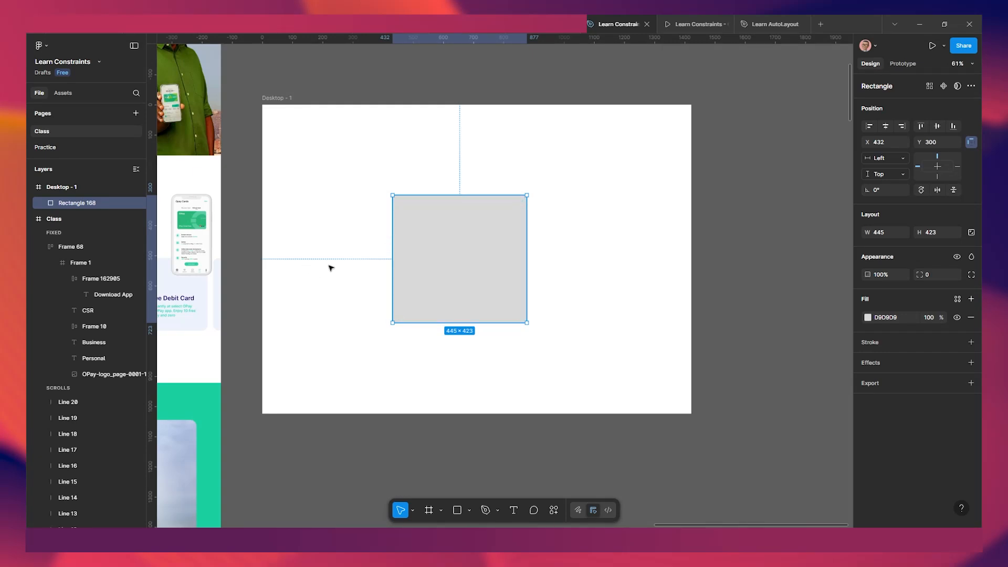
{"action": "key", "text": "ctrl+z"}
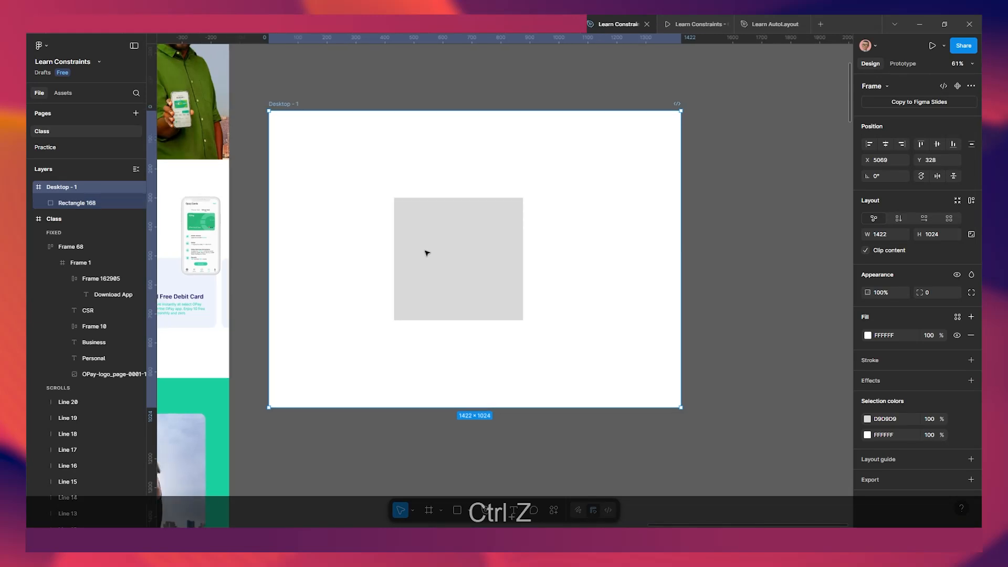
{"action": "scroll", "coordinate": [426, 253], "scroll_direction": "down", "scroll_amount": 2}
{"action": "left_click_drag", "start_coordinate": [446, 273], "coordinate": [432, 292]}
{"action": "scroll", "coordinate": [452, 254], "scroll_direction": "up", "scroll_amount": 2}
{"action": "scroll", "coordinate": [433, 290], "scroll_direction": "up", "scroll_amount": 1}
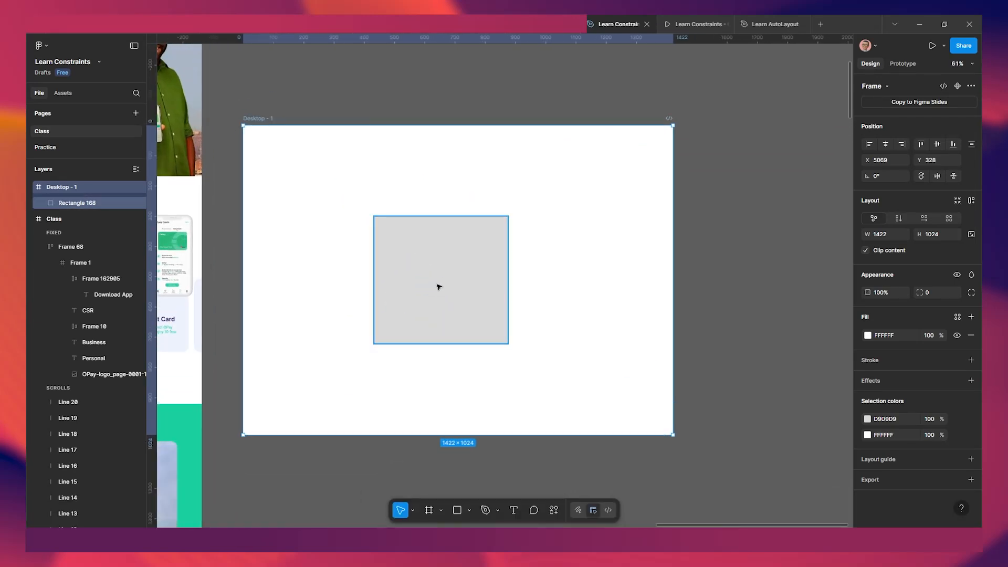
{"action": "left_click", "coordinate": [430, 277]}
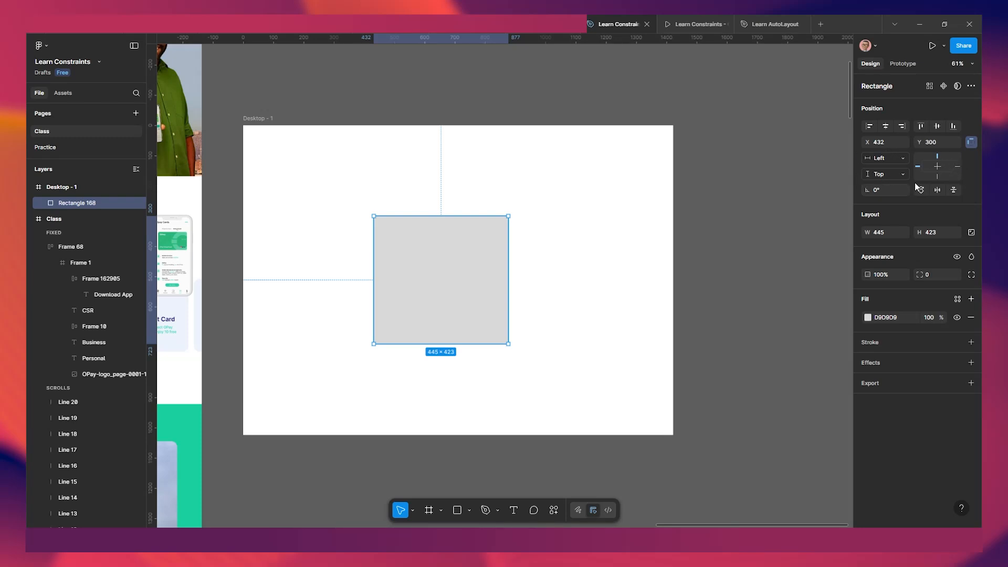
{"action": "left_click", "coordinate": [972, 143]}
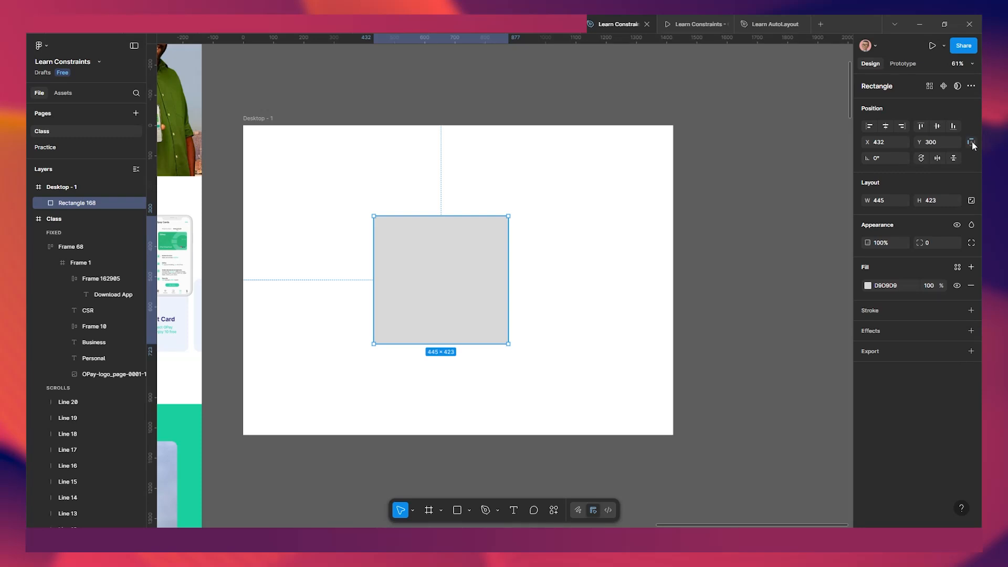
{"action": "left_click", "coordinate": [970, 141]}
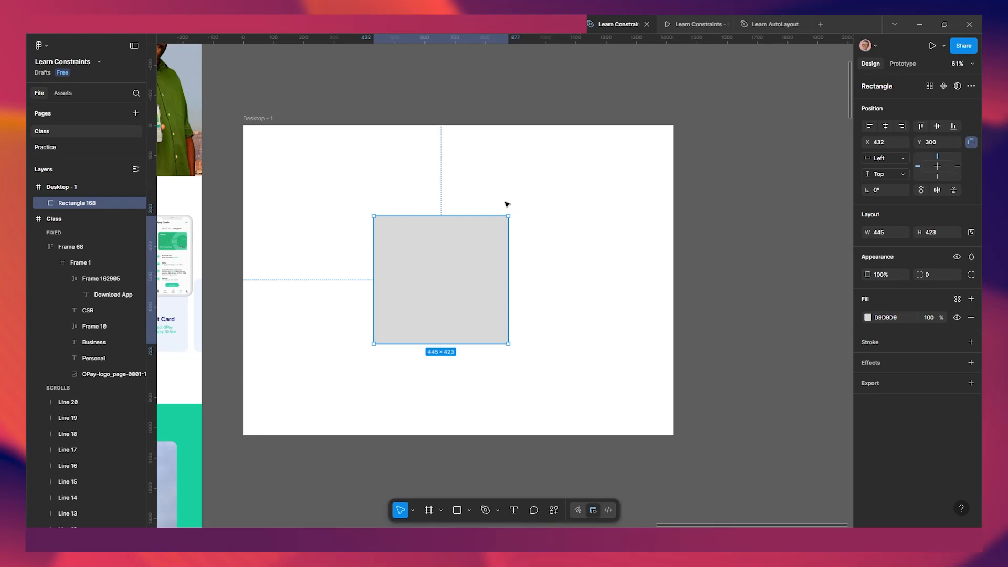
Try widening the desktop frame from its left edge while the rectangle is constrained to Left, undoing the resize.
{"action": "scroll", "coordinate": [519, 262], "scroll_direction": "up", "scroll_amount": 1}
{"action": "scroll", "coordinate": [539, 278], "scroll_direction": "down", "scroll_amount": 2}
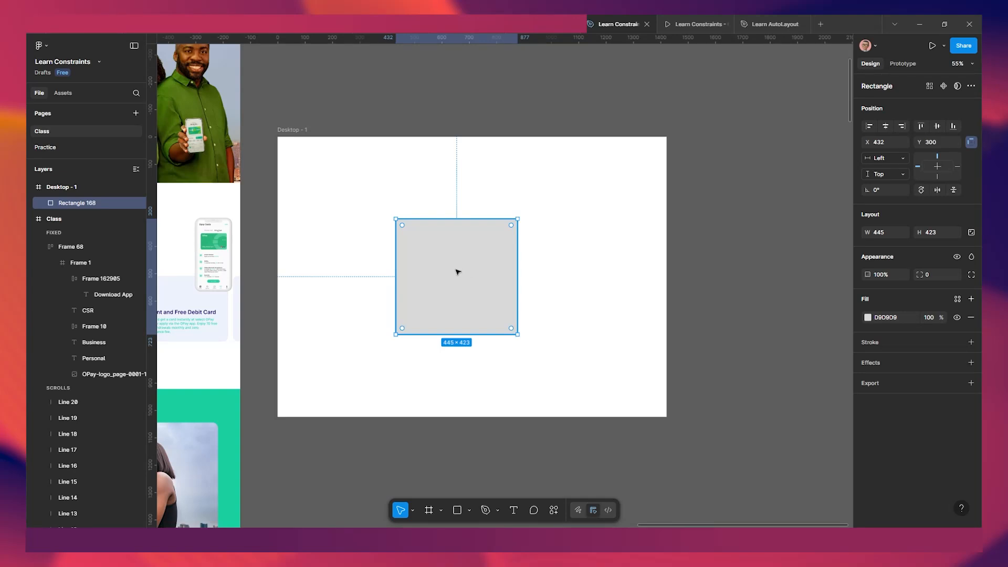
{"action": "left_click", "coordinate": [293, 136]}
{"action": "left_click_drag", "start_coordinate": [278, 229], "coordinate": [227, 229]}
{"action": "key", "text": "ctrl+z"}
Set the gray rectangle's horizontal constraint to Right.
{"action": "left_click", "coordinate": [466, 277]}
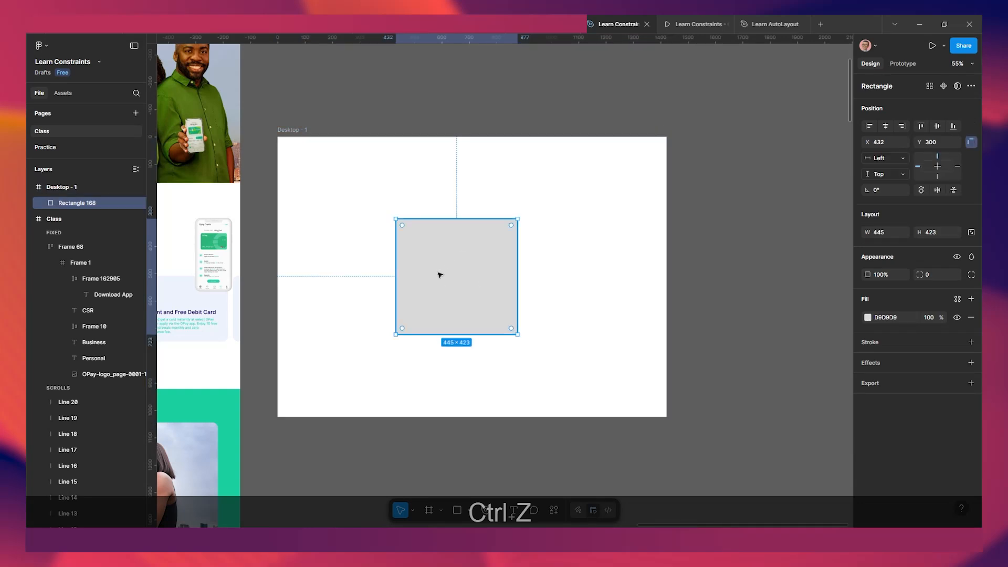
{"action": "left_click", "coordinate": [889, 157]}
{"action": "left_click", "coordinate": [885, 170]}
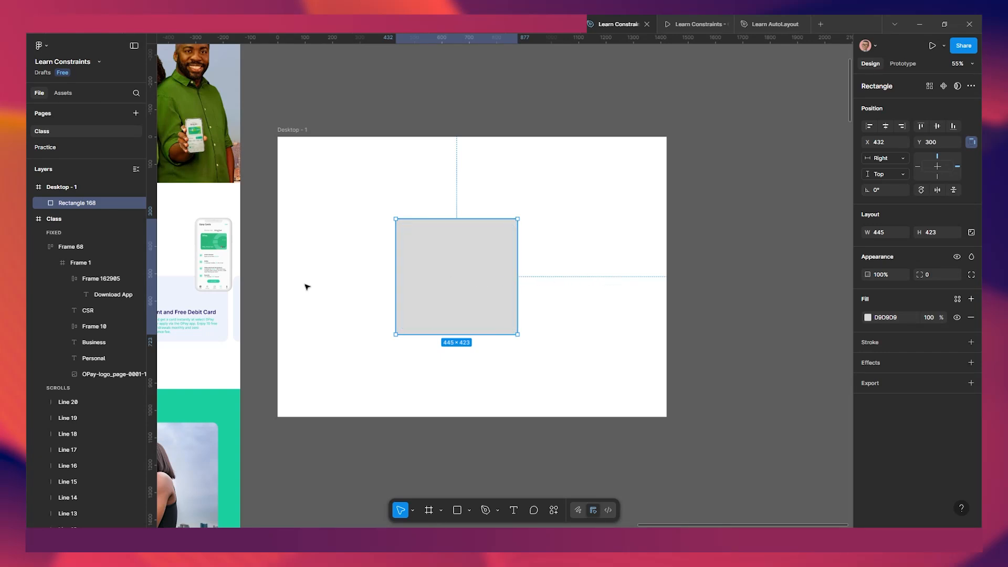
Try widening the desktop frame from its right edge to about 1859 and from its left edge to about 1643, undoing each resize.
{"action": "left_click", "coordinate": [292, 130]}
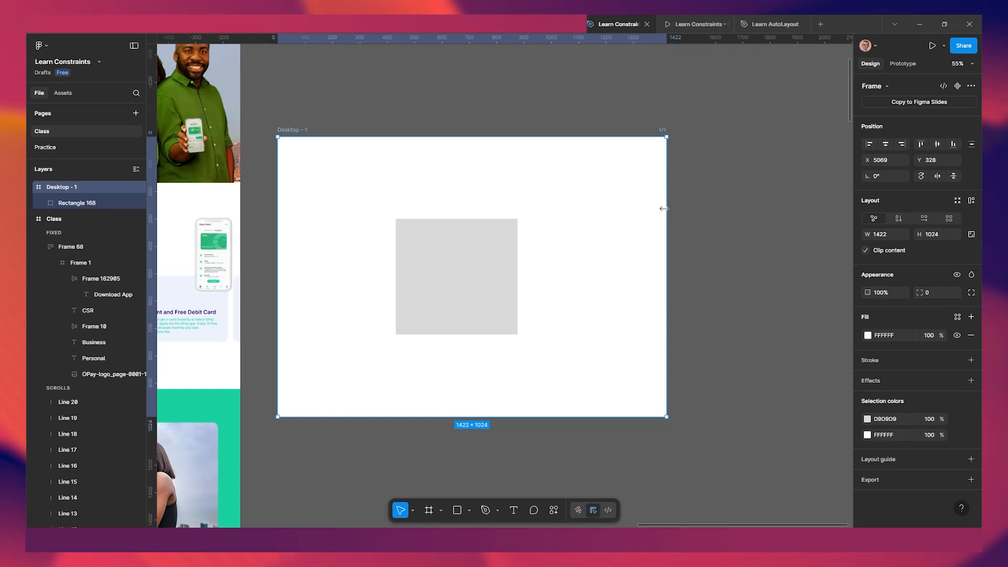
{"action": "left_click_drag", "start_coordinate": [664, 209], "coordinate": [786, 208]}
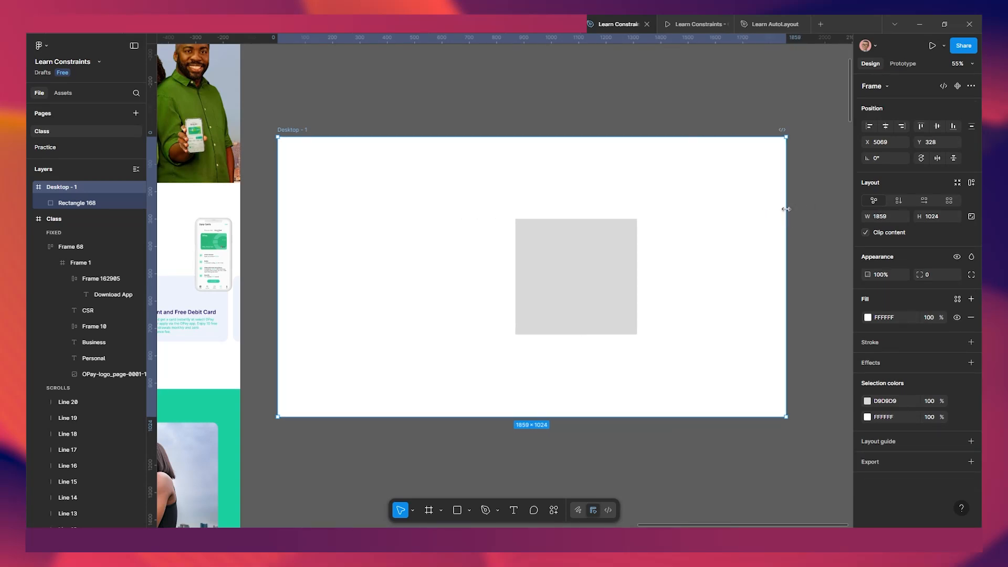
{"action": "key", "text": "ctrl+z"}
{"action": "left_click", "coordinate": [293, 130]}
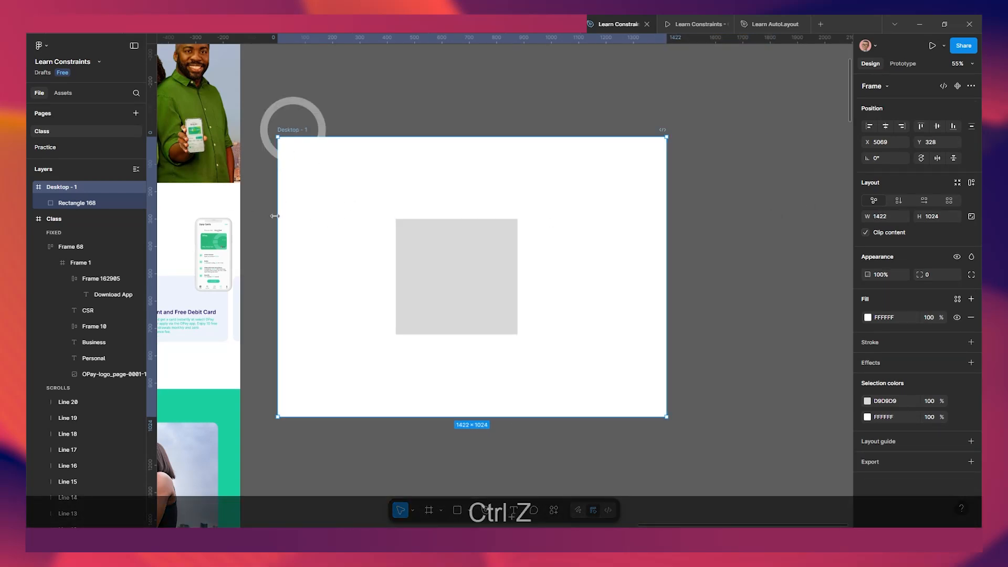
{"action": "left_click_drag", "start_coordinate": [275, 230], "coordinate": [216, 231]}
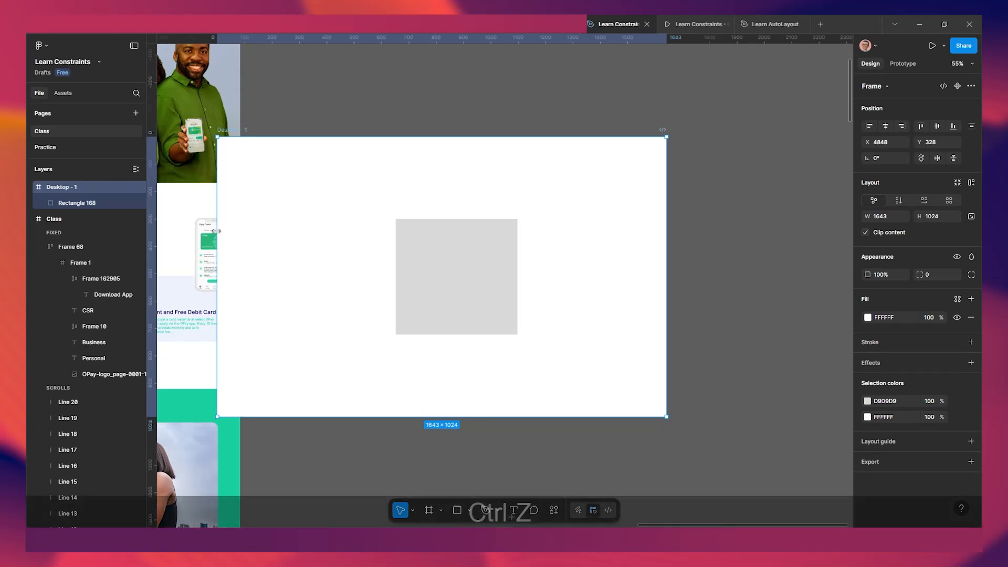
{"action": "key", "text": "ctrl+z"}
Review the available horizontal constraint options for the gray rectangle without choosing one.
{"action": "scroll", "coordinate": [415, 265], "scroll_direction": "down", "scroll_amount": 1}
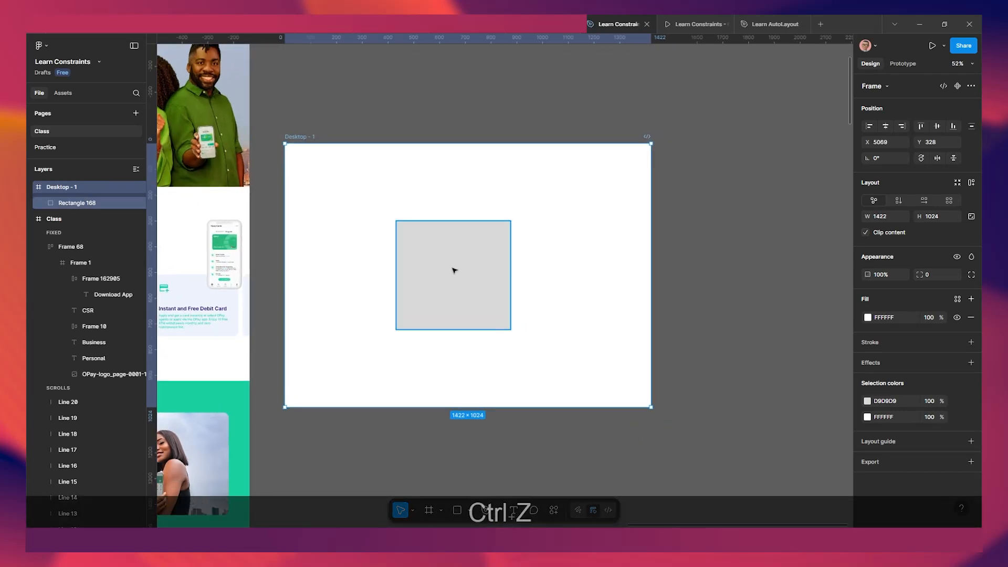
{"action": "left_click", "coordinate": [454, 270]}
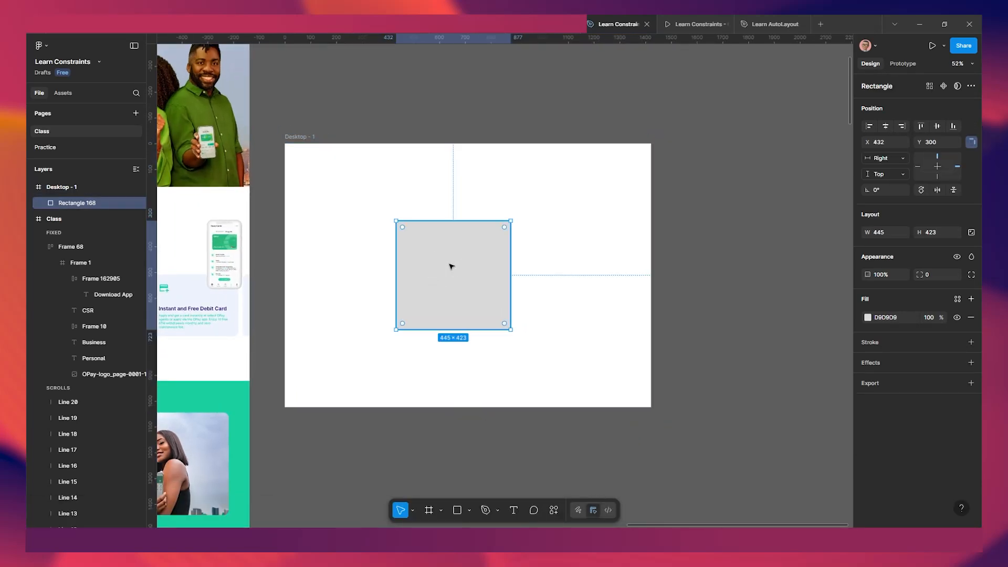
{"action": "left_click", "coordinate": [884, 158]}
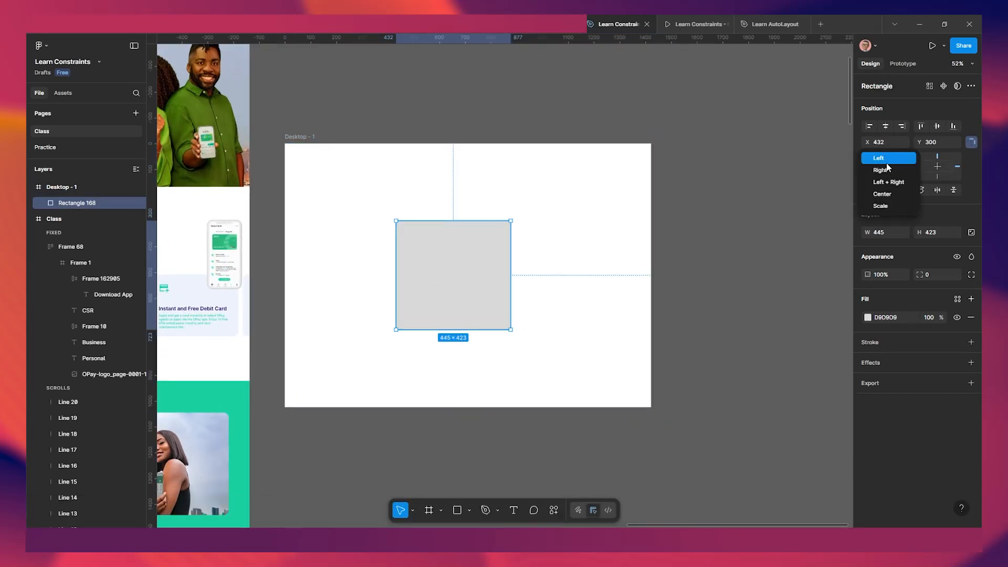
{"action": "left_click", "coordinate": [504, 195]}
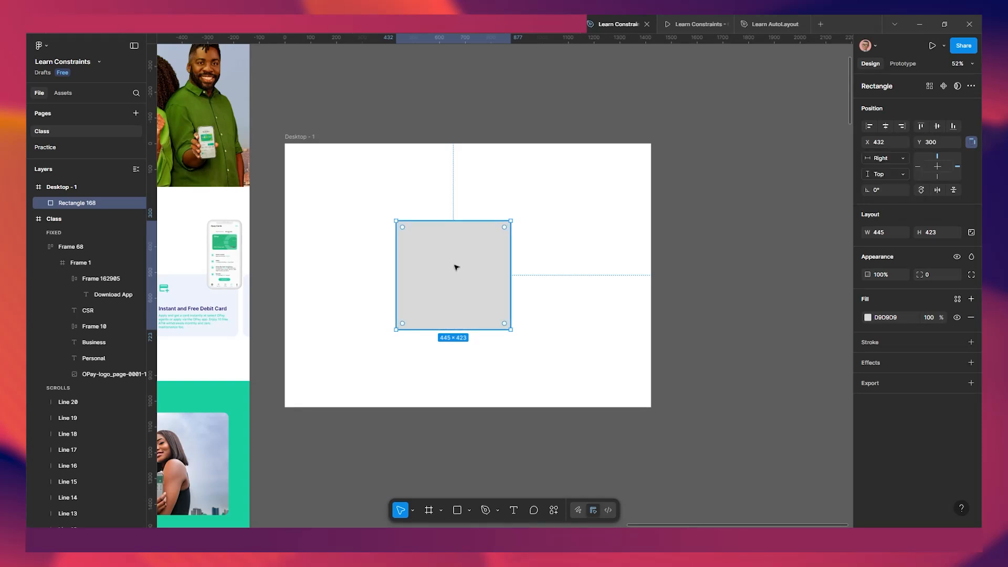
Move the rectangle lower and shape a duplicate of it into a 1422 × 134 bar across the frame's top at X 0, Y 0.
{"action": "left_click_drag", "start_coordinate": [462, 265], "coordinate": [462, 194]}
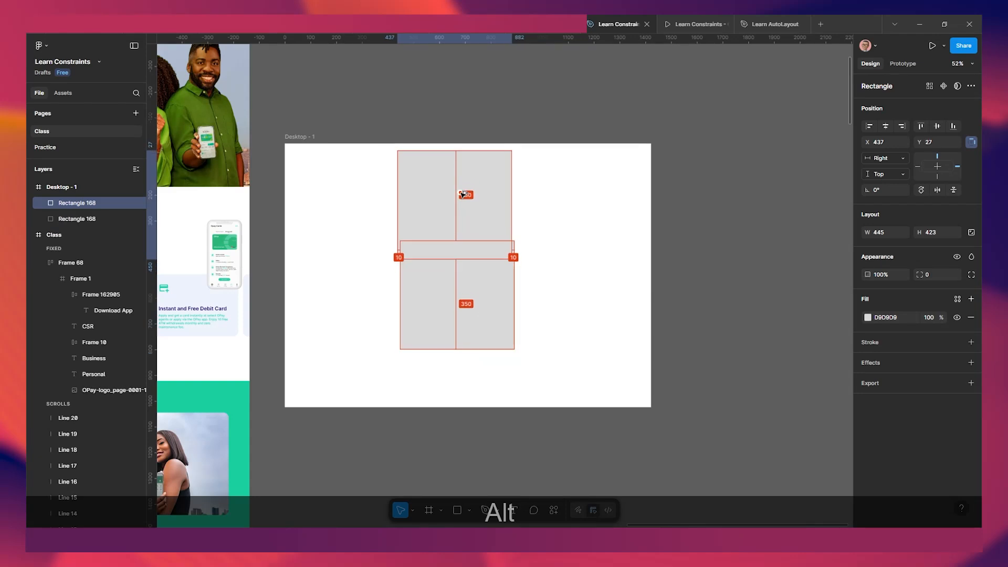
{"action": "left_click_drag", "start_coordinate": [452, 264], "coordinate": [438, 165]}
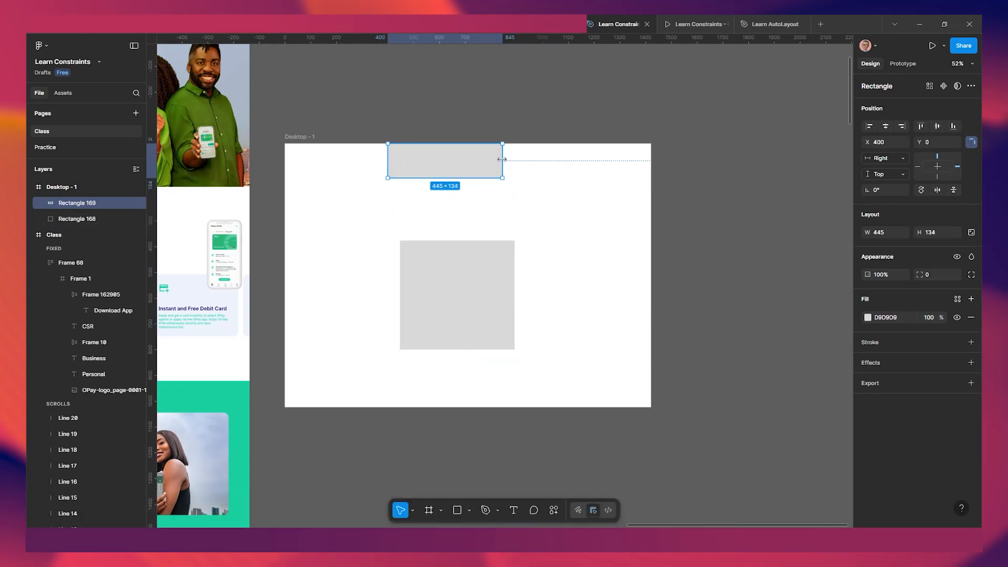
{"action": "left_click_drag", "start_coordinate": [502, 159], "coordinate": [651, 161]}
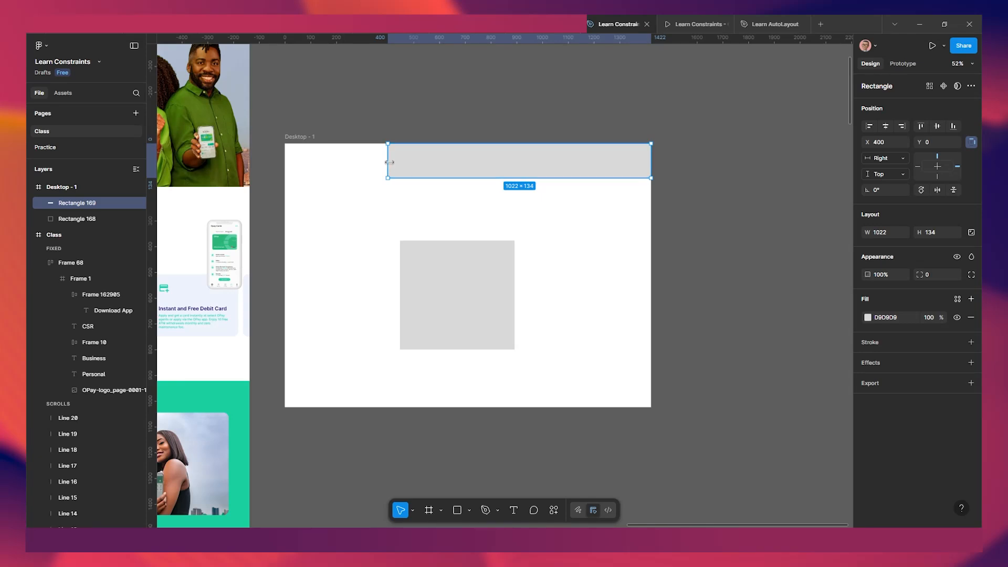
{"action": "left_click_drag", "start_coordinate": [389, 162], "coordinate": [285, 162]}
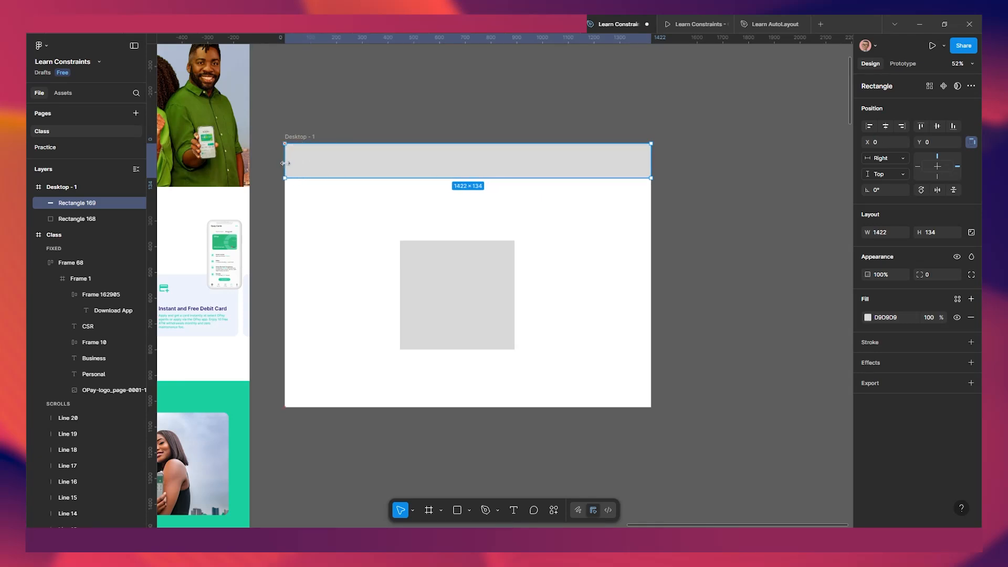
Try widening the desktop frame from its right edge to about 1912 with the top bar in place, undoing the resize.
{"action": "left_click", "coordinate": [303, 136]}
{"action": "left_click_drag", "start_coordinate": [695, 239], "coordinate": [777, 239]}
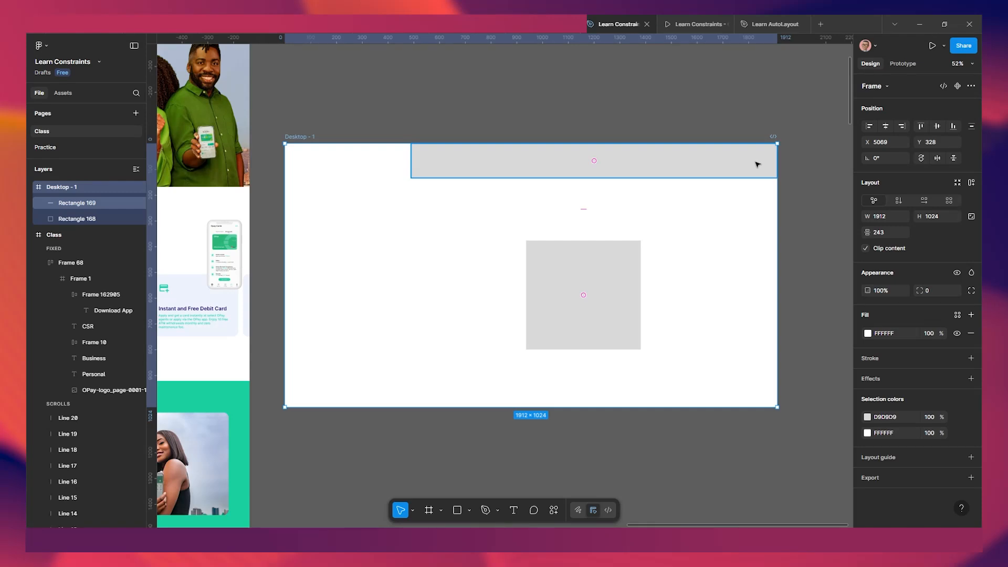
{"action": "key", "text": "ctrl+z"}
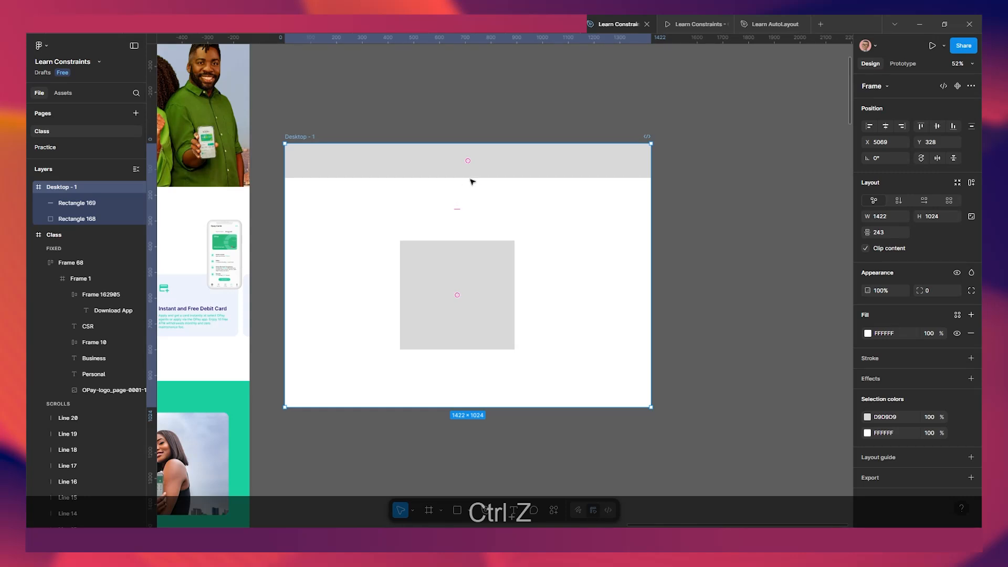
Set the top bar's horizontal constraint to Left + Right.
{"action": "left_click", "coordinate": [500, 165]}
{"action": "left_click", "coordinate": [902, 162]}
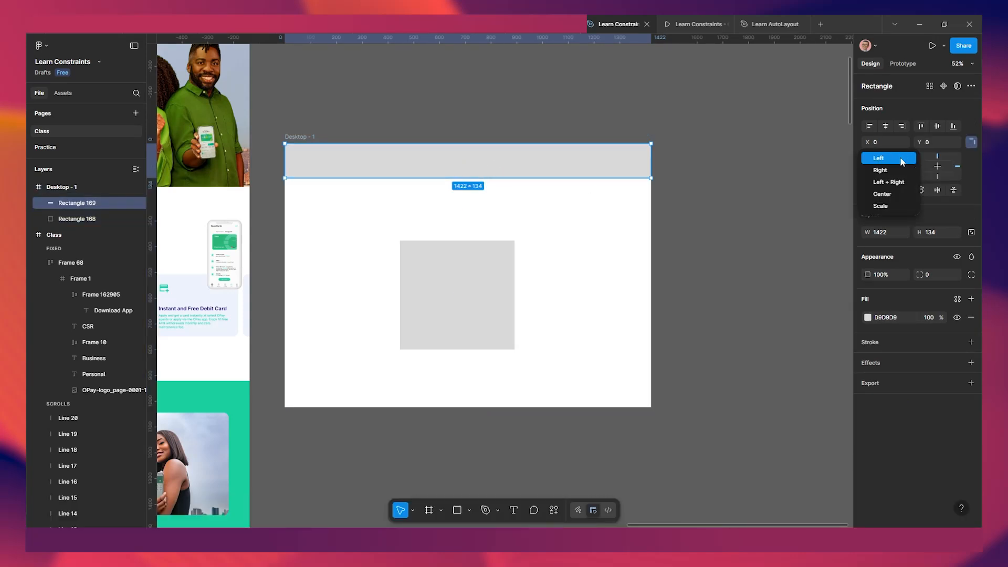
{"action": "left_click", "coordinate": [893, 184]}
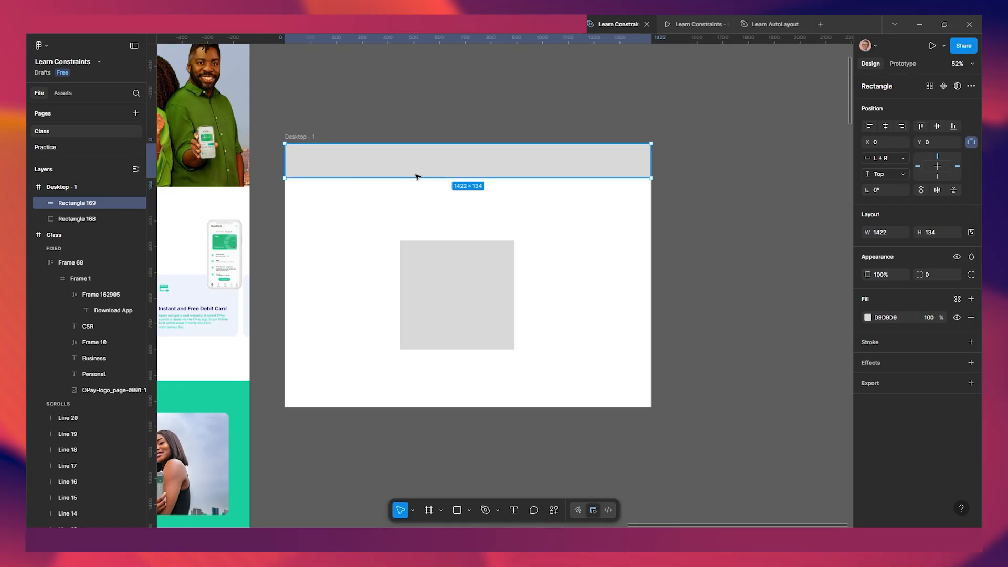
Try resizing the desktop frame from its right edge with the top bar set to Left + Right, and undo the resize.
{"action": "left_click", "coordinate": [300, 137]}
{"action": "mouse_move", "coordinate": [649, 198]}
{"action": "left_mouse_down"}
{"action": "mouse_move", "coordinate": [814, 196]}
{"action": "mouse_move", "coordinate": [461, 189]}
{"action": "mouse_move", "coordinate": [750, 189]}
{"action": "mouse_move", "coordinate": [569, 189]}
{"action": "mouse_move", "coordinate": [658, 188]}
{"action": "left_mouse_up"}
{"action": "key", "text": "ctrl+z"}
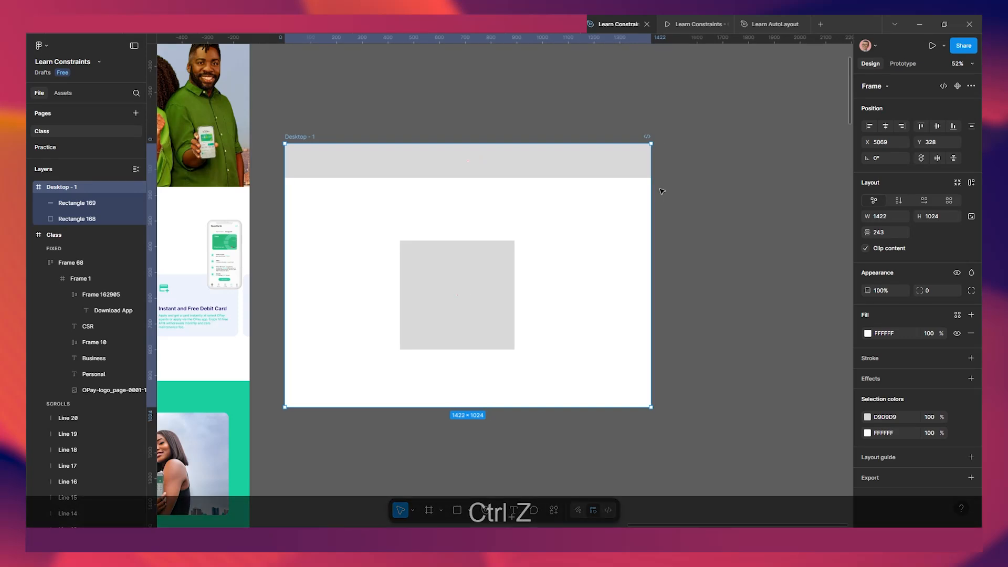
Review the top bar's horizontal constraint options without changing the selection.
{"action": "left_click", "coordinate": [580, 168]}
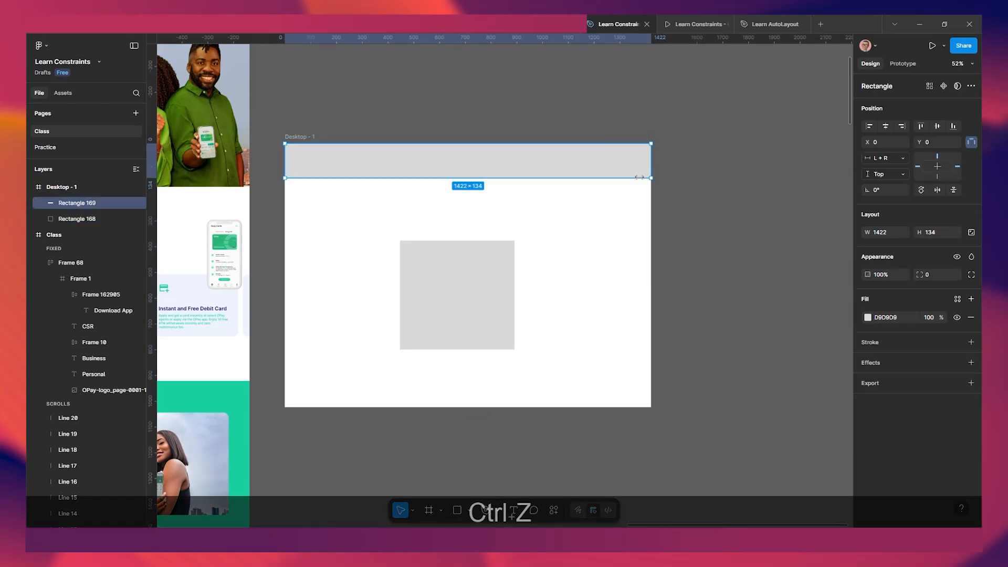
{"action": "left_click", "coordinate": [886, 160]}
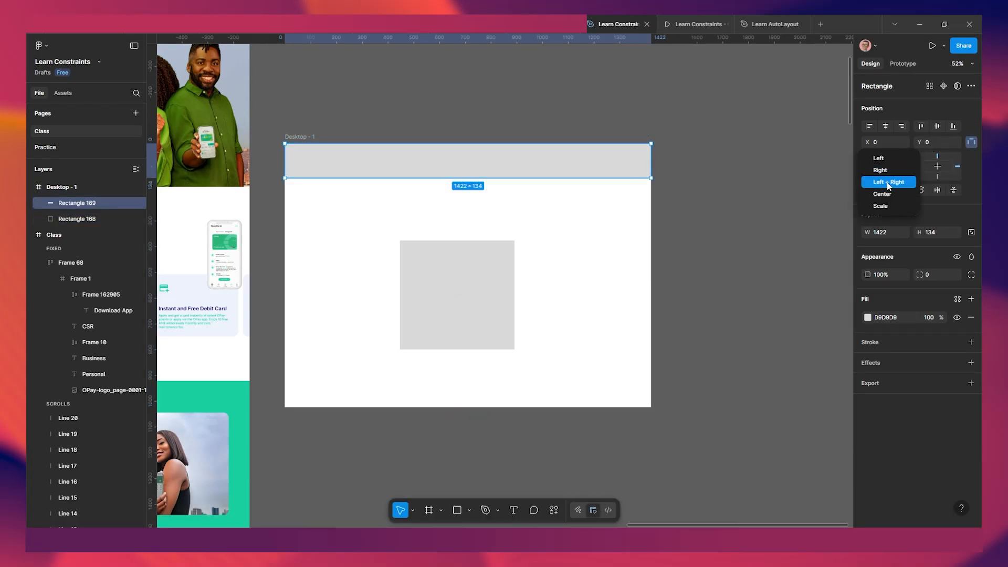
{"action": "left_click", "coordinate": [565, 221]}
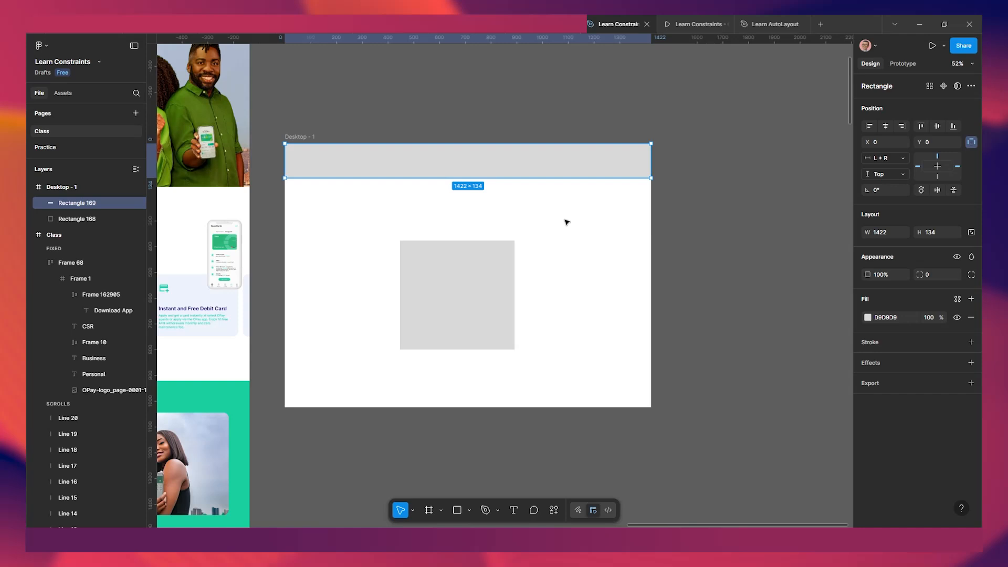
Check the gray rectangle's Right constraint, try widening the desktop frame from its right edge, and undo the resize.
{"action": "left_click", "coordinate": [302, 141]}
{"action": "scroll", "coordinate": [556, 257], "scroll_direction": "down", "scroll_amount": 2}
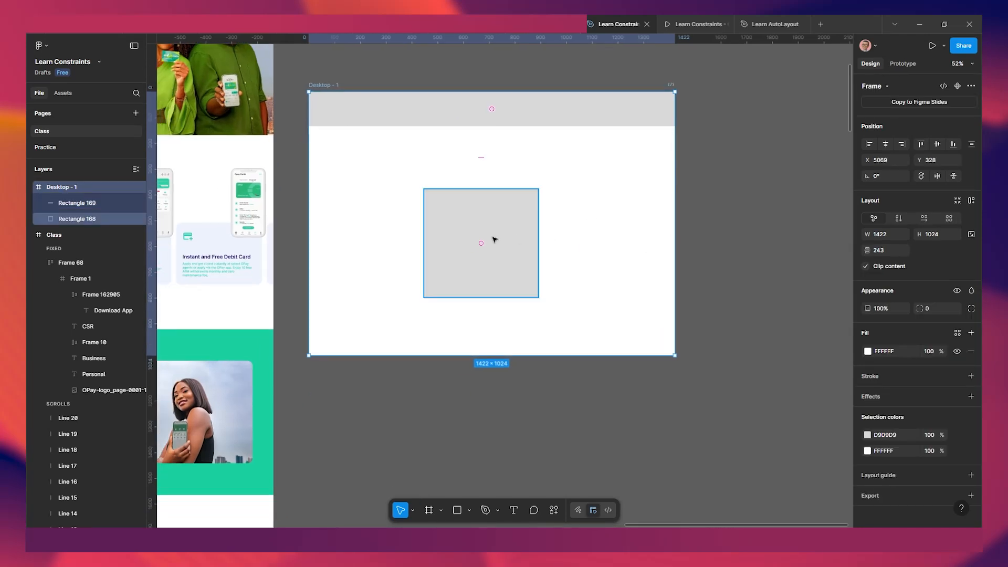
{"action": "left_click", "coordinate": [494, 240]}
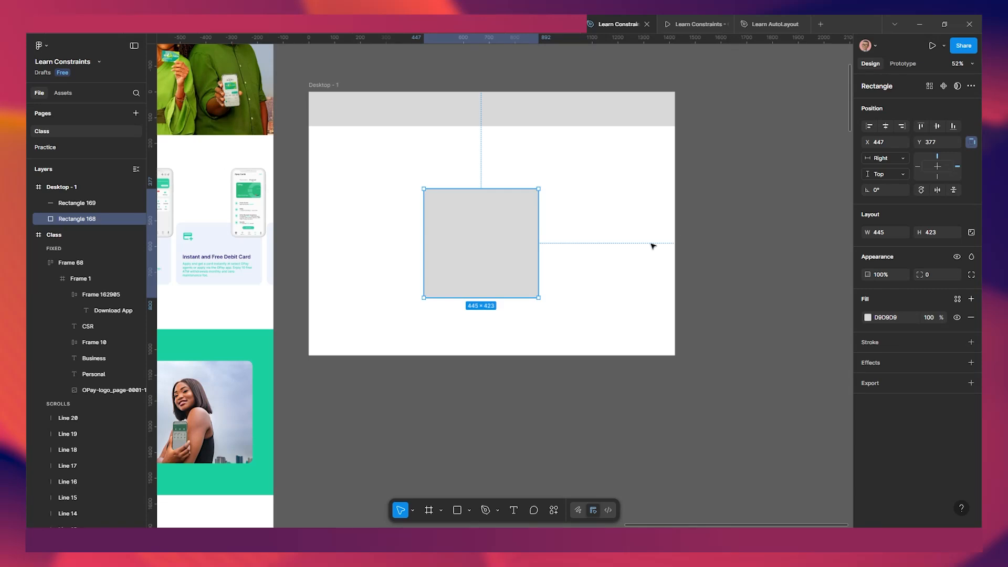
{"action": "left_click", "coordinate": [322, 84]}
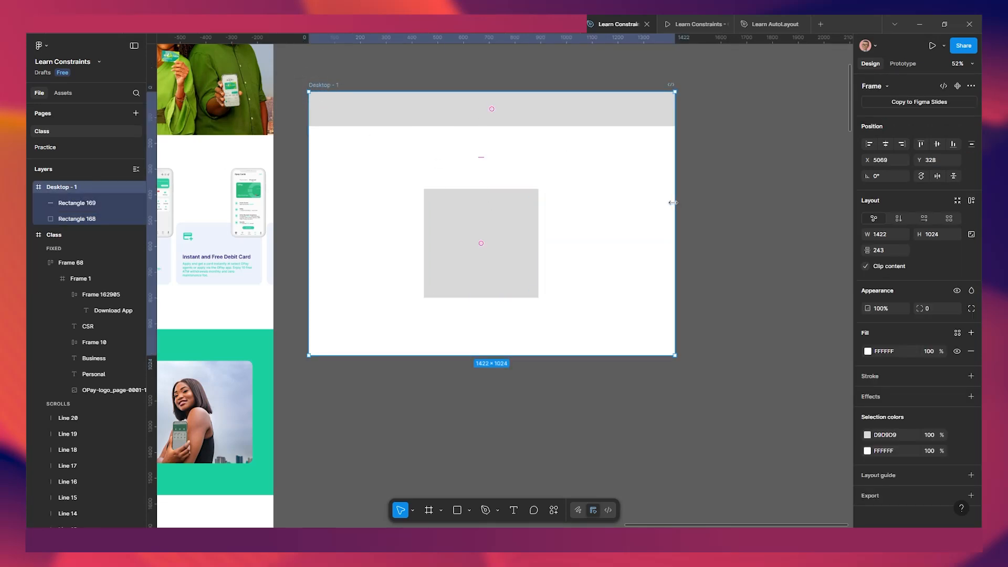
{"action": "left_click_drag", "start_coordinate": [672, 203], "coordinate": [774, 205]}
{"action": "key", "text": "ctrl+z"}
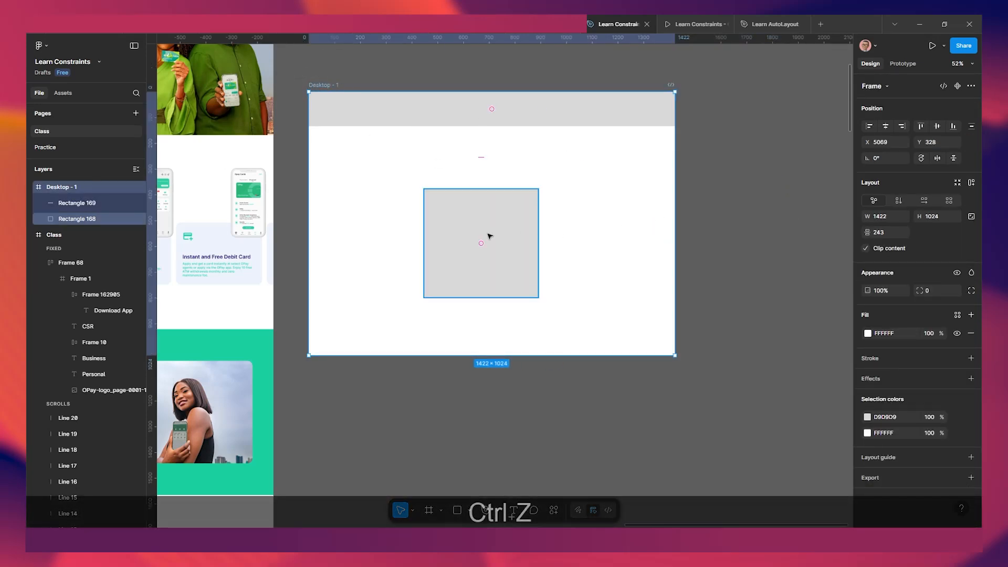
Set the gray rectangle's horizontal constraint to Center.
{"action": "left_click", "coordinate": [488, 235]}
{"action": "left_click", "coordinate": [891, 164]}
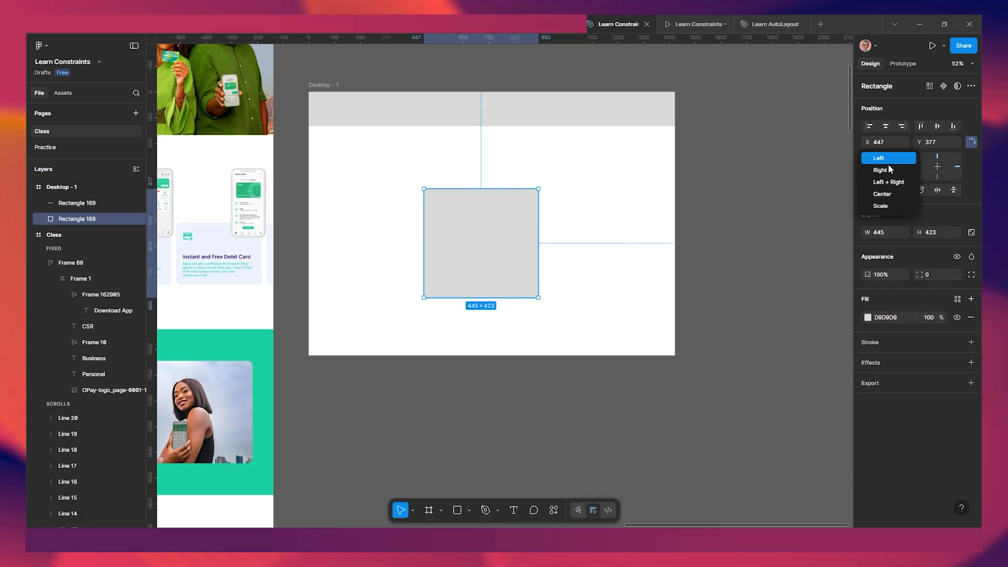
{"action": "left_click", "coordinate": [881, 194]}
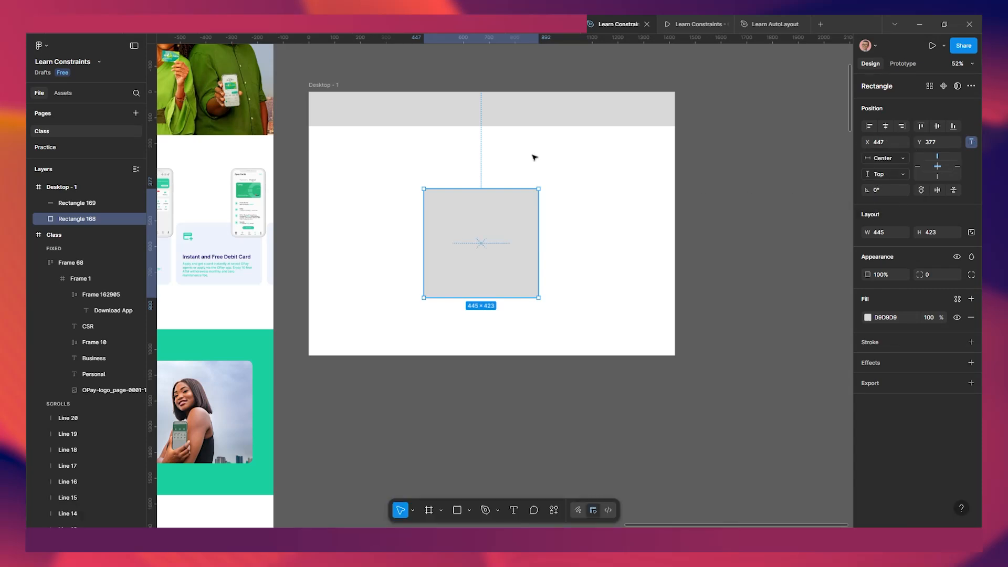
Widen the desktop frame from its right edge to 1572, then try 1684 and undo only that last resize.
{"action": "left_click", "coordinate": [322, 84]}
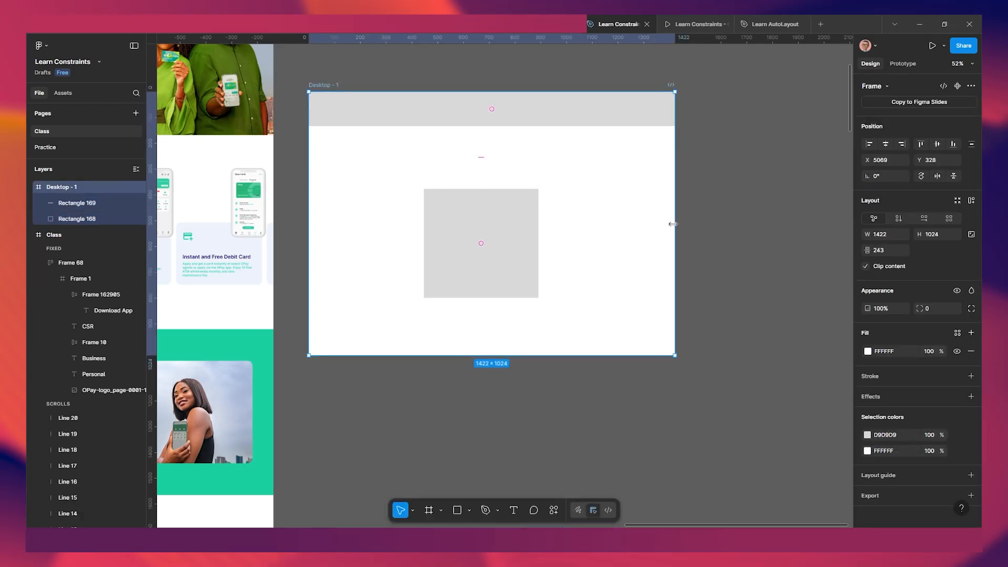
{"action": "left_click_drag", "start_coordinate": [673, 224], "coordinate": [713, 217]}
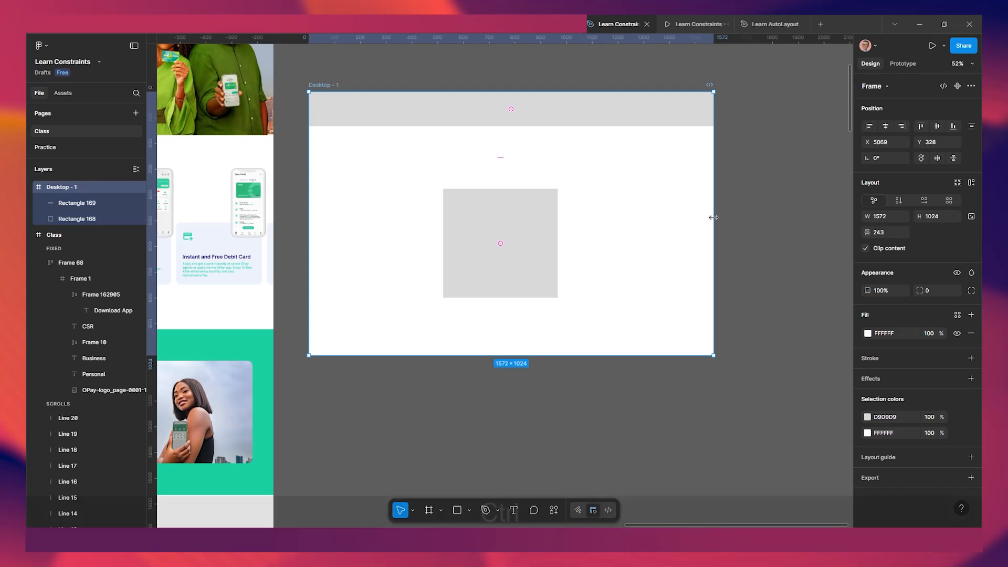
{"action": "key", "text": "ctrl"}
{"action": "left_click_drag", "start_coordinate": [714, 223], "coordinate": [742, 222]}
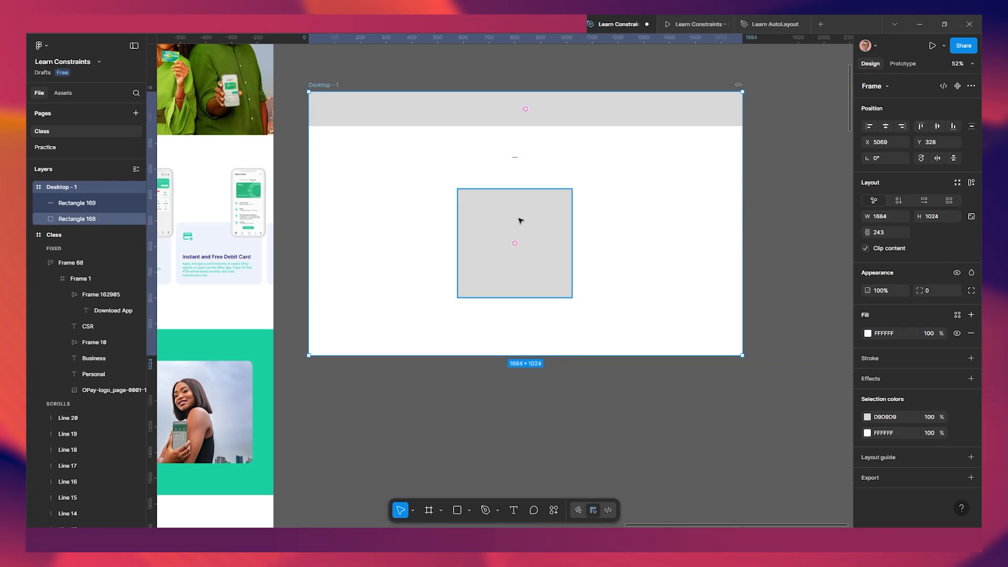
{"action": "key", "text": "ctrl+z"}
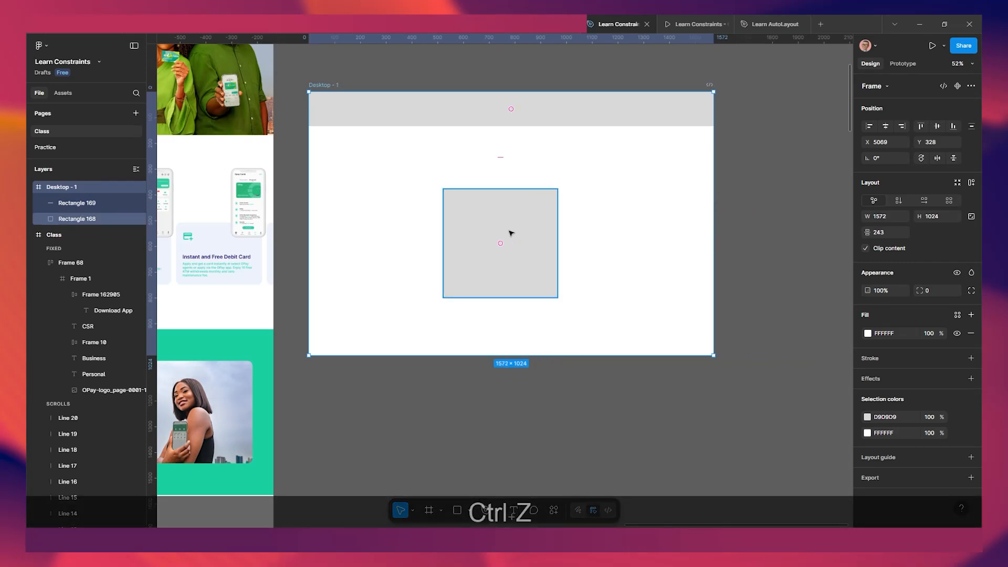
Set the gray rectangle's horizontal constraint to Scale.
{"action": "left_click", "coordinate": [509, 231]}
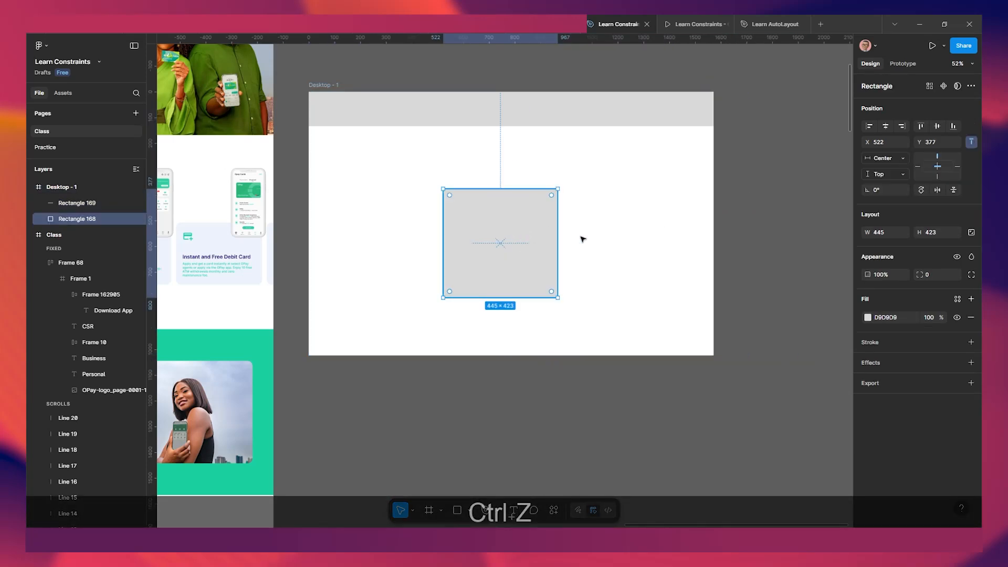
{"action": "left_click", "coordinate": [894, 157]}
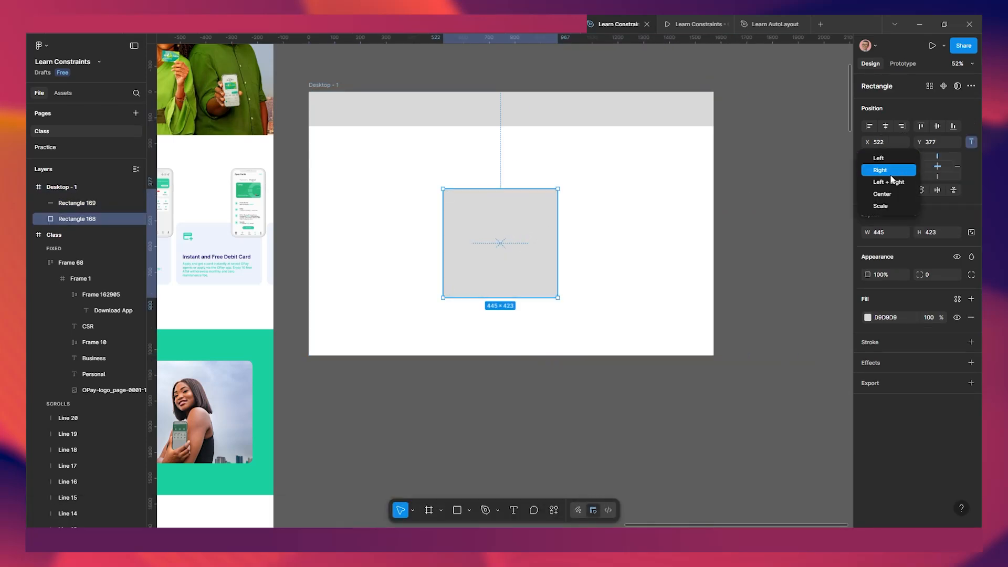
{"action": "left_click", "coordinate": [884, 206]}
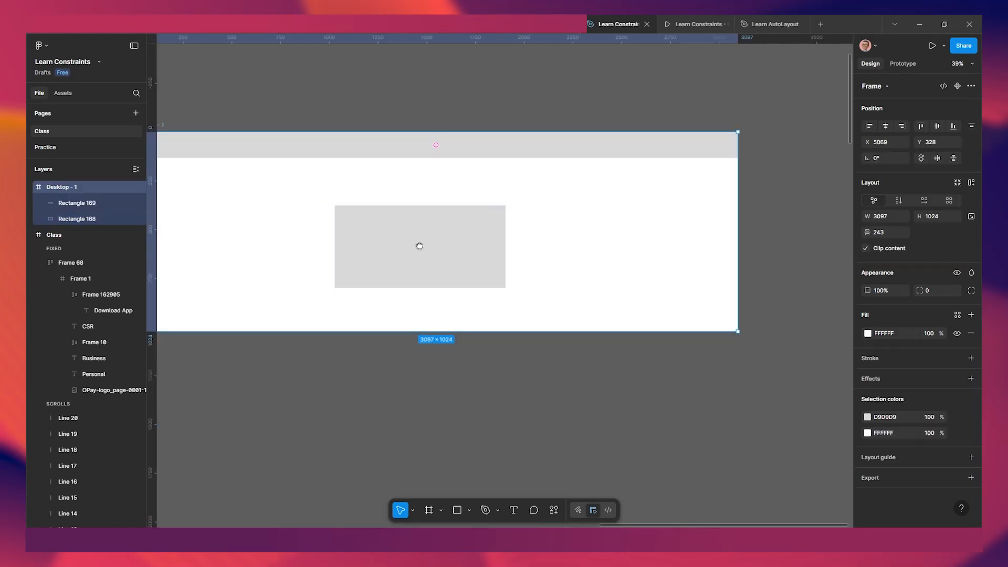
Try stretching the desktop frame to about 3097 wide and shrinking it to about 1162, undoing each resize.
{"action": "key", "text": "ctrl+z"}
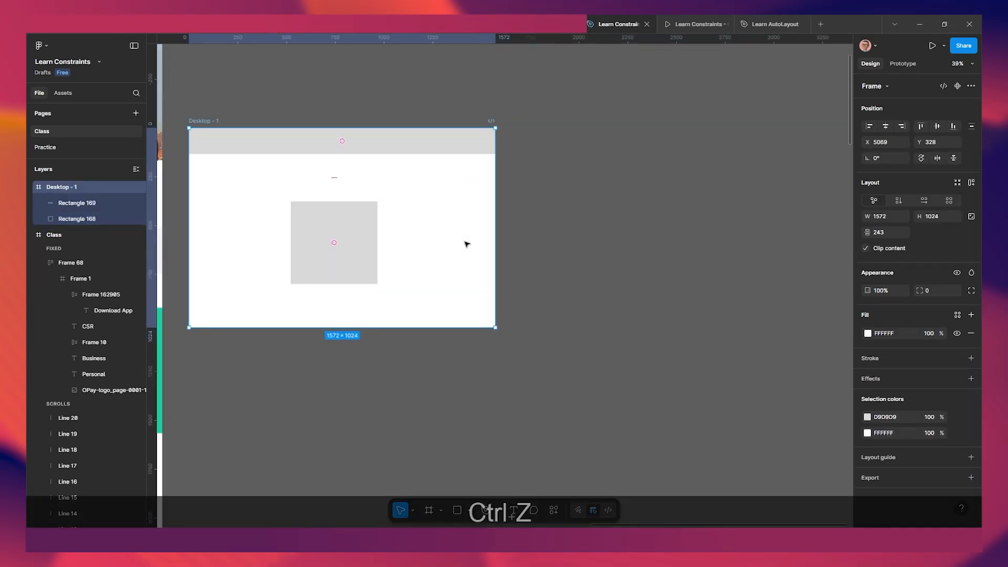
{"action": "scroll", "coordinate": [383, 241], "scroll_direction": "up", "scroll_amount": 1}
{"action": "left_click_drag", "start_coordinate": [380, 245], "coordinate": [472, 240]}
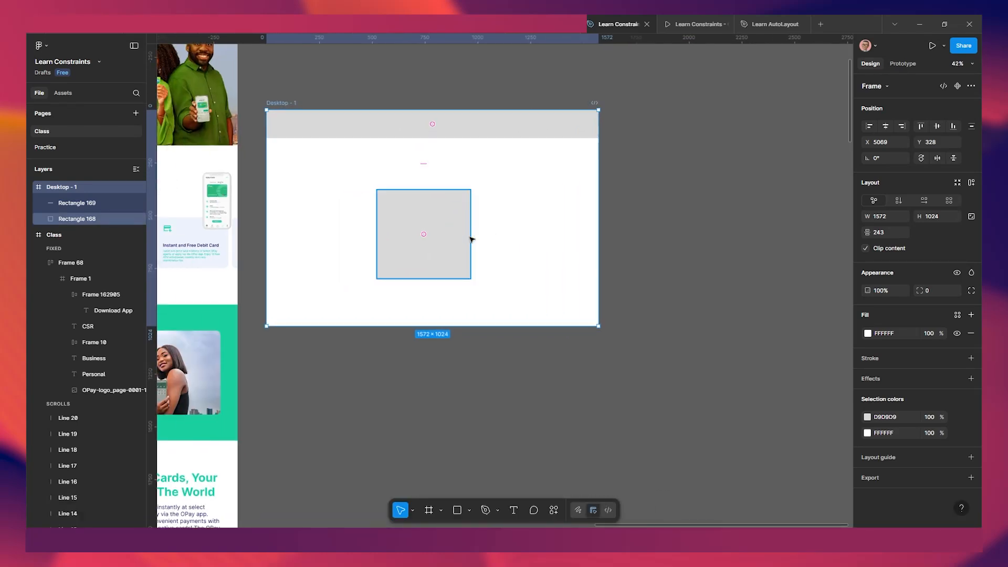
{"action": "left_click_drag", "start_coordinate": [596, 212], "coordinate": [510, 212]}
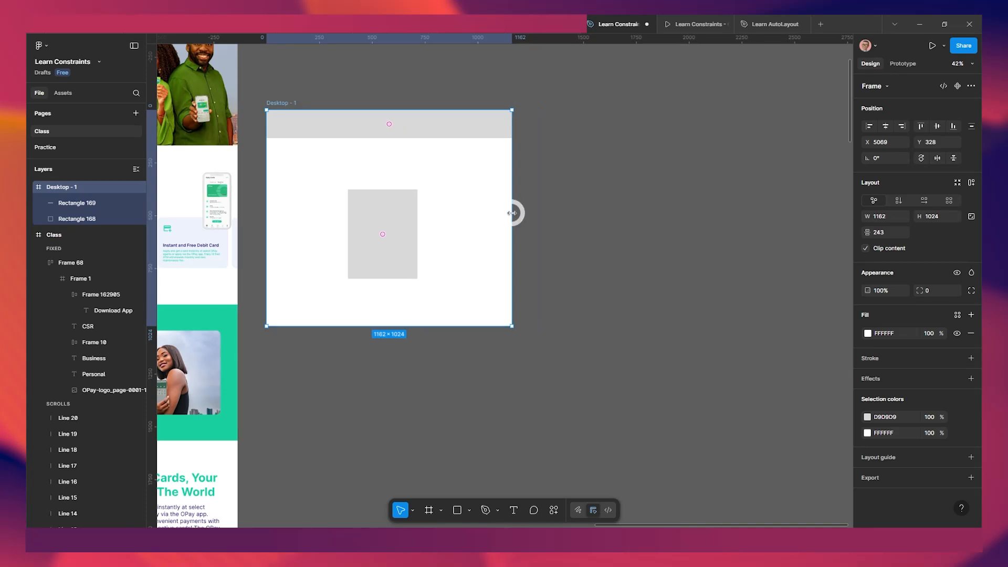
{"action": "key", "text": "ctrl+z"}
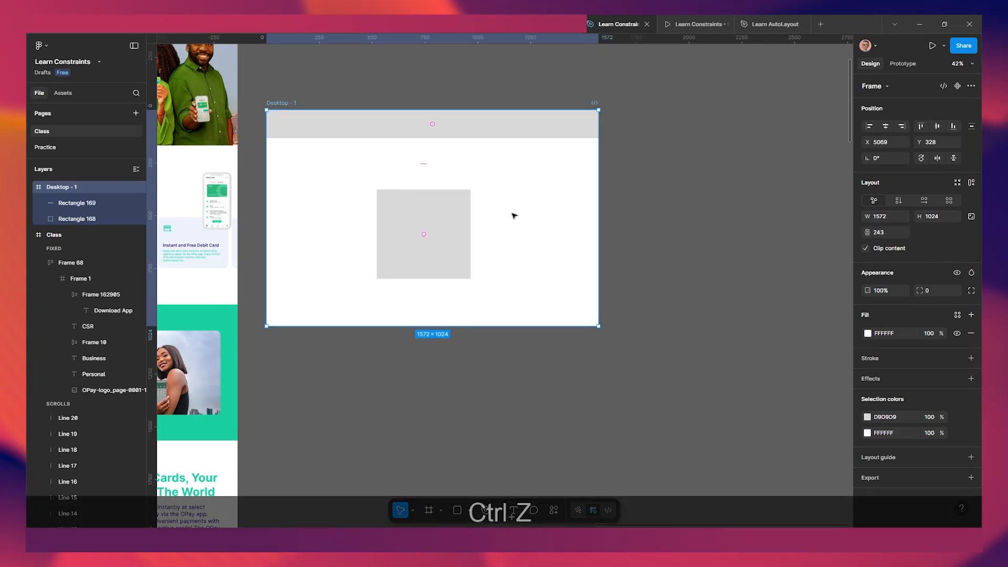
Delete both the gray rectangle and the top bar from the desktop frame.
{"action": "scroll", "coordinate": [412, 218], "scroll_direction": "up", "scroll_amount": 1}
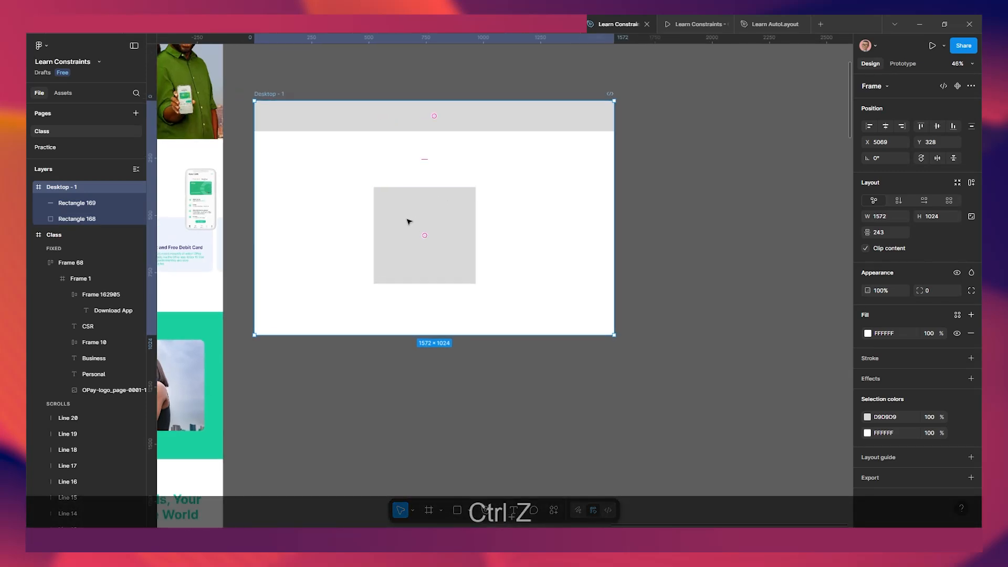
{"action": "left_click", "coordinate": [433, 236]}
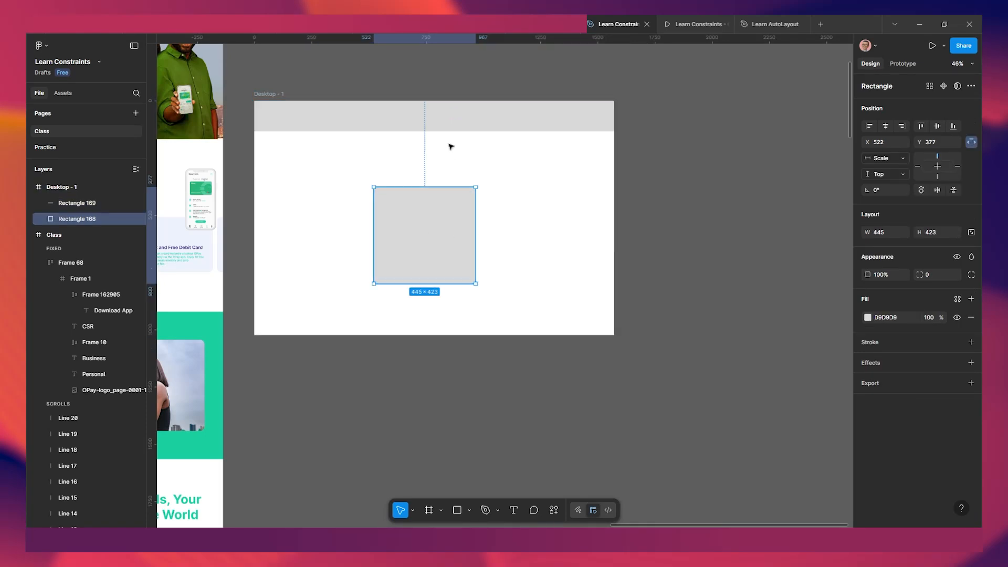
{"action": "left_click", "coordinate": [454, 115], "text": "shift"}
{"action": "key", "text": "Delete"}
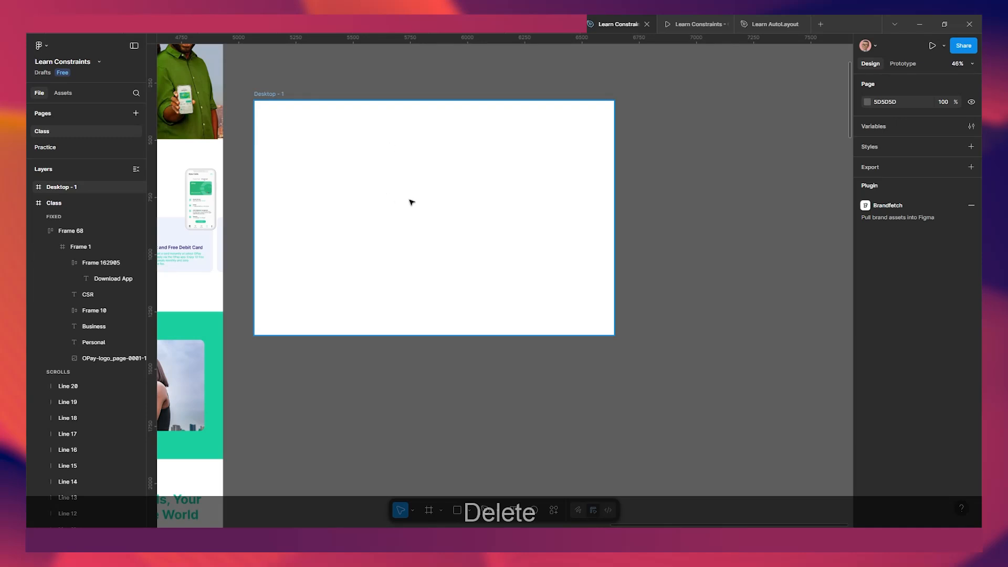
Draw a full-width 1440 × 138 header bar at the top of the desktop frame and place a matching footer bar at its bottom.
{"action": "left_click", "coordinate": [489, 440]}
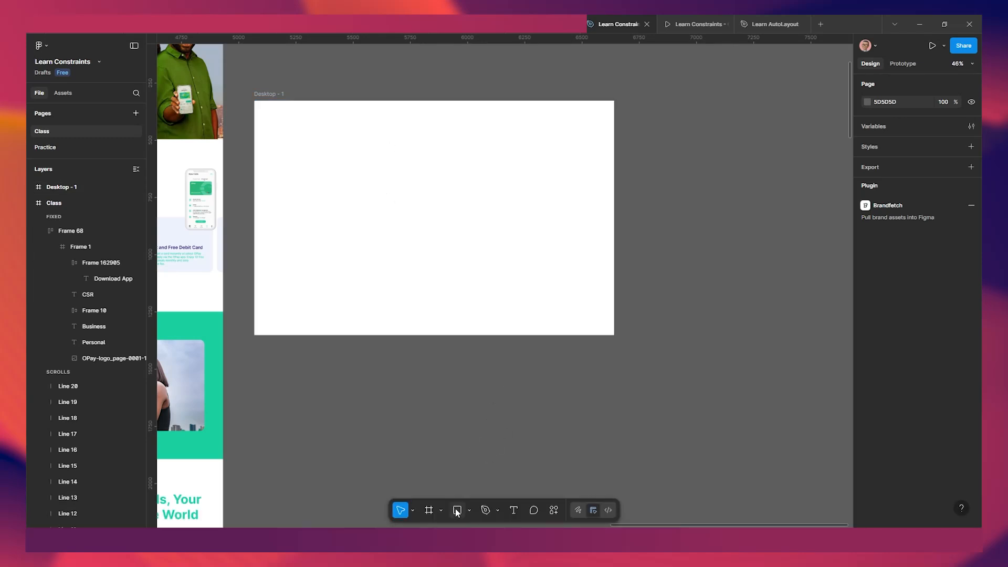
{"action": "key", "text": "r"}
{"action": "left_click_drag", "start_coordinate": [355, 133], "coordinate": [452, 184]}
{"action": "scroll", "coordinate": [407, 210], "scroll_direction": "up", "scroll_amount": 1}
{"action": "mouse_move", "coordinate": [425, 218]}
{"action": "left_mouse_down"}
{"action": "mouse_move", "coordinate": [484, 261]}
{"action": "mouse_move", "coordinate": [362, 171]}
{"action": "mouse_move", "coordinate": [520, 154]}
{"action": "mouse_move", "coordinate": [681, 153]}
{"action": "left_mouse_up"}
{"action": "scroll", "coordinate": [439, 199], "scroll_direction": "down", "scroll_amount": 4}
{"action": "scroll", "coordinate": [462, 201], "scroll_direction": "up", "scroll_amount": 4}
{"action": "left_click_drag", "start_coordinate": [501, 147], "coordinate": [502, 380]}
Place two tall blocks of about 491 × 617 side by side between the bars, with all shapes filled in green 1ACF9E.
{"action": "left_click_drag", "start_coordinate": [271, 265], "coordinate": [628, 265]}
{"action": "left_click_drag", "start_coordinate": [650, 271], "coordinate": [525, 246]}
{"action": "left_click", "coordinate": [286, 124]}
{"action": "scroll", "coordinate": [639, 137], "scroll_direction": "down", "scroll_amount": 4}
{"action": "left_click_drag", "start_coordinate": [591, 219], "coordinate": [591, 272]}
{"action": "left_click_drag", "start_coordinate": [592, 194], "coordinate": [591, 169]}
{"action": "left_click_drag", "start_coordinate": [603, 220], "coordinate": [482, 220]}
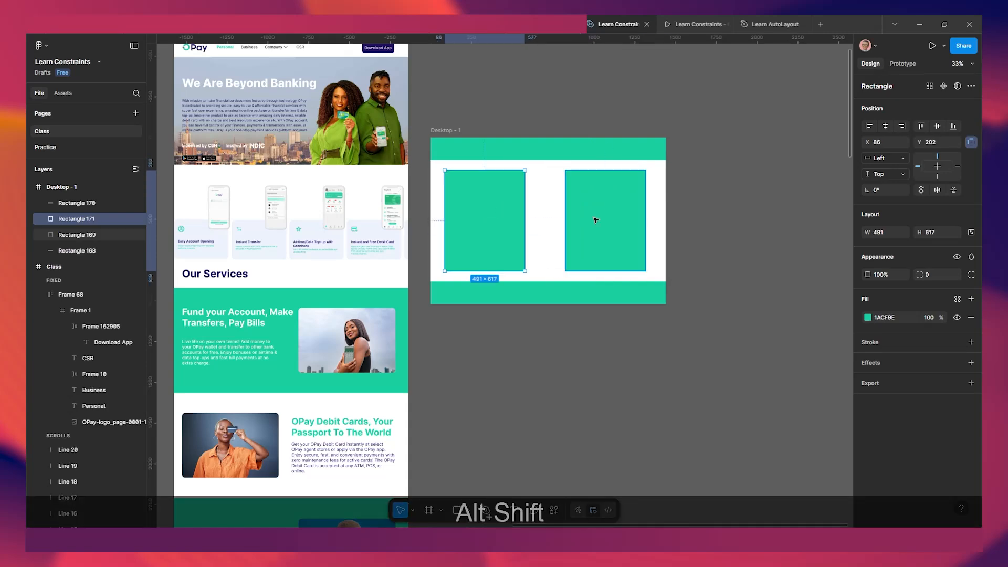
Add small white rectangles: two at the ends of the header bar and three spread across the footer bar.
{"action": "scroll", "coordinate": [597, 221], "scroll_direction": "up", "scroll_amount": 2}
{"action": "left_click_drag", "start_coordinate": [576, 327], "coordinate": [576, 210]}
{"action": "left_click_drag", "start_coordinate": [518, 209], "coordinate": [406, 209]}
{"action": "key", "text": "]"}
{"action": "left_click_drag", "start_coordinate": [412, 212], "coordinate": [613, 385]}
Align the outer white rectangles with the outer edges of the green blocks and center the middle footer rectangle.
{"action": "left_click", "coordinate": [610, 210], "text": "shift"}
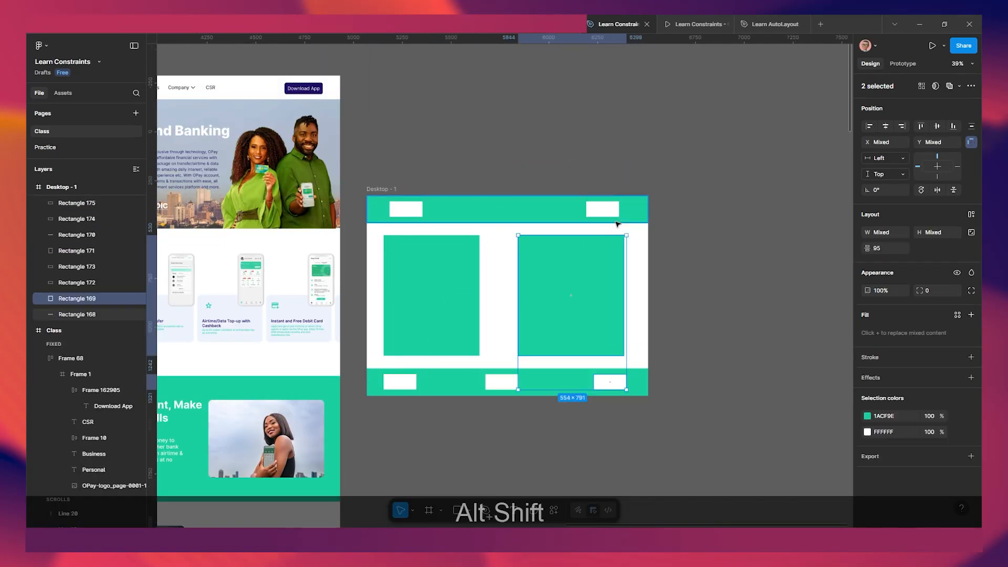
{"action": "left_click", "coordinate": [399, 382], "text": "shift"}
{"action": "left_click", "coordinate": [527, 416]}
{"action": "scroll", "coordinate": [526, 416], "scroll_direction": "up", "scroll_amount": 1}
{"action": "left_click_drag", "start_coordinate": [527, 416], "coordinate": [477, 397]}
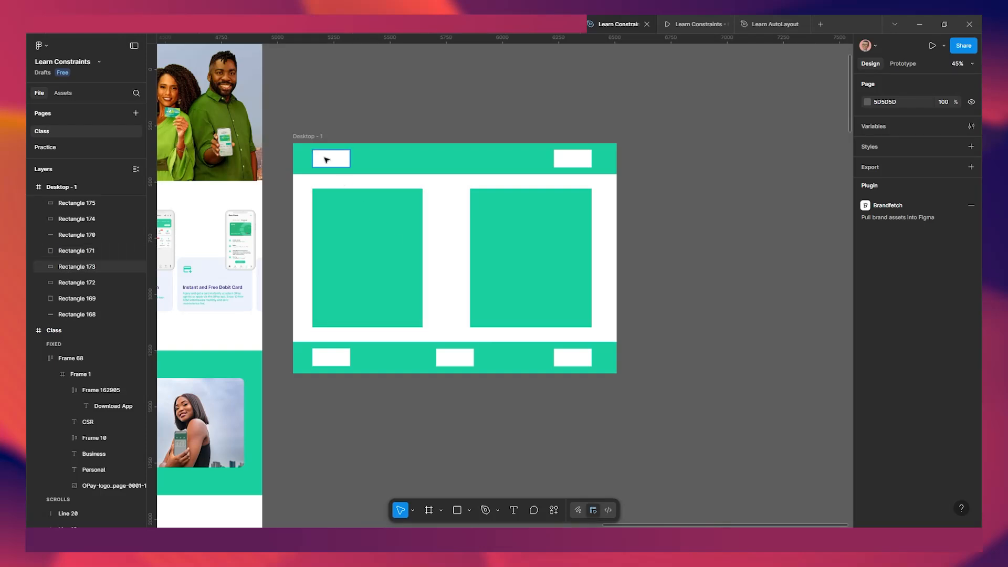
Try widening the desktop frame to about 1776 and about 1649 with the new layout, and undo back to 1440.
{"action": "left_click", "coordinate": [308, 136]}
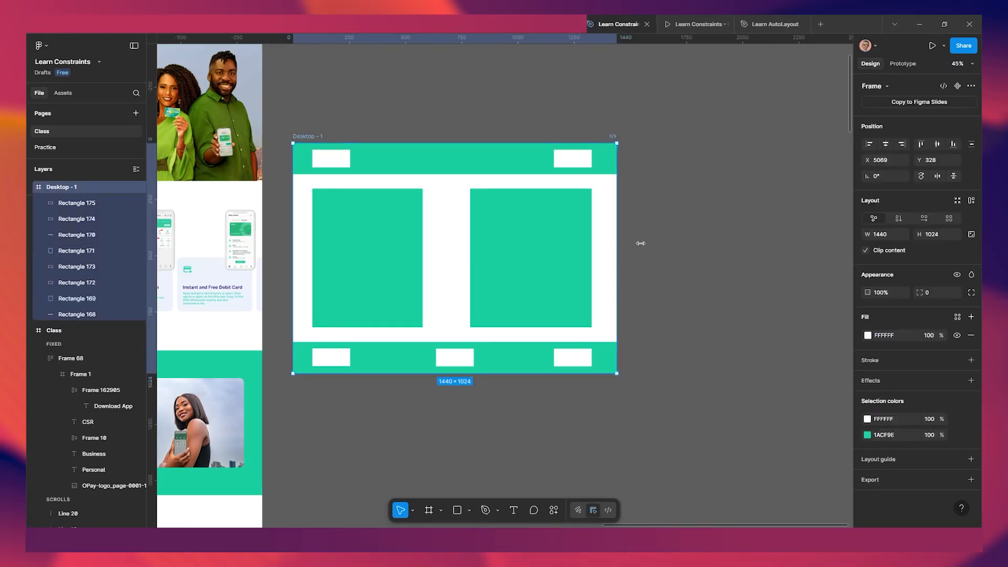
{"action": "left_click_drag", "start_coordinate": [640, 243], "coordinate": [691, 243]}
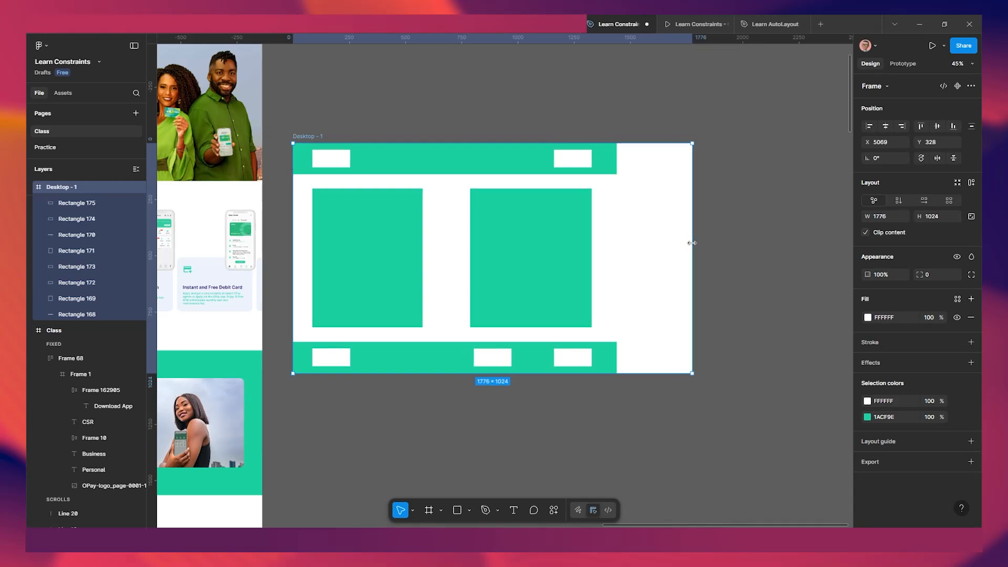
{"action": "key", "text": "ctrl+z"}
{"action": "left_click_drag", "start_coordinate": [620, 254], "coordinate": [663, 258]}
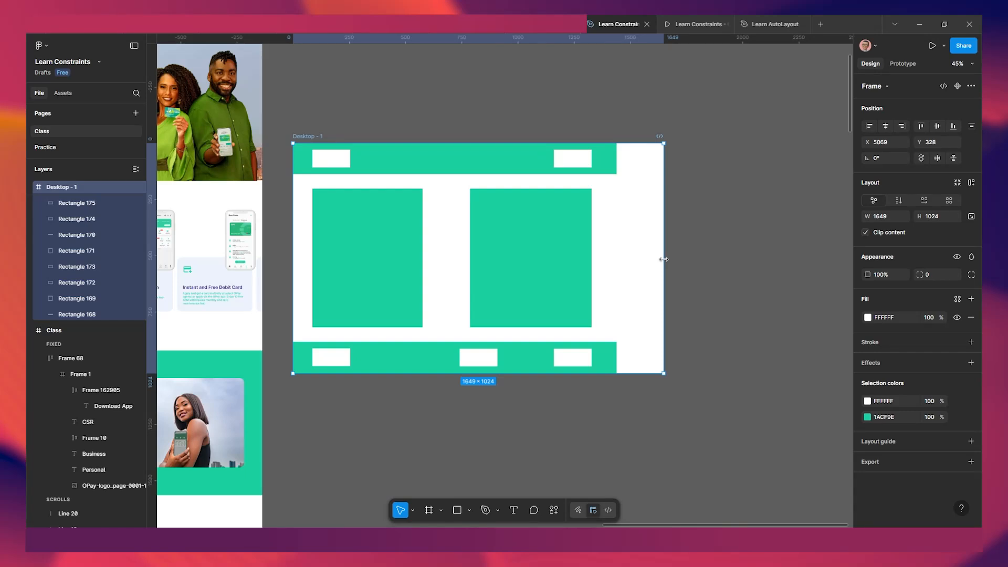
{"action": "left_click_drag", "start_coordinate": [664, 259], "coordinate": [614, 258]}
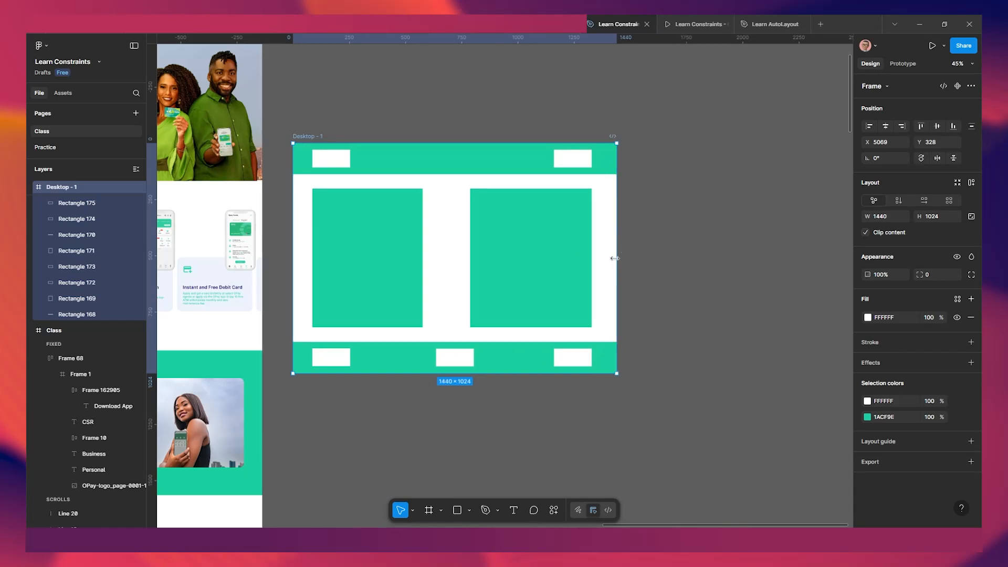
{"action": "key", "text": "ctrl+z"}
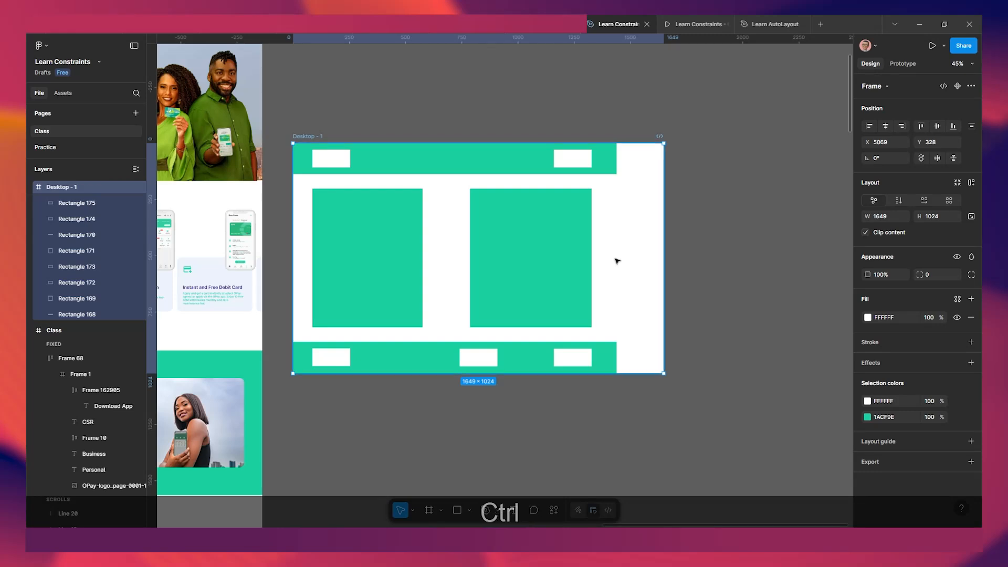
{"action": "key", "text": "ctrl+z"}
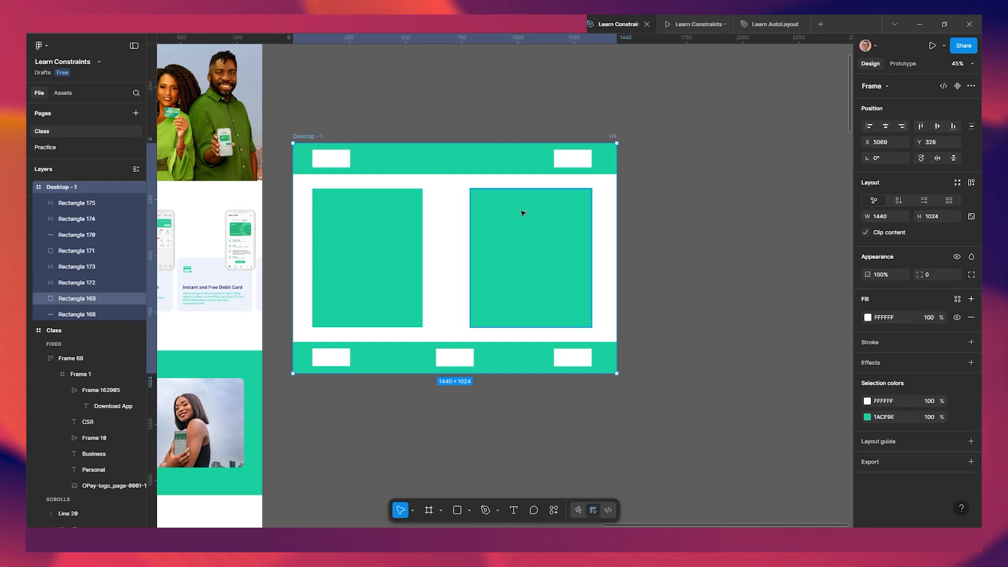
Try widening the desktop frame from its right edge with the header bar still constrained to Left, and undo the resize.
{"action": "left_click_drag", "start_coordinate": [524, 214], "coordinate": [540, 245]}
{"action": "left_click", "coordinate": [477, 198]}
{"action": "scroll", "coordinate": [477, 198], "scroll_direction": "up", "scroll_amount": 3}
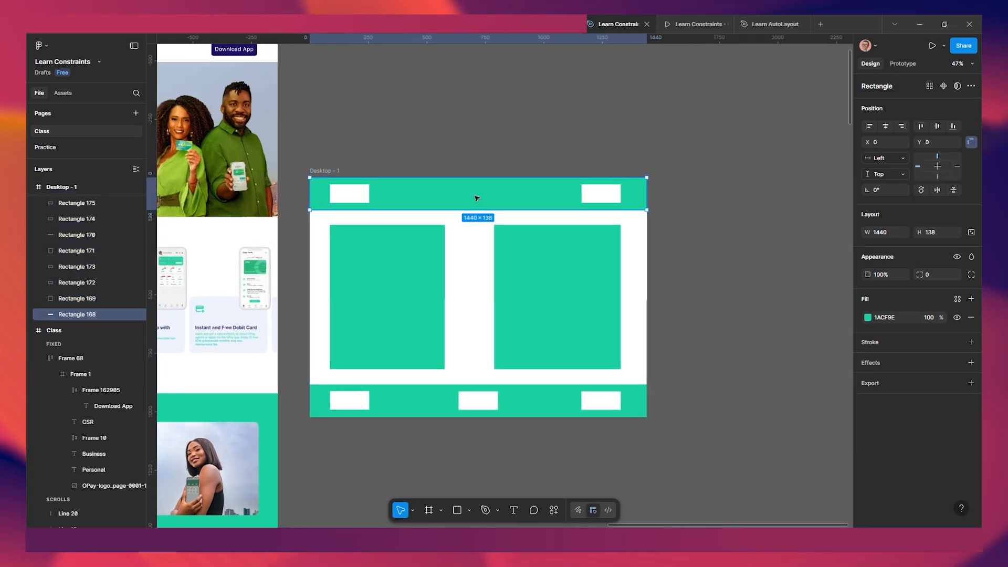
{"action": "scroll", "coordinate": [490, 217], "scroll_direction": "right", "scroll_amount": 2}
{"action": "scroll", "coordinate": [490, 217], "scroll_direction": "down", "scroll_amount": 1}
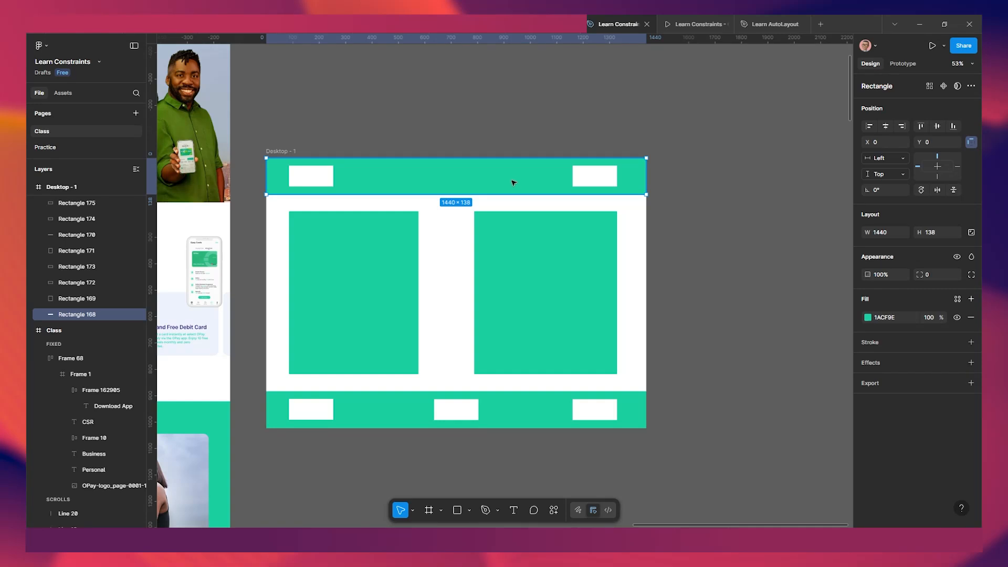
{"action": "left_click", "coordinate": [647, 261]}
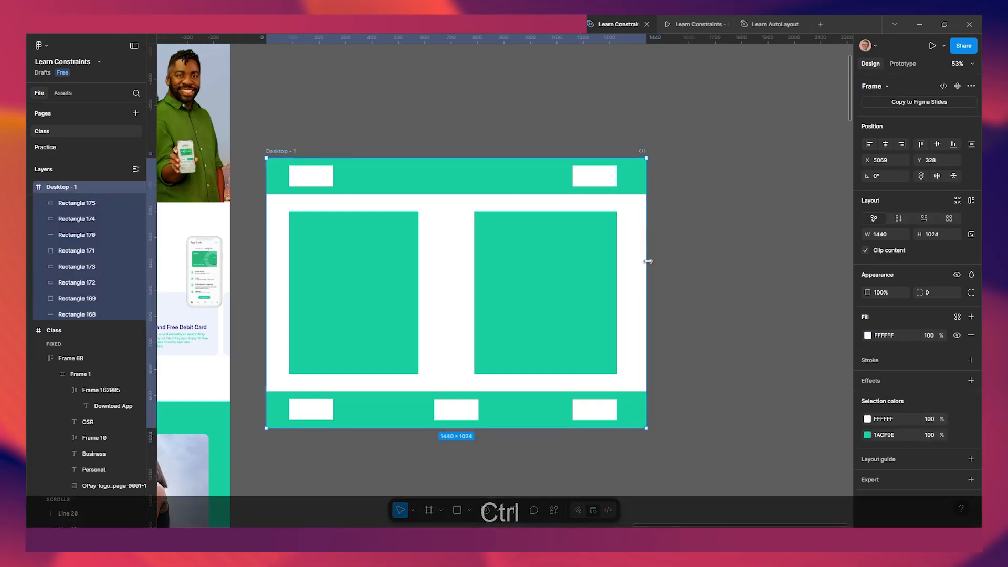
{"action": "left_click_drag", "start_coordinate": [646, 259], "coordinate": [705, 261]}
{"action": "key", "text": "ctrl+z"}
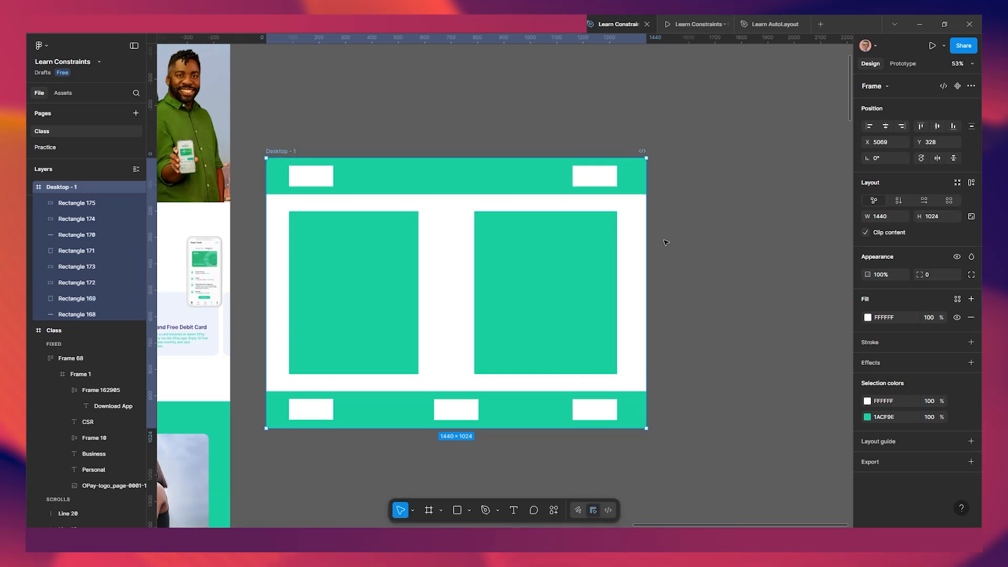
Set the green header bar's horizontal constraint to Left + Right.
{"action": "left_click", "coordinate": [633, 181]}
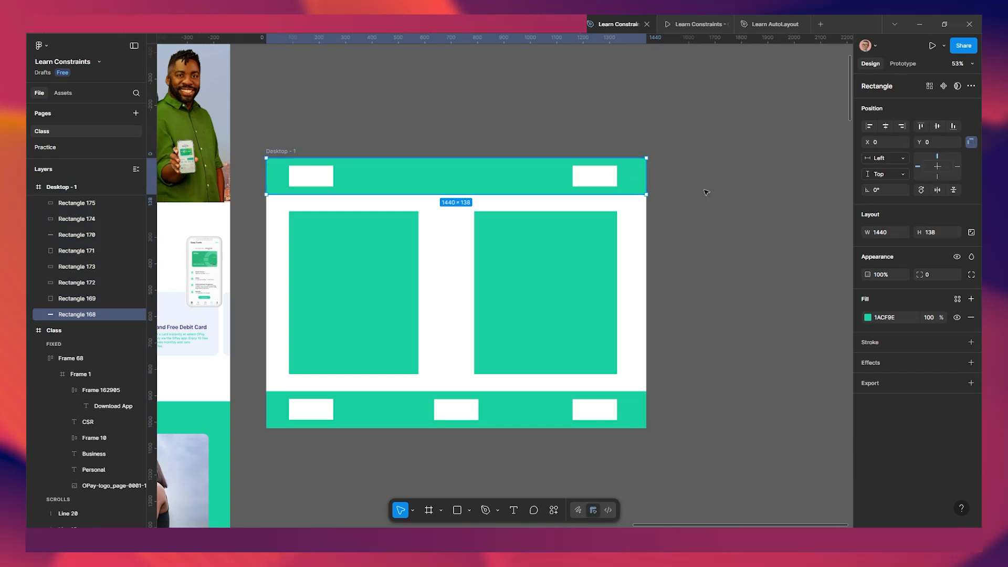
{"action": "left_click", "coordinate": [885, 159]}
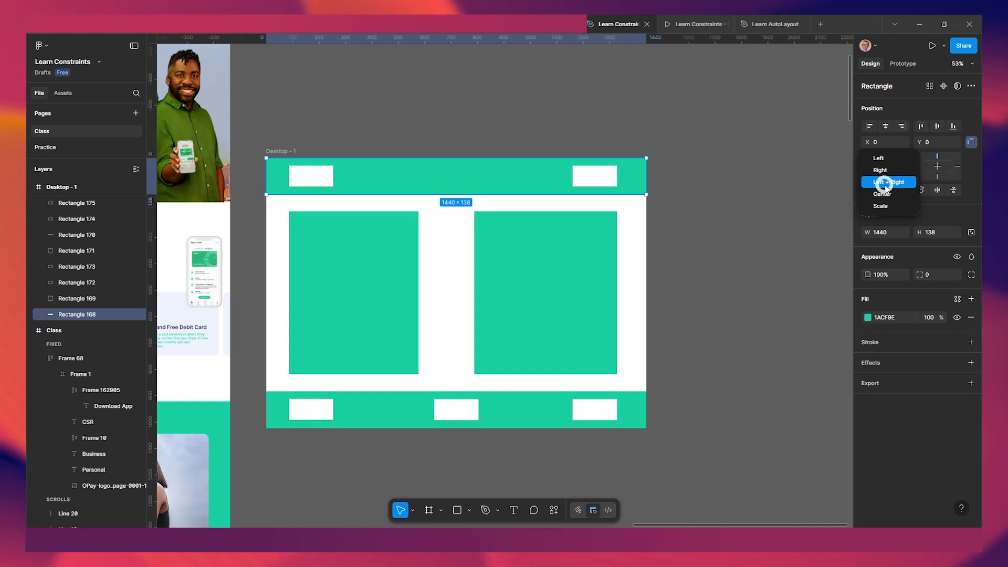
{"action": "left_click", "coordinate": [887, 182]}
Test the header bar by widening the frame to about 1948, undo that, and move the frame to about X 5810, Y 296.
{"action": "left_click", "coordinate": [644, 253]}
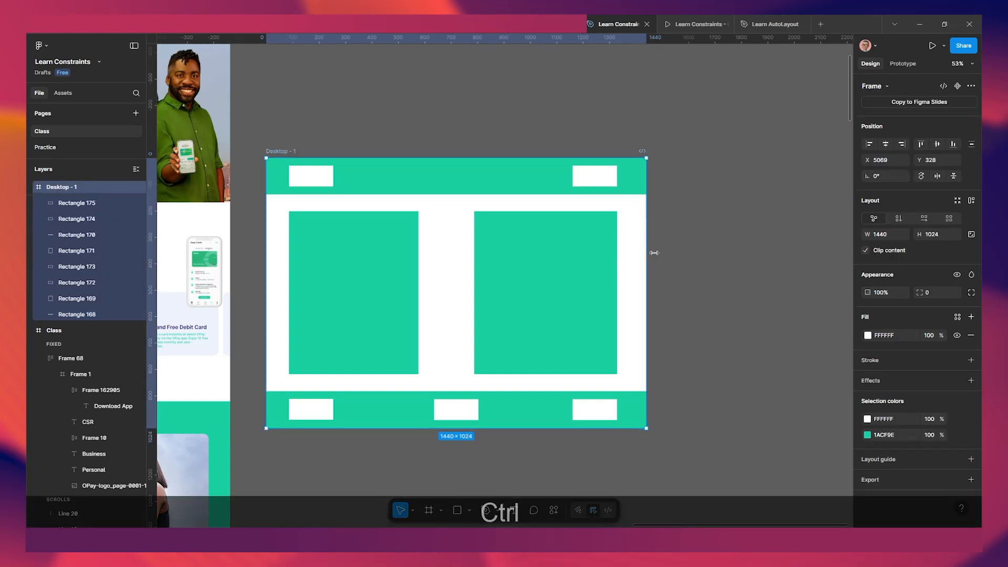
{"action": "left_click_drag", "start_coordinate": [653, 253], "coordinate": [780, 249]}
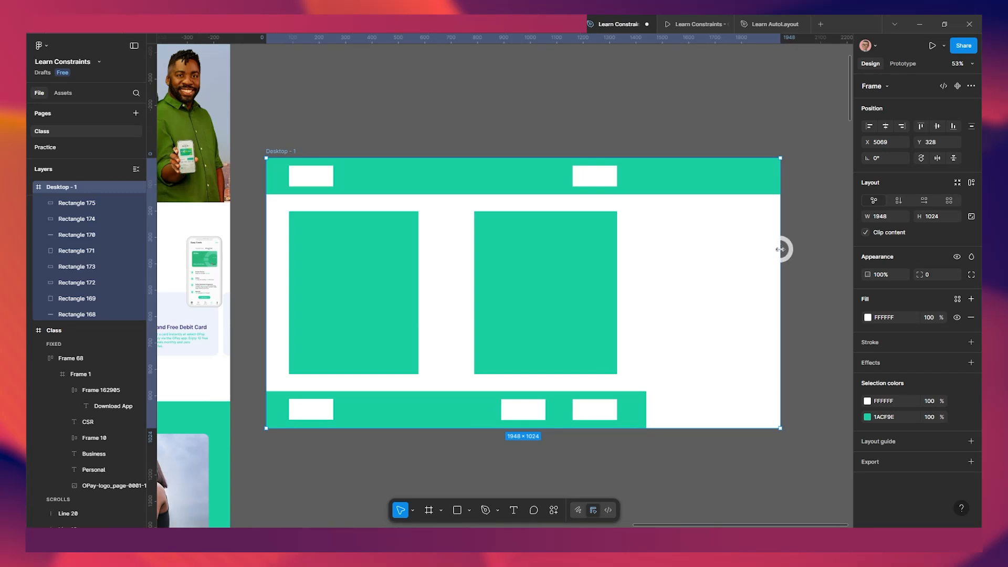
{"action": "key", "text": "ctrl+z"}
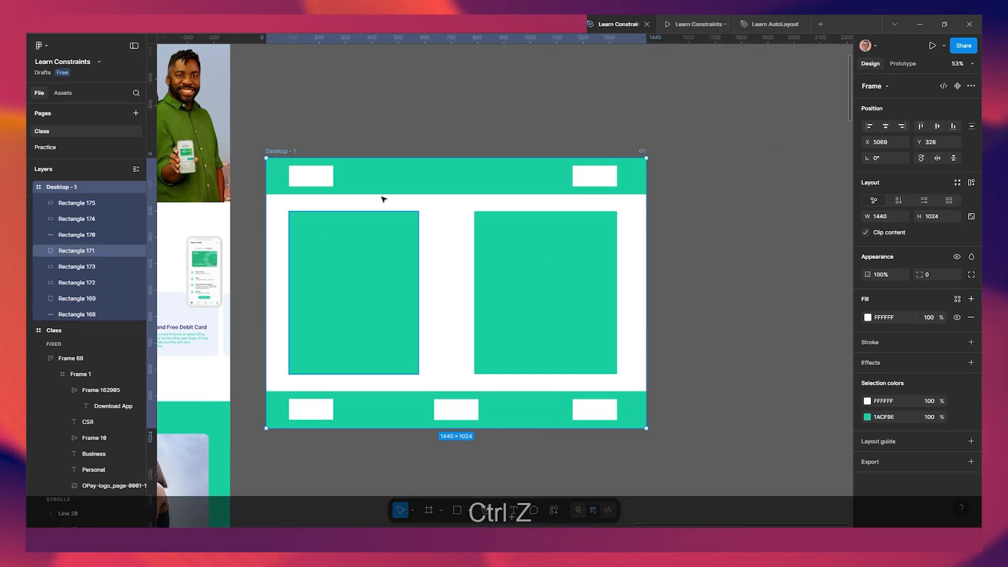
{"action": "key", "text": "ctrl+z"}
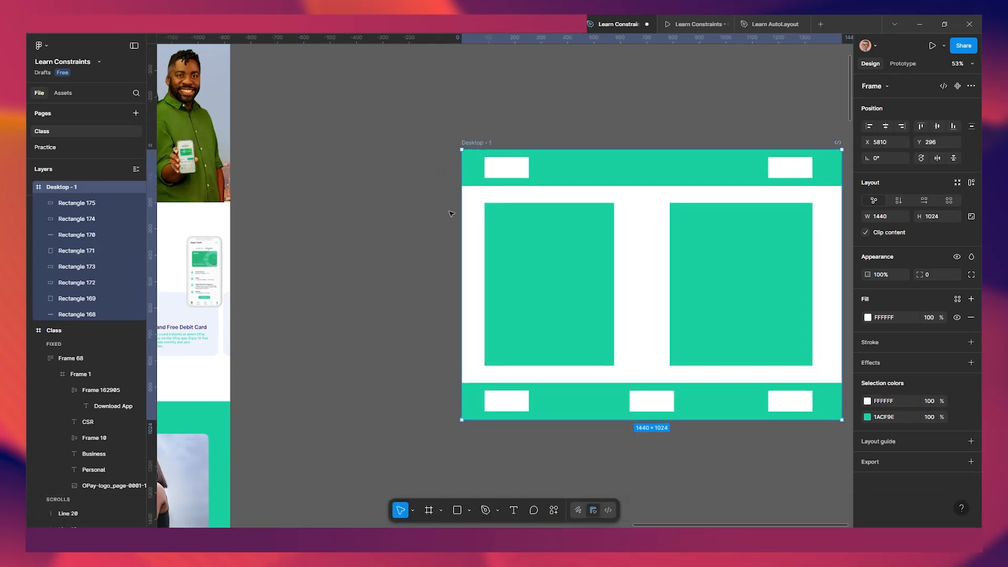
Try widening the desktop frame leftward to about 1989 and rightward to about 1840, undoing both resizes.
{"action": "left_click_drag", "start_coordinate": [460, 220], "coordinate": [312, 215]}
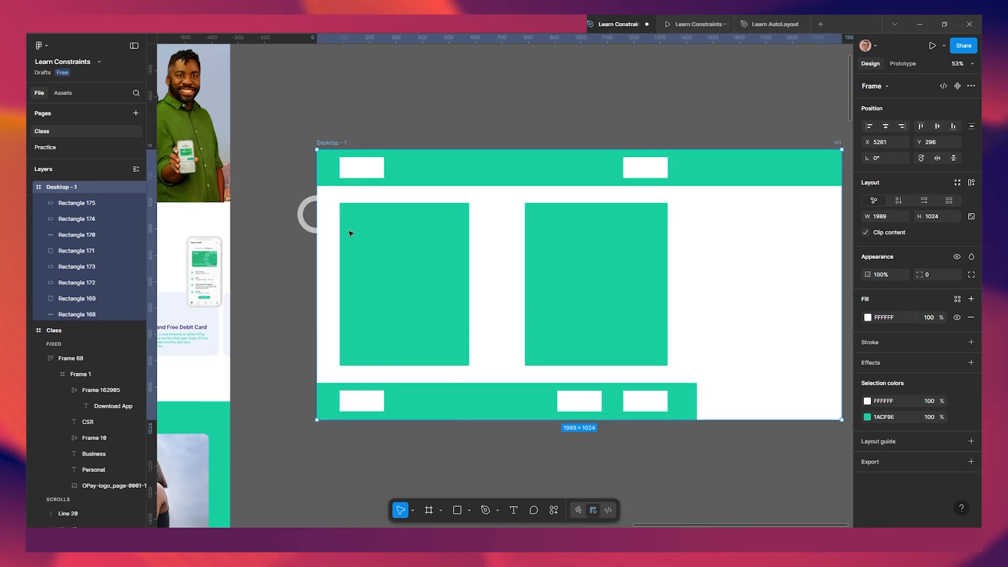
{"action": "scroll", "coordinate": [348, 229], "scroll_direction": "down", "scroll_amount": 1}
{"action": "key", "text": "ctrl+z"}
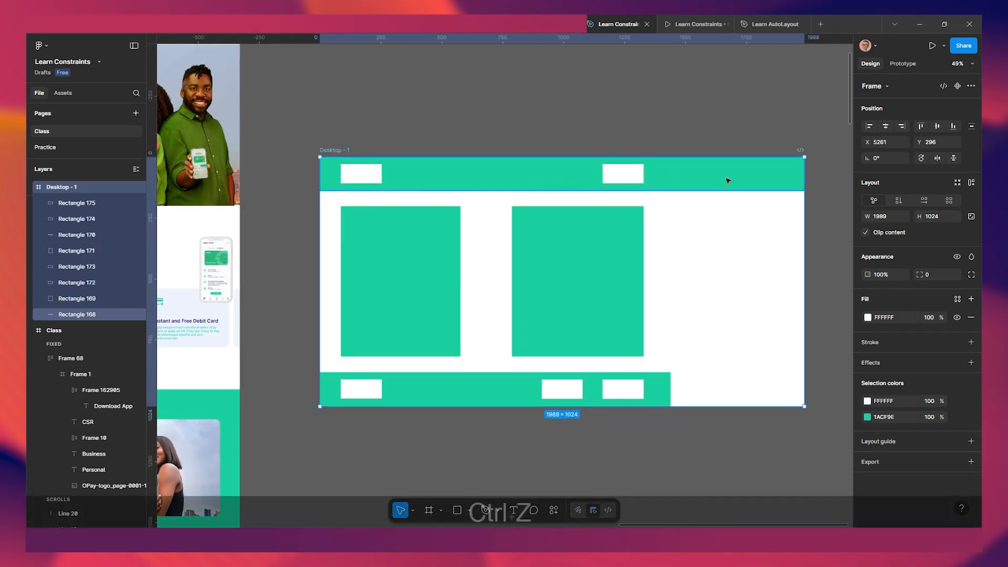
{"action": "scroll", "coordinate": [727, 180], "scroll_direction": "right", "scroll_amount": 3}
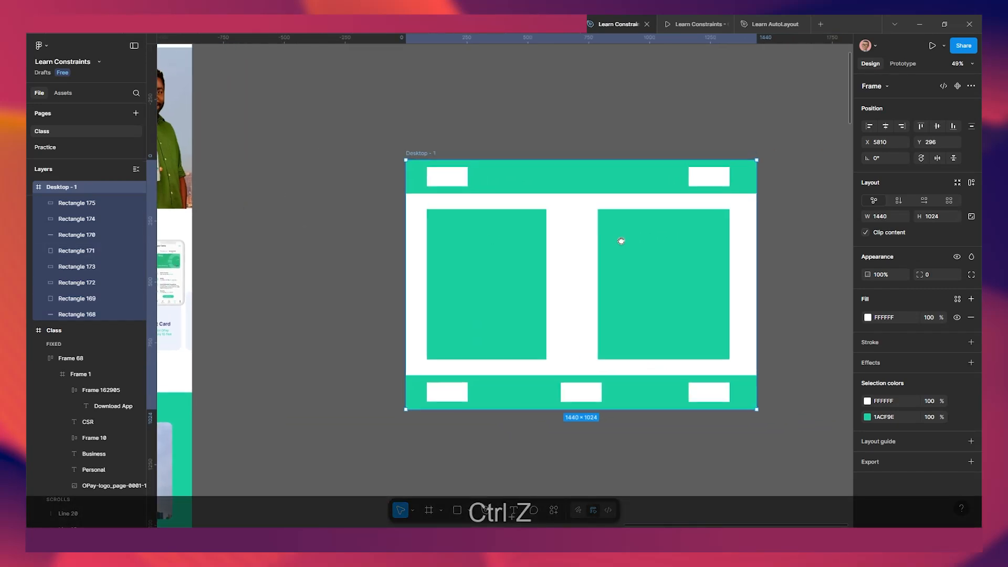
{"action": "left_click", "coordinate": [648, 178]}
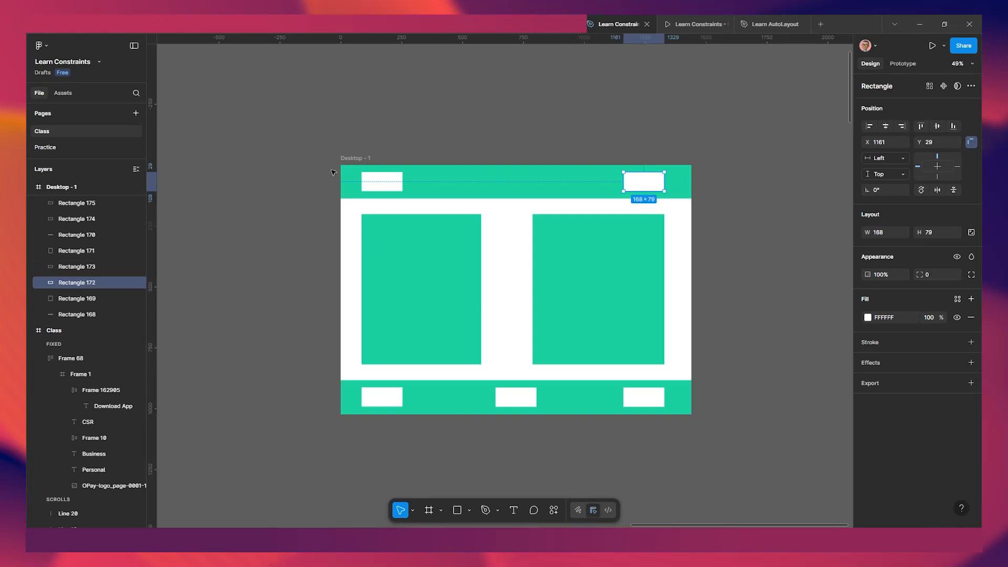
{"action": "left_click", "coordinate": [343, 158]}
{"action": "left_click_drag", "start_coordinate": [691, 243], "coordinate": [788, 243]}
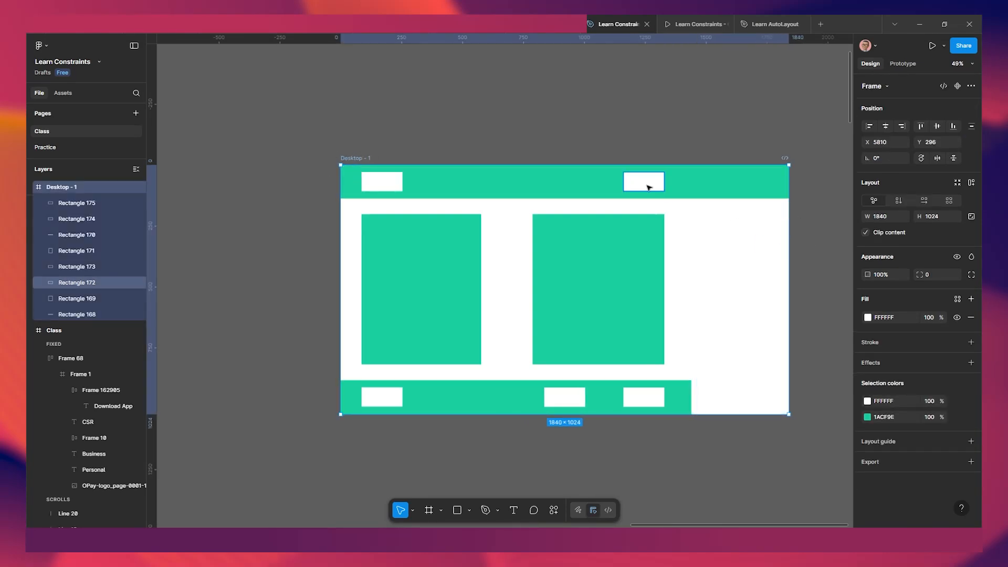
{"action": "key", "text": "ctrl+z"}
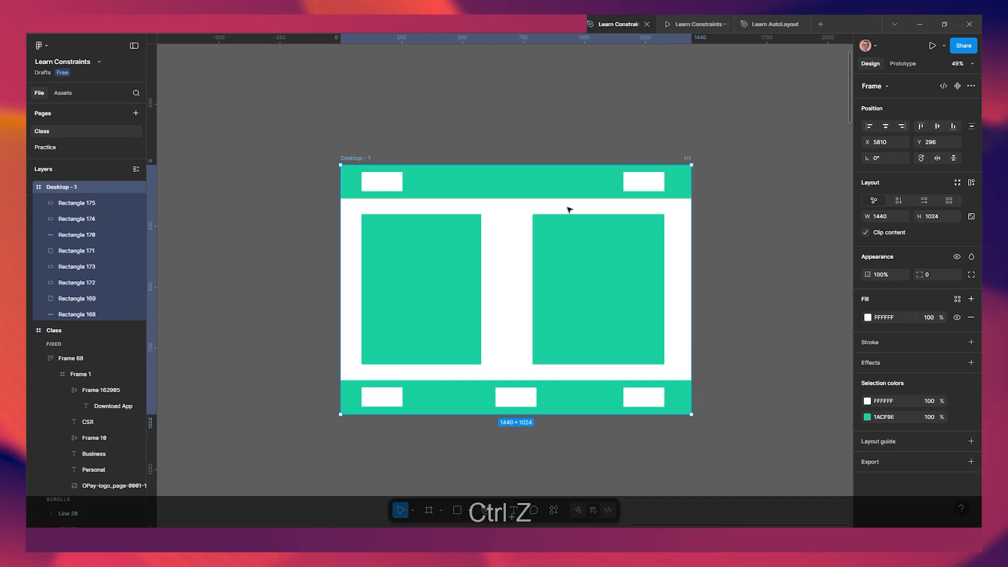
Set the horizontal constraint of the white rectangle at the header's right end to Right.
{"action": "left_click", "coordinate": [655, 185]}
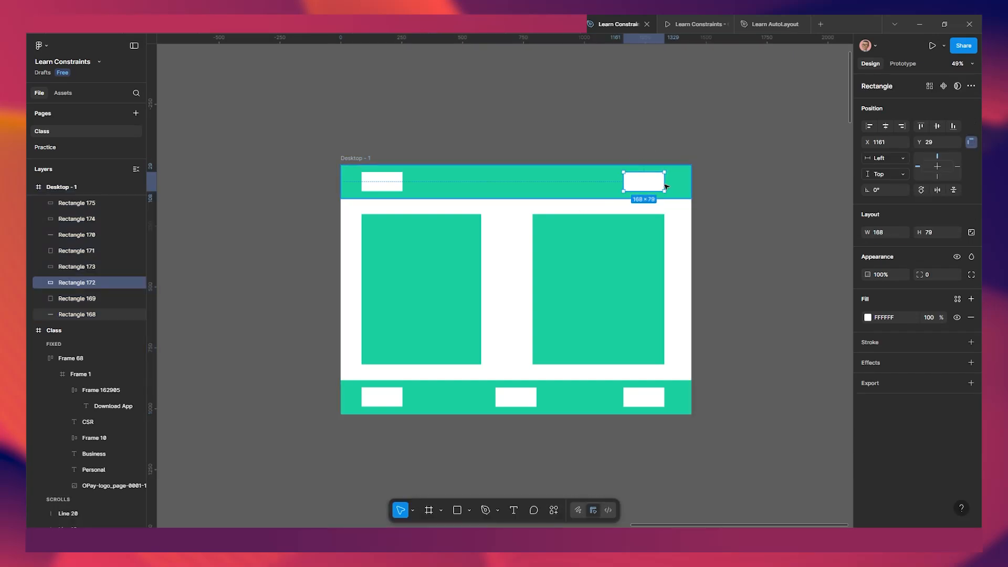
{"action": "left_click", "coordinate": [885, 158]}
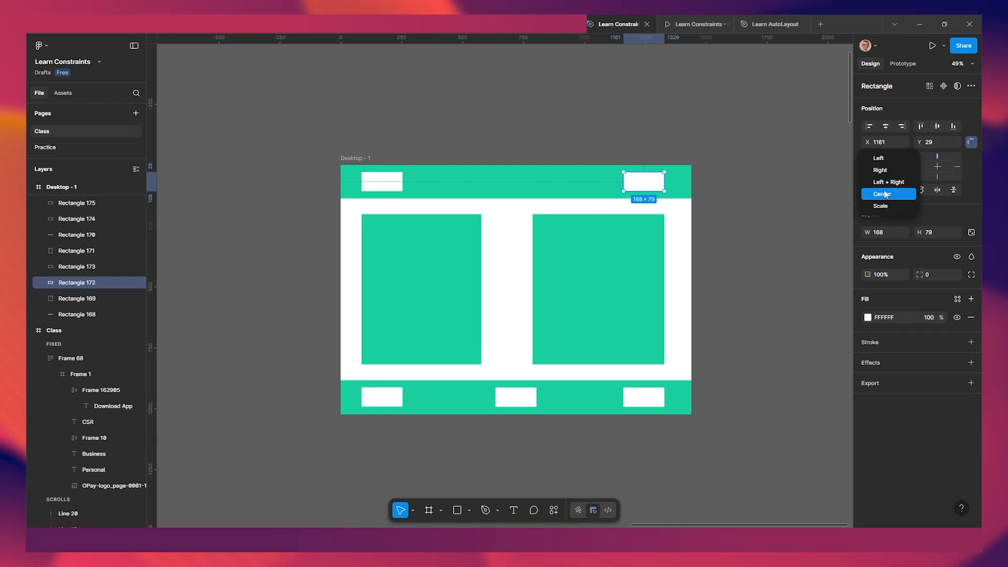
{"action": "left_click", "coordinate": [881, 170]}
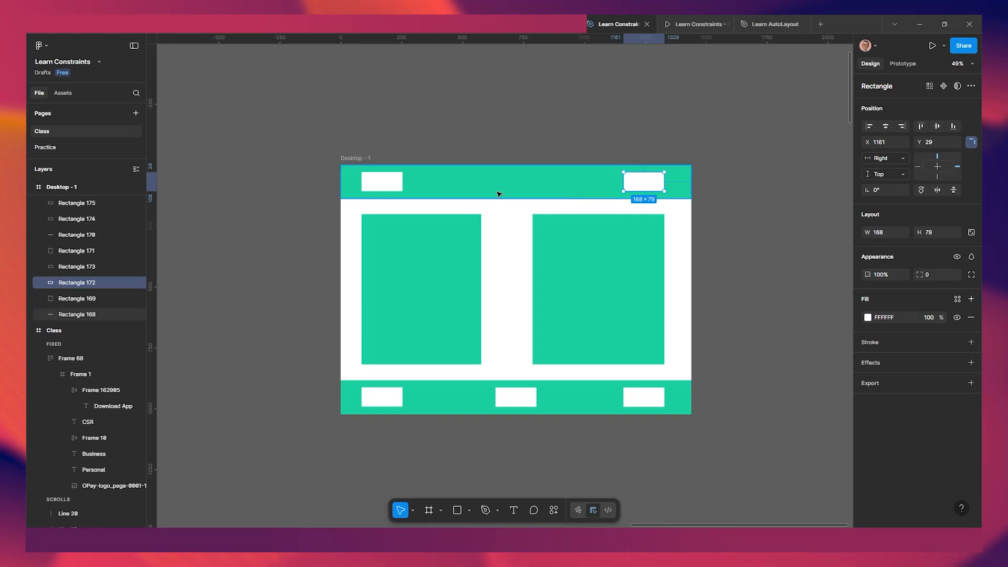
Test both header rectangles by widening the frame rightward and then leftward to about 1693, undoing each resize.
{"action": "left_click", "coordinate": [367, 159]}
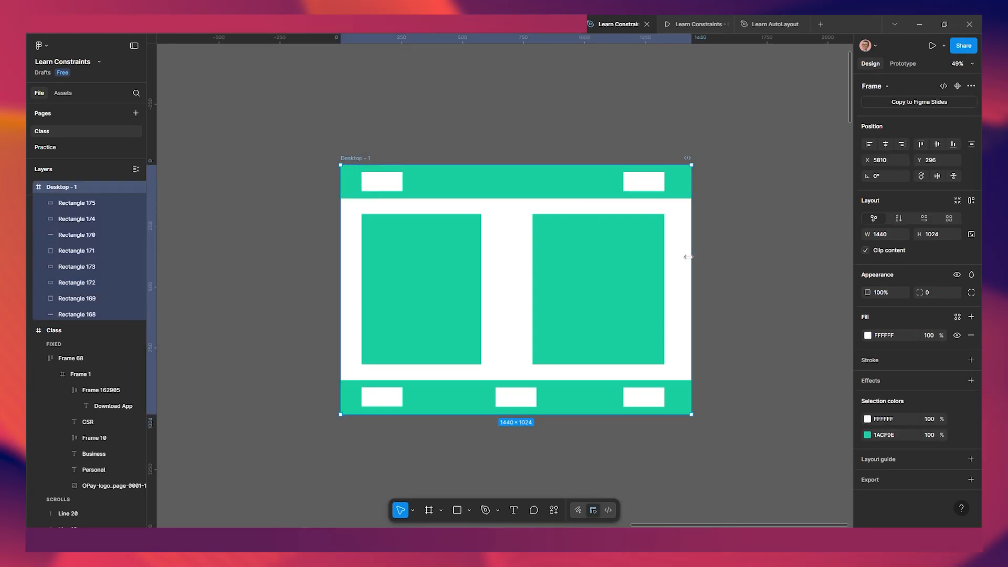
{"action": "left_click_drag", "start_coordinate": [691, 256], "coordinate": [731, 254]}
{"action": "key", "text": "ctrl+z"}
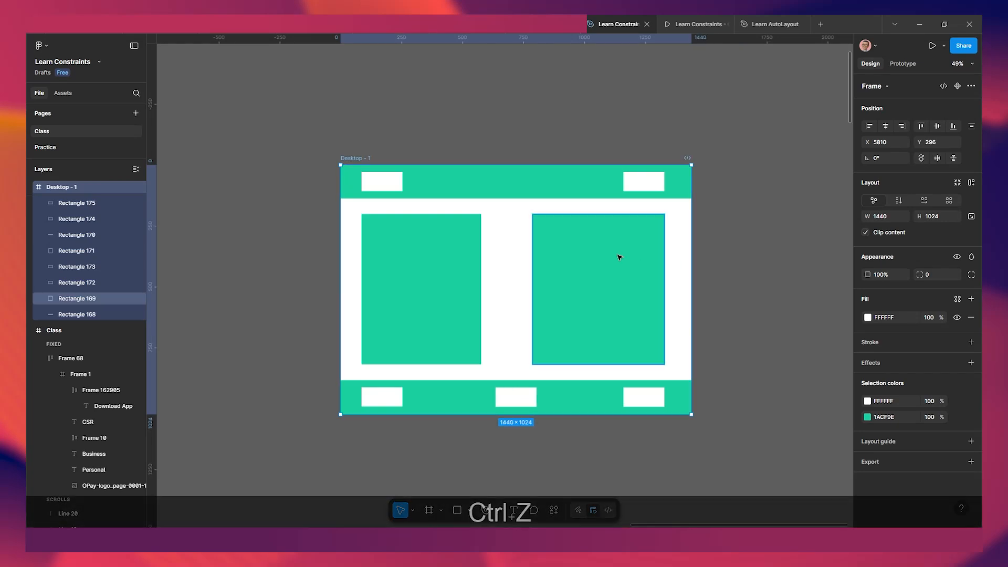
{"action": "left_click", "coordinate": [383, 183]}
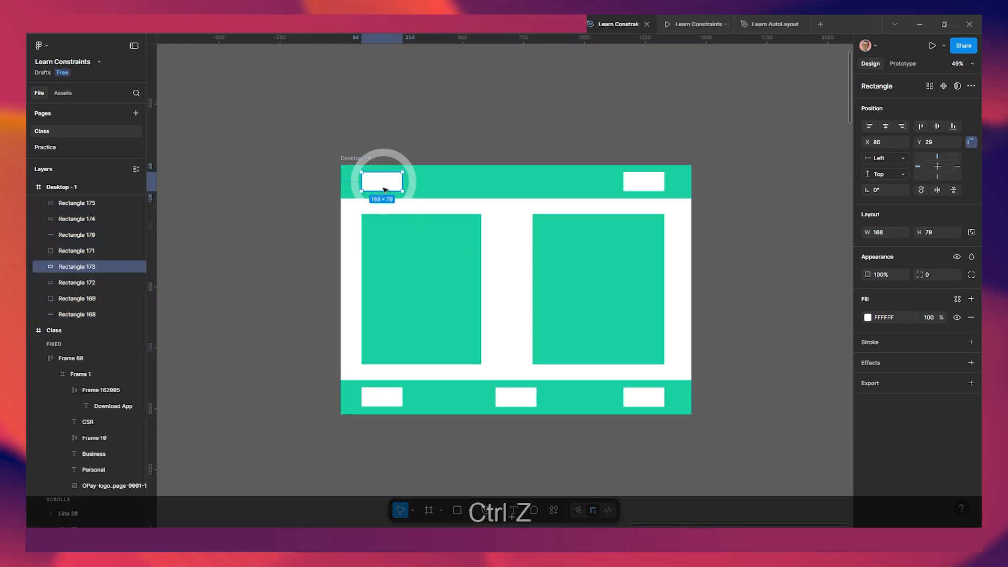
{"action": "left_click", "coordinate": [351, 158]}
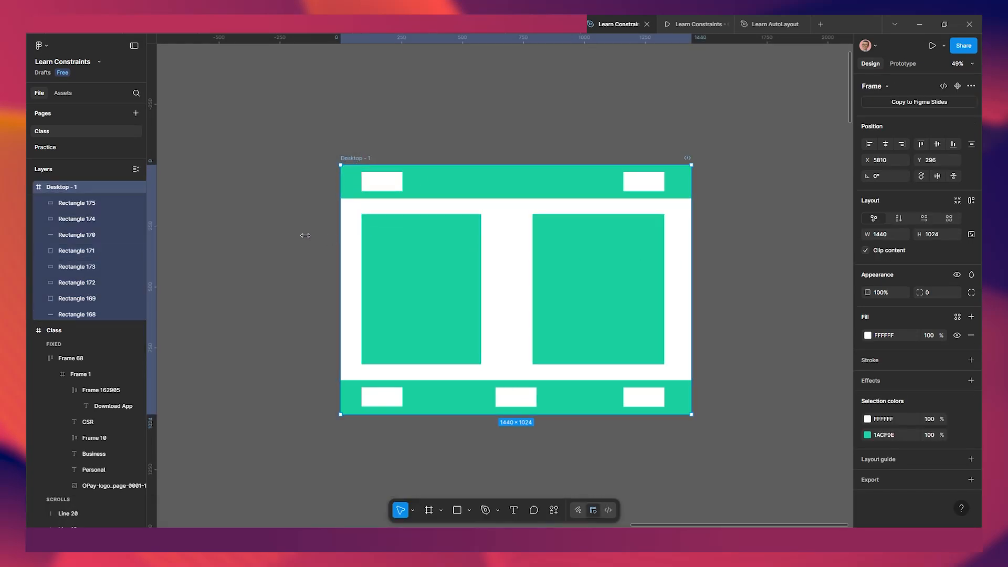
{"action": "left_click_drag", "start_coordinate": [305, 235], "coordinate": [278, 236]}
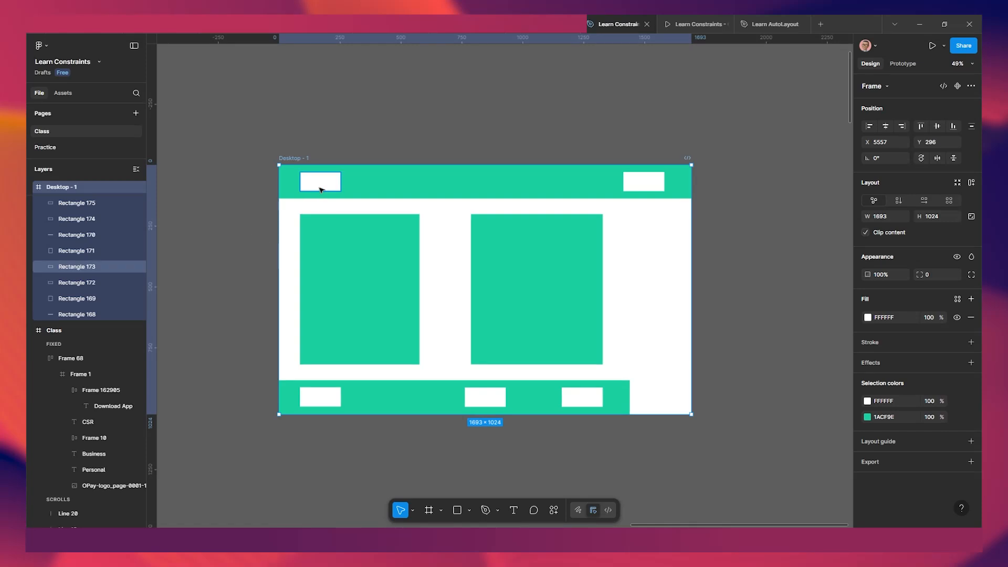
{"action": "left_click", "coordinate": [321, 189]}
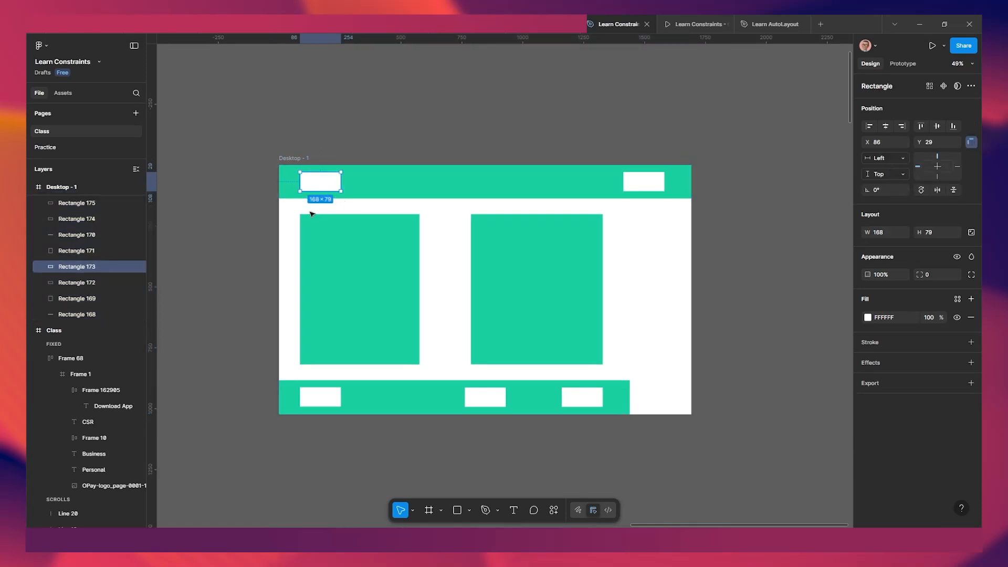
{"action": "key", "text": "ctrl+z"}
{"action": "key", "text": "ctrl+z"}
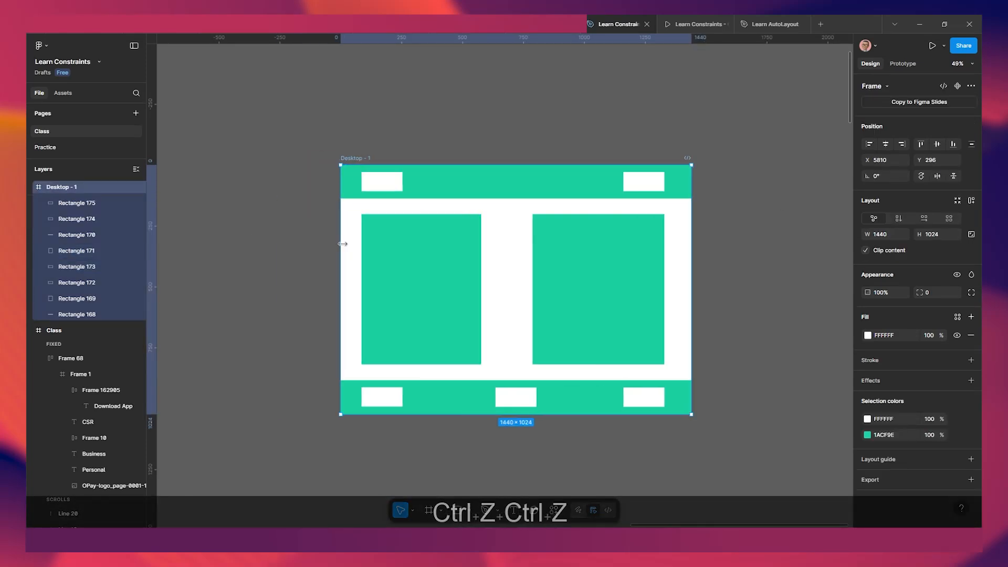
Move the desktop frame horizontally to about X 5849, keeping Y at 296.
{"action": "scroll", "coordinate": [494, 298], "scroll_direction": "down", "scroll_amount": 2}
{"action": "left_click_drag", "start_coordinate": [493, 298], "coordinate": [453, 250]}
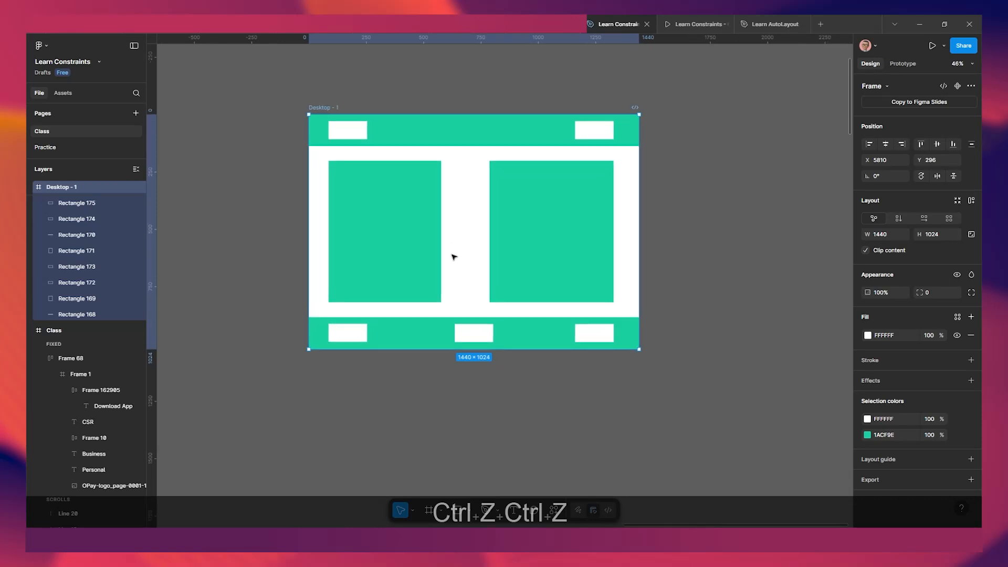
{"action": "scroll", "coordinate": [460, 262], "scroll_direction": "up", "scroll_amount": 2}
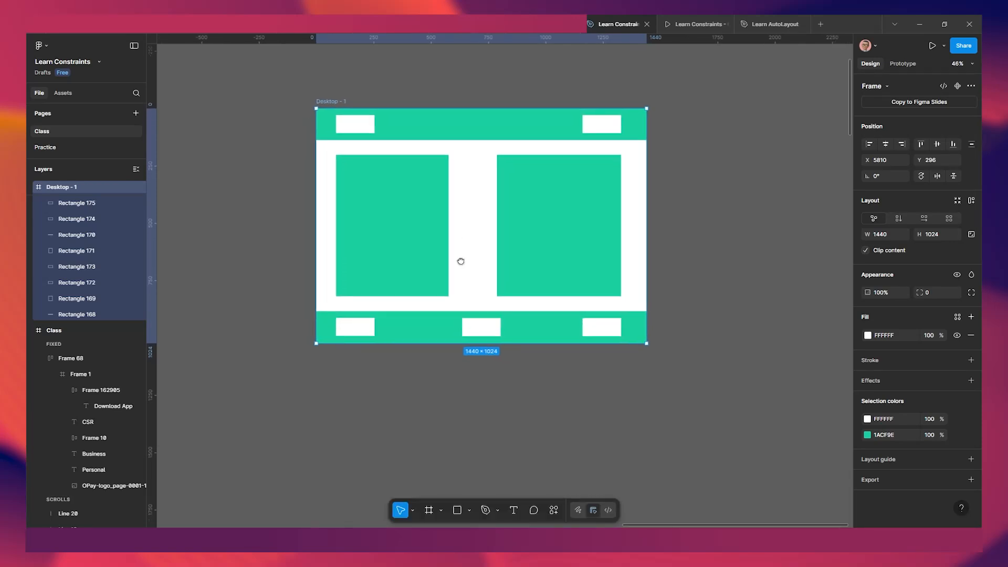
{"action": "left_click", "coordinate": [387, 334]}
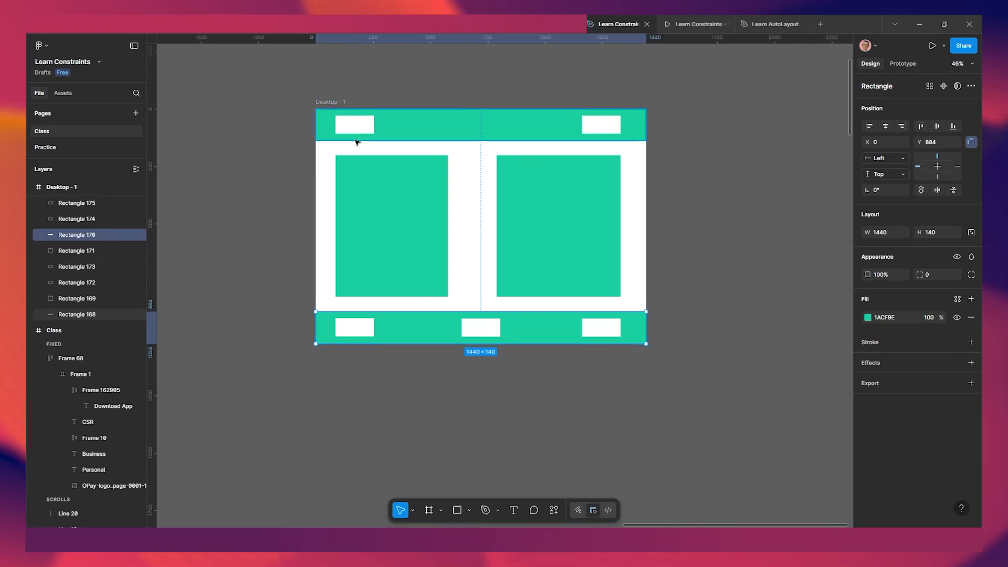
{"action": "scroll", "coordinate": [352, 157], "scroll_direction": "up", "scroll_amount": 2}
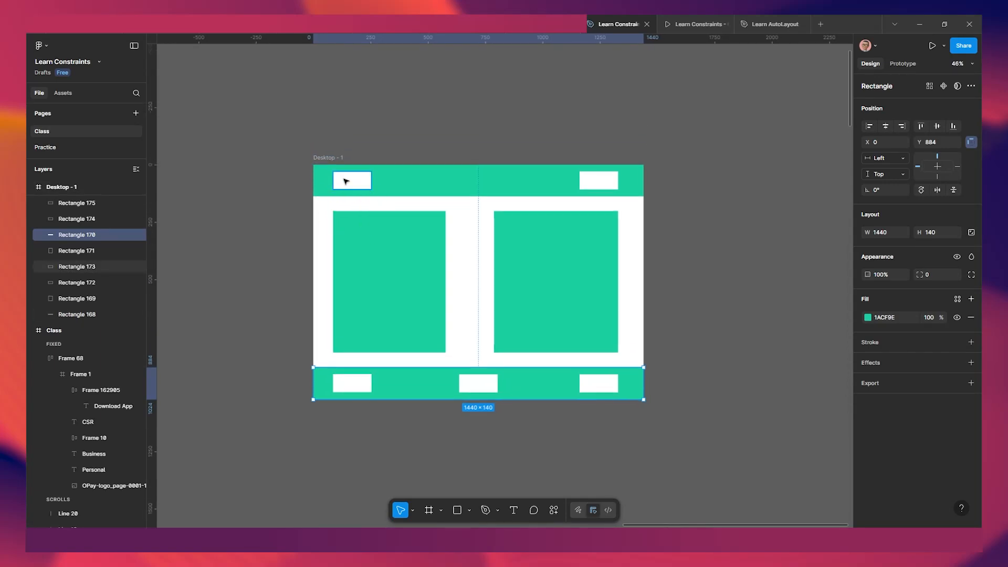
{"action": "left_click", "coordinate": [325, 157]}
{"action": "scroll", "coordinate": [333, 160], "scroll_direction": "left", "scroll_amount": 1}
{"action": "left_click_drag", "start_coordinate": [333, 159], "coordinate": [333, 158]}
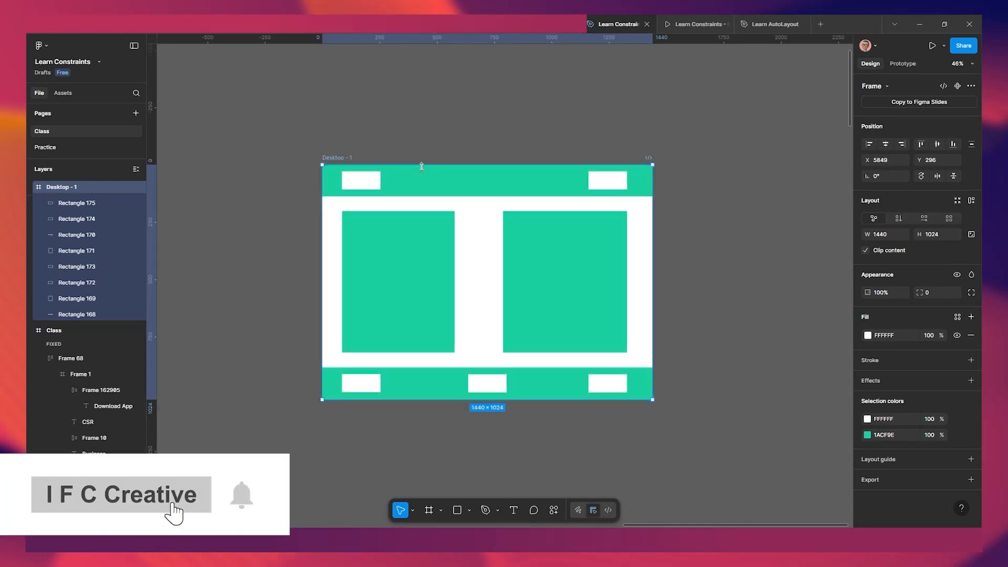
Try stretching the desktop frame upward to heights of about 1366 and 1370, undoing both resizes.
{"action": "left_click_drag", "start_coordinate": [423, 165], "coordinate": [425, 85]}
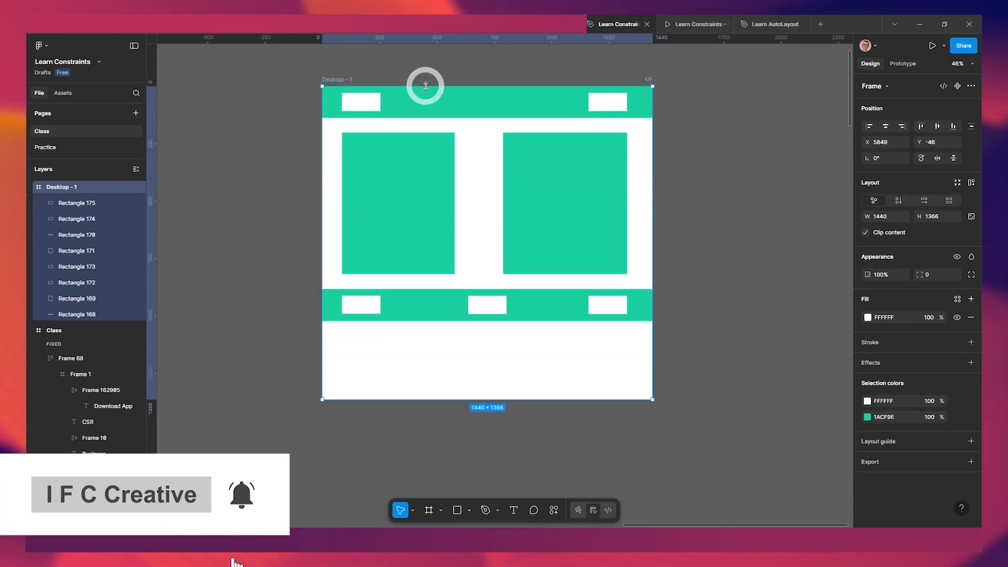
{"action": "key", "text": "ctrl+z"}
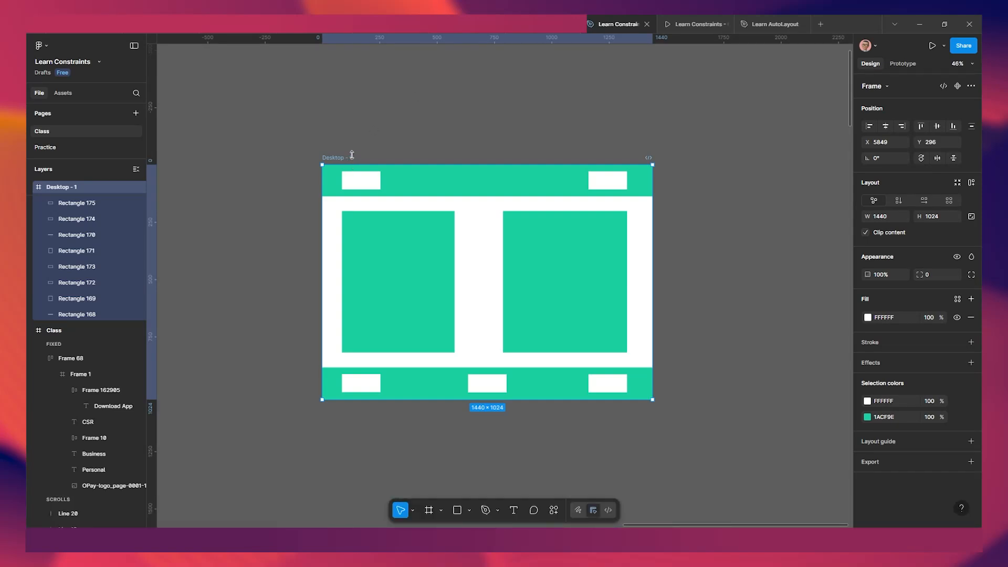
{"action": "left_click_drag", "start_coordinate": [351, 155], "coordinate": [350, 84]}
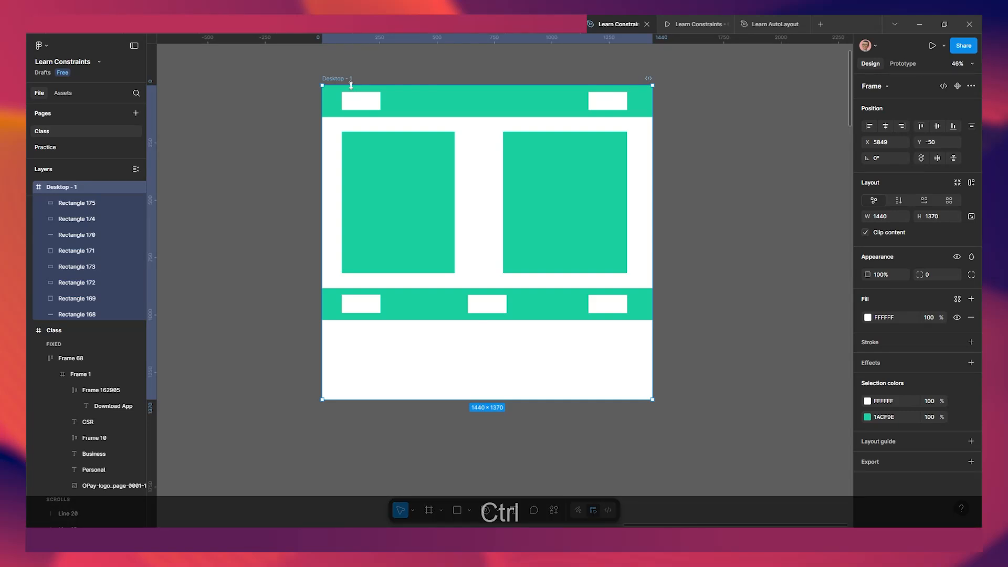
{"action": "key", "text": "ctrl+z"}
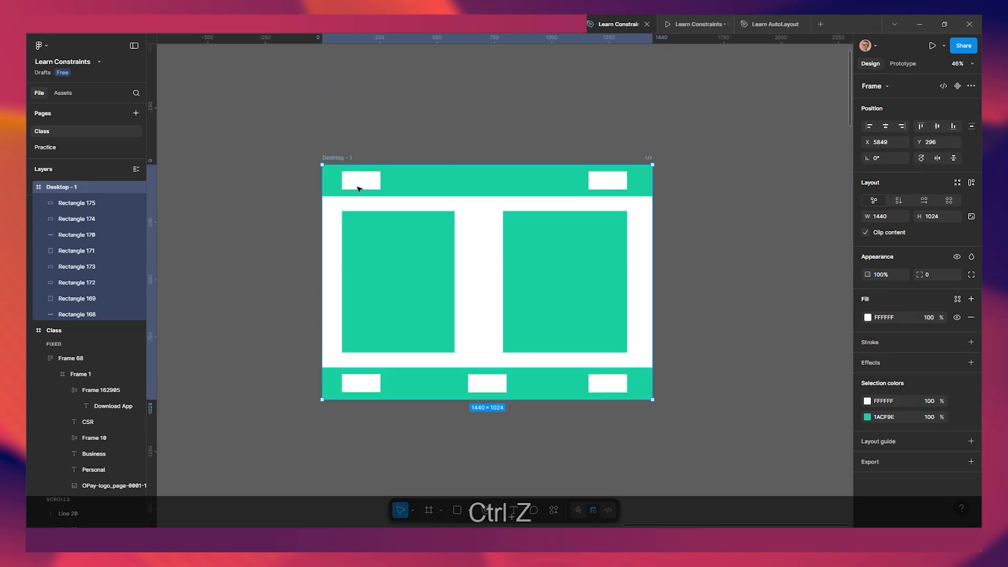
Test the footer bar's constraints by stretching the desktop frame upward to a height of about 1107, then undo the resize.
{"action": "scroll", "coordinate": [414, 379], "scroll_direction": "down", "scroll_amount": 2}
{"action": "left_click_drag", "start_coordinate": [415, 379], "coordinate": [414, 343]}
{"action": "scroll", "coordinate": [413, 340], "scroll_direction": "up", "scroll_amount": 1}
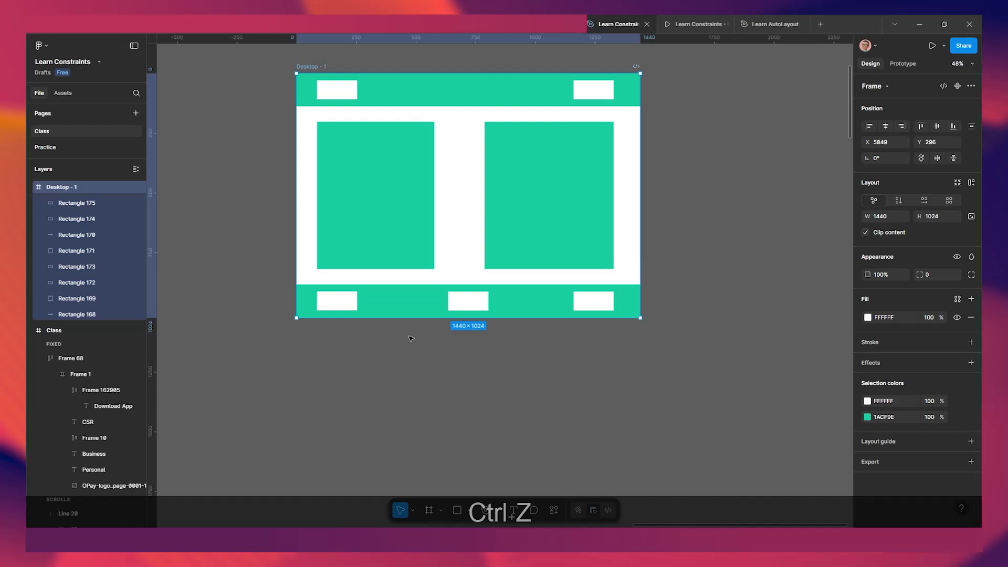
{"action": "left_click", "coordinate": [415, 305]}
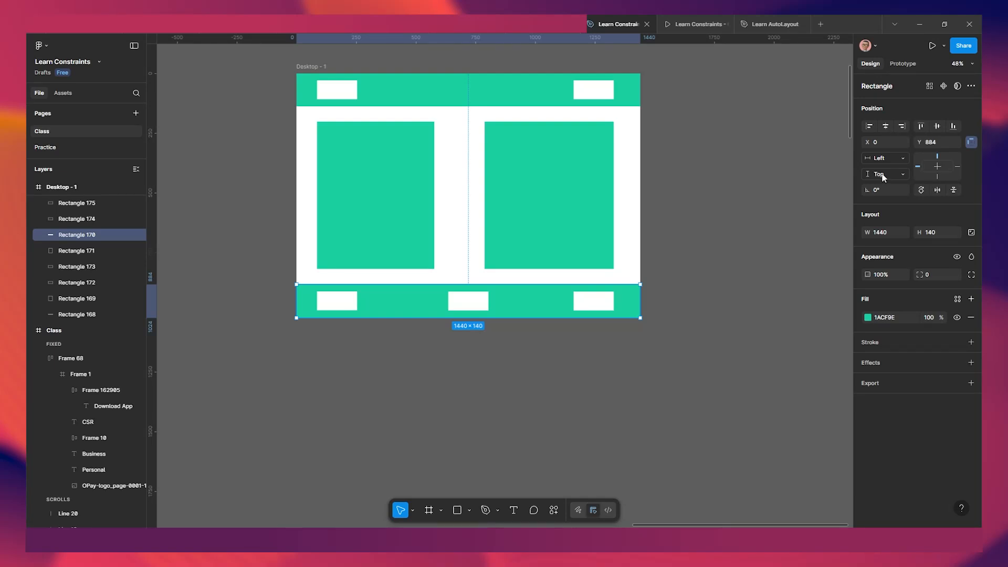
{"action": "left_click", "coordinate": [308, 66]}
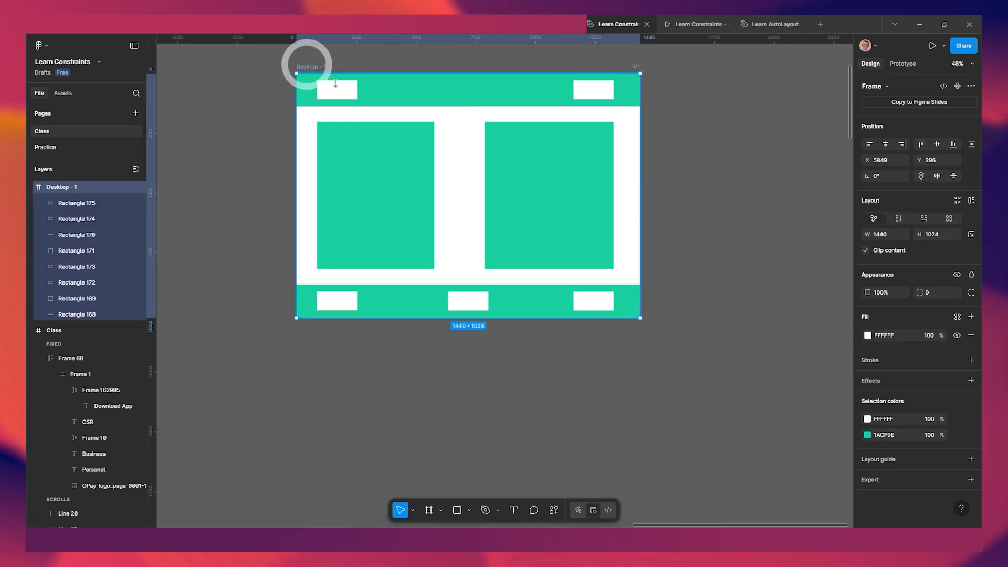
{"action": "left_click_drag", "start_coordinate": [395, 73], "coordinate": [396, 53]}
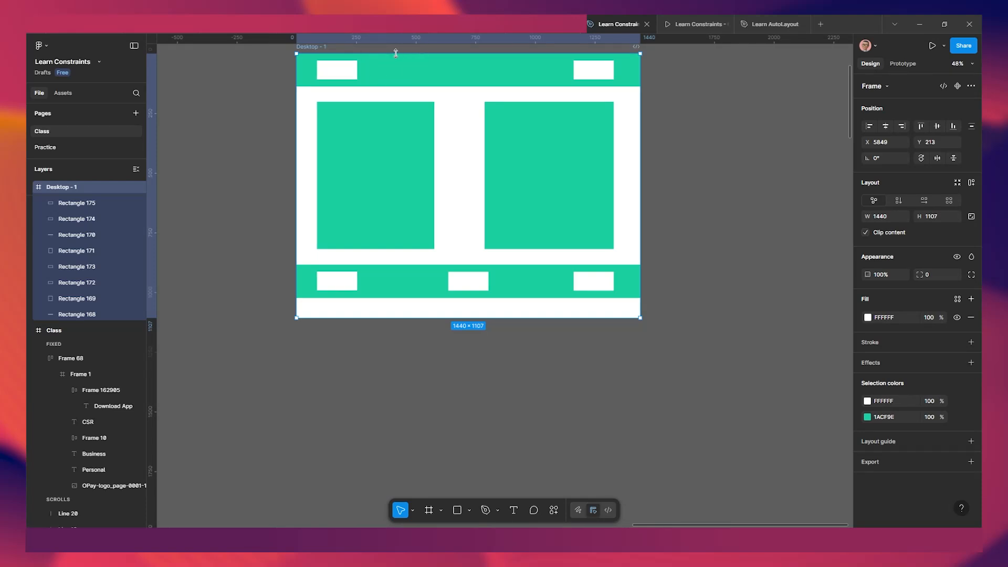
{"action": "key", "text": "ctrl+z"}
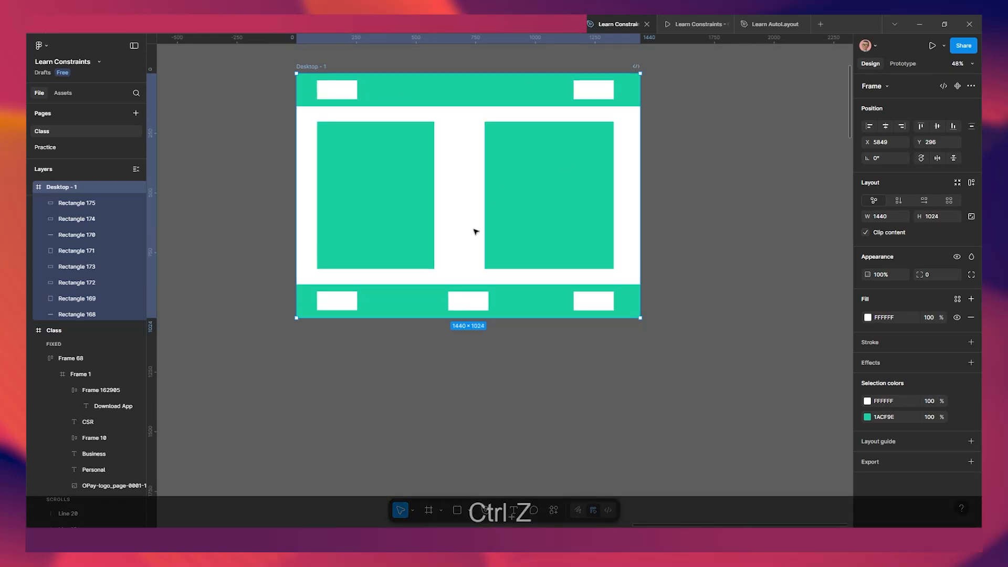
Set the vertical constraint of the green footer bar to Bottom.
{"action": "left_click", "coordinate": [537, 301]}
{"action": "left_click", "coordinate": [892, 174]}
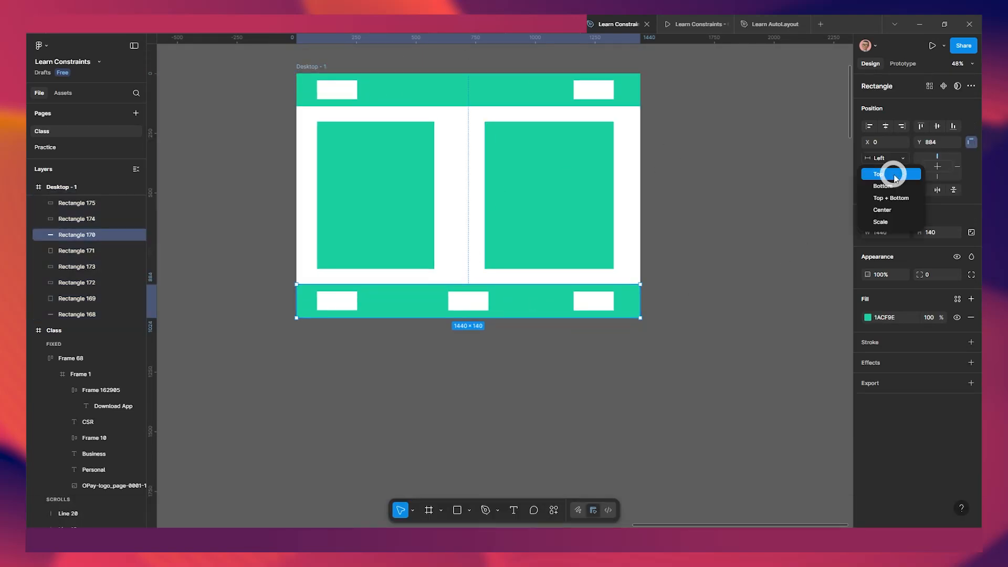
{"action": "left_click", "coordinate": [889, 185]}
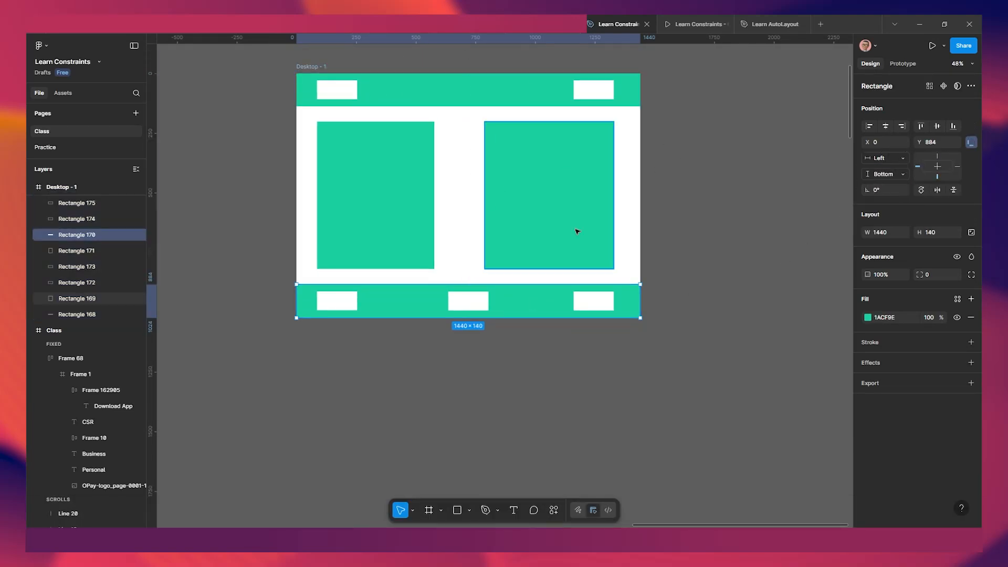
Test the footer bar by stretching the desktop frame upward to a height of about 1270 and then downward, undoing each resize.
{"action": "left_click", "coordinate": [321, 67]}
{"action": "left_click_drag", "start_coordinate": [381, 114], "coordinate": [383, 250]}
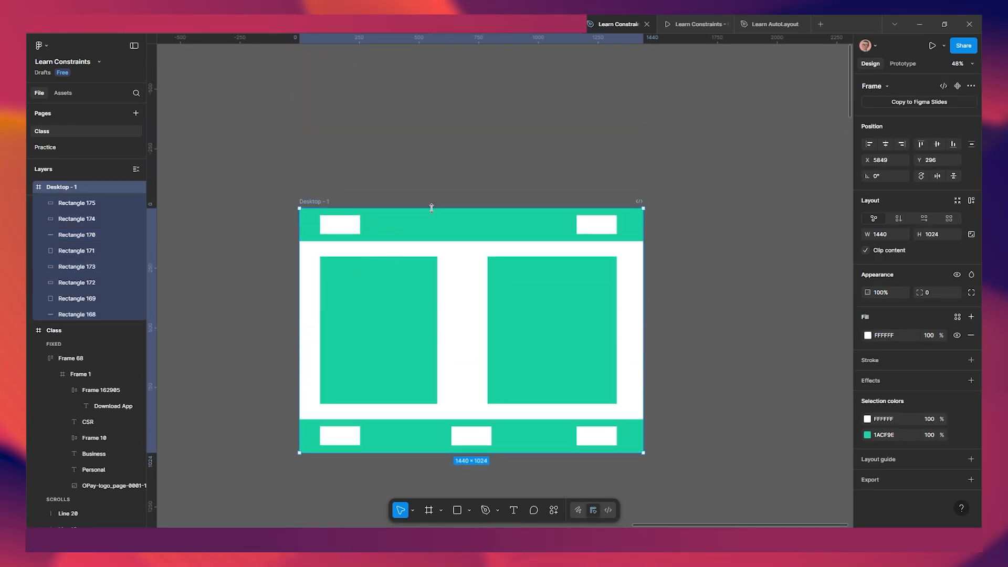
{"action": "left_click_drag", "start_coordinate": [431, 208], "coordinate": [435, 149]}
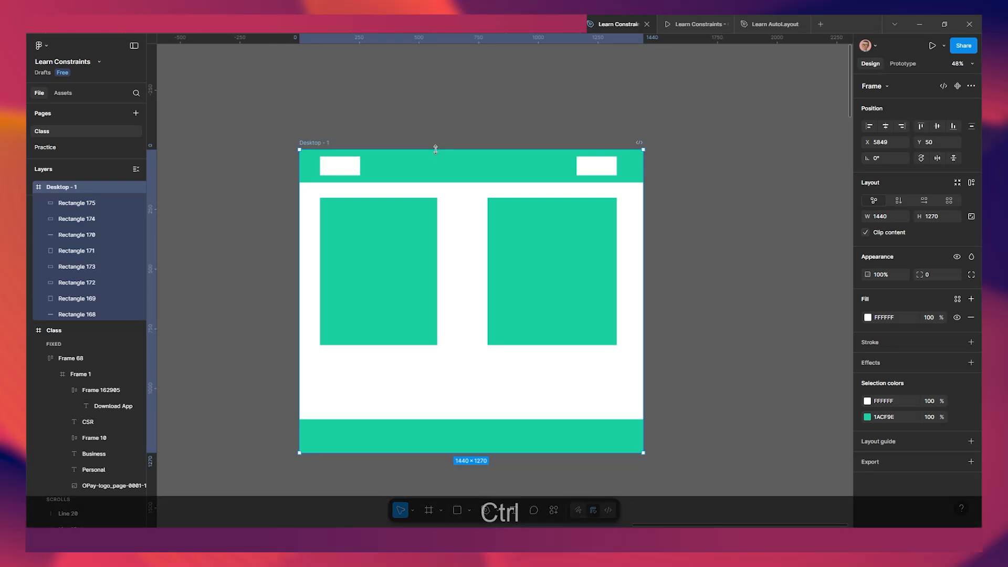
{"action": "key", "text": "ctrl+z"}
{"action": "scroll", "coordinate": [459, 274], "scroll_direction": "down", "scroll_amount": 1}
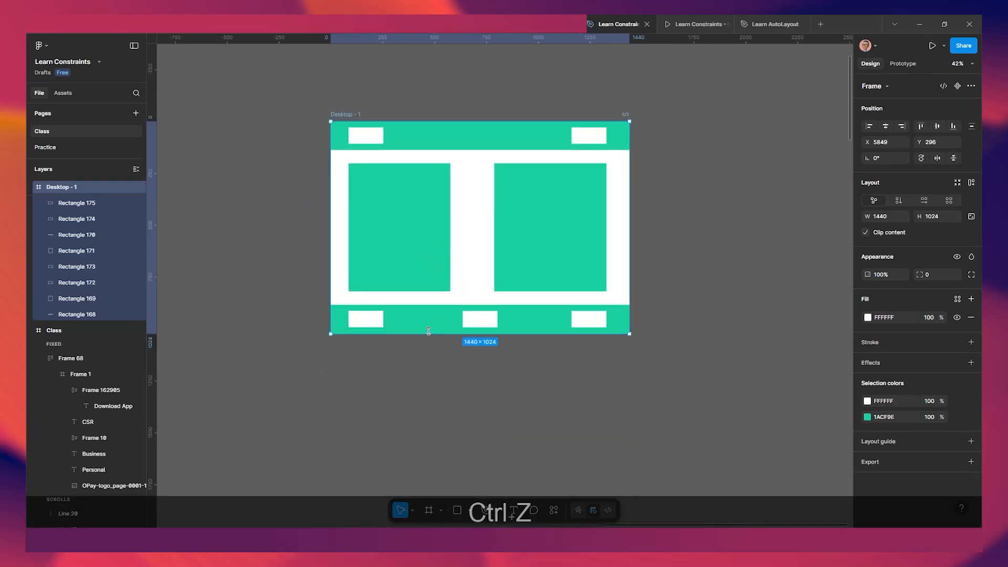
{"action": "left_click_drag", "start_coordinate": [428, 330], "coordinate": [420, 413]}
{"action": "key", "text": "ctrl+z"}
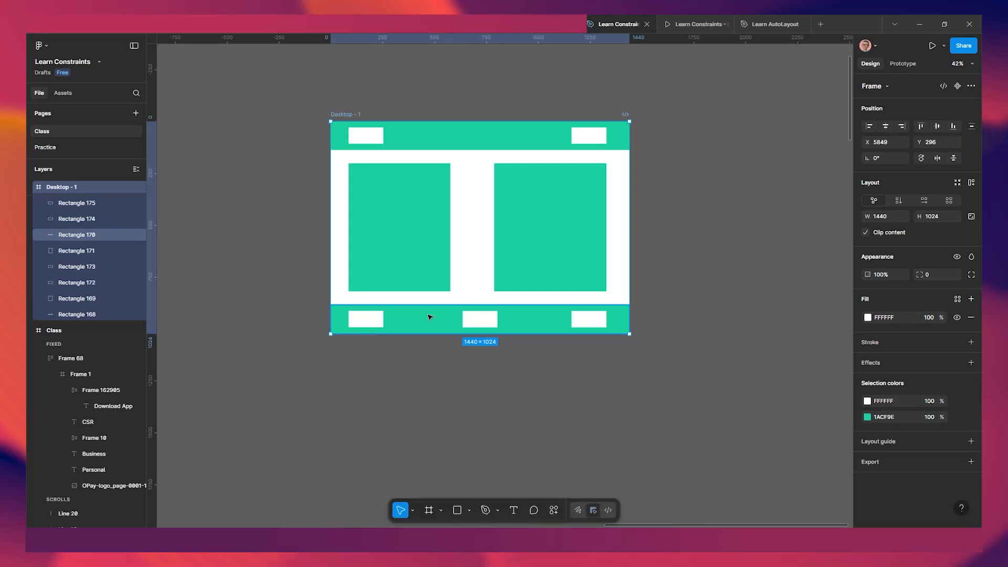
Set the vertical constraint of all three white footer rectangles to Bottom.
{"action": "left_click", "coordinate": [357, 319]}
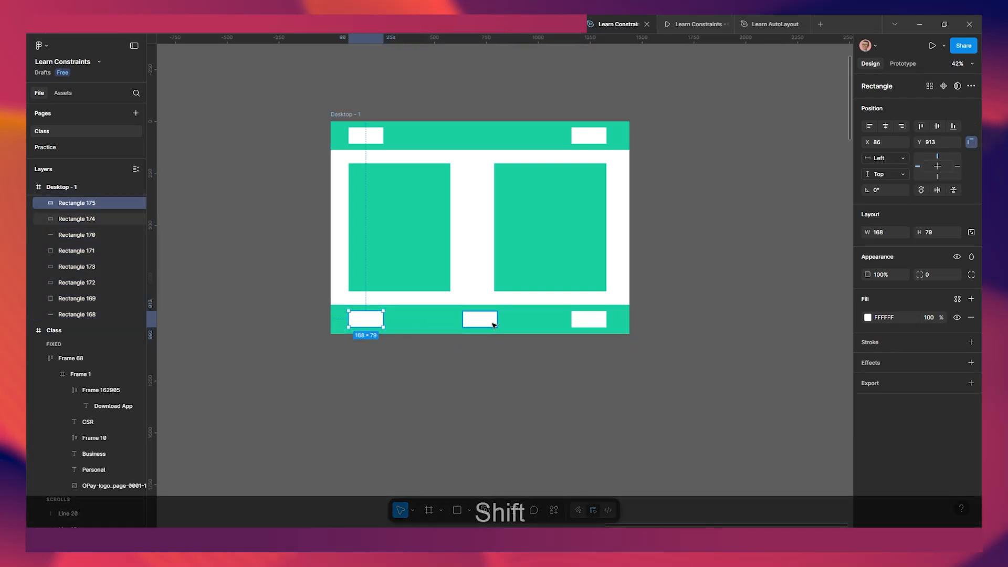
{"action": "left_click", "coordinate": [493, 322], "text": "shift"}
{"action": "left_click", "coordinate": [587, 320], "text": "shift"}
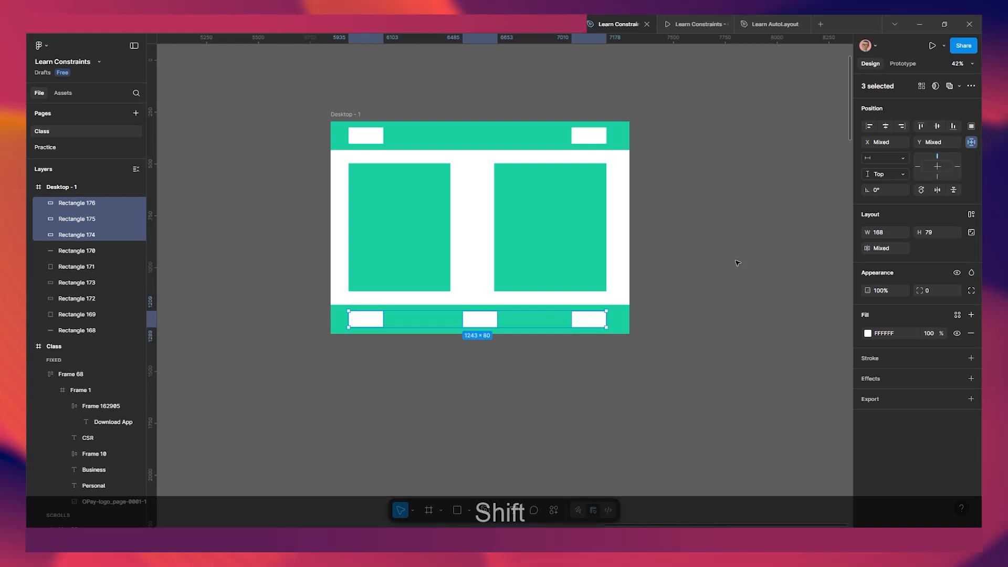
{"action": "left_click", "coordinate": [890, 174]}
{"action": "left_click", "coordinate": [886, 186]}
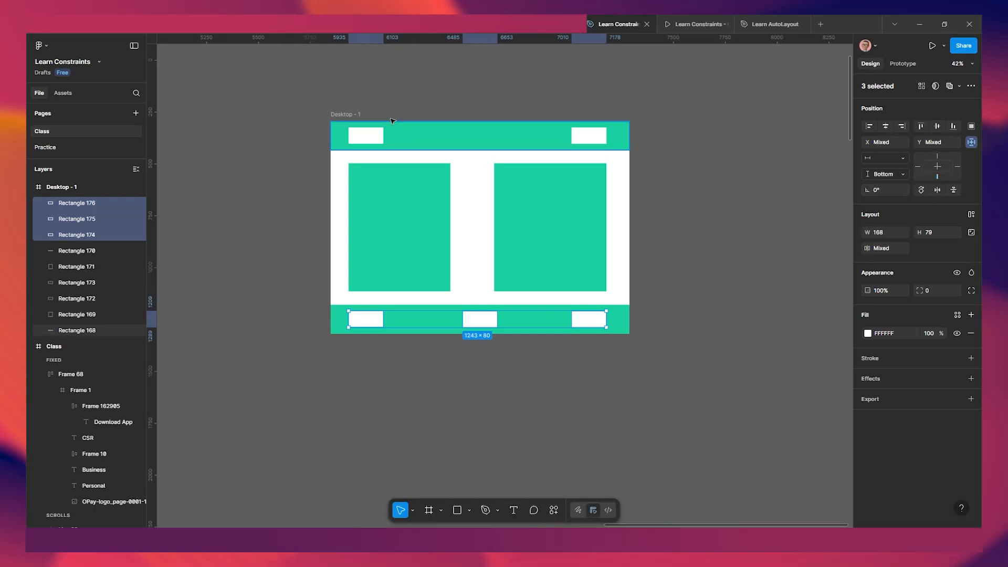
Test the white footer rectangles by stretching the desktop frame downward to a height of about 1307, then undo the resize.
{"action": "left_click", "coordinate": [353, 116]}
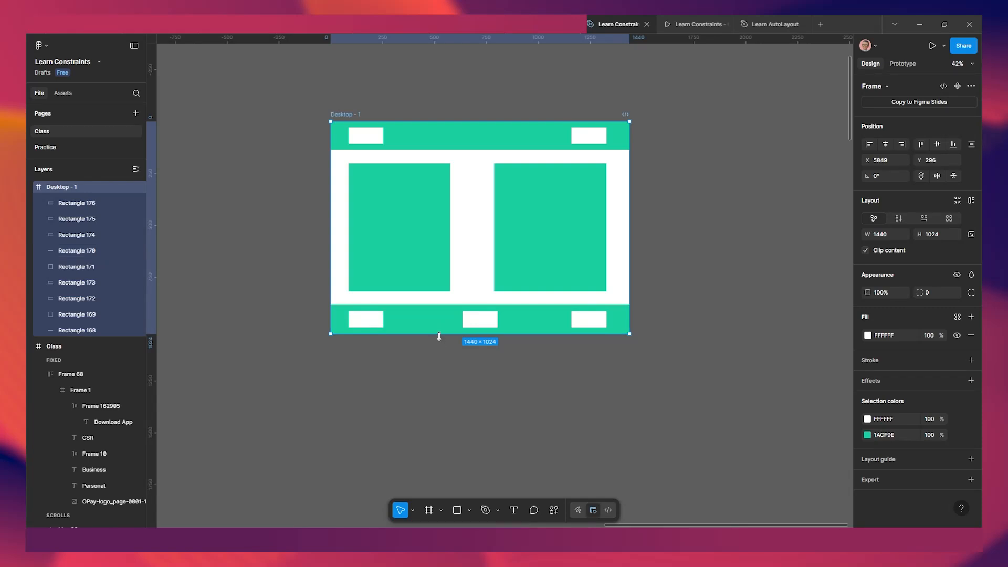
{"action": "left_click_drag", "start_coordinate": [438, 337], "coordinate": [434, 397]}
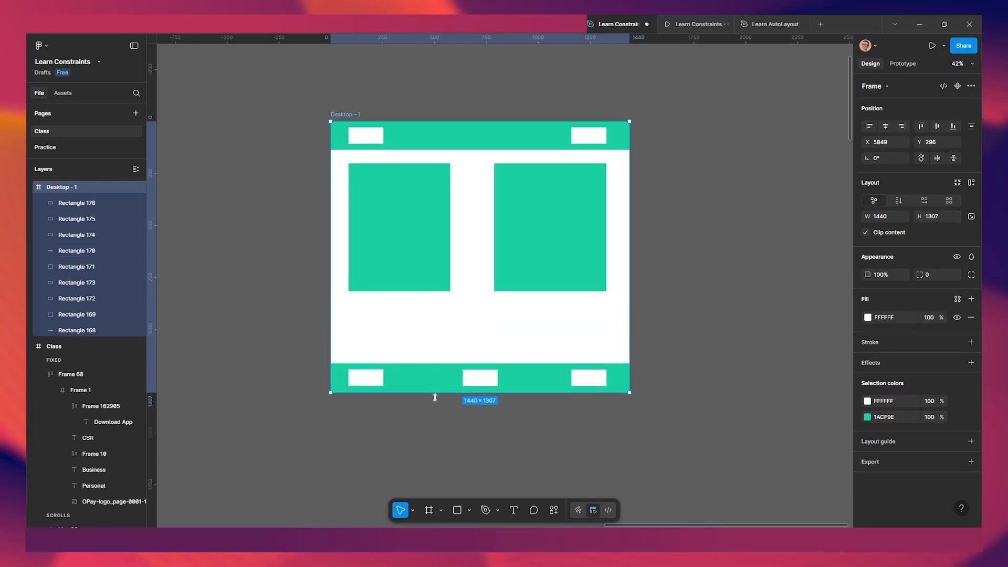
{"action": "key", "text": "ctrl+z"}
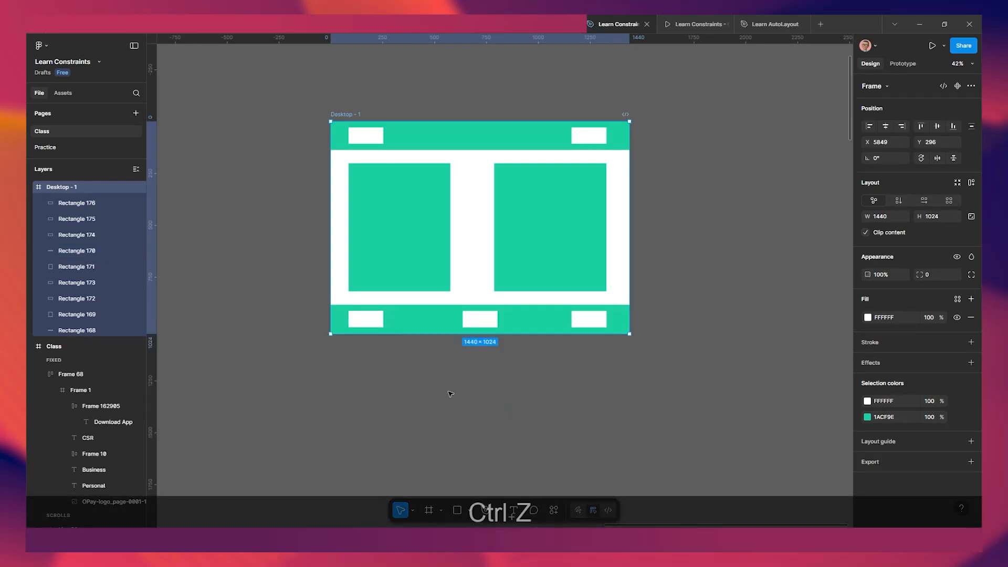
Test the footer's horizontal behaviour by widening the desktop frame rightward to about 1669 and then 1815, undoing both resizes.
{"action": "scroll", "coordinate": [488, 295], "scroll_direction": "up", "scroll_amount": 3}
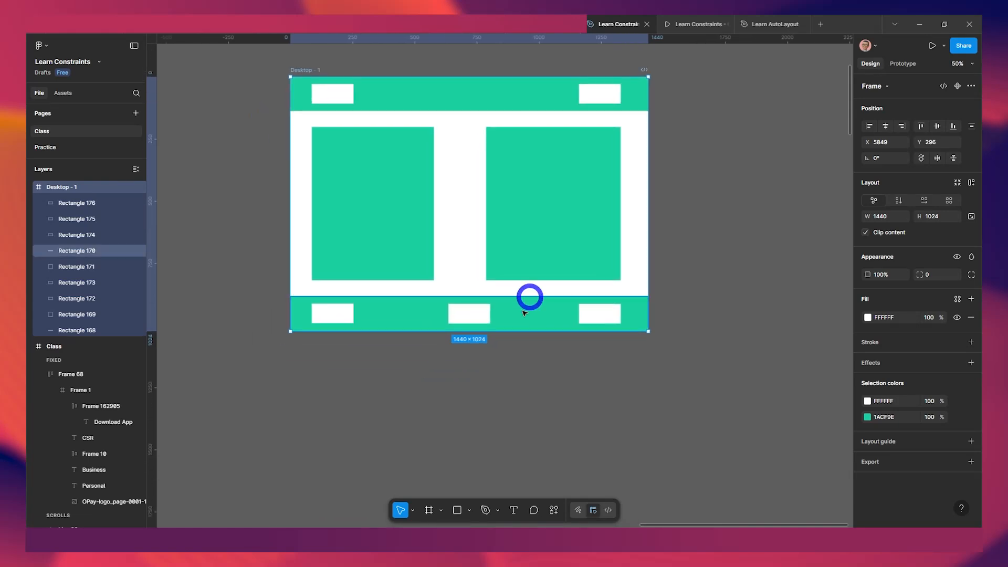
{"action": "left_click_drag", "start_coordinate": [647, 257], "coordinate": [704, 256]}
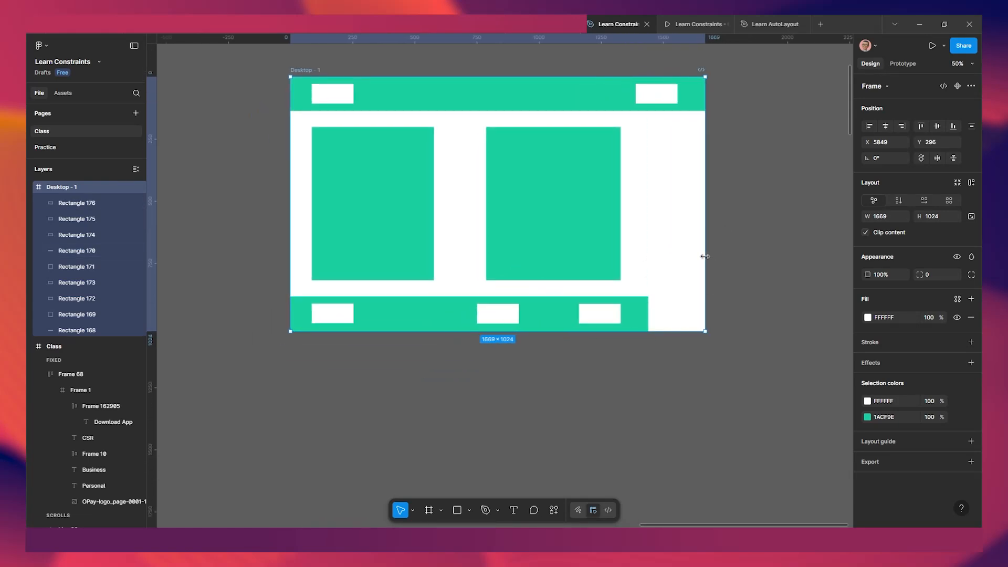
{"action": "key", "text": "ctrl+z"}
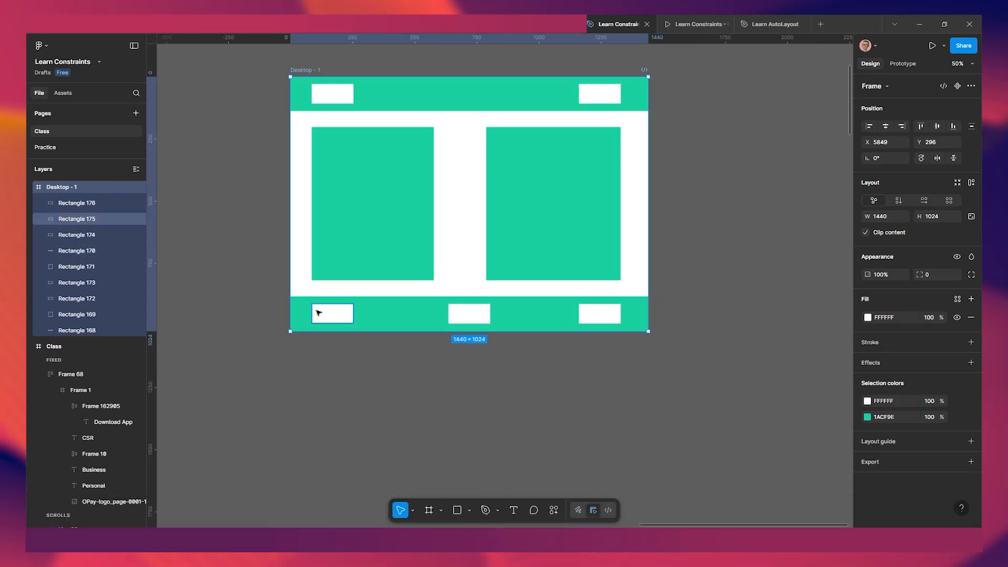
{"action": "left_click", "coordinate": [339, 317]}
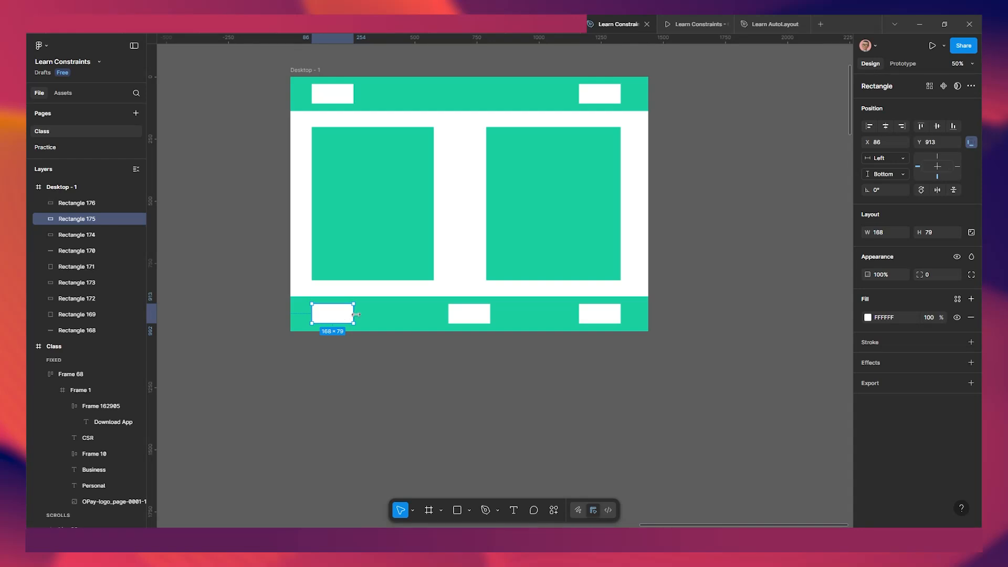
{"action": "key", "text": "ctrl"}
{"action": "left_click", "coordinate": [632, 223]}
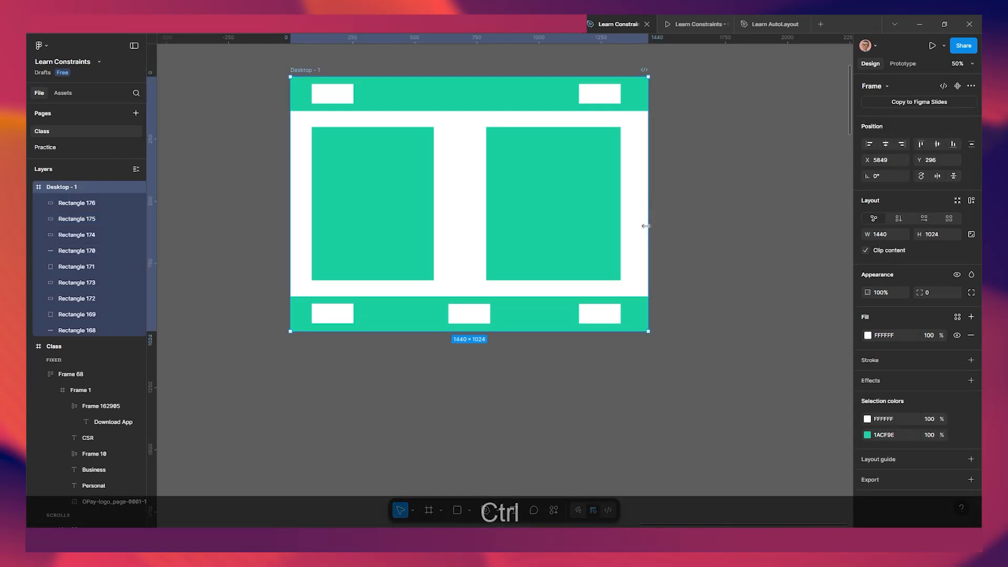
{"action": "left_click_drag", "start_coordinate": [648, 225], "coordinate": [737, 224]}
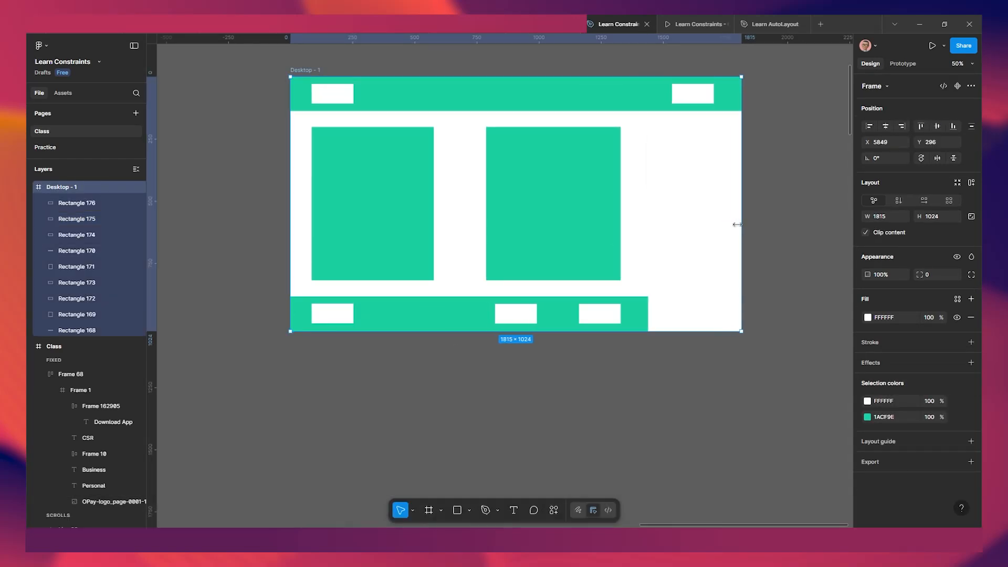
{"action": "key", "text": "ctrl+z"}
{"action": "key", "text": "ctrl+z"}
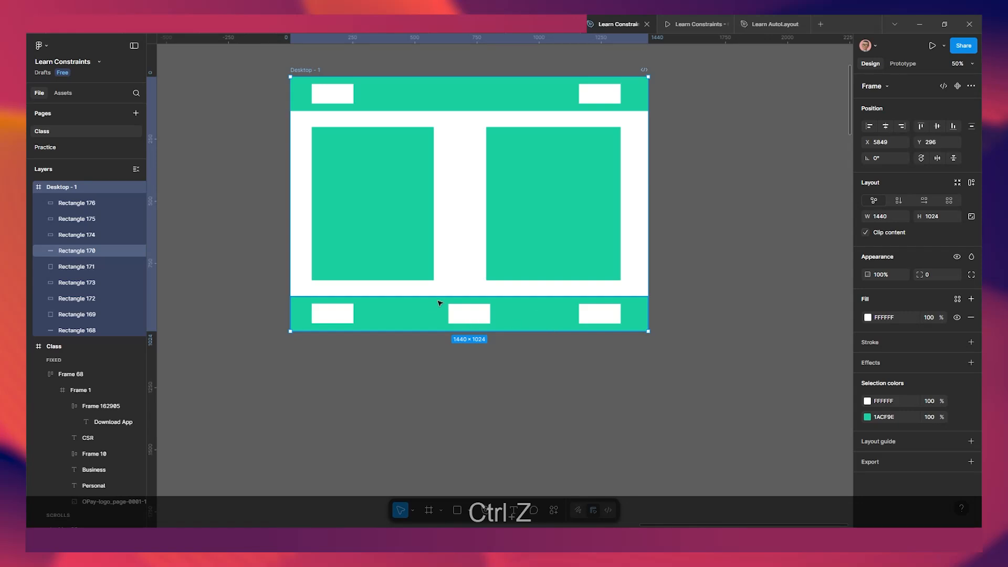
Set the horizontal constraint of the white rectangle at the footer's right end to Right.
{"action": "left_click", "coordinate": [597, 319]}
{"action": "left_click", "coordinate": [894, 163]}
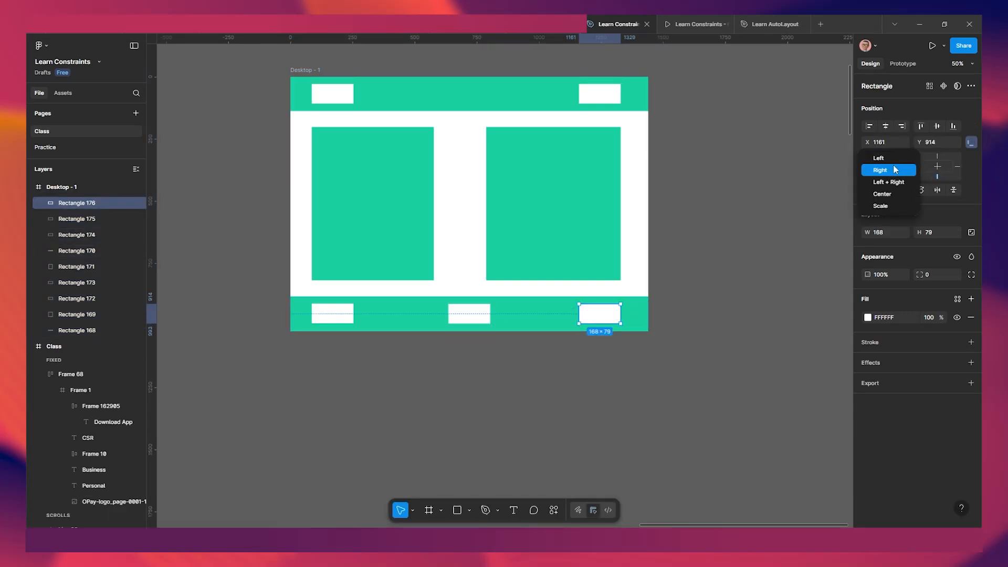
{"action": "left_click", "coordinate": [889, 169]}
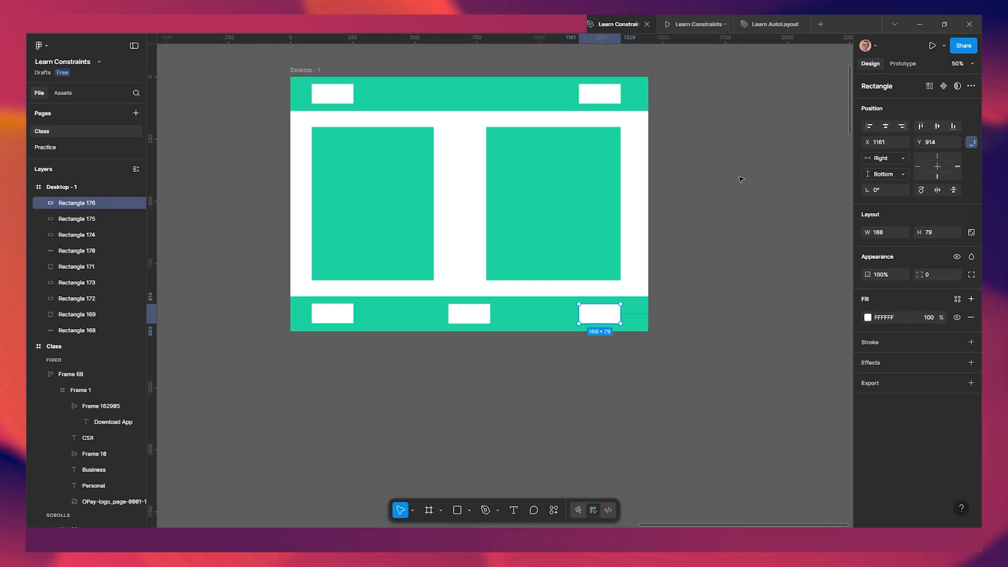
Test the footer rectangles by widening the desktop frame rightward to about 1803, then undo the resize.
{"action": "left_click", "coordinate": [339, 312]}
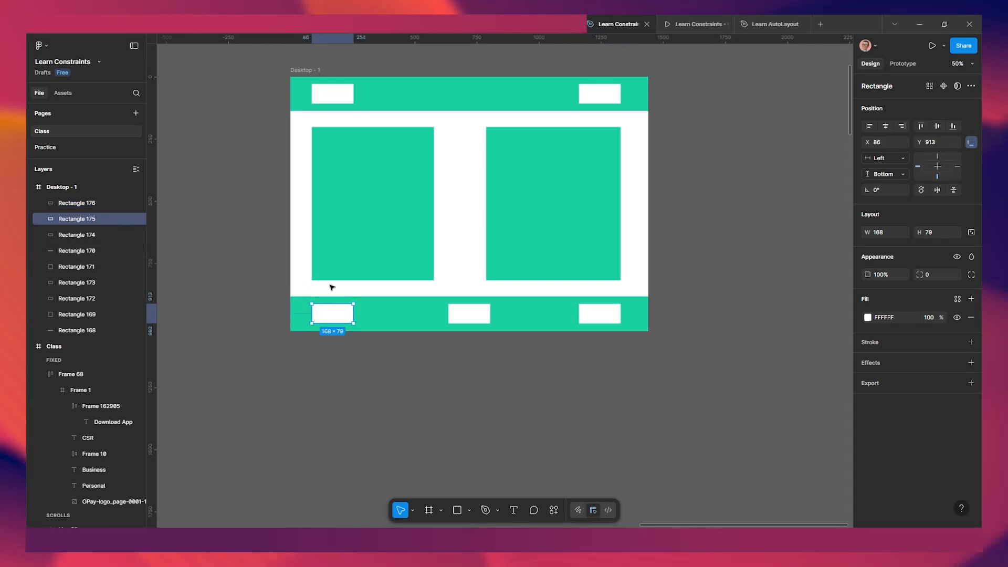
{"action": "left_click", "coordinate": [640, 225]}
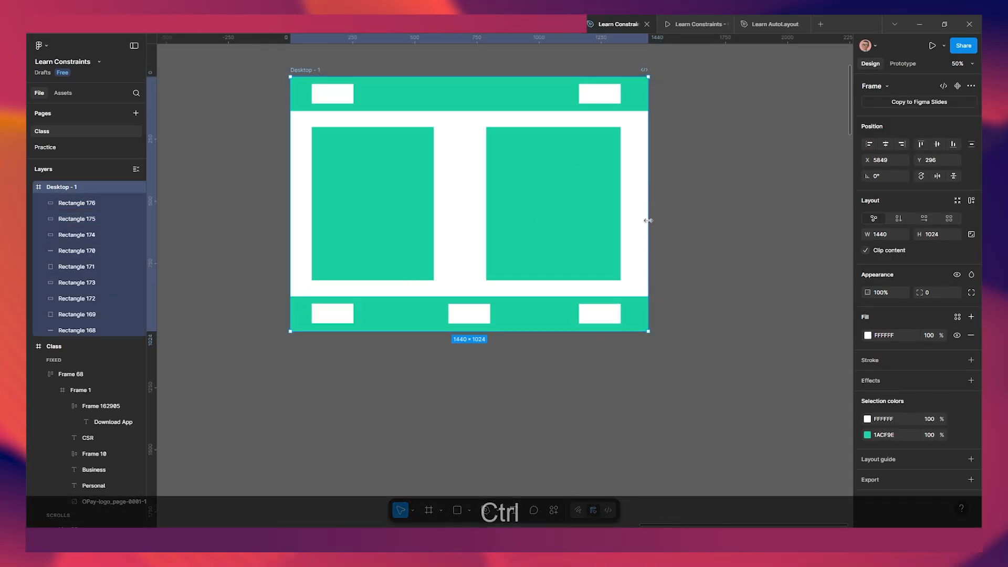
{"action": "left_click_drag", "start_coordinate": [648, 224], "coordinate": [742, 224]}
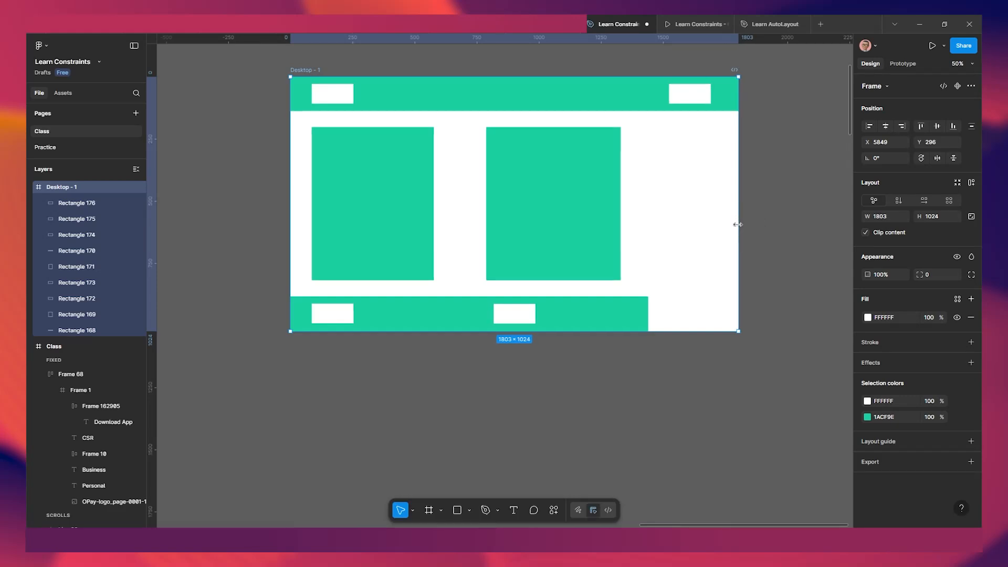
{"action": "key", "text": "ctrl+z"}
Set the horizontal constraint of the green footer bar to Center.
{"action": "left_click", "coordinate": [538, 318]}
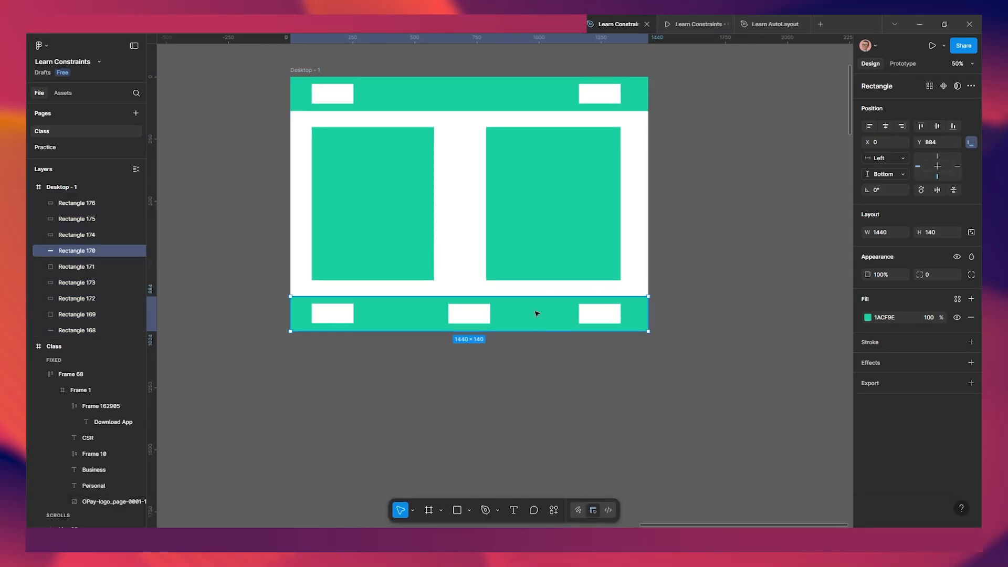
{"action": "left_click", "coordinate": [889, 159]}
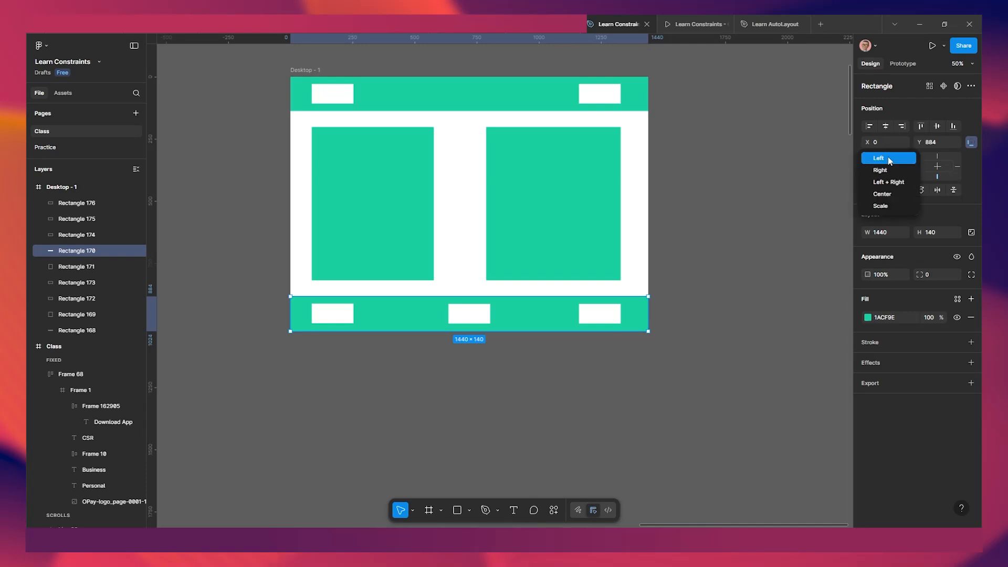
{"action": "left_click", "coordinate": [883, 195]}
Test the footer bar's Center constraint by widening the desktop frame slightly rightward, then undo the resize.
{"action": "left_click", "coordinate": [646, 220]}
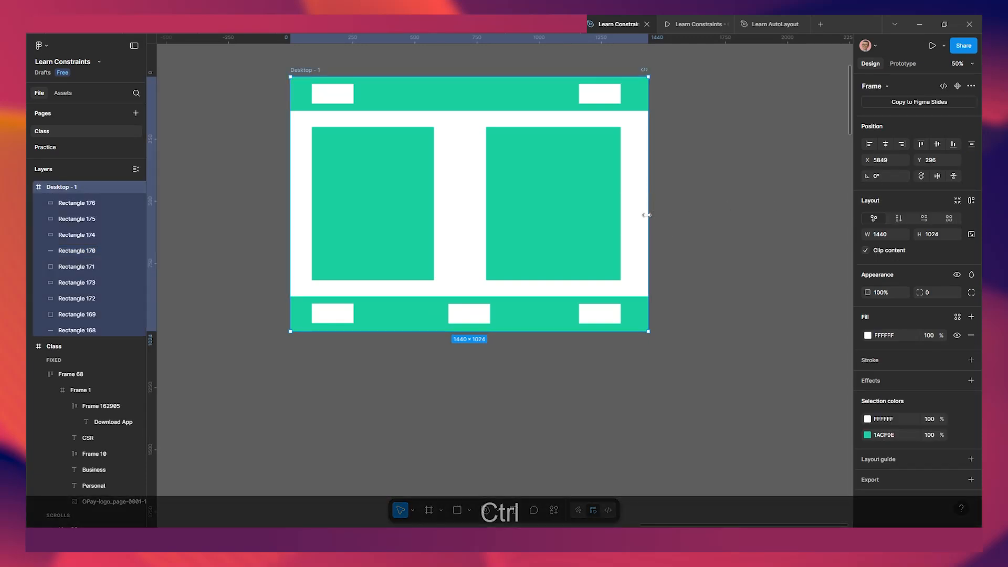
{"action": "left_click_drag", "start_coordinate": [647, 214], "coordinate": [674, 210]}
{"action": "key", "text": "ctrl+z"}
{"action": "scroll", "coordinate": [732, 207], "scroll_direction": "down", "scroll_amount": 3}
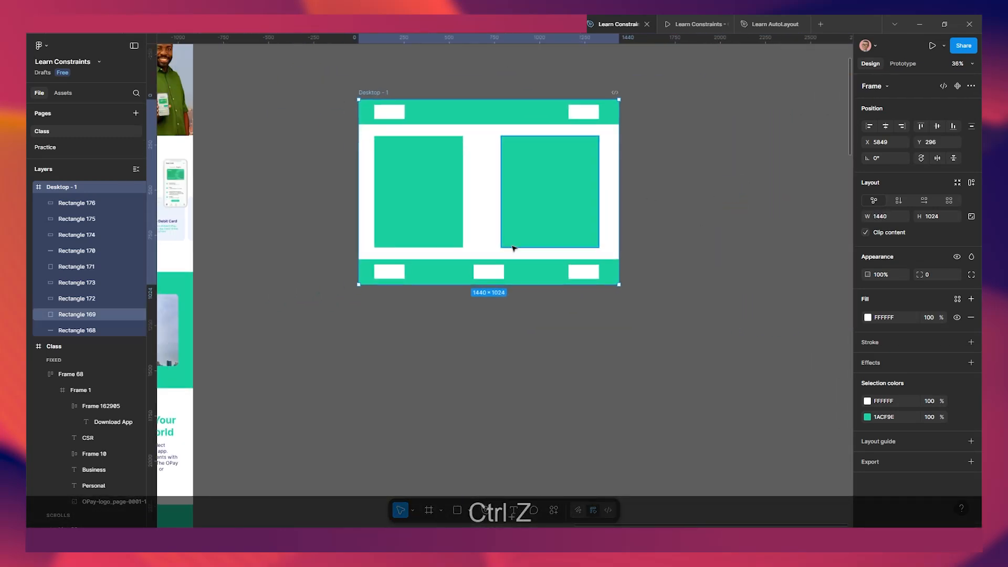
{"action": "scroll", "coordinate": [527, 283], "scroll_direction": "up", "scroll_amount": 1}
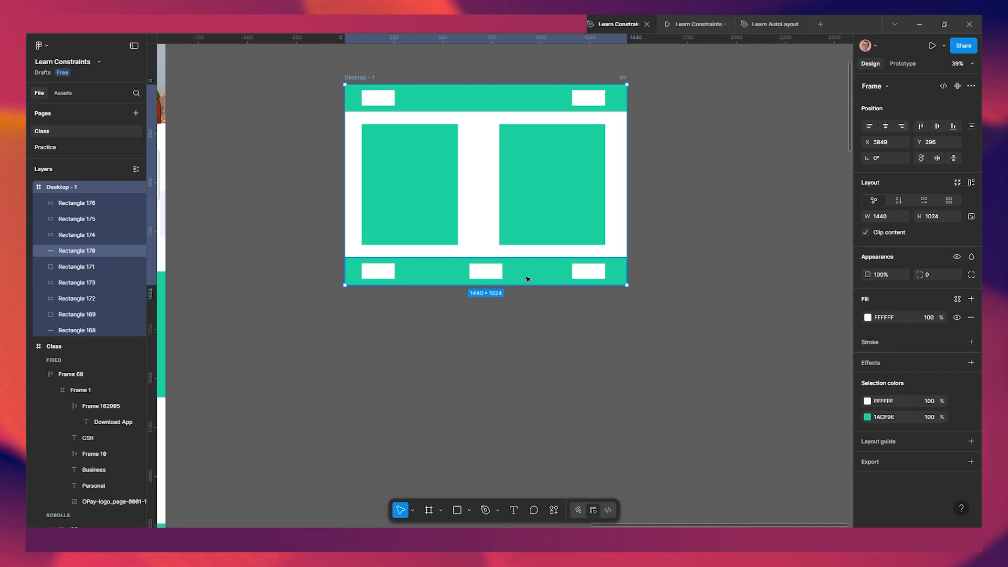
{"action": "scroll", "coordinate": [527, 279], "scroll_direction": "up", "scroll_amount": 1}
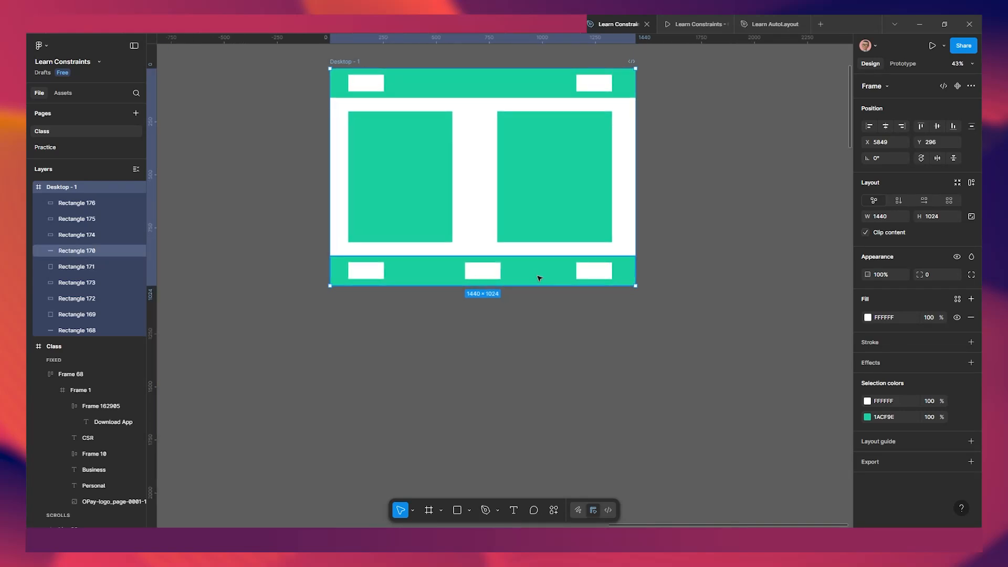
Set the horizontal constraint of the green footer bar to Left + Right.
{"action": "left_click", "coordinate": [536, 275]}
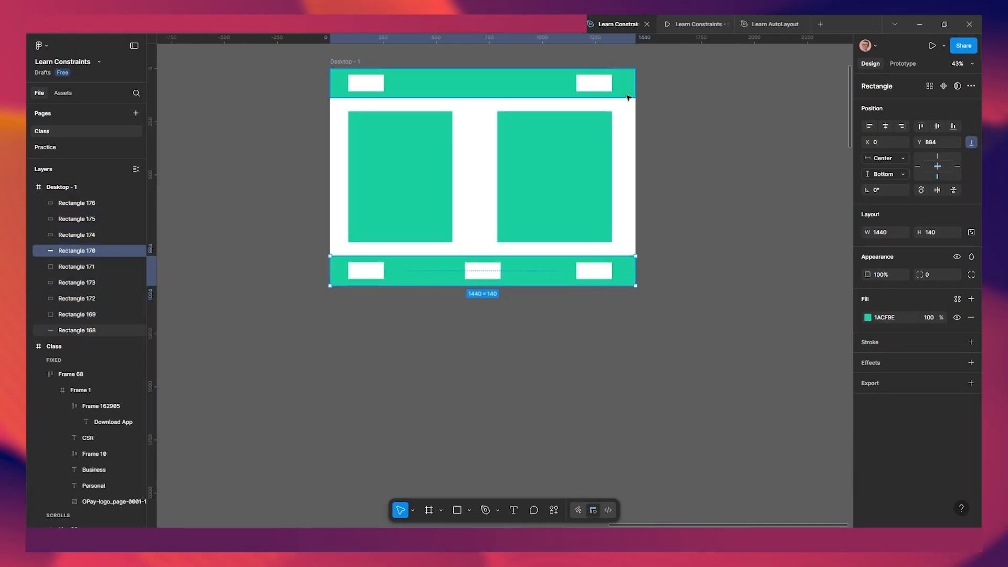
{"action": "left_click", "coordinate": [893, 160]}
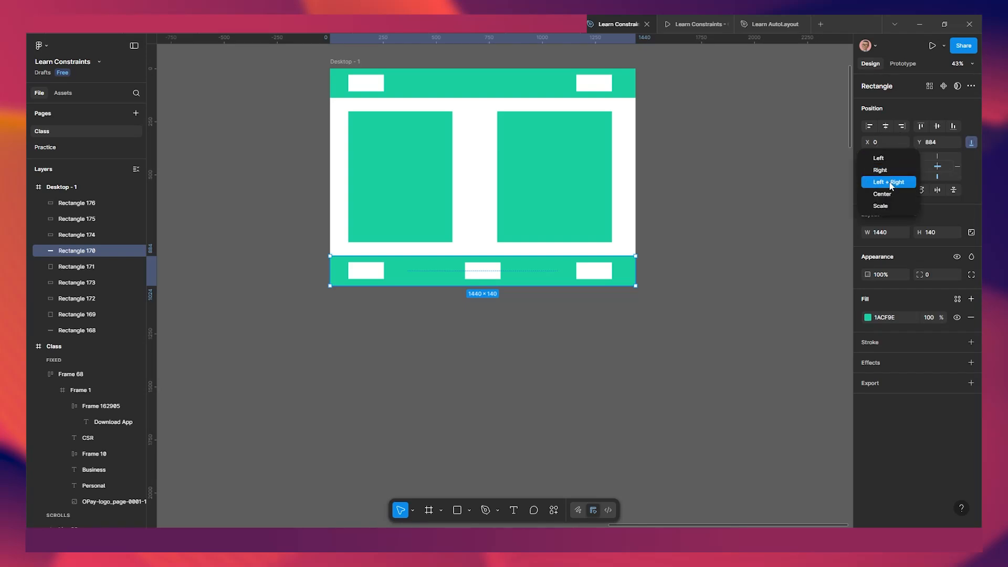
{"action": "left_click", "coordinate": [891, 184]}
Test the footer bar's Left + Right constraint by widening the desktop frame rightward to about 2094, then undo the resize.
{"action": "left_click_drag", "start_coordinate": [577, 195], "coordinate": [541, 254]}
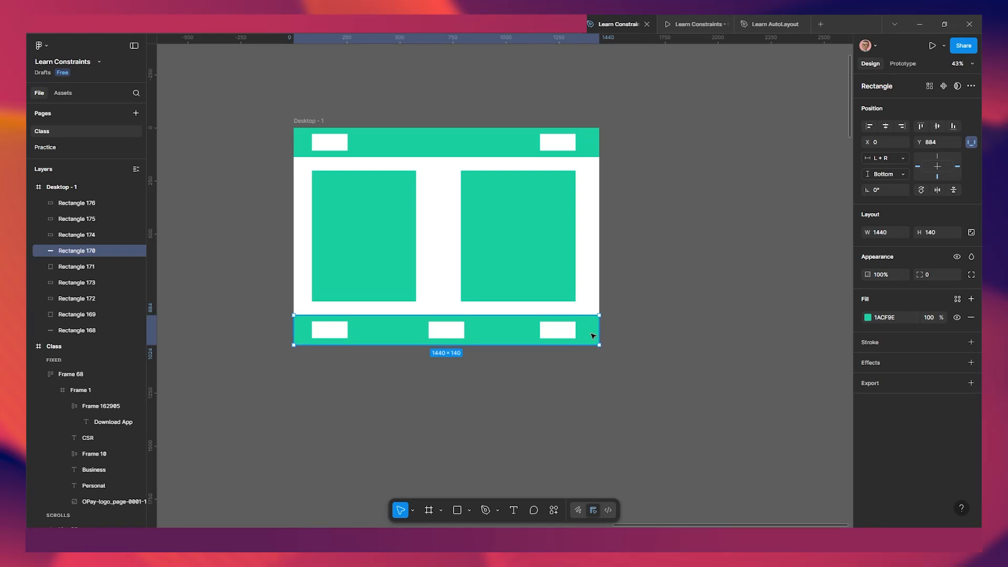
{"action": "left_click", "coordinate": [596, 293], "text": "ctrl"}
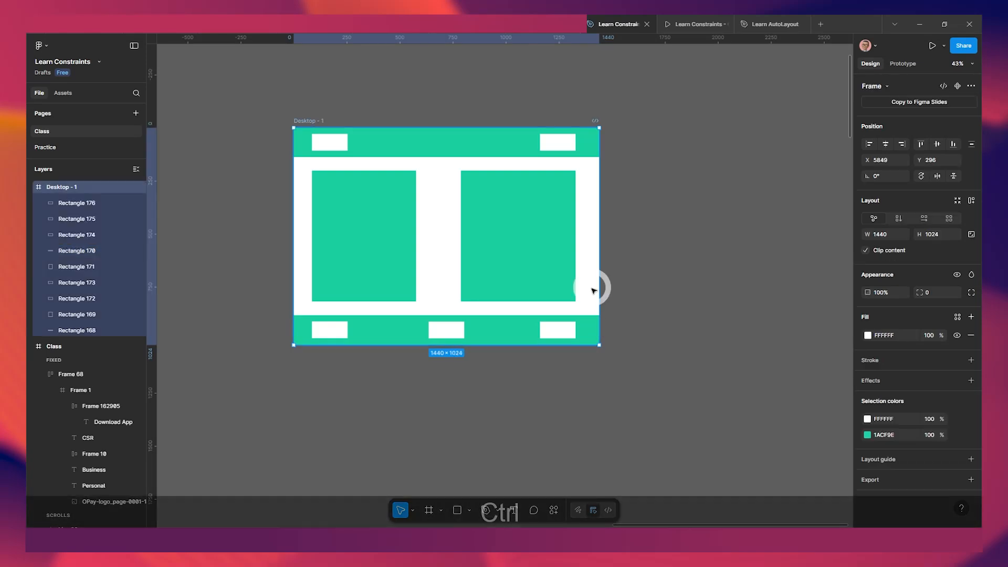
{"action": "left_click_drag", "start_coordinate": [607, 287], "coordinate": [734, 282]}
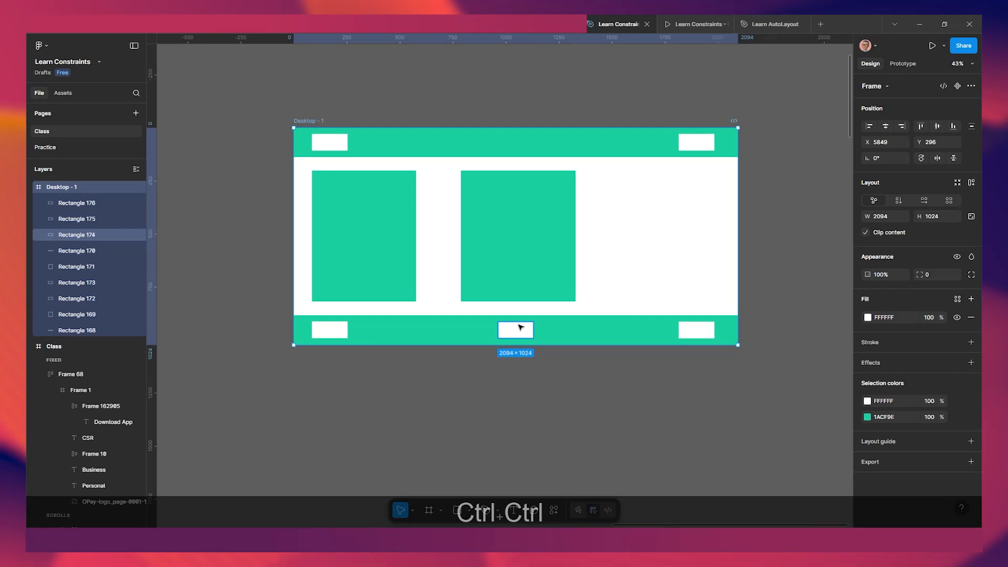
{"action": "key", "text": "ctrl"}
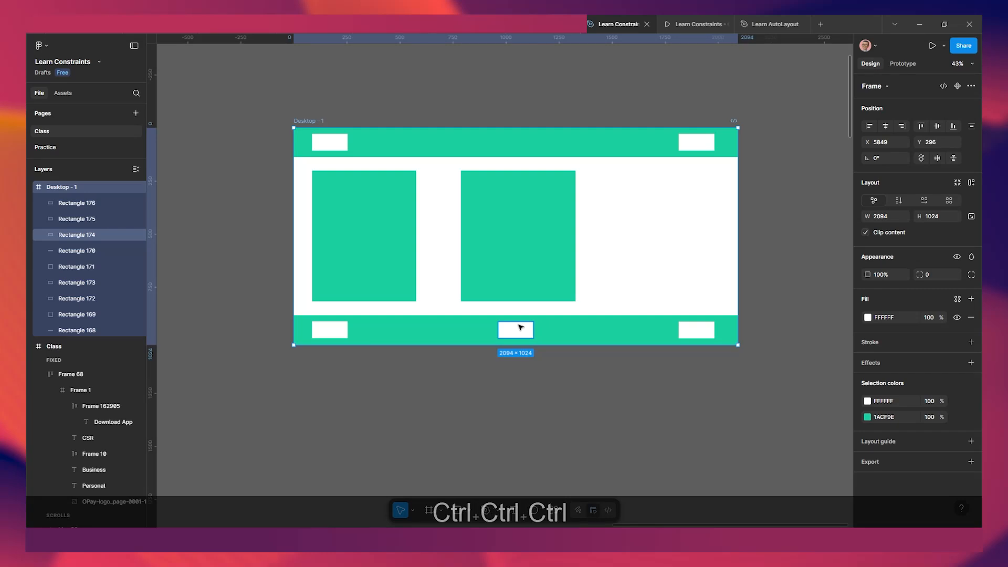
{"action": "key", "text": "ctrl+z"}
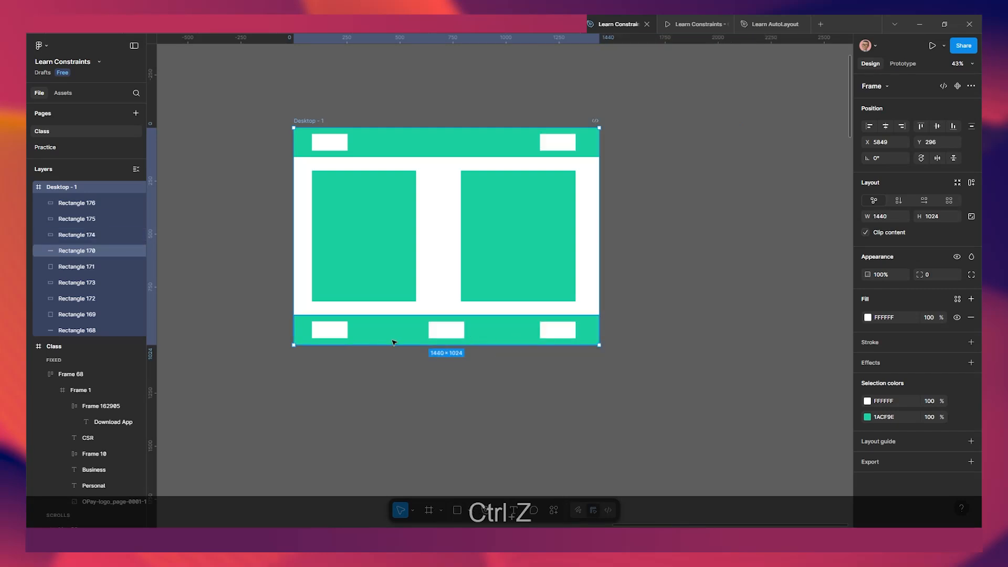
Test the middle white footer rectangle's Center constraint by widening the desktop frame slightly rightward, then undo the resize.
{"action": "scroll", "coordinate": [396, 342], "scroll_direction": "up", "scroll_amount": 2}
{"action": "scroll", "coordinate": [449, 350], "scroll_direction": "left", "scroll_amount": 2}
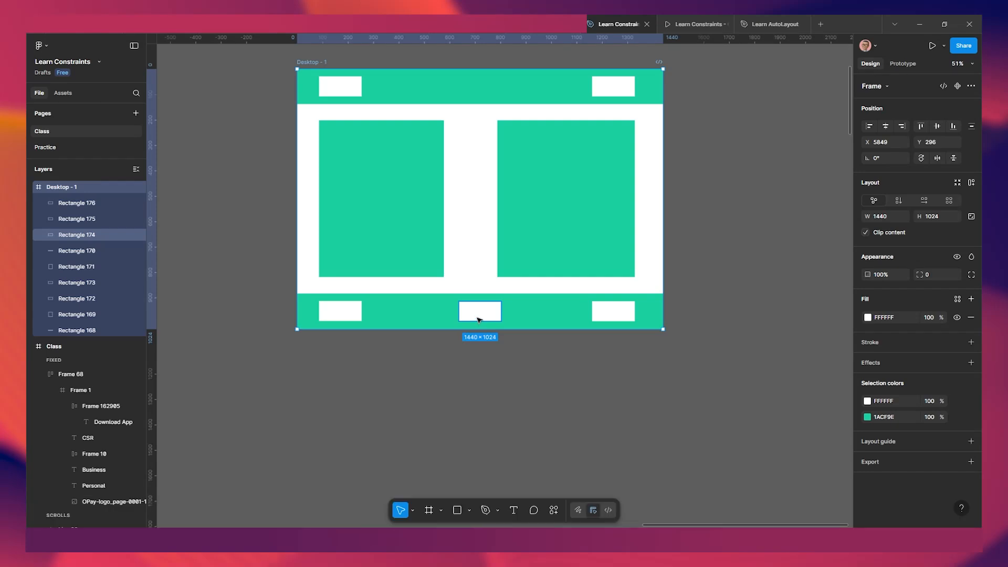
{"action": "left_click", "coordinate": [465, 315]}
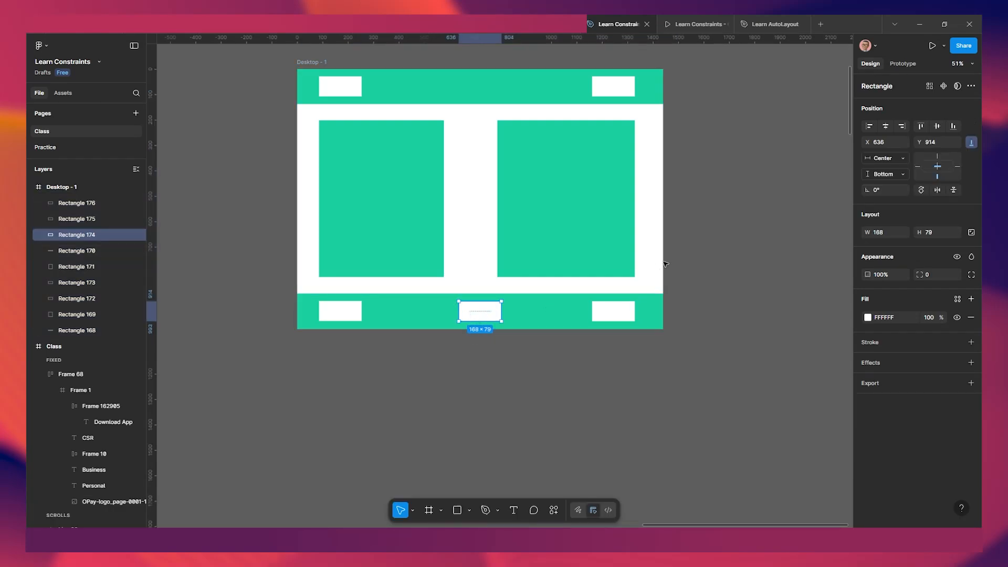
{"action": "scroll", "coordinate": [654, 262], "scroll_direction": "down", "scroll_amount": 1}
{"action": "left_click", "coordinate": [637, 266], "text": "ctrl"}
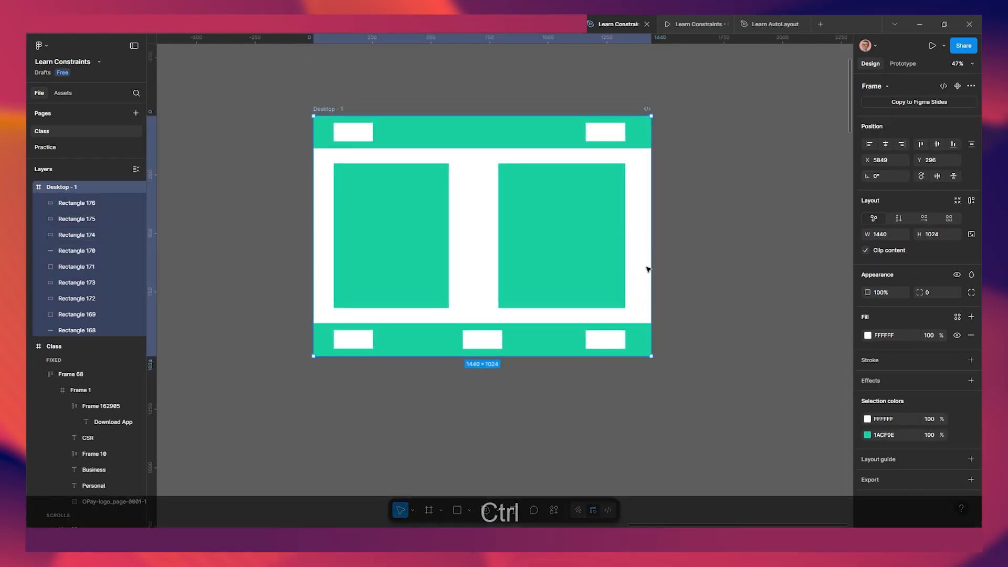
{"action": "mouse_move", "coordinate": [649, 265]}
{"action": "left_mouse_down"}
{"action": "mouse_move", "coordinate": [781, 265]}
{"action": "mouse_move", "coordinate": [670, 266]}
{"action": "left_mouse_up"}
{"action": "key", "text": "ctrl+z"}
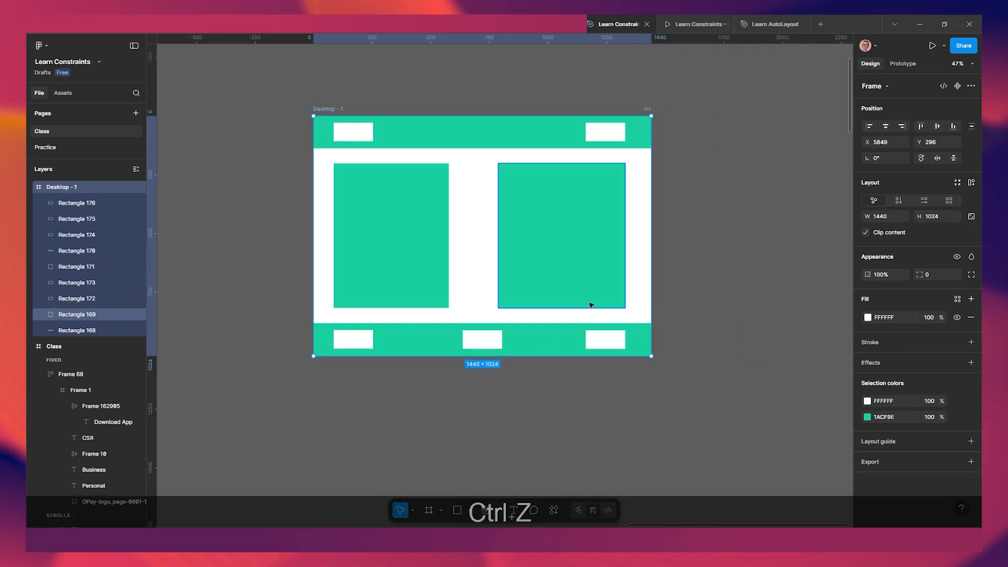
Test the middle footer rectangle's Center constraint again by widening the desktop frame to about 1719, then undo the resize.
{"action": "left_click", "coordinate": [482, 343]}
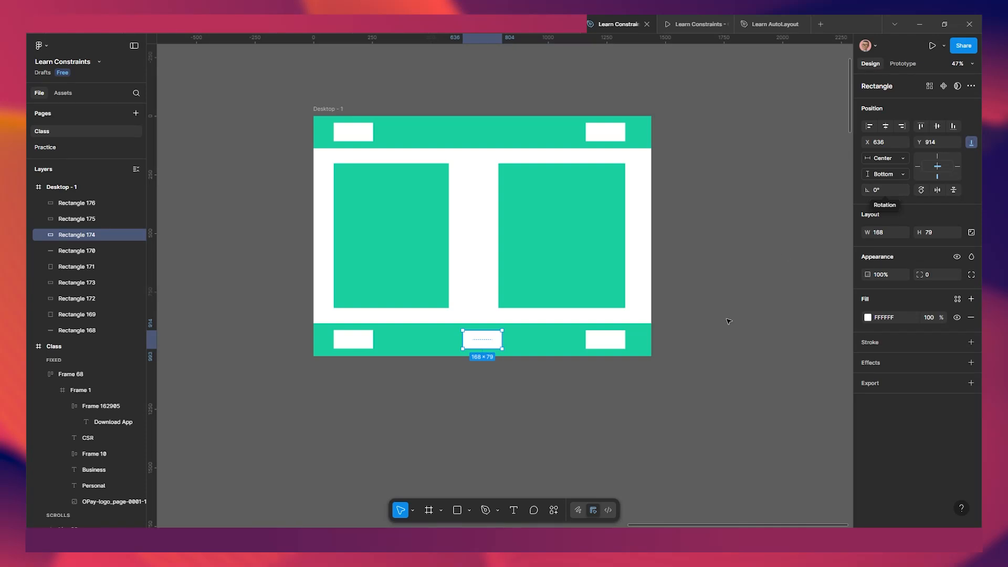
{"action": "left_click", "coordinate": [639, 306]}
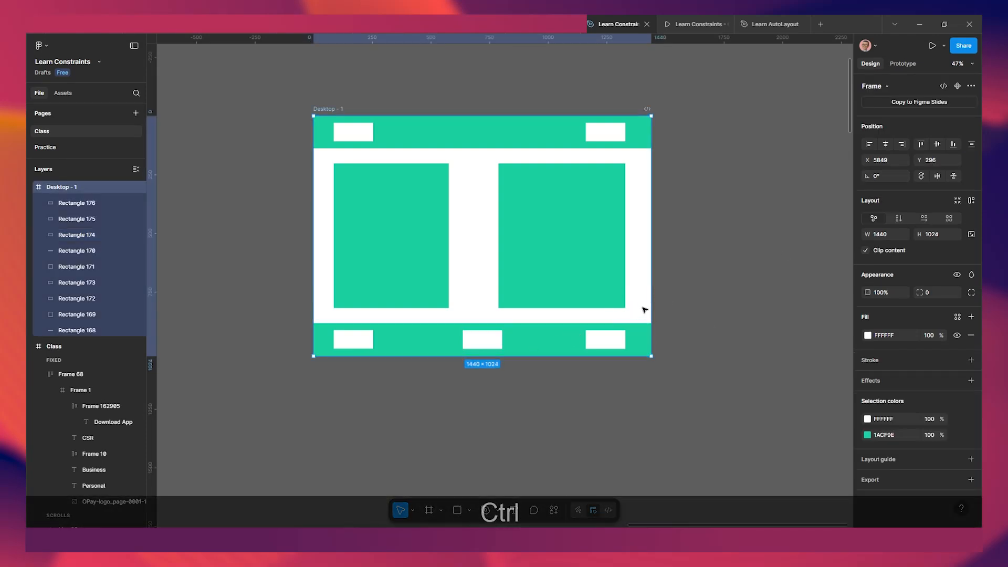
{"action": "left_click_drag", "start_coordinate": [648, 299], "coordinate": [716, 299]}
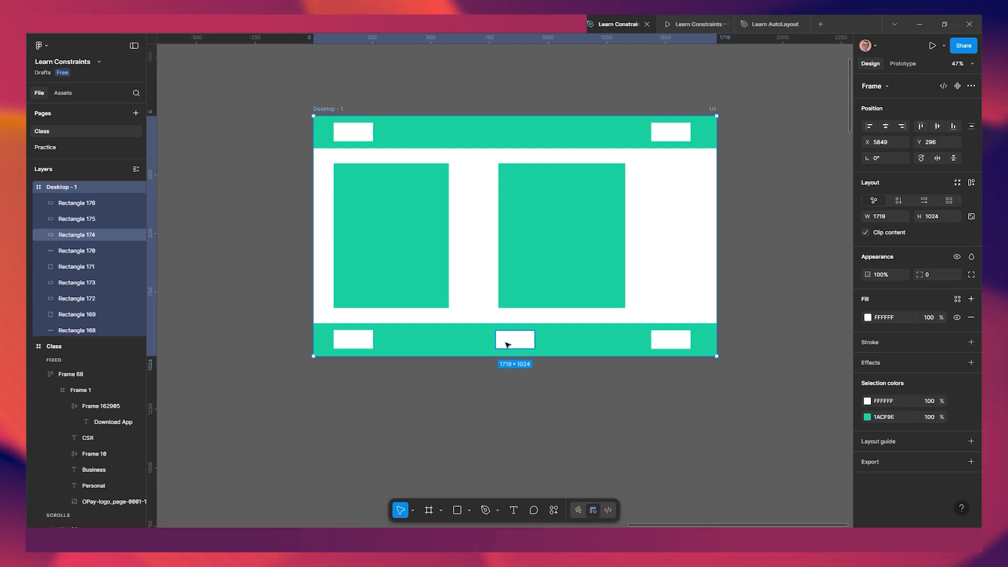
{"action": "key", "text": "ctrl+z"}
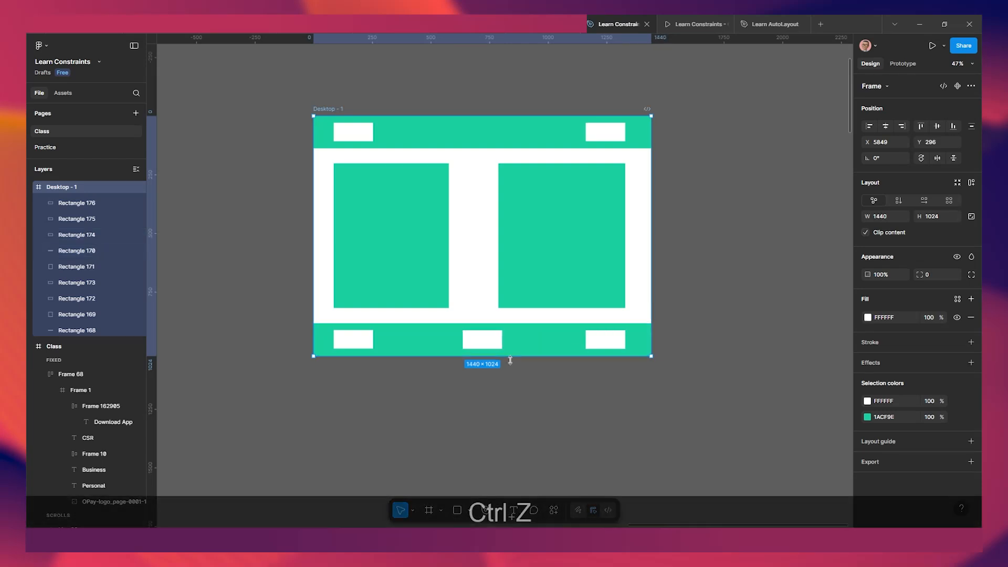
Set the horizontal constraint of the middle white footer rectangle to Left + Right.
{"action": "left_click", "coordinate": [487, 346]}
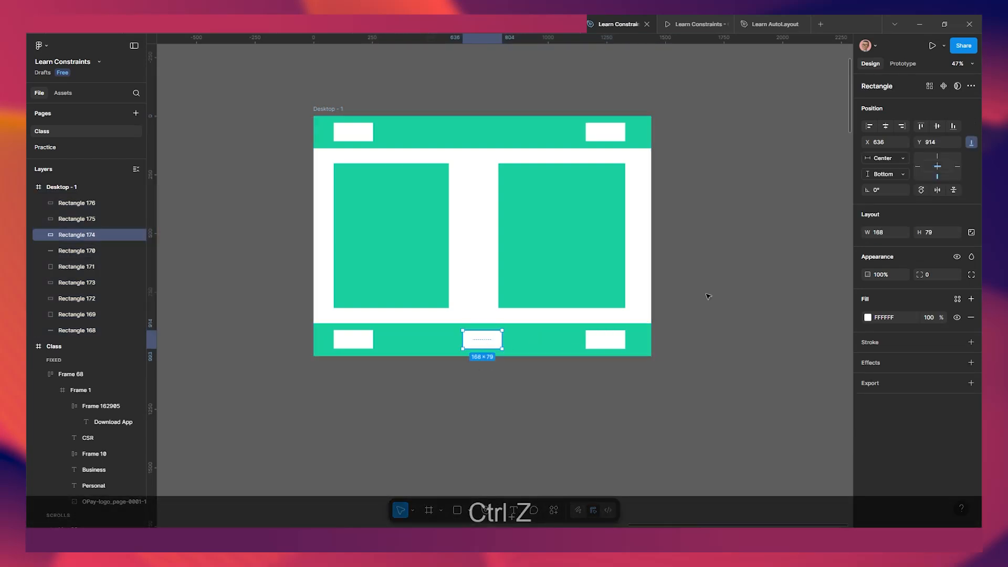
{"action": "left_click", "coordinate": [891, 159]}
{"action": "left_click", "coordinate": [889, 182]}
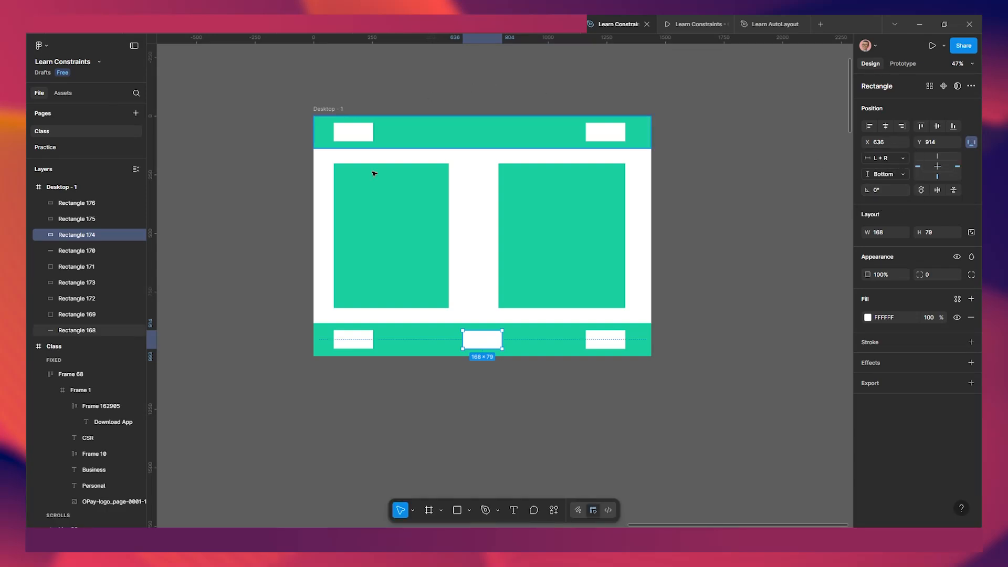
Test the middle footer rectangle's stretching by widening the desktop frame leftward to about 2018 and rightward to about 1990, undoing each resize.
{"action": "left_click", "coordinate": [330, 245], "text": "ctrl"}
{"action": "left_click_drag", "start_coordinate": [361, 265], "coordinate": [224, 232]}
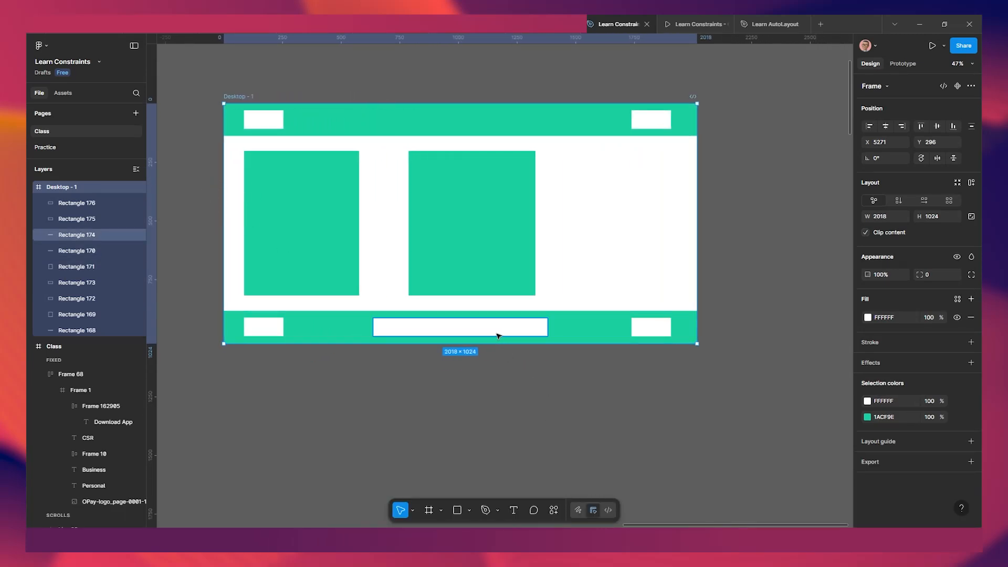
{"action": "key", "text": "ctrl+z"}
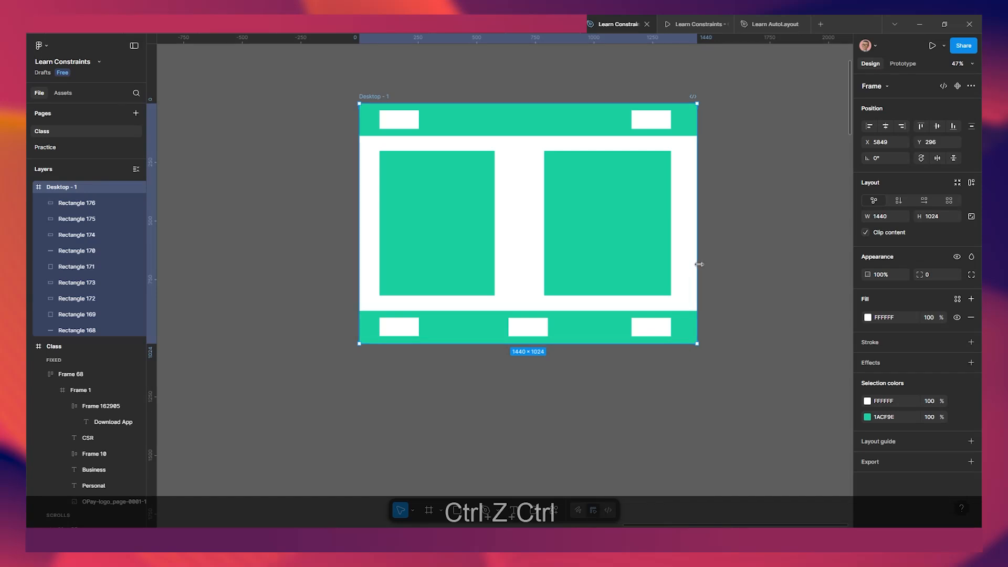
{"action": "left_click_drag", "start_coordinate": [696, 260], "coordinate": [826, 259]}
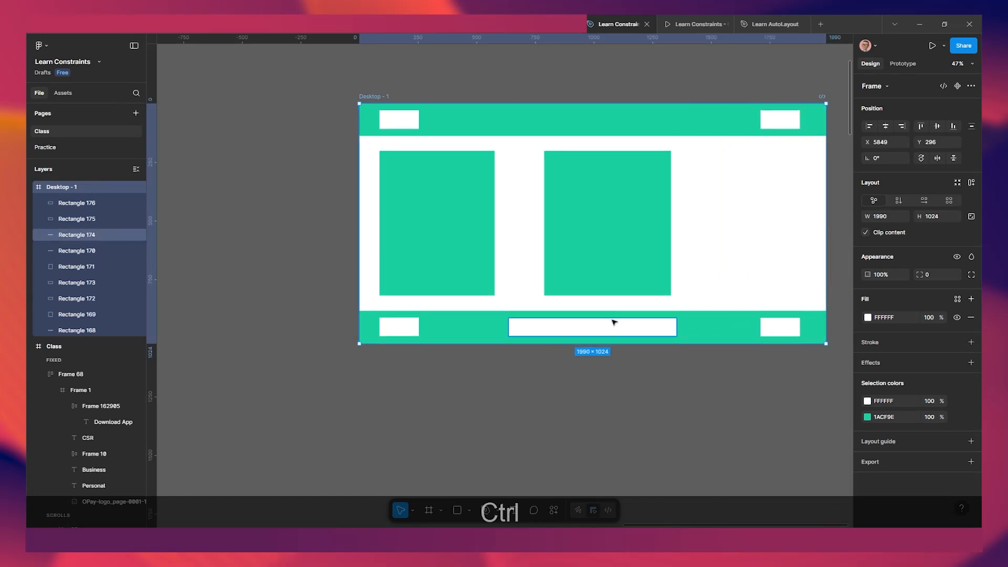
{"action": "key", "text": "ctrl+z"}
Set the horizontal constraint of the middle white footer rectangle to Scale.
{"action": "left_click", "coordinate": [515, 332]}
{"action": "scroll", "coordinate": [529, 331], "scroll_direction": "up", "scroll_amount": 2}
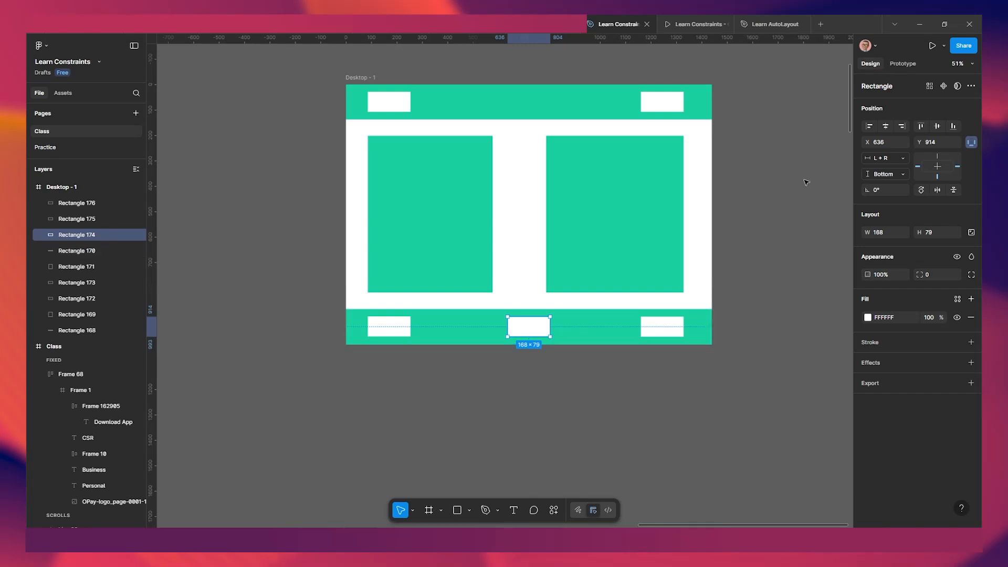
{"action": "left_click", "coordinate": [884, 158]}
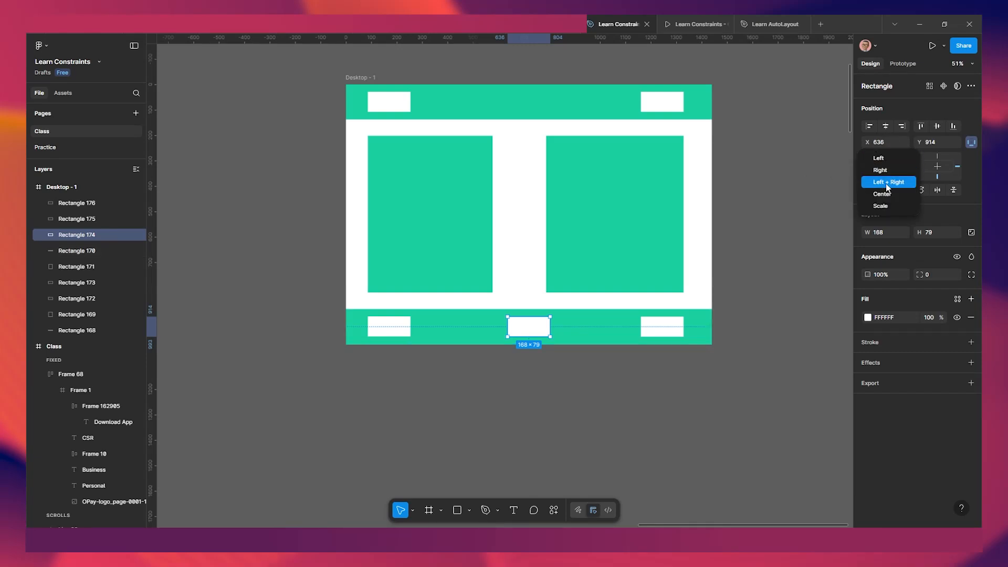
{"action": "left_click", "coordinate": [881, 205]}
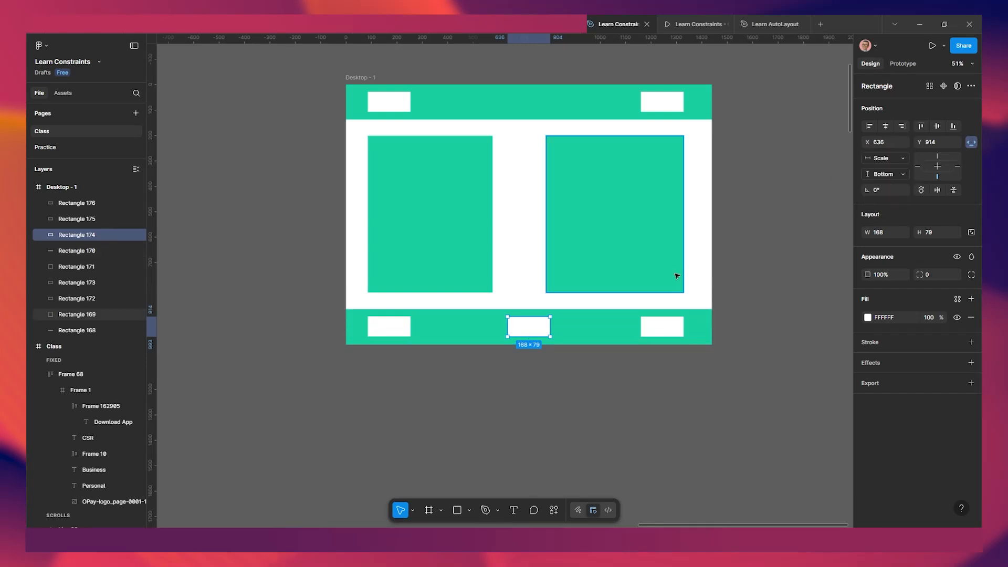
Test the middle footer rectangle's Scale constraint by widening the desktop frame rightward to about 2215, then undo the resize.
{"action": "scroll", "coordinate": [661, 273], "scroll_direction": "down", "scroll_amount": 3}
{"action": "left_click", "coordinate": [695, 257]}
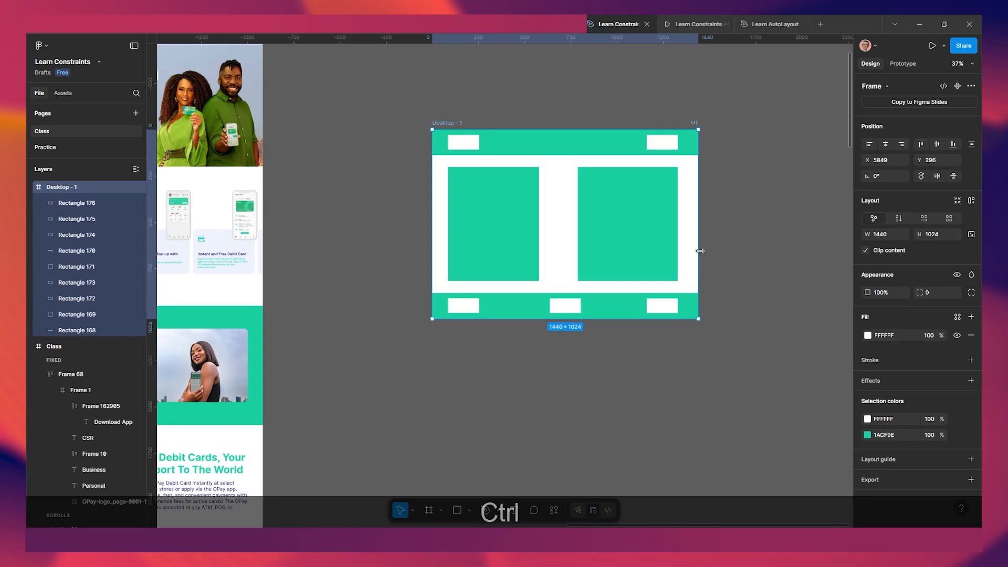
{"action": "left_click_drag", "start_coordinate": [699, 251], "coordinate": [841, 249]}
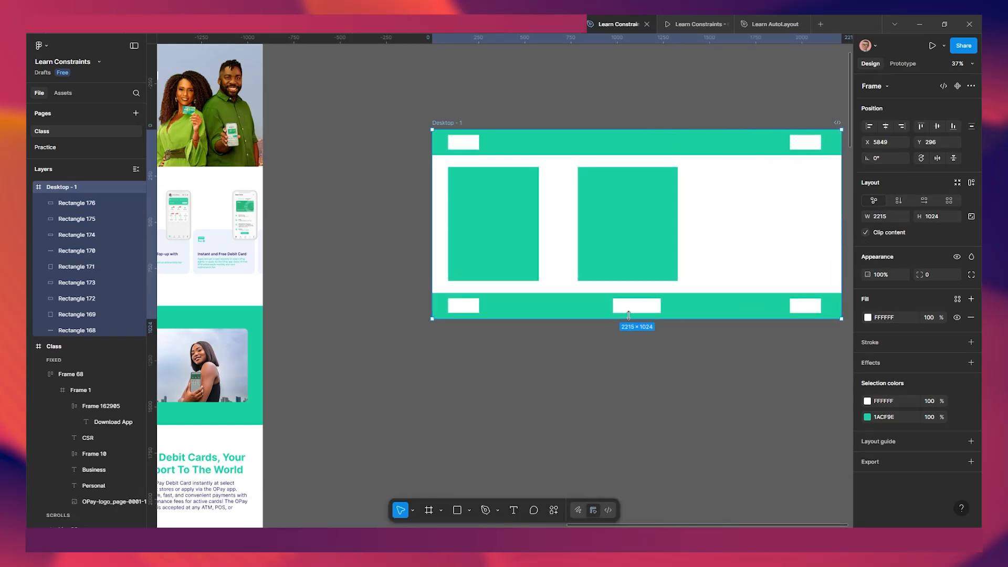
{"action": "key", "text": "ctrl+z"}
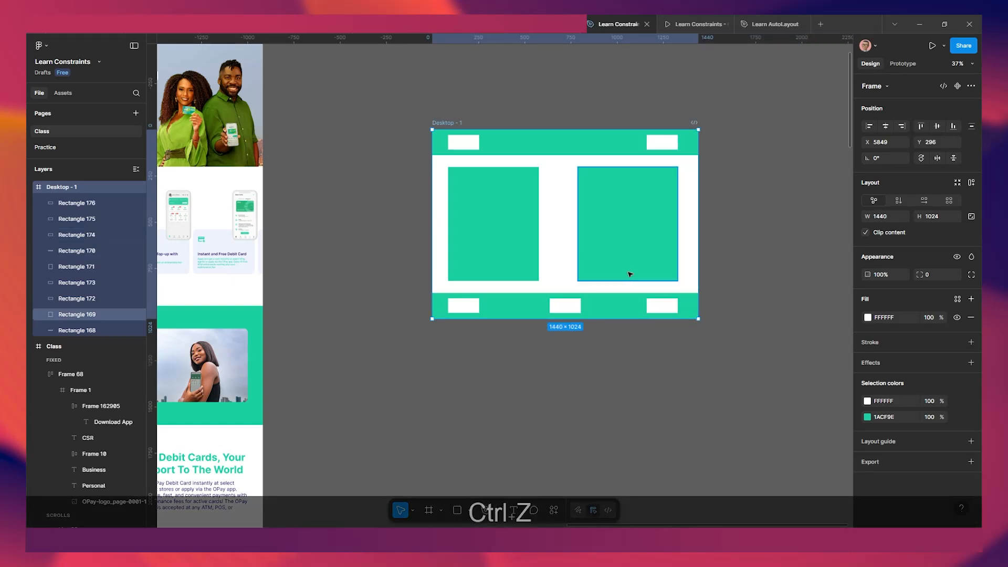
Set the horizontal constraint of the middle white footer rectangle back to Center.
{"action": "scroll", "coordinate": [628, 281], "scroll_direction": "up", "scroll_amount": 1}
{"action": "left_click", "coordinate": [554, 311]}
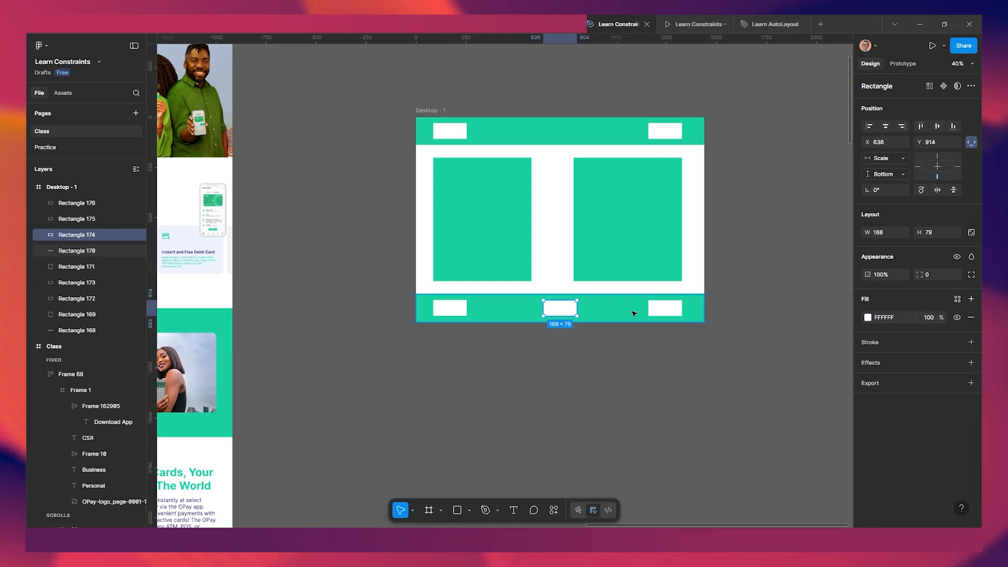
{"action": "scroll", "coordinate": [556, 313], "scroll_direction": "up", "scroll_amount": 1}
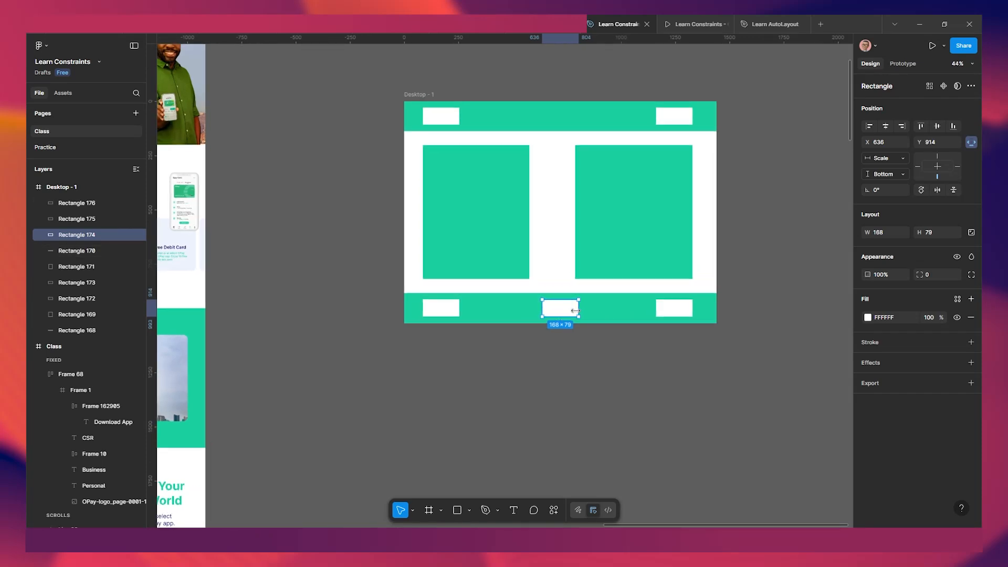
{"action": "left_click", "coordinate": [887, 158]}
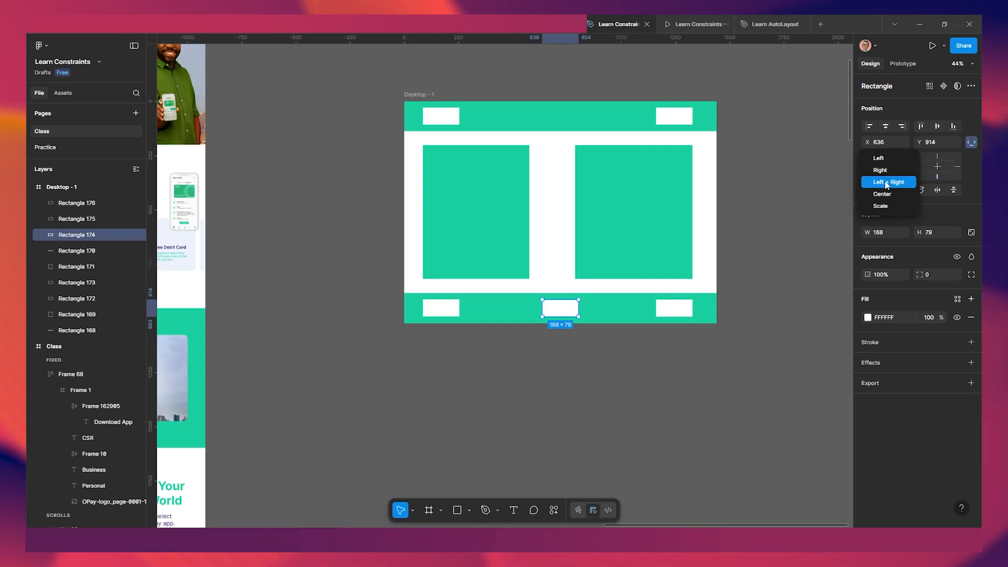
{"action": "left_click", "coordinate": [882, 194]}
{"action": "scroll", "coordinate": [625, 276], "scroll_direction": "up", "scroll_amount": 2}
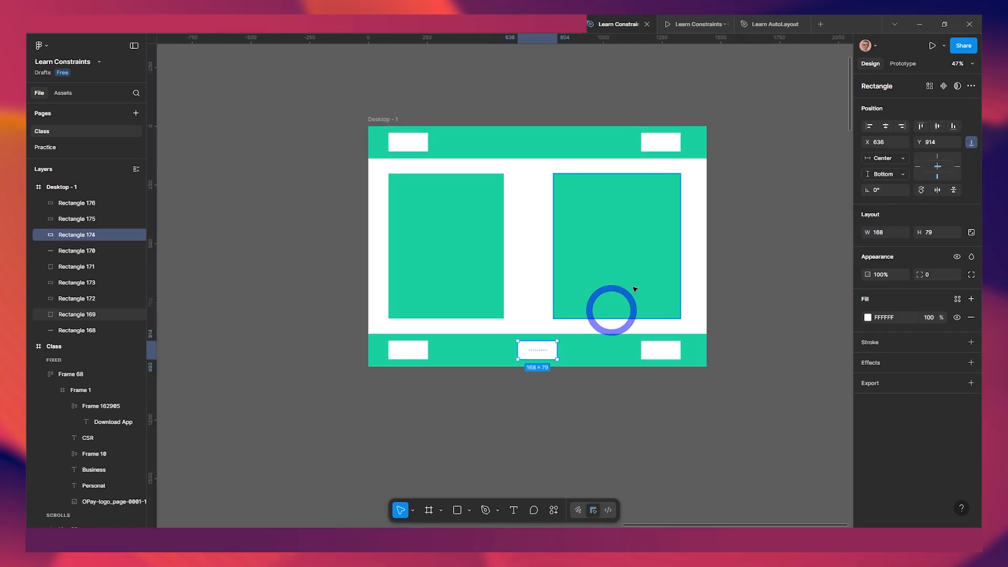
Test how the green content rectangles respond by widening the desktop frame rightward to about 1779, then undo the resize.
{"action": "left_click", "coordinate": [636, 264]}
{"action": "key", "text": "ctrl"}
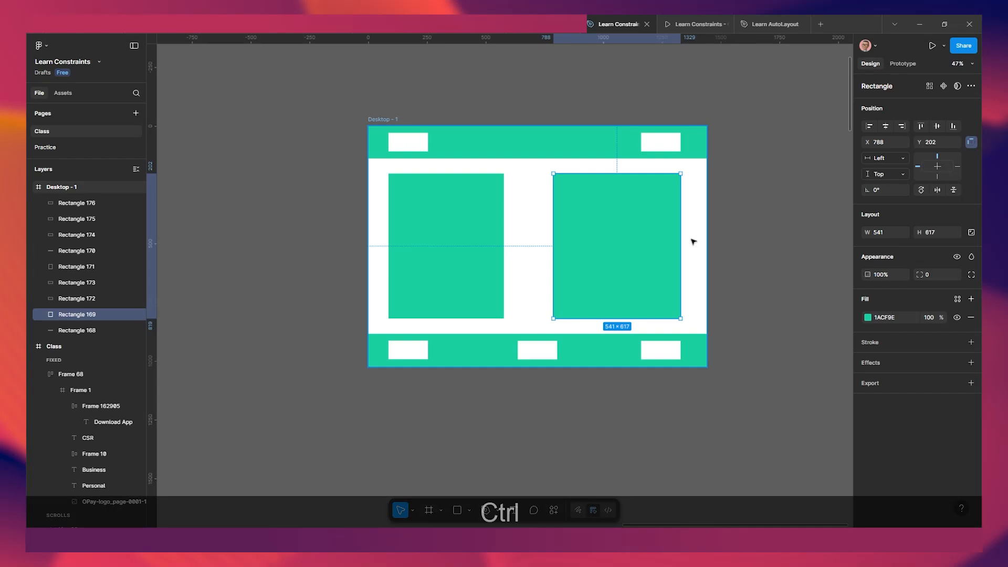
{"action": "left_click", "coordinate": [701, 241]}
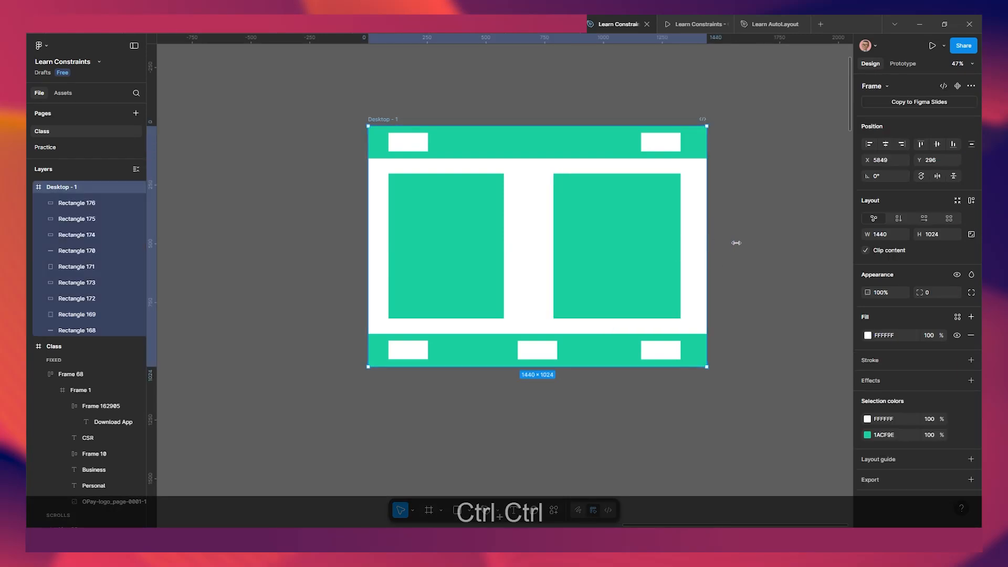
{"action": "left_click_drag", "start_coordinate": [736, 242], "coordinate": [786, 242]}
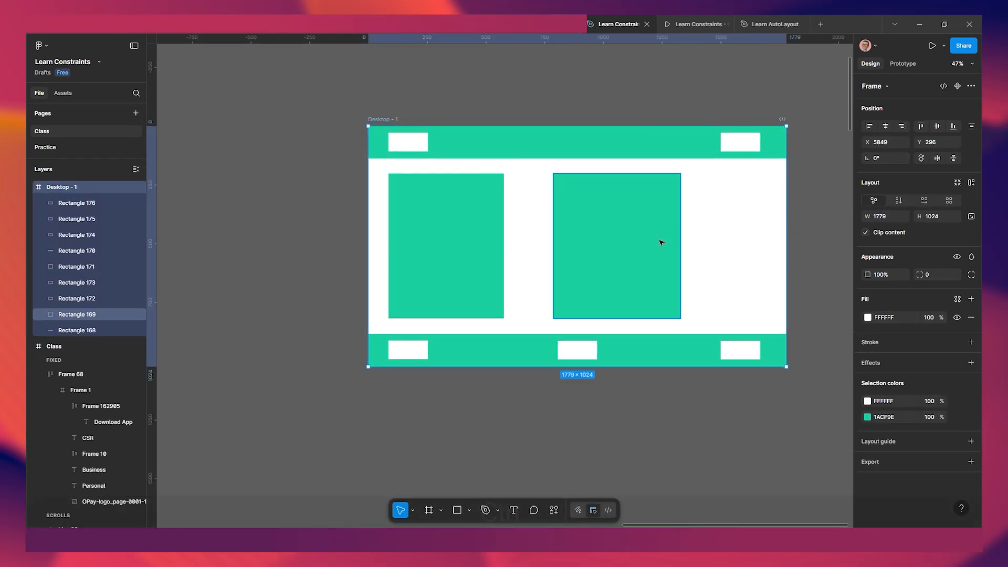
{"action": "key", "text": "ctrl+z"}
Set the right green content rectangle's horizontal constraint to Right and keep the left content rectangle's at Left.
{"action": "left_click", "coordinate": [608, 249]}
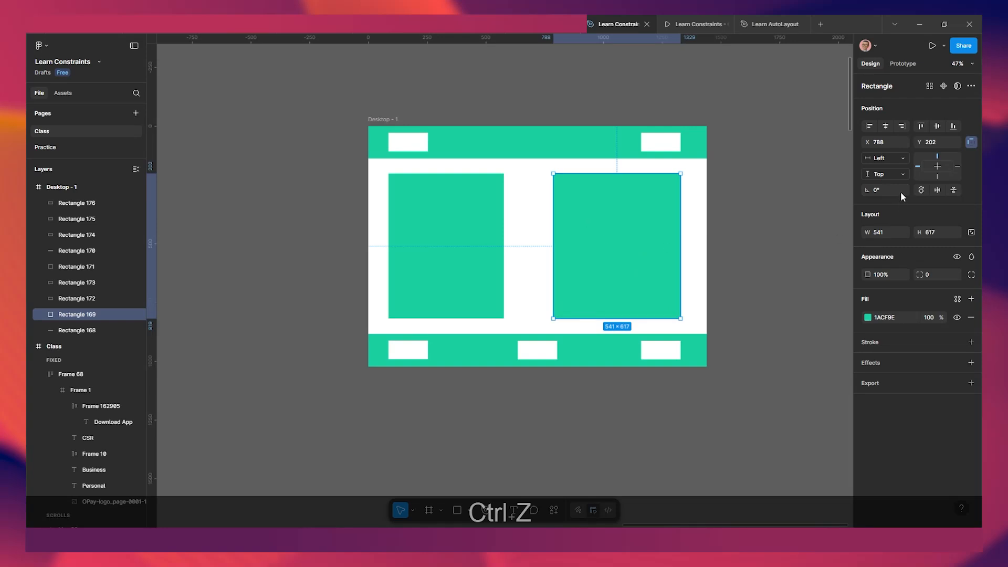
{"action": "left_click", "coordinate": [884, 157]}
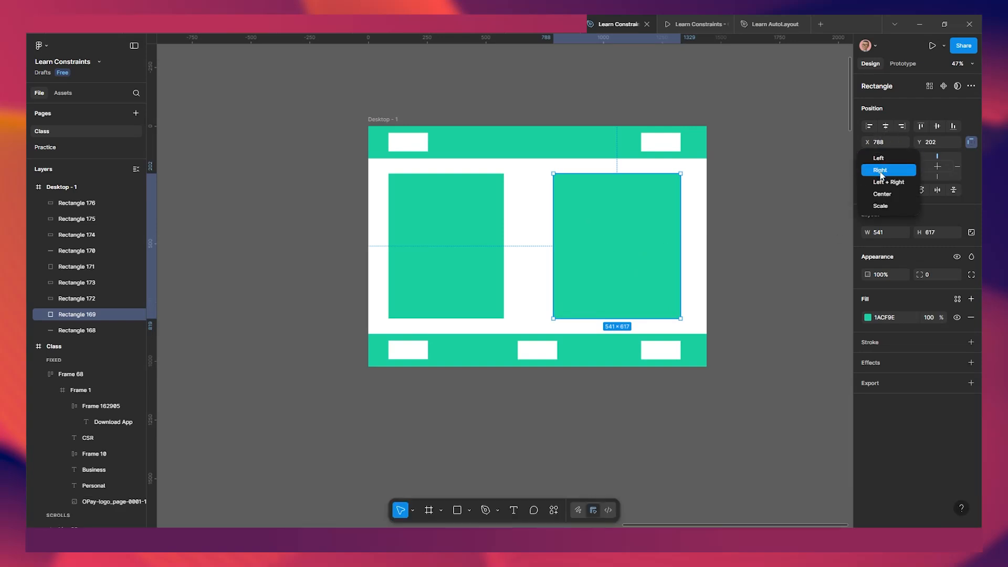
{"action": "left_click", "coordinate": [880, 170]}
{"action": "left_click", "coordinate": [457, 231]}
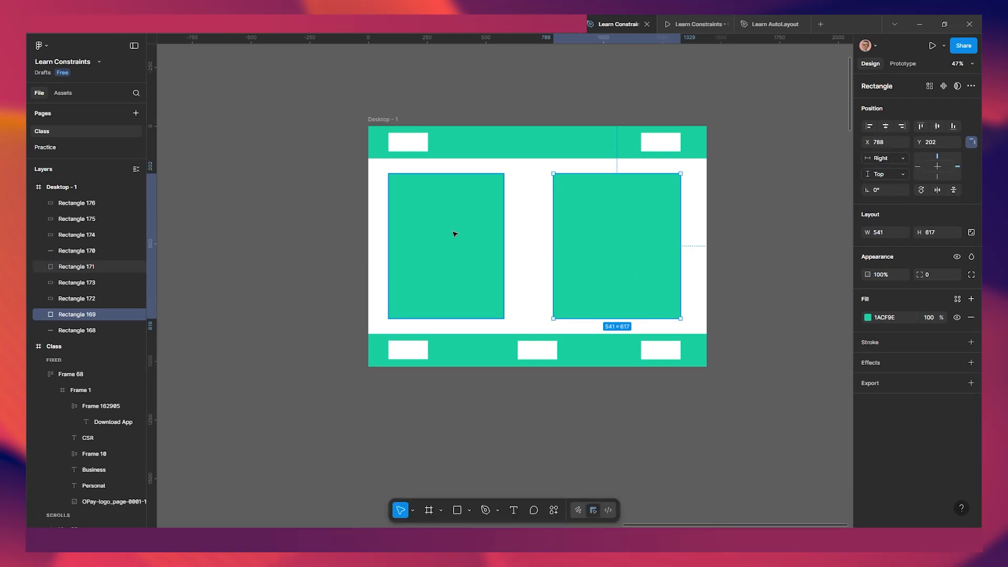
{"action": "left_click", "coordinate": [881, 159]}
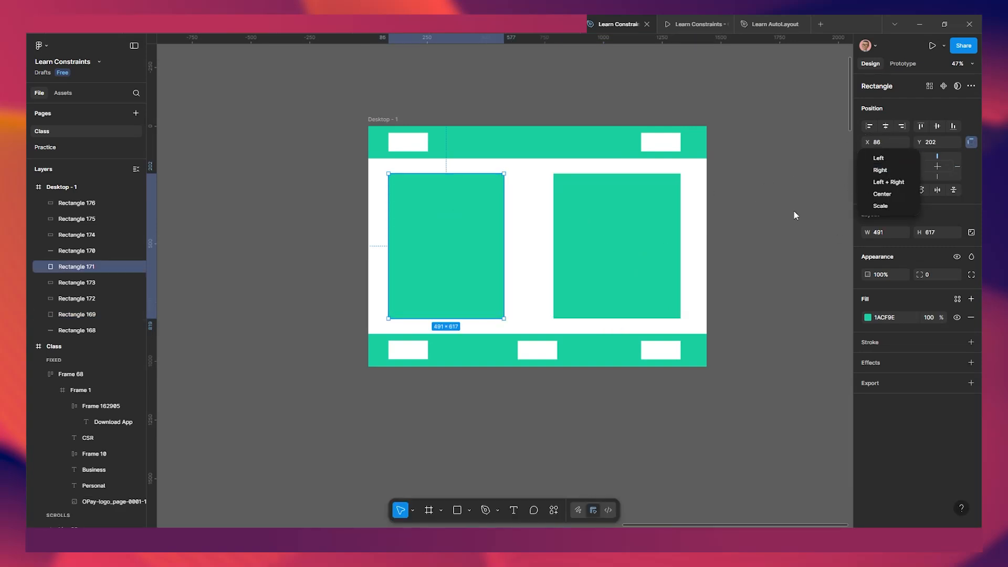
{"action": "left_click", "coordinate": [882, 170]}
Test the content rectangles' Left and Right constraints by widening the desktop frame rightward twice, ending at about 2022, undoing each resize.
{"action": "left_click", "coordinate": [395, 122]}
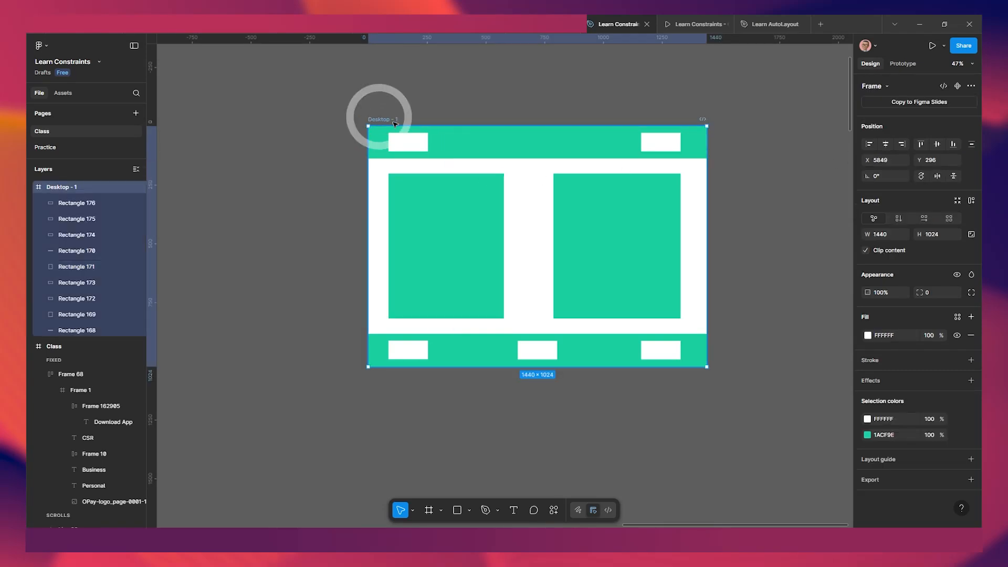
{"action": "scroll", "coordinate": [454, 202], "scroll_direction": "down", "scroll_amount": 3}
{"action": "left_click_drag", "start_coordinate": [604, 237], "coordinate": [748, 231]}
{"action": "key", "text": "ctrl+z"}
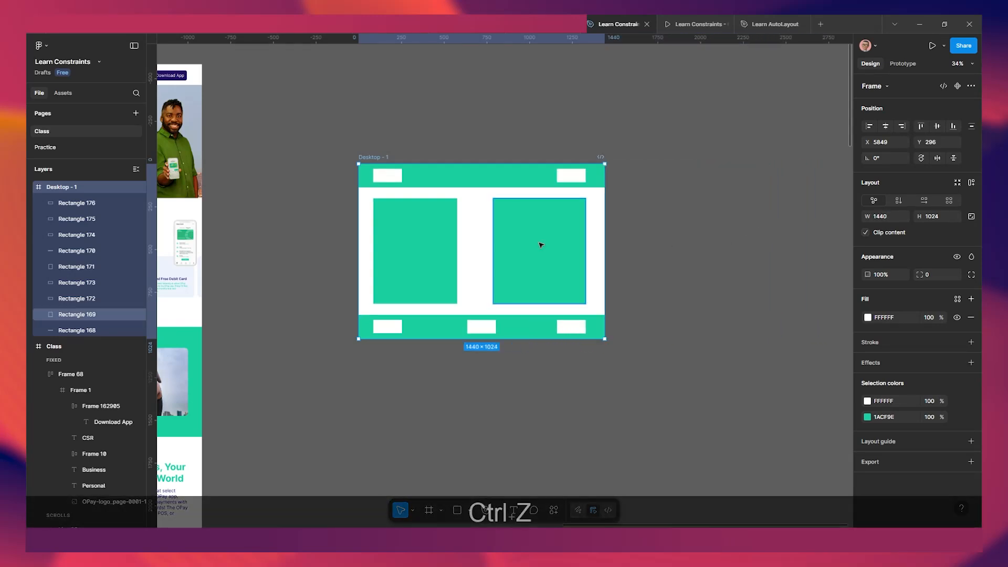
{"action": "scroll", "coordinate": [535, 244], "scroll_direction": "up", "scroll_amount": 3}
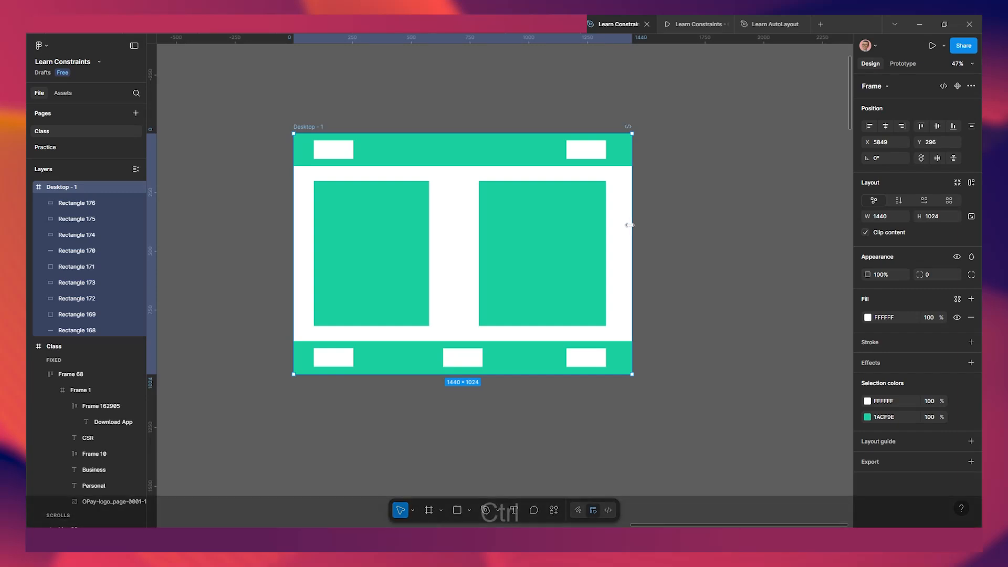
{"action": "left_click_drag", "start_coordinate": [629, 224], "coordinate": [769, 224]}
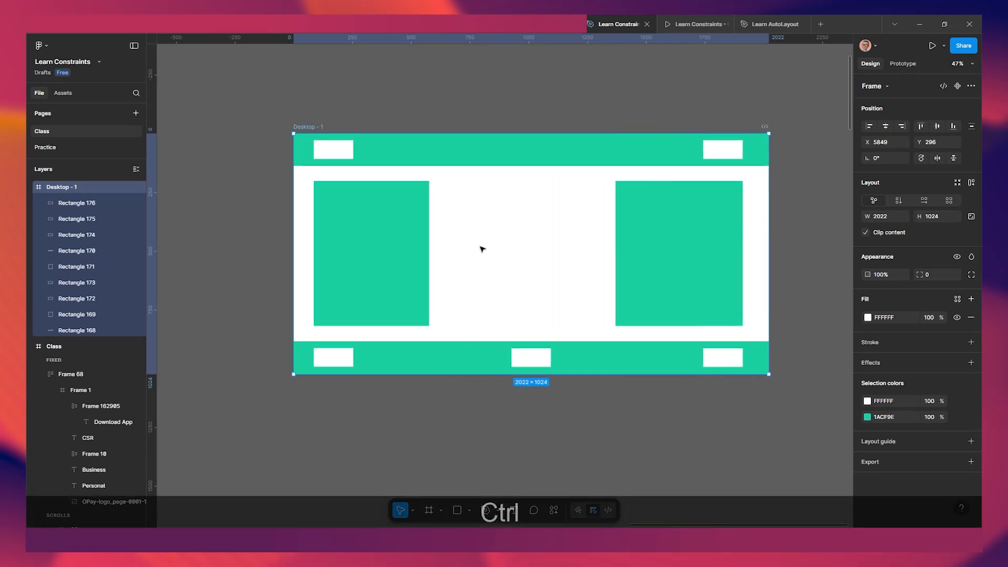
{"action": "key", "text": "ctrl+z"}
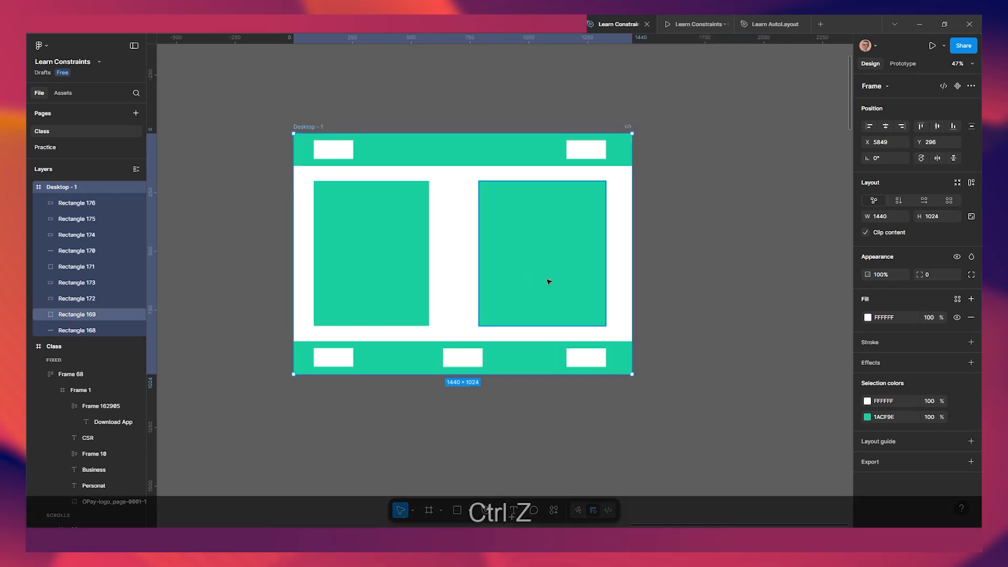
Select both green content rectangles and set their horizontal constraint to Center.
{"action": "scroll", "coordinate": [527, 275], "scroll_direction": "up", "scroll_amount": 2}
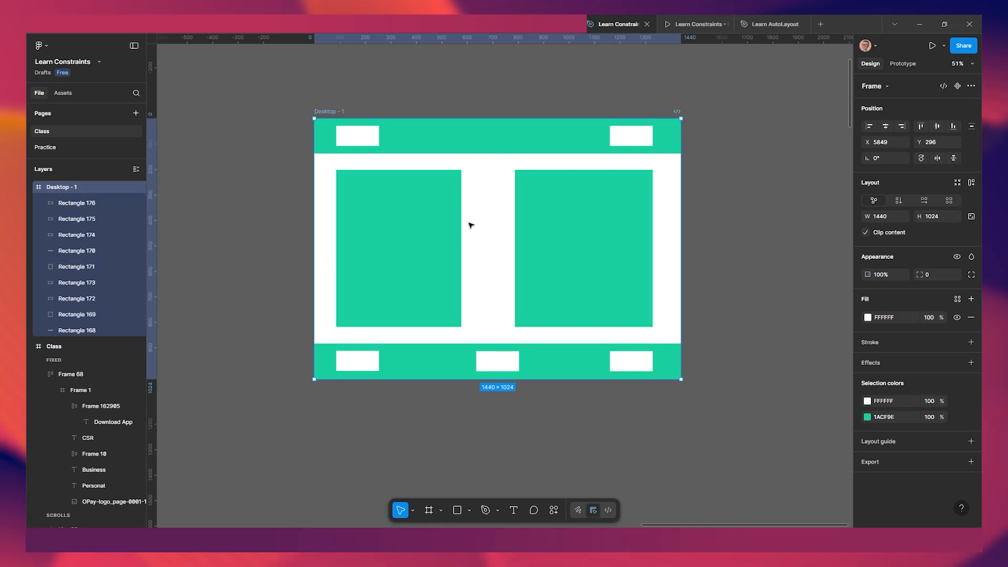
{"action": "scroll", "coordinate": [469, 253], "scroll_direction": "up", "scroll_amount": 2}
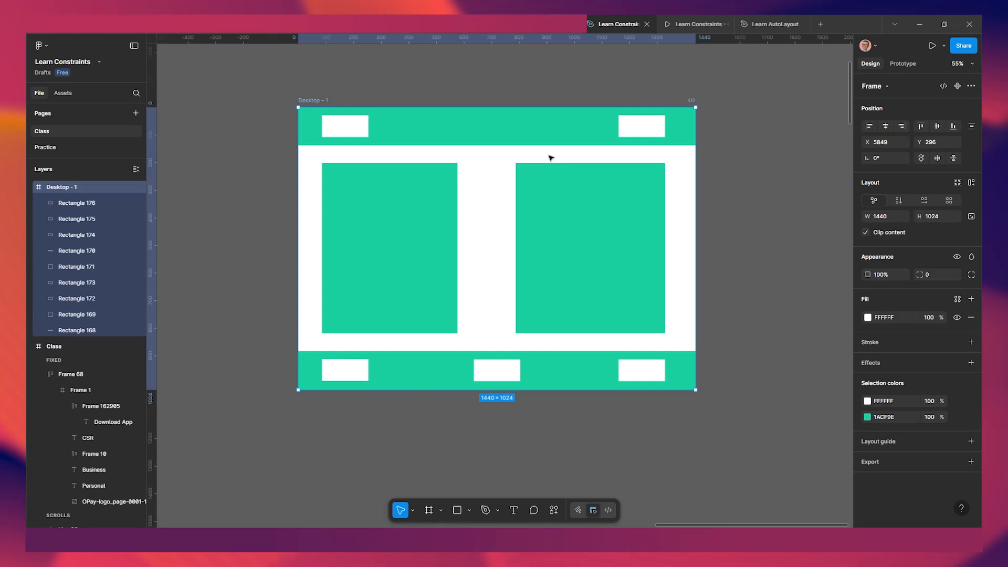
{"action": "scroll", "coordinate": [551, 158], "scroll_direction": "up", "scroll_amount": 2}
{"action": "scroll", "coordinate": [551, 158], "scroll_direction": "right", "scroll_amount": 2}
{"action": "left_click", "coordinate": [499, 219]}
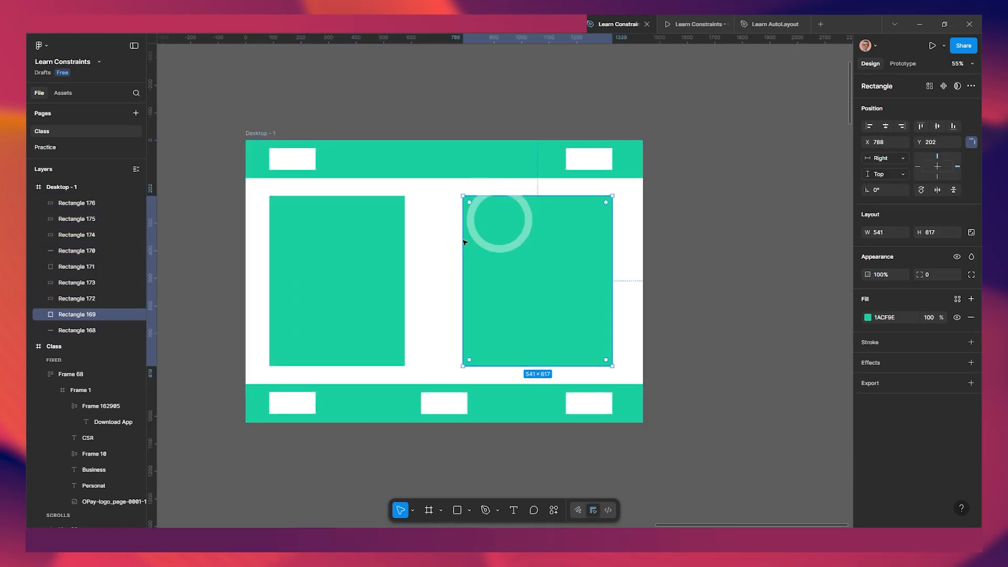
{"action": "left_click", "coordinate": [381, 274], "text": "shift"}
{"action": "scroll", "coordinate": [522, 245], "scroll_direction": "down", "scroll_amount": 2}
{"action": "scroll", "coordinate": [522, 245], "scroll_direction": "left", "scroll_amount": 1}
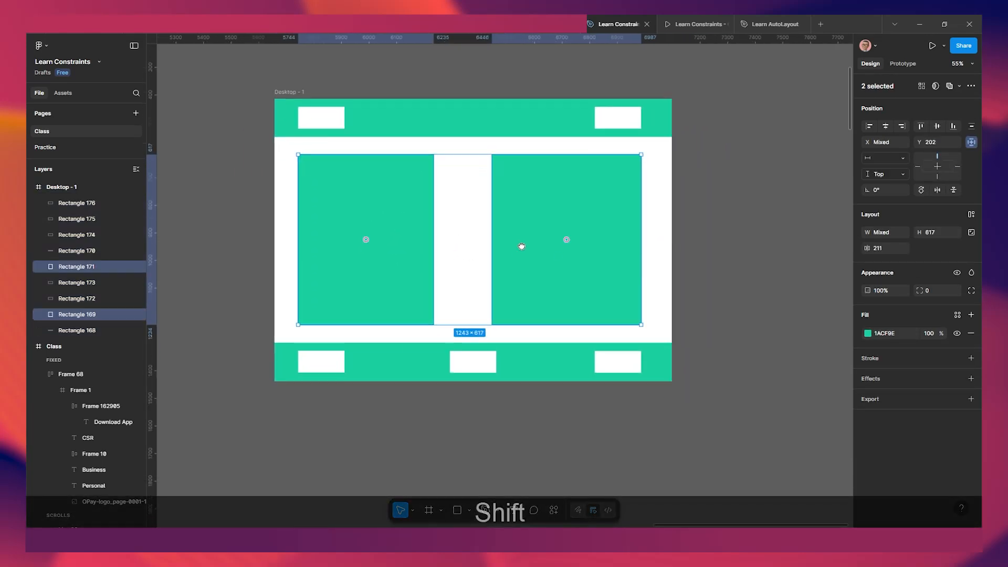
{"action": "left_click", "coordinate": [897, 162]}
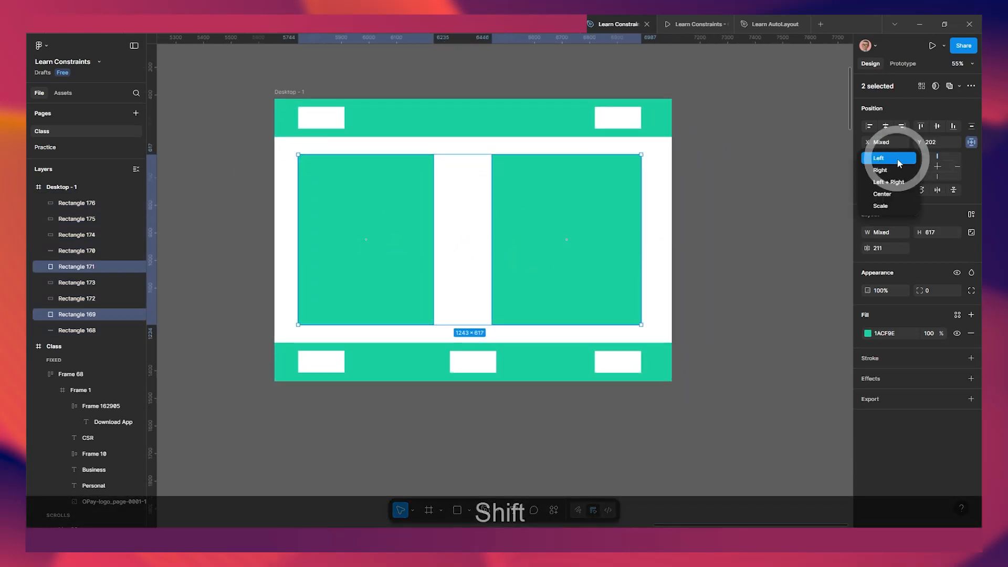
{"action": "left_click", "coordinate": [882, 194]}
Test the content rectangles' Center constraint by widening the desktop frame rightward to about 2307, then undo the resize.
{"action": "scroll", "coordinate": [653, 254], "scroll_direction": "down", "scroll_amount": 2}
{"action": "left_click", "coordinate": [664, 250]}
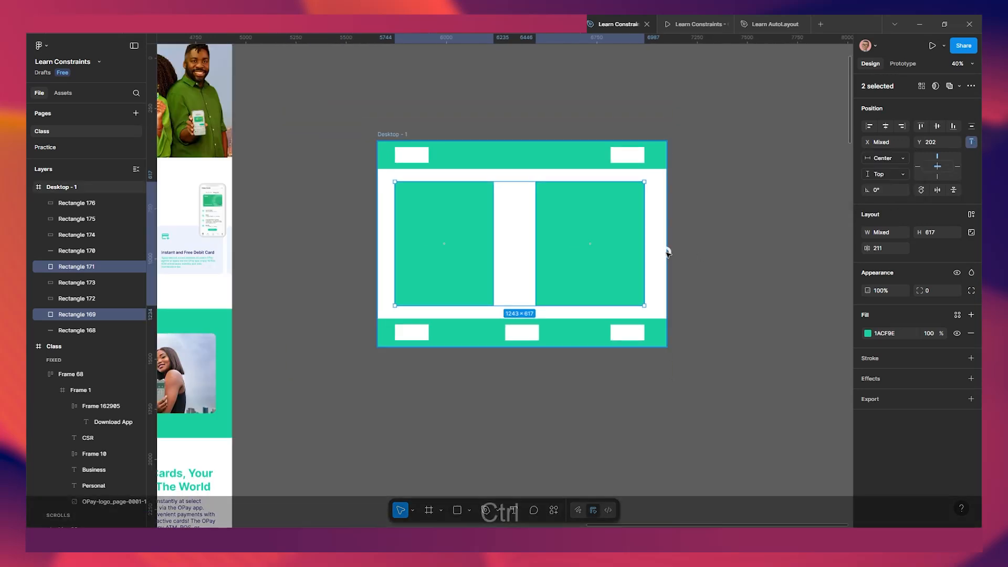
{"action": "left_click_drag", "start_coordinate": [670, 250], "coordinate": [796, 239]}
{"action": "left_click", "coordinate": [624, 234]}
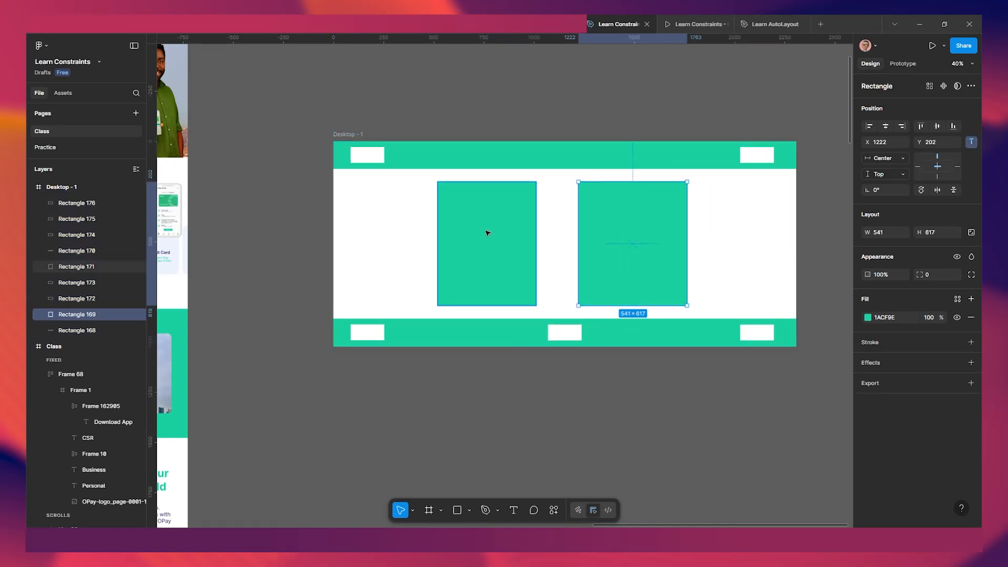
{"action": "key", "text": "ctrl+z"}
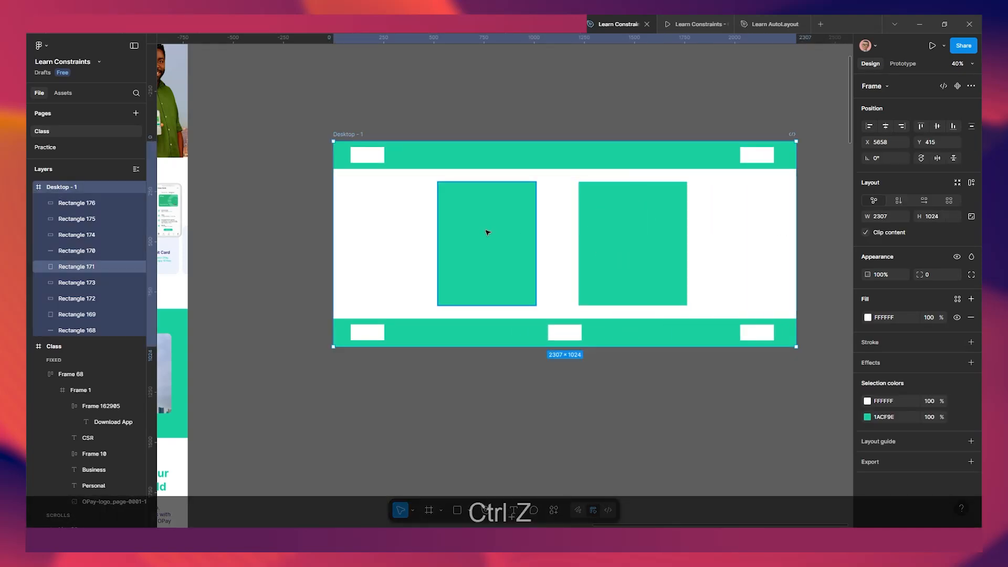
{"action": "key", "text": "ctrl+z"}
Set the horizontal constraint of the right green content rectangle back to Right.
{"action": "left_click", "coordinate": [650, 232]}
{"action": "left_click", "coordinate": [555, 235]}
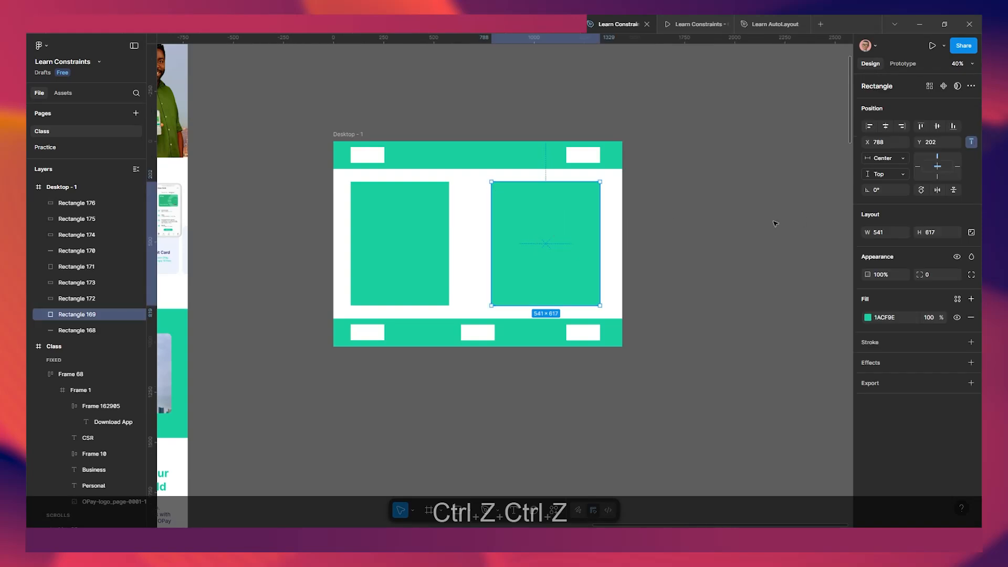
{"action": "left_click", "coordinate": [875, 163]}
{"action": "left_click", "coordinate": [879, 170]}
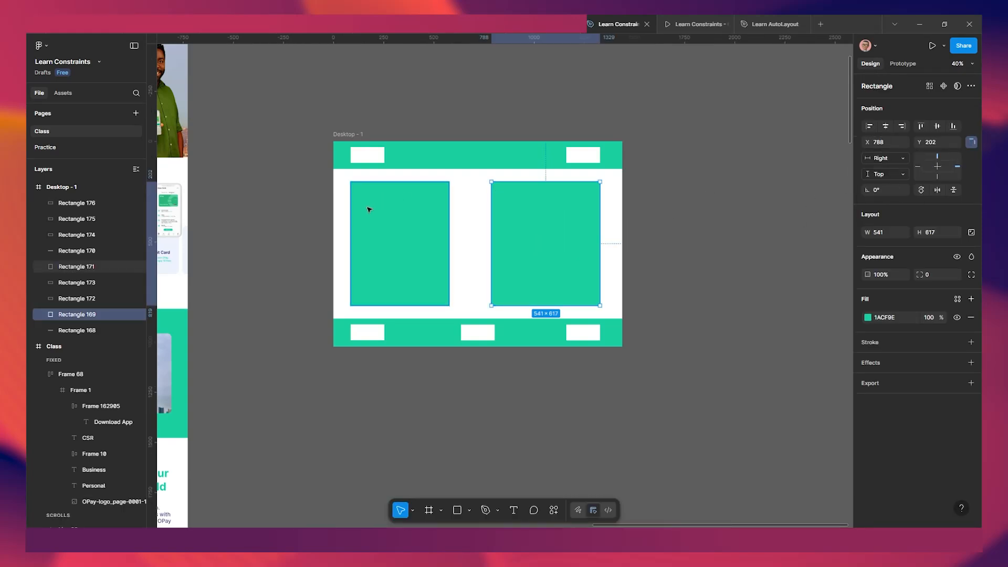
Set the horizontal constraint of the left green content rectangle back to Left.
{"action": "left_click", "coordinate": [378, 199]}
{"action": "left_click", "coordinate": [876, 162]}
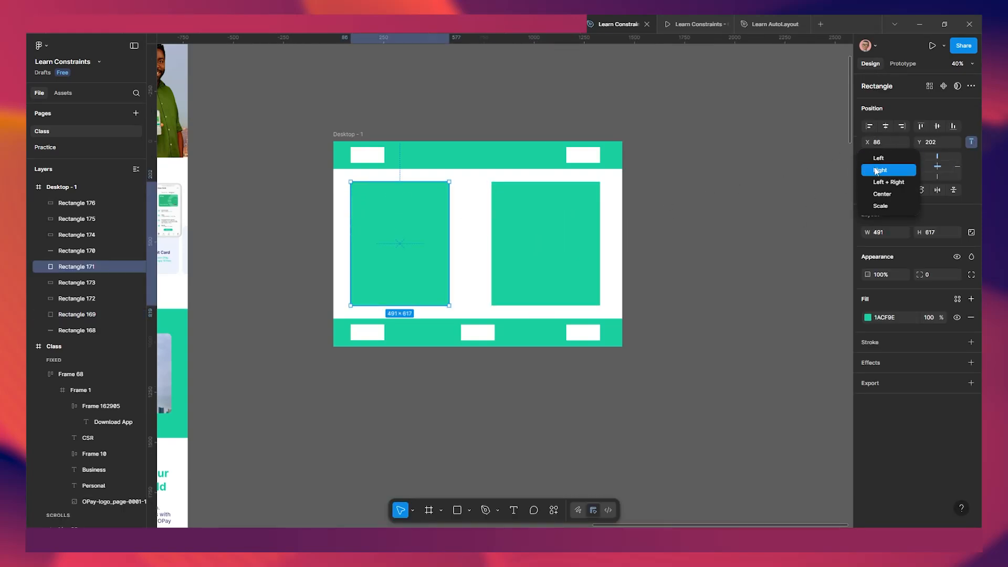
{"action": "left_click", "coordinate": [880, 167]}
{"action": "scroll", "coordinate": [446, 210], "scroll_direction": "up", "scroll_amount": 1}
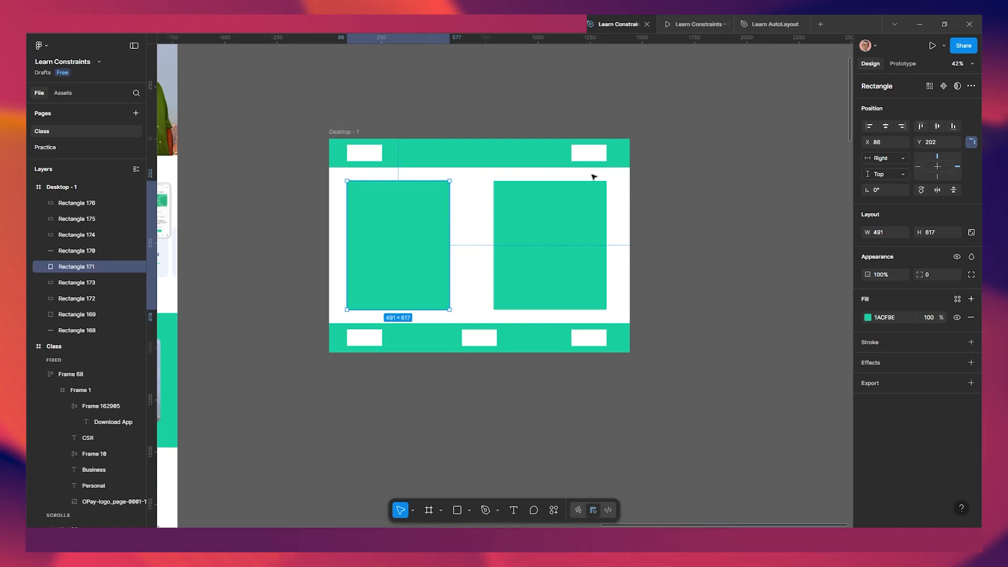
{"action": "left_click", "coordinate": [898, 159]}
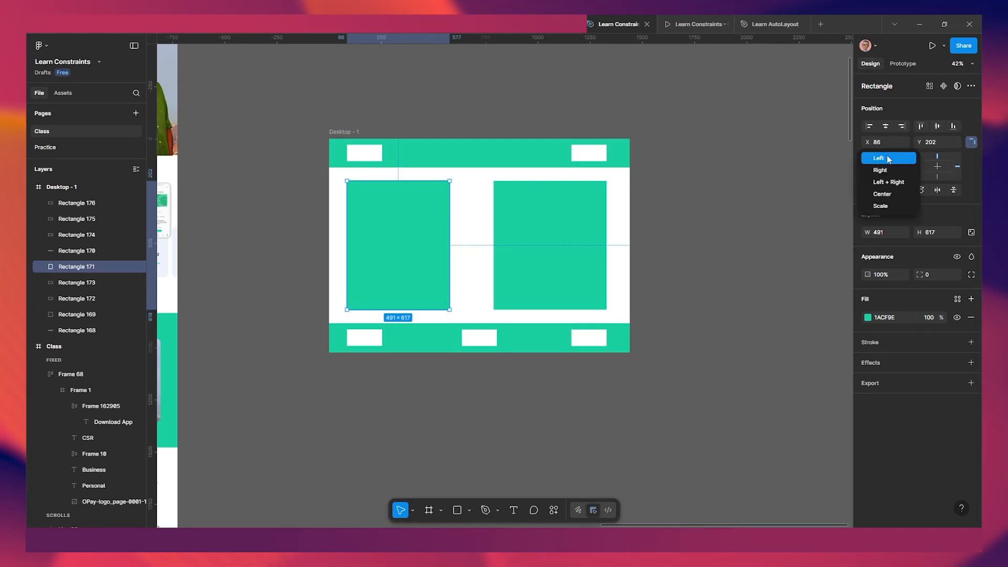
{"action": "left_click", "coordinate": [887, 150]}
{"action": "key", "text": "Escape"}
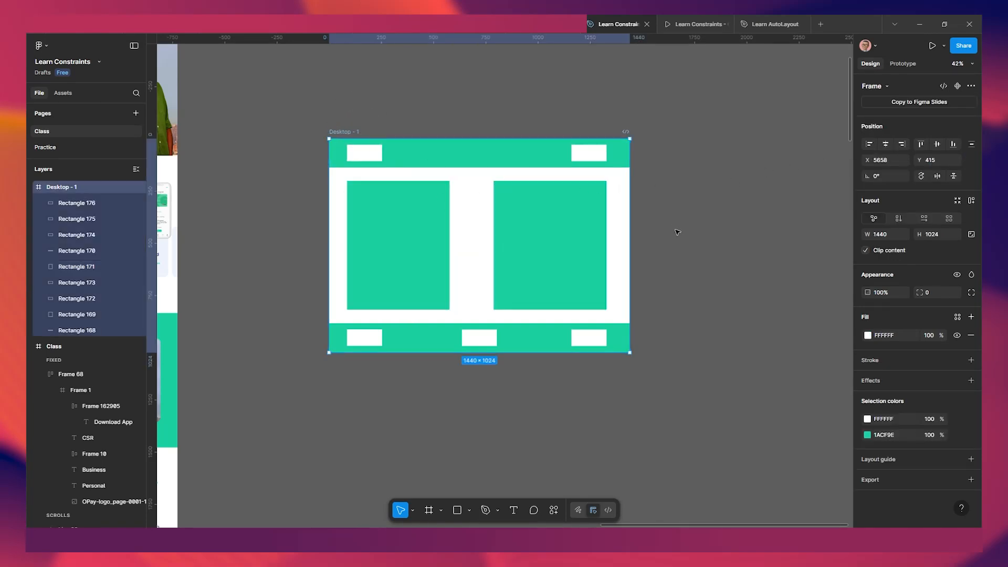
Test the layout by widening the desktop frame to about 1896 and extending its height to about 1457, then undo both resizes.
{"action": "left_click_drag", "start_coordinate": [675, 234], "coordinate": [727, 232]}
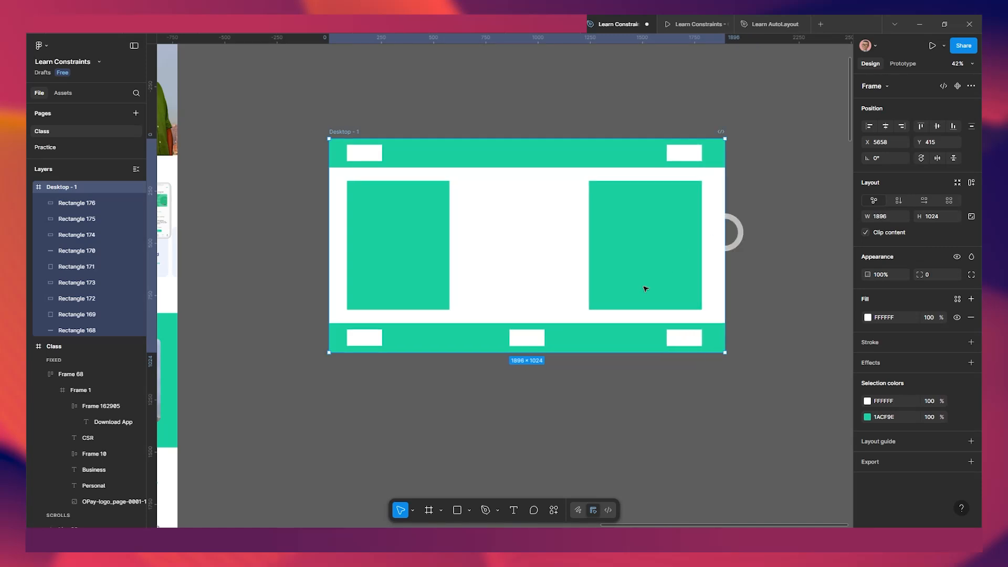
{"action": "scroll", "coordinate": [644, 288], "scroll_direction": "down", "scroll_amount": 2}
{"action": "key", "text": "ctrl"}
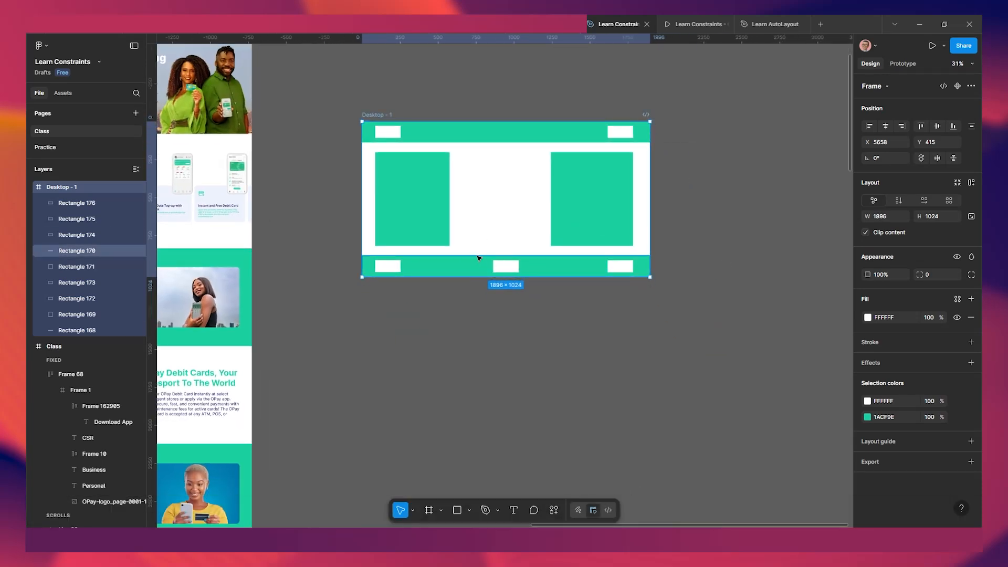
{"action": "left_click_drag", "start_coordinate": [475, 273], "coordinate": [473, 342]}
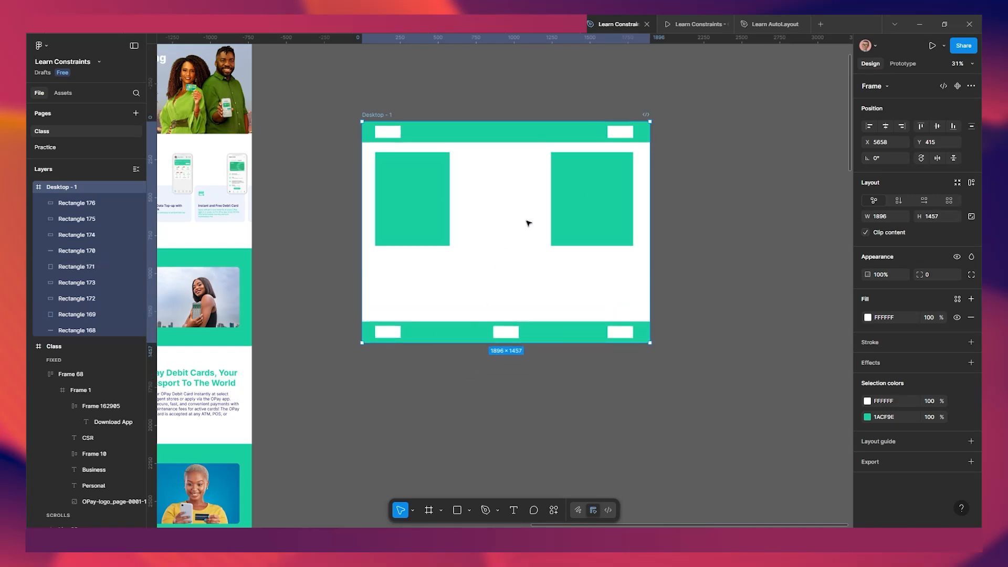
{"action": "key", "text": "ctrl"}
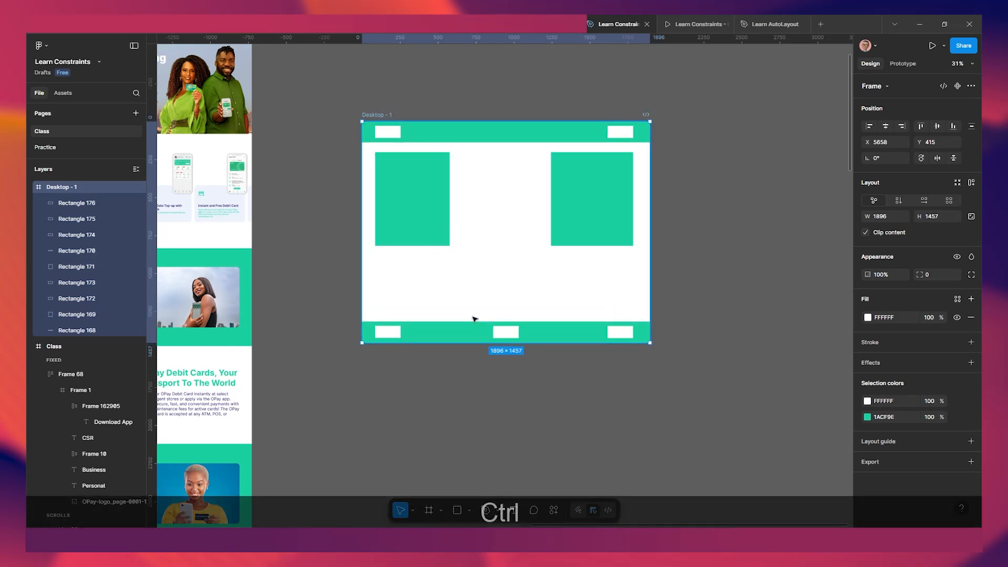
{"action": "key", "text": "ctrl+z"}
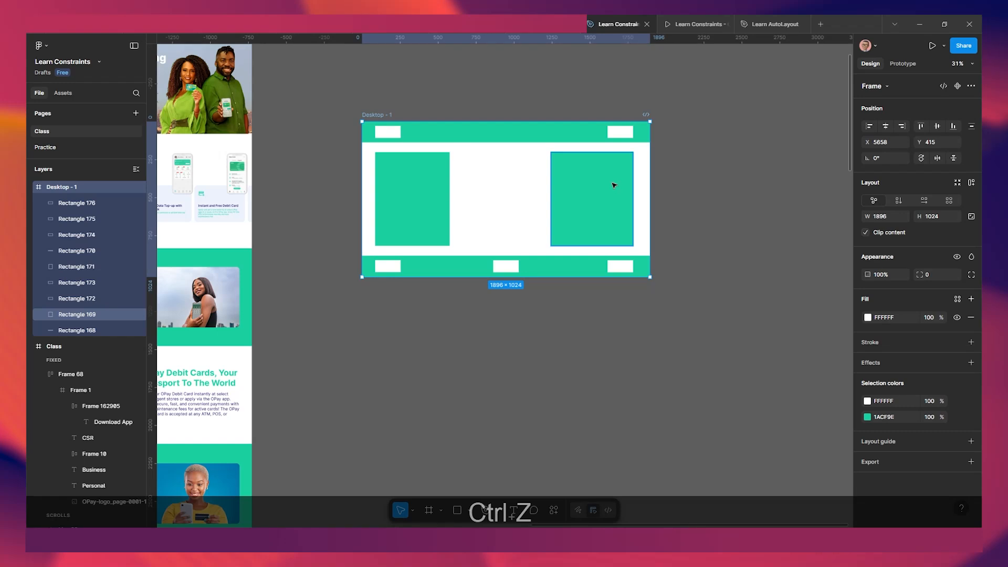
{"action": "key", "text": "ctrl+z"}
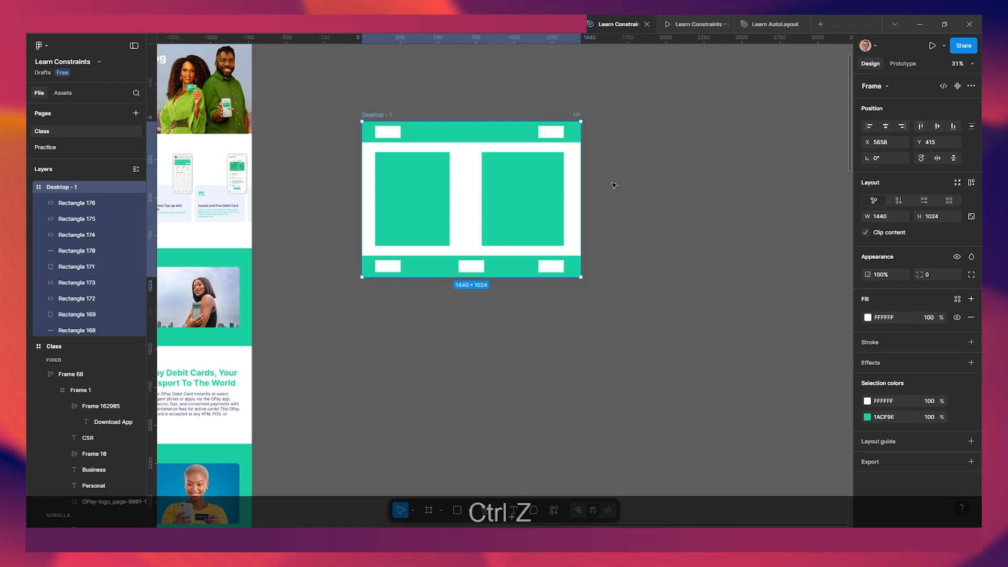
Set the vertical constraint of both green content rectangles to Top + Bottom, then select their parent desktop frame.
{"action": "left_click", "coordinate": [509, 208]}
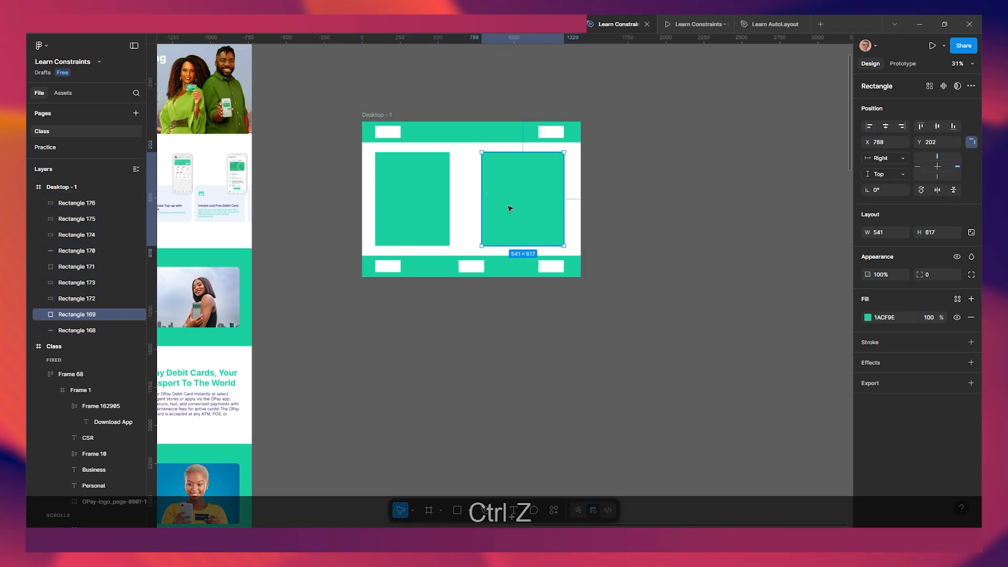
{"action": "left_click", "coordinate": [420, 201], "text": "shift"}
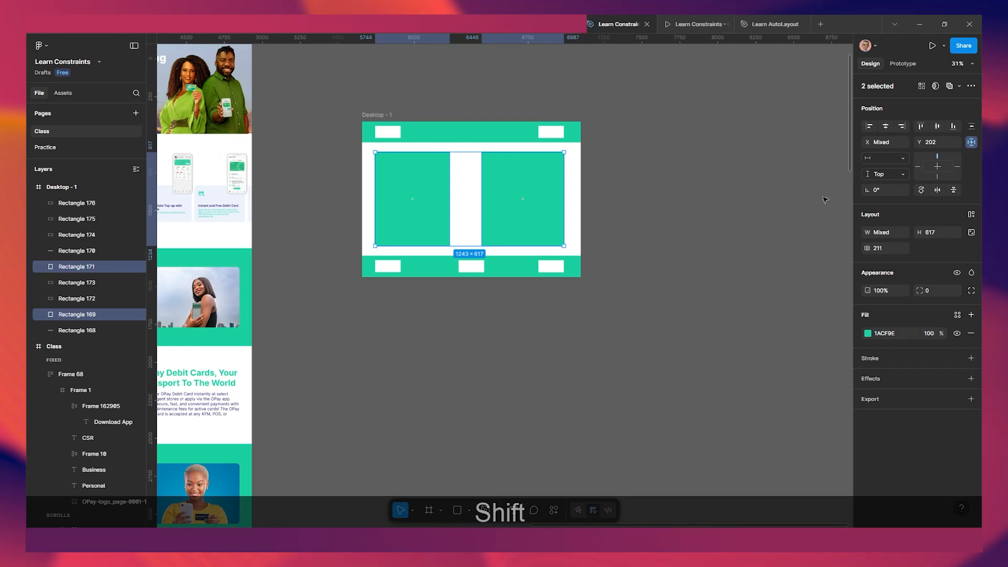
{"action": "left_click", "coordinate": [904, 176]}
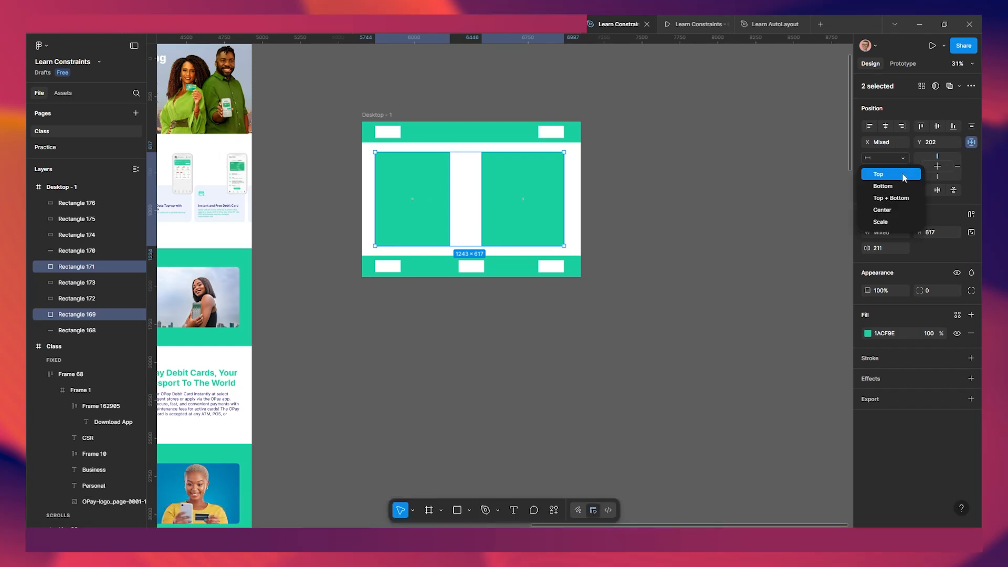
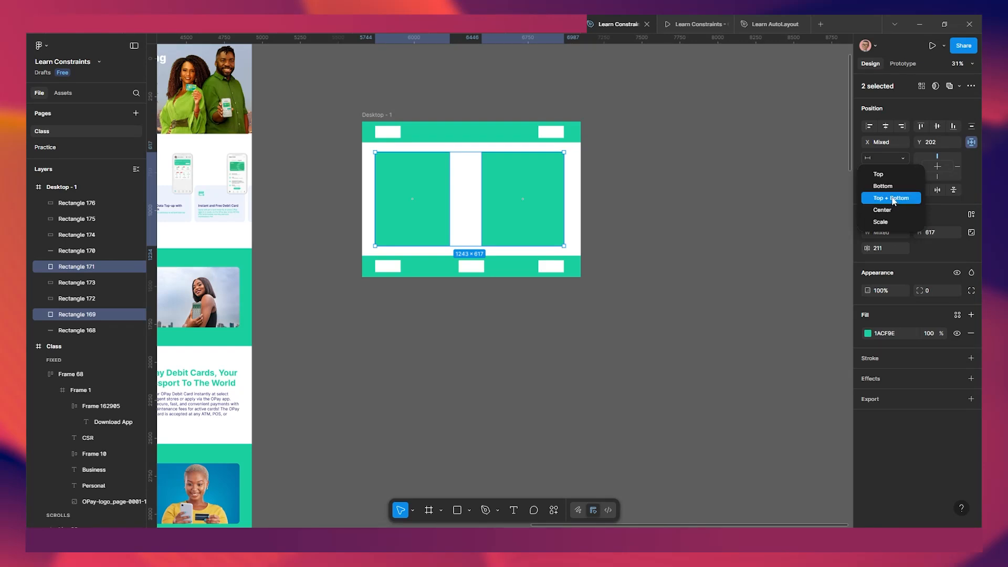
{"action": "left_click", "coordinate": [892, 198]}
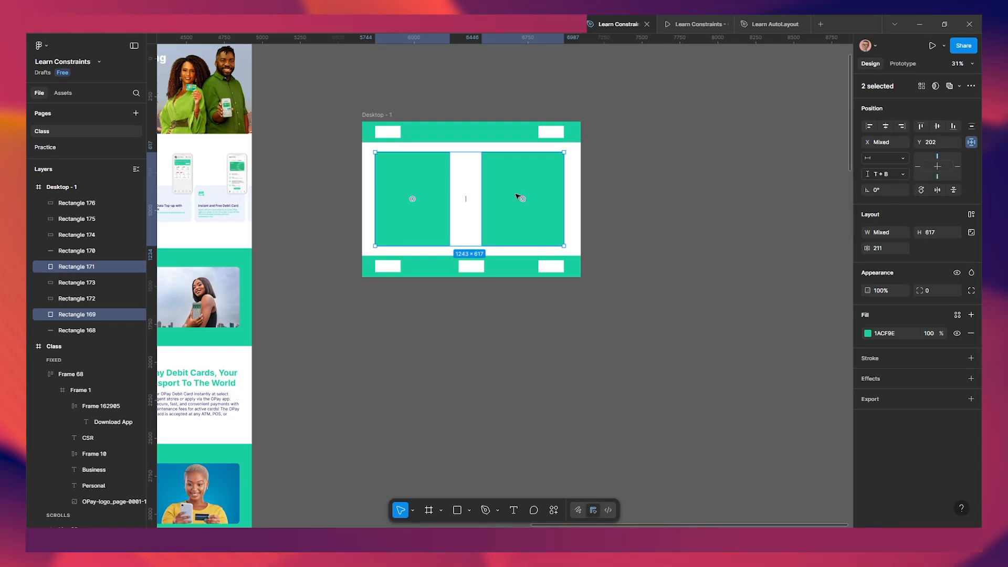
{"action": "key", "text": "Escape"}
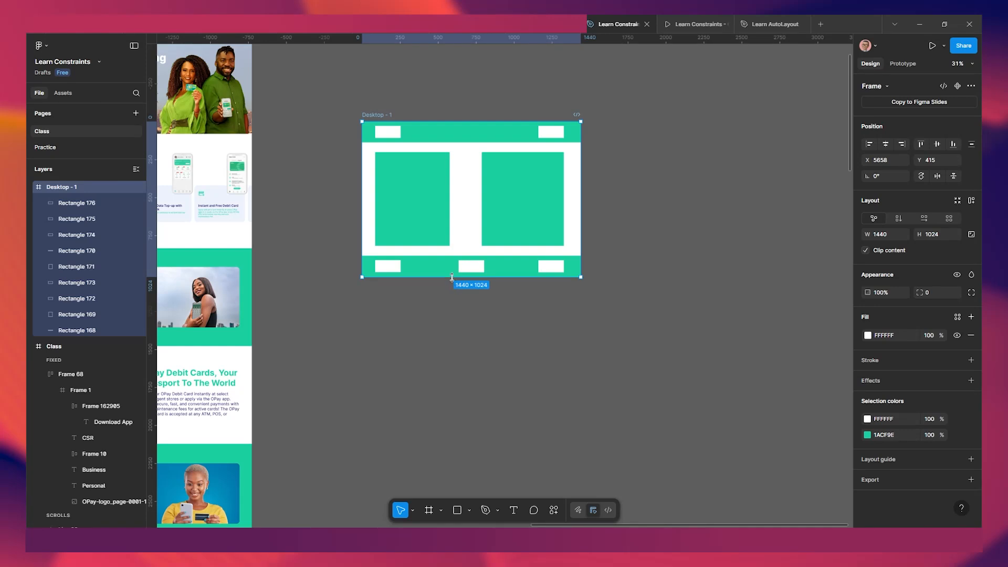
Test the desktop frame's vertical resizing by extending its lower edge to a height of 1860 and its upper edge to 1400, undoing each resize.
{"action": "left_click_drag", "start_coordinate": [451, 276], "coordinate": [454, 402]}
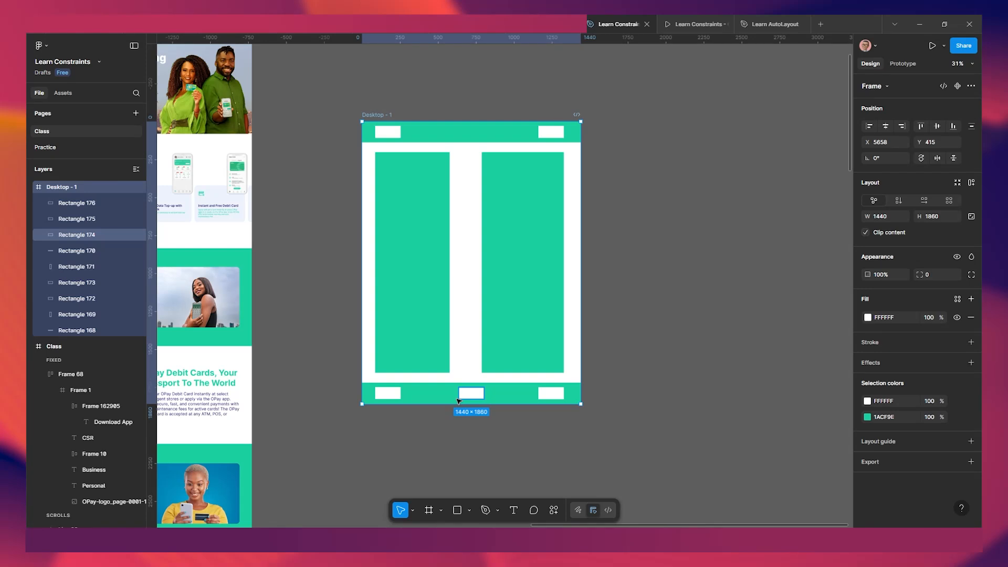
{"action": "key", "text": "ctrl+z"}
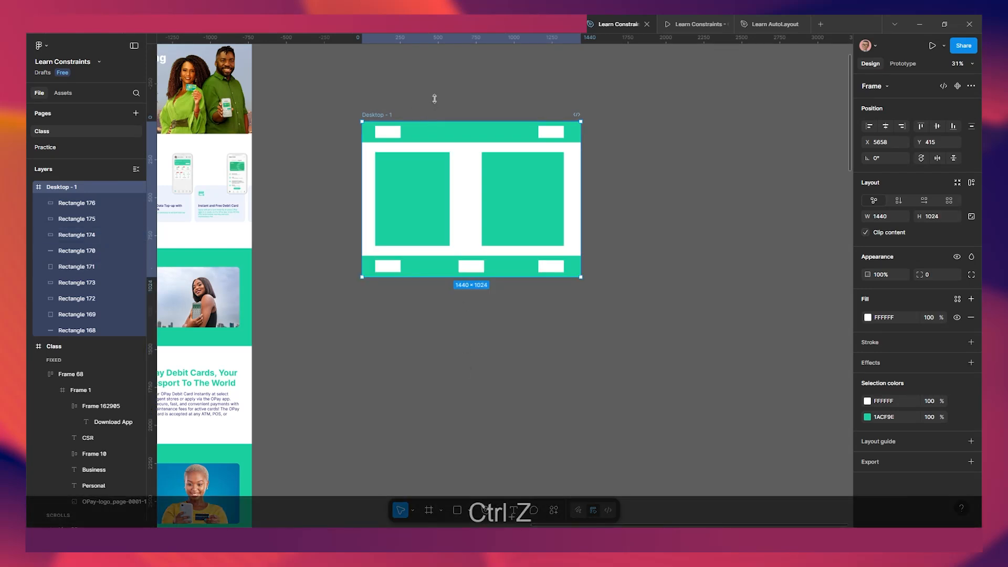
{"action": "left_click_drag", "start_coordinate": [434, 99], "coordinate": [435, 64]}
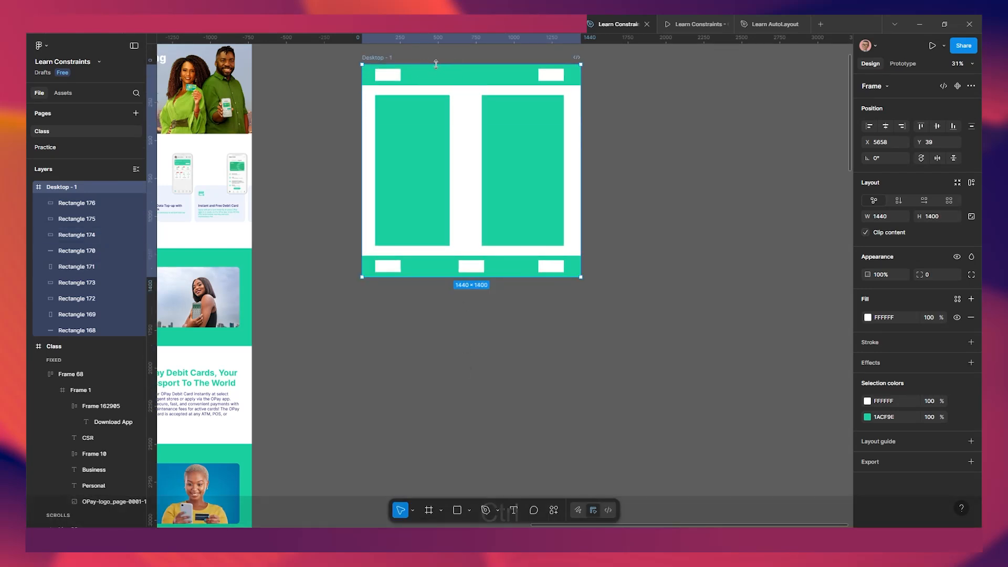
{"action": "key", "text": "ctrl+z"}
{"action": "scroll", "coordinate": [515, 180], "scroll_direction": "up", "scroll_amount": 1}
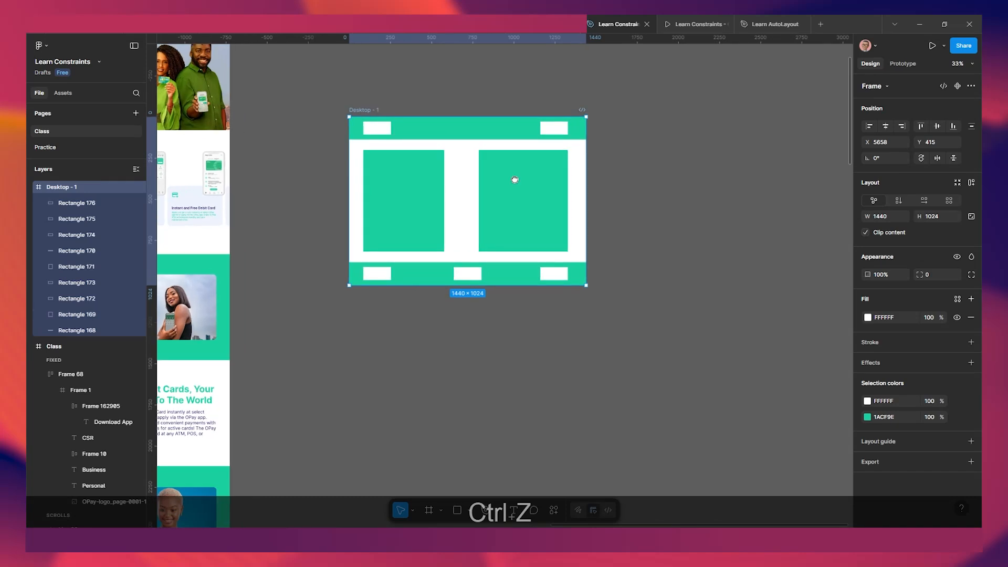
Set the vertical constraint of both green content rectangles to Top.
{"action": "left_click", "coordinate": [479, 191]}
{"action": "left_click", "coordinate": [401, 181]}
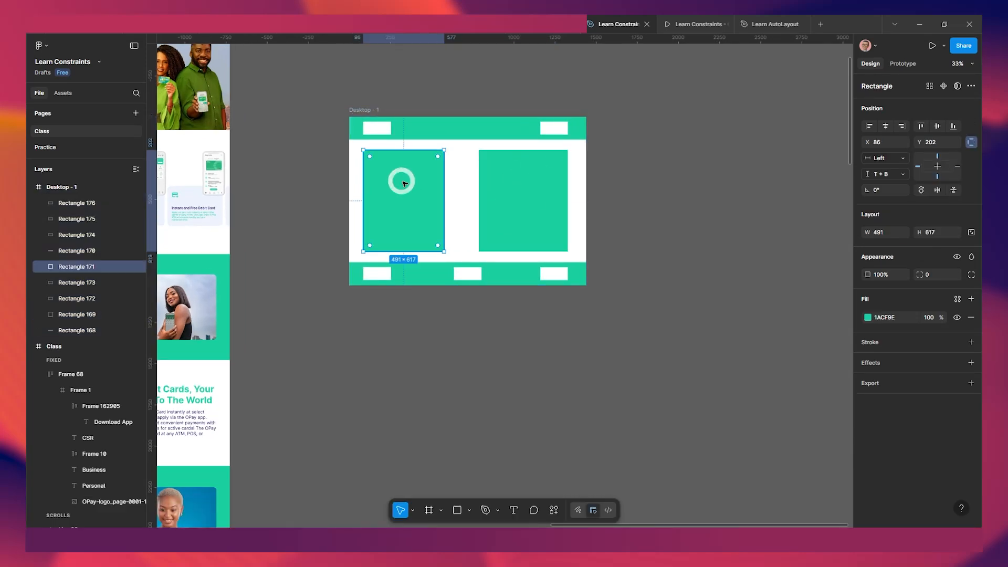
{"action": "left_click", "coordinate": [506, 181], "text": "shift"}
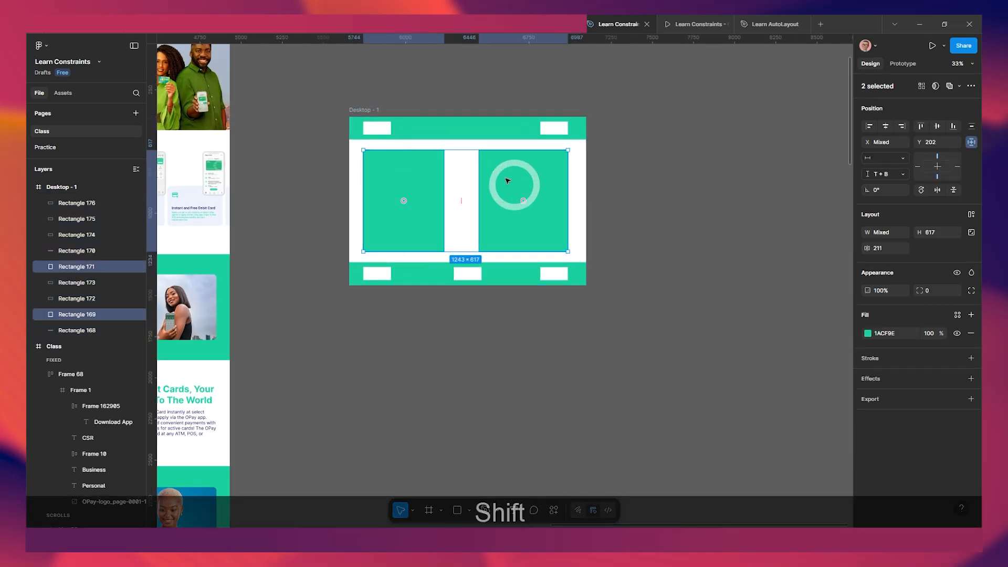
{"action": "left_click", "coordinate": [889, 174]}
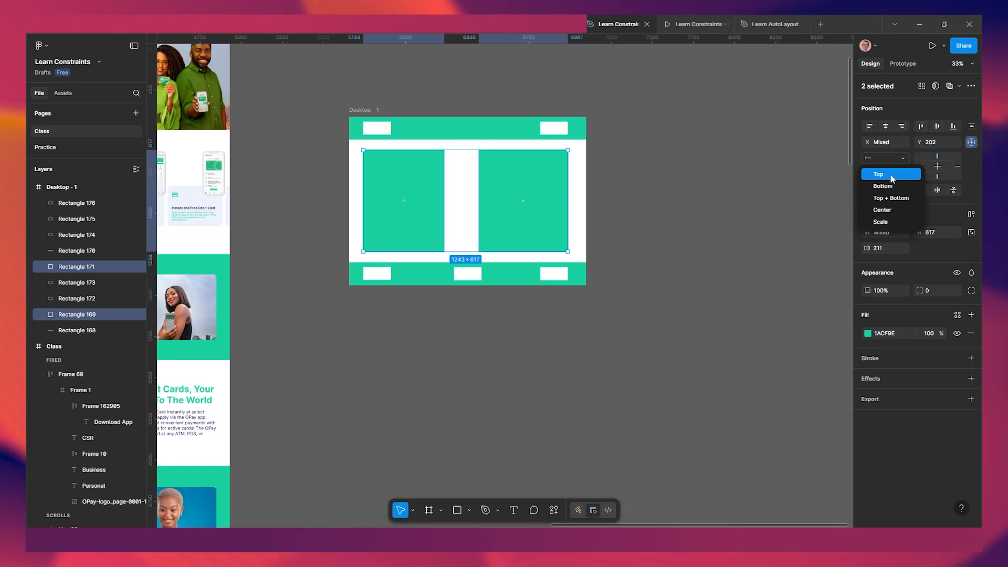
{"action": "left_click", "coordinate": [891, 175]}
{"action": "key", "text": "Escape"}
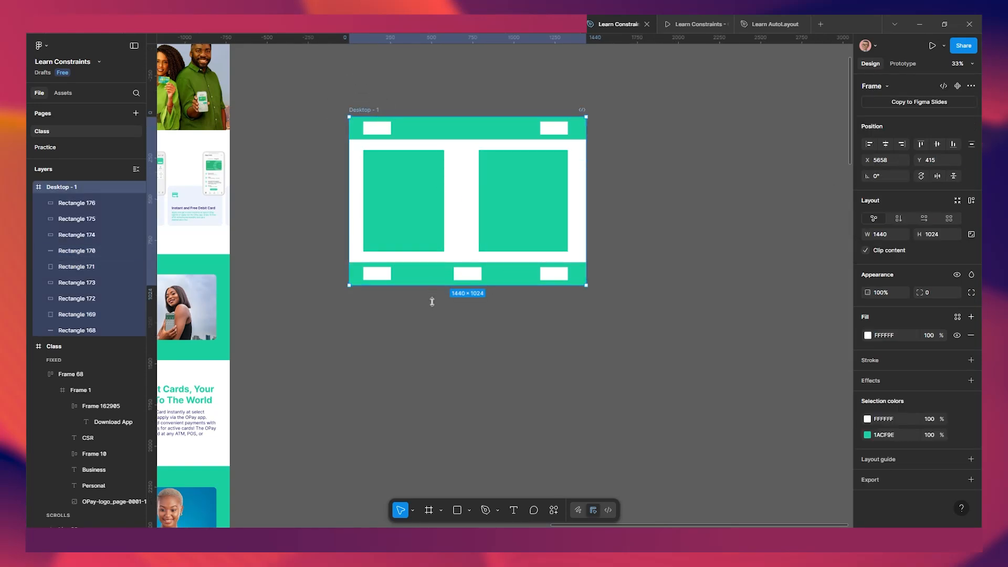
Extend the desktop frame's height to about 1848 and duplicate both green content rectangles as a second row below the first.
{"action": "left_click_drag", "start_coordinate": [432, 302], "coordinate": [420, 422]}
{"action": "left_click", "coordinate": [508, 286]}
{"action": "left_click", "coordinate": [533, 214]}
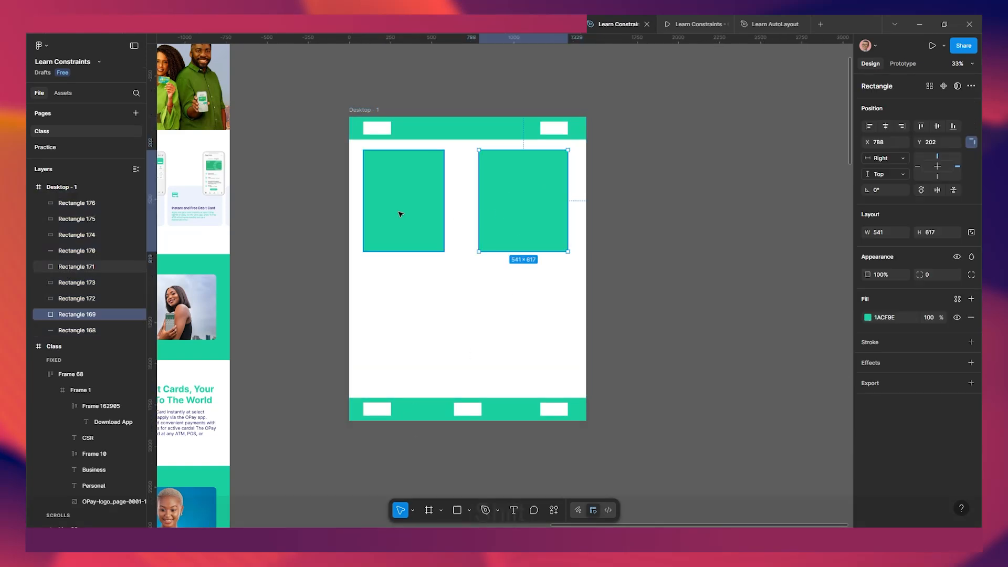
{"action": "left_click", "coordinate": [401, 214], "text": "shift"}
{"action": "left_click_drag", "start_coordinate": [509, 213], "coordinate": [555, 271]}
{"action": "left_click", "coordinate": [468, 329], "text": "ctrl"}
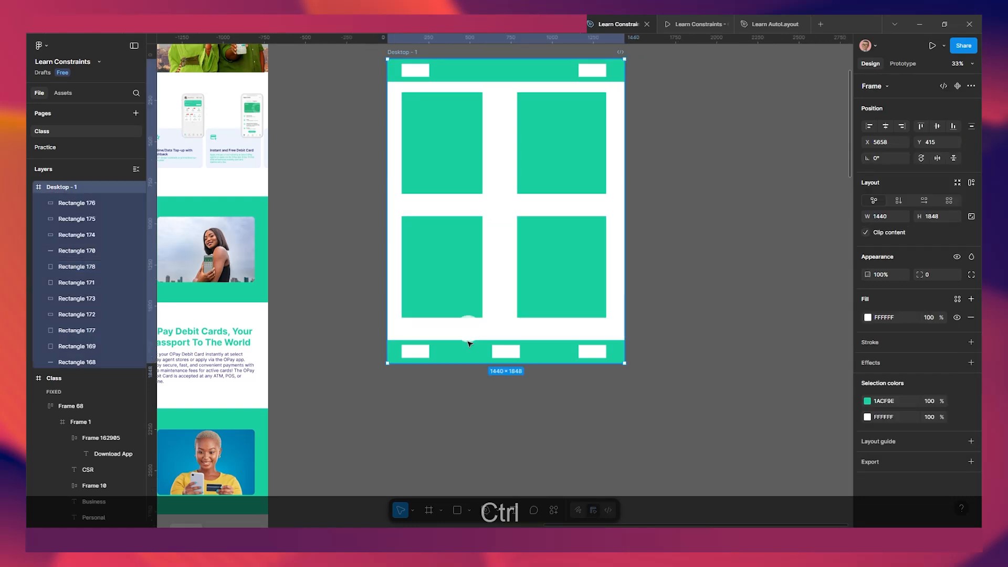
Try another frame resize, then undo it along with the duplicated row of rectangles and the frame's height extension.
{"action": "left_click_drag", "start_coordinate": [467, 276], "coordinate": [440, 326]}
{"action": "key", "text": "ctrl+z"}
{"action": "scroll", "coordinate": [452, 326], "scroll_direction": "down", "scroll_amount": 1}
{"action": "scroll", "coordinate": [431, 286], "scroll_direction": "down", "scroll_amount": 2}
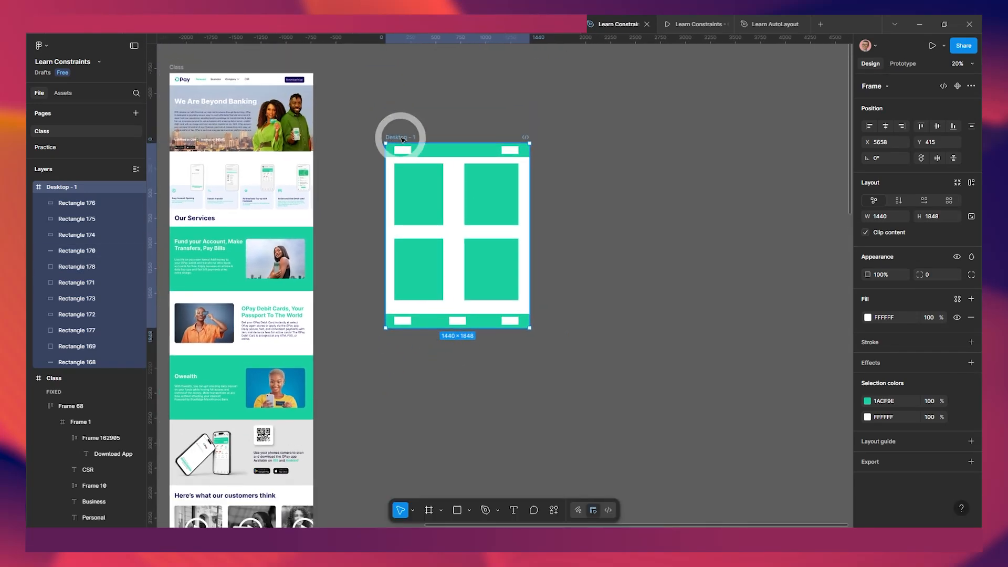
{"action": "scroll", "coordinate": [407, 153], "scroll_direction": "down", "scroll_amount": 1}
{"action": "key", "text": "ctrl+z"}
{"action": "key", "text": "ctrl+z"}
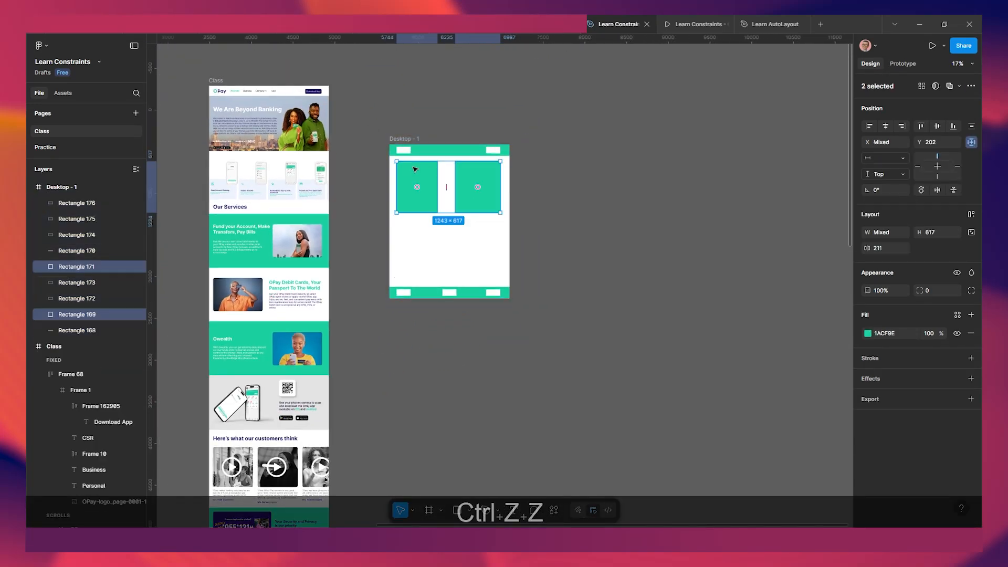
{"action": "key", "text": "ctrl+z"}
{"action": "key", "text": "ctrl+z"}
{"action": "key", "text": "ctrl+z"}
{"action": "key", "text": "ctrl+z"}
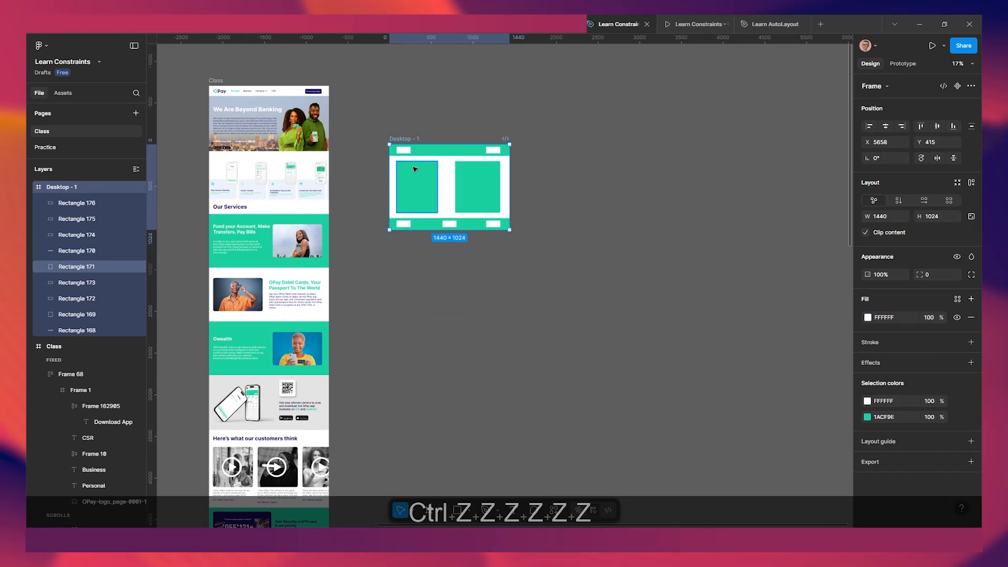
Duplicate the Desktop - 1 frame and place the copy below the original.
{"action": "scroll", "coordinate": [412, 171], "scroll_direction": "up", "scroll_amount": 2}
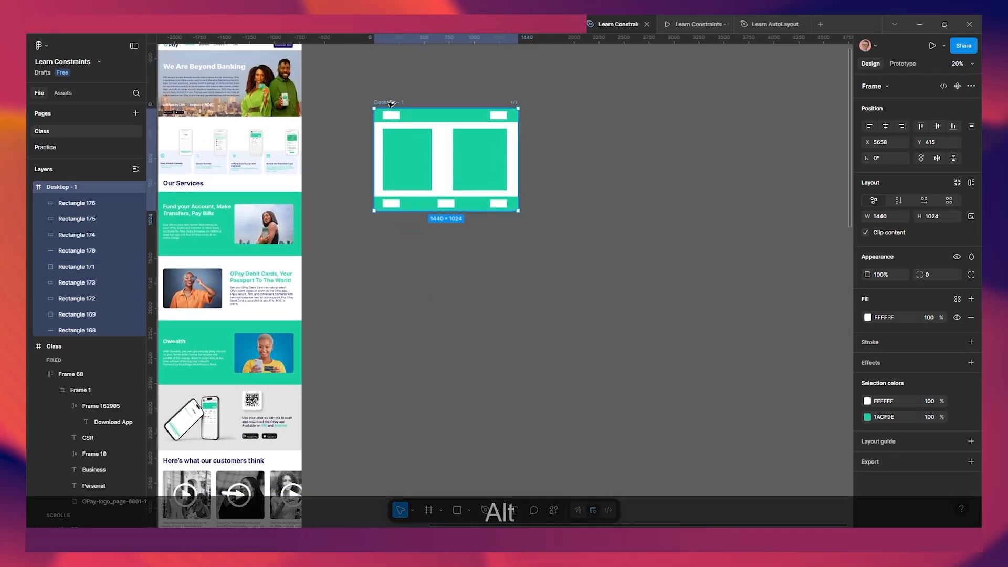
{"action": "left_click_drag", "start_coordinate": [390, 103], "coordinate": [406, 253]}
{"action": "scroll", "coordinate": [439, 274], "scroll_direction": "up", "scroll_amount": 5}
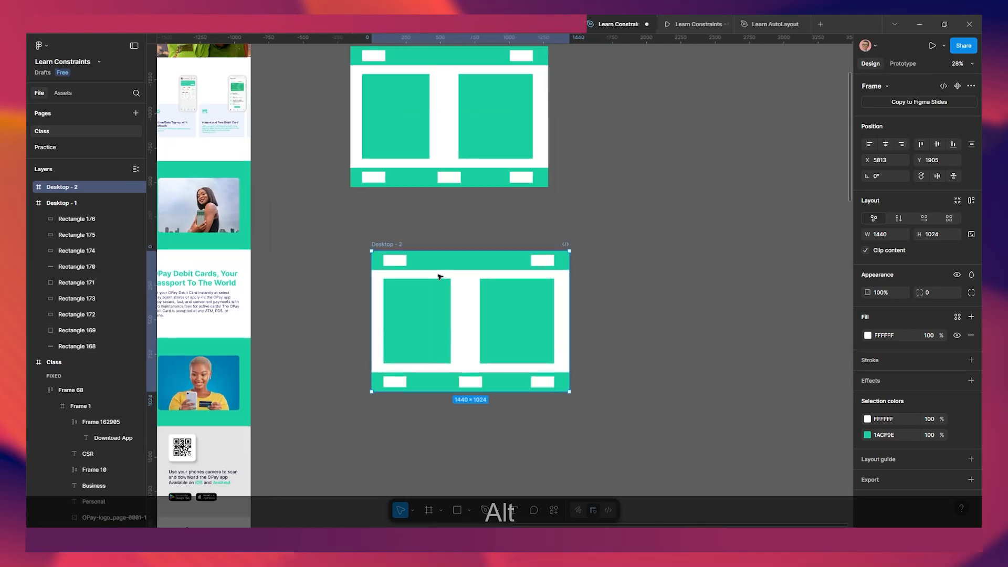
Duplicate the copied frame's right white header rectangle and place the duplicate beside the left one at about X 332.
{"action": "left_click", "coordinate": [596, 229]}
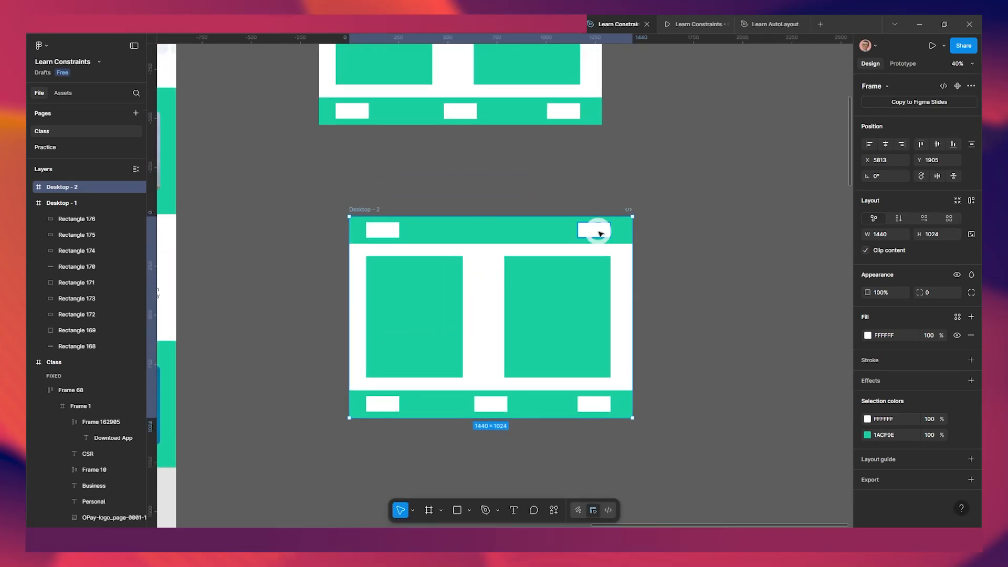
{"action": "left_click_drag", "start_coordinate": [594, 229], "coordinate": [435, 239]}
{"action": "scroll", "coordinate": [493, 273], "scroll_direction": "down", "scroll_amount": 3}
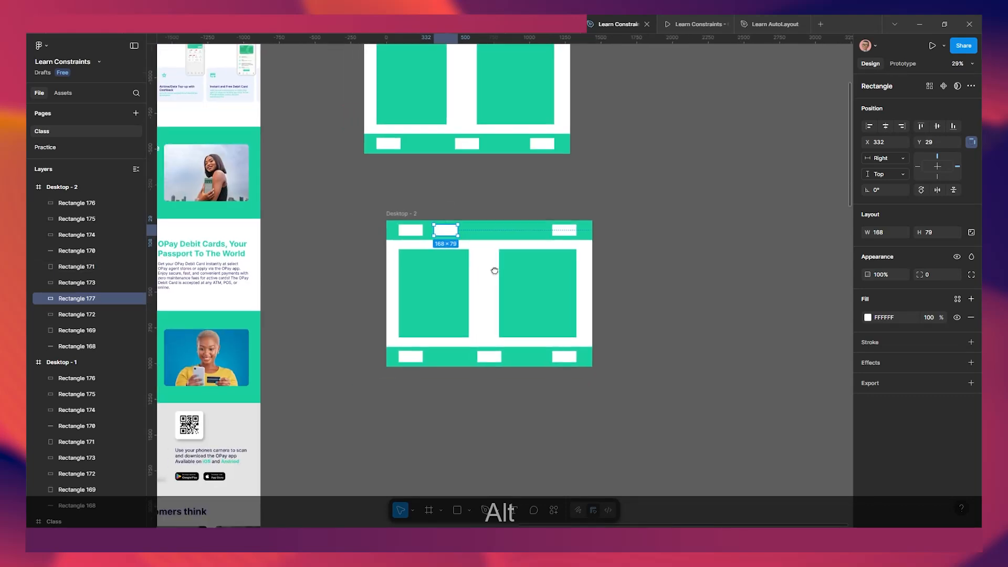
{"action": "scroll", "coordinate": [549, 262], "scroll_direction": "up", "scroll_amount": 2}
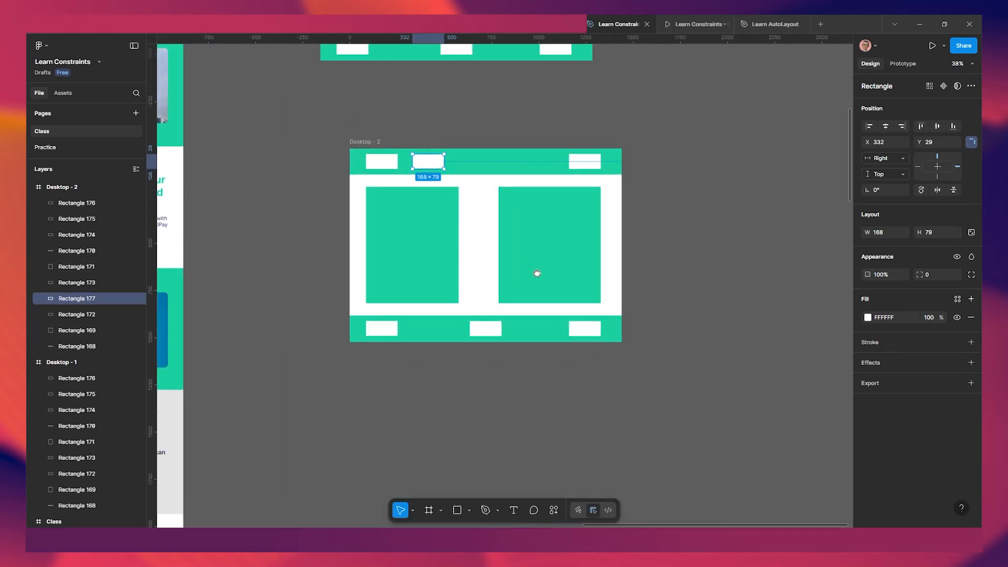
Narrow the left content rectangle to about 302 and the right to about 327, and duplicate the left one into the middle at X 544.
{"action": "left_click", "coordinate": [511, 249]}
{"action": "left_click_drag", "start_coordinate": [500, 243], "coordinate": [538, 244]}
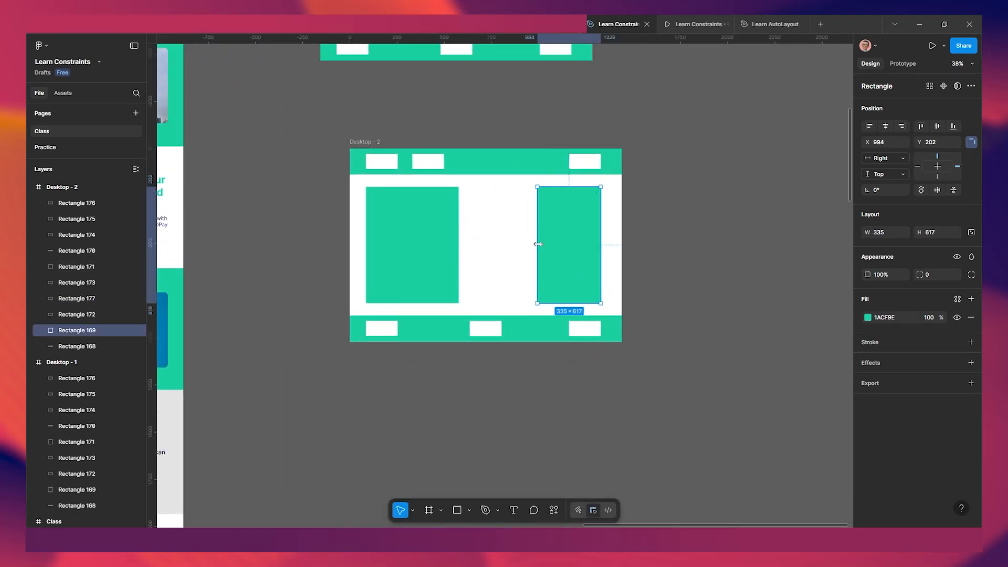
{"action": "left_click", "coordinate": [456, 247]}
{"action": "left_click_drag", "start_coordinate": [459, 237], "coordinate": [485, 236]}
{"action": "scroll", "coordinate": [494, 267], "scroll_direction": "down", "scroll_amount": 3}
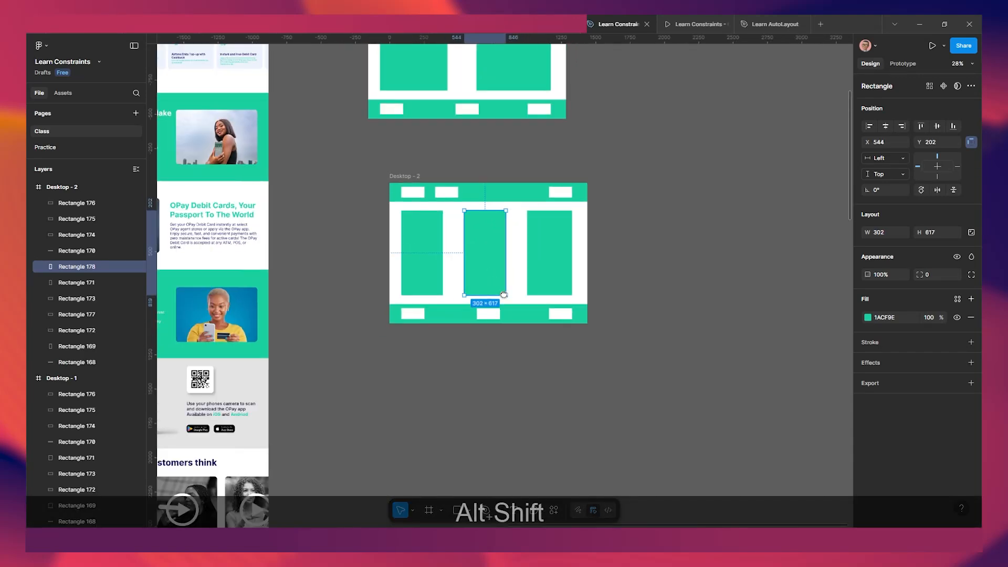
{"action": "scroll", "coordinate": [503, 266], "scroll_direction": "down", "scroll_amount": 1}
{"action": "scroll", "coordinate": [503, 267], "scroll_direction": "up", "scroll_amount": 2}
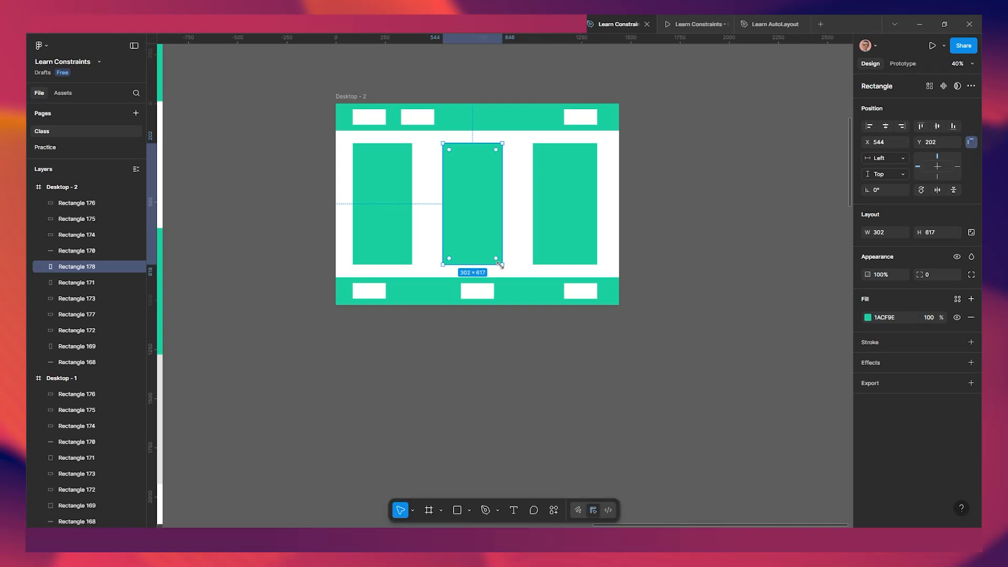
Test the three-column layout by widening the Desktop - 2 frame from its right edge, then undo the resize.
{"action": "left_click", "coordinate": [359, 98]}
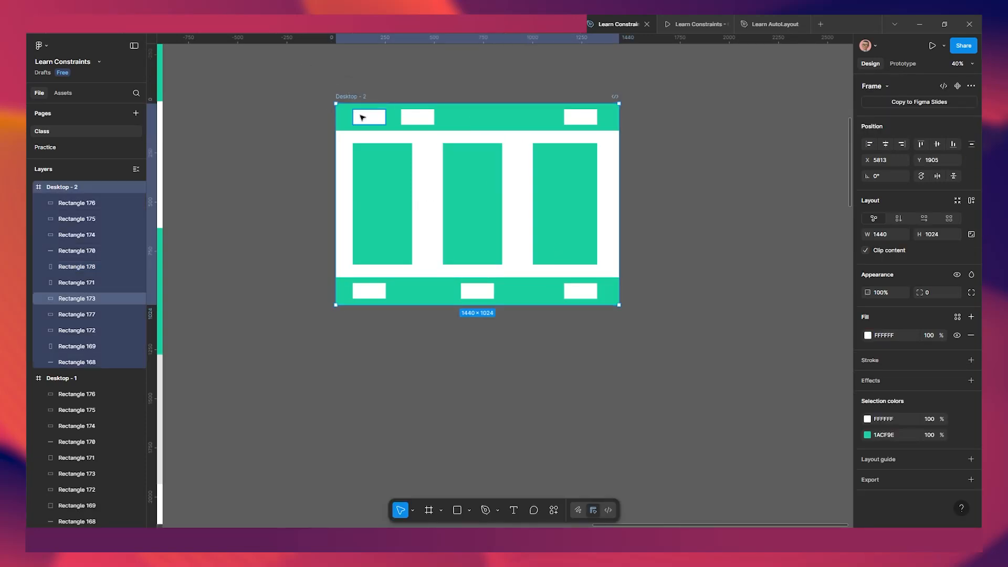
{"action": "left_click_drag", "start_coordinate": [620, 180], "coordinate": [776, 183]}
{"action": "key", "text": "ctrl+z"}
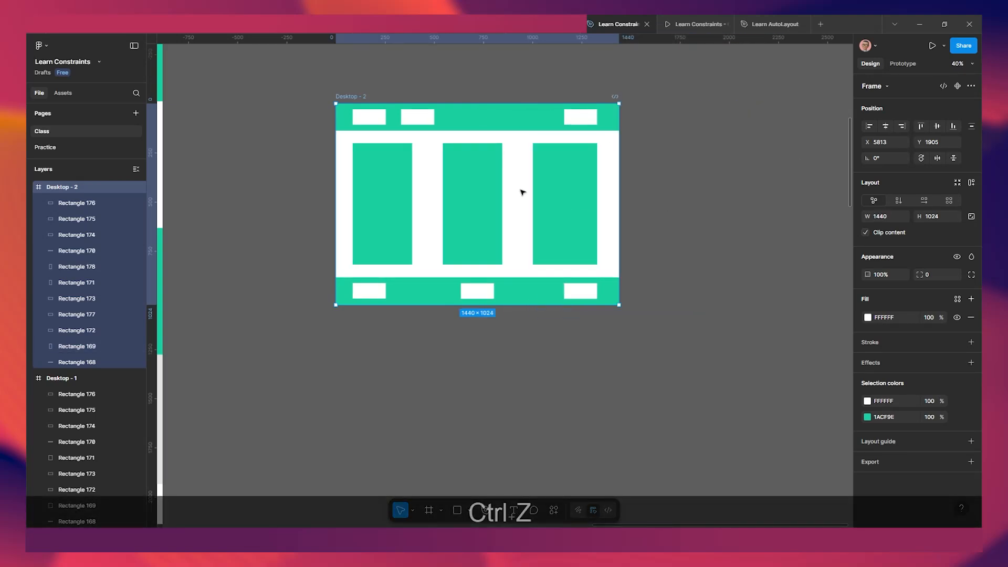
Set the horizontal constraint of the second white header rectangle in Desktop - 2 to Left.
{"action": "left_click", "coordinate": [428, 118]}
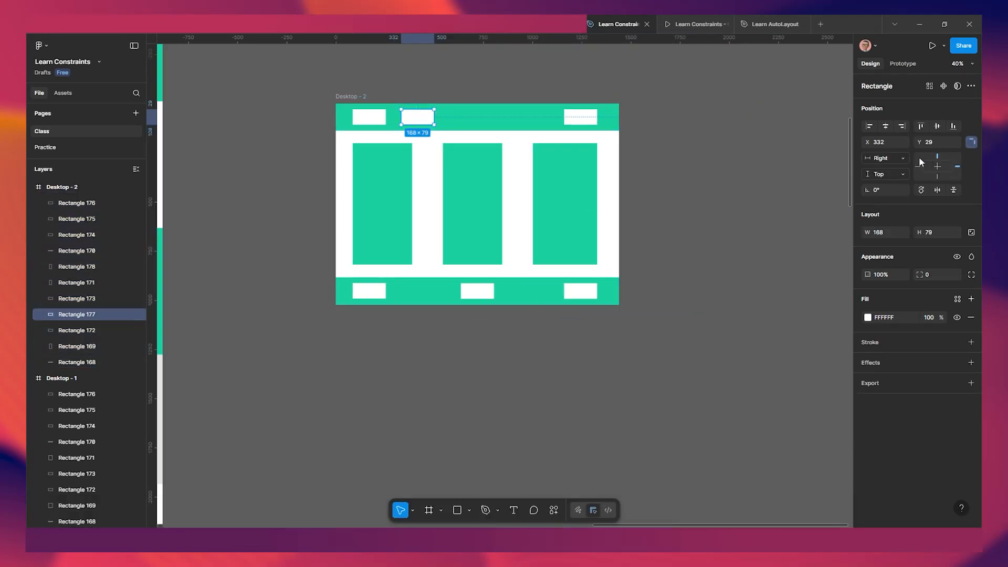
{"action": "left_click", "coordinate": [888, 161]}
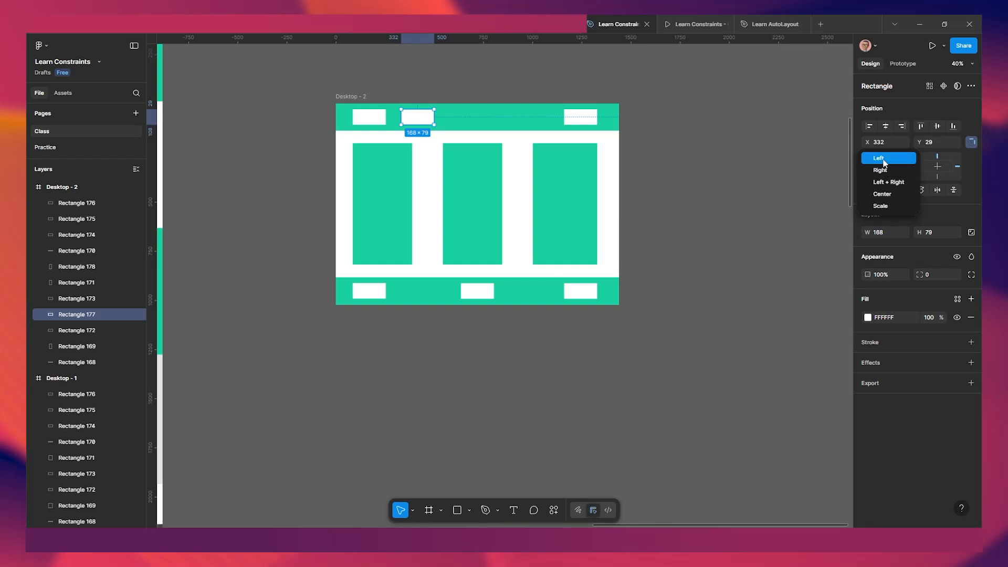
{"action": "left_click", "coordinate": [883, 156]}
Widen the Desktop - 2 frame again to test the header rectangle's Left constraint, then undo the resize.
{"action": "left_click", "coordinate": [352, 96]}
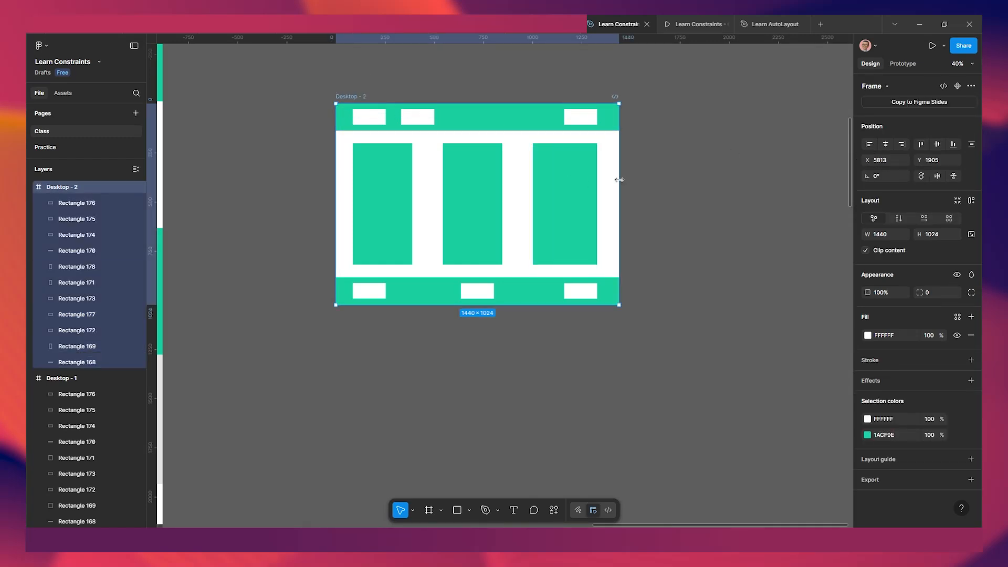
{"action": "left_click_drag", "start_coordinate": [618, 179], "coordinate": [749, 180]}
{"action": "key", "text": "ctrl+z"}
Check the outer content rectangles' constraints, then set the middle content rectangle's horizontal constraint to Scale.
{"action": "scroll", "coordinate": [439, 187], "scroll_direction": "up", "scroll_amount": 1}
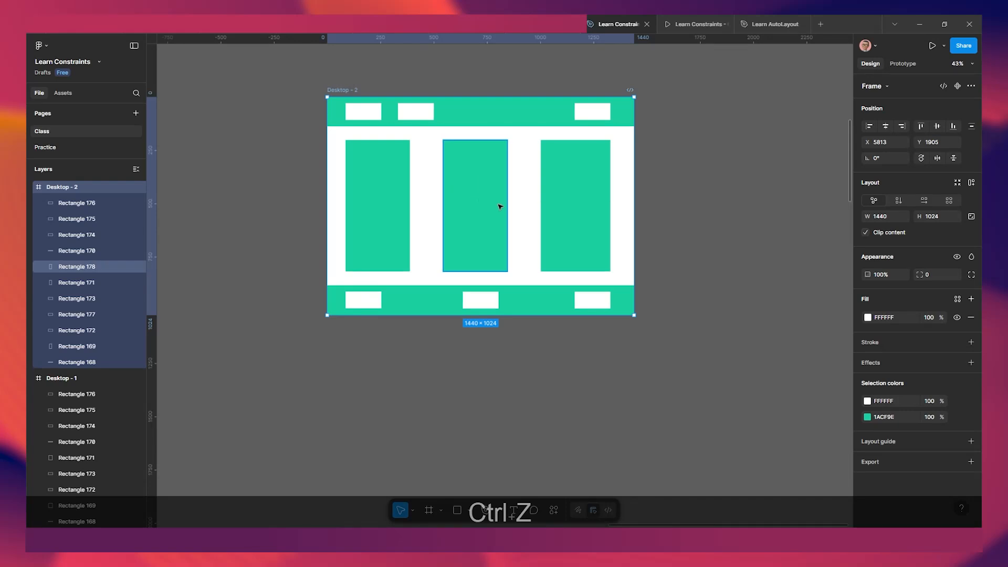
{"action": "left_click", "coordinate": [598, 192]}
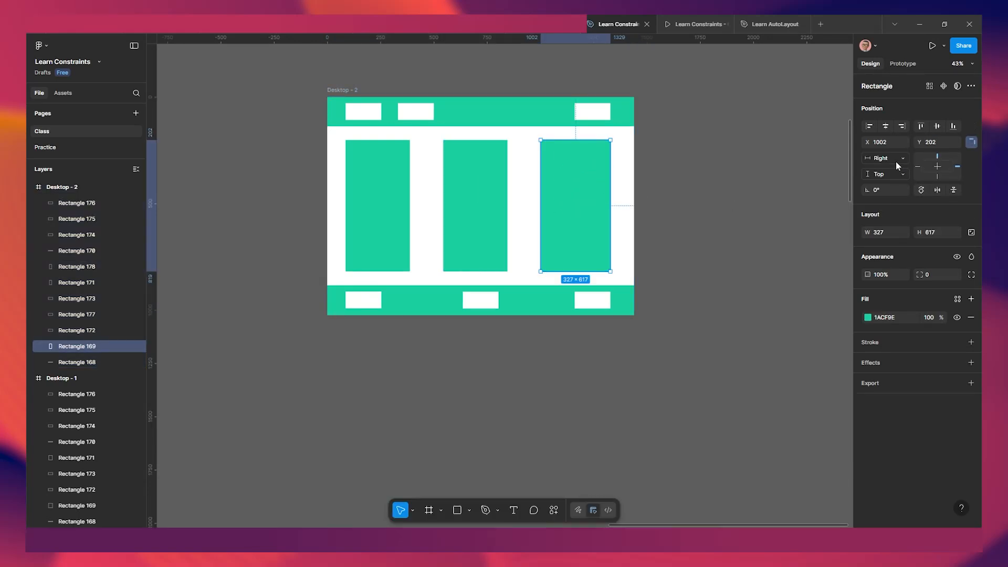
{"action": "left_click", "coordinate": [396, 188]}
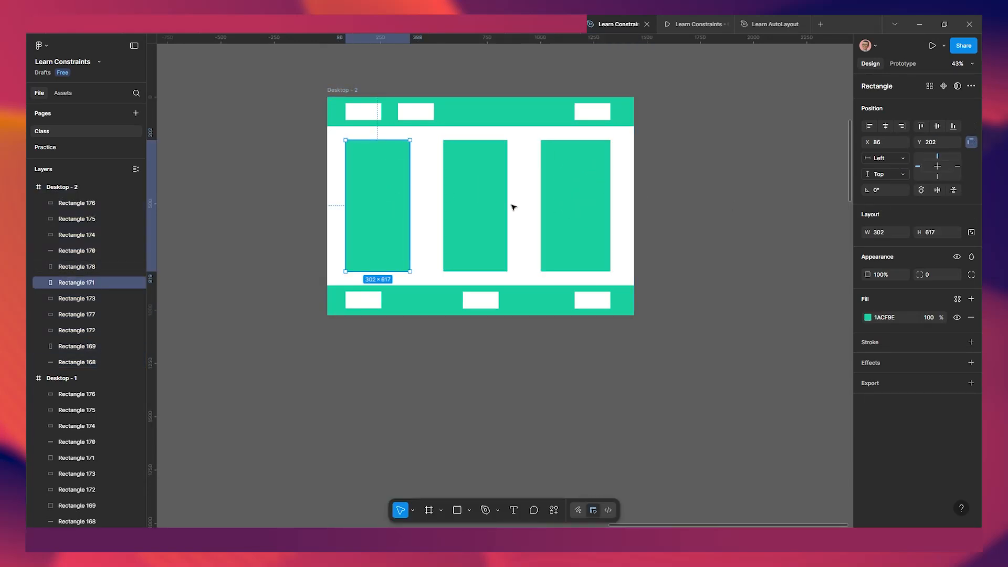
{"action": "left_click", "coordinate": [488, 205]}
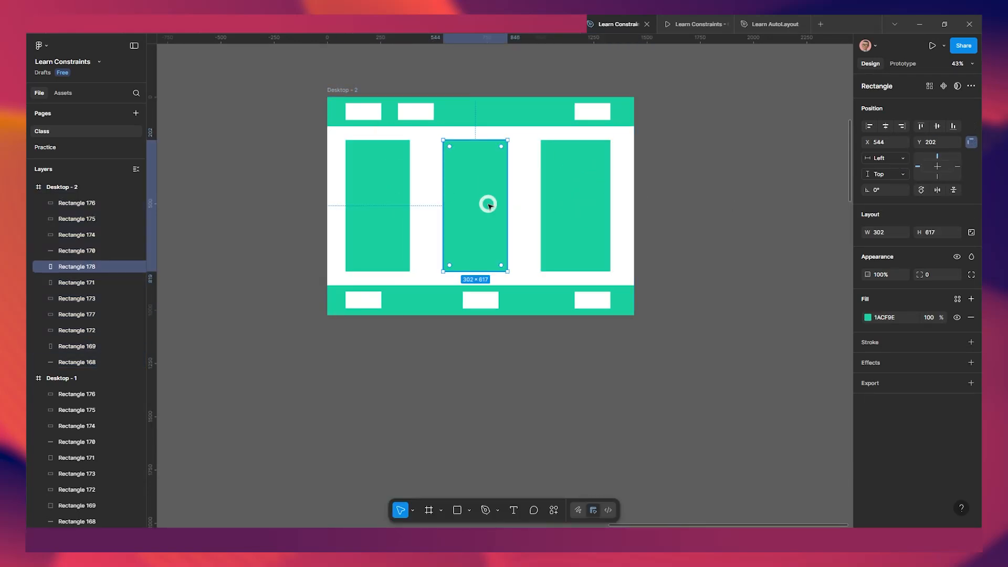
{"action": "left_click", "coordinate": [889, 158]}
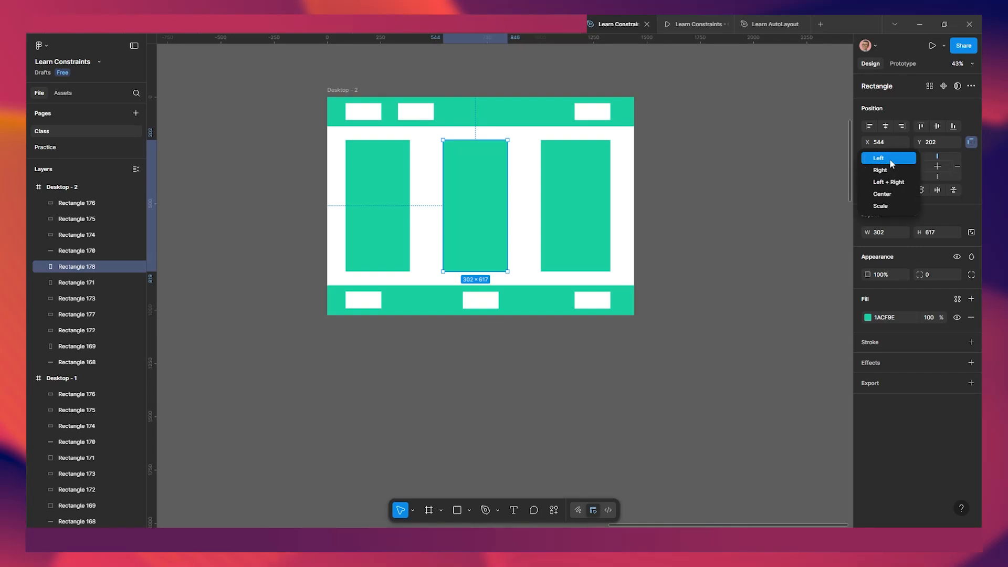
{"action": "left_click", "coordinate": [883, 206]}
{"action": "scroll", "coordinate": [660, 202], "scroll_direction": "down", "scroll_amount": 3}
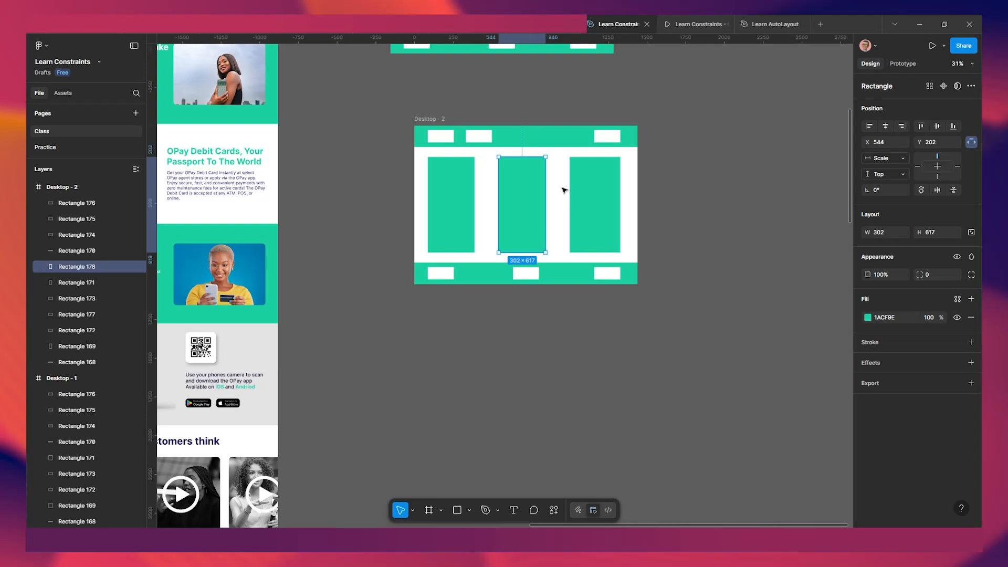
Resize the Desktop - 2 frame's width to test the middle rectangle's Scale constraint, then undo the resize.
{"action": "left_click", "coordinate": [632, 189]}
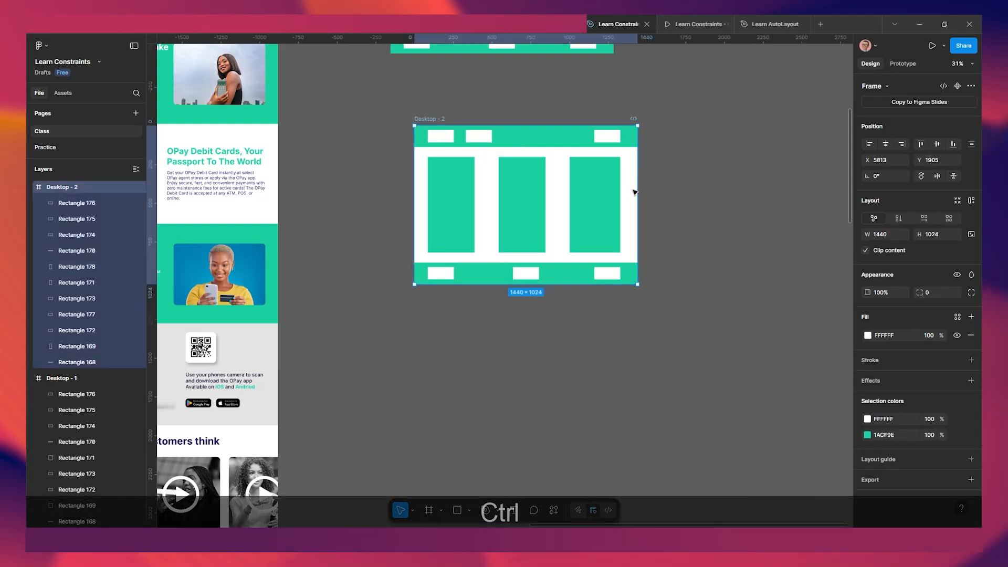
{"action": "left_click_drag", "start_coordinate": [638, 191], "coordinate": [664, 169]}
{"action": "key", "text": "ctrl+z"}
{"action": "scroll", "coordinate": [524, 202], "scroll_direction": "up", "scroll_amount": 2}
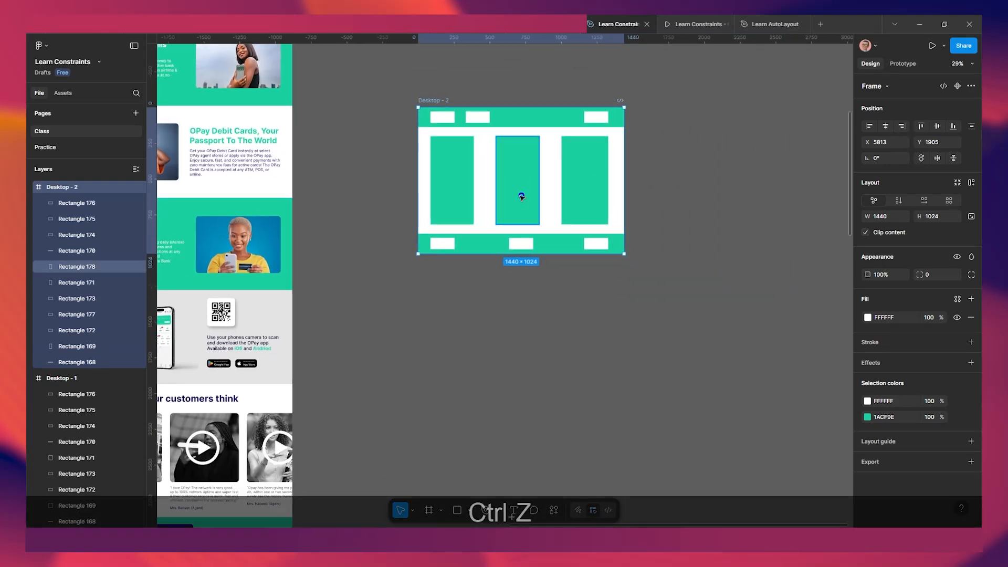
{"action": "scroll", "coordinate": [524, 202], "scroll_direction": "up", "scroll_amount": 2}
{"action": "scroll", "coordinate": [513, 203], "scroll_direction": "up", "scroll_amount": 2}
{"action": "scroll", "coordinate": [499, 236], "scroll_direction": "up", "scroll_amount": 3}
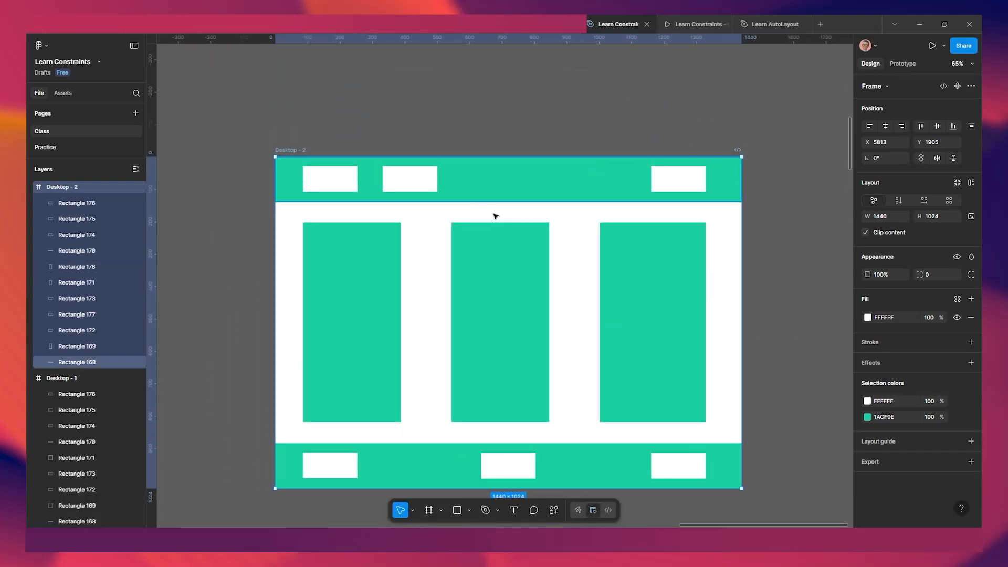
Copy the first sentence of the constraints definition from the text block above the Start and Done frames.
{"action": "scroll", "coordinate": [544, 237], "scroll_direction": "down", "scroll_amount": 15}
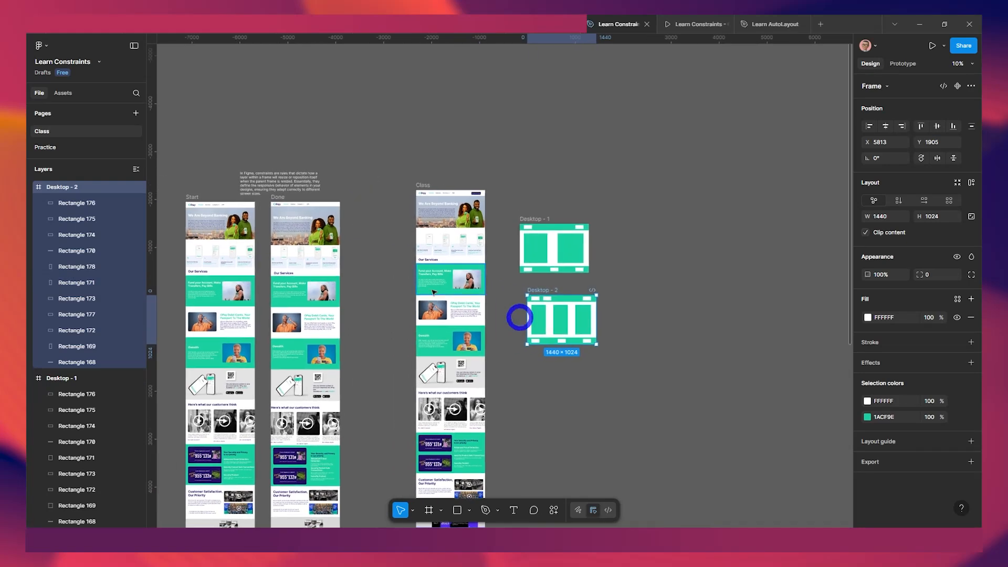
{"action": "left_click", "coordinate": [254, 182]}
{"action": "scroll", "coordinate": [272, 186], "scroll_direction": "up", "scroll_amount": 1}
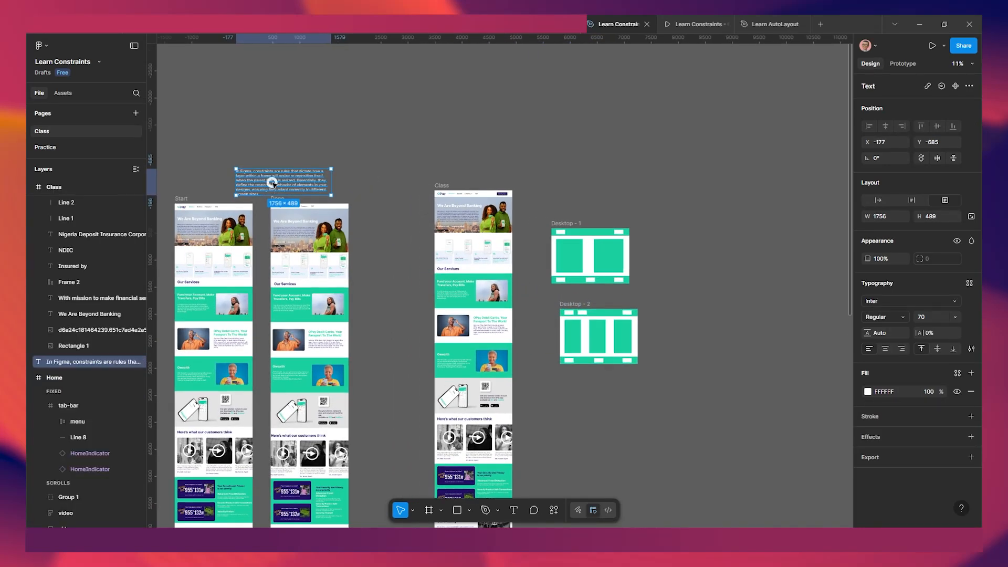
{"action": "double_click", "coordinate": [278, 184]}
{"action": "scroll", "coordinate": [278, 183], "scroll_direction": "up", "scroll_amount": 8}
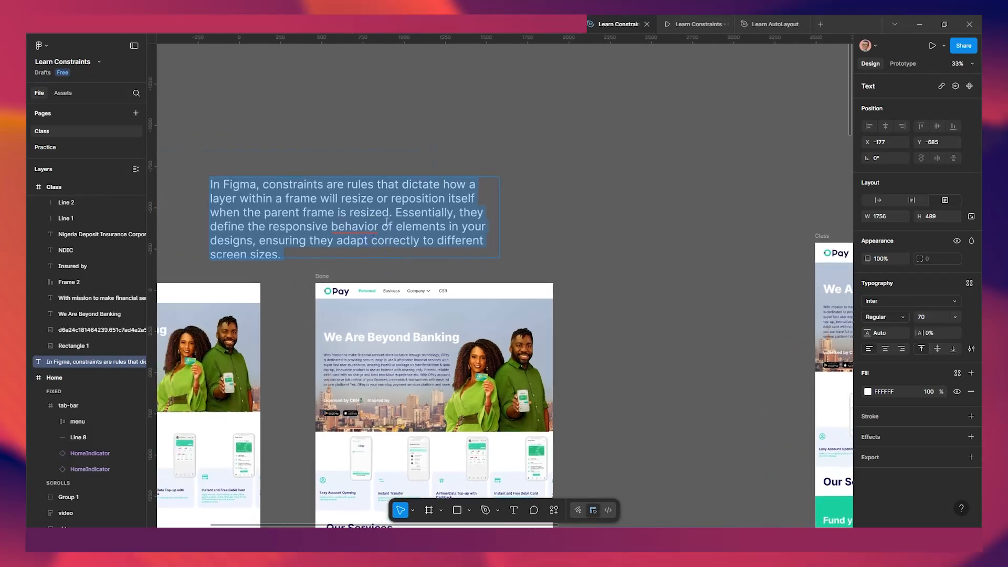
{"action": "left_click_drag", "start_coordinate": [393, 215], "coordinate": [184, 181]}
{"action": "key", "text": "ctrl+c"}
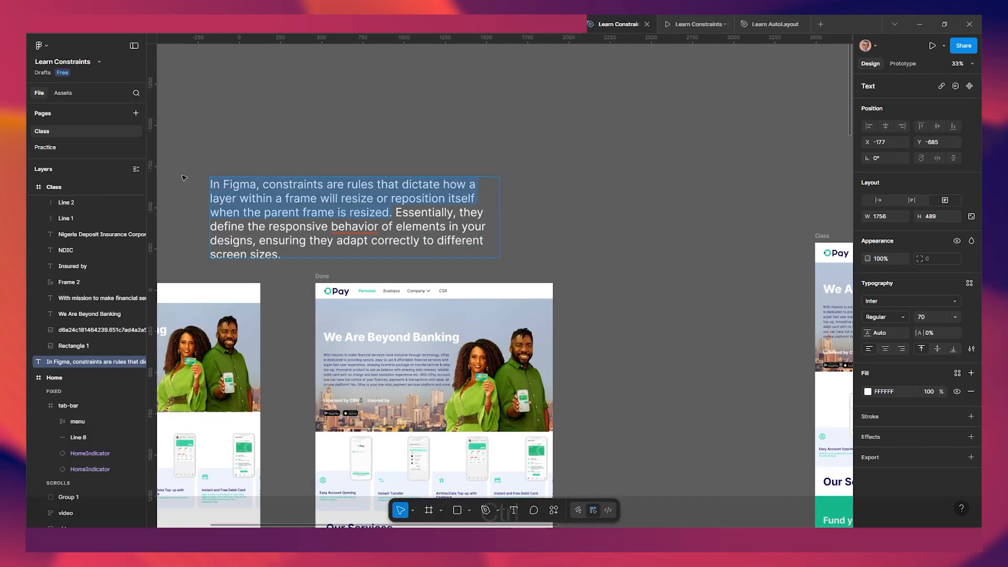
{"action": "key", "text": "ctrl+c"}
Add a text layer in the Desktop - 2 header beside the second white rectangle and paste the copied sentence into it.
{"action": "scroll", "coordinate": [464, 295], "scroll_direction": "down", "scroll_amount": 8}
{"action": "left_click_drag", "start_coordinate": [535, 294], "coordinate": [367, 256]}
{"action": "scroll", "coordinate": [513, 302], "scroll_direction": "up", "scroll_amount": 7}
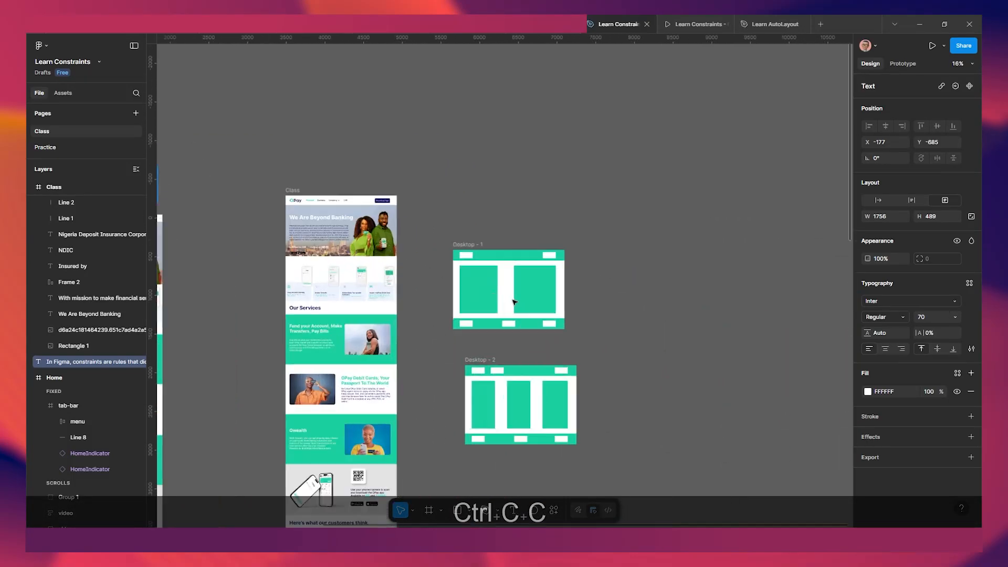
{"action": "scroll", "coordinate": [504, 407], "scroll_direction": "down", "scroll_amount": 3}
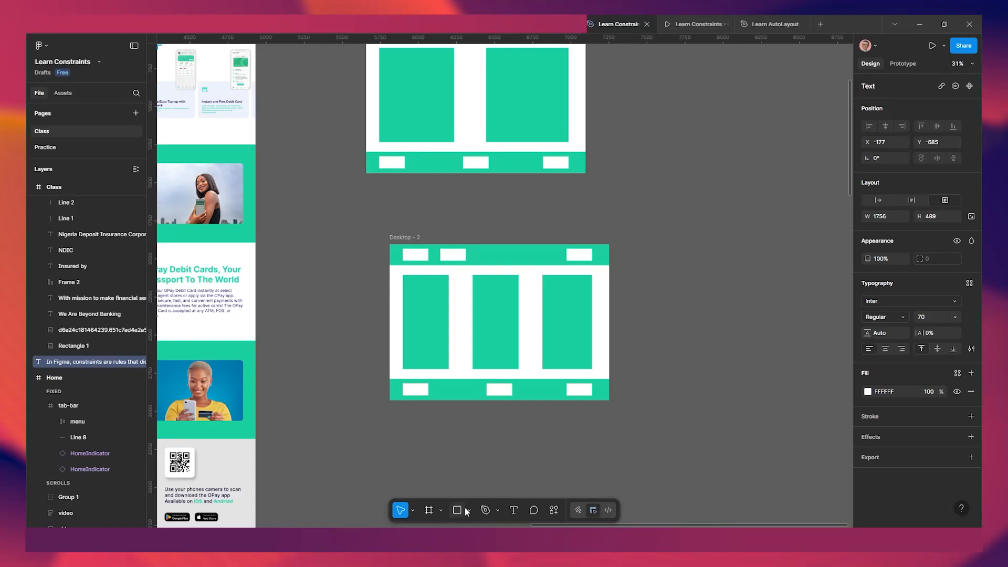
{"action": "left_click", "coordinate": [513, 509]}
{"action": "scroll", "coordinate": [499, 448], "scroll_direction": "up", "scroll_amount": 5}
{"action": "scroll", "coordinate": [508, 301], "scroll_direction": "up", "scroll_amount": 2}
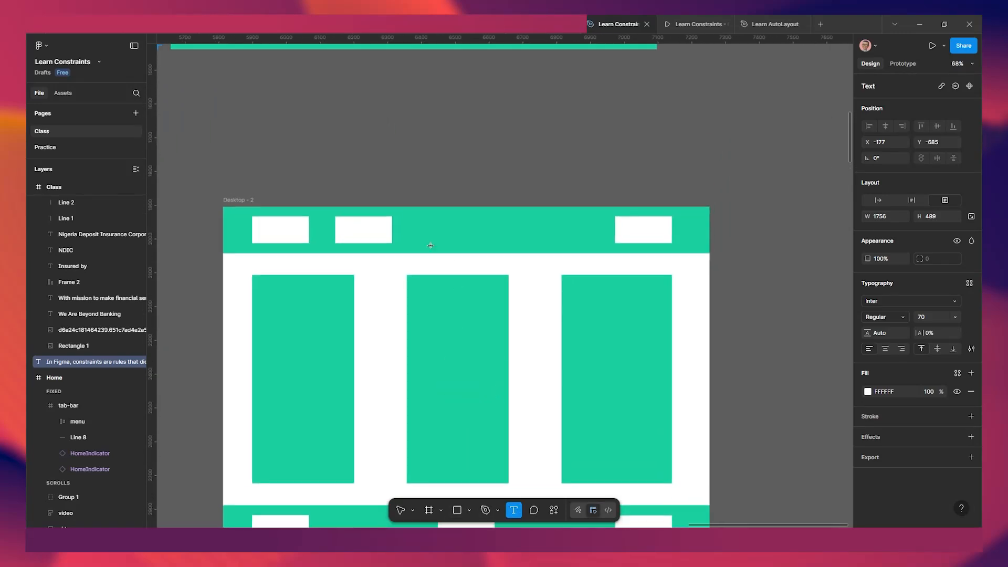
{"action": "left_click", "coordinate": [417, 230]}
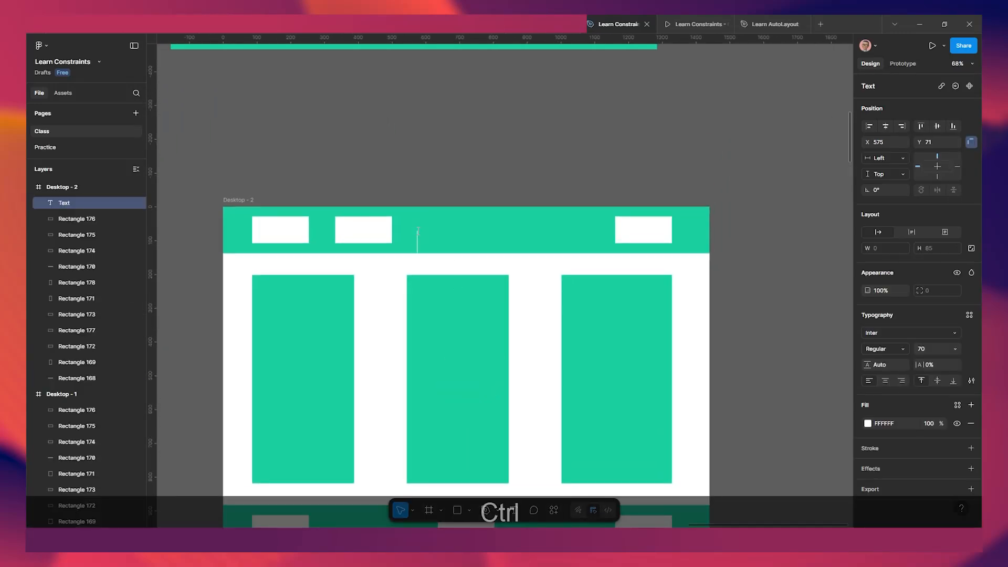
{"action": "key", "text": "ctrl+v"}
Move the pasted text to about X 457, Y 40 and recolour it with the blue sampled from the page photo's background.
{"action": "scroll", "coordinate": [419, 231], "scroll_direction": "down", "scroll_amount": 5}
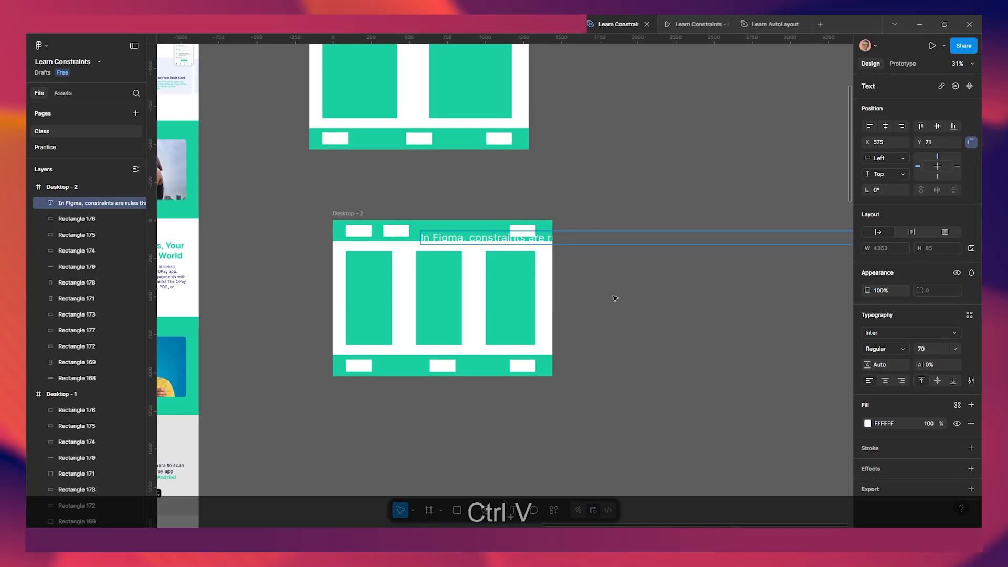
{"action": "left_click_drag", "start_coordinate": [500, 240], "coordinate": [481, 235]}
{"action": "key", "text": "i"}
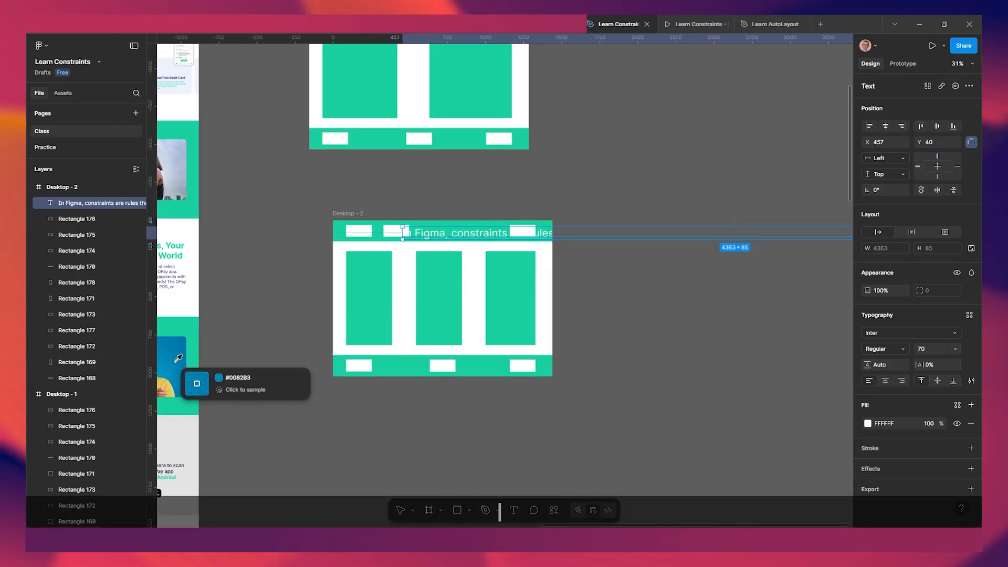
{"action": "left_click", "coordinate": [178, 358]}
Narrow the blue header text to about 691 wide so it wraps, placing it at about X 487, Y 18.
{"action": "scroll", "coordinate": [601, 364], "scroll_direction": "down", "scroll_amount": 2}
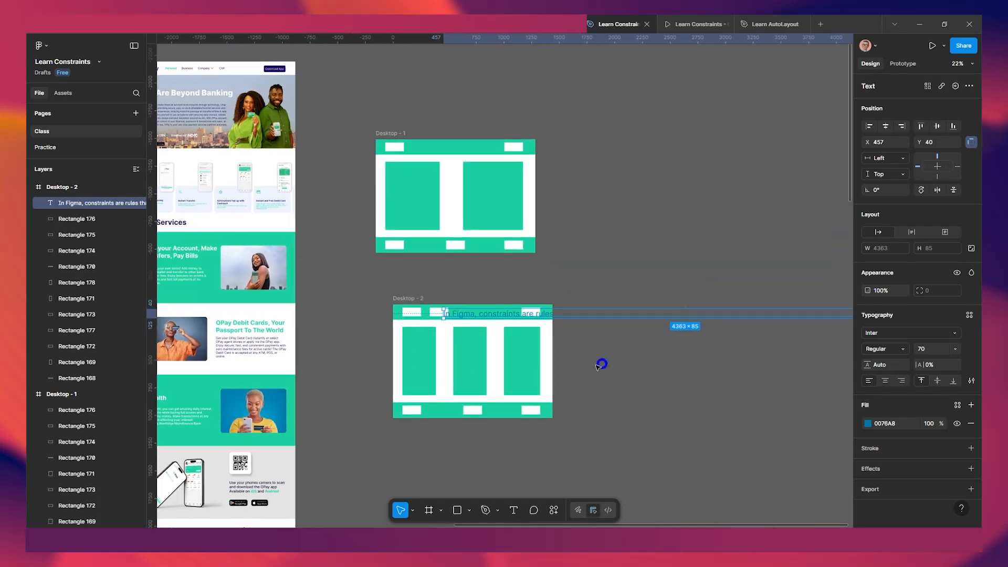
{"action": "scroll", "coordinate": [572, 364], "scroll_direction": "down", "scroll_amount": 2}
{"action": "left_click_drag", "start_coordinate": [621, 364], "coordinate": [577, 358]}
{"action": "scroll", "coordinate": [577, 356], "scroll_direction": "up", "scroll_amount": 1}
{"action": "scroll", "coordinate": [483, 350], "scroll_direction": "up", "scroll_amount": 1}
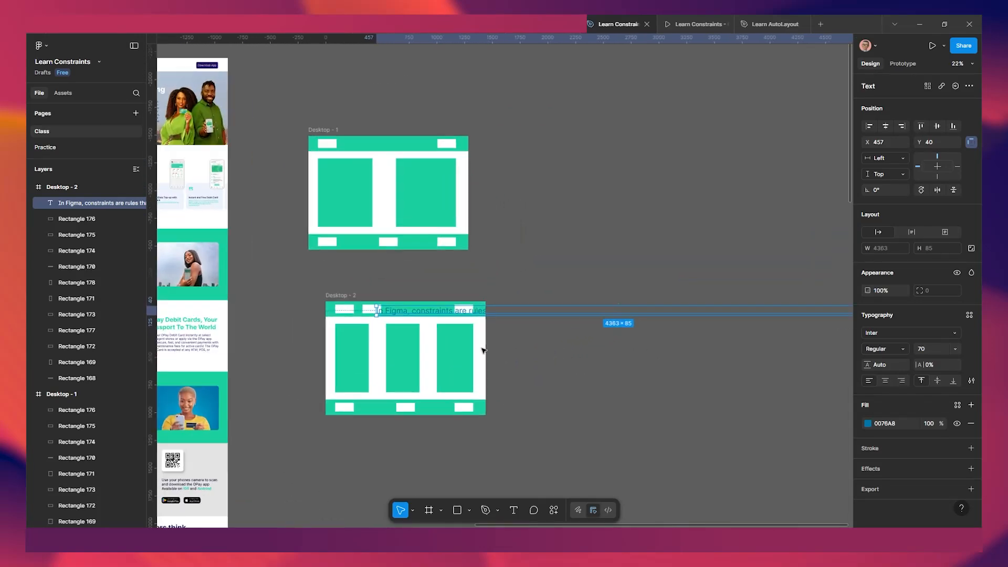
{"action": "scroll", "coordinate": [423, 313], "scroll_direction": "up", "scroll_amount": 3}
{"action": "scroll", "coordinate": [505, 326], "scroll_direction": "down", "scroll_amount": 4}
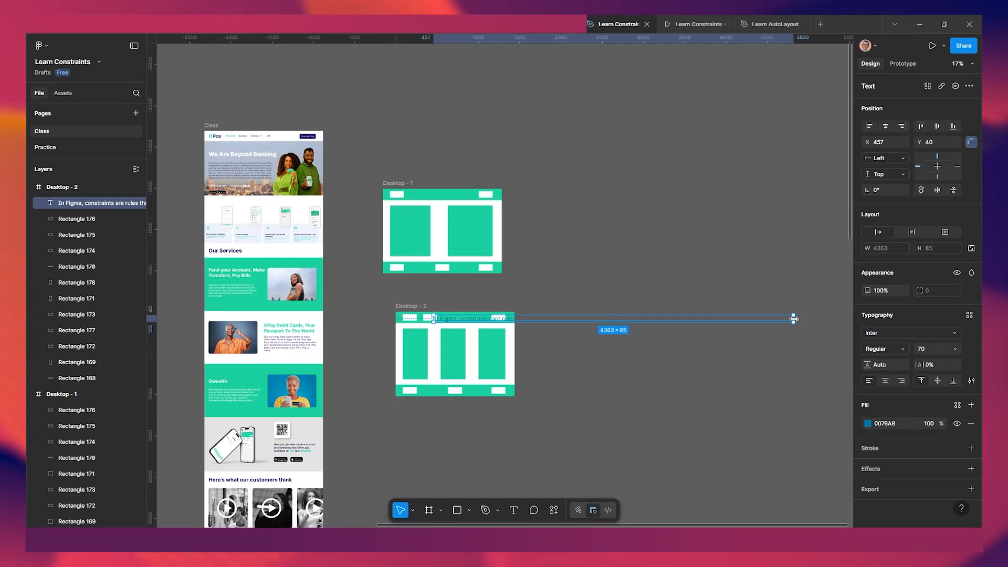
{"action": "left_click_drag", "start_coordinate": [655, 316], "coordinate": [492, 309]}
{"action": "scroll", "coordinate": [473, 341], "scroll_direction": "up", "scroll_amount": 6}
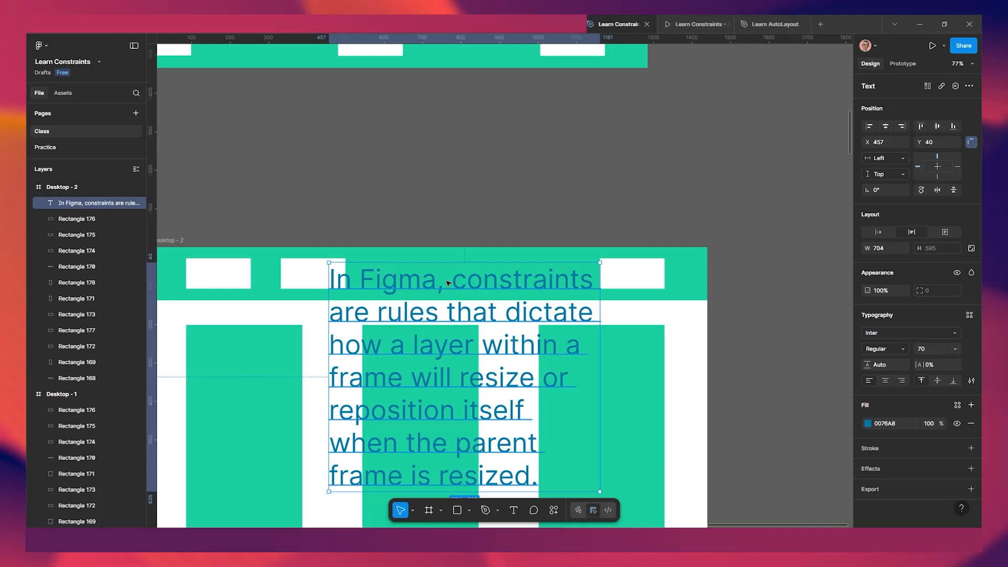
{"action": "left_click_drag", "start_coordinate": [447, 283], "coordinate": [454, 279]}
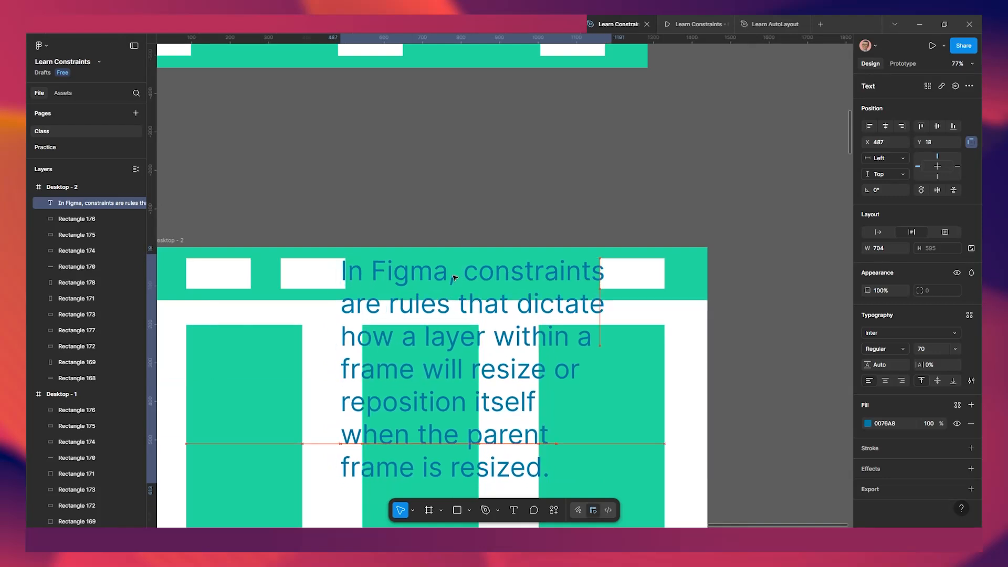
{"action": "mouse_move", "coordinate": [611, 290]}
{"action": "left_mouse_down"}
{"action": "mouse_move", "coordinate": [588, 292]}
{"action": "mouse_move", "coordinate": [607, 292]}
{"action": "left_mouse_up"}
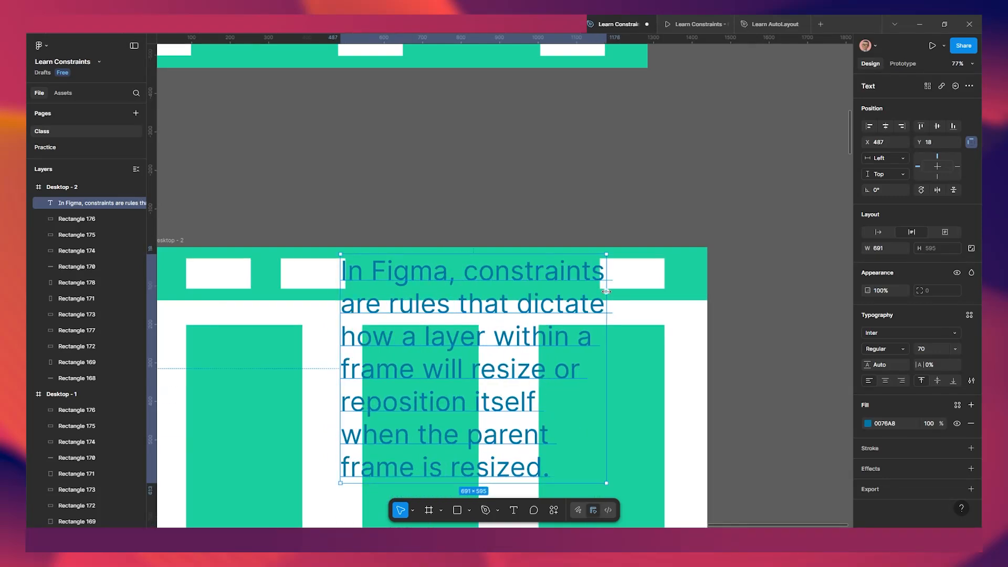
Duplicate the wrapped text onto the empty canvas beside Desktop - 2 and recolour the copy with white sampled from the frame.
{"action": "scroll", "coordinate": [550, 344], "scroll_direction": "down", "scroll_amount": 5}
{"action": "scroll", "coordinate": [550, 344], "scroll_direction": "right", "scroll_amount": 5}
{"action": "scroll", "coordinate": [550, 343], "scroll_direction": "down", "scroll_amount": 3}
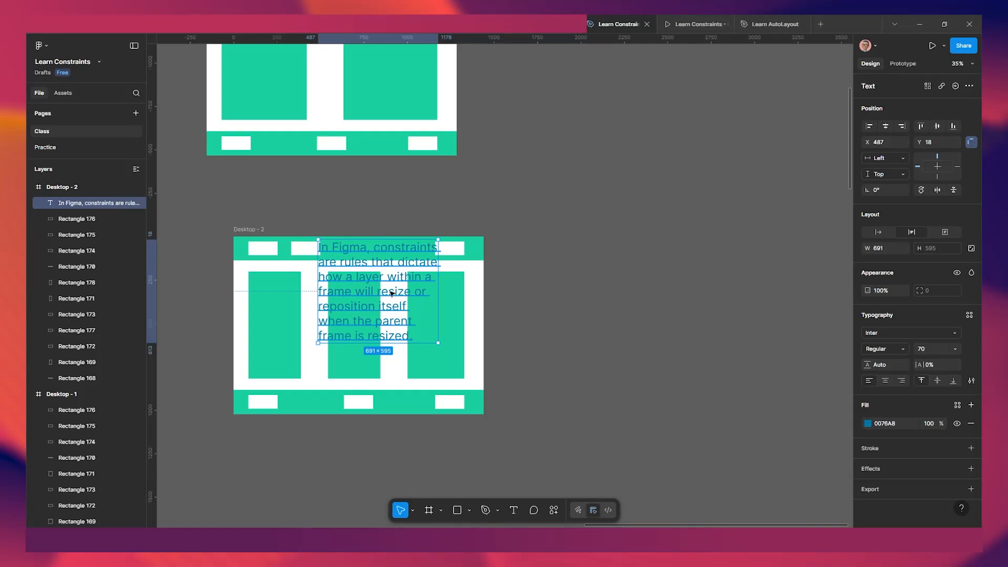
{"action": "left_click_drag", "start_coordinate": [371, 288], "coordinate": [497, 321]}
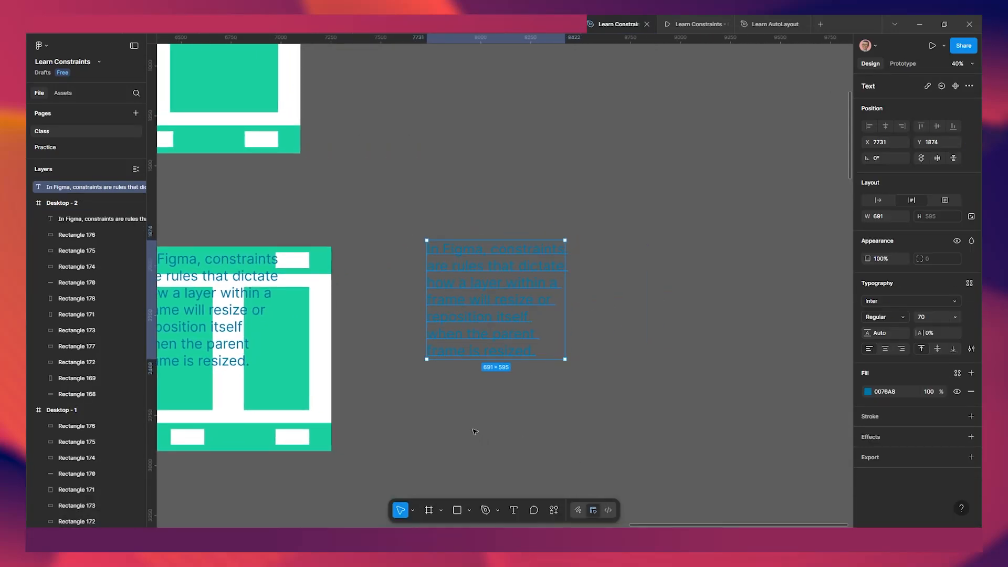
{"action": "key", "text": "i"}
{"action": "left_click", "coordinate": [329, 331]}
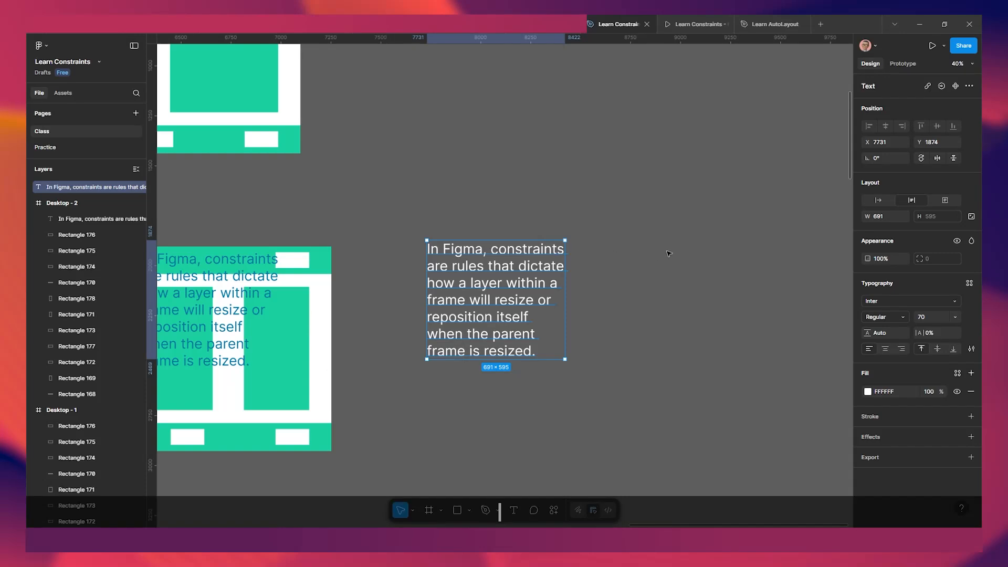
Set the white text copy to auto width and move it to about X 7336, Y 1759.
{"action": "left_click", "coordinate": [877, 200]}
{"action": "scroll", "coordinate": [652, 313], "scroll_direction": "down", "scroll_amount": 3}
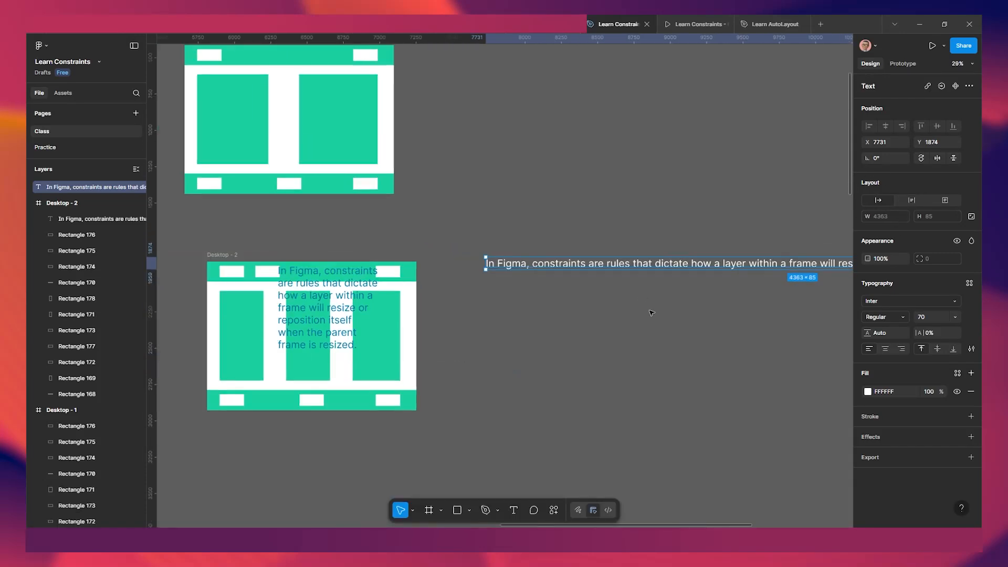
{"action": "scroll", "coordinate": [575, 323], "scroll_direction": "up", "scroll_amount": 1}
{"action": "scroll", "coordinate": [578, 321], "scroll_direction": "down", "scroll_amount": 3}
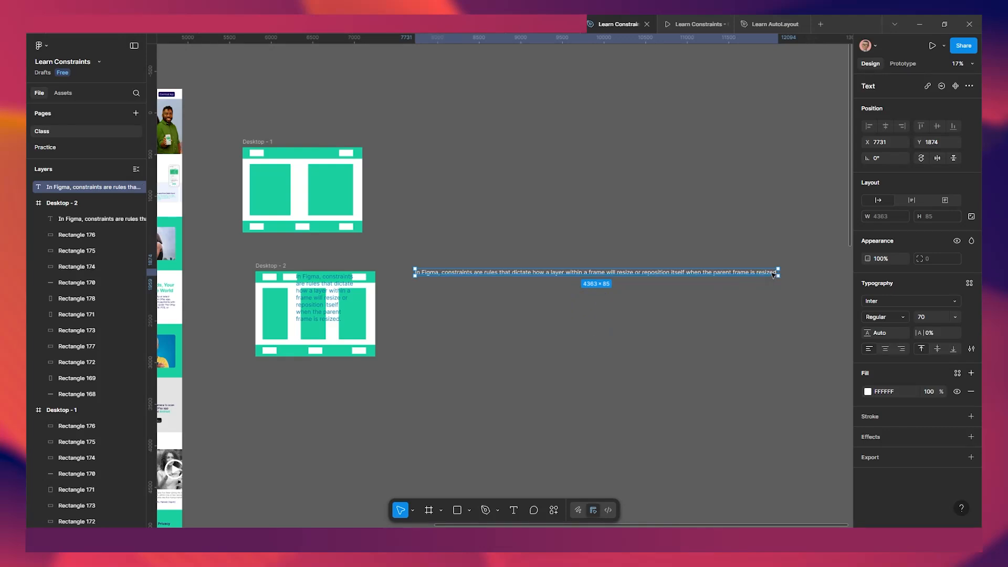
{"action": "mouse_move", "coordinate": [778, 272]}
{"action": "left_mouse_down"}
{"action": "mouse_move", "coordinate": [473, 283]}
{"action": "mouse_move", "coordinate": [767, 286]}
{"action": "left_mouse_up"}
{"action": "key", "text": "ctrl+z"}
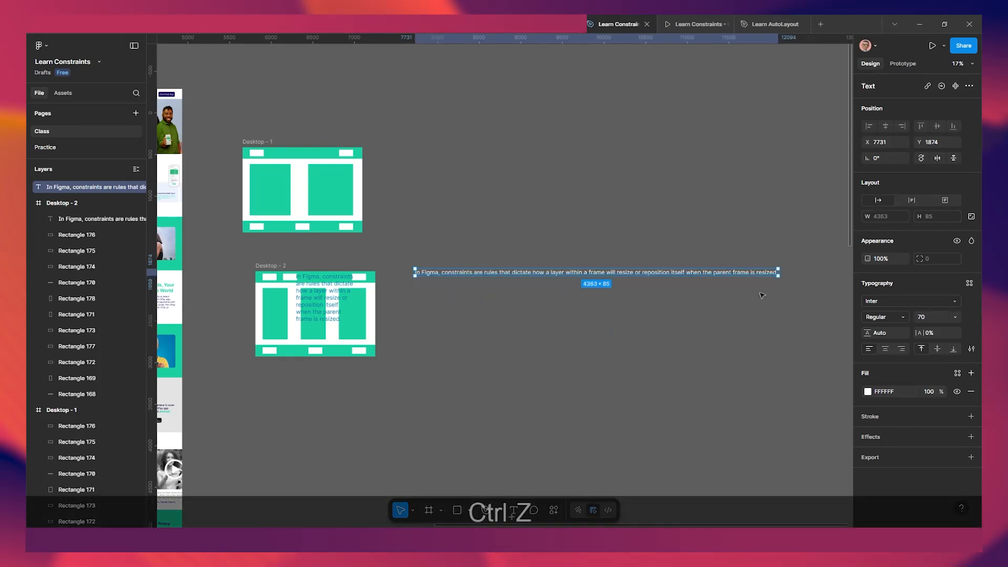
{"action": "scroll", "coordinate": [537, 298], "scroll_direction": "up", "scroll_amount": 1}
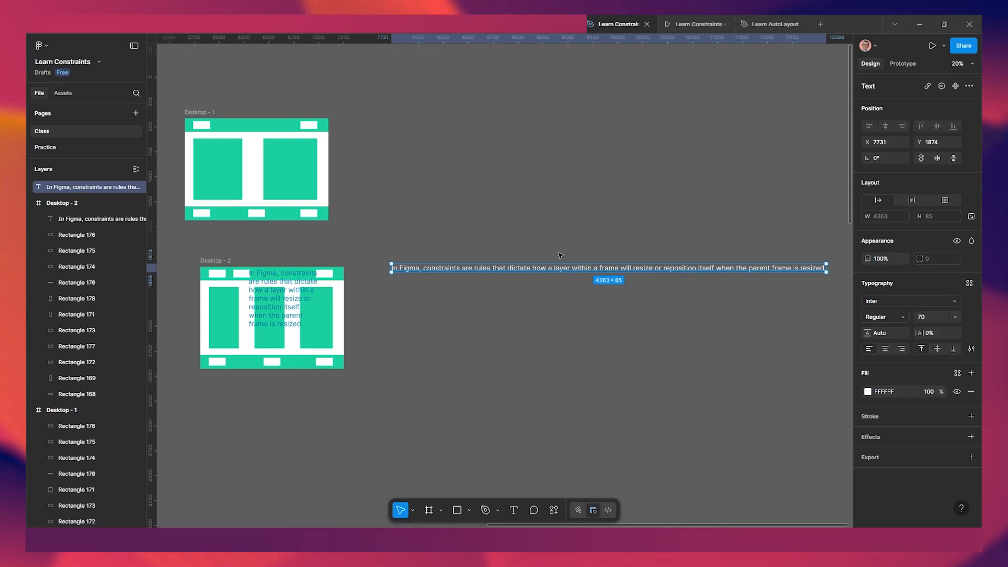
{"action": "left_click_drag", "start_coordinate": [575, 269], "coordinate": [533, 258]}
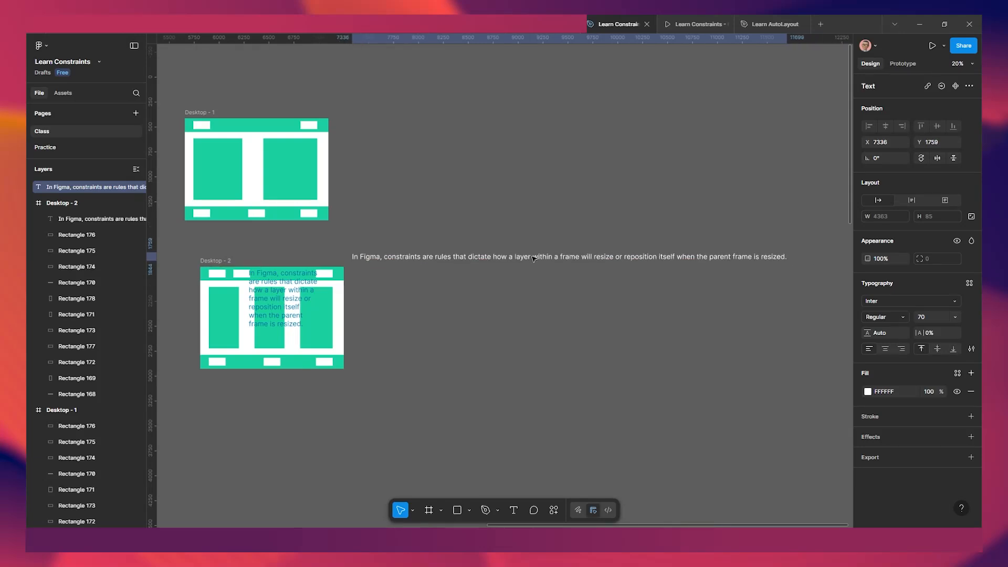
Turn on text truncation for the white text copy and narrow it to about 1117 wide.
{"action": "left_click", "coordinate": [971, 348]}
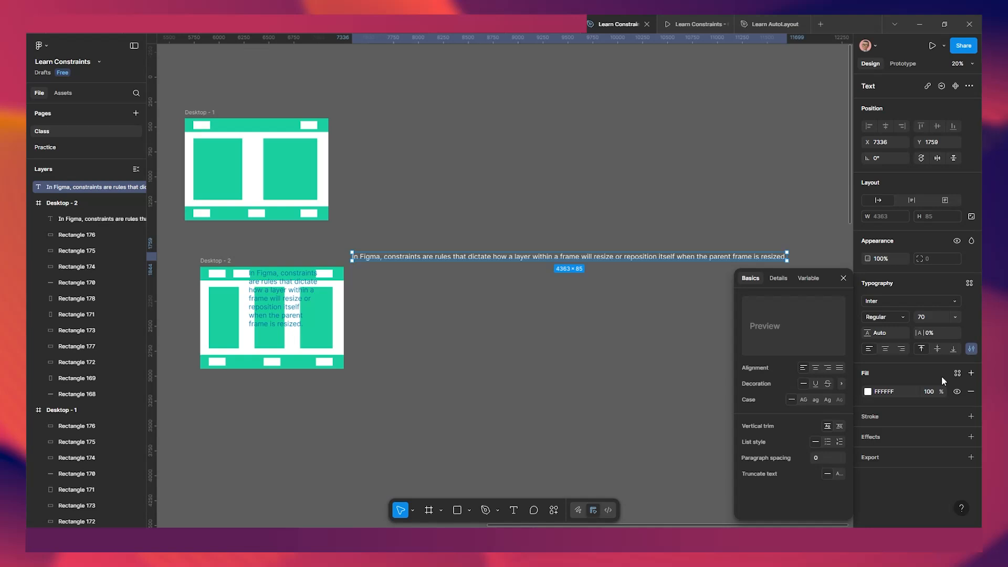
{"action": "left_click", "coordinate": [839, 474]}
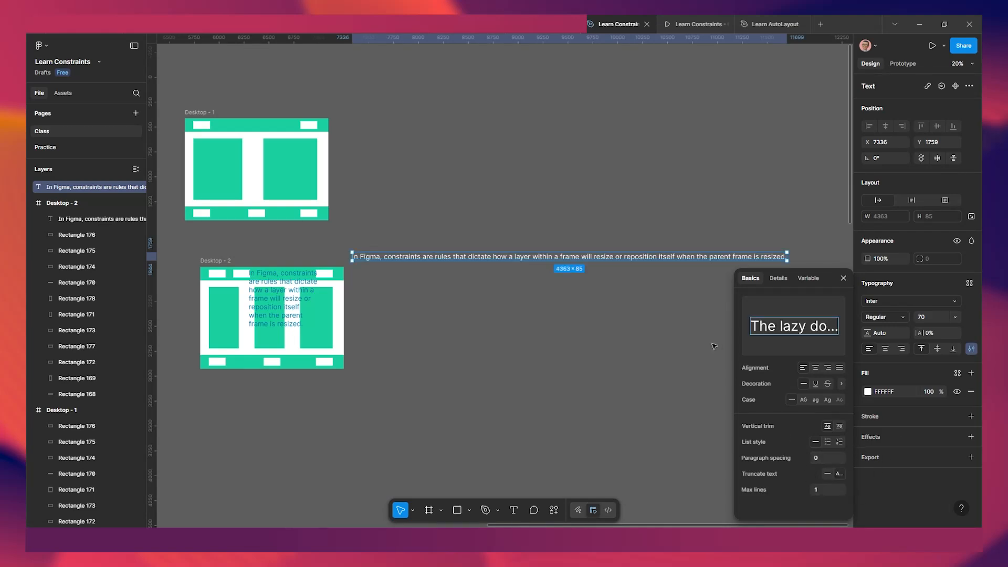
{"action": "scroll", "coordinate": [607, 270], "scroll_direction": "down", "scroll_amount": 1}
{"action": "scroll", "coordinate": [607, 269], "scroll_direction": "down", "scroll_amount": 1}
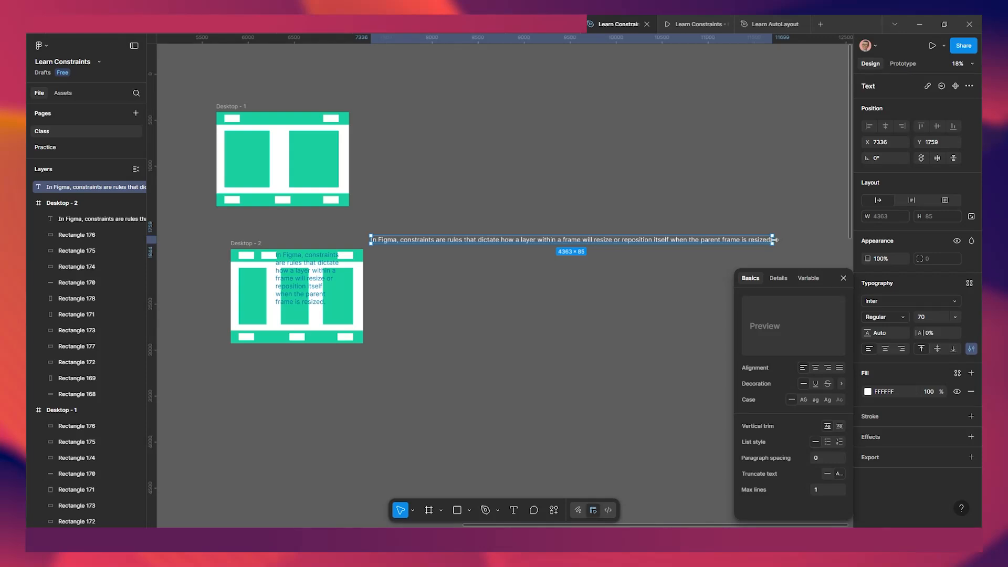
{"action": "left_click_drag", "start_coordinate": [775, 239], "coordinate": [472, 241]}
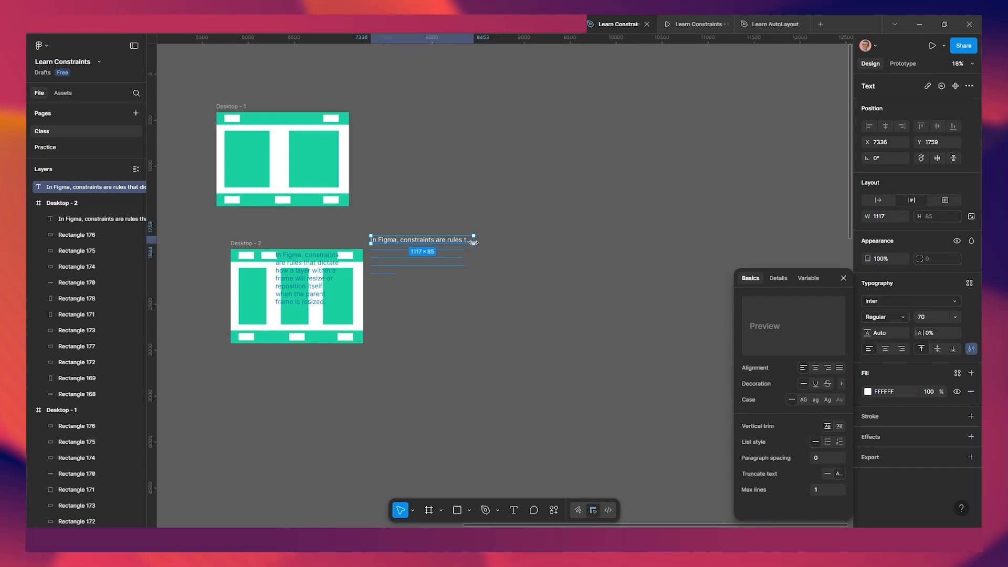
Inspect the truncated ending of the white text, then widen the text box to about 2256.
{"action": "scroll", "coordinate": [427, 251], "scroll_direction": "up", "scroll_amount": 10}
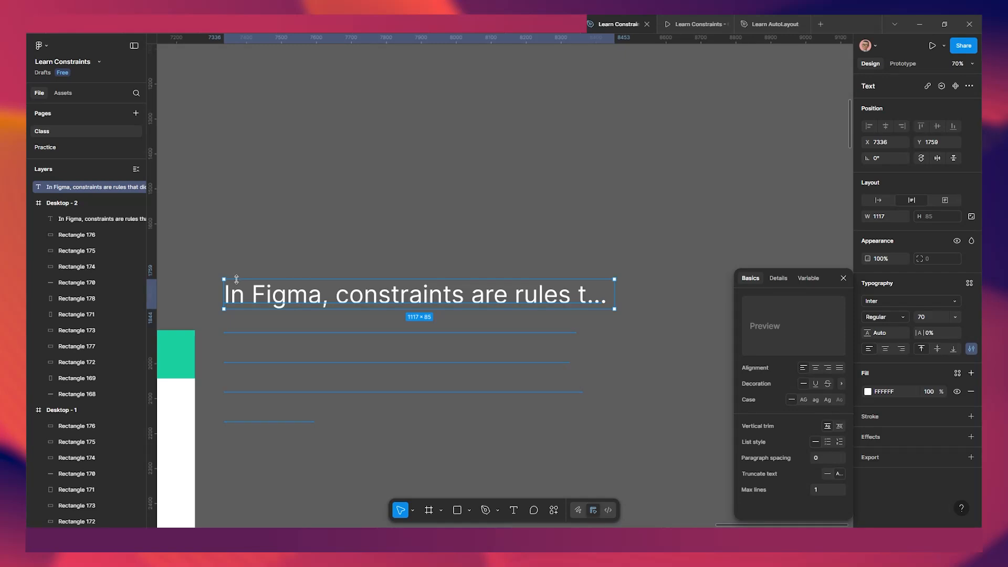
{"action": "left_click_drag", "start_coordinate": [357, 369], "coordinate": [411, 299]}
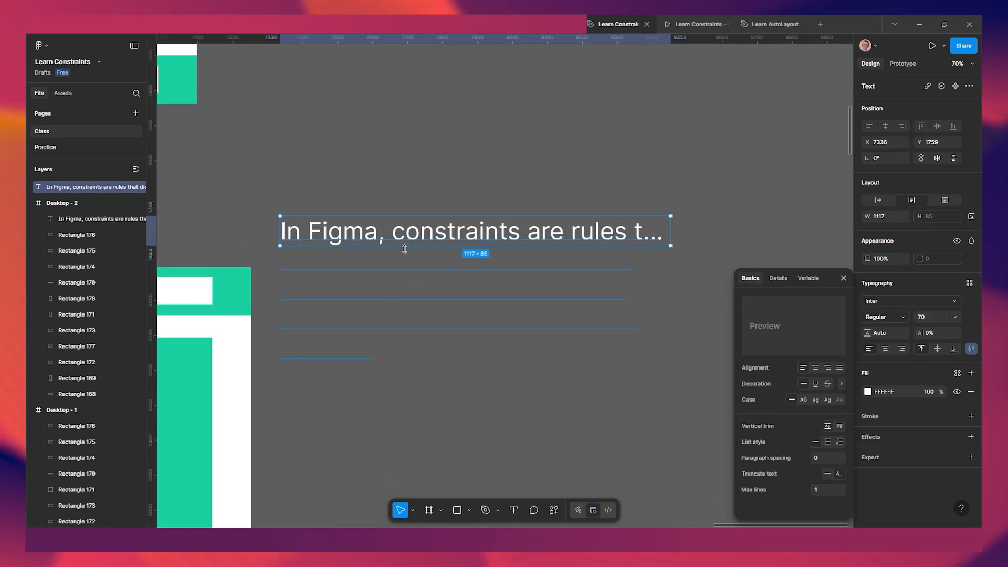
{"action": "left_click_drag", "start_coordinate": [406, 255], "coordinate": [401, 338]}
{"action": "key", "text": "ctrl+z"}
{"action": "scroll", "coordinate": [600, 315], "scroll_direction": "down", "scroll_amount": 3}
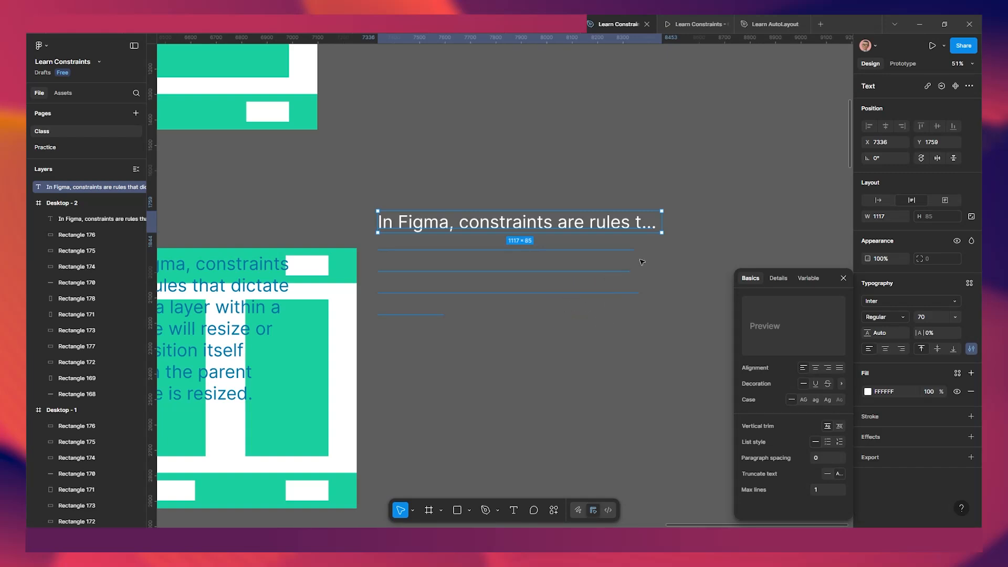
{"action": "scroll", "coordinate": [683, 258], "scroll_direction": "down", "scroll_amount": 2}
{"action": "left_click_drag", "start_coordinate": [683, 258], "coordinate": [504, 267]}
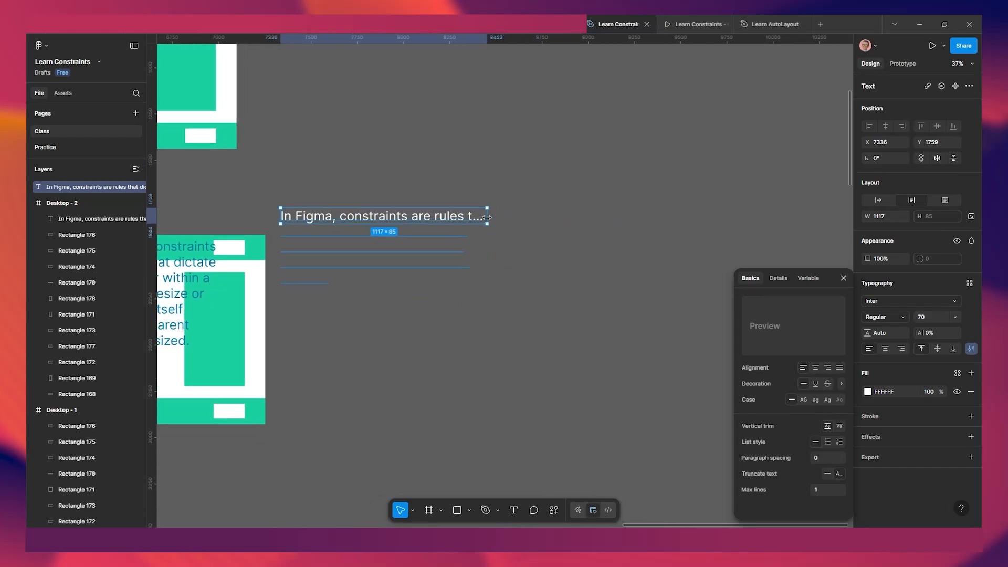
{"action": "left_click_drag", "start_coordinate": [484, 217], "coordinate": [698, 220]}
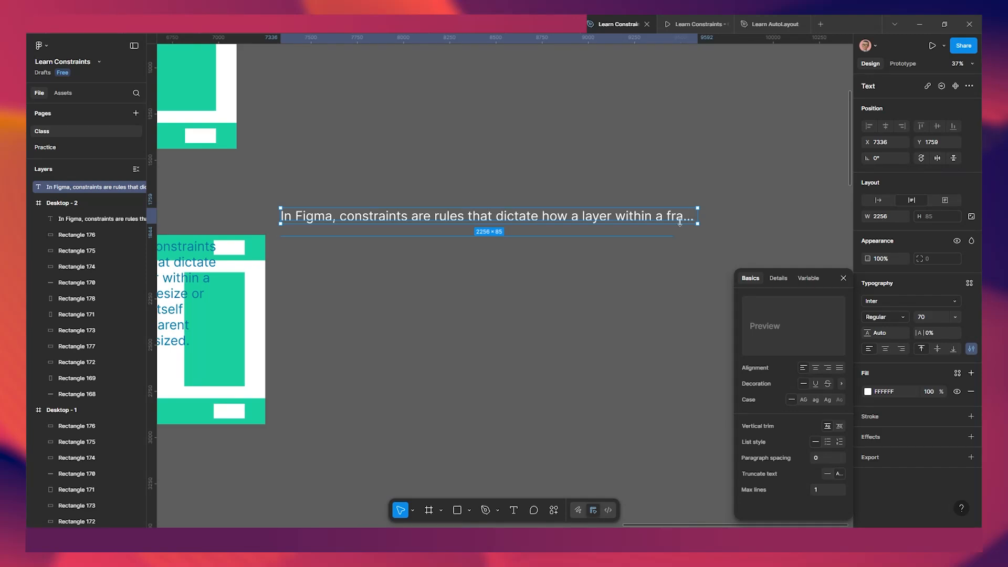
Set the font size of the blue wrapped text in Desktop - 2 to 50.
{"action": "scroll", "coordinate": [679, 222], "scroll_direction": "down", "scroll_amount": 2}
{"action": "scroll", "coordinate": [583, 263], "scroll_direction": "left", "scroll_amount": 5}
{"action": "scroll", "coordinate": [451, 273], "scroll_direction": "down", "scroll_amount": 2}
{"action": "scroll", "coordinate": [442, 254], "scroll_direction": "up", "scroll_amount": 2}
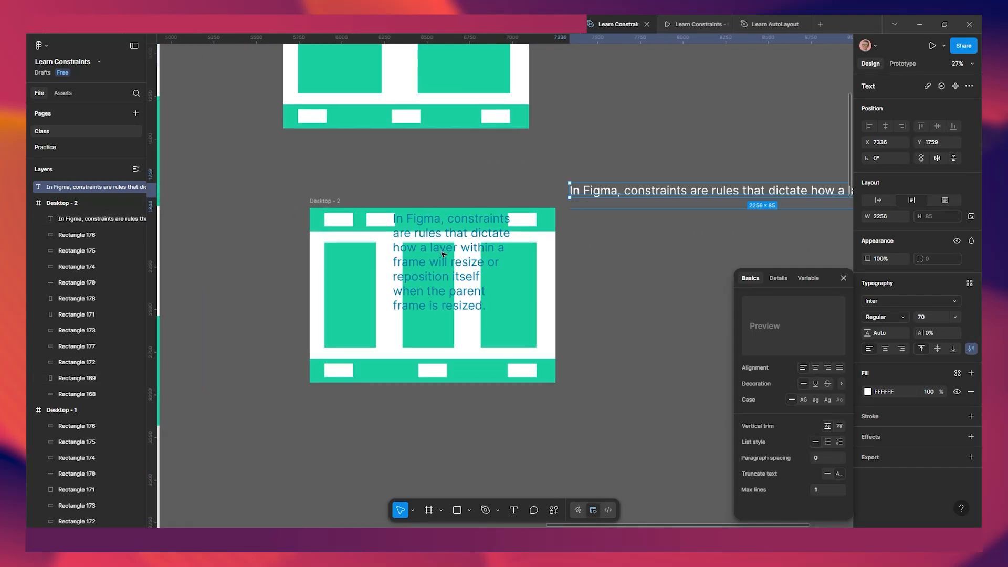
{"action": "scroll", "coordinate": [442, 254], "scroll_direction": "up", "scroll_amount": 3}
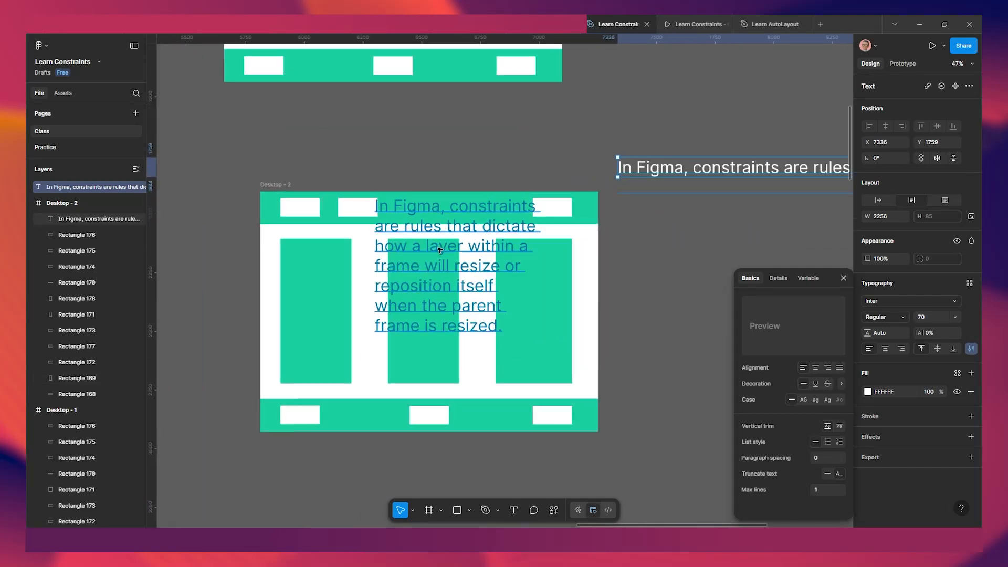
{"action": "left_click", "coordinate": [470, 249]}
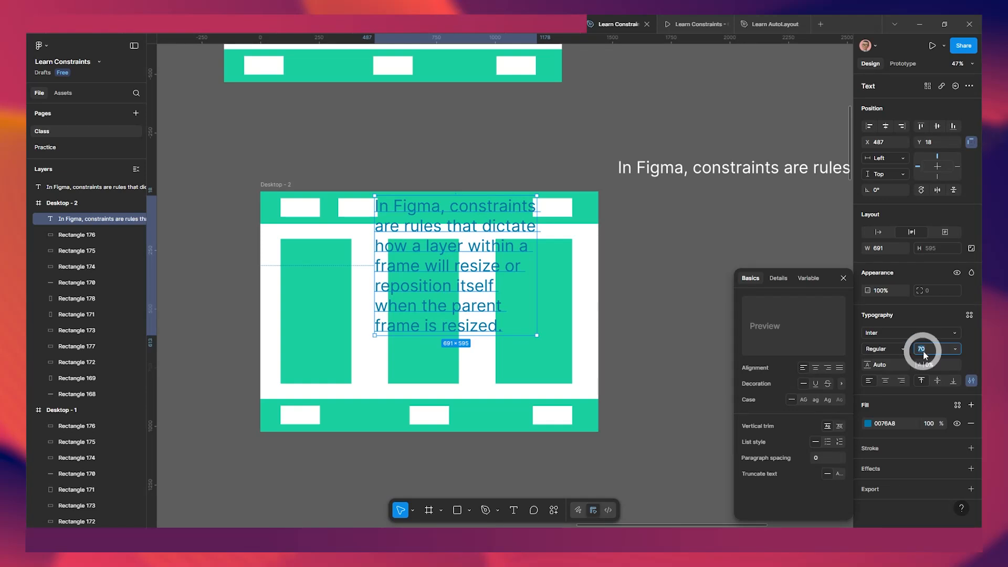
{"action": "type", "text": "50"}
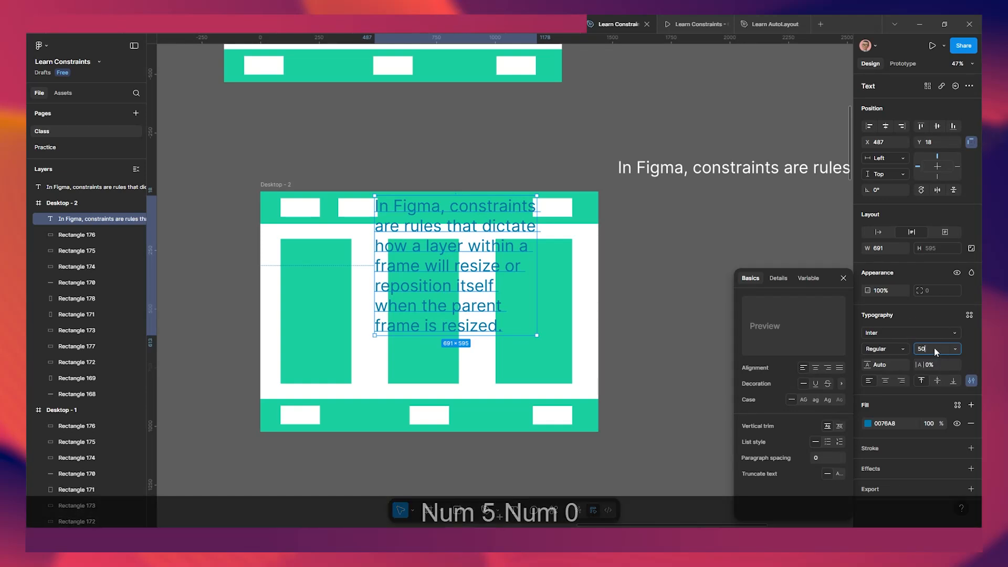
{"action": "key", "text": "Return"}
{"action": "scroll", "coordinate": [521, 270], "scroll_direction": "up", "scroll_amount": 1}
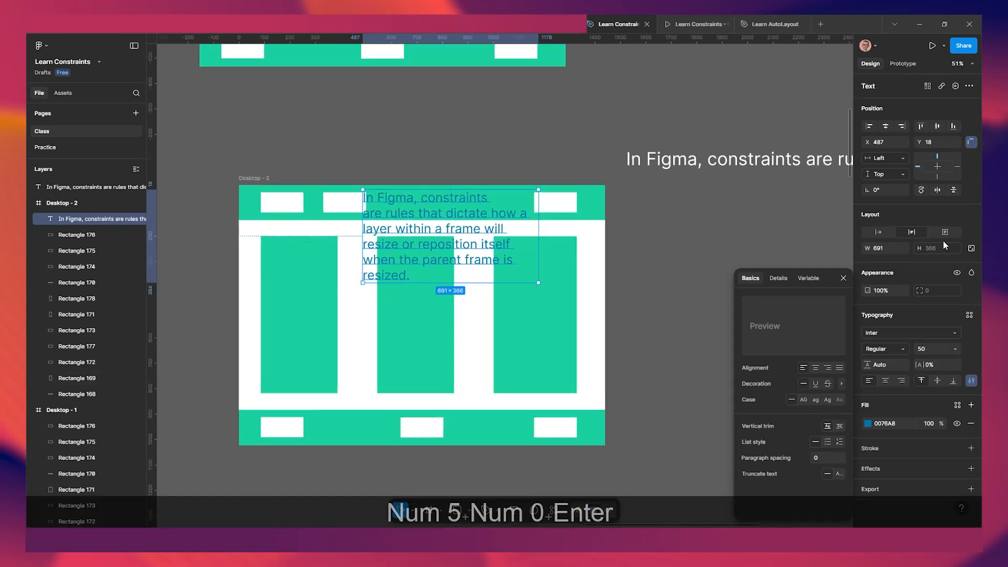
Set the blue text in Desktop - 2 to auto width and move it to about X 500, Y 38.
{"action": "left_click", "coordinate": [877, 233]}
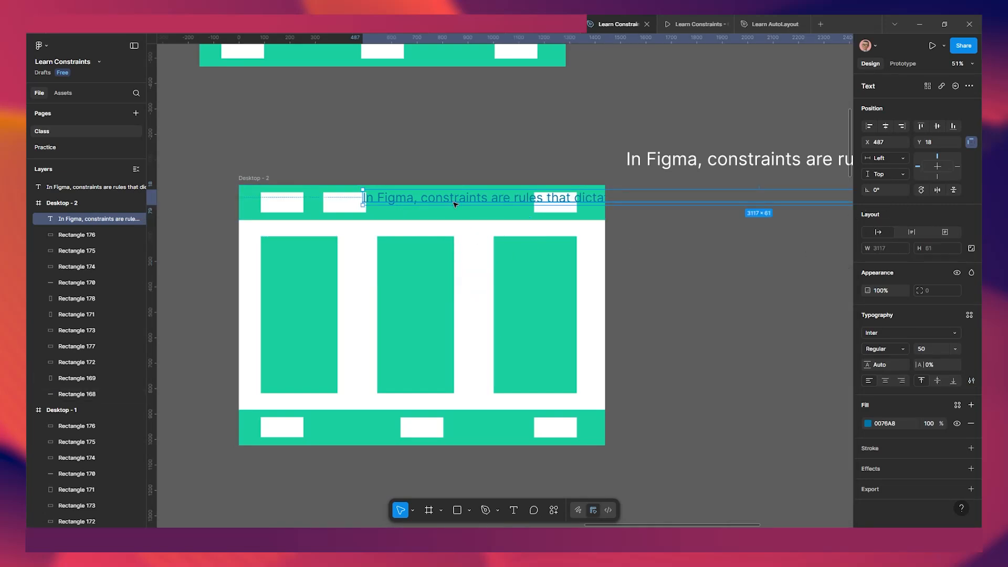
{"action": "left_click_drag", "start_coordinate": [455, 204], "coordinate": [459, 209]}
{"action": "scroll", "coordinate": [505, 211], "scroll_direction": "up", "scroll_amount": 1}
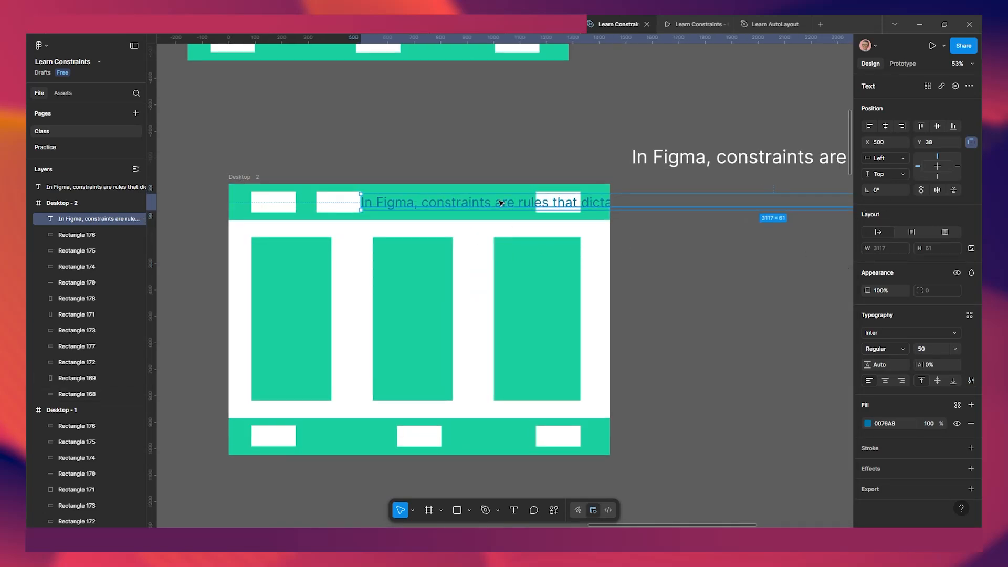
Turn on text truncation for the blue header text in Desktop - 2, limited to one line.
{"action": "scroll", "coordinate": [501, 203], "scroll_direction": "down", "scroll_amount": 2}
{"action": "left_click_drag", "start_coordinate": [697, 275], "coordinate": [508, 267]}
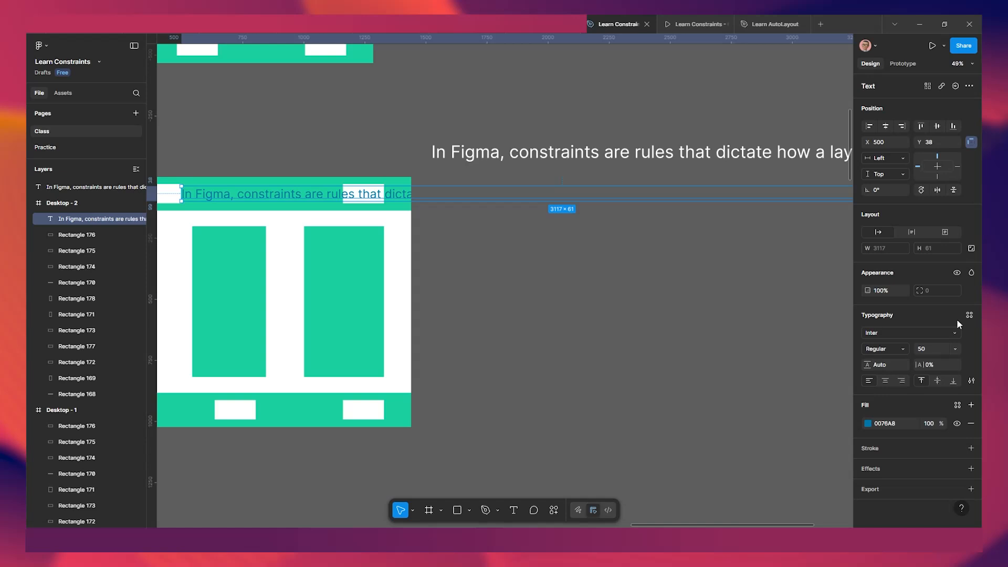
{"action": "left_click", "coordinate": [971, 382]}
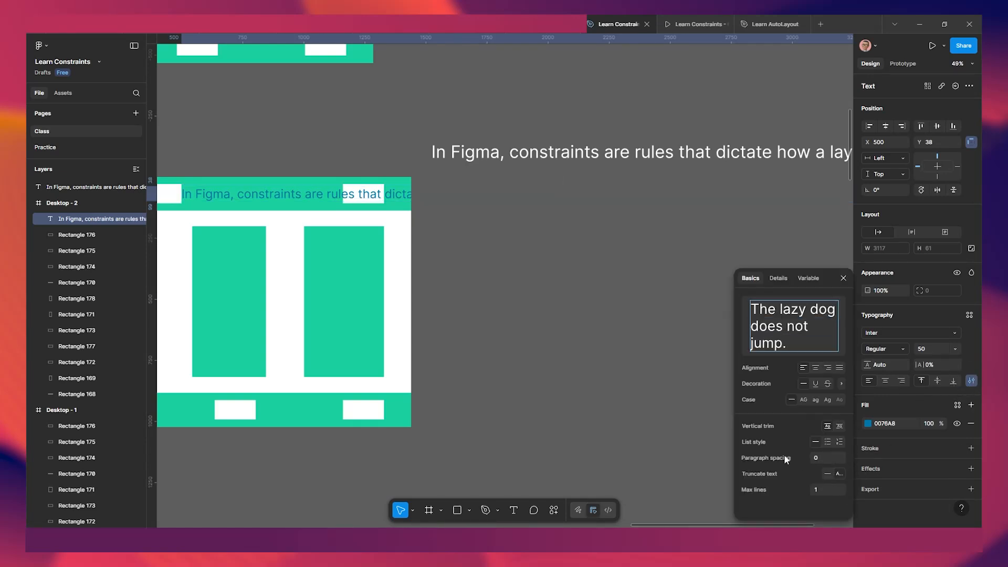
Narrow the blue header text box to about 616 wide and move it to about X 523, Y 47 between the white boxes.
{"action": "scroll", "coordinate": [688, 425], "scroll_direction": "down", "scroll_amount": 5}
{"action": "left_click_drag", "start_coordinate": [616, 373], "coordinate": [463, 295]}
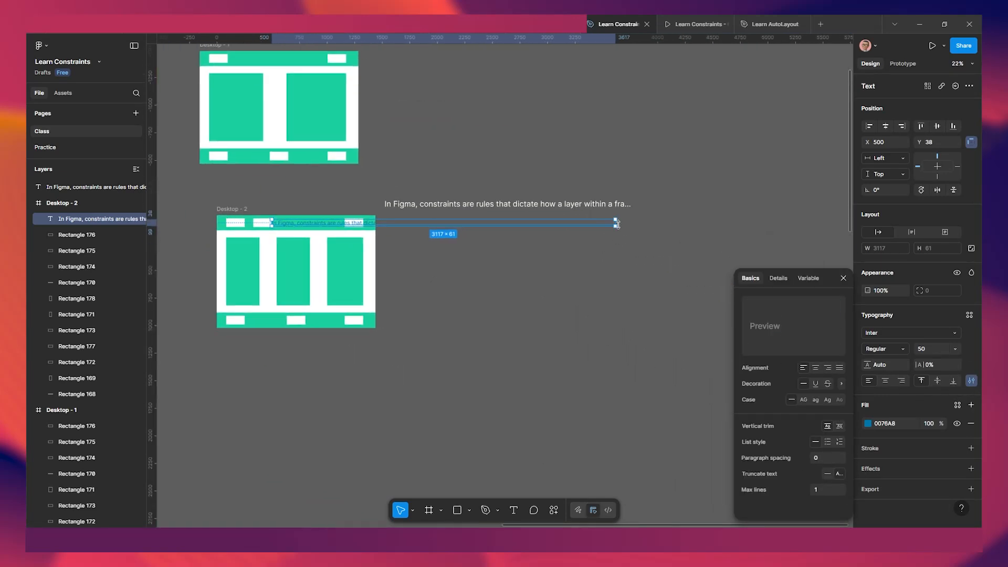
{"action": "left_click_drag", "start_coordinate": [407, 225], "coordinate": [524, 299]}
{"action": "scroll", "coordinate": [351, 245], "scroll_direction": "up", "scroll_amount": 2}
{"action": "scroll", "coordinate": [520, 286], "scroll_direction": "up", "scroll_amount": 2}
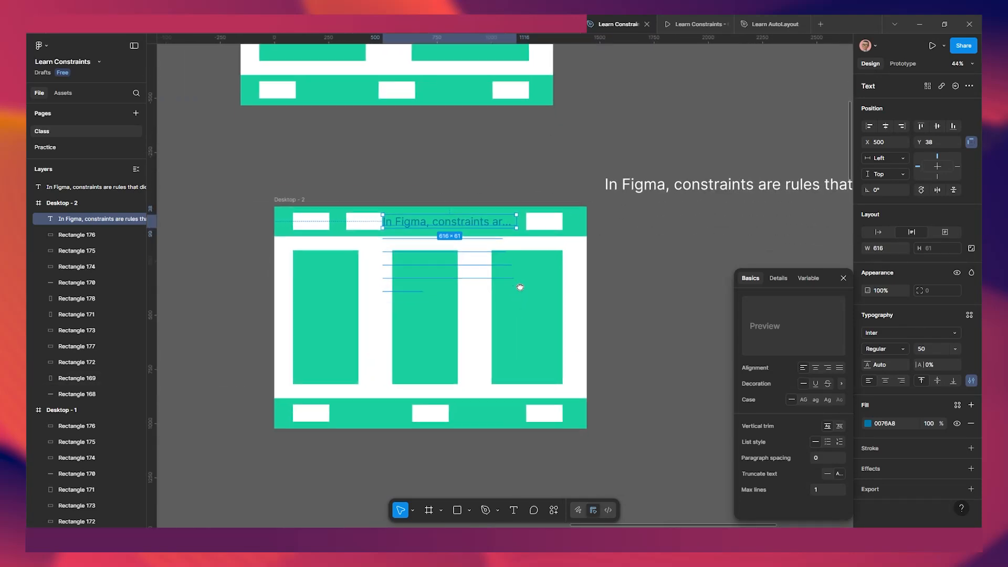
{"action": "left_click_drag", "start_coordinate": [447, 224], "coordinate": [451, 225]}
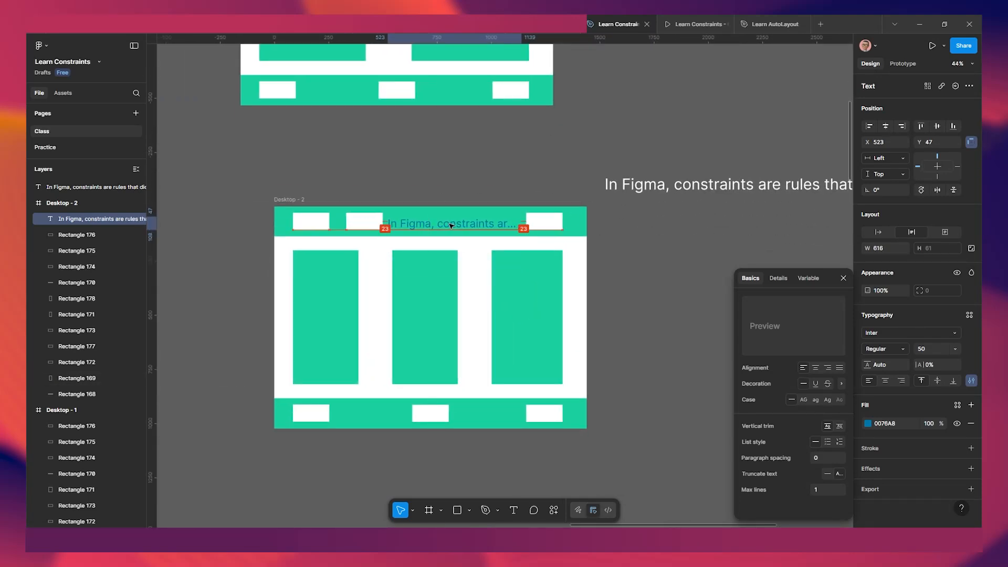
{"action": "scroll", "coordinate": [449, 252], "scroll_direction": "up", "scroll_amount": 1}
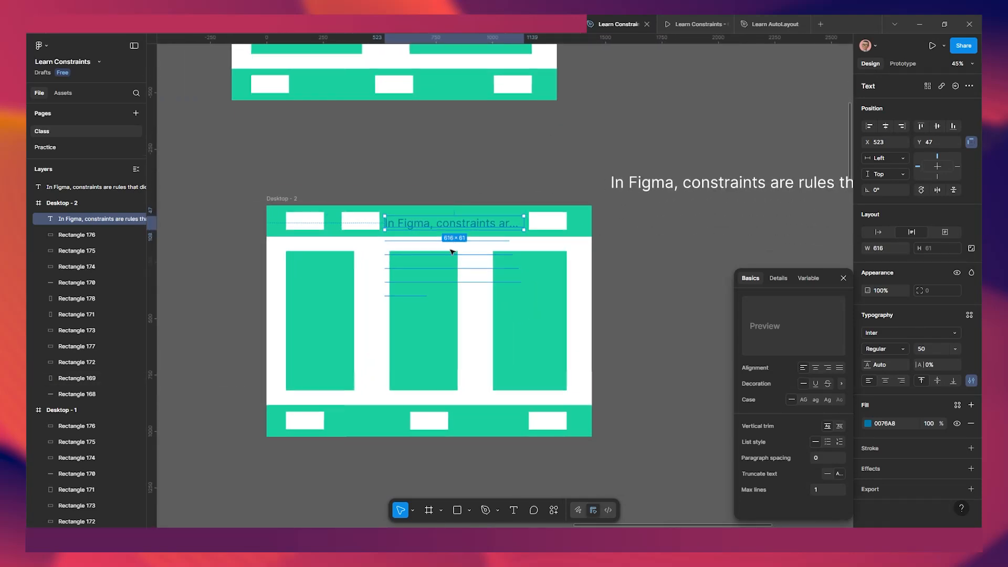
Widen the Desktop - 2 frame to about 1910 and further to about 2759, keeping its height.
{"action": "left_click", "coordinate": [595, 300], "text": "ctrl"}
{"action": "left_click_drag", "start_coordinate": [614, 296], "coordinate": [708, 296]}
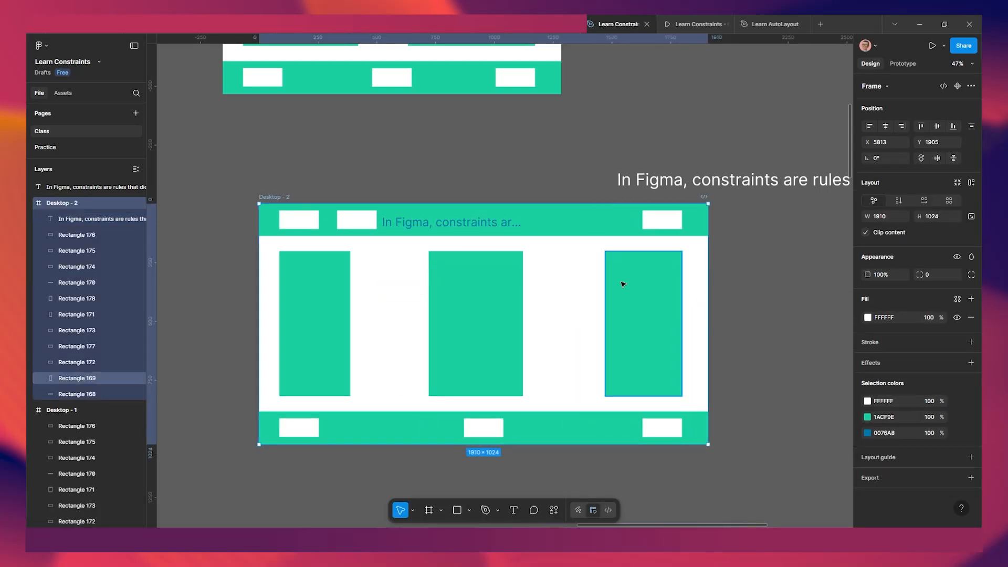
{"action": "left_click_drag", "start_coordinate": [621, 283], "coordinate": [401, 270]}
{"action": "left_click_drag", "start_coordinate": [505, 281], "coordinate": [690, 285]}
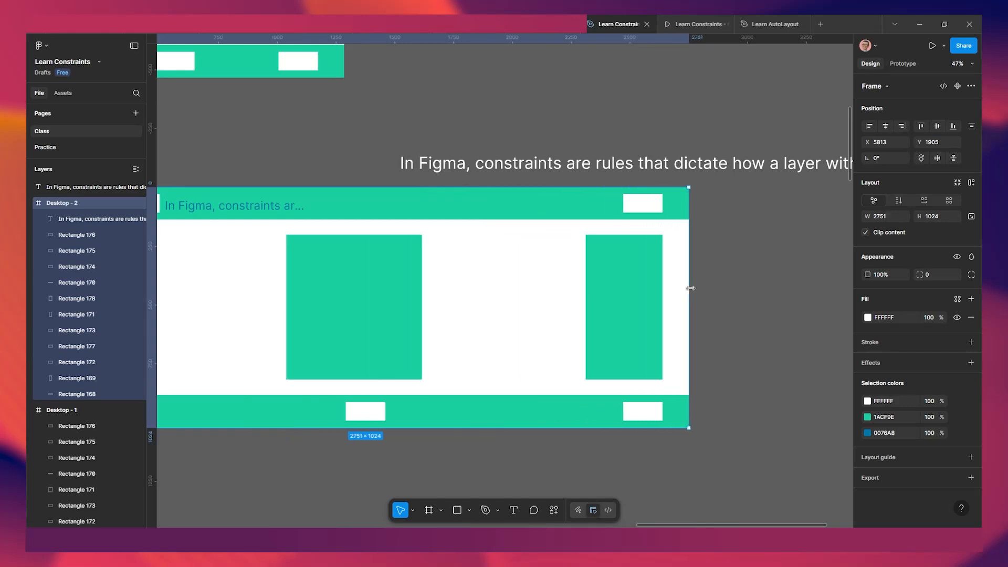
{"action": "left_click_drag", "start_coordinate": [297, 241], "coordinate": [498, 286]}
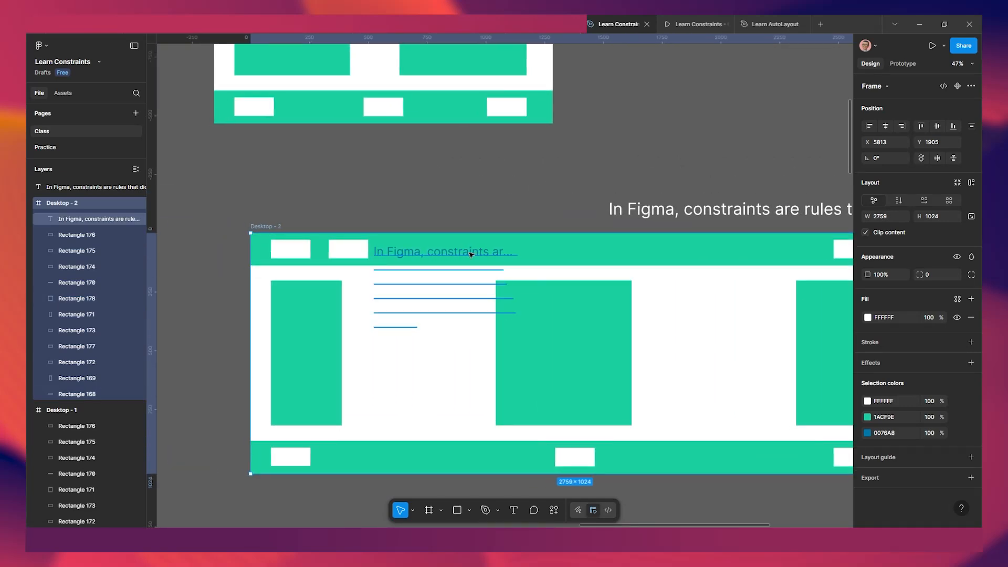
{"action": "scroll", "coordinate": [628, 258], "scroll_direction": "down", "scroll_amount": 1}
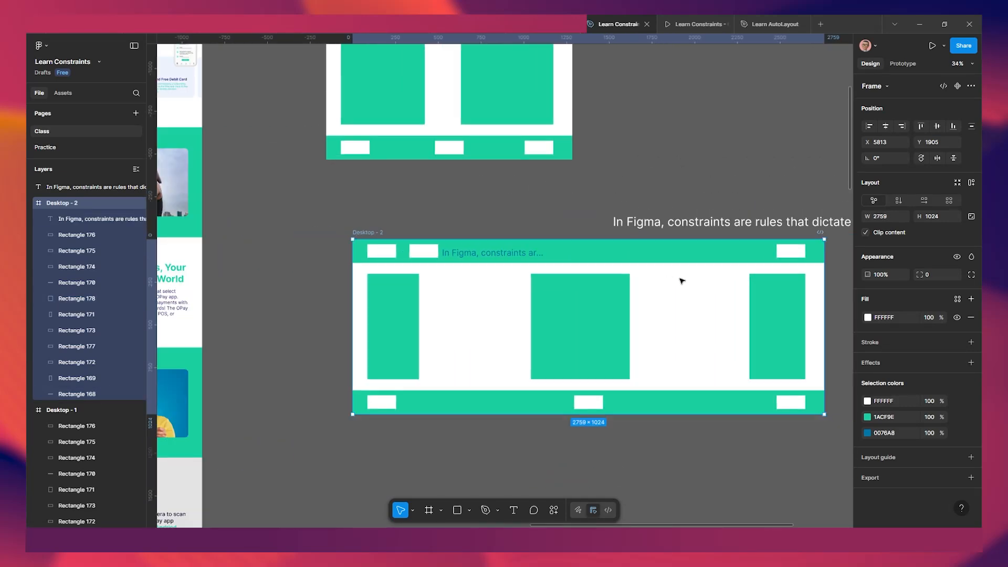
{"action": "left_click_drag", "start_coordinate": [673, 277], "coordinate": [546, 264]}
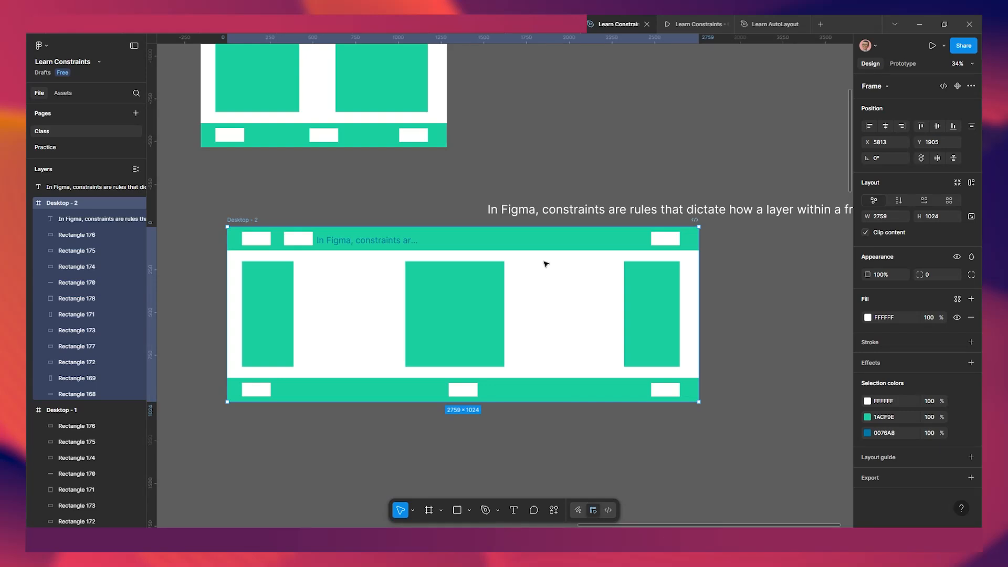
Select the truncated header text in the widened frame and stretch its box to about 1871 wide.
{"action": "key", "text": "ctrl"}
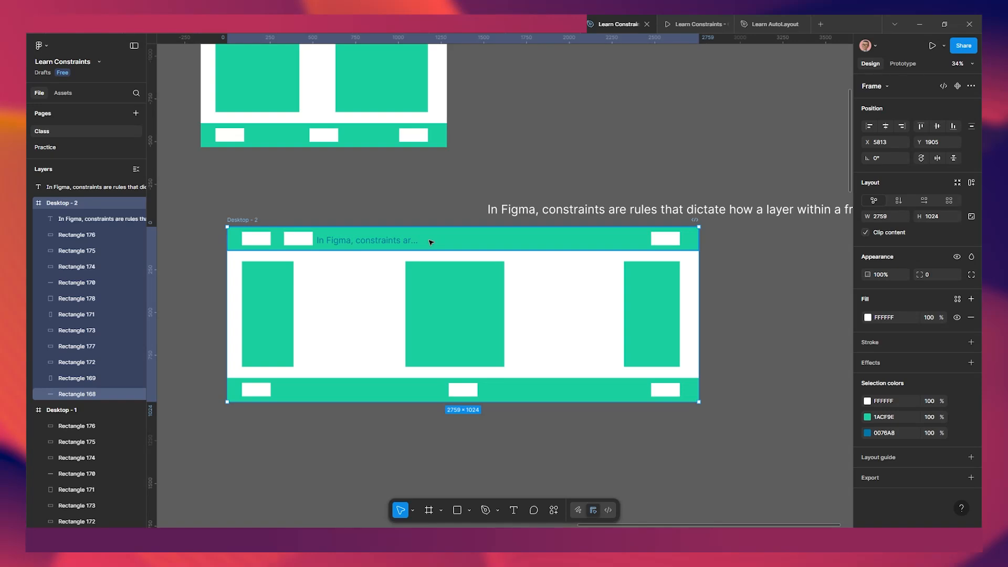
{"action": "key", "text": "ctrl"}
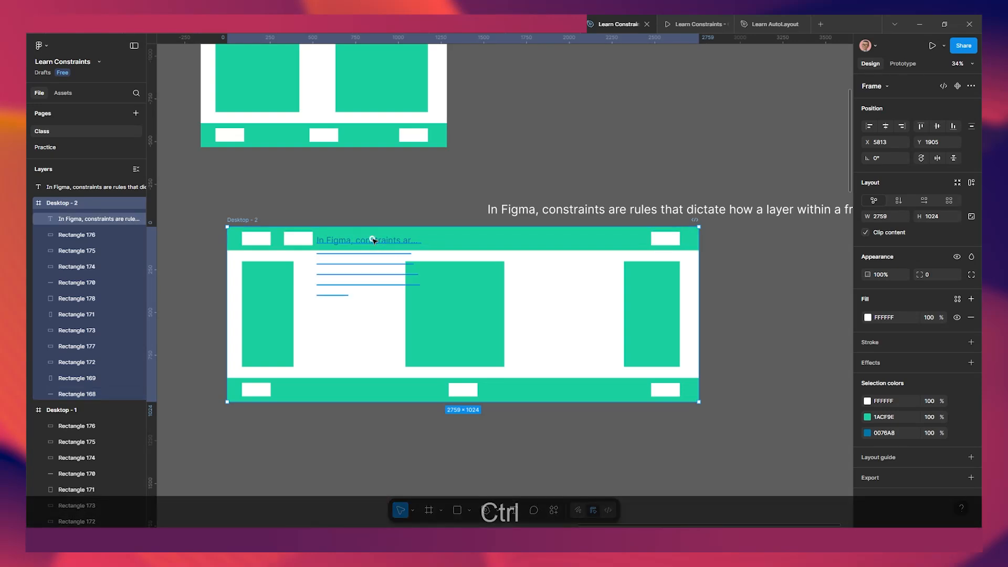
{"action": "left_click", "coordinate": [374, 240], "text": "ctrl"}
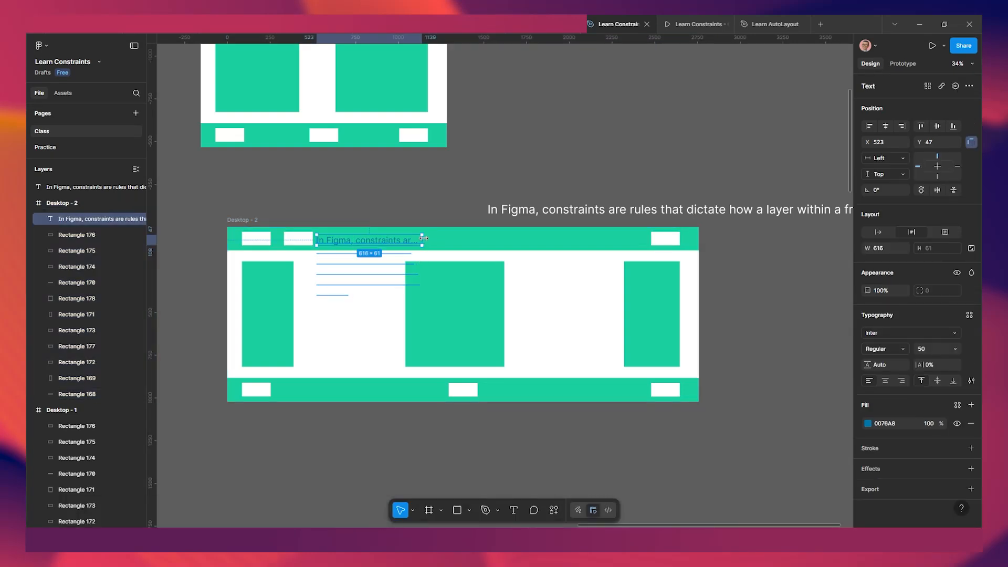
{"action": "left_click_drag", "start_coordinate": [423, 239], "coordinate": [636, 248]}
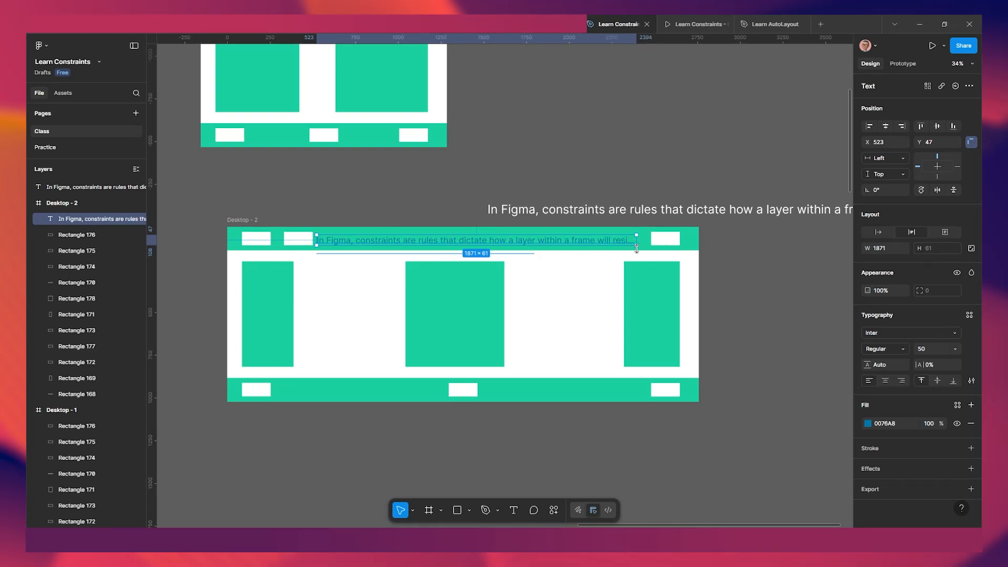
Undo the text box stretch and both widenings of the Desktop - 2 frame.
{"action": "key", "text": "ctrl+z"}
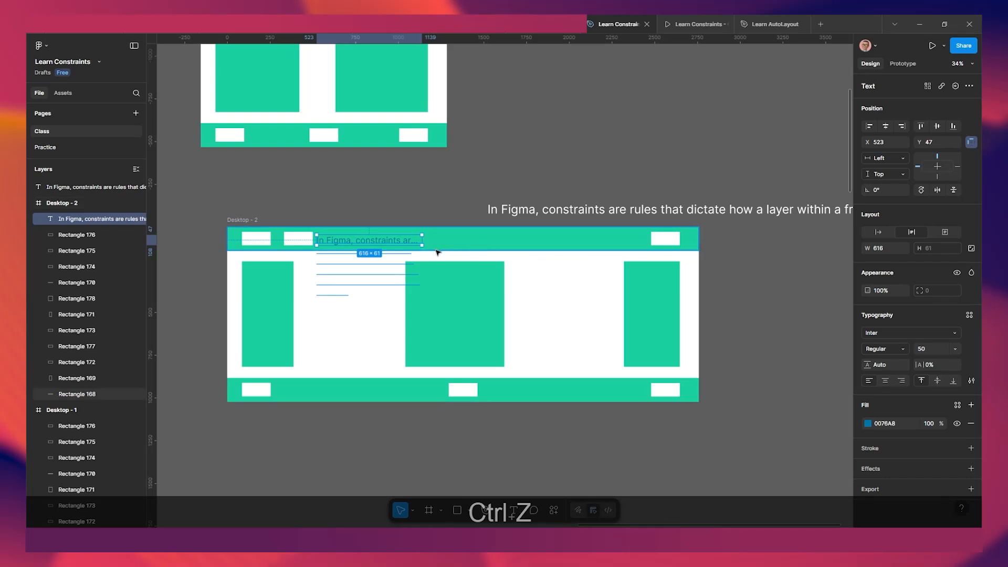
{"action": "key", "text": "ctrl+z"}
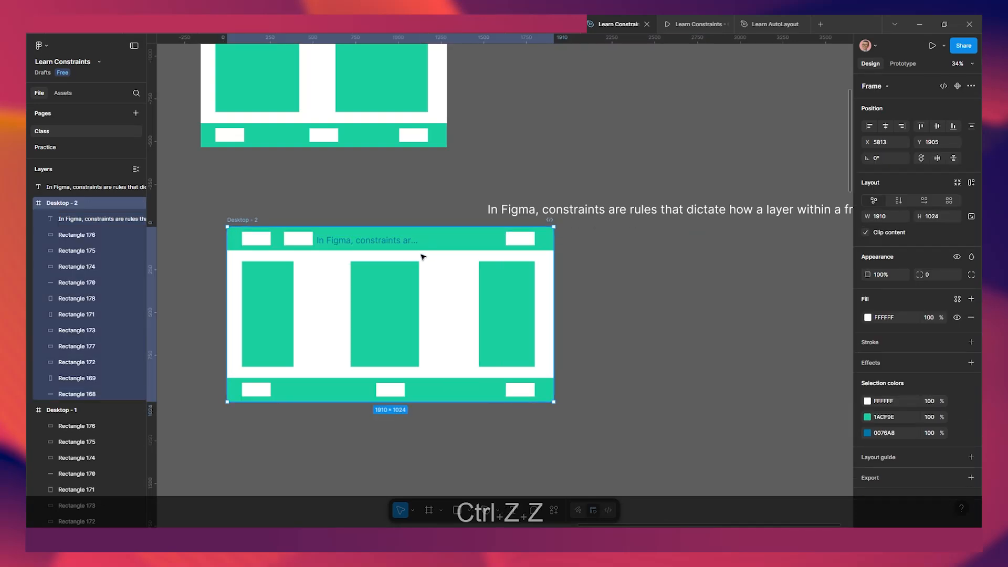
{"action": "key", "text": "ctrl+z"}
{"action": "scroll", "coordinate": [420, 261], "scroll_direction": "up", "scroll_amount": 5}
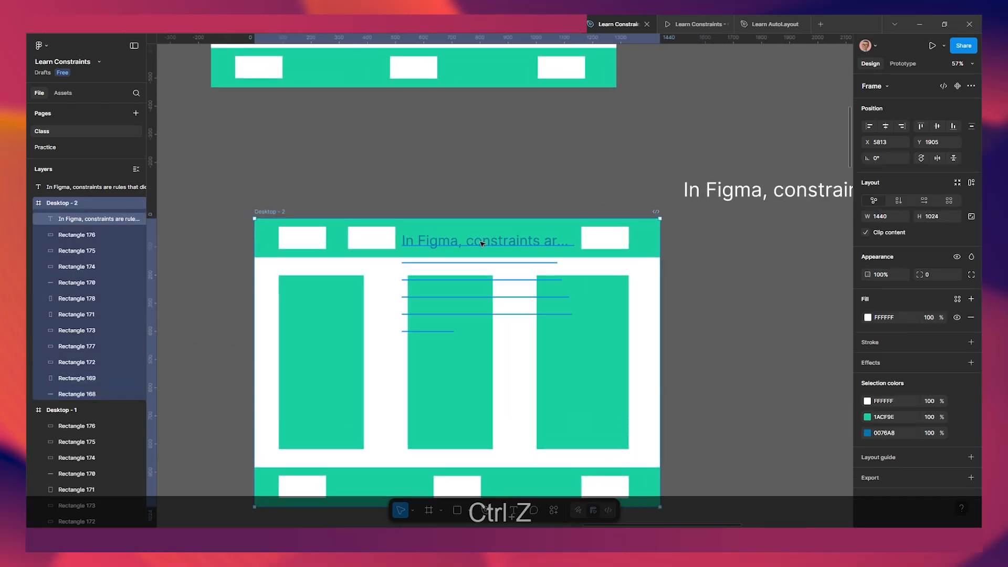
Set the blue header text's horizontal constraint to Left + Right and move the text up to Y 38.
{"action": "left_click", "coordinate": [482, 243]}
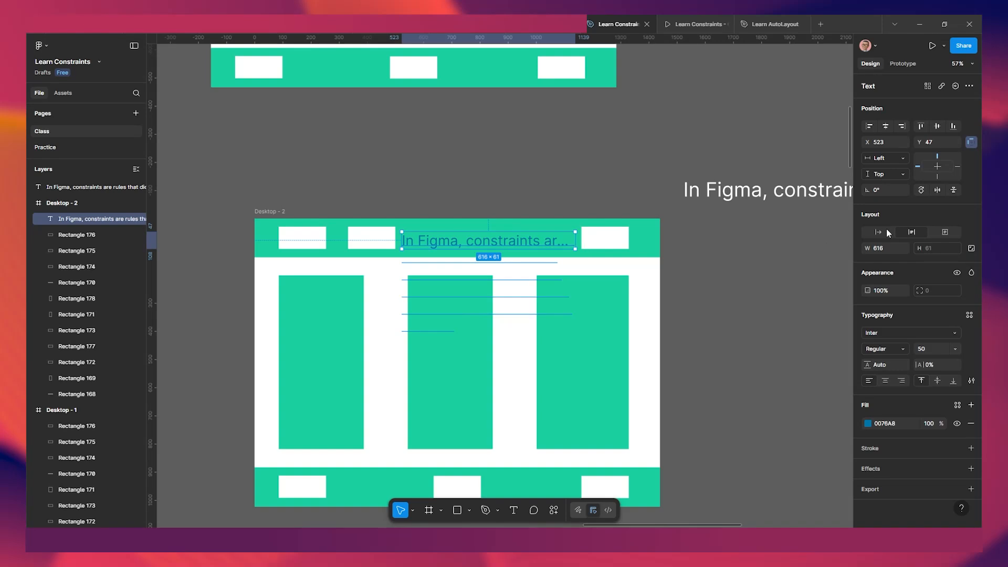
{"action": "left_click", "coordinate": [901, 158]}
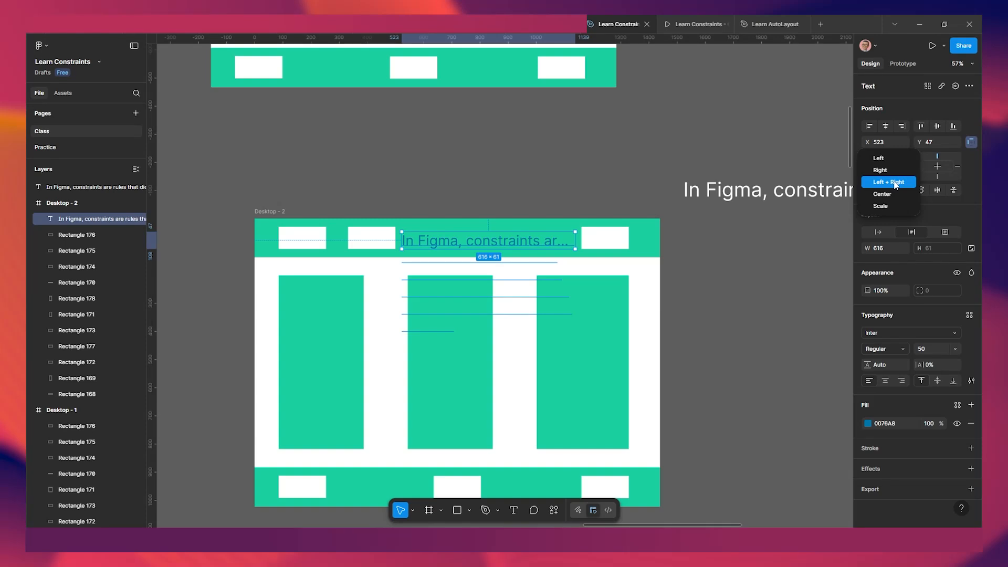
{"action": "left_click", "coordinate": [897, 182]}
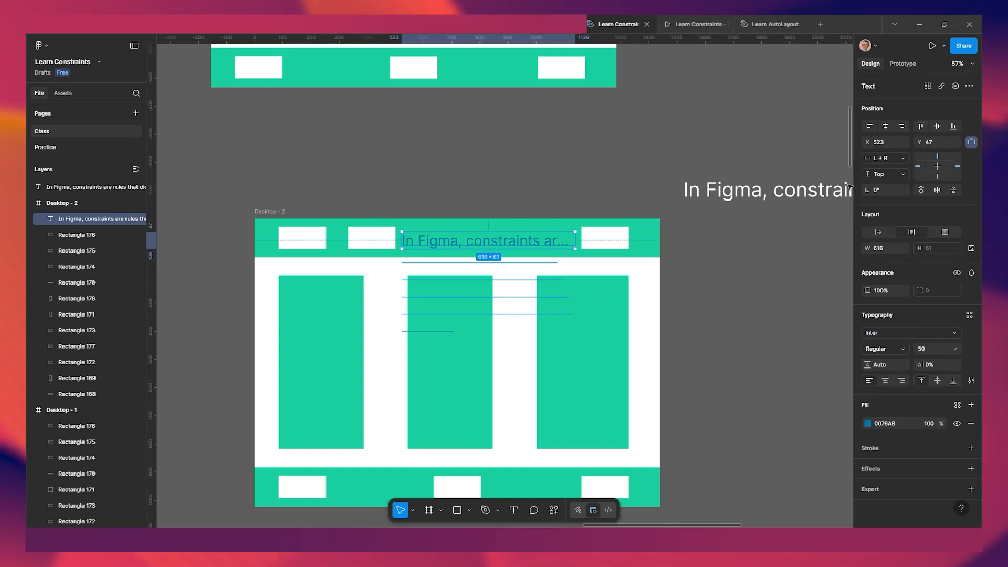
{"action": "scroll", "coordinate": [603, 178], "scroll_direction": "down", "scroll_amount": 5}
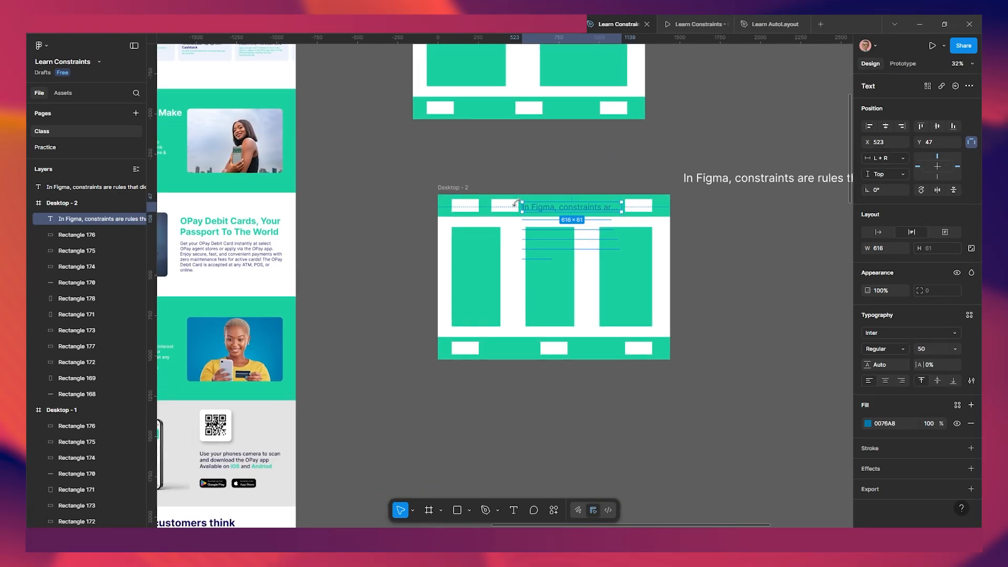
{"action": "scroll", "coordinate": [550, 213], "scroll_direction": "up", "scroll_amount": 3}
{"action": "left_click_drag", "start_coordinate": [573, 205], "coordinate": [573, 203]}
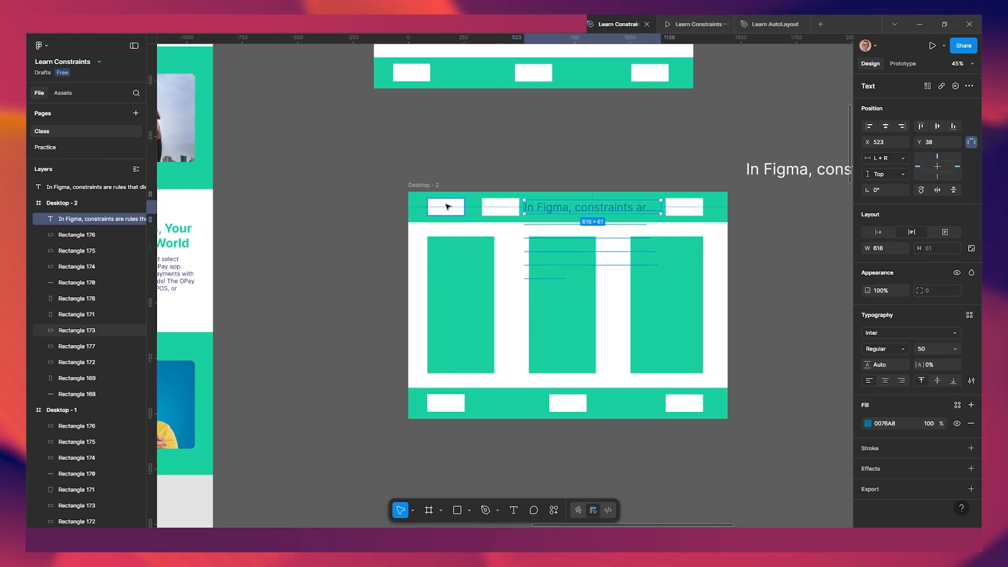
Extend the Desktop - 2 frame outward from its left edge to about 2173 wide.
{"action": "left_click", "coordinate": [420, 186]}
{"action": "left_click_drag", "start_coordinate": [407, 255], "coordinate": [286, 227]}
{"action": "scroll", "coordinate": [535, 247], "scroll_direction": "up", "scroll_amount": 1}
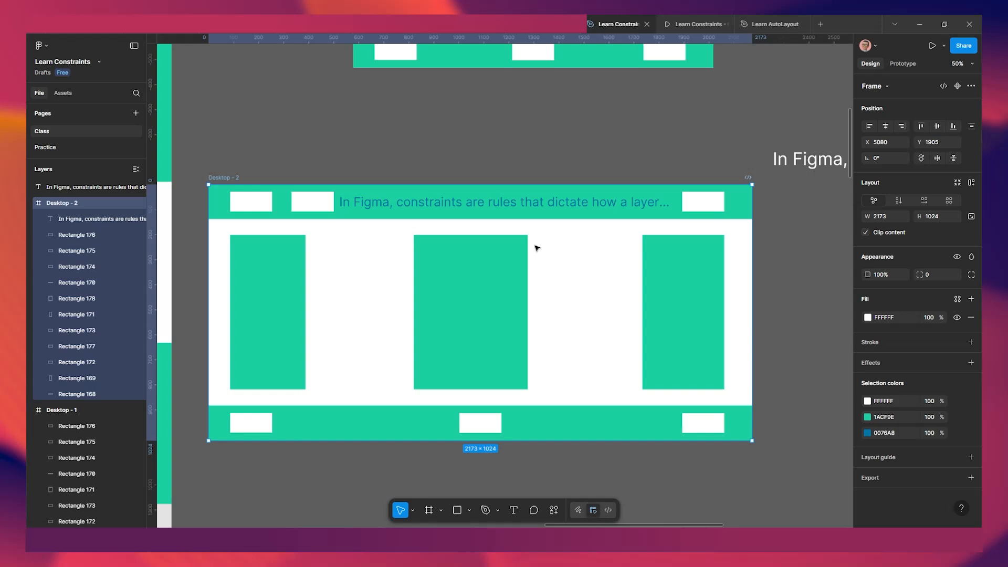
Enlarge the header text box to about 1349 by 133 and place it at about X 531, Y 20.
{"action": "left_click", "coordinate": [522, 208]}
{"action": "left_click_drag", "start_coordinate": [522, 204], "coordinate": [520, 223]}
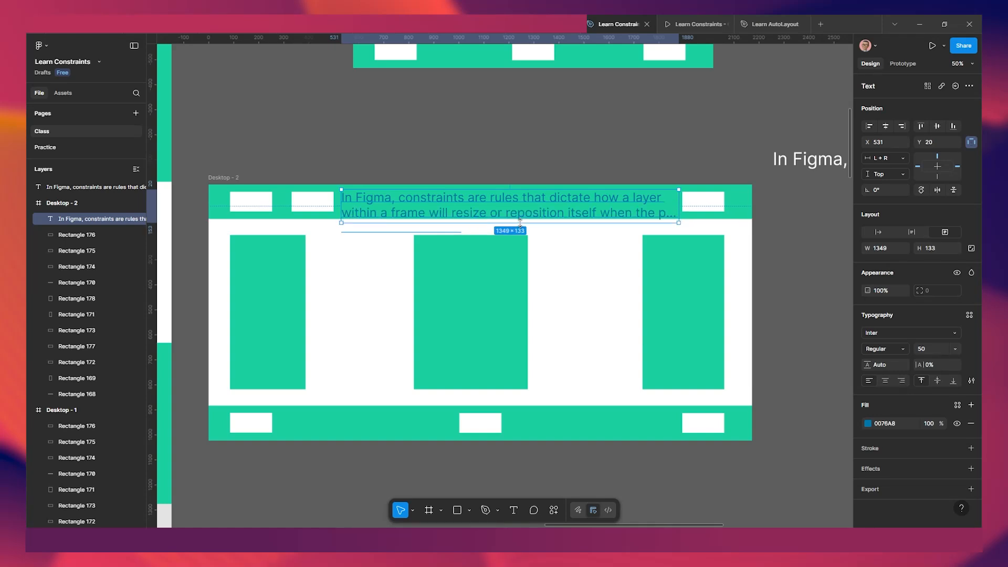
Narrow the Desktop - 2 frame from its right edge to about 1957 wide.
{"action": "scroll", "coordinate": [555, 245], "scroll_direction": "down", "scroll_amount": 3}
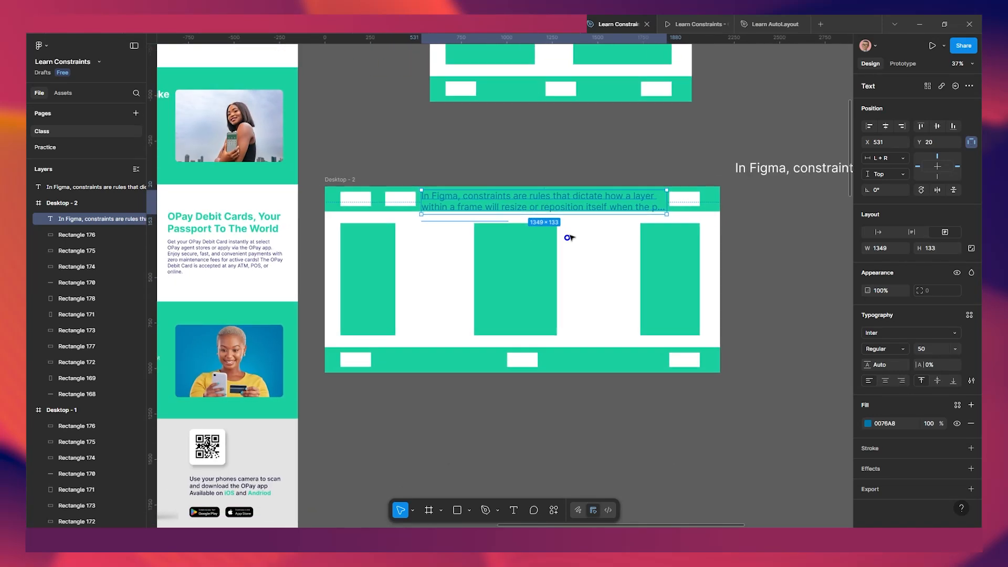
{"action": "left_click", "coordinate": [338, 179]}
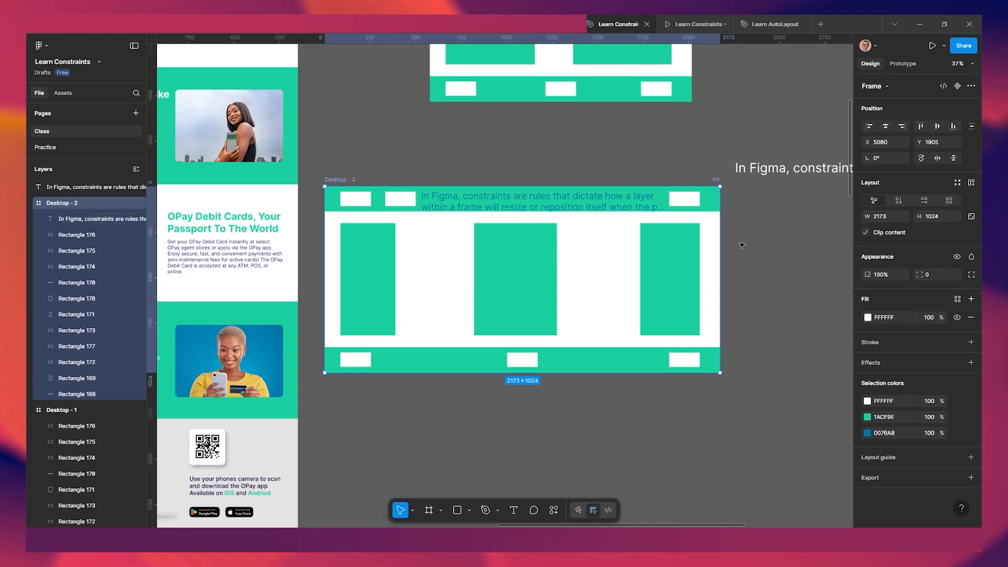
{"action": "mouse_move", "coordinate": [696, 239]}
{"action": "left_mouse_down"}
{"action": "mouse_move", "coordinate": [557, 237]}
{"action": "mouse_move", "coordinate": [680, 247]}
{"action": "left_mouse_up"}
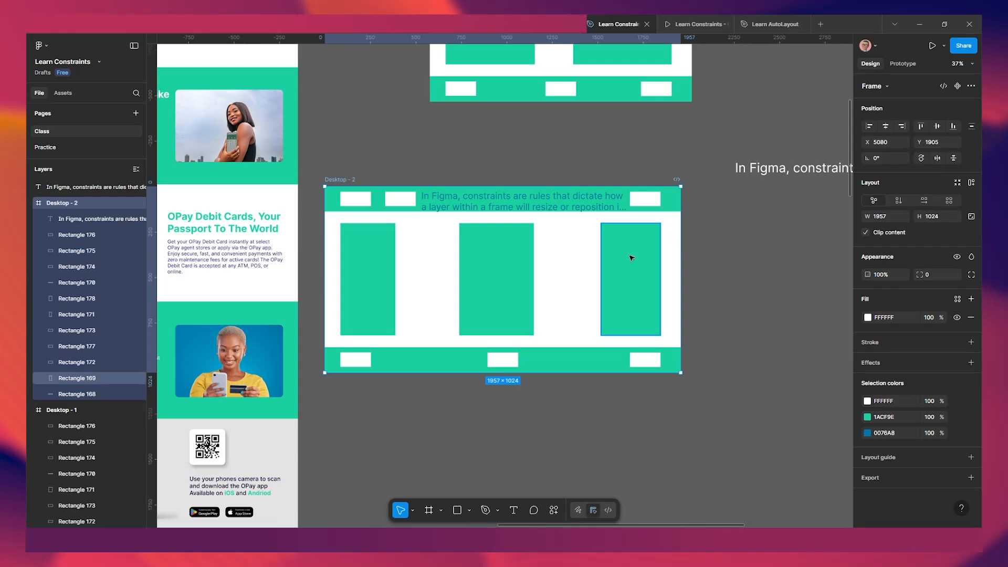
Try widening the Class page frame from its right edge to about 1771, and undo the resize.
{"action": "scroll", "coordinate": [630, 254], "scroll_direction": "down", "scroll_amount": 5}
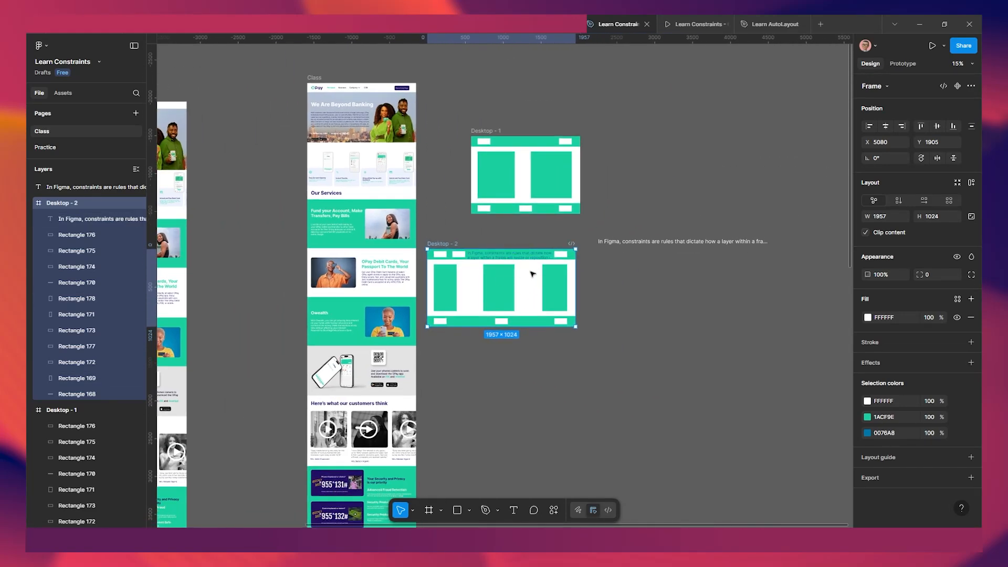
{"action": "scroll", "coordinate": [530, 273], "scroll_direction": "up", "scroll_amount": 3}
{"action": "scroll", "coordinate": [505, 270], "scroll_direction": "down", "scroll_amount": 2}
{"action": "scroll", "coordinate": [505, 271], "scroll_direction": "down", "scroll_amount": 2}
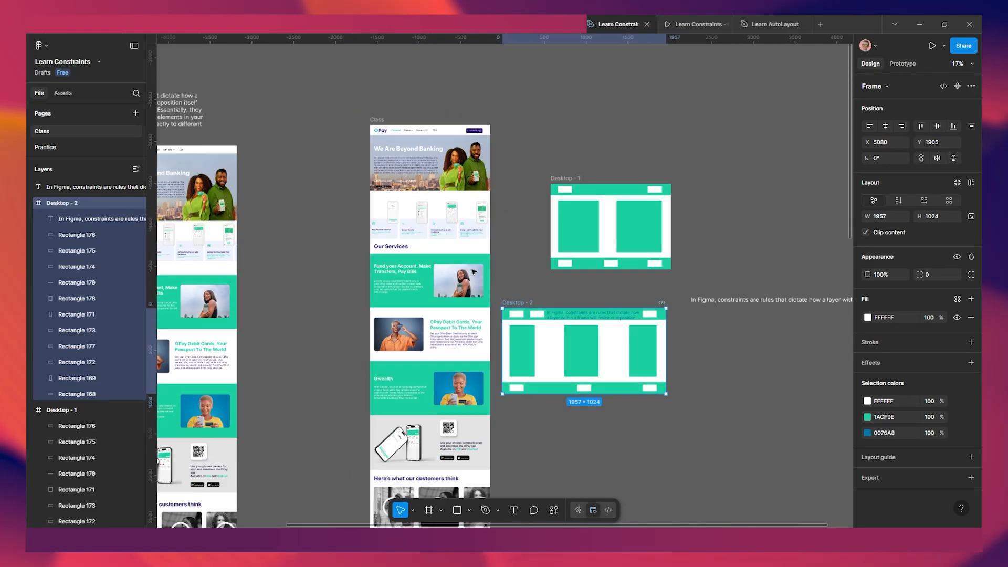
{"action": "scroll", "coordinate": [454, 294], "scroll_direction": "up", "scroll_amount": 6}
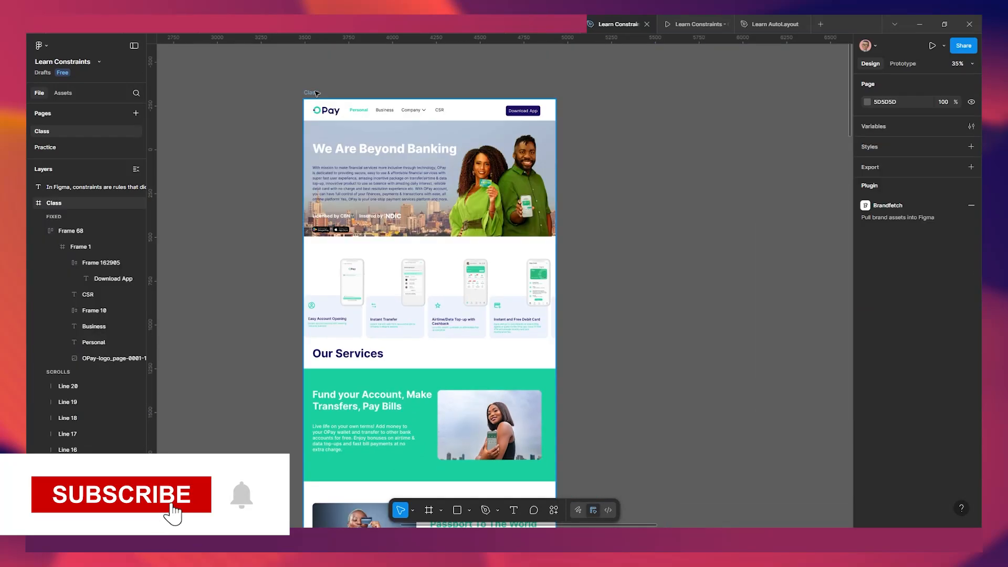
{"action": "left_click", "coordinate": [472, 202]}
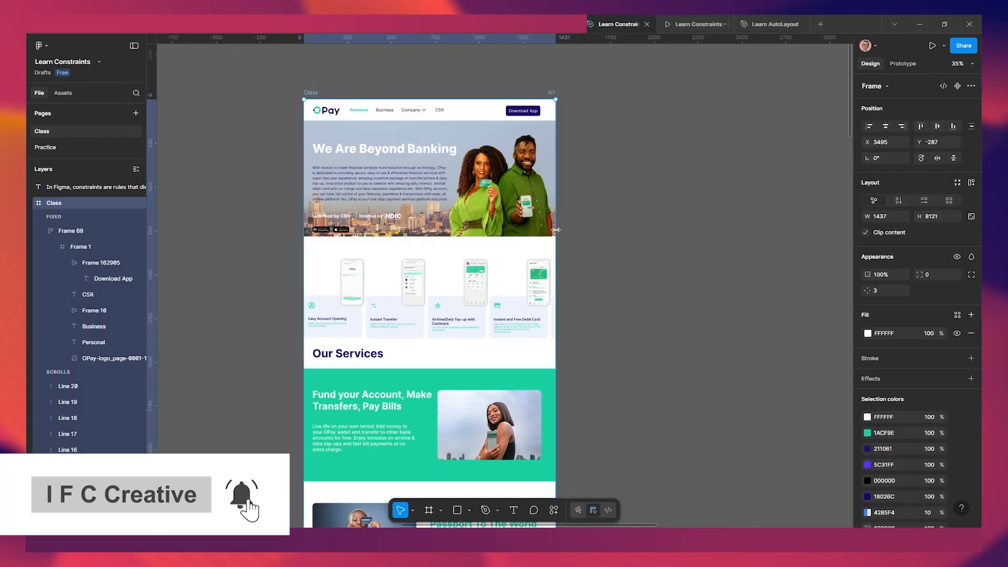
{"action": "left_click_drag", "start_coordinate": [552, 230], "coordinate": [610, 237]}
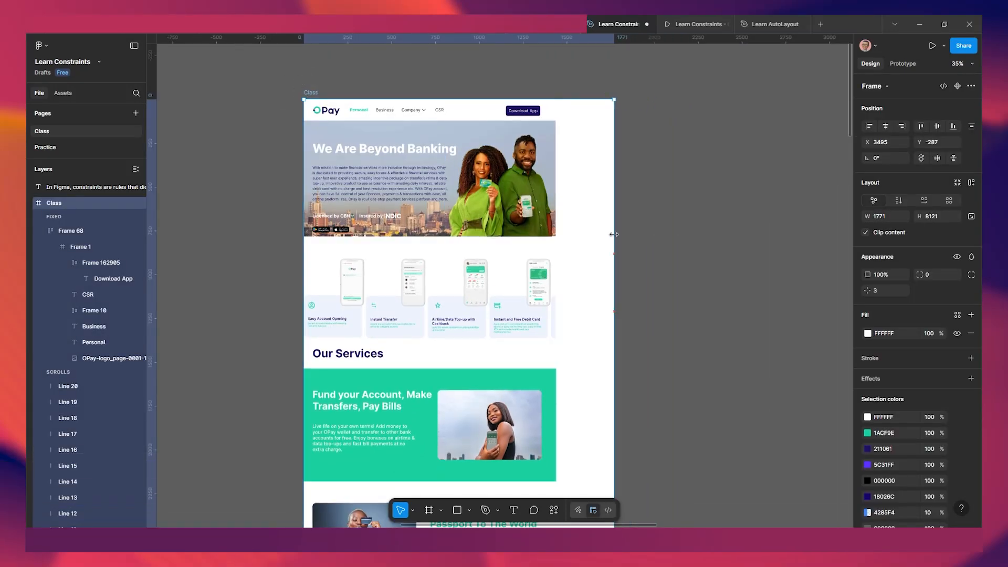
{"action": "key", "text": "ctrl+z"}
{"action": "scroll", "coordinate": [545, 246], "scroll_direction": "up", "scroll_amount": 3}
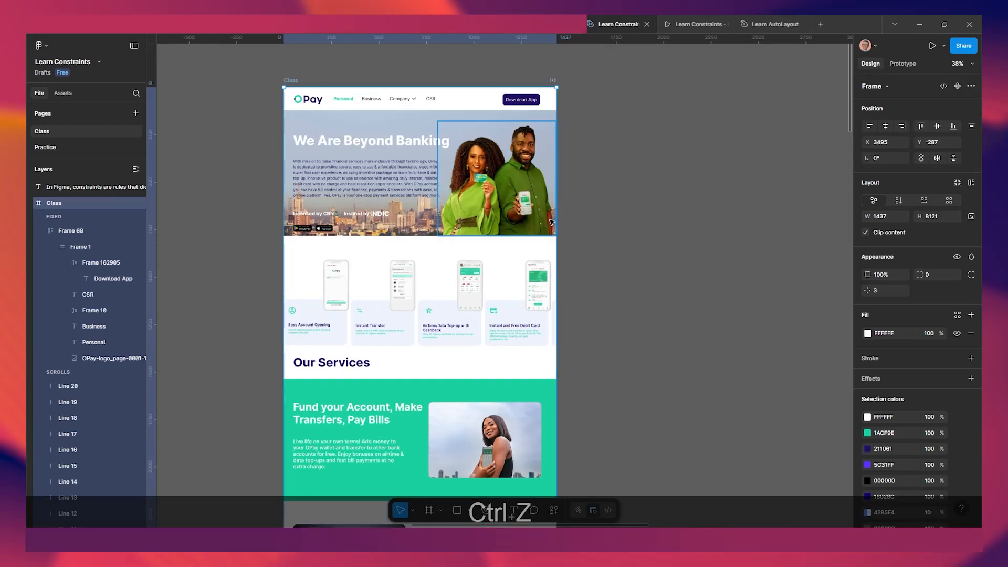
Preview the Class frame's Fow 1 prototype, expand the preview into its own tab and close the flows list.
{"action": "scroll", "coordinate": [483, 221], "scroll_direction": "left", "scroll_amount": 3}
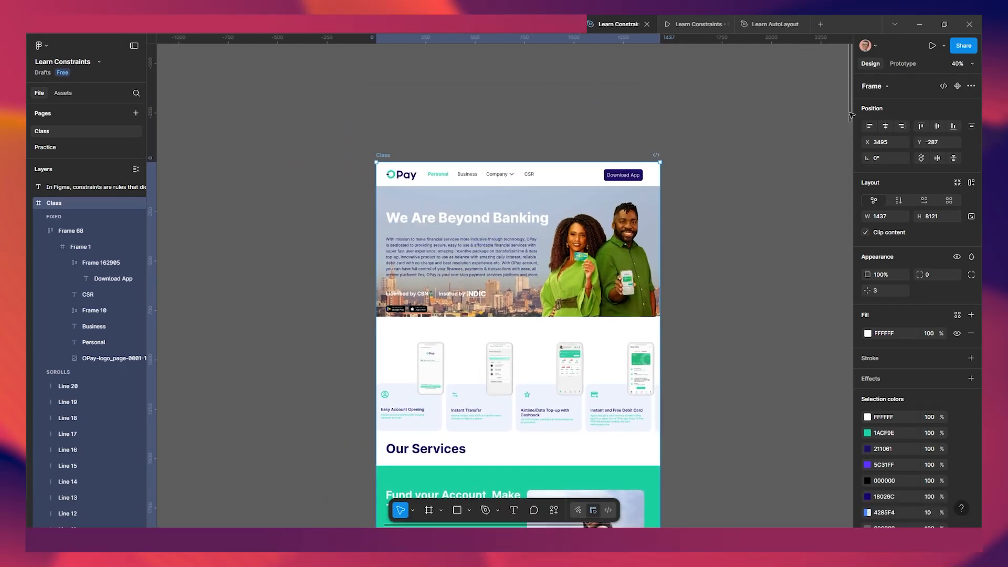
{"action": "left_click", "coordinate": [904, 64]}
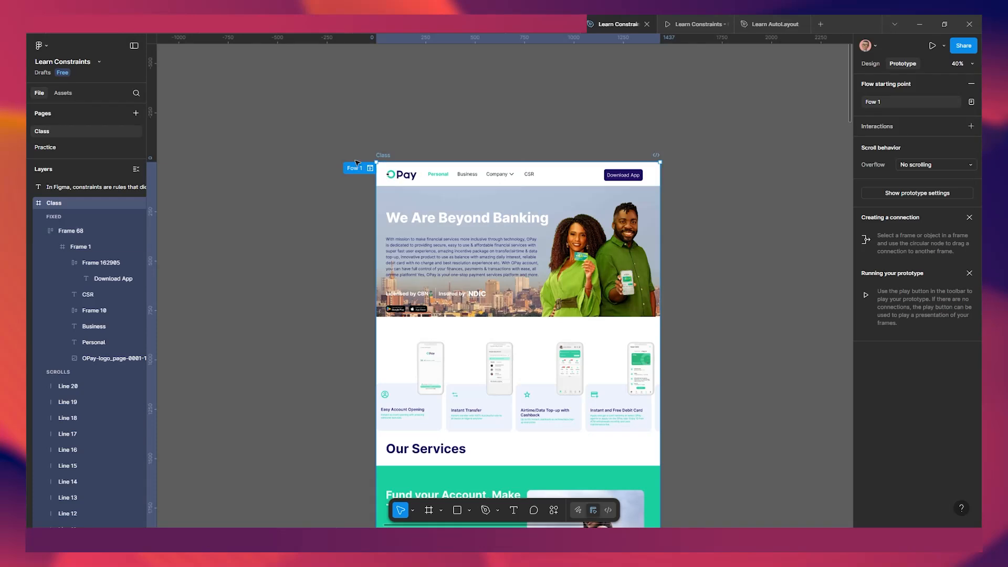
{"action": "left_click", "coordinate": [370, 168]}
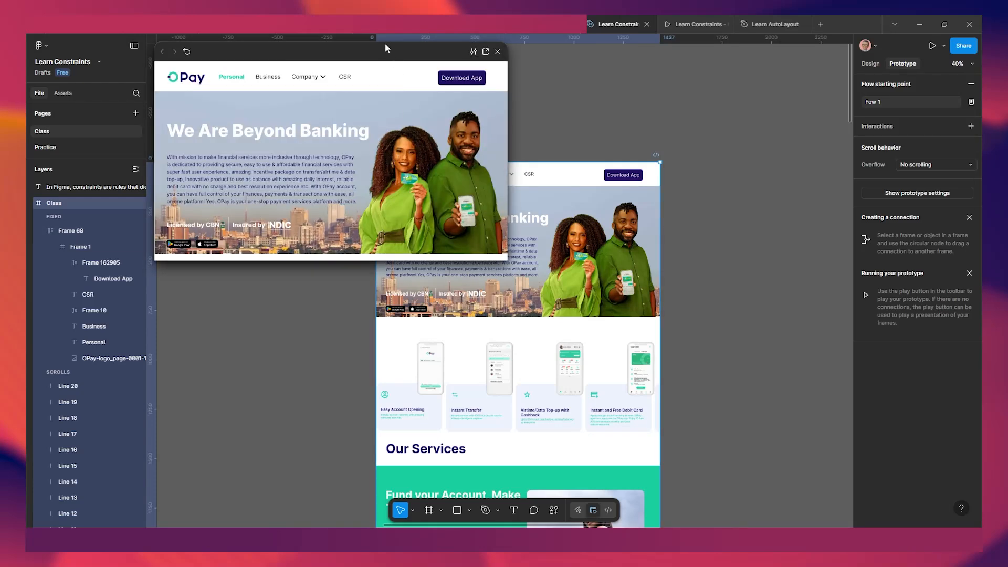
{"action": "left_click_drag", "start_coordinate": [395, 48], "coordinate": [390, 89]}
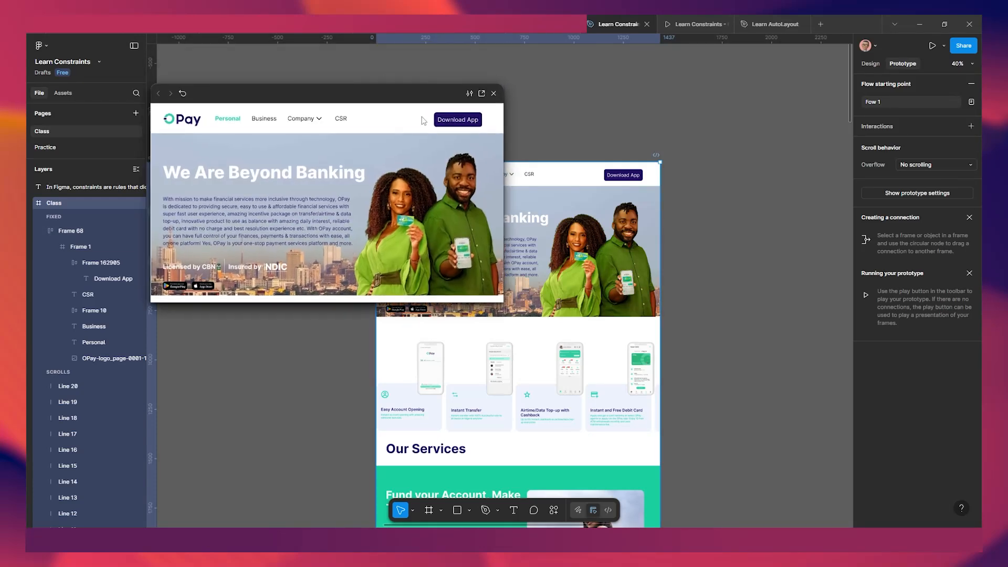
{"action": "left_click", "coordinate": [481, 94]}
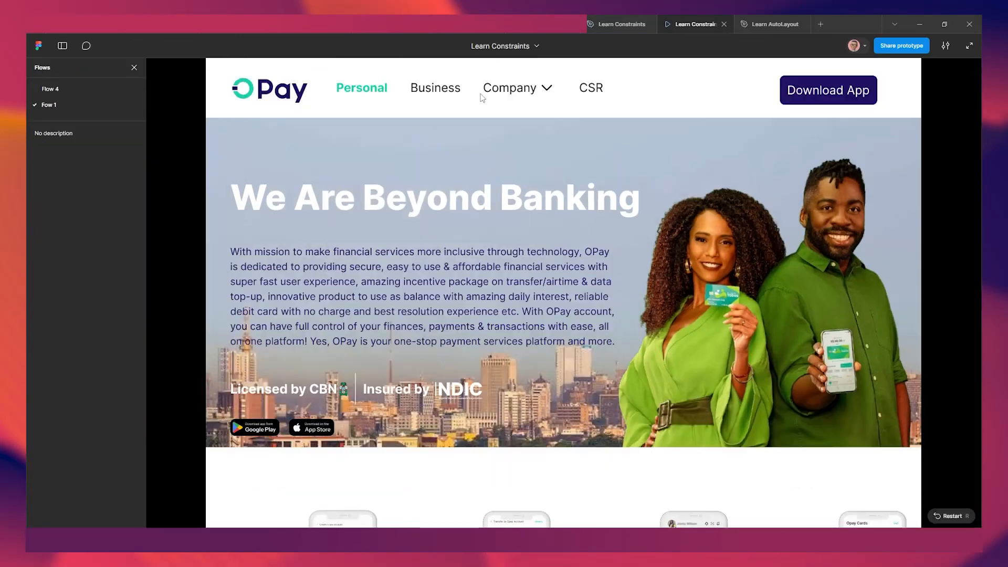
{"action": "left_click", "coordinate": [134, 69]}
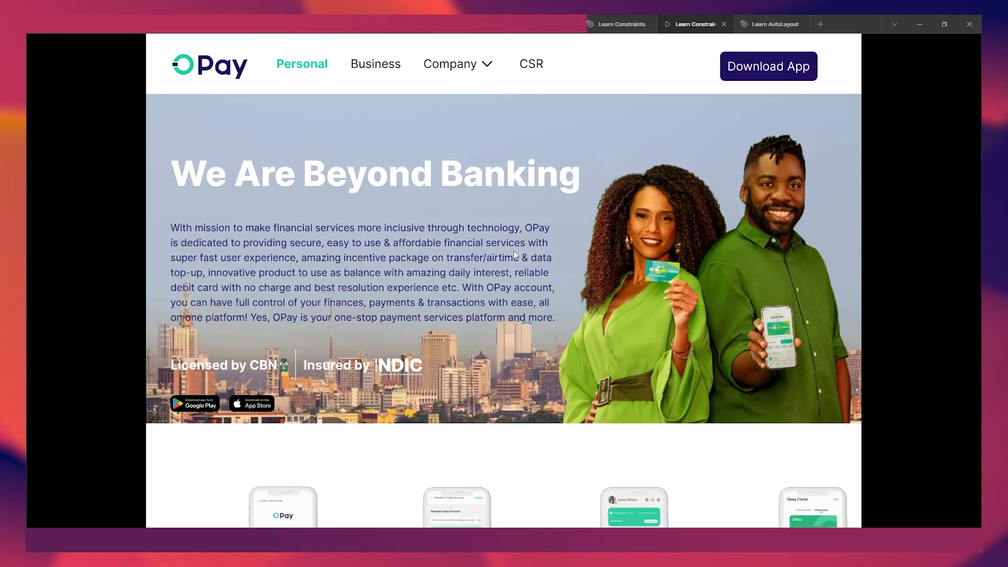
Check the page at actual size and set the prototype scaling to Responsive.
{"action": "scroll", "coordinate": [589, 260], "scroll_direction": "down", "scroll_amount": 15}
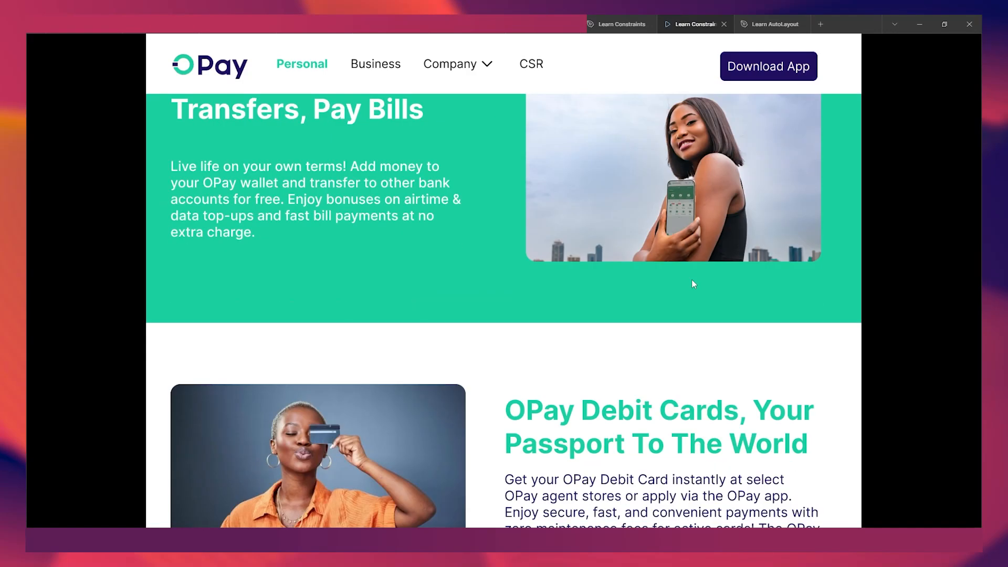
{"action": "scroll", "coordinate": [693, 284], "scroll_direction": "up", "scroll_amount": 15}
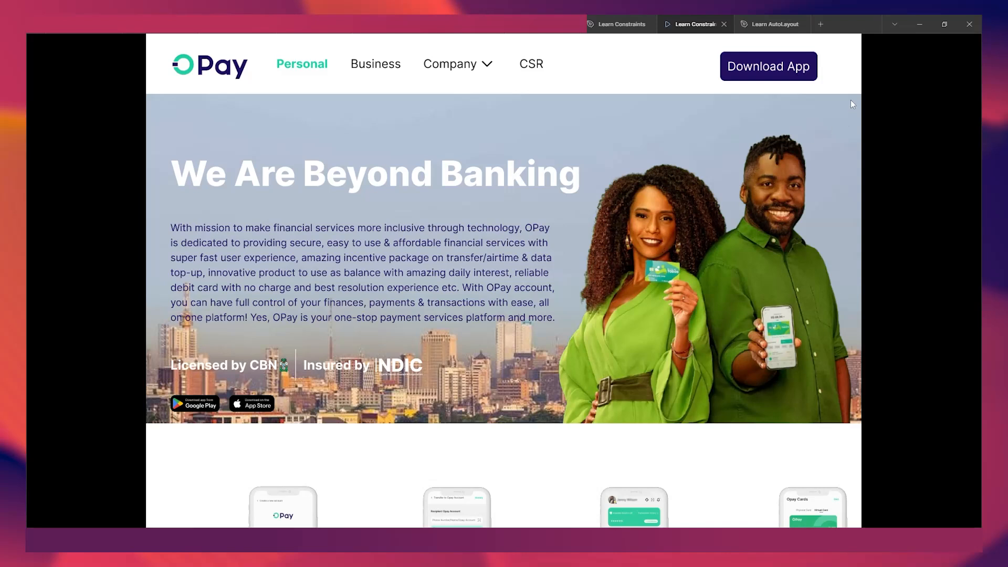
{"action": "mouse_move", "coordinate": [908, 51]}
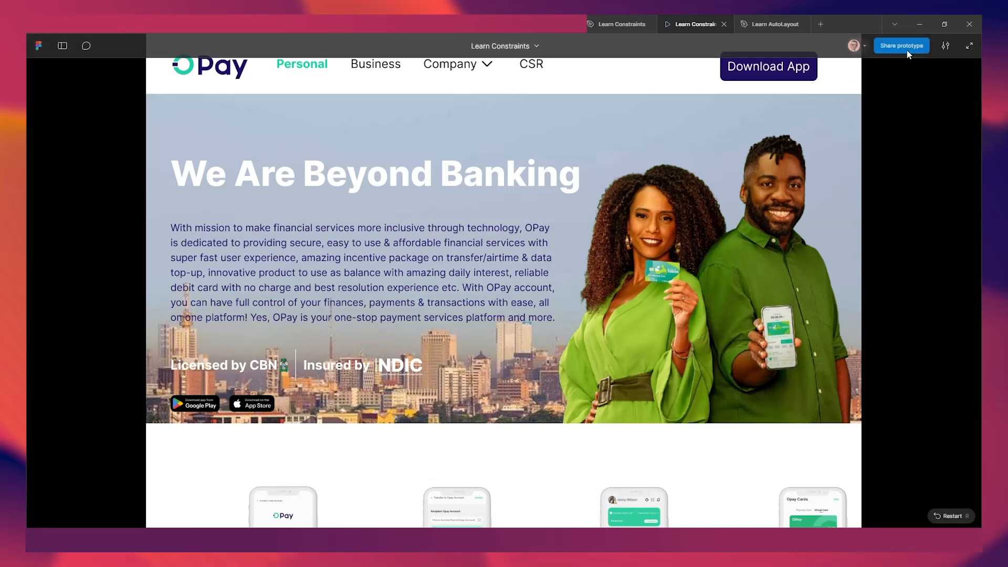
{"action": "left_click", "coordinate": [943, 47]}
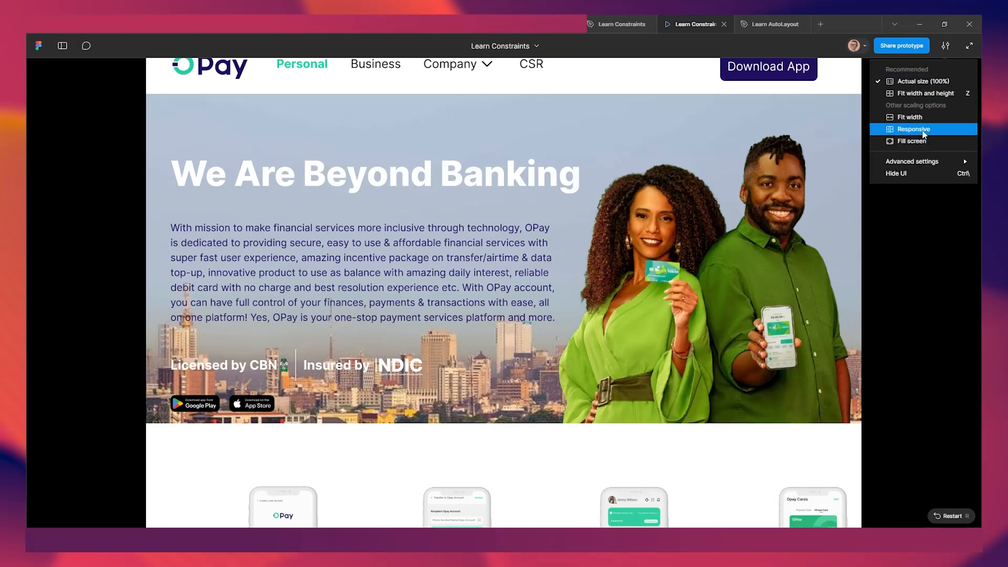
{"action": "left_click", "coordinate": [923, 132]}
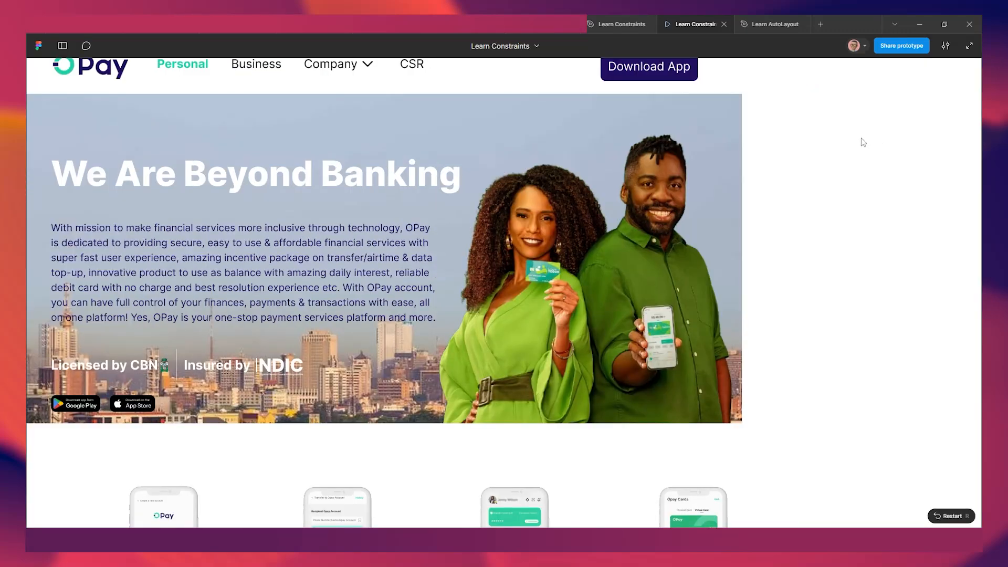
Examine how the sections of the Class page fill the screen width under responsive scaling, down to the customer service section and back.
{"action": "scroll", "coordinate": [580, 163], "scroll_direction": "down", "scroll_amount": 8}
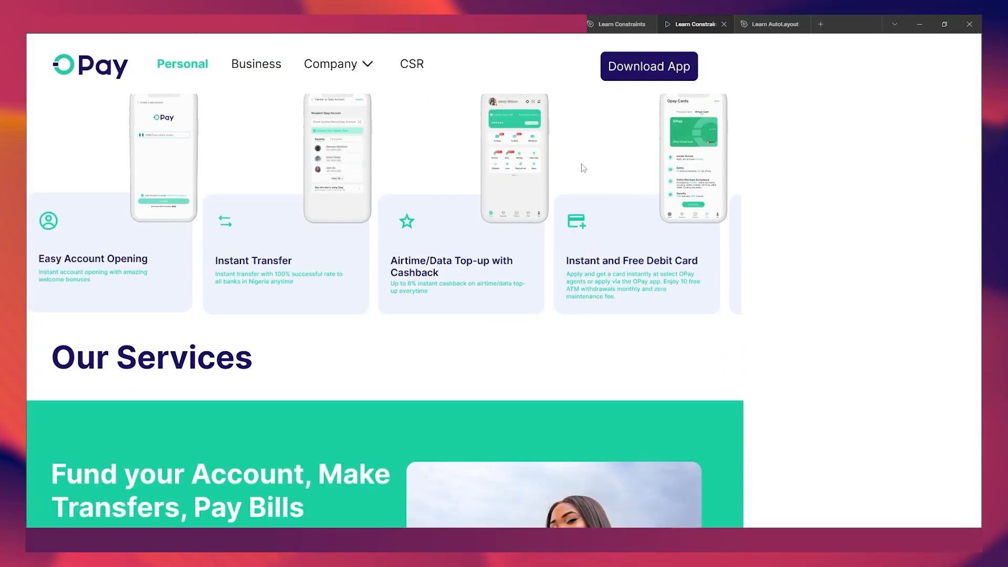
{"action": "scroll", "coordinate": [583, 167], "scroll_direction": "down", "scroll_amount": 20}
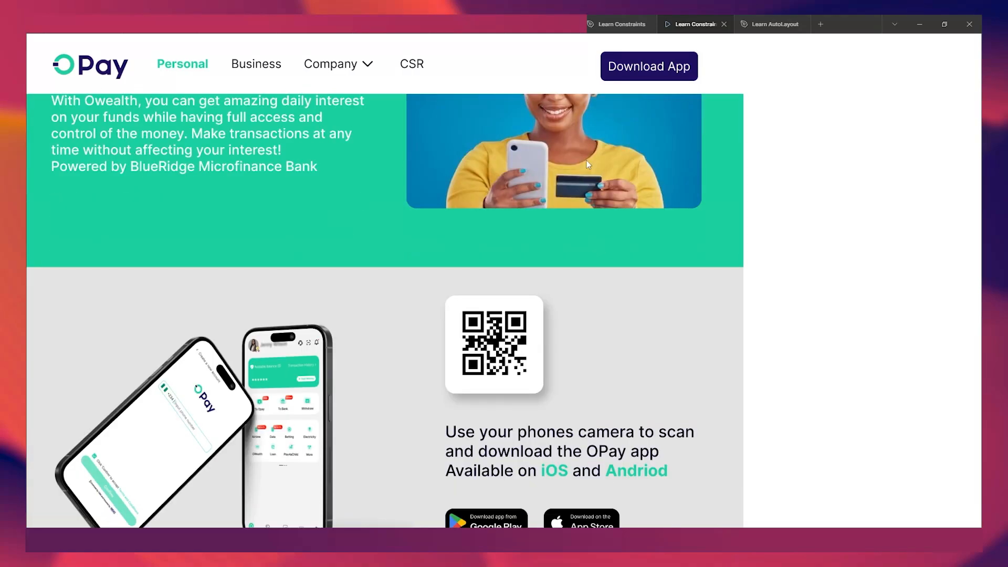
{"action": "scroll", "coordinate": [586, 163], "scroll_direction": "down", "scroll_amount": 20}
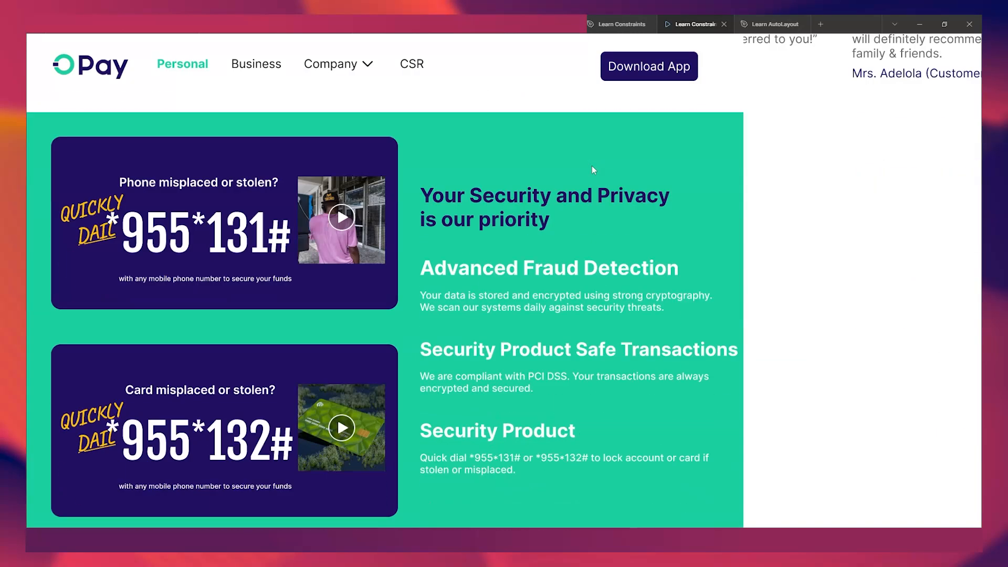
{"action": "scroll", "coordinate": [592, 169], "scroll_direction": "down", "scroll_amount": 8}
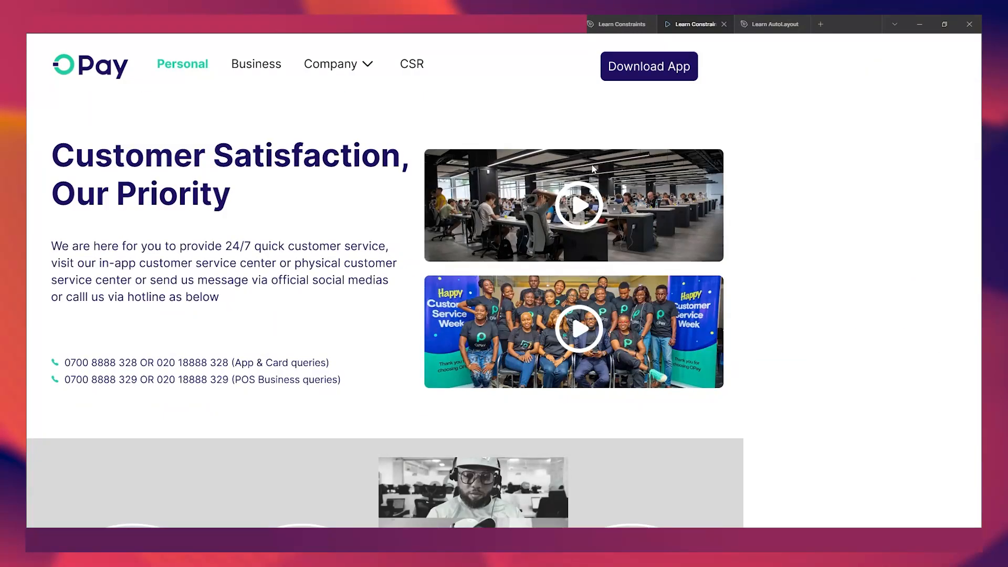
{"action": "scroll", "coordinate": [592, 168], "scroll_direction": "down", "scroll_amount": 4}
{"action": "scroll", "coordinate": [591, 168], "scroll_direction": "up", "scroll_amount": 12}
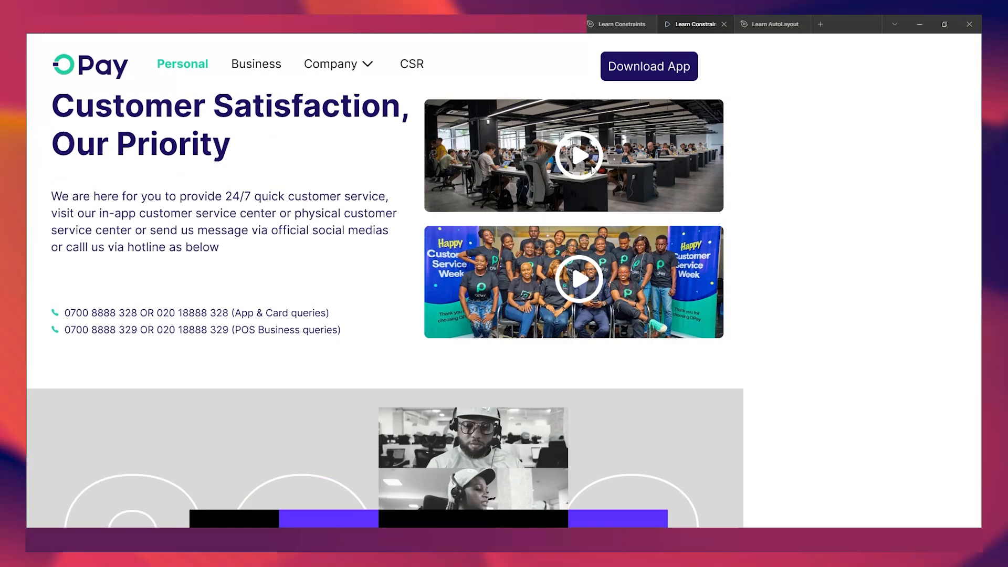
{"action": "scroll", "coordinate": [592, 168], "scroll_direction": "up", "scroll_amount": 4}
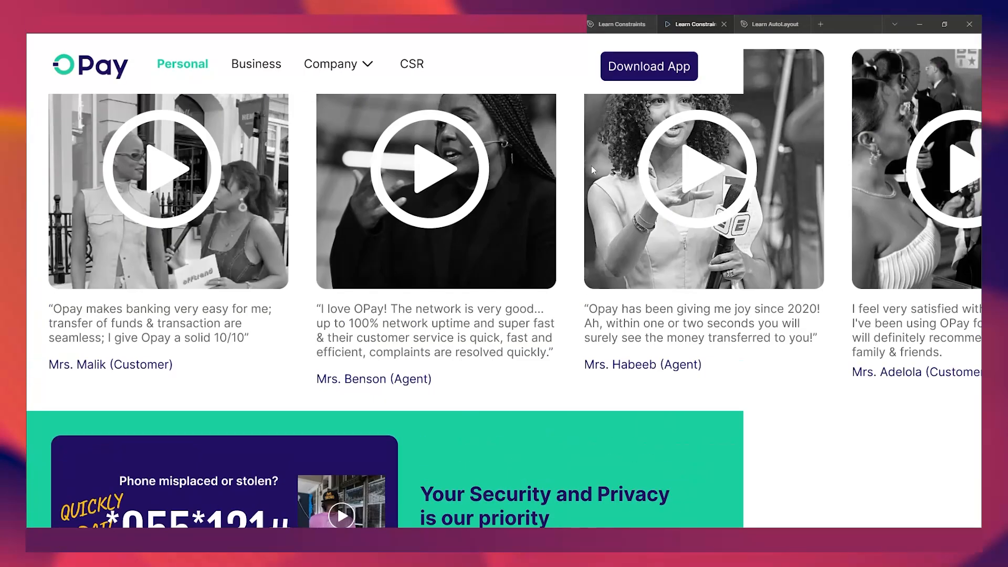
{"action": "scroll", "coordinate": [590, 166], "scroll_direction": "up", "scroll_amount": 7}
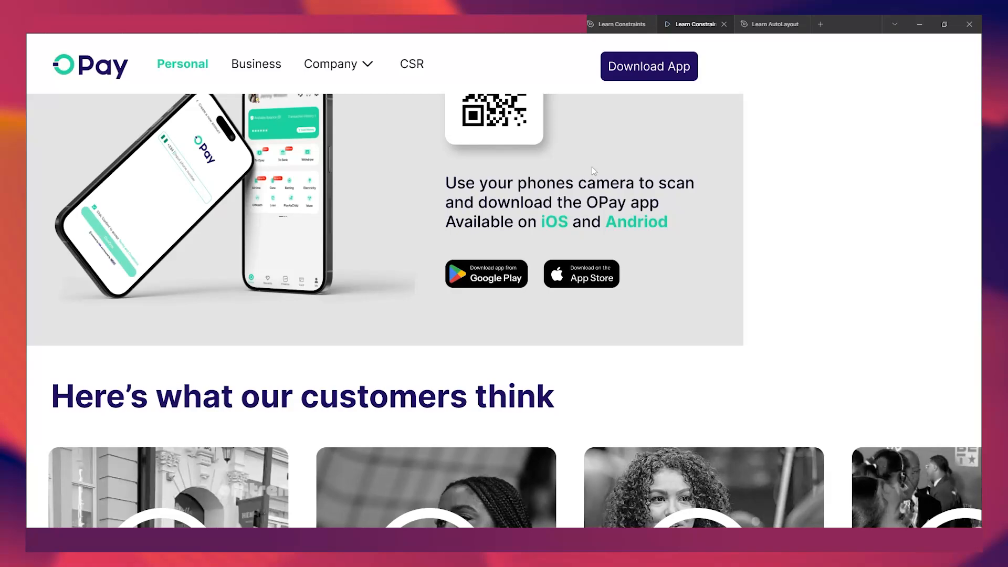
{"action": "scroll", "coordinate": [591, 167], "scroll_direction": "up", "scroll_amount": 20}
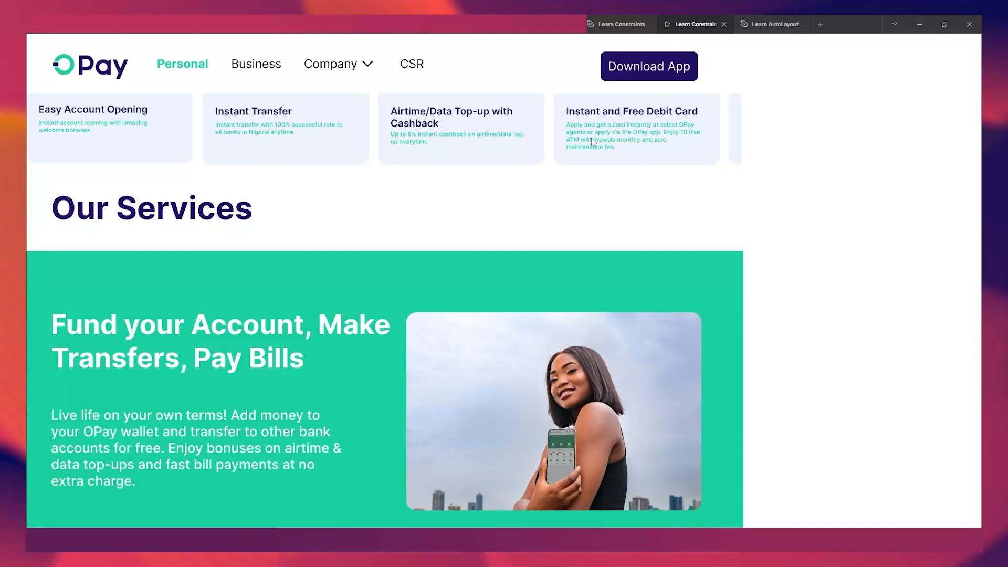
{"action": "scroll", "coordinate": [591, 137], "scroll_direction": "up", "scroll_amount": 8}
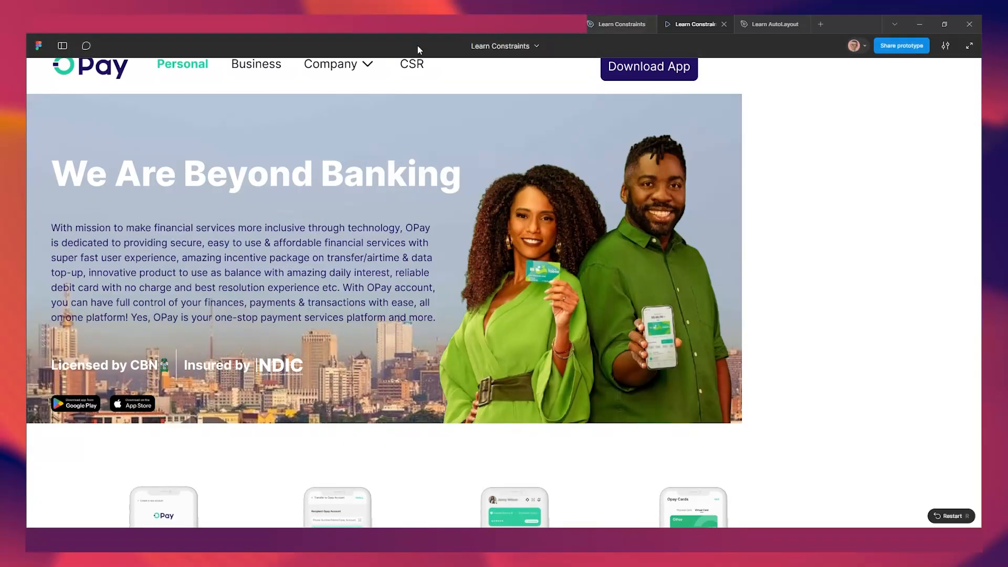
Show the list of prototype flows, view Flow 4 and return to Fow 1.
{"action": "left_click", "coordinate": [62, 47]}
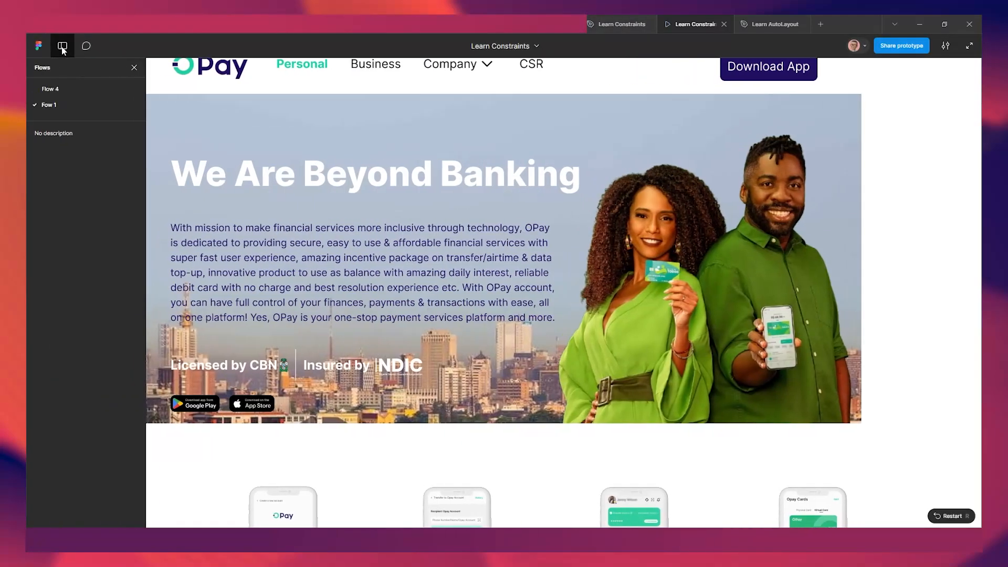
{"action": "left_click", "coordinate": [68, 90]}
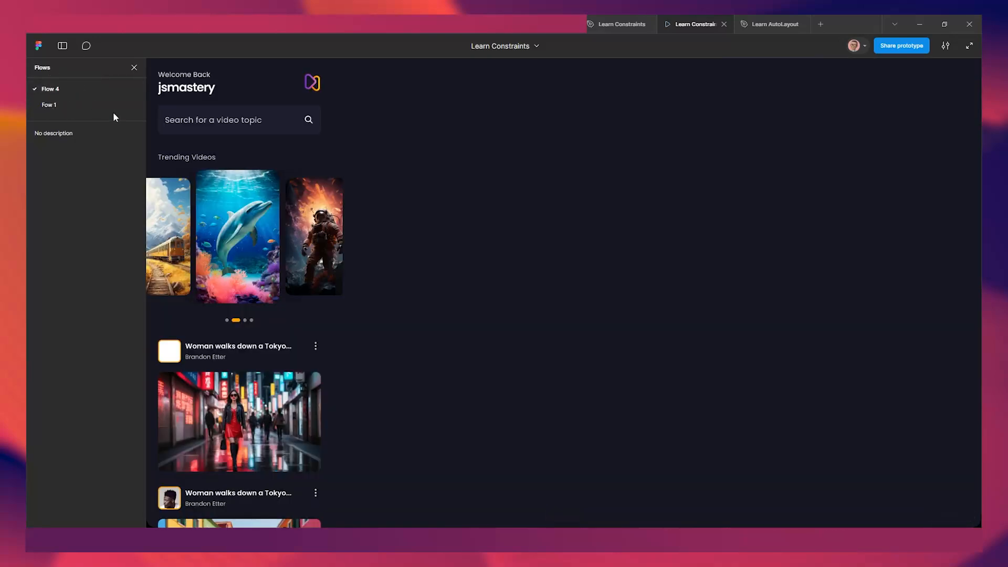
{"action": "left_click", "coordinate": [49, 104]}
Return to the Learn Constraints design file and select the OPay page frame below the constraints definition text.
{"action": "left_click", "coordinate": [619, 25]}
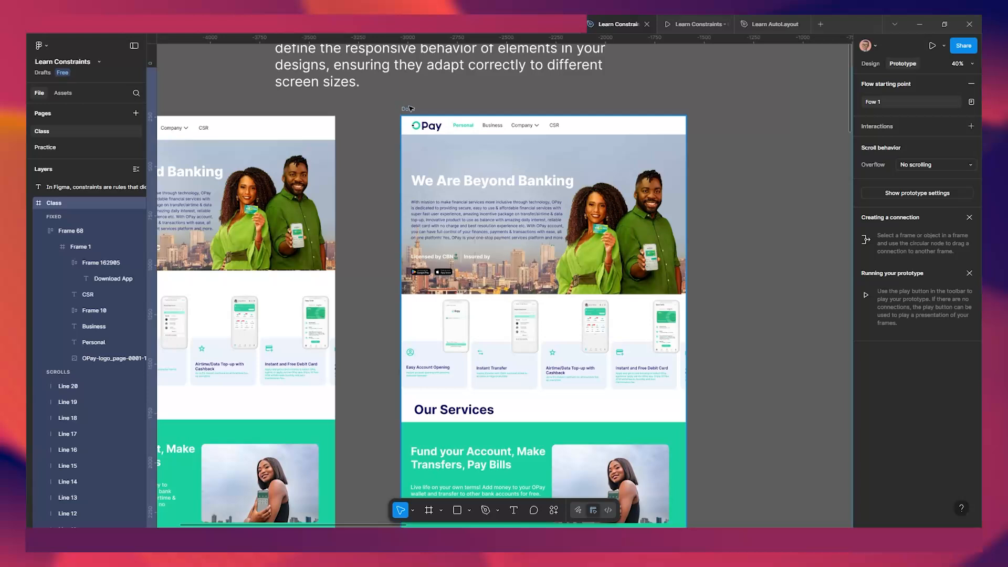
{"action": "left_click", "coordinate": [410, 108]}
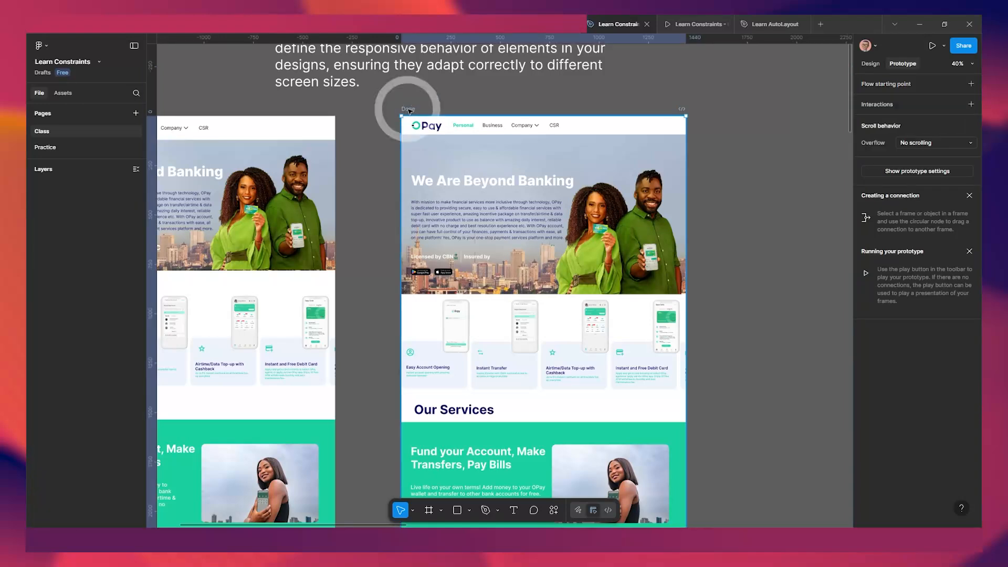
Add a flow starting point to the Done frame and open its prototype preview in a full tab without the flows list.
{"action": "left_click", "coordinate": [869, 64]}
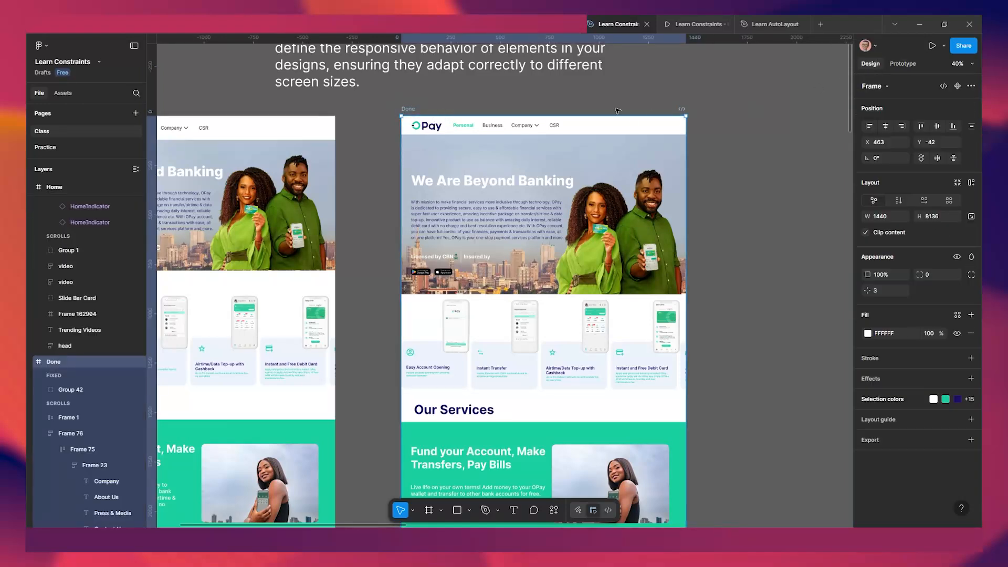
{"action": "left_click", "coordinate": [902, 64]}
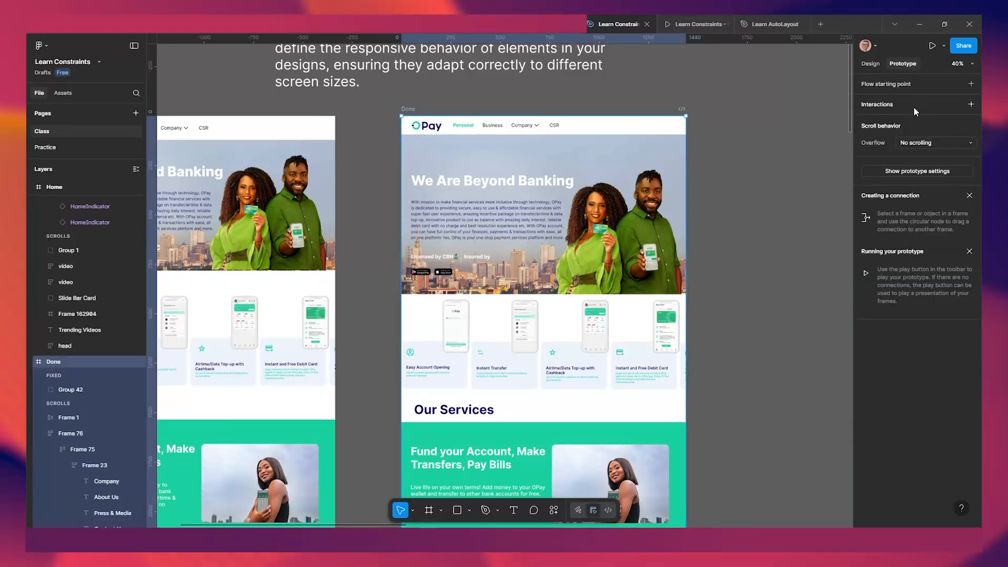
{"action": "left_click", "coordinate": [938, 89]}
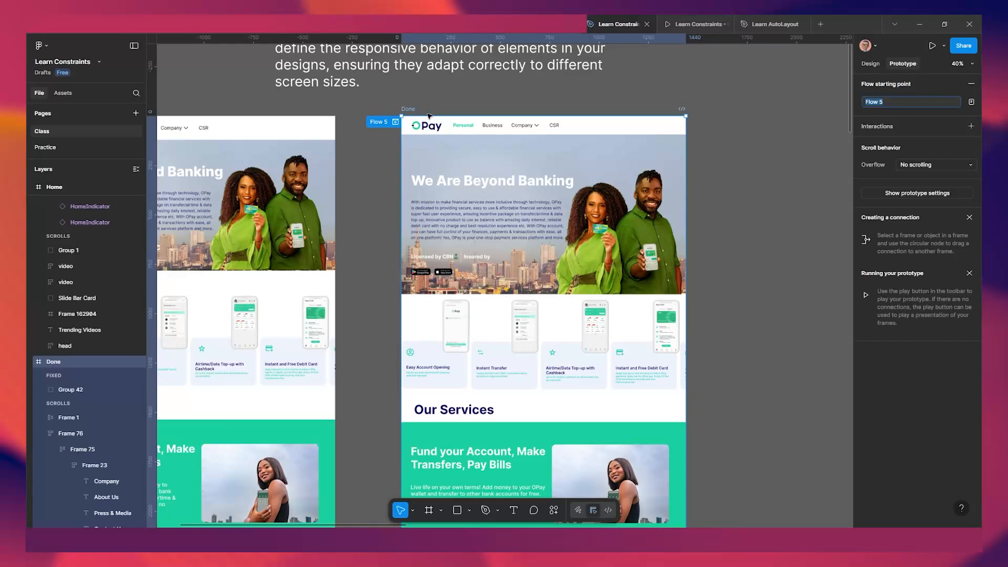
{"action": "left_click", "coordinate": [395, 122]}
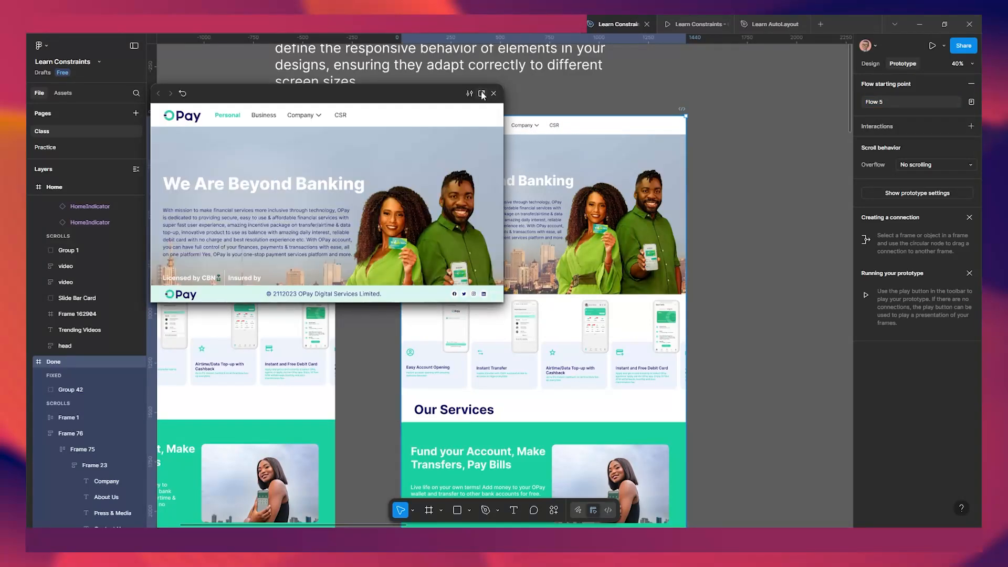
{"action": "left_click", "coordinate": [481, 94]}
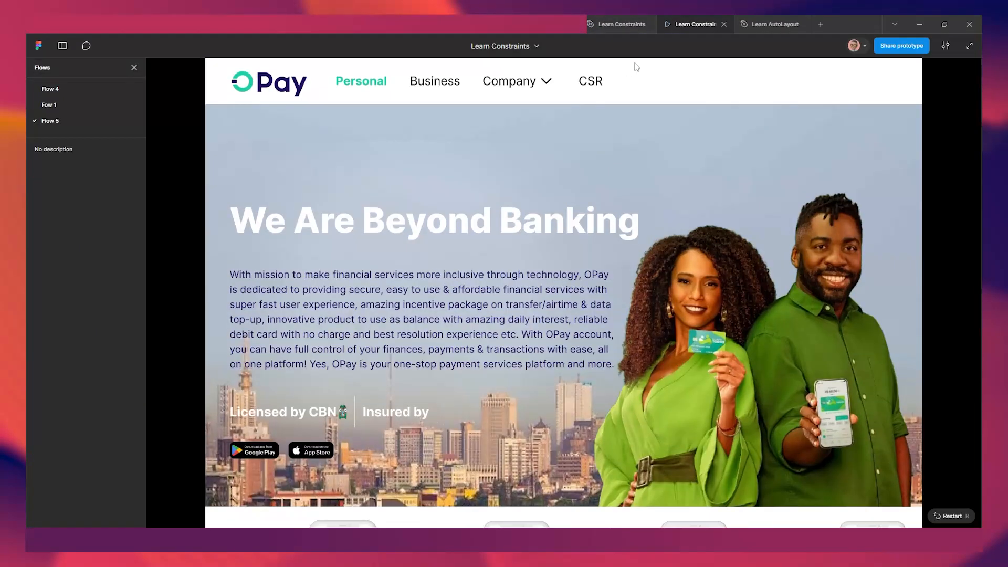
{"action": "left_click", "coordinate": [135, 69]}
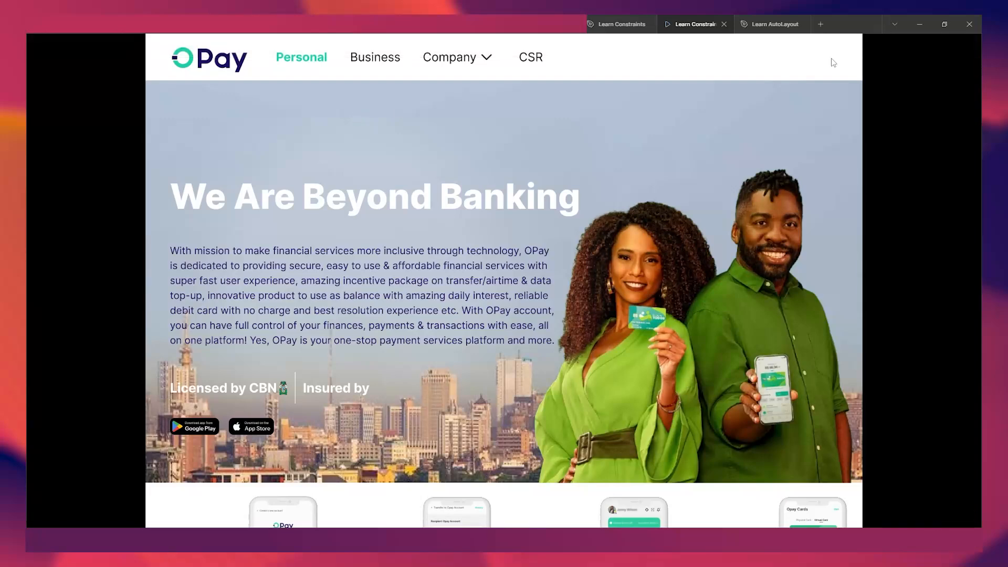
Set the prototype scaling to Responsive and review how the OPay page's sections adapt from header to customer reviews.
{"action": "left_click", "coordinate": [945, 46]}
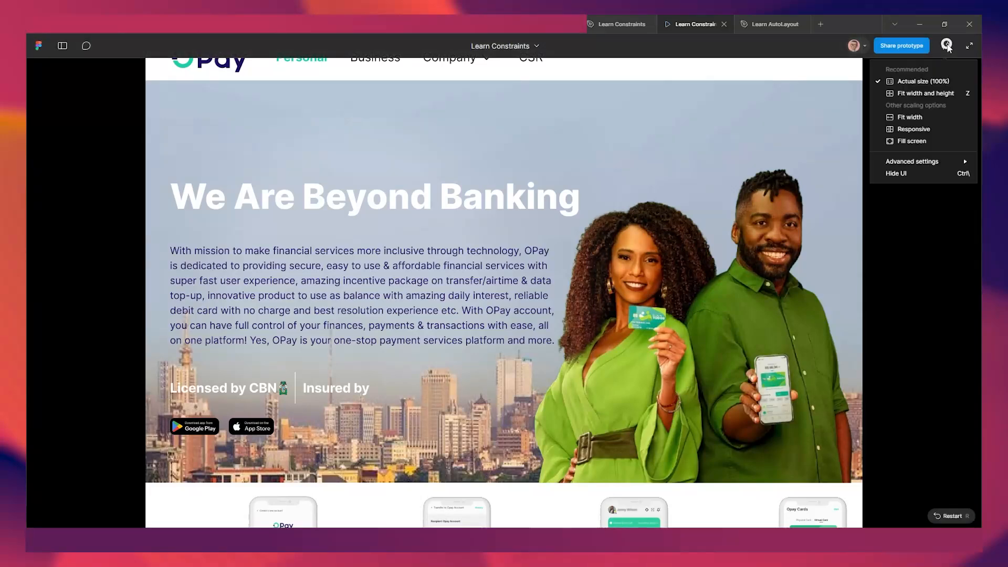
{"action": "left_click", "coordinate": [923, 129]}
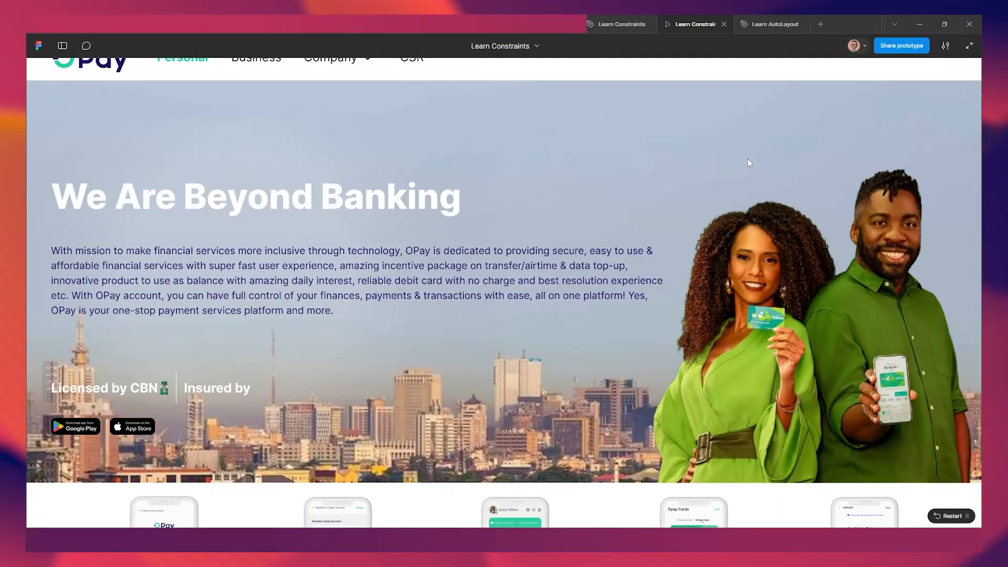
{"action": "scroll", "coordinate": [752, 158], "scroll_direction": "down", "scroll_amount": 2}
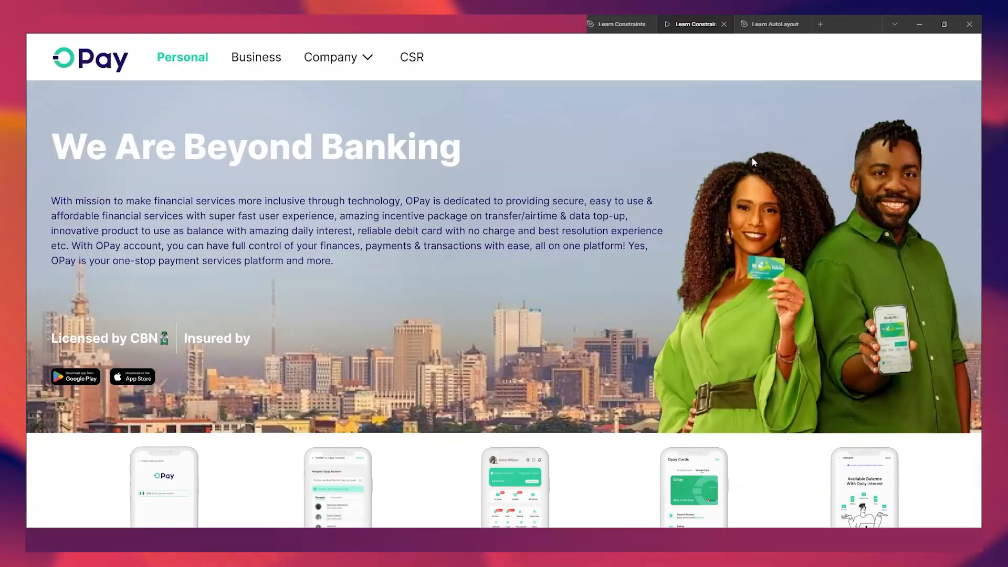
{"action": "scroll", "coordinate": [751, 157], "scroll_direction": "down", "scroll_amount": 10}
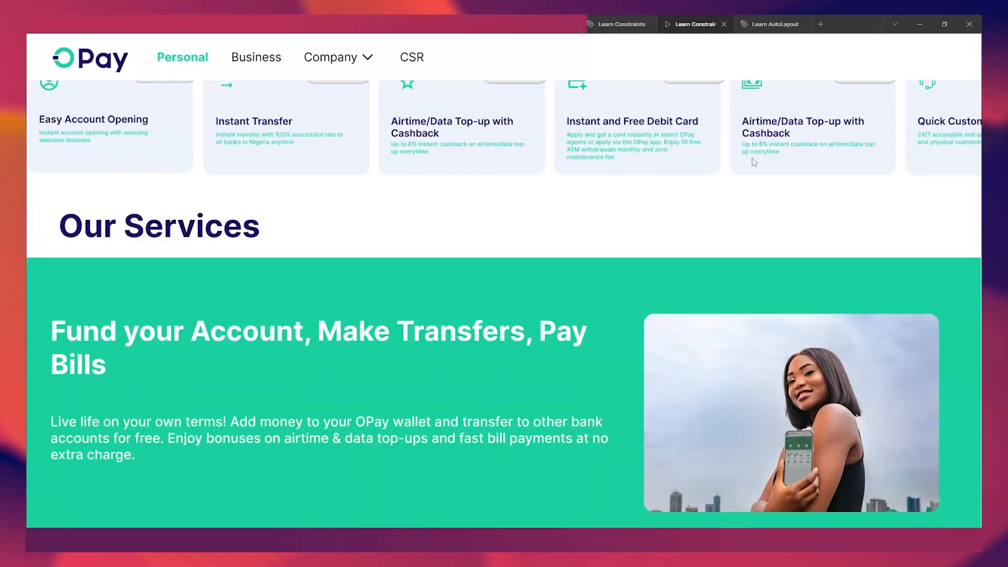
{"action": "scroll", "coordinate": [751, 157], "scroll_direction": "down", "scroll_amount": 20}
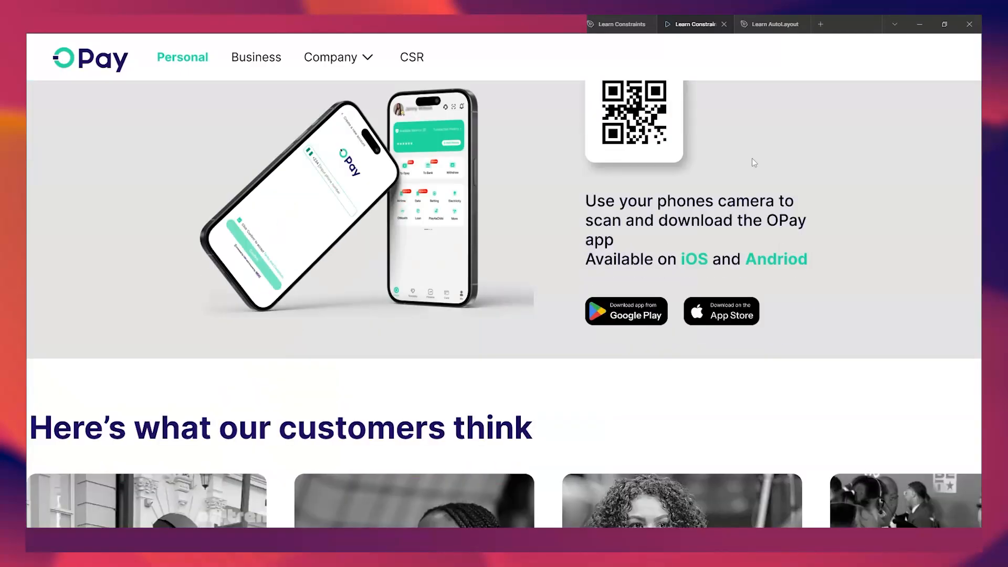
{"action": "scroll", "coordinate": [751, 159], "scroll_direction": "up", "scroll_amount": 10}
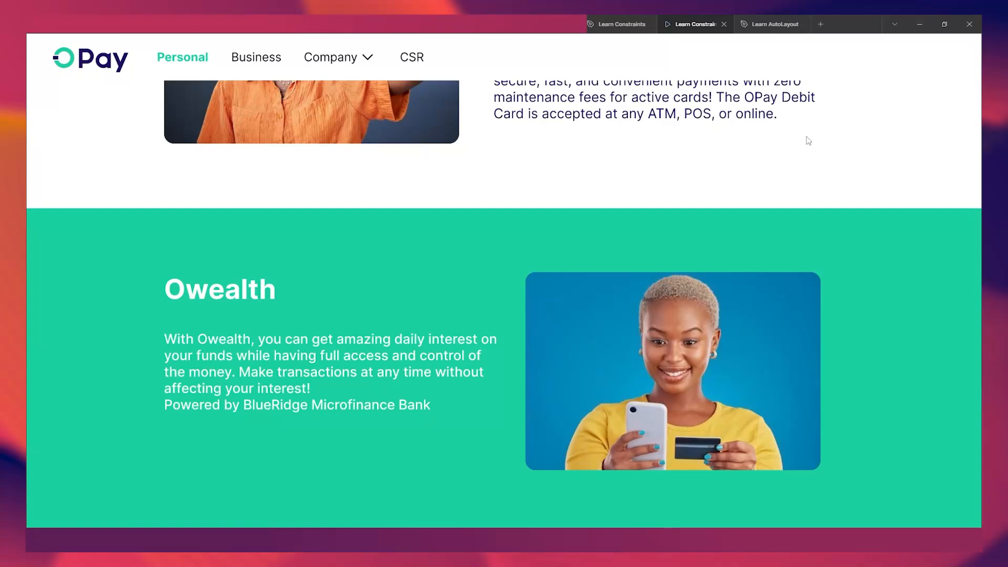
{"action": "scroll", "coordinate": [790, 139], "scroll_direction": "up", "scroll_amount": 20}
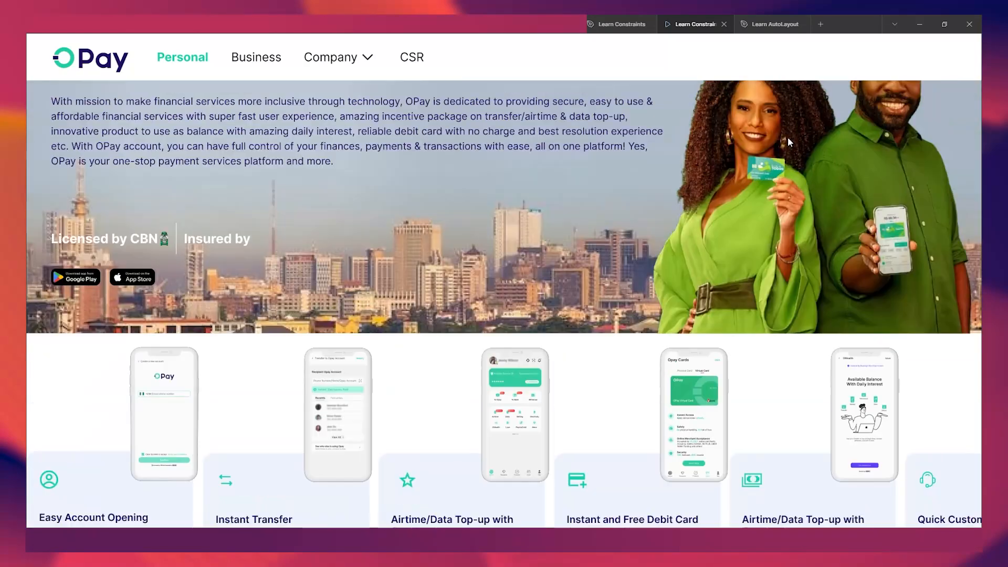
{"action": "scroll", "coordinate": [787, 142], "scroll_direction": "up", "scroll_amount": 3}
{"action": "mouse_move", "coordinate": [857, 42]}
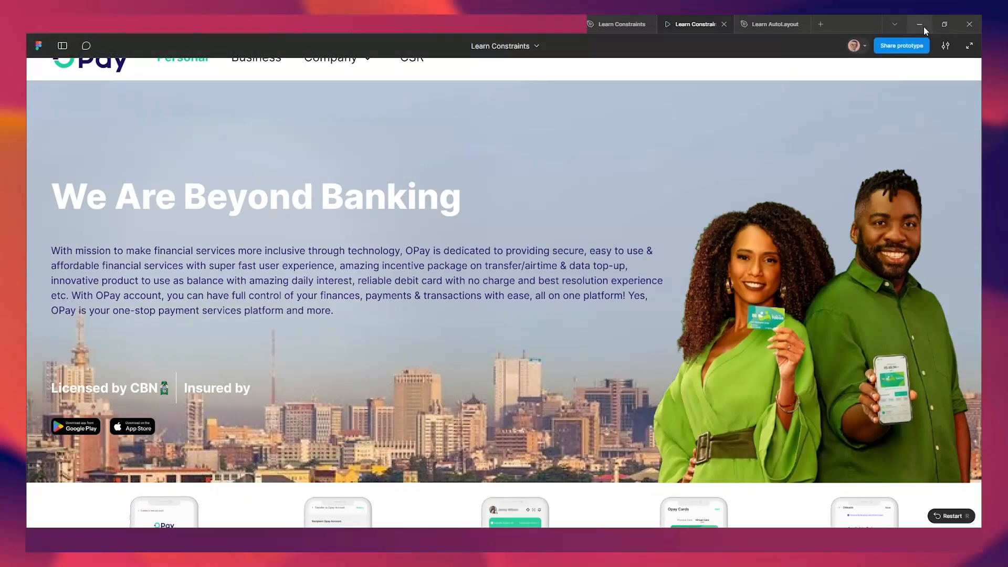
Set the prototype scaling to Actual size (100%) and return to the Done frame's design properties in the Learn Constraints file.
{"action": "left_click", "coordinate": [945, 46]}
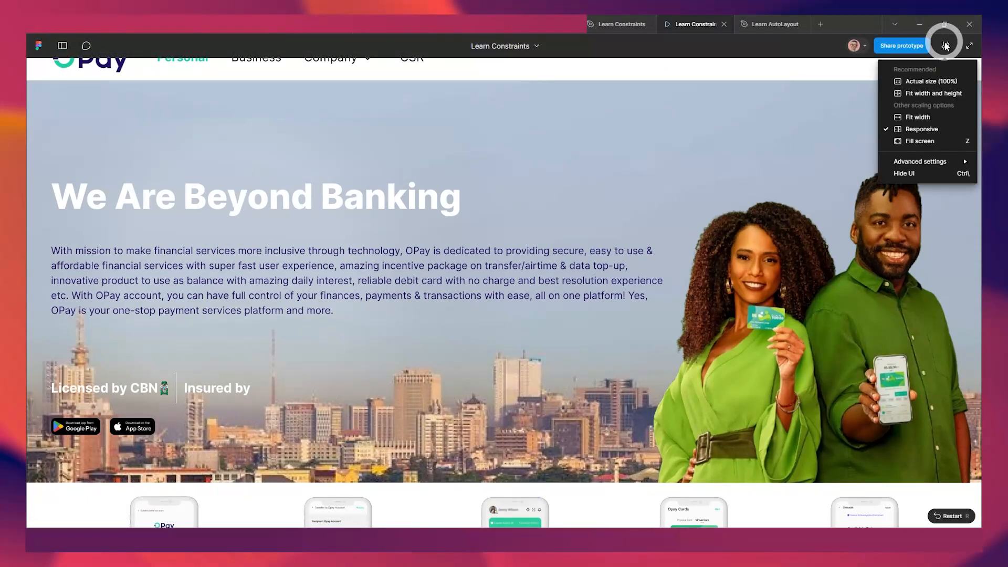
{"action": "left_click", "coordinate": [928, 82]}
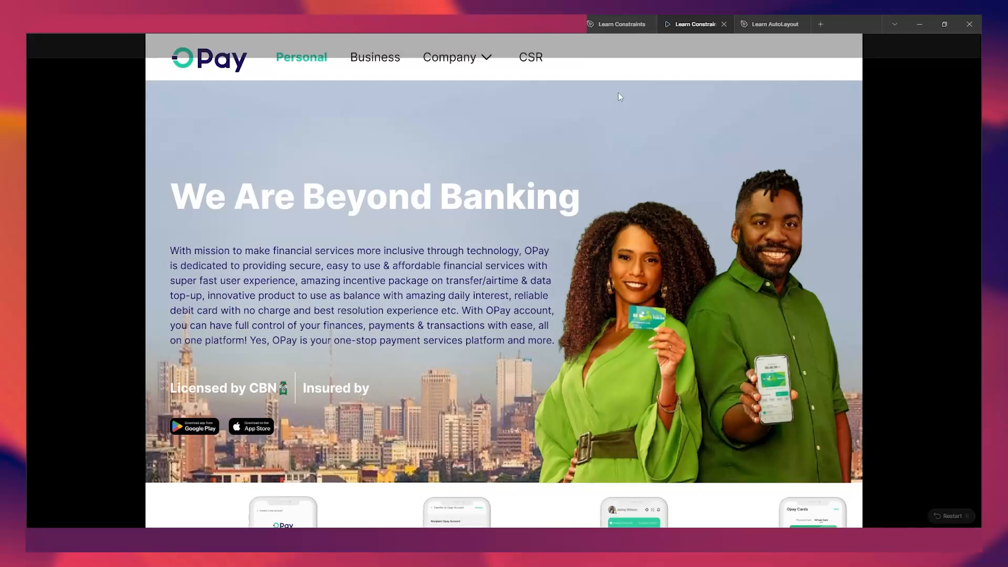
{"action": "left_click", "coordinate": [612, 24]}
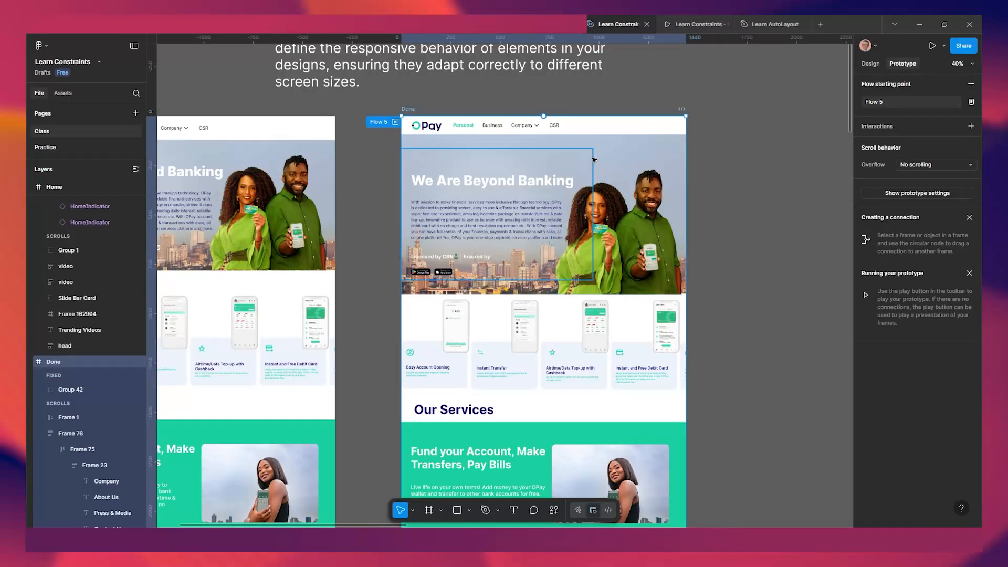
{"action": "left_click", "coordinate": [870, 63]}
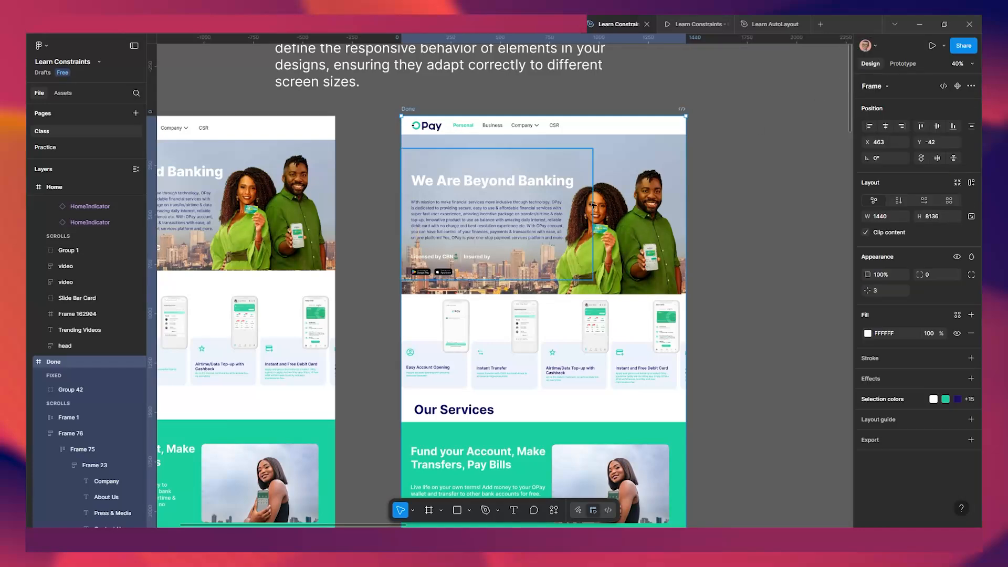
Add a blank Desktop frame directly beside the Class page frame.
{"action": "scroll", "coordinate": [539, 197], "scroll_direction": "down", "scroll_amount": 3}
{"action": "scroll", "coordinate": [539, 197], "scroll_direction": "down", "scroll_amount": 3}
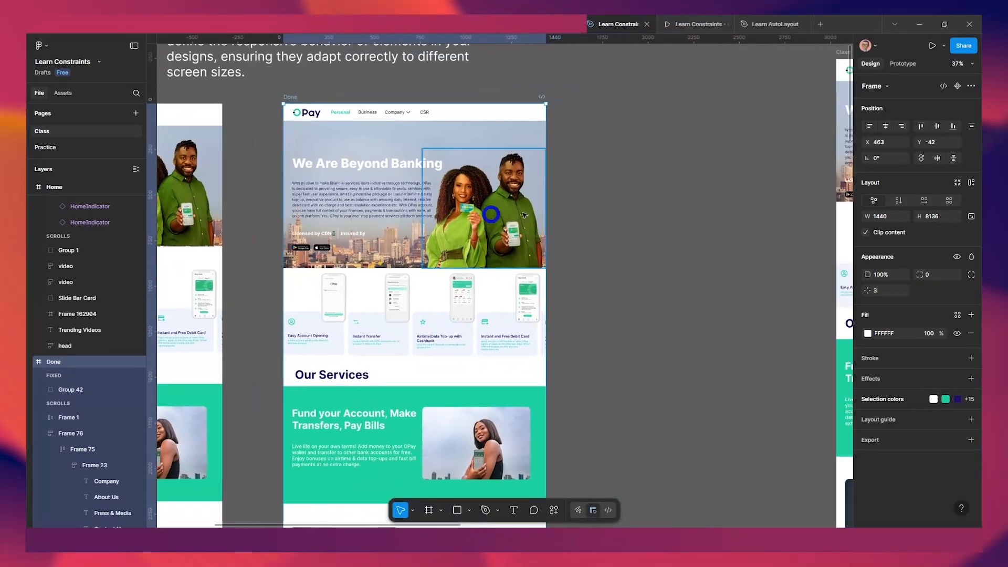
{"action": "scroll", "coordinate": [495, 218], "scroll_direction": "right", "scroll_amount": 5}
{"action": "scroll", "coordinate": [524, 224], "scroll_direction": "down", "scroll_amount": 3}
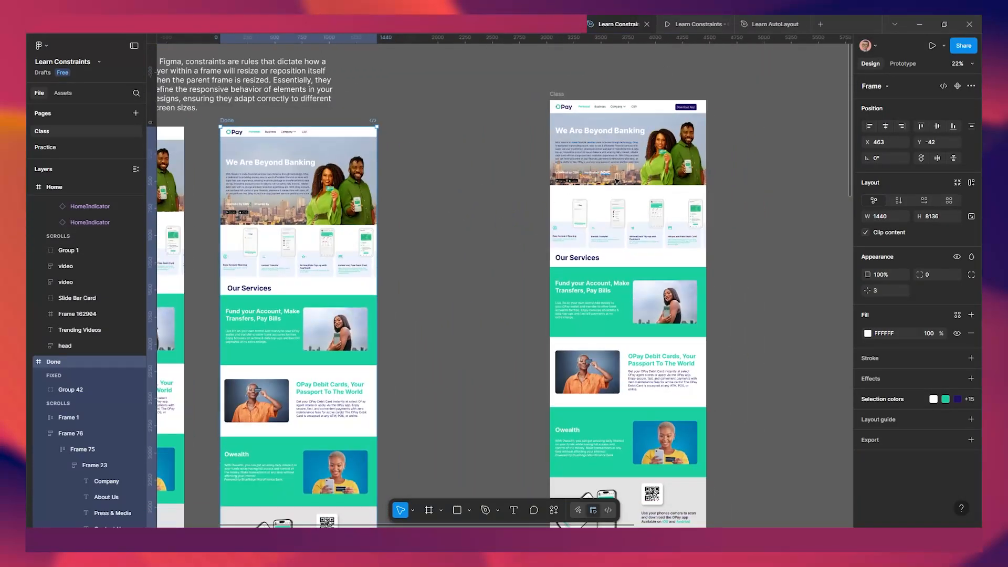
{"action": "left_click_drag", "start_coordinate": [616, 180], "coordinate": [366, 236]}
{"action": "scroll", "coordinate": [473, 205], "scroll_direction": "up", "scroll_amount": 1}
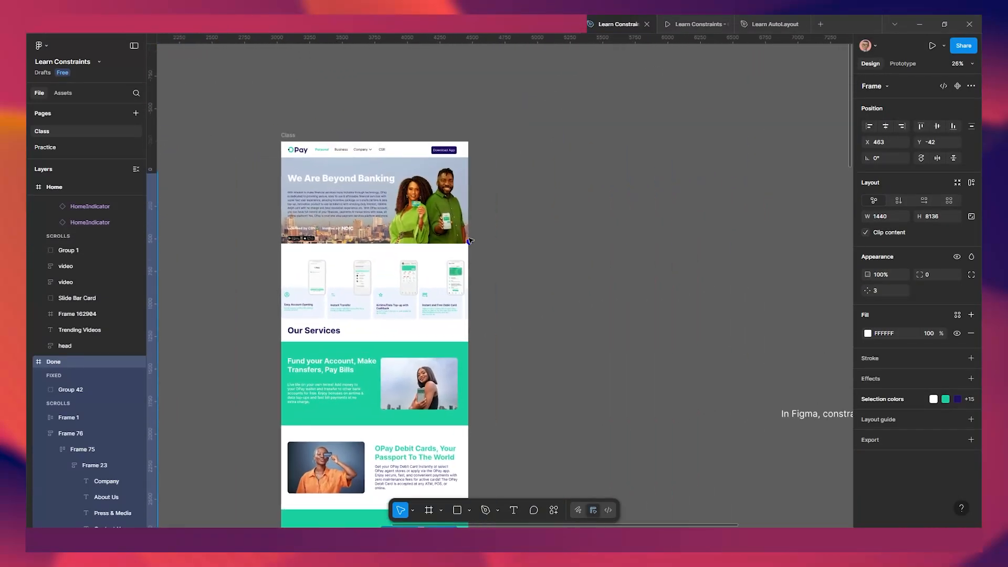
{"action": "left_click", "coordinate": [428, 510]}
{"action": "scroll", "coordinate": [506, 214], "scroll_direction": "up", "scroll_amount": 3}
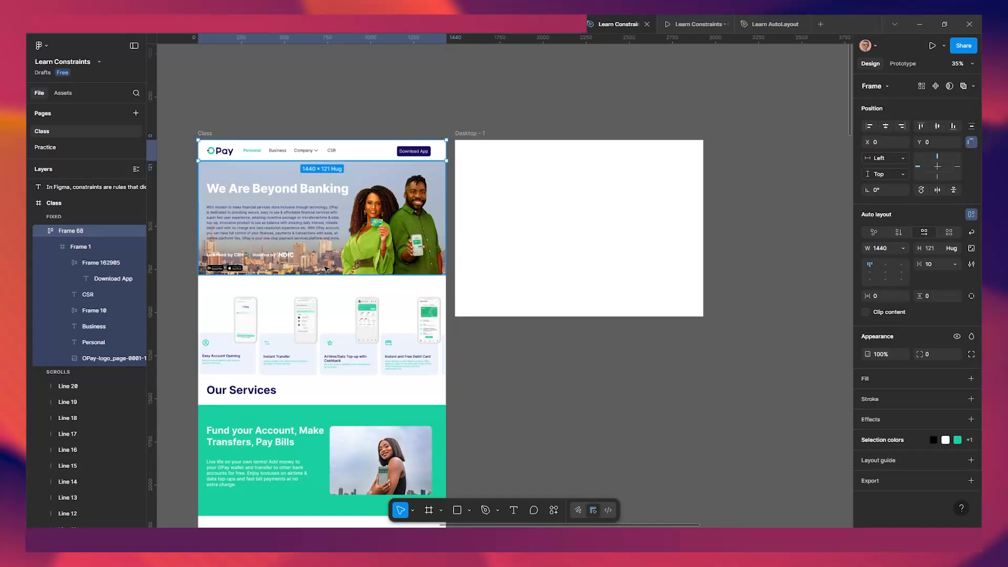
Examine the Class page's header, hero and feature cards alongside the blank Desktop - 1 frame.
{"action": "scroll", "coordinate": [371, 204], "scroll_direction": "up", "scroll_amount": 4}
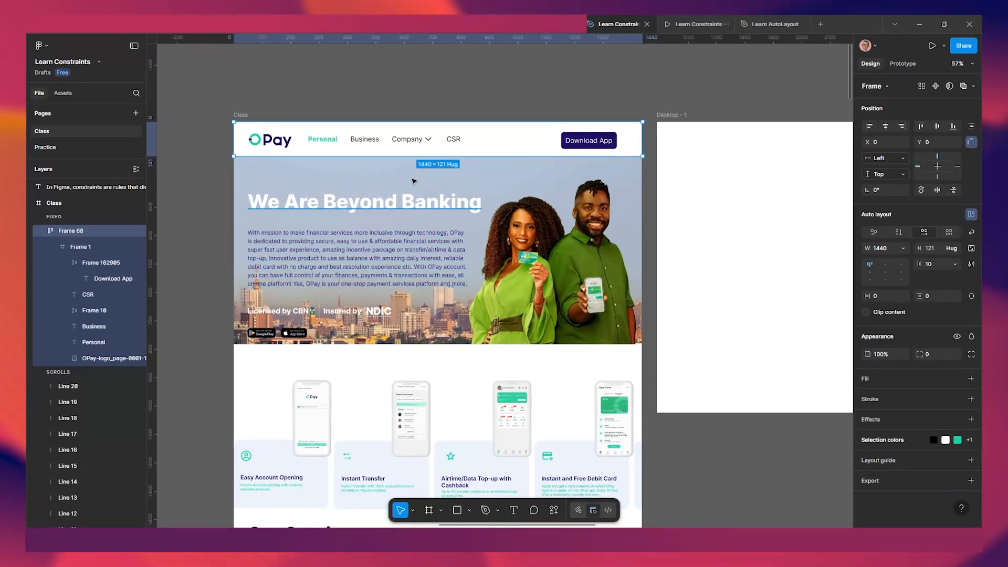
{"action": "scroll", "coordinate": [386, 325], "scroll_direction": "down", "scroll_amount": 1}
{"action": "scroll", "coordinate": [386, 326], "scroll_direction": "down", "scroll_amount": 3}
{"action": "scroll", "coordinate": [386, 326], "scroll_direction": "right", "scroll_amount": 2}
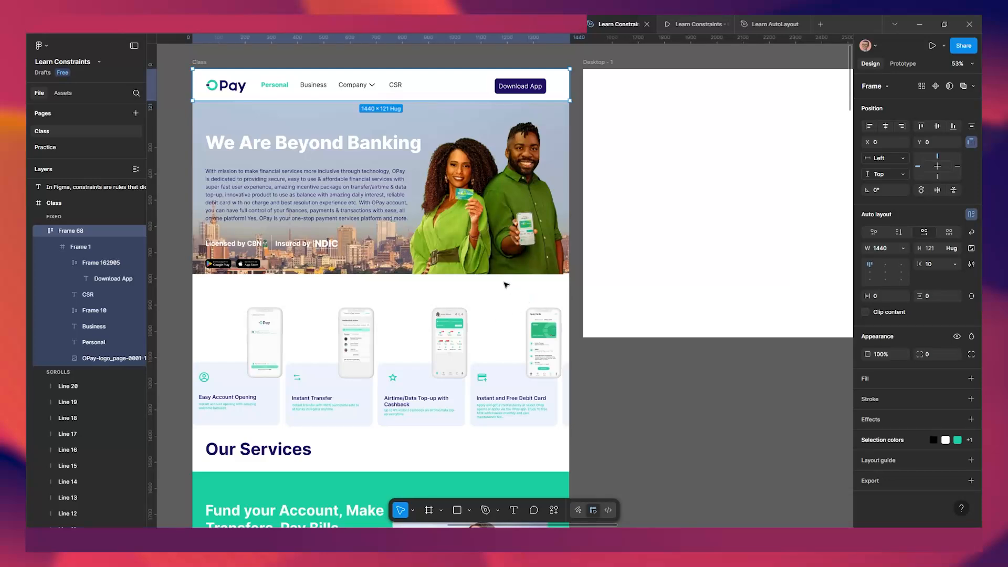
{"action": "scroll", "coordinate": [507, 298], "scroll_direction": "down", "scroll_amount": 1}
{"action": "left_click_drag", "start_coordinate": [518, 300], "coordinate": [464, 309]}
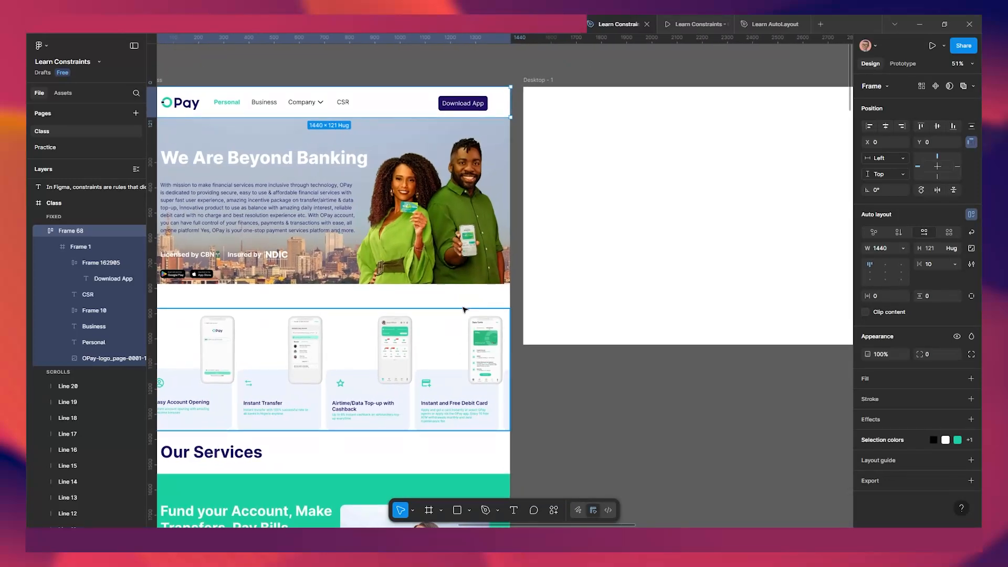
{"action": "scroll", "coordinate": [517, 309], "scroll_direction": "down", "scroll_amount": 5}
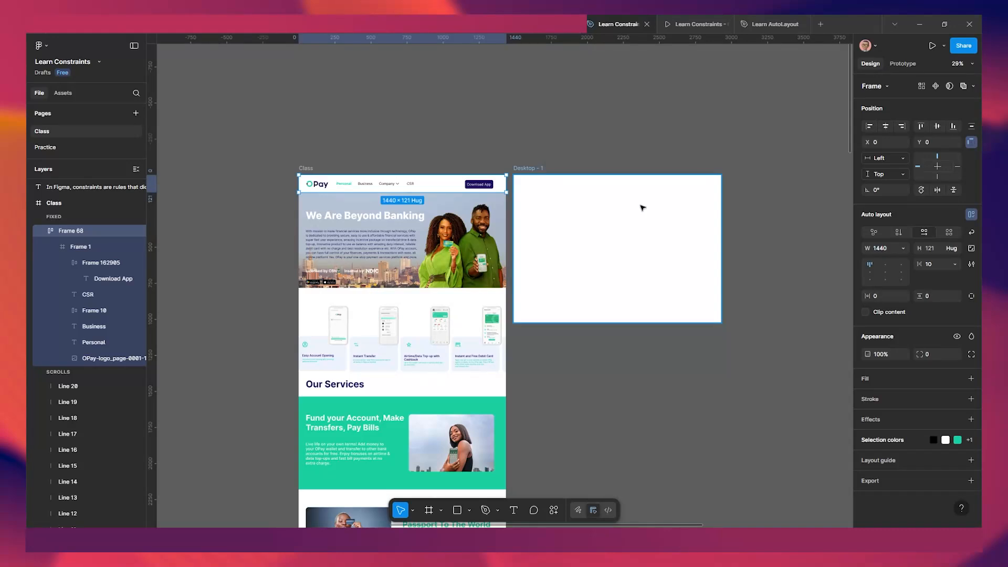
{"action": "scroll", "coordinate": [561, 232], "scroll_direction": "up", "scroll_amount": 3}
{"action": "left_click_drag", "start_coordinate": [528, 234], "coordinate": [443, 211]}
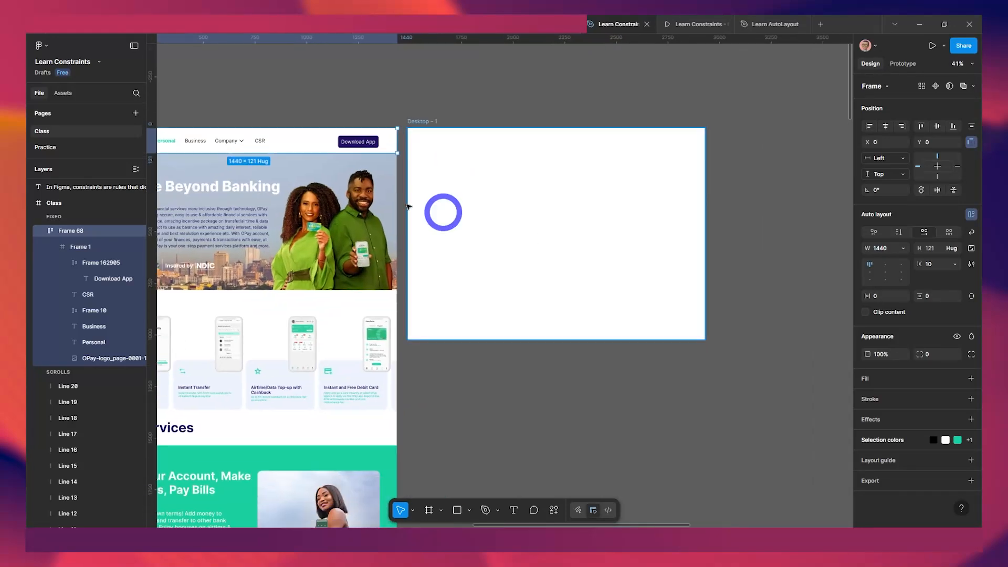
{"action": "scroll", "coordinate": [380, 208], "scroll_direction": "down", "scroll_amount": 1}
Copy the Class page's navigation bar, Frame 68, out to the canvas above the Desktop - 1 frame.
{"action": "left_click", "coordinate": [331, 195]}
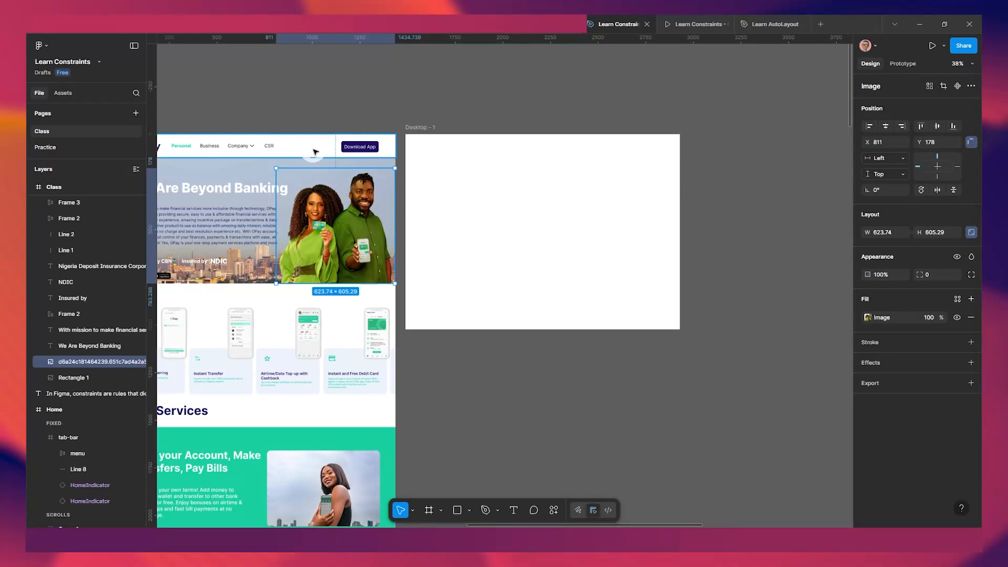
{"action": "left_click", "coordinate": [316, 152]}
{"action": "left_click_drag", "start_coordinate": [360, 147], "coordinate": [597, 146]}
{"action": "scroll", "coordinate": [582, 118], "scroll_direction": "up", "scroll_amount": 2}
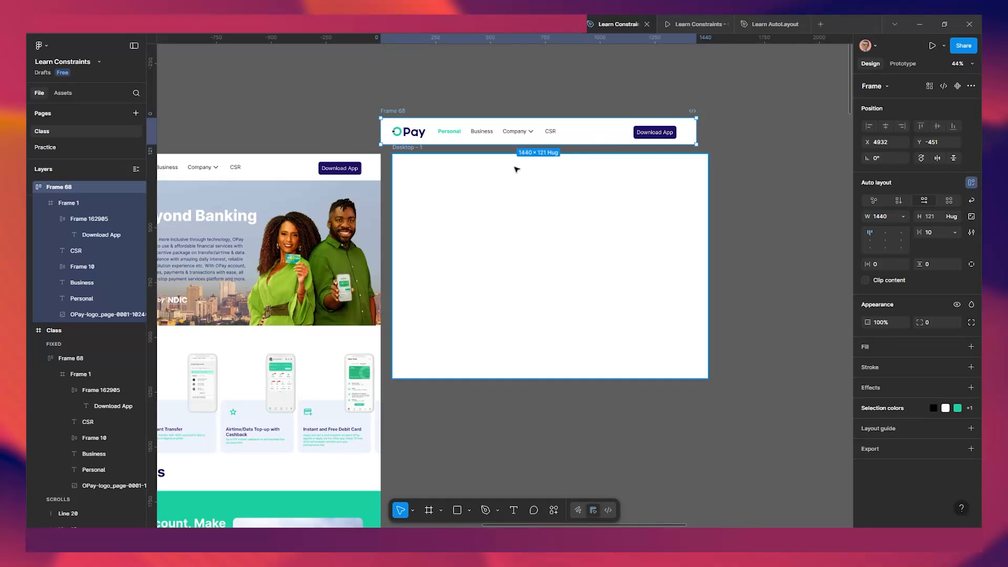
{"action": "left_click", "coordinate": [72, 208]}
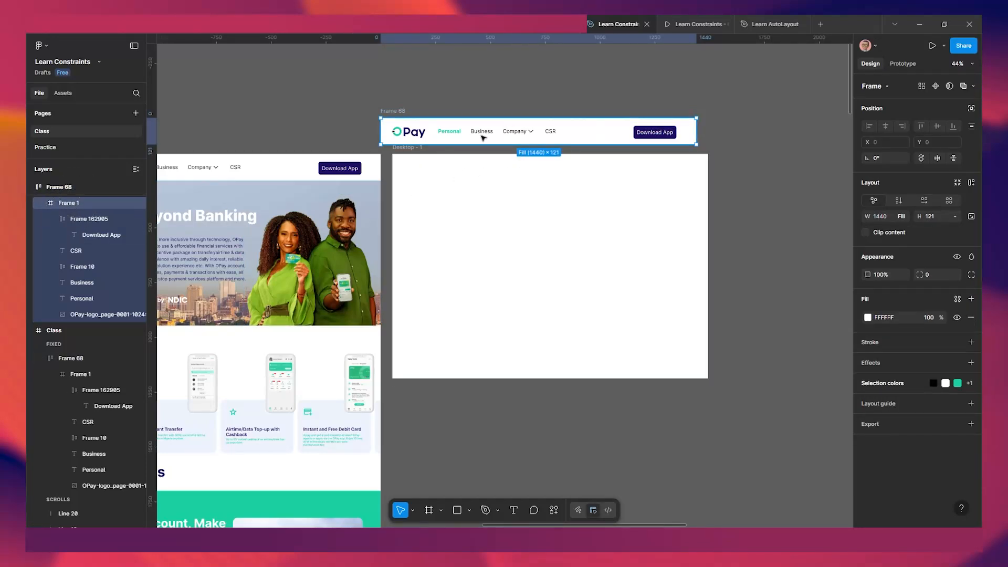
{"action": "left_click_drag", "start_coordinate": [480, 131], "coordinate": [482, 111]}
{"action": "key", "text": "ctrl+z"}
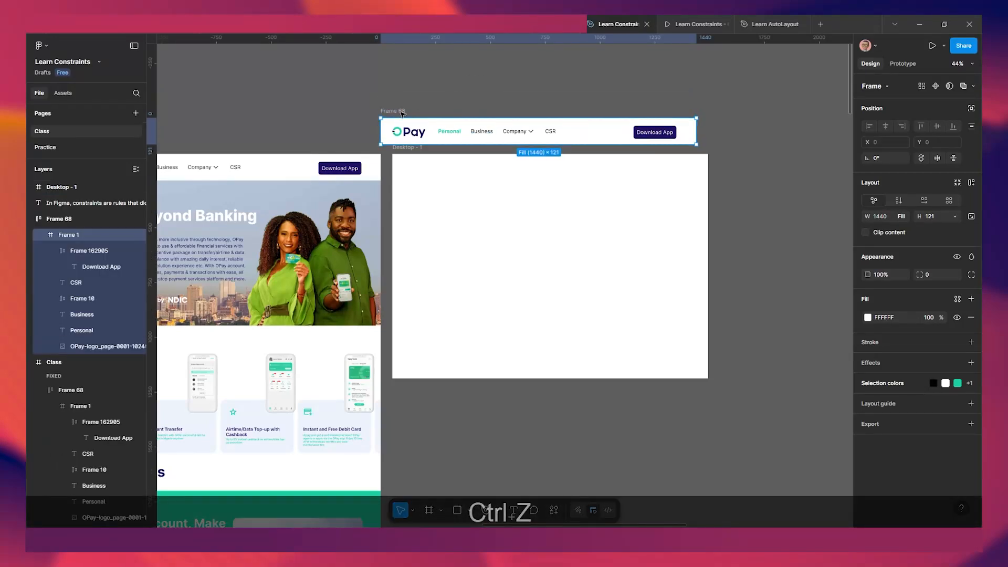
Reposition the copied navigation bar above the Desktop - 1 frame at about X 5022, Y -566.
{"action": "left_click_drag", "start_coordinate": [393, 111], "coordinate": [404, 87]}
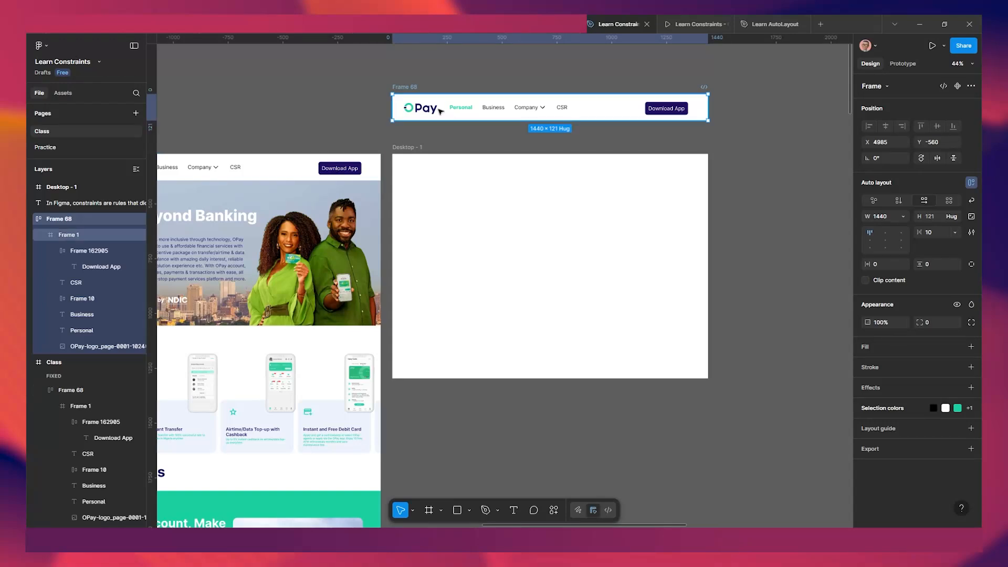
{"action": "left_click_drag", "start_coordinate": [433, 103], "coordinate": [390, 99]}
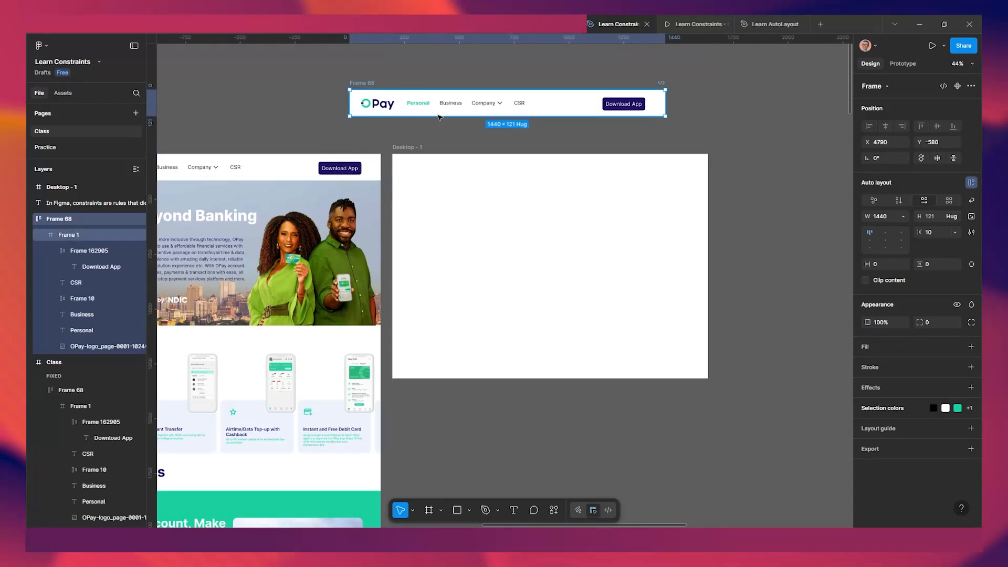
{"action": "left_click_drag", "start_coordinate": [367, 83], "coordinate": [417, 87]}
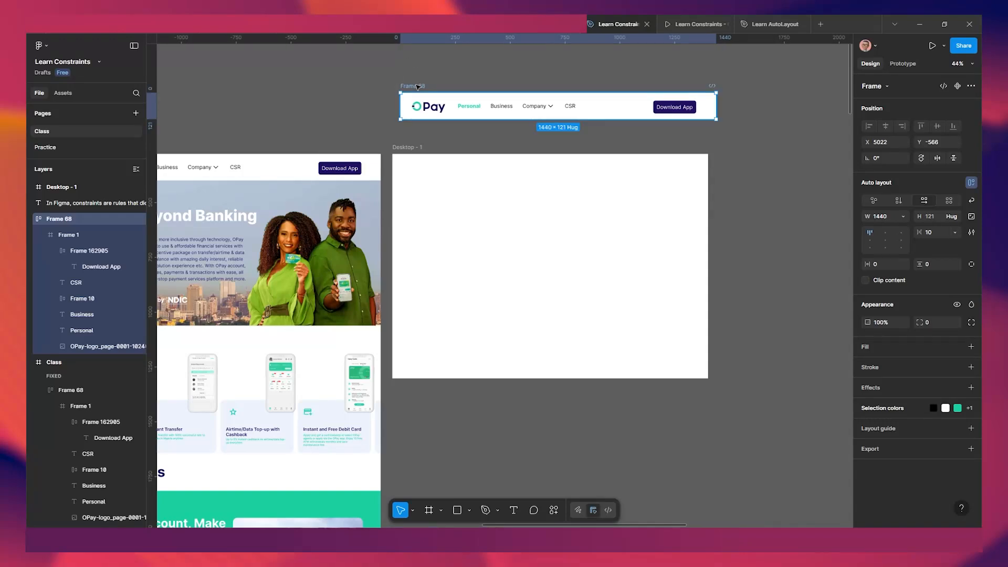
Check the layers nested in the copied navigation bar, and ungroup its outer Frame 68 so Frame 1 stands alone.
{"action": "left_click", "coordinate": [81, 235]}
{"action": "left_click", "coordinate": [95, 252]}
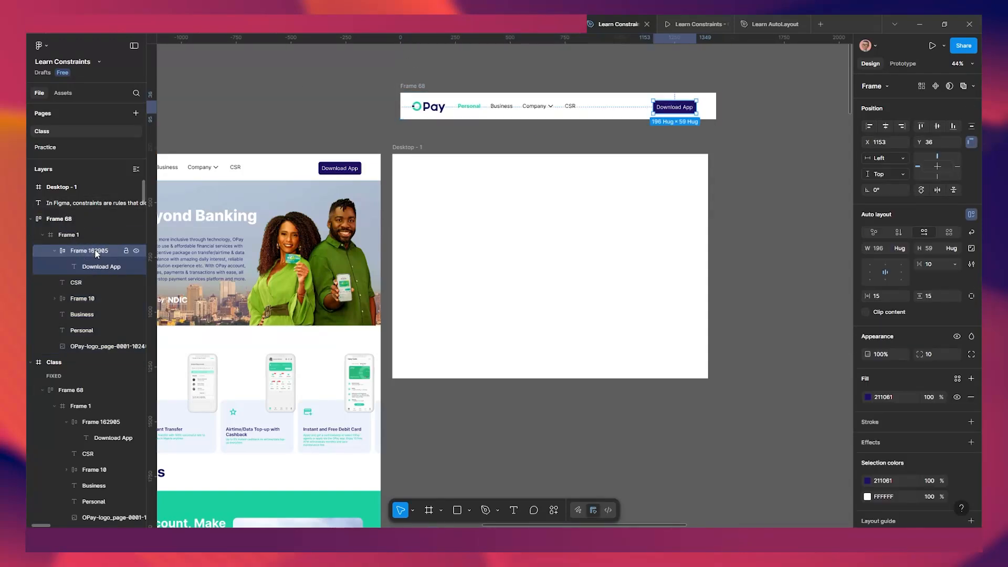
{"action": "left_click", "coordinate": [76, 236]}
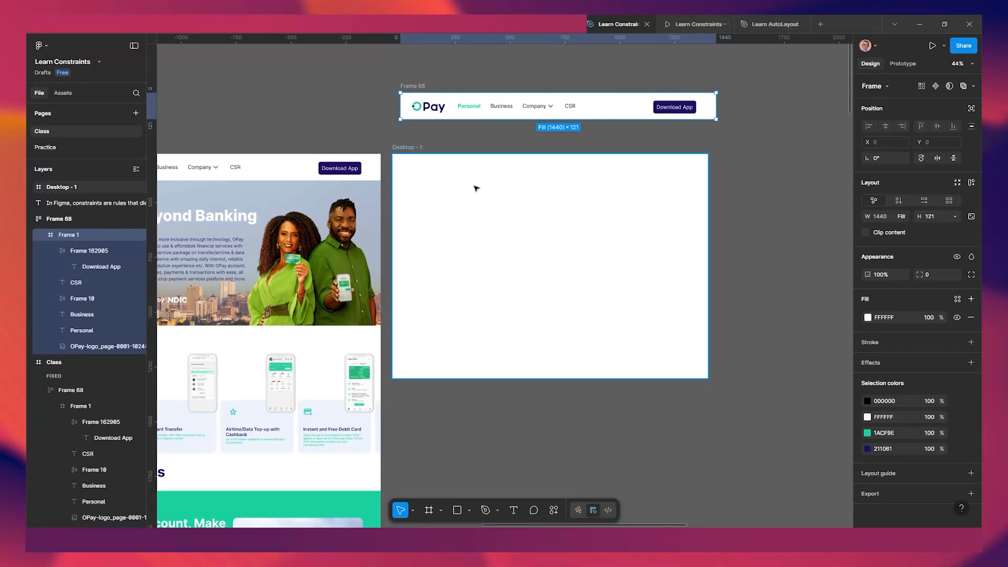
{"action": "left_click", "coordinate": [86, 218]}
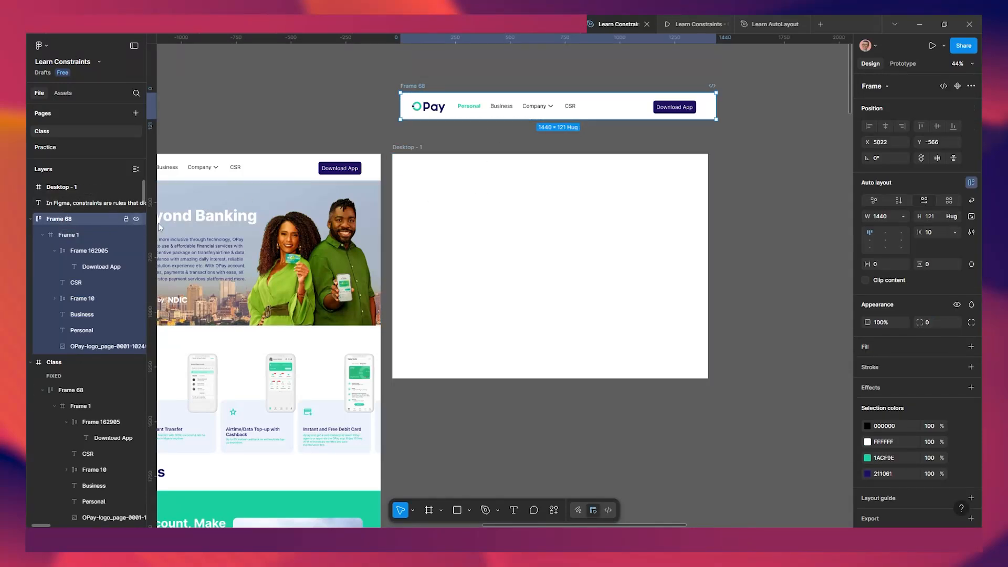
{"action": "left_click", "coordinate": [629, 138]}
{"action": "left_click", "coordinate": [421, 86]}
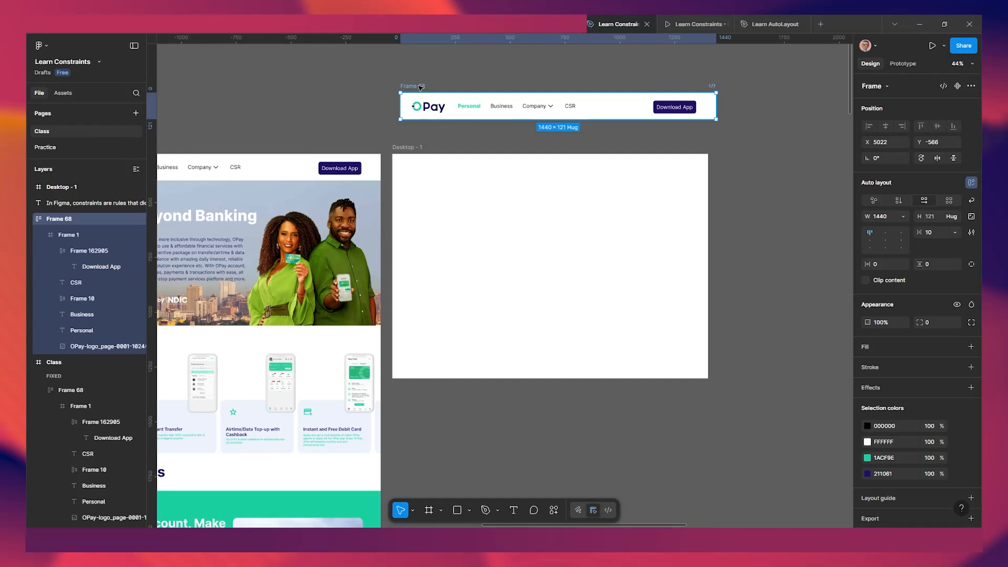
{"action": "key", "text": "ctrl+BackSpace"}
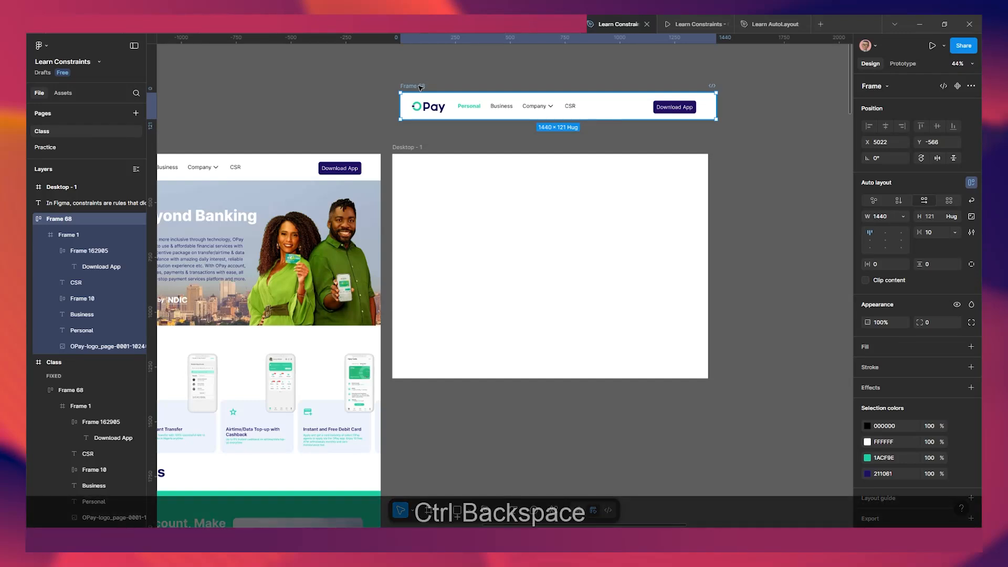
{"action": "left_click", "coordinate": [496, 80]}
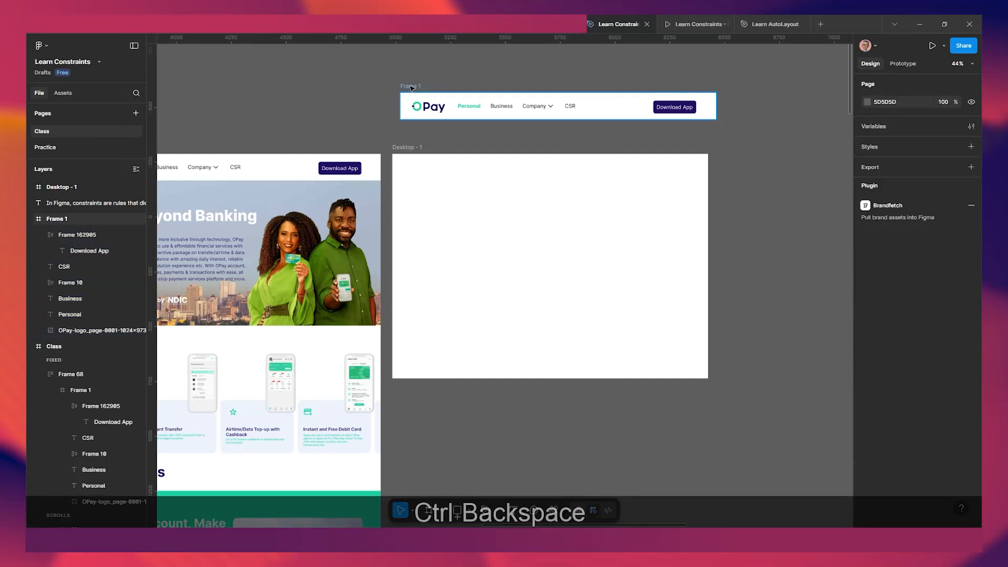
Move the navigation bar, Frame 1, inside the Desktop - 1 frame and change its fill to the grey 988D8D.
{"action": "left_click_drag", "start_coordinate": [417, 89], "coordinate": [420, 168]}
{"action": "scroll", "coordinate": [433, 84], "scroll_direction": "up", "scroll_amount": 1}
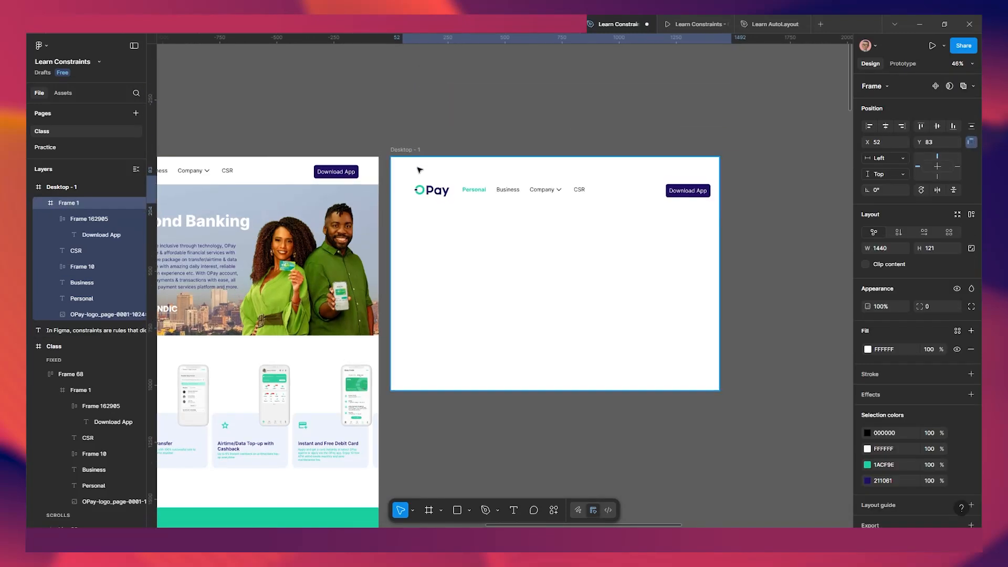
{"action": "left_click", "coordinate": [868, 349]}
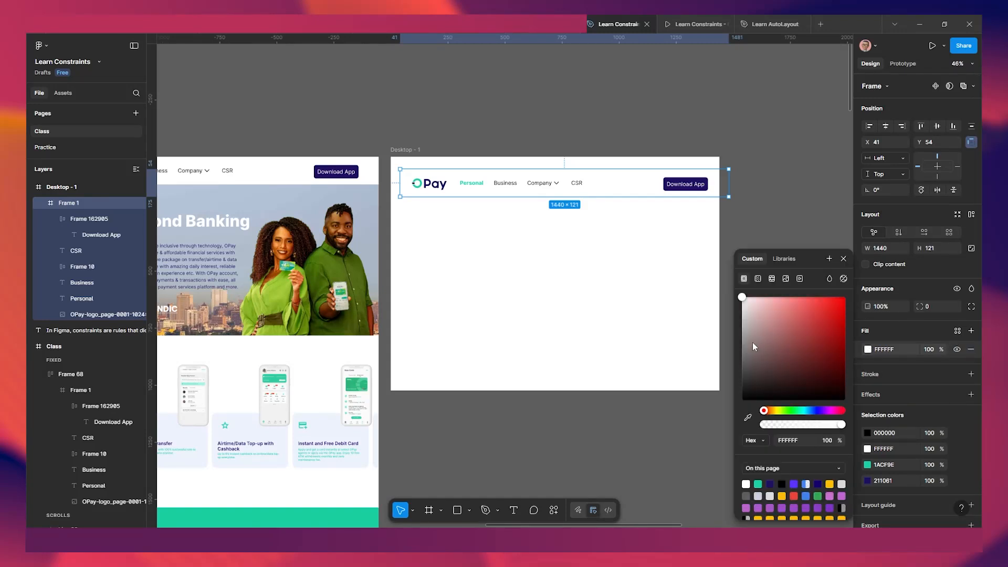
{"action": "left_click_drag", "start_coordinate": [751, 342], "coordinate": [748, 338]}
{"action": "scroll", "coordinate": [598, 291], "scroll_direction": "up", "scroll_amount": 3}
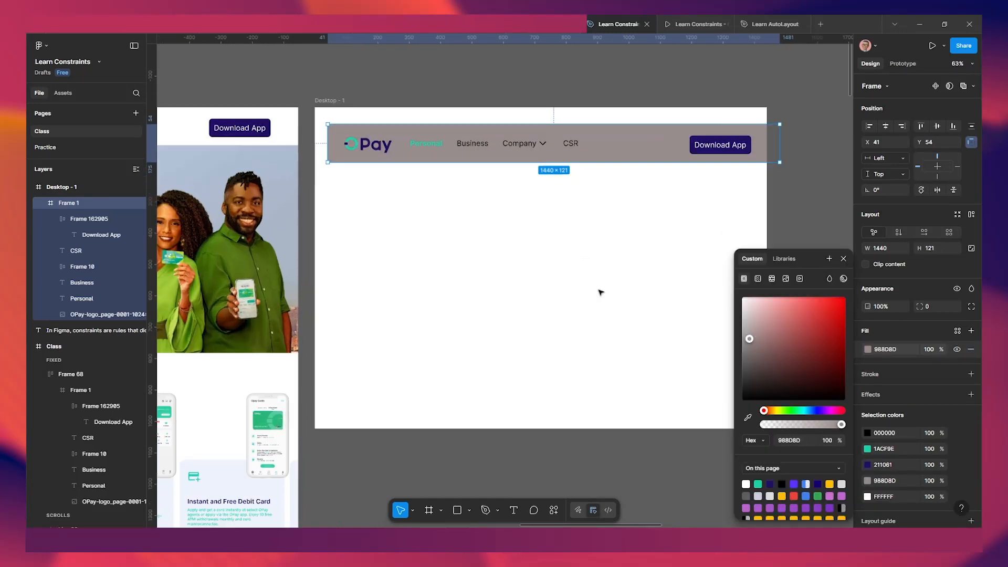
{"action": "scroll", "coordinate": [600, 292], "scroll_direction": "up", "scroll_amount": 1}
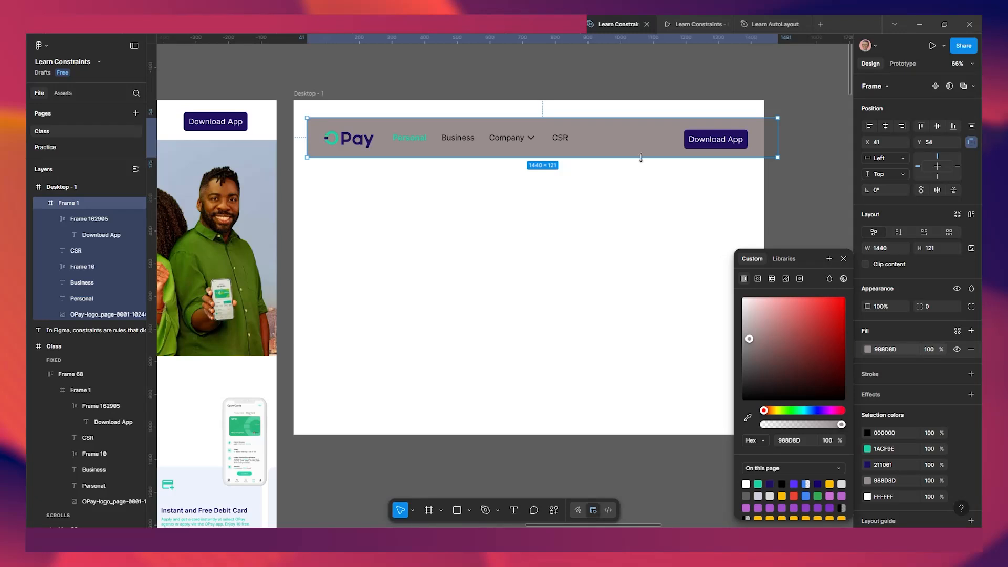
Align the navigation bar to the top centre of Desktop - 1, and shift the whole Desktop - 1 frame to X 5102.
{"action": "mouse_move", "coordinate": [637, 138]}
{"action": "left_mouse_down"}
{"action": "mouse_move", "coordinate": [601, 129]}
{"action": "mouse_move", "coordinate": [612, 120]}
{"action": "mouse_move", "coordinate": [638, 127]}
{"action": "left_mouse_up"}
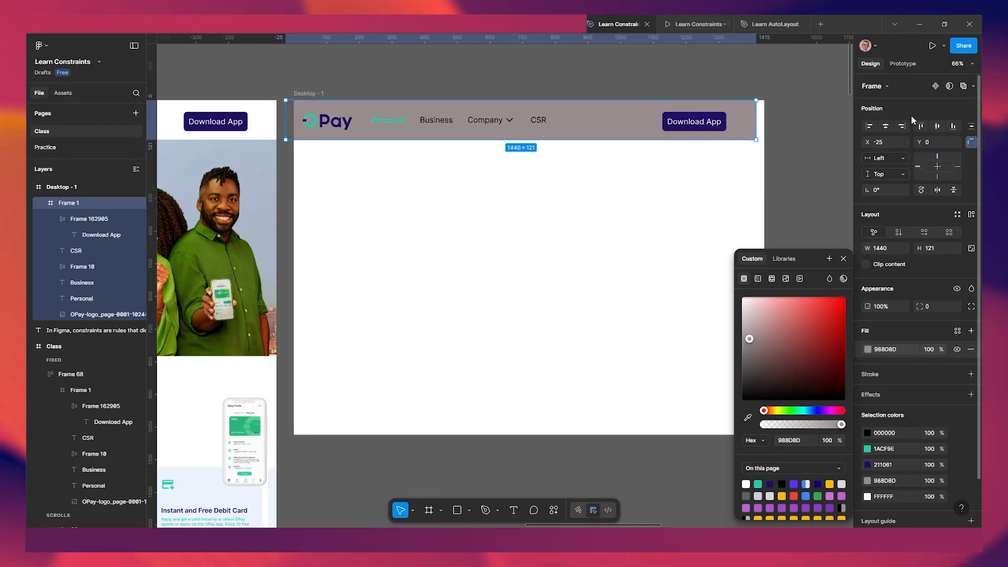
{"action": "left_click", "coordinate": [886, 128]}
{"action": "scroll", "coordinate": [575, 175], "scroll_direction": "down", "scroll_amount": 2}
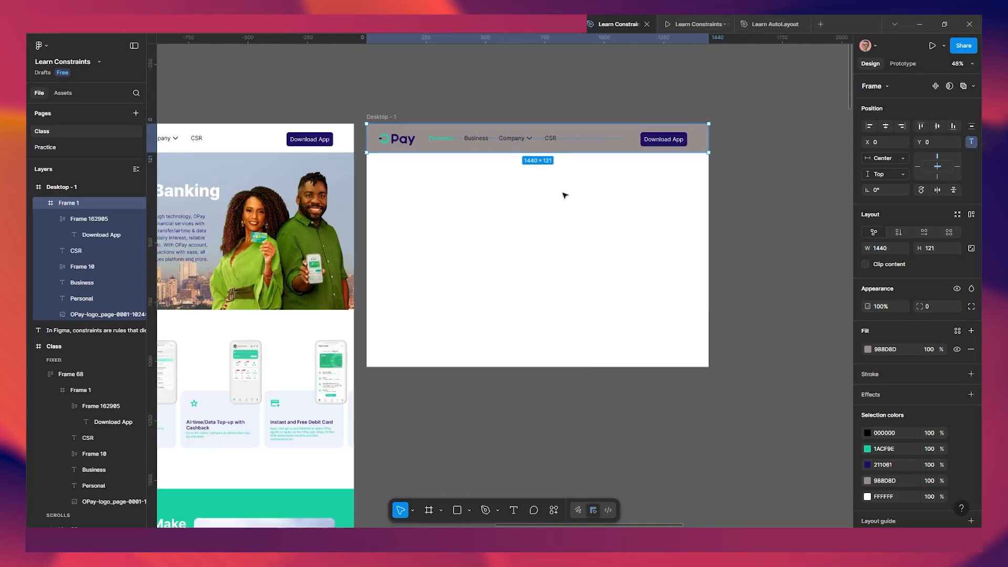
{"action": "left_click", "coordinate": [564, 195]}
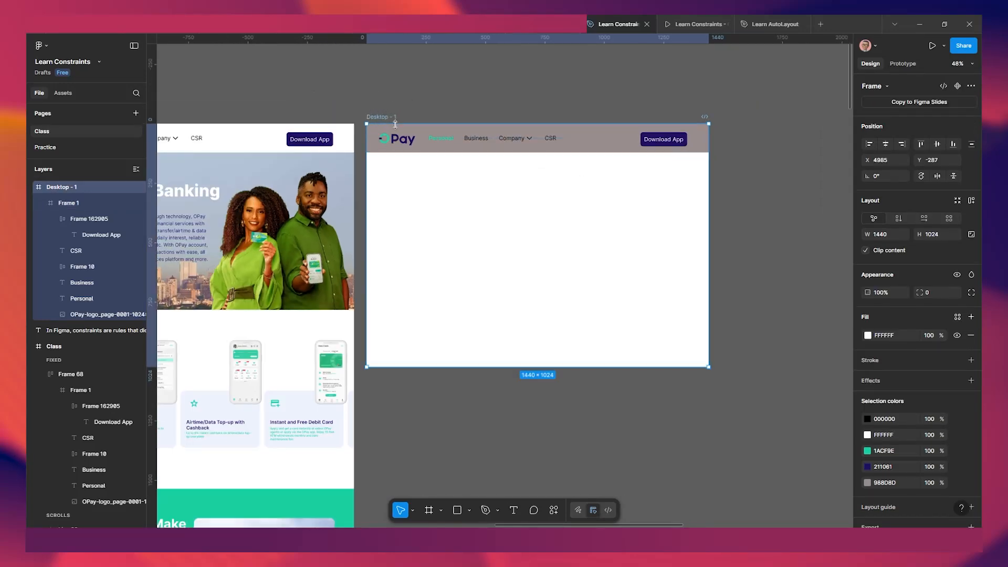
{"action": "left_click_drag", "start_coordinate": [388, 116], "coordinate": [415, 117]}
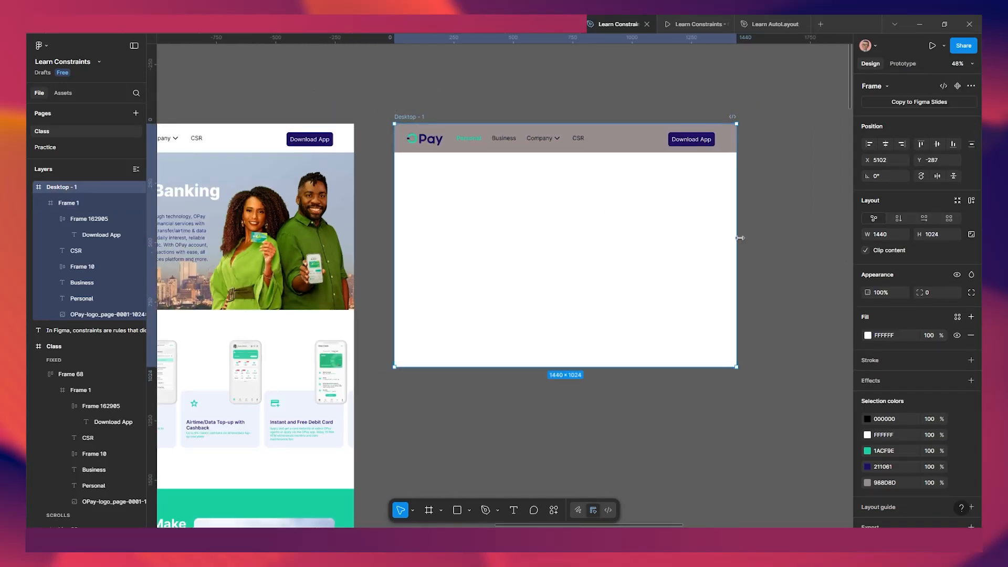
Widen Desktop - 1 to about 2466 to test the navigation bar's Center constraint, and undo the resize.
{"action": "left_click_drag", "start_coordinate": [758, 238], "coordinate": [832, 228]}
{"action": "key", "text": "ctrl+z"}
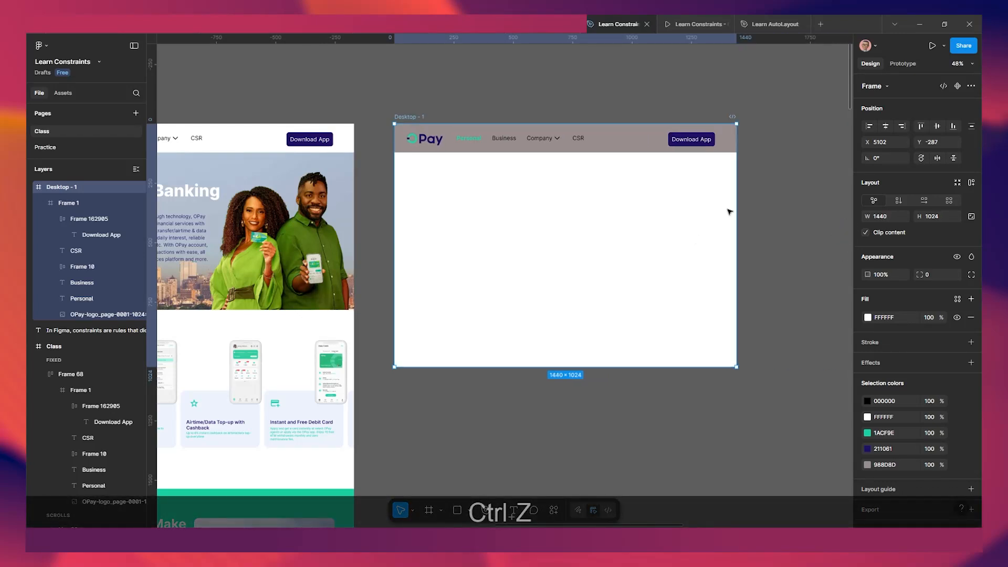
{"action": "left_click", "coordinate": [631, 146]}
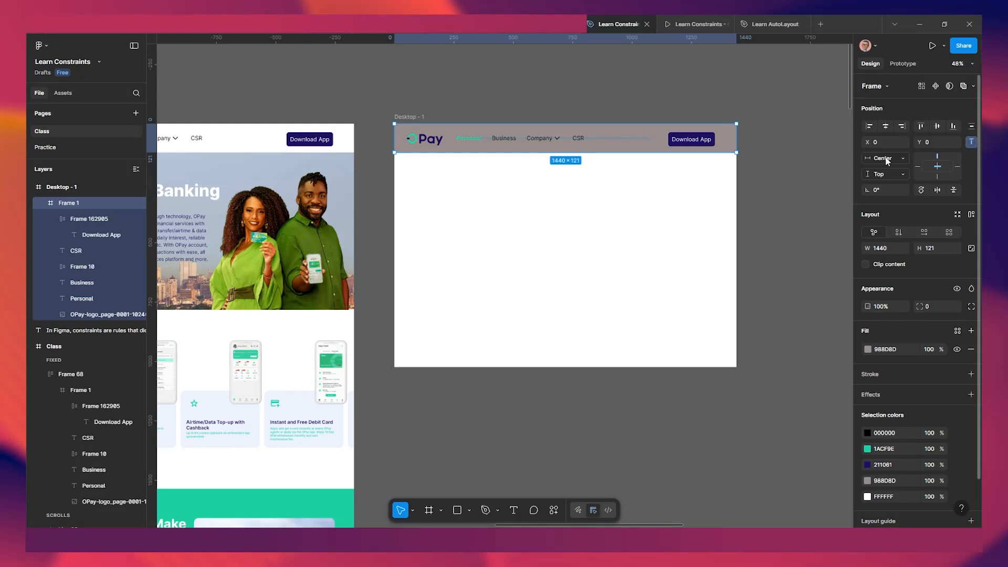
{"action": "left_click", "coordinate": [657, 232], "text": "ctrl"}
{"action": "scroll", "coordinate": [660, 268], "scroll_direction": "down", "scroll_amount": 3}
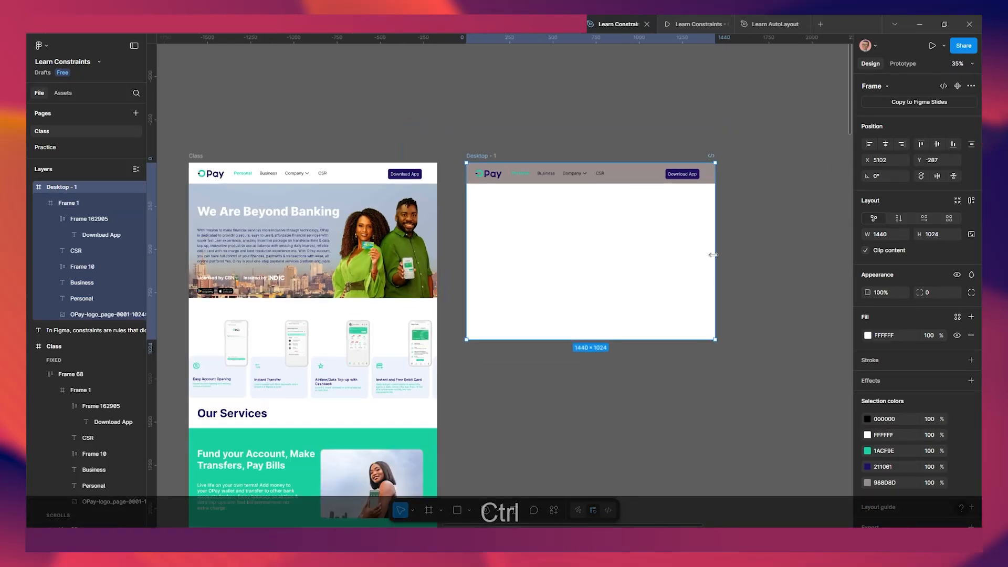
{"action": "left_click_drag", "start_coordinate": [748, 253], "coordinate": [847, 253]}
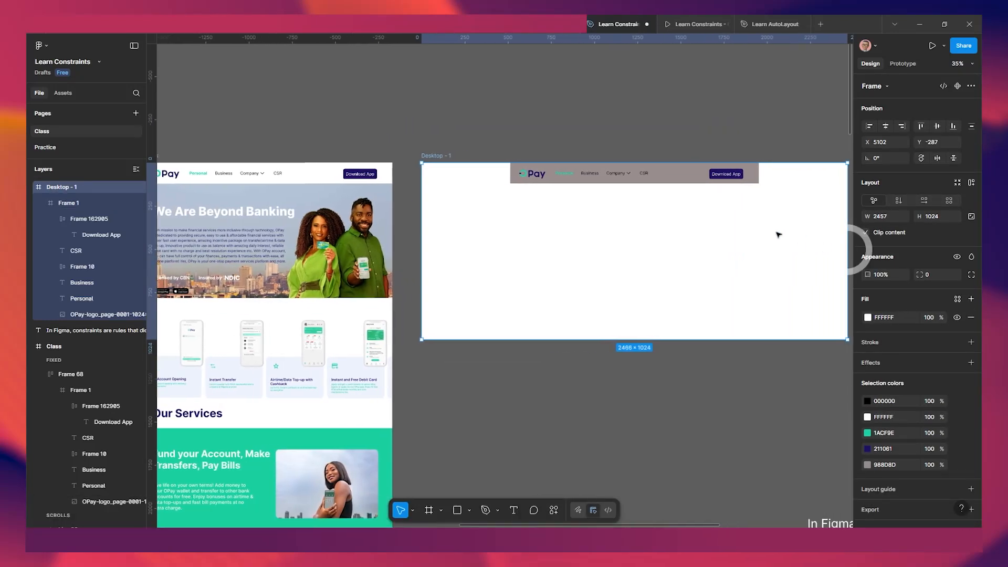
{"action": "key", "text": "ctrl+z"}
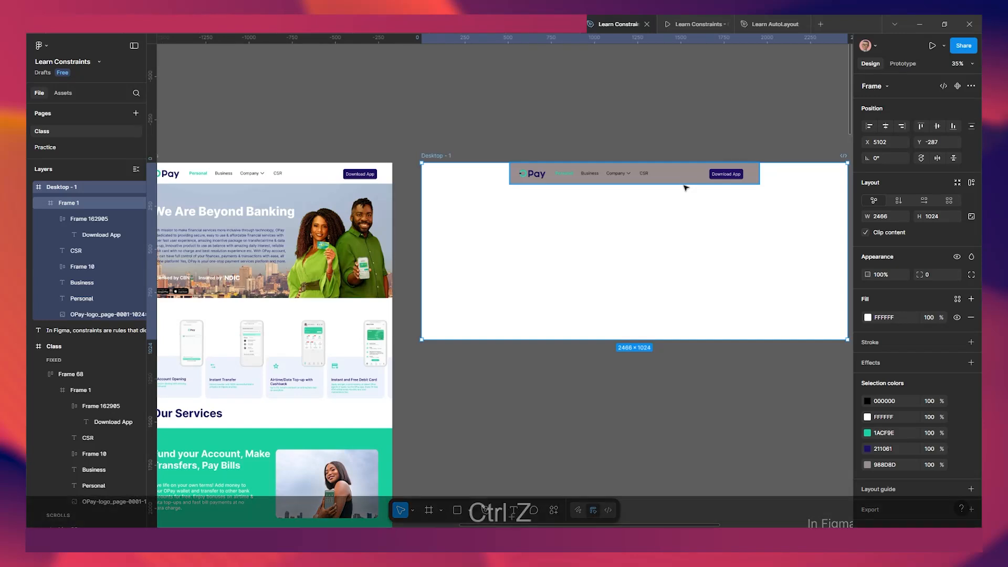
{"action": "scroll", "coordinate": [470, 216], "scroll_direction": "up", "scroll_amount": 1}
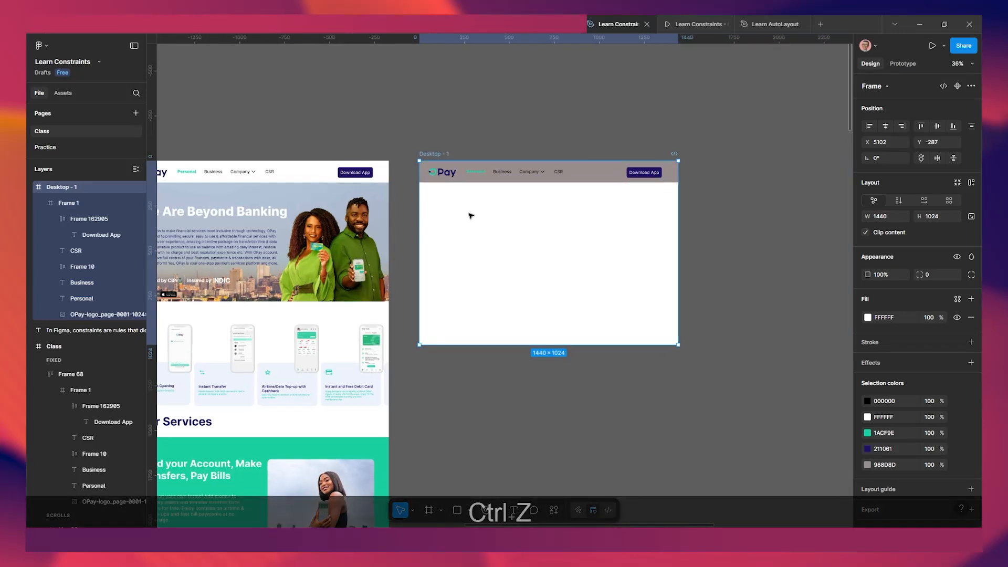
Set the horizontal constraint of the navigation bar, Frame 1, to Left + Right.
{"action": "scroll", "coordinate": [470, 215], "scroll_direction": "up", "scroll_amount": 3}
{"action": "scroll", "coordinate": [480, 220], "scroll_direction": "right", "scroll_amount": 3}
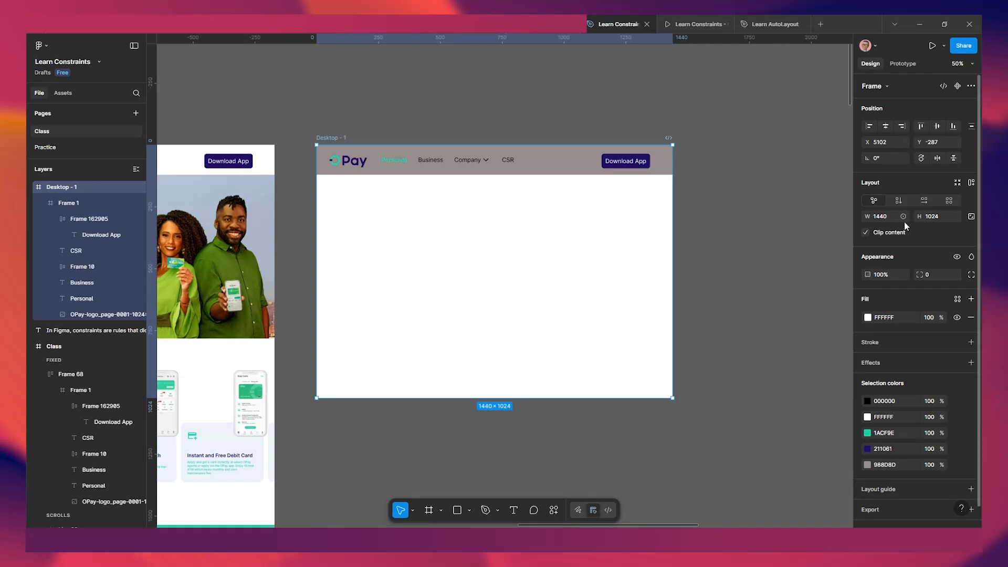
{"action": "key", "text": "Return"}
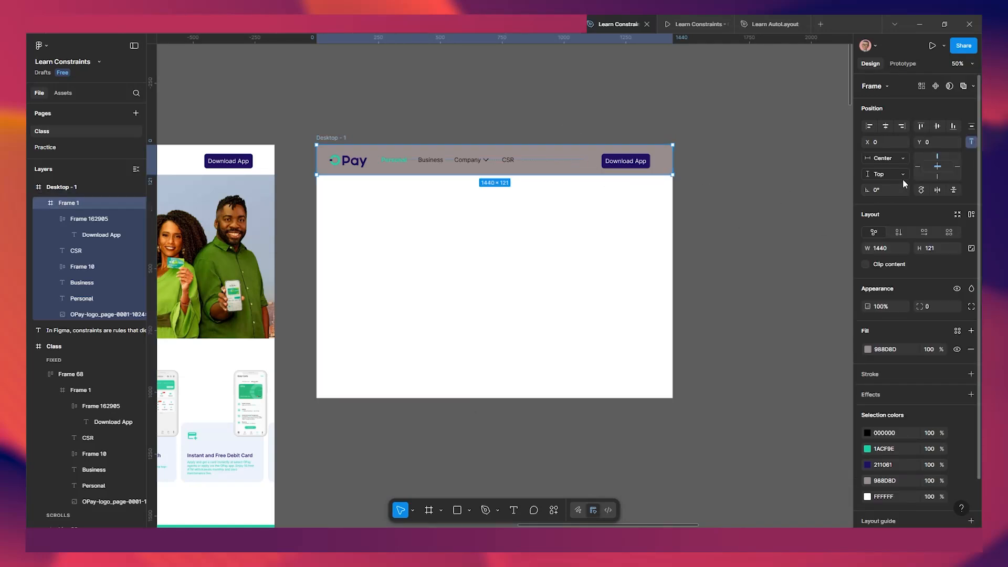
{"action": "left_click", "coordinate": [900, 159]}
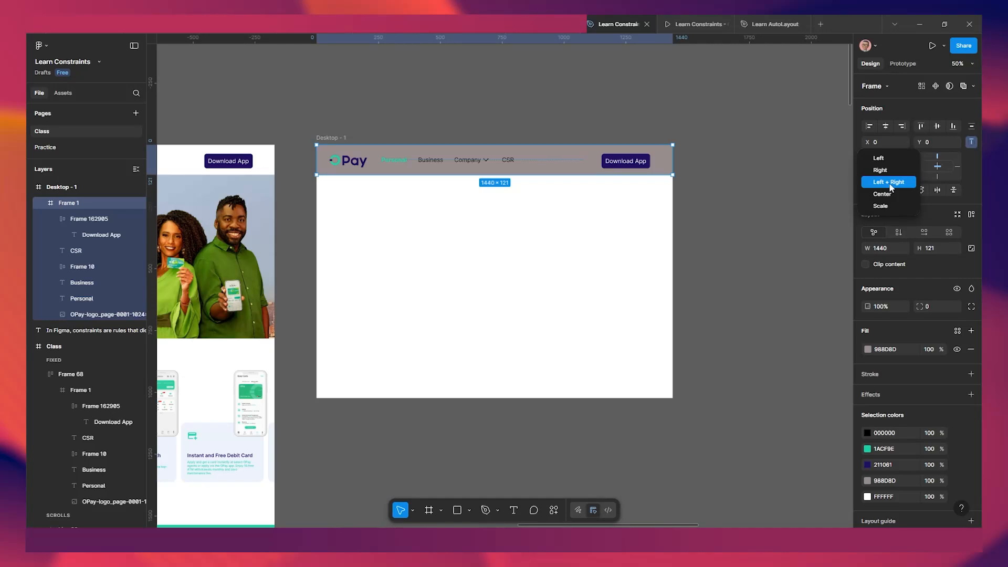
{"action": "left_click", "coordinate": [336, 128]}
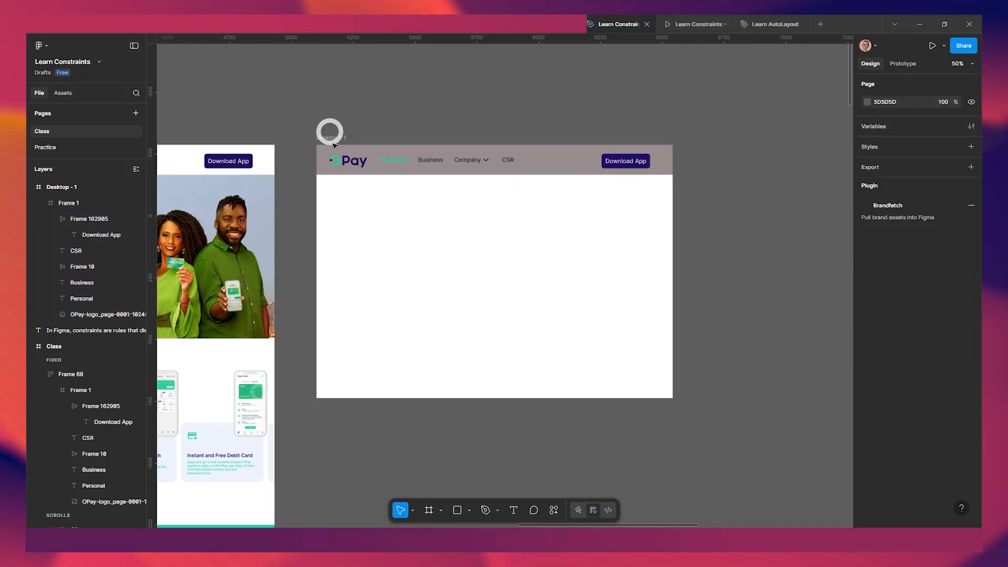
Extend the left edge of Desktop - 1 outward to test the navigation bar's Left + Right constraint, and undo the resize.
{"action": "left_click", "coordinate": [326, 216]}
{"action": "left_click_drag", "start_coordinate": [317, 211], "coordinate": [213, 211]}
{"action": "key", "text": "ctrl+z"}
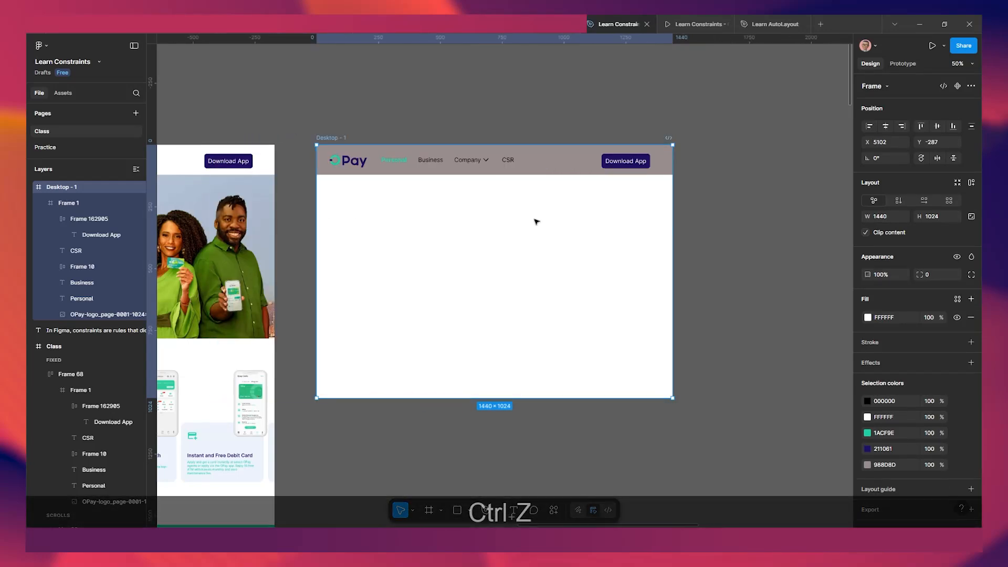
{"action": "key", "text": "ctrl+z"}
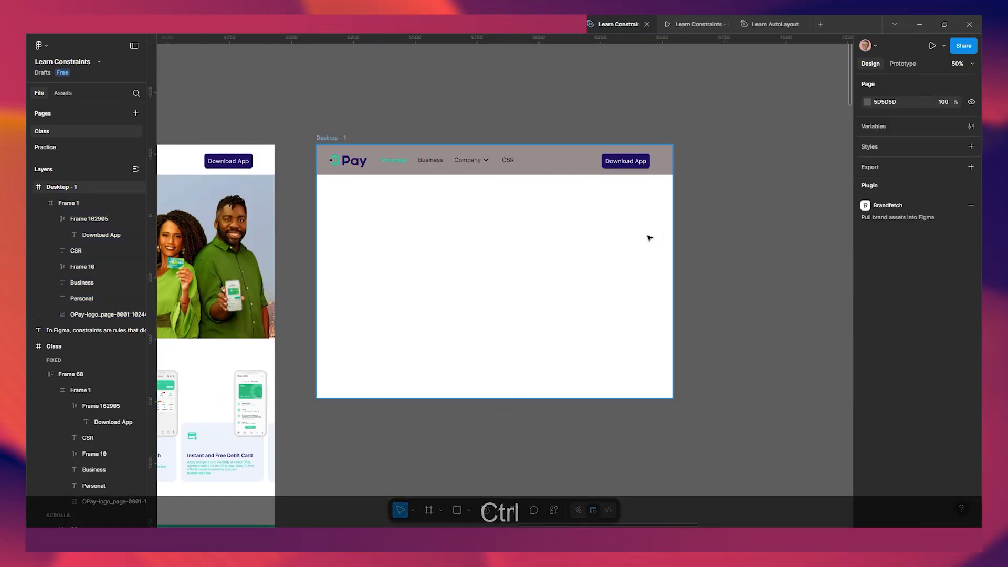
Stretch the right side of Desktop - 1 to a width of about 1775, narrow it to about 1569, and undo both resizes.
{"action": "left_click", "coordinate": [649, 238], "text": "ctrl"}
{"action": "left_click_drag", "start_coordinate": [676, 235], "coordinate": [756, 233]}
{"action": "key", "text": "ctrl"}
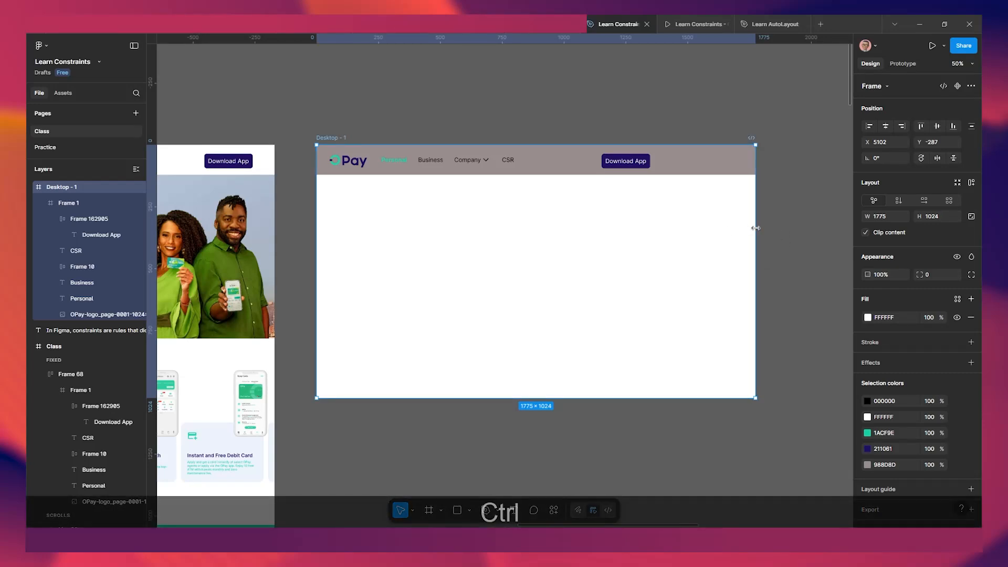
{"action": "left_click_drag", "start_coordinate": [686, 223], "coordinate": [704, 221]}
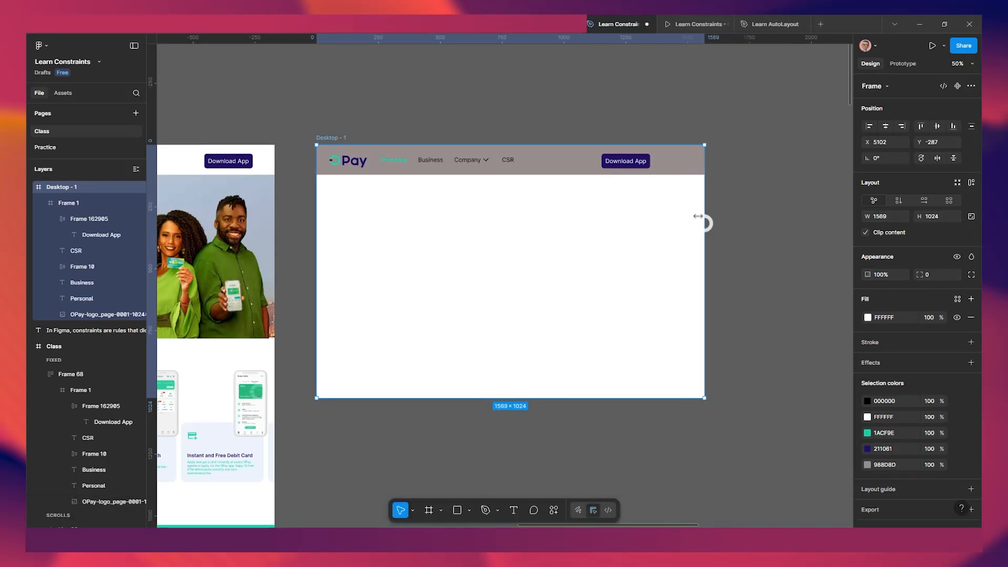
{"action": "key", "text": "ctrl+z"}
{"action": "key", "text": "ctrl+z"}
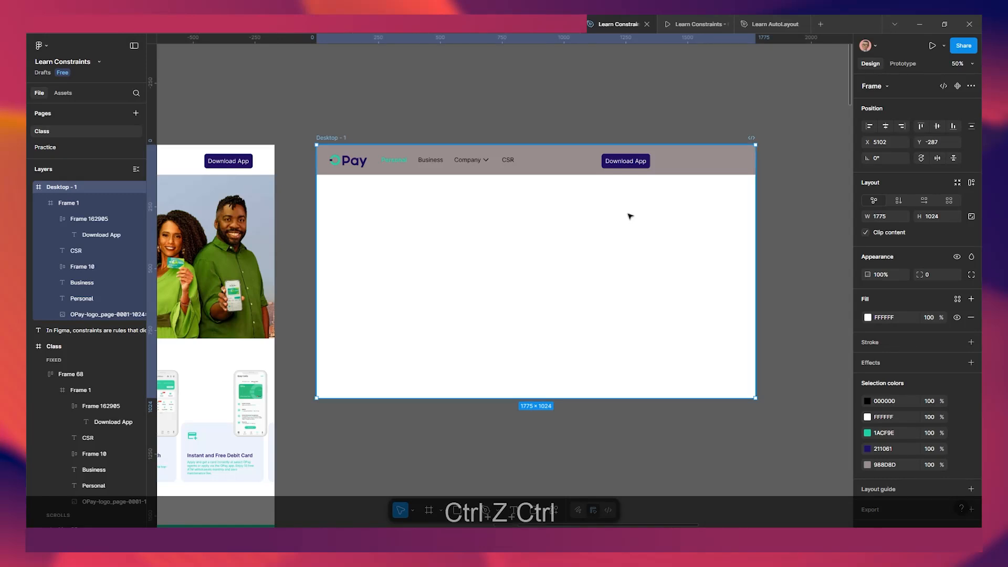
Set the horizontal constraint of the navigation bar's Download App button to Right.
{"action": "scroll", "coordinate": [618, 208], "scroll_direction": "up", "scroll_amount": 3}
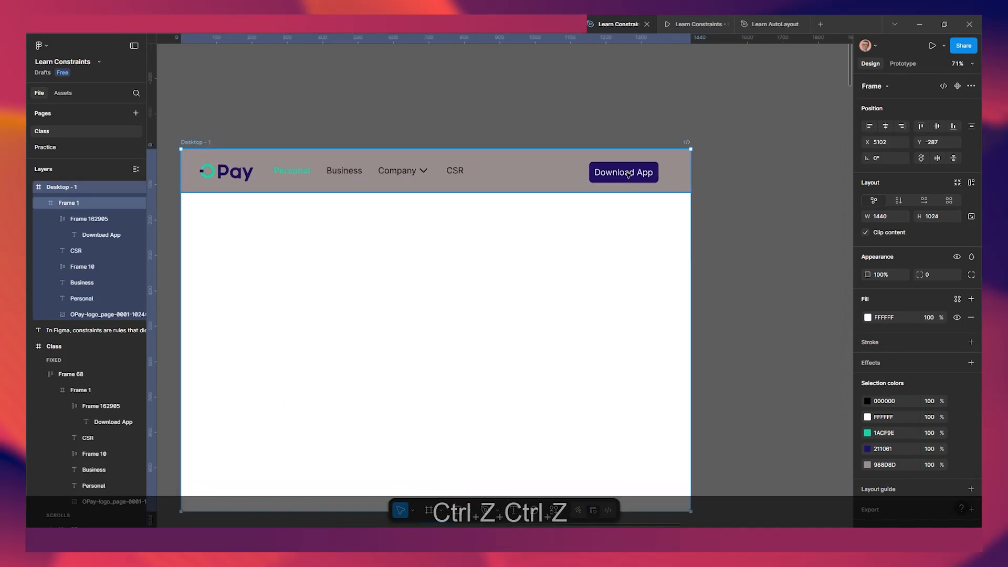
{"action": "left_click", "coordinate": [628, 174]}
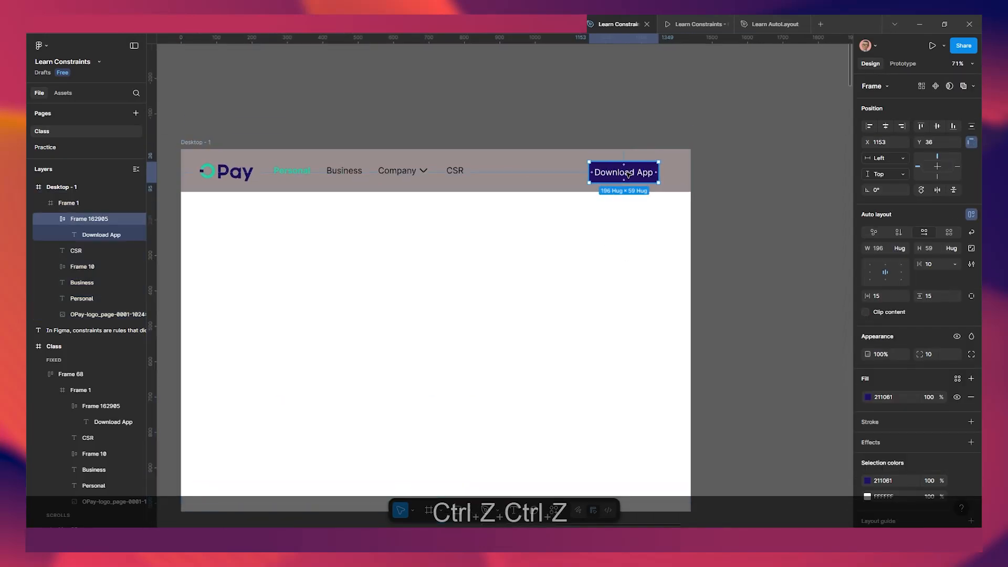
{"action": "left_click", "coordinate": [884, 159]}
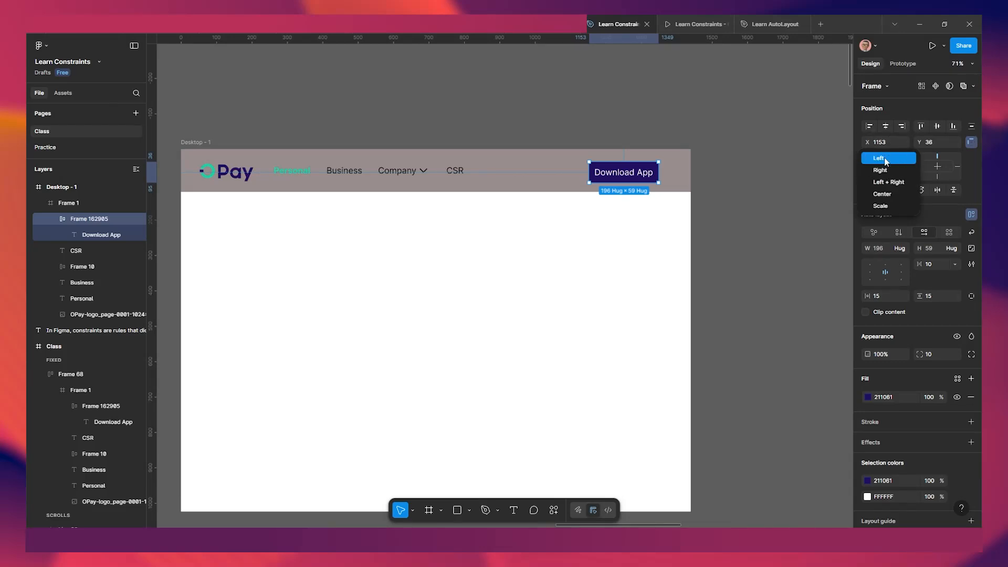
{"action": "left_click", "coordinate": [880, 170]}
Widen Desktop - 1 to about 1594 to test the Download App button's Right constraint.
{"action": "scroll", "coordinate": [581, 249], "scroll_direction": "down", "scroll_amount": 3}
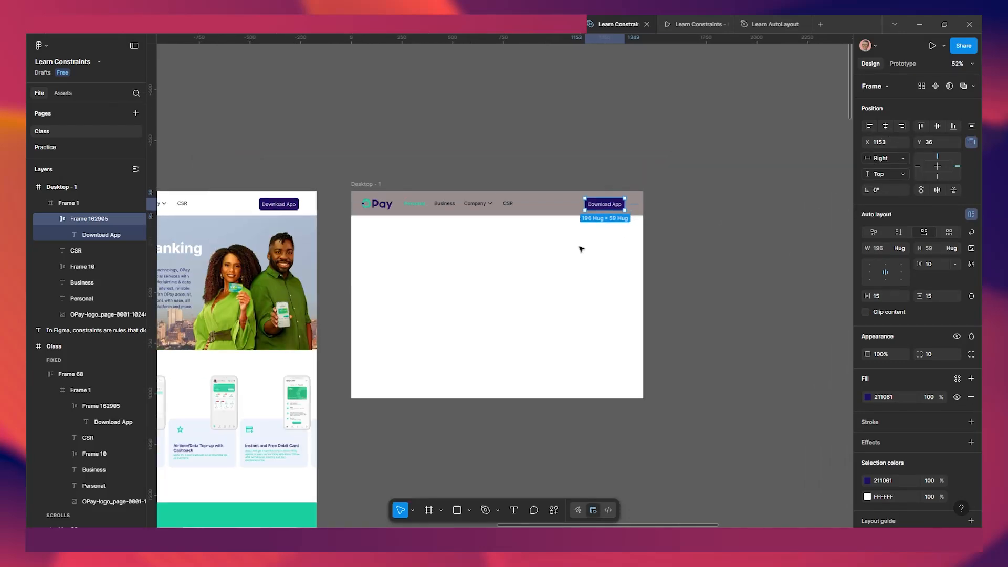
{"action": "left_click", "coordinate": [641, 289]}
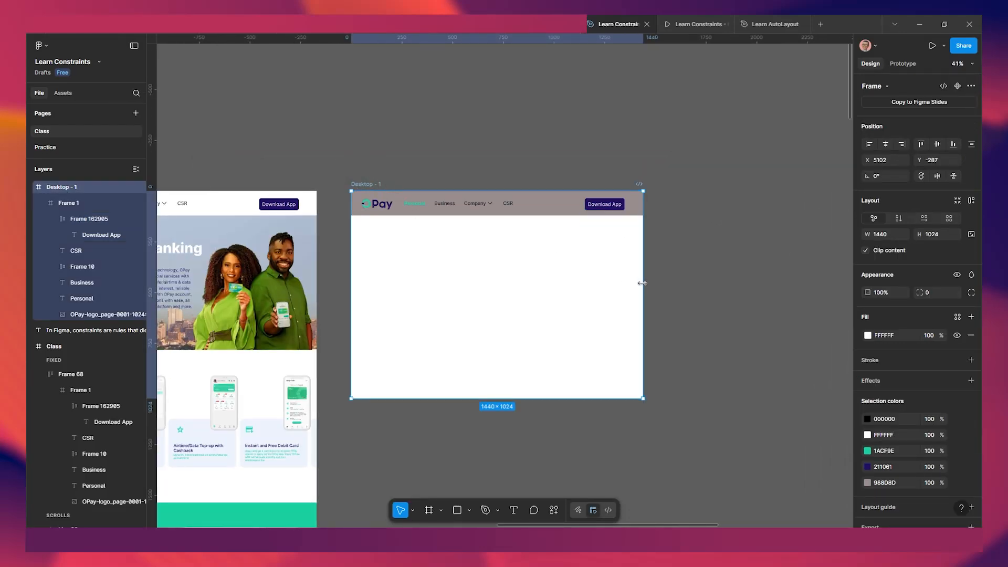
{"action": "left_click_drag", "start_coordinate": [642, 283], "coordinate": [673, 277]}
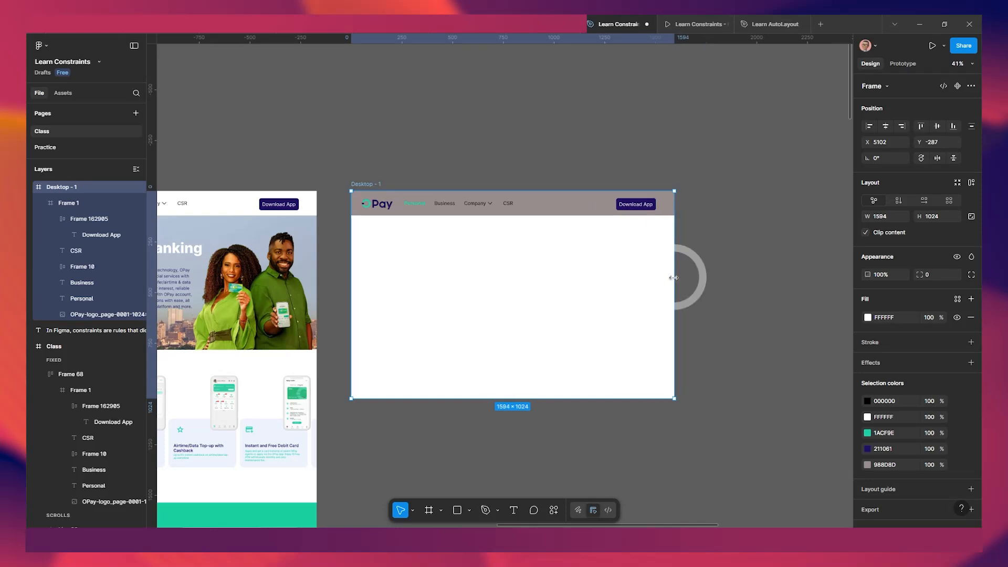
Undo the last widening of Desktop - 1.
{"action": "key", "text": "ctrl+z"}
{"action": "scroll", "coordinate": [483, 334], "scroll_direction": "down", "scroll_amount": 3}
{"action": "scroll", "coordinate": [417, 295], "scroll_direction": "up", "scroll_amount": 3}
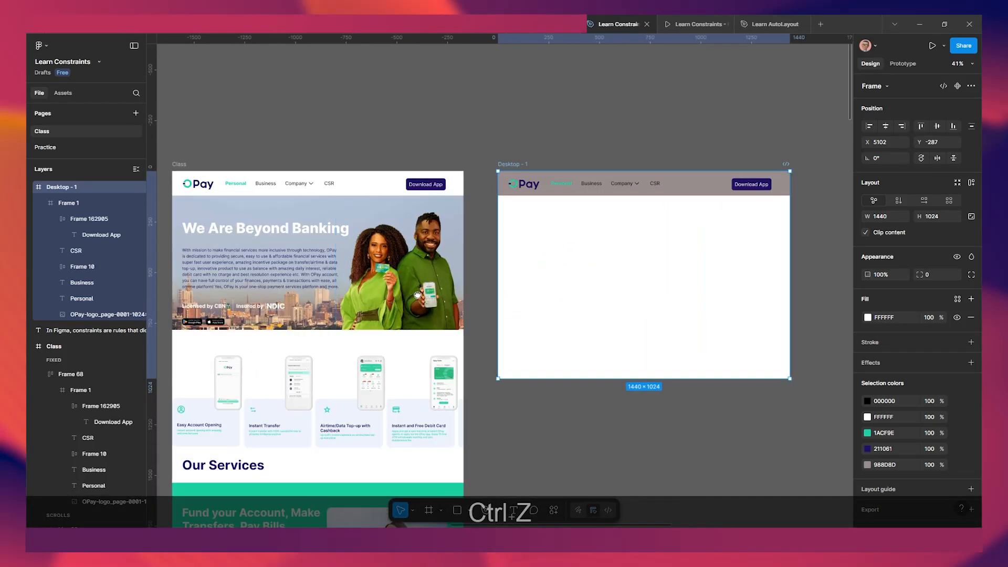
Copy the hero background image and the couple image from the Class frame into Desktop - 1, directly below the navigation bar.
{"action": "left_click", "coordinate": [312, 205]}
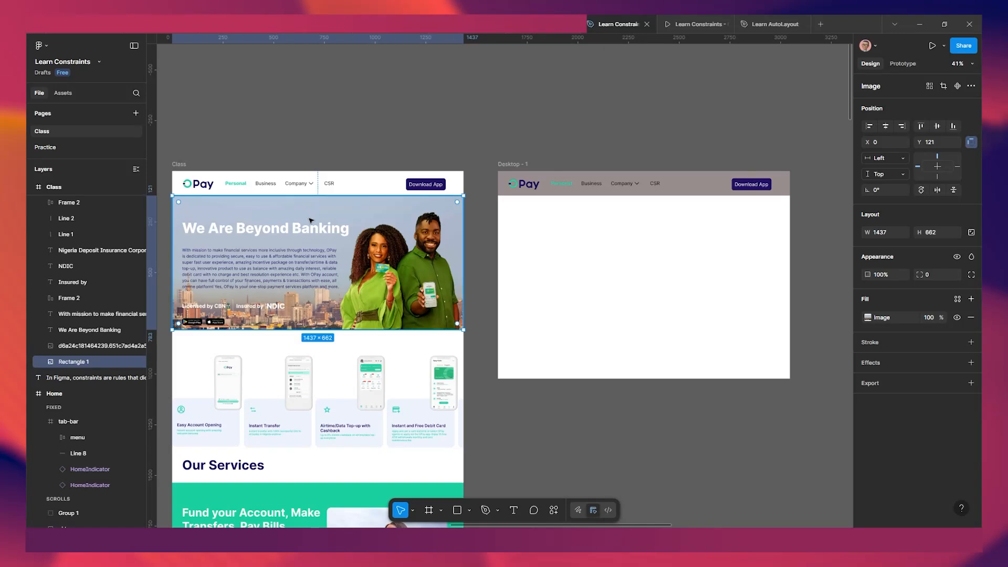
{"action": "scroll", "coordinate": [313, 252], "scroll_direction": "down", "scroll_amount": 2}
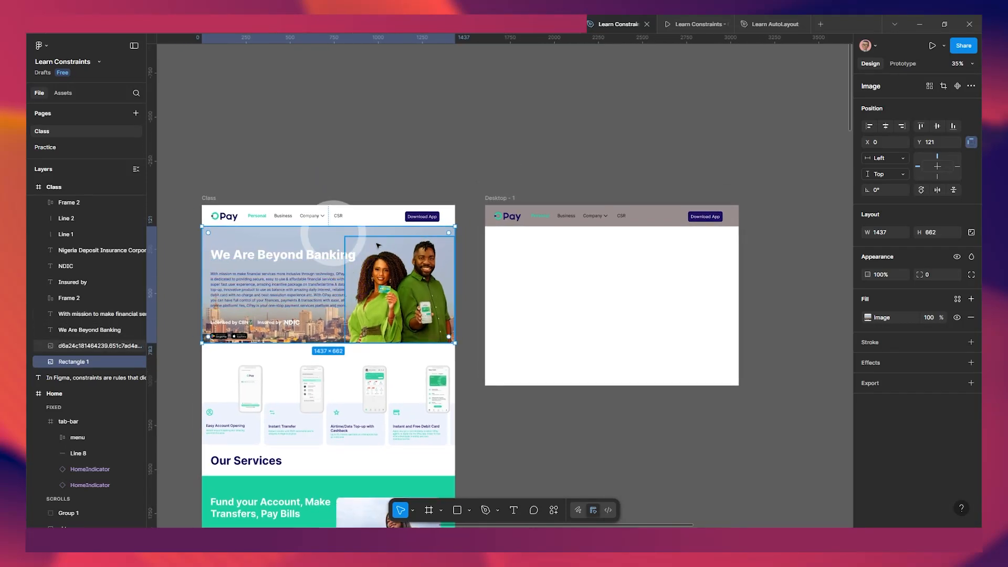
{"action": "left_click", "coordinate": [388, 273], "text": "shift"}
{"action": "key", "text": "alt"}
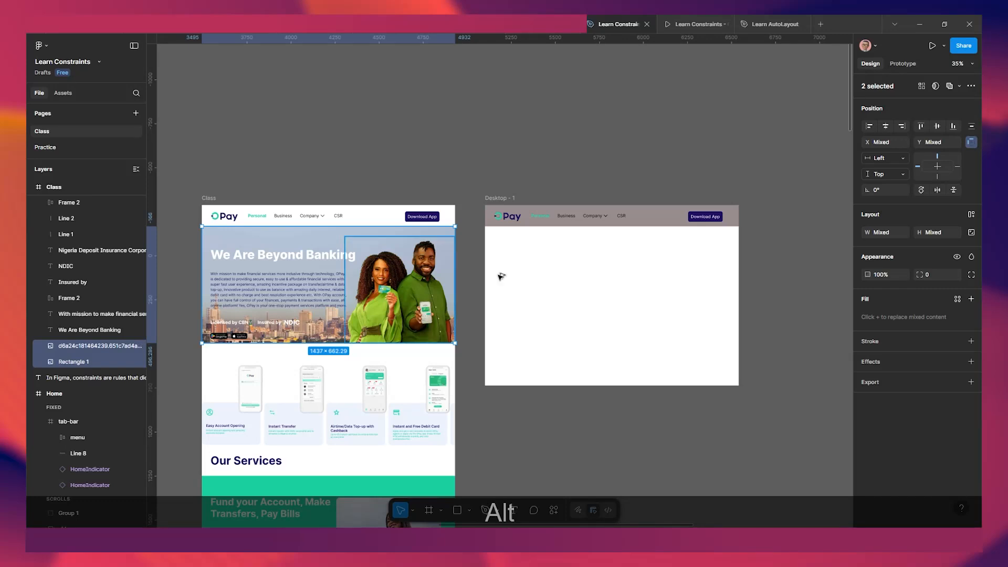
{"action": "left_click_drag", "start_coordinate": [521, 274], "coordinate": [666, 275]}
Center the copied hero background image horizontally within Desktop - 1.
{"action": "scroll", "coordinate": [666, 274], "scroll_direction": "up", "scroll_amount": 1}
{"action": "left_click", "coordinate": [567, 275]}
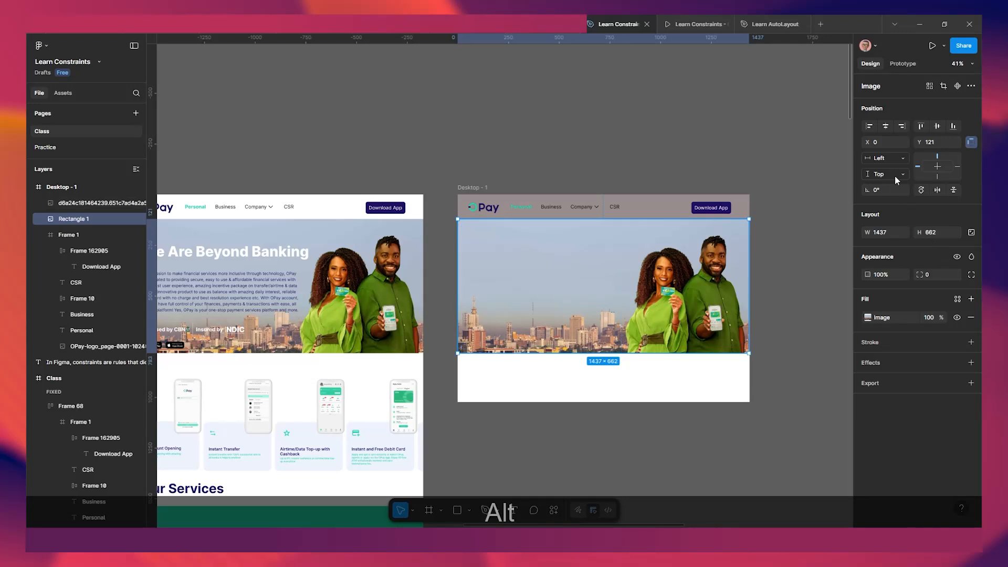
{"action": "left_click", "coordinate": [885, 126]}
{"action": "scroll", "coordinate": [685, 327], "scroll_direction": "up", "scroll_amount": 1}
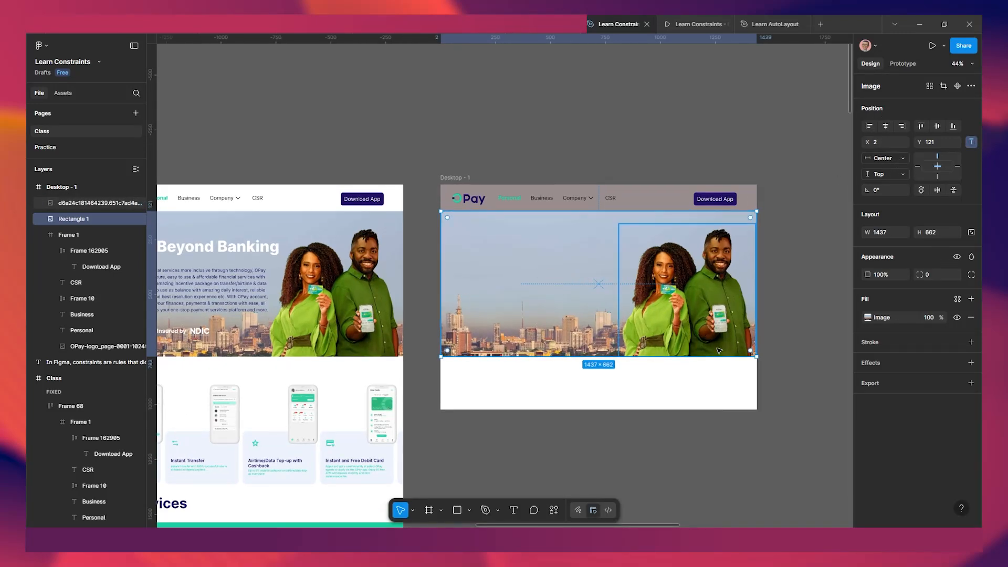
Shift the background image and the couple image separately in Desktop - 1, and undo both moves.
{"action": "scroll", "coordinate": [701, 336], "scroll_direction": "up", "scroll_amount": 1}
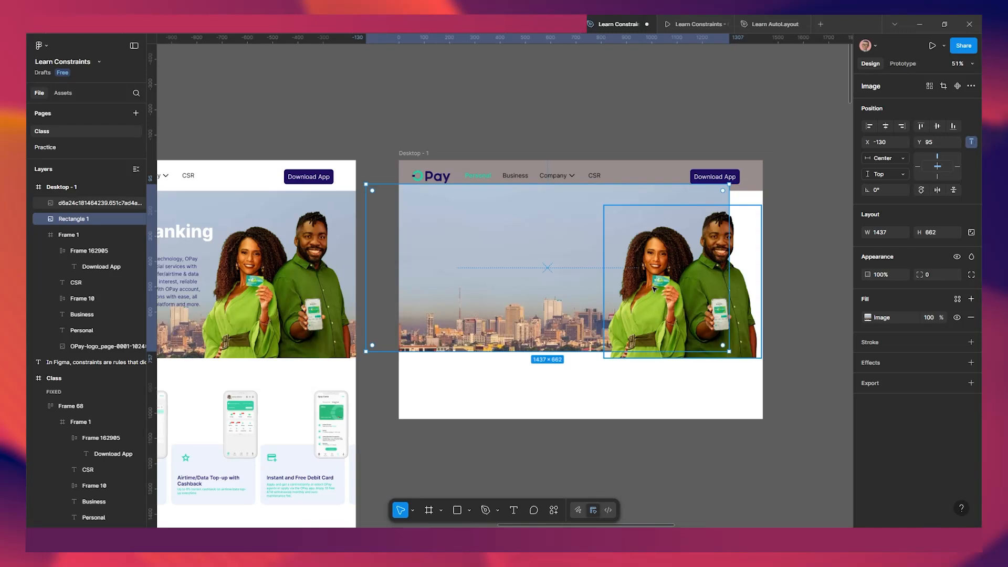
{"action": "key", "text": "ctrl+z"}
{"action": "left_click", "coordinate": [738, 325]}
{"action": "left_click_drag", "start_coordinate": [727, 315], "coordinate": [697, 290]}
{"action": "key", "text": "ctrl+z"}
{"action": "scroll", "coordinate": [730, 338], "scroll_direction": "up", "scroll_amount": 1}
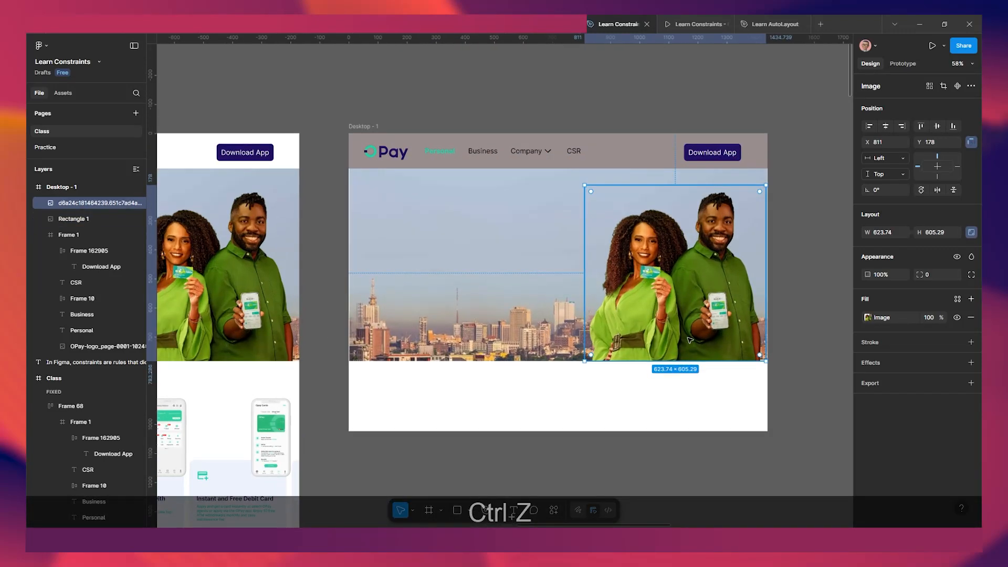
{"action": "scroll", "coordinate": [641, 313], "scroll_direction": "down", "scroll_amount": 2}
{"action": "scroll", "coordinate": [636, 299], "scroll_direction": "down", "scroll_amount": 1}
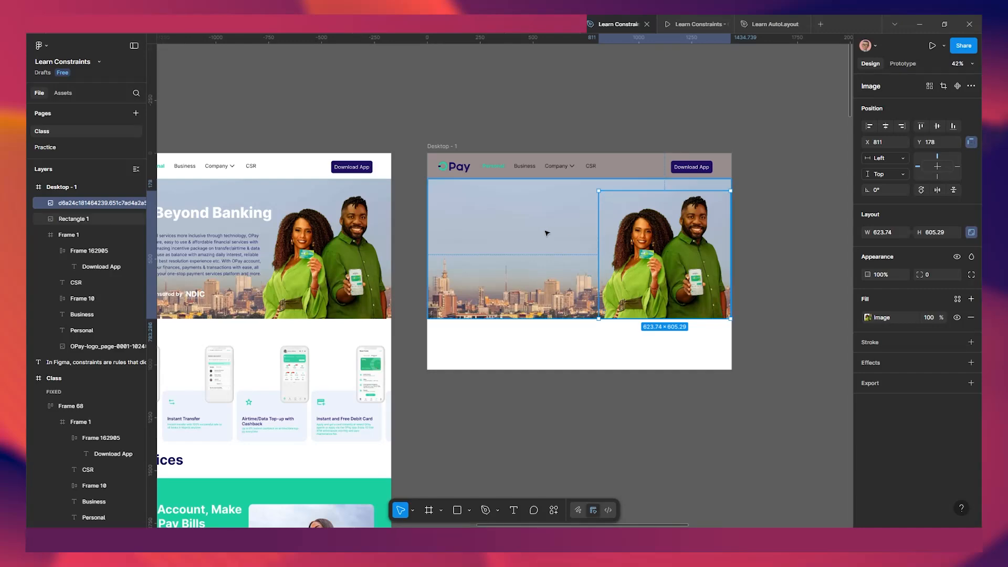
Copy the Class frame's hero heading, paragraph, license text, divider, Insured by text and both store badges onto the canvas above Desktop - 1.
{"action": "left_click", "coordinate": [182, 251]}
{"action": "scroll", "coordinate": [181, 250], "scroll_direction": "left", "scroll_amount": 1}
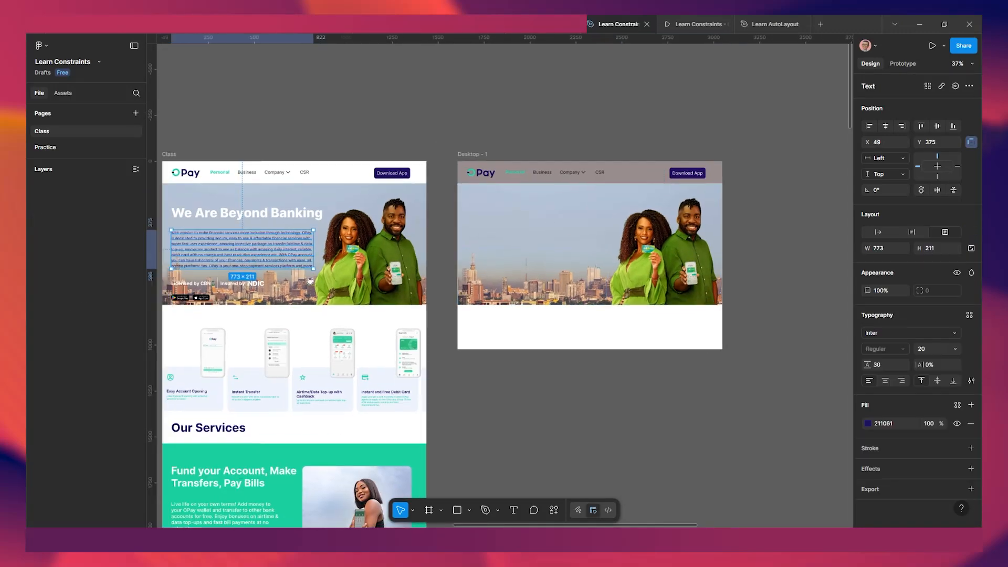
{"action": "left_click", "coordinate": [264, 211], "text": "shift"}
{"action": "scroll", "coordinate": [244, 282], "scroll_direction": "up", "scroll_amount": 5}
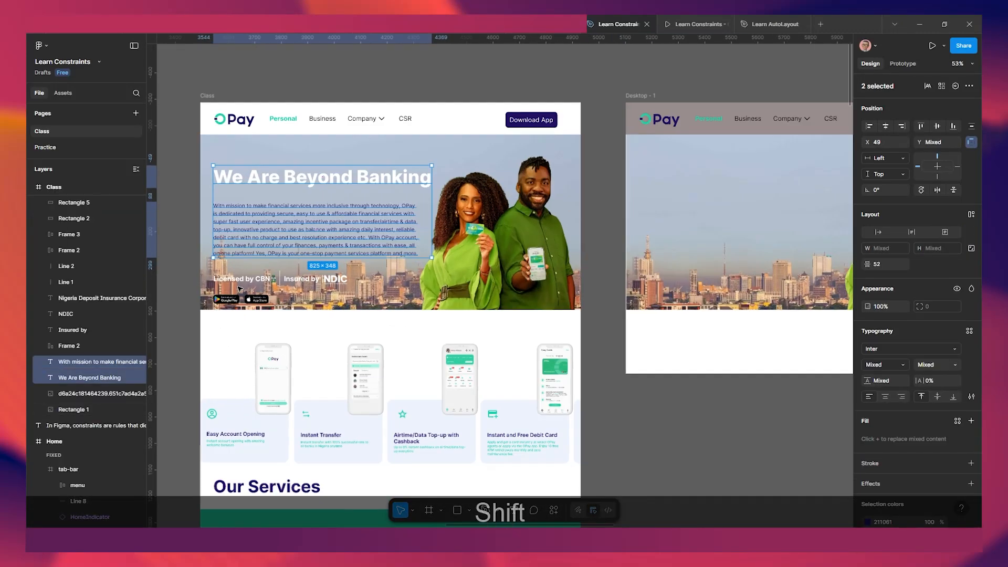
{"action": "left_click", "coordinate": [246, 270], "text": "shift"}
{"action": "left_click", "coordinate": [214, 322], "text": "shift"}
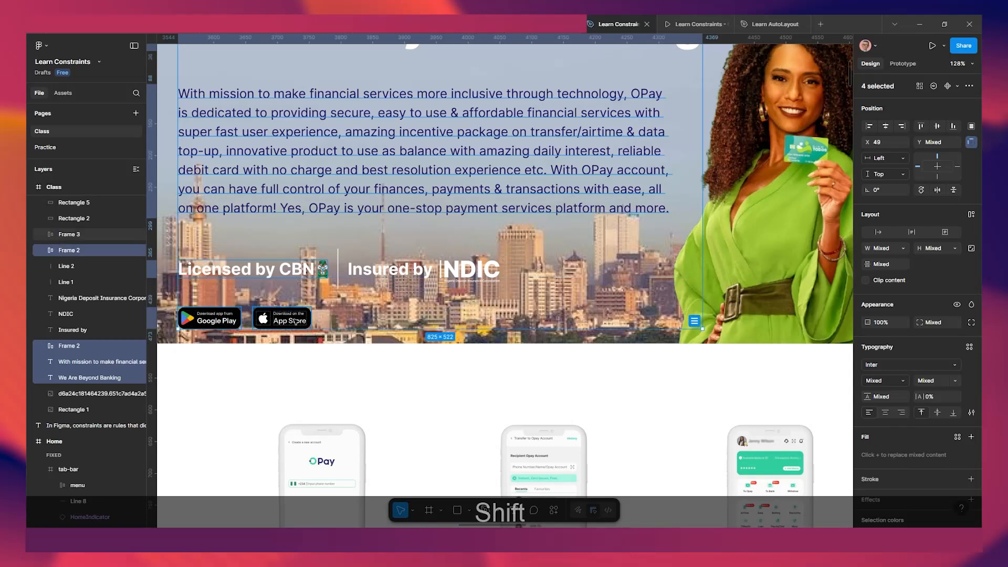
{"action": "left_click", "coordinate": [288, 319], "text": "shift"}
{"action": "left_click", "coordinate": [396, 272], "text": "shift"}
{"action": "left_click", "coordinate": [338, 269], "text": "shift"}
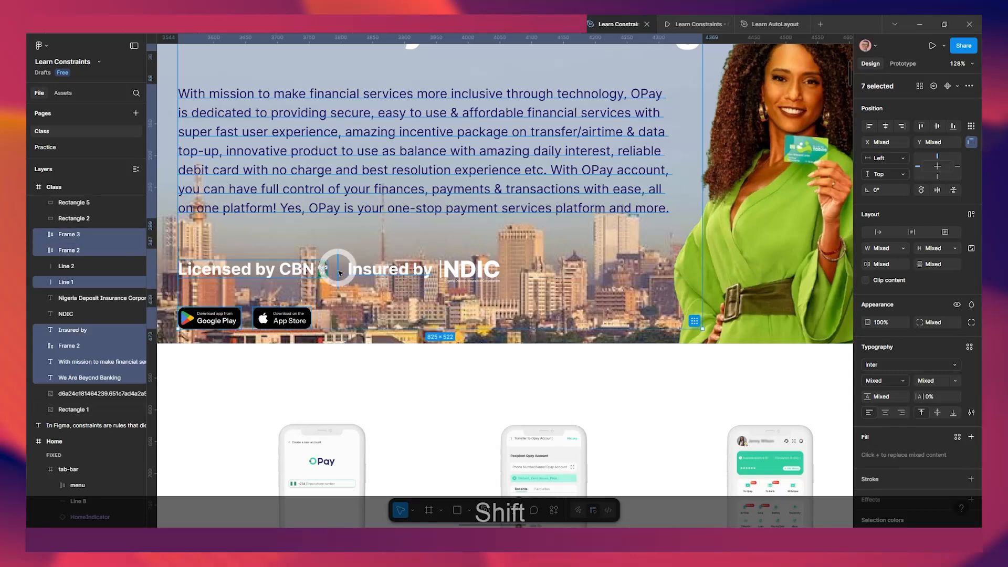
{"action": "scroll", "coordinate": [341, 273], "scroll_direction": "down", "scroll_amount": 5}
{"action": "scroll", "coordinate": [358, 299], "scroll_direction": "down", "scroll_amount": 1}
{"action": "left_click_drag", "start_coordinate": [332, 265], "coordinate": [607, 126]}
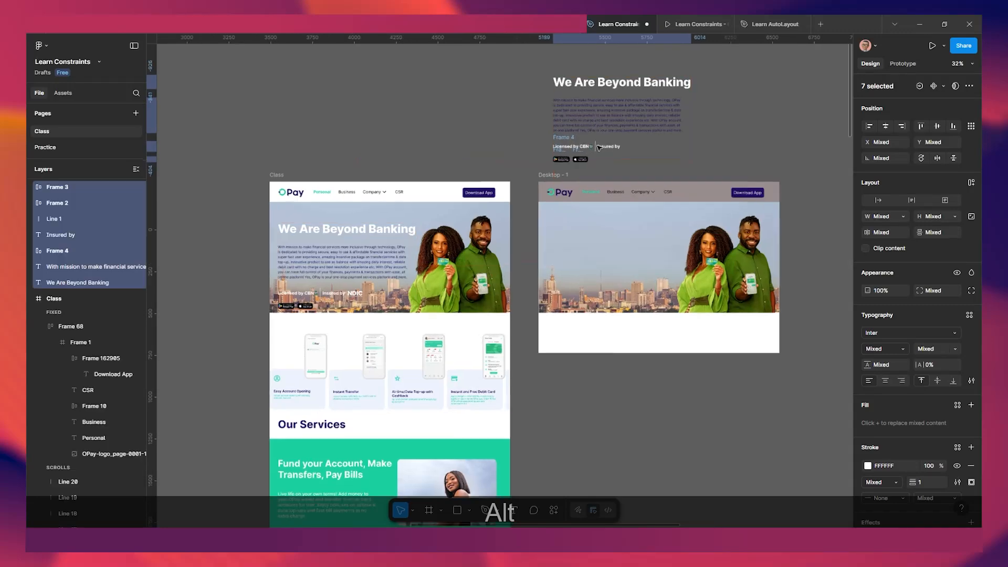
Move the copied hero texts and badges slightly left and up on the canvas above Desktop - 1, and deselect them.
{"action": "scroll", "coordinate": [609, 137], "scroll_direction": "up", "scroll_amount": 5}
{"action": "scroll", "coordinate": [566, 182], "scroll_direction": "up", "scroll_amount": 3}
{"action": "scroll", "coordinate": [498, 178], "scroll_direction": "down", "scroll_amount": 1}
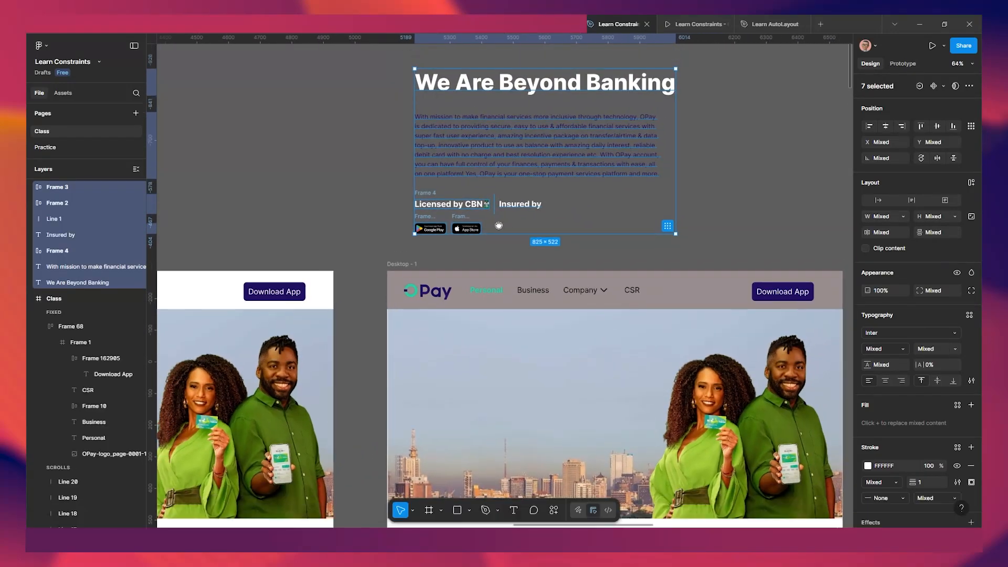
{"action": "left_click_drag", "start_coordinate": [474, 171], "coordinate": [451, 161]}
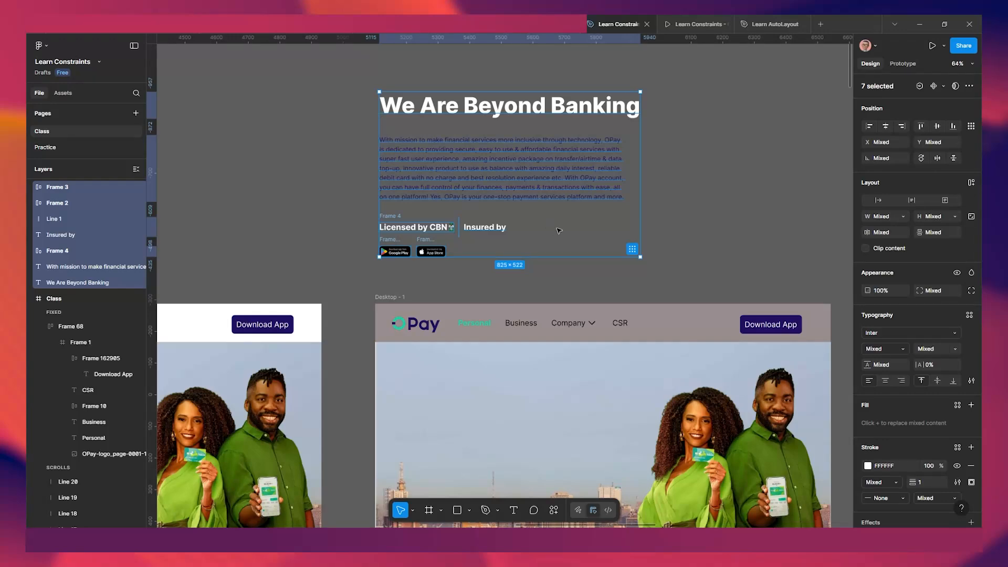
{"action": "scroll", "coordinate": [487, 243], "scroll_direction": "up", "scroll_amount": 2}
{"action": "left_click", "coordinate": [680, 221]}
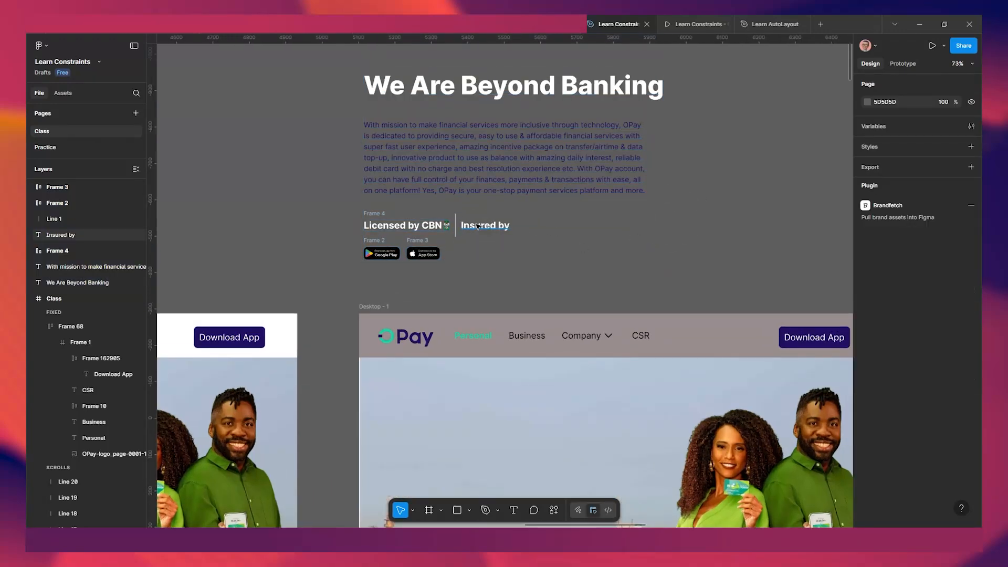
{"action": "left_click", "coordinate": [478, 226]}
{"action": "left_click", "coordinate": [472, 267]}
{"action": "scroll", "coordinate": [471, 266], "scroll_direction": "down", "scroll_amount": 3}
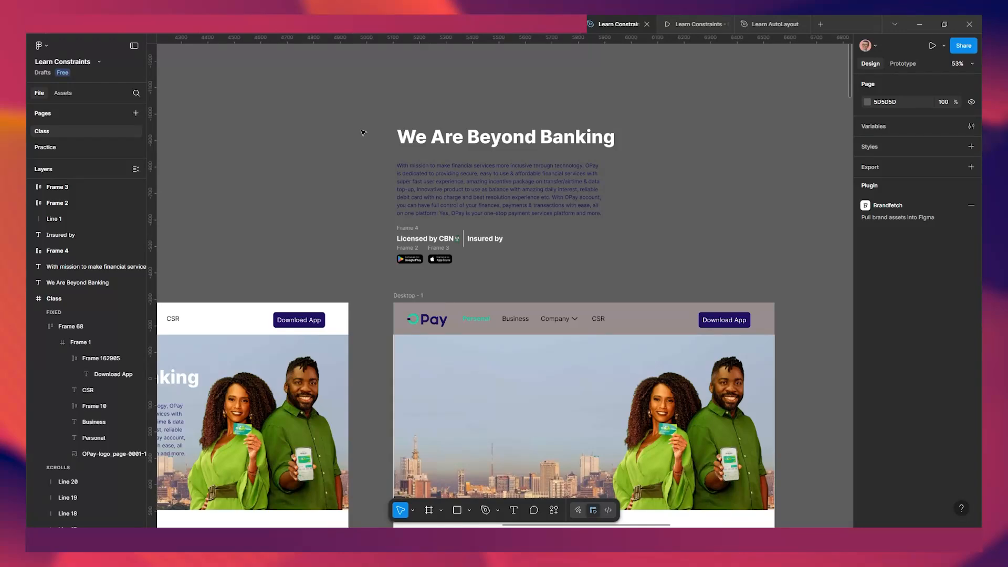
Group the copied hero texts, divider and store badges, and place the group over the background image in Desktop - 1.
{"action": "left_click_drag", "start_coordinate": [349, 91], "coordinate": [646, 259]}
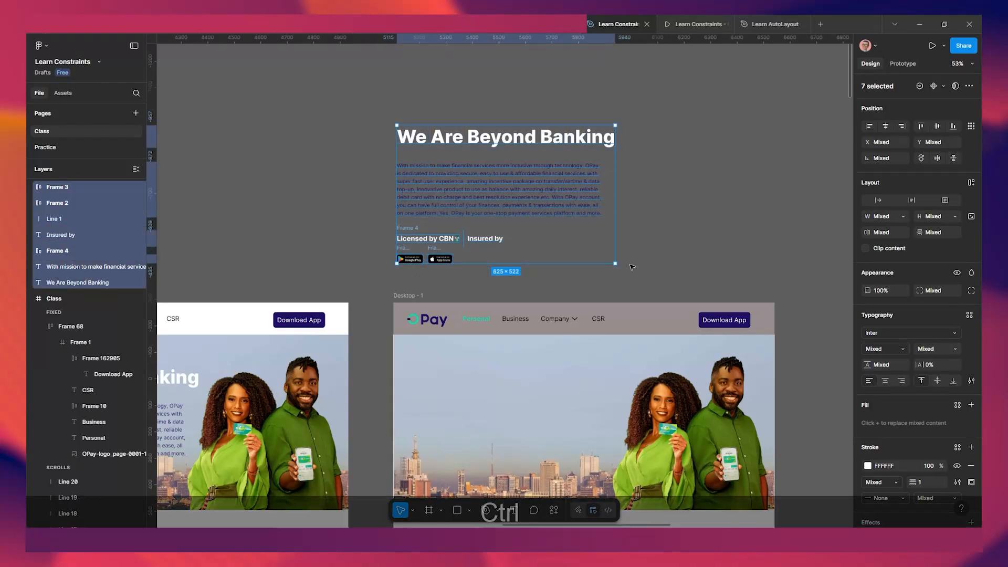
{"action": "key", "text": "ctrl+g"}
{"action": "scroll", "coordinate": [561, 262], "scroll_direction": "down", "scroll_amount": 2}
{"action": "left_click_drag", "start_coordinate": [561, 262], "coordinate": [521, 268]}
{"action": "scroll", "coordinate": [514, 176], "scroll_direction": "up", "scroll_amount": 1}
{"action": "scroll", "coordinate": [504, 307], "scroll_direction": "up", "scroll_amount": 1}
{"action": "scroll", "coordinate": [521, 267], "scroll_direction": "up", "scroll_amount": 1}
{"action": "scroll", "coordinate": [507, 251], "scroll_direction": "down", "scroll_amount": 1}
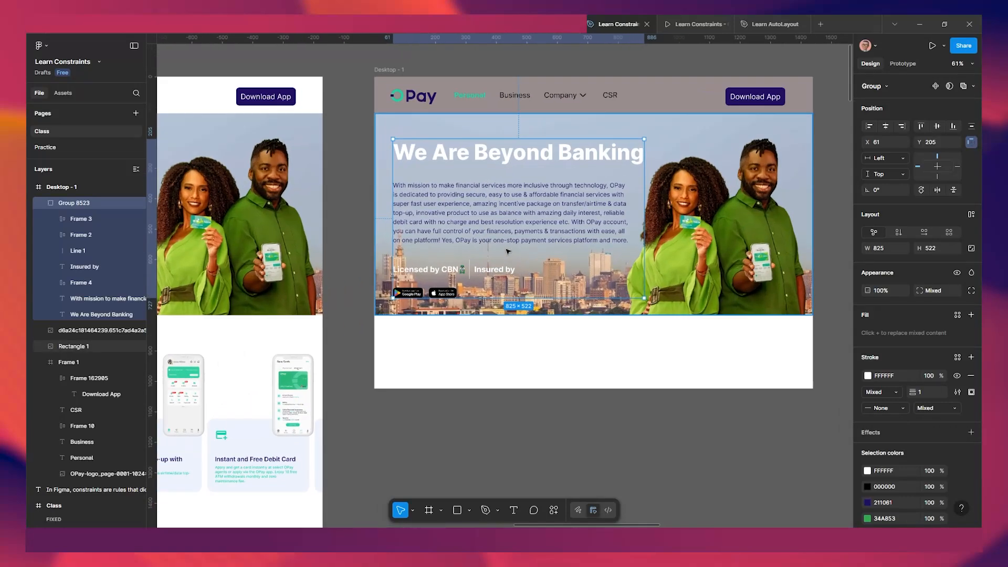
Extend the background image's left edge to X 0 in Desktop - 1, making it 1439 wide.
{"action": "left_click", "coordinate": [483, 252]}
{"action": "left_click", "coordinate": [366, 227]}
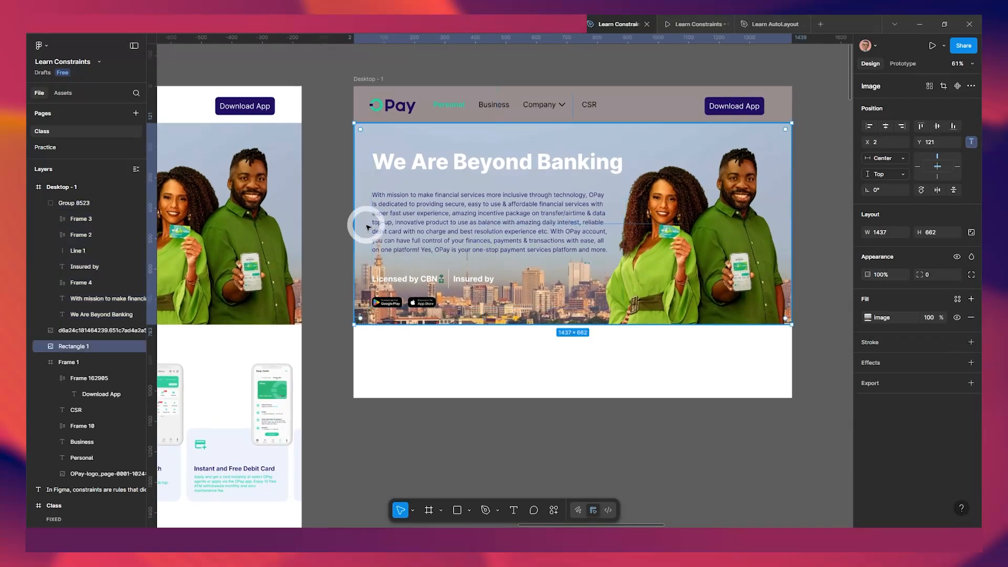
{"action": "left_click_drag", "start_coordinate": [356, 210], "coordinate": [353, 209]}
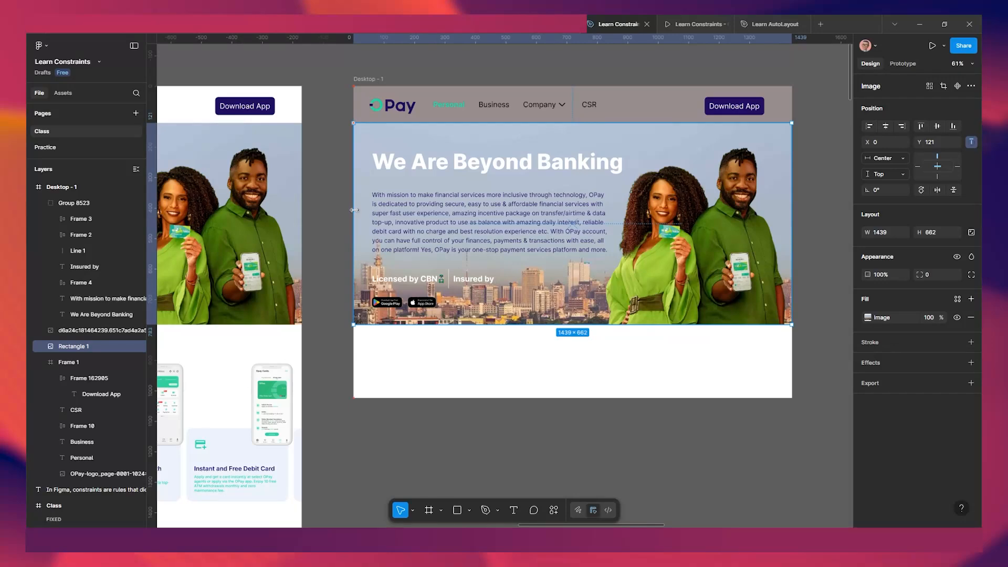
{"action": "left_click", "coordinate": [457, 46]}
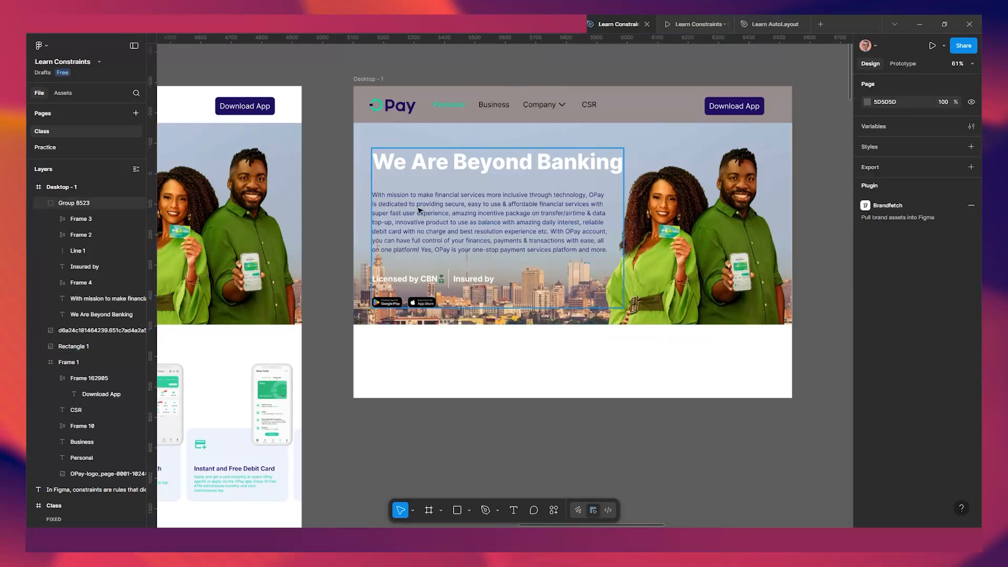
Move the hero text group to X 49, Y 220 and nudge the couple image right to X 821.
{"action": "scroll", "coordinate": [435, 202], "scroll_direction": "up", "scroll_amount": 2}
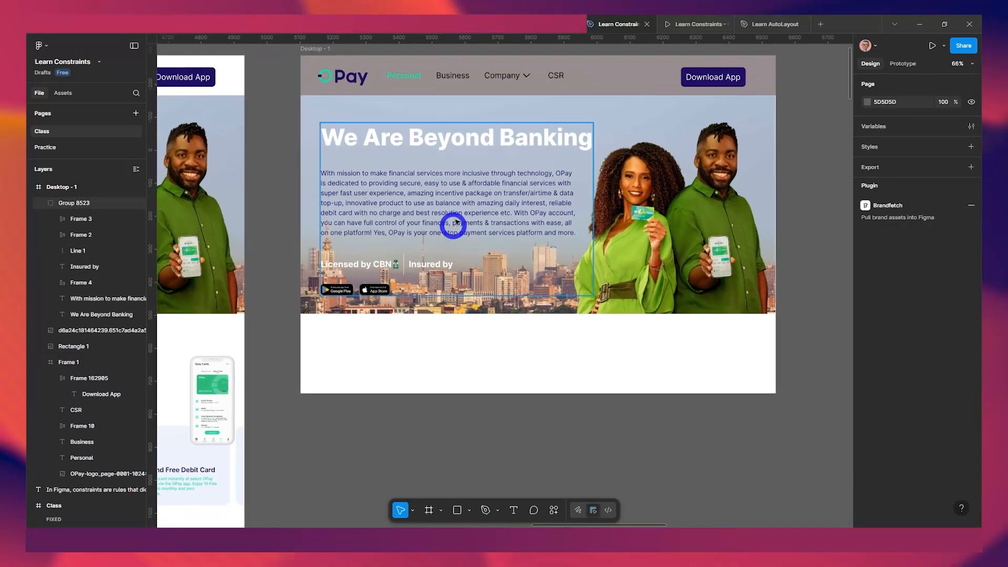
{"action": "mouse_move", "coordinate": [458, 199]}
{"action": "left_mouse_down"}
{"action": "mouse_move", "coordinate": [455, 214]}
{"action": "mouse_move", "coordinate": [456, 203]}
{"action": "left_mouse_up"}
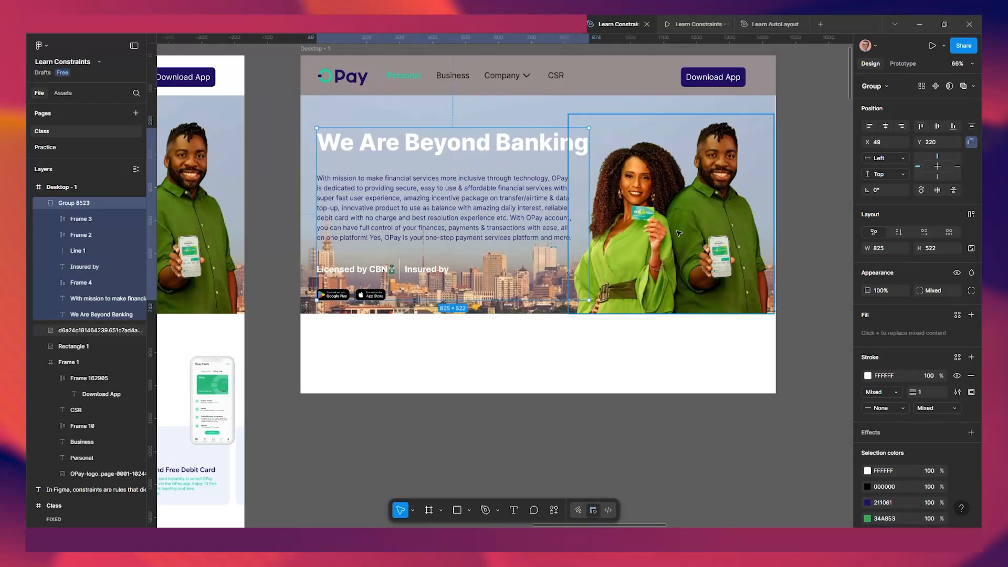
{"action": "left_click", "coordinate": [753, 197]}
{"action": "key", "text": "shift+Right"}
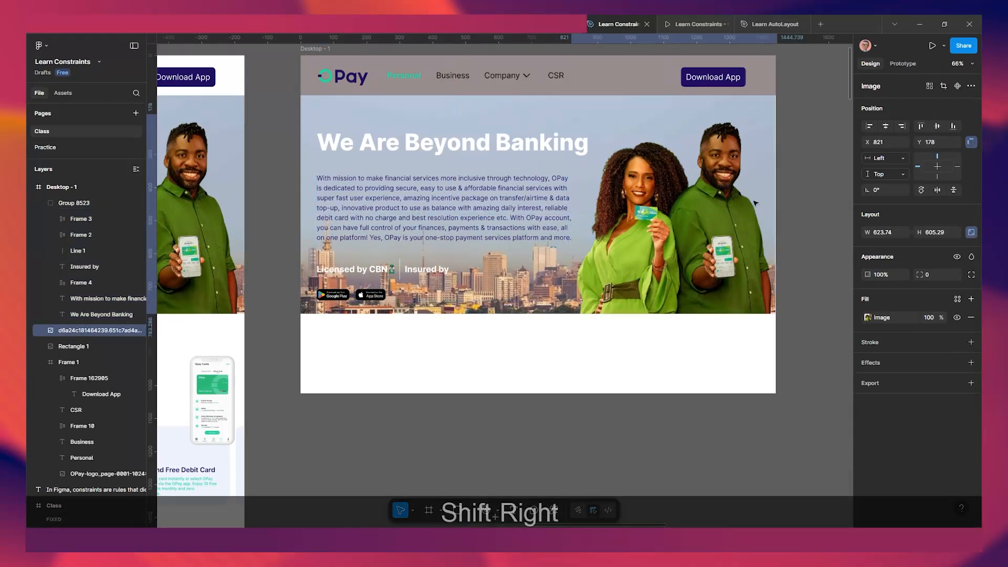
{"action": "scroll", "coordinate": [512, 185], "scroll_direction": "down", "scroll_amount": 3}
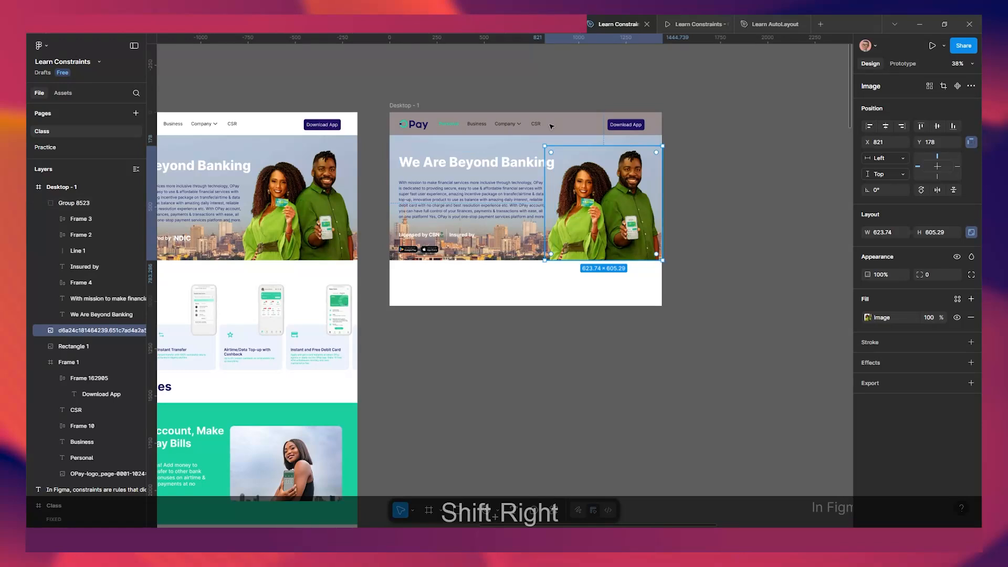
Widen Desktop - 1 to about 1859 to test how the hero elements respond, and undo the resize.
{"action": "left_click", "coordinate": [412, 107]}
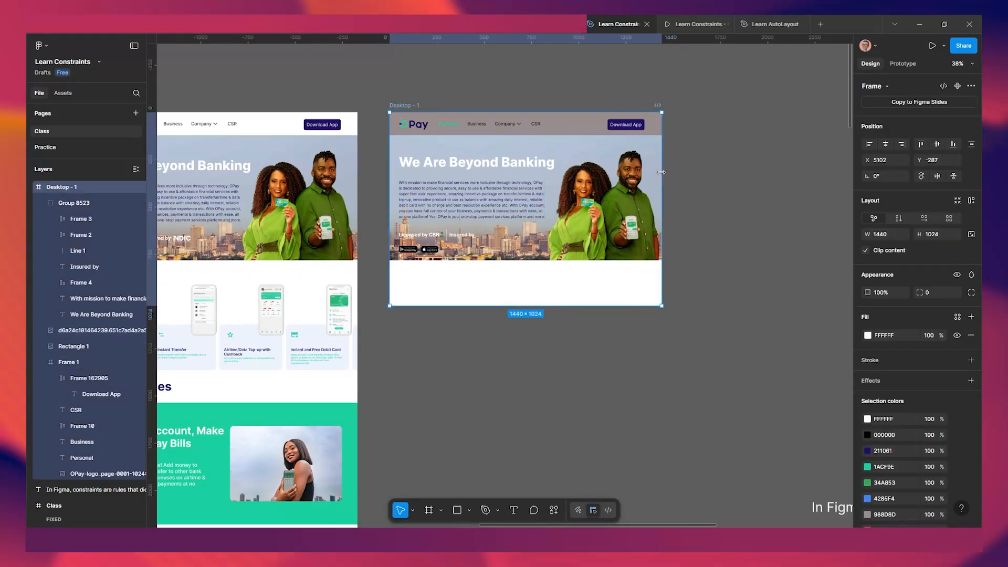
{"action": "left_click_drag", "start_coordinate": [661, 172], "coordinate": [741, 171]}
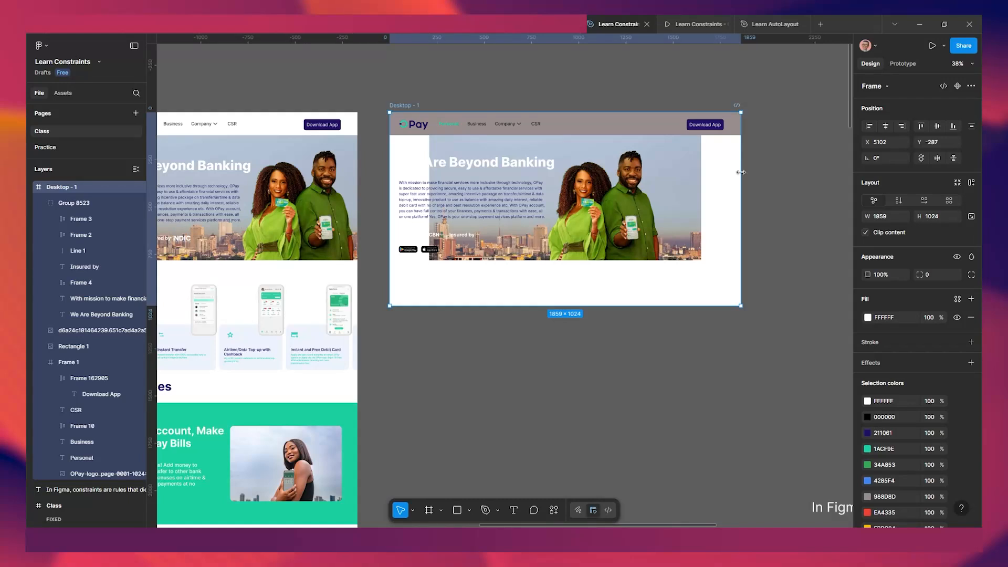
{"action": "key", "text": "ctrl+z"}
{"action": "scroll", "coordinate": [650, 217], "scroll_direction": "up", "scroll_amount": 3}
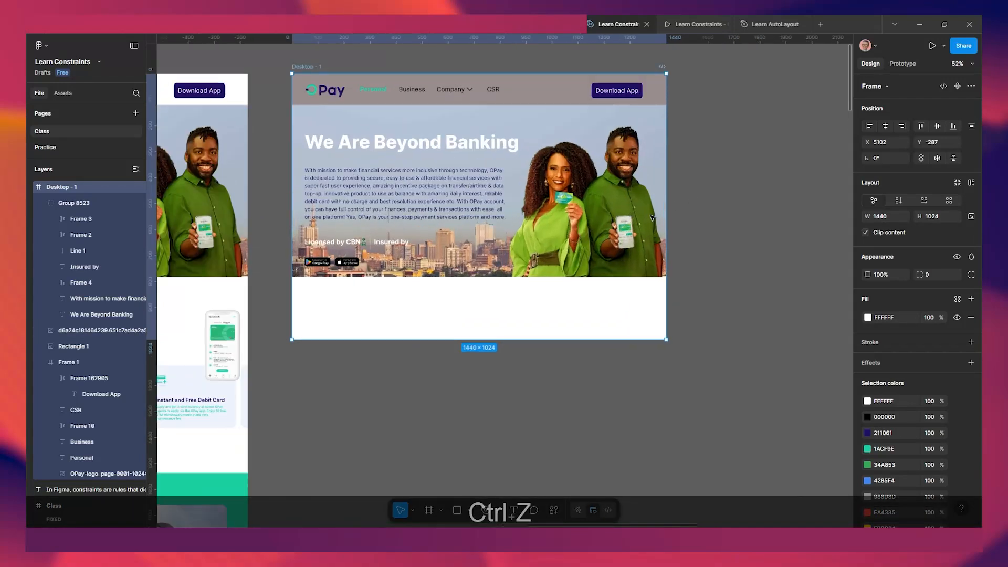
{"action": "key", "text": "Escape"}
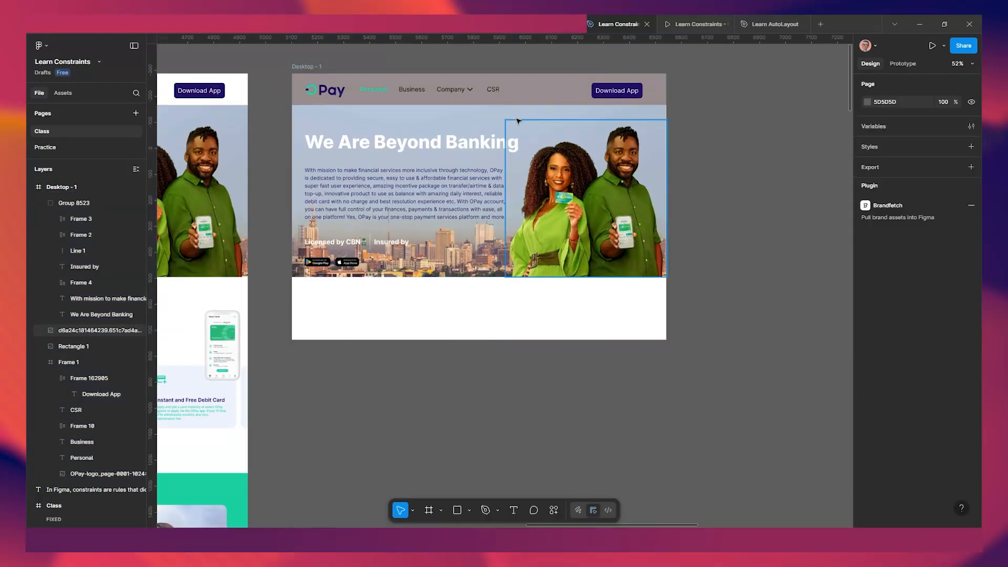
Set the horizontal constraint of the hero background image in Desktop - 1 to Left + Right.
{"action": "left_click", "coordinate": [462, 119]}
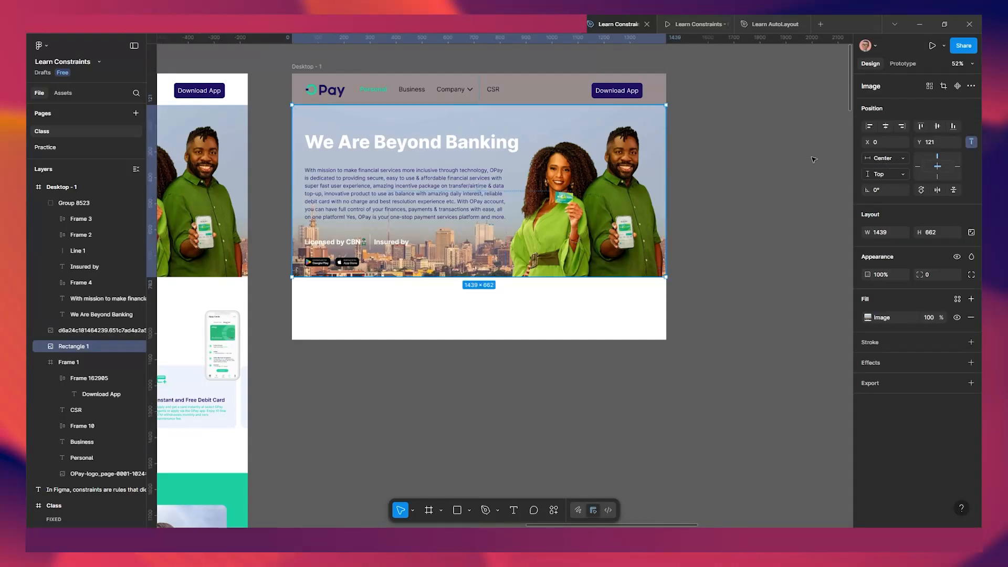
{"action": "left_click", "coordinate": [900, 164]}
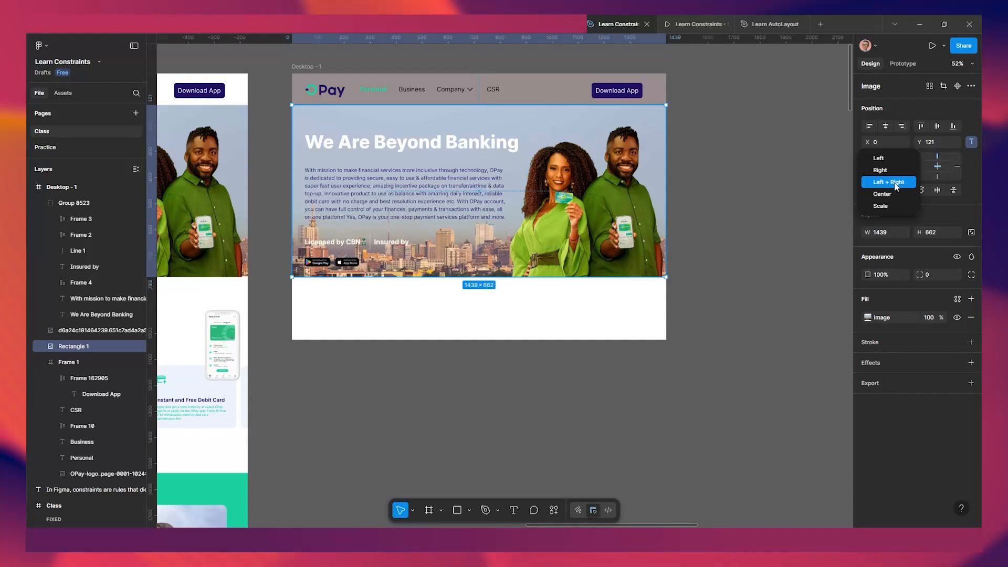
{"action": "left_click", "coordinate": [895, 183]}
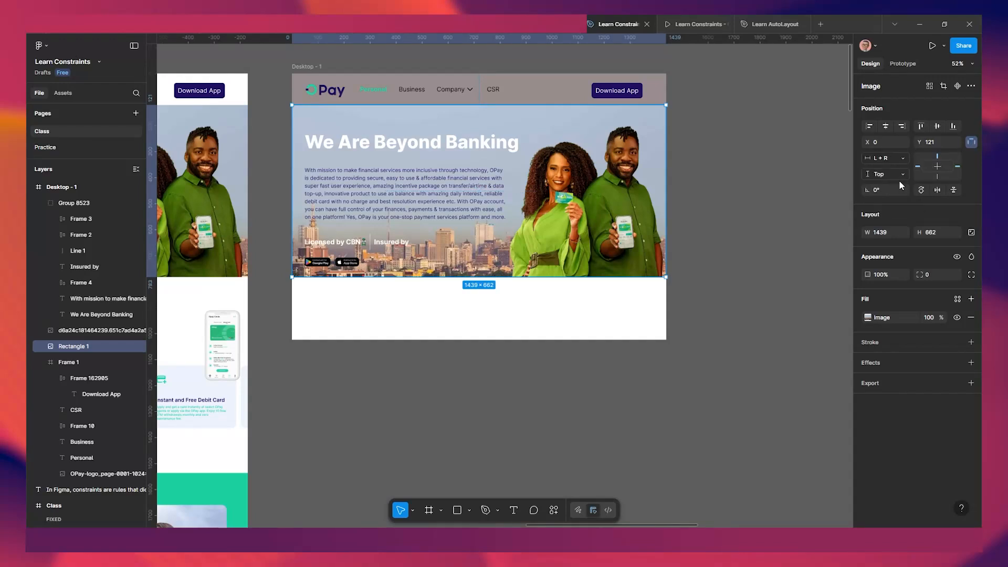
{"action": "left_click", "coordinate": [304, 68]}
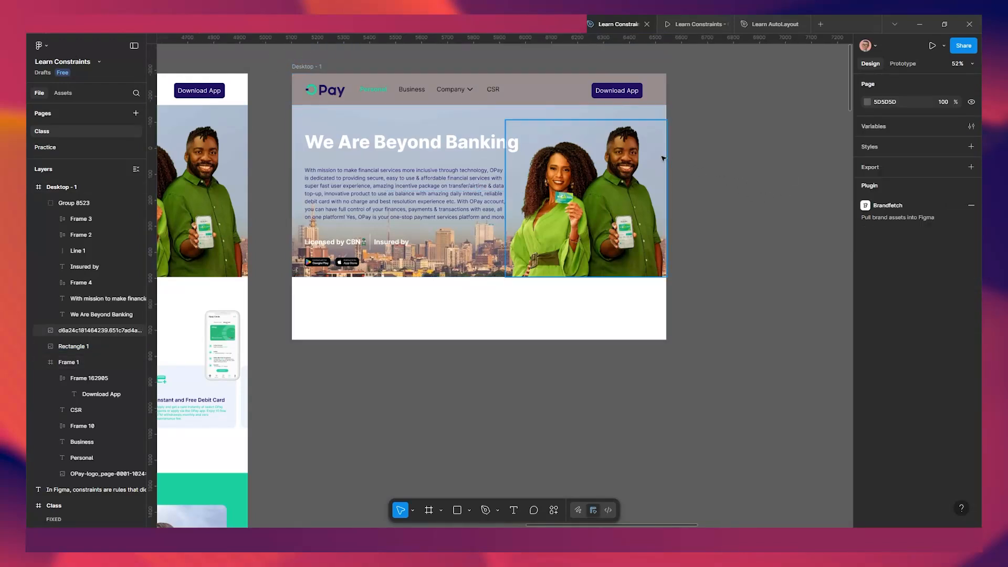
Widen the Desktop - 1 frame to test how the hero background stretches, and undo the resize.
{"action": "left_click", "coordinate": [312, 66]}
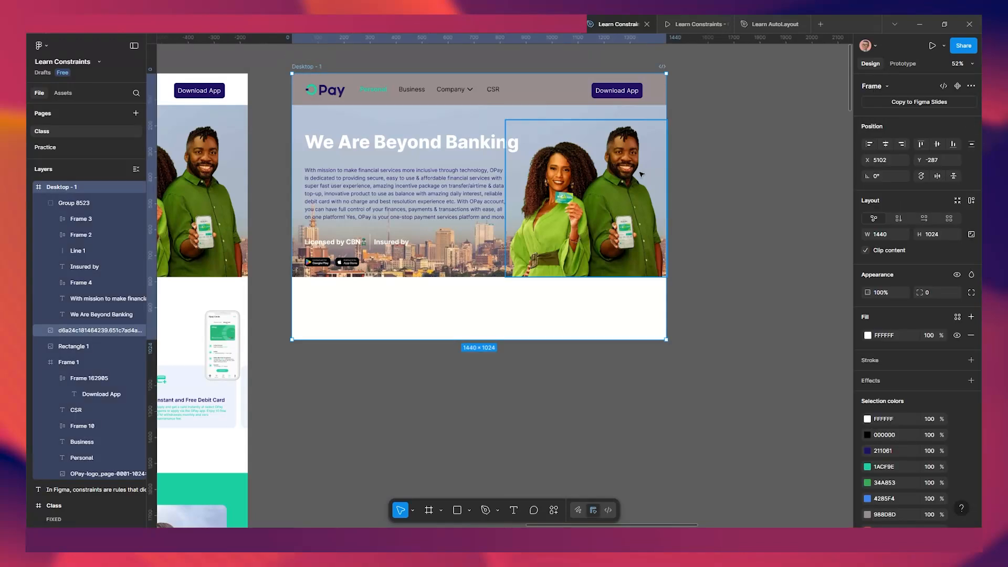
{"action": "left_click_drag", "start_coordinate": [666, 180], "coordinate": [716, 173]}
{"action": "key", "text": "ctrl+z"}
{"action": "scroll", "coordinate": [567, 212], "scroll_direction": "left", "scroll_amount": 1}
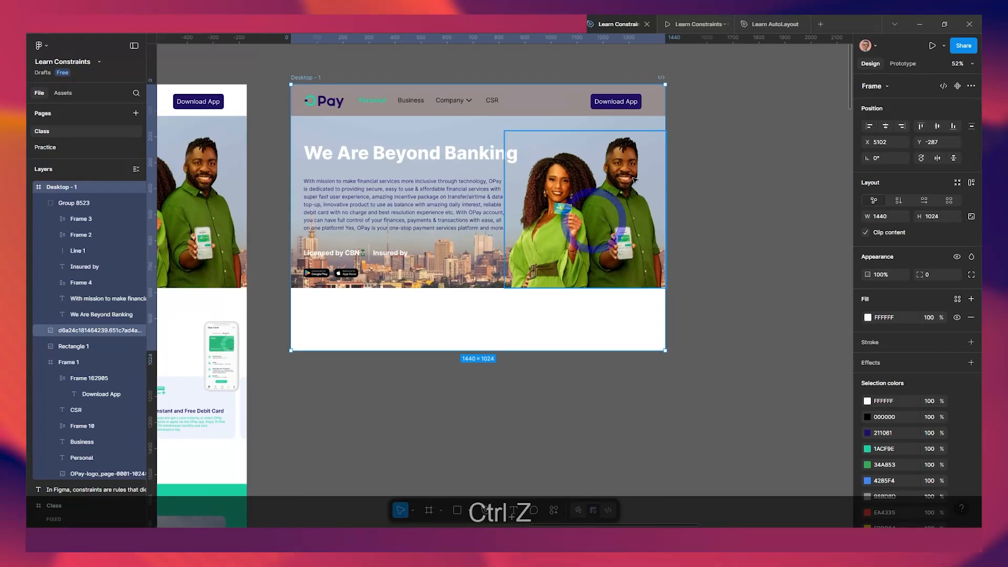
Move the Desktop - 1 frame to about X 5175, Y -287 and add a prototype flow starting point to it.
{"action": "left_click_drag", "start_coordinate": [309, 83], "coordinate": [323, 76]}
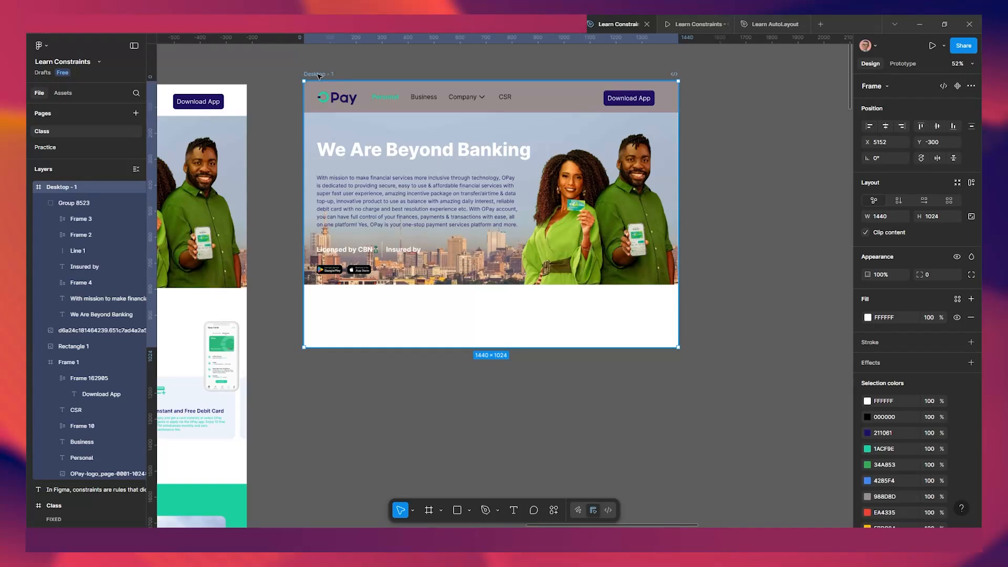
{"action": "left_click_drag", "start_coordinate": [318, 76], "coordinate": [325, 80]}
{"action": "left_click", "coordinate": [903, 63]}
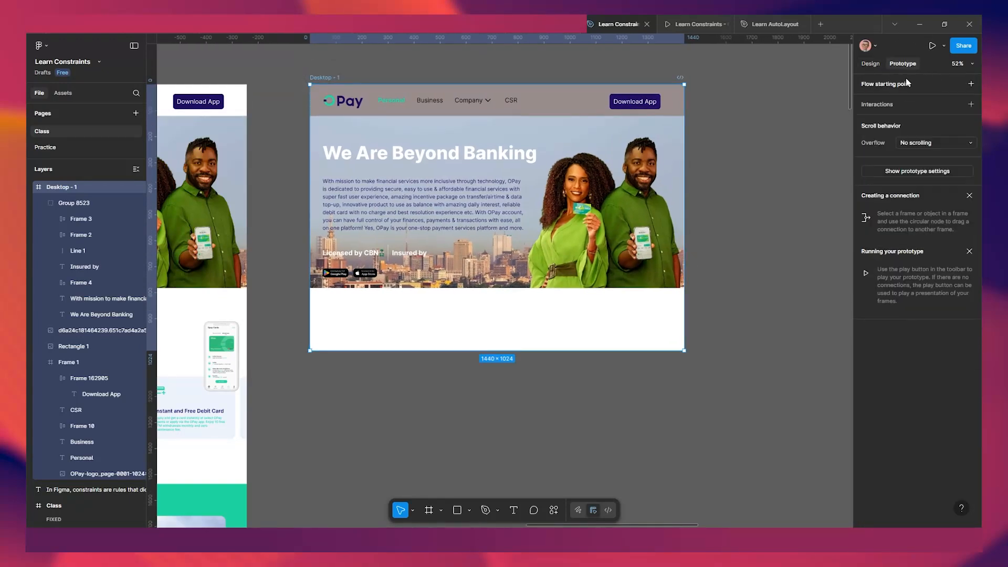
{"action": "left_click", "coordinate": [970, 83]}
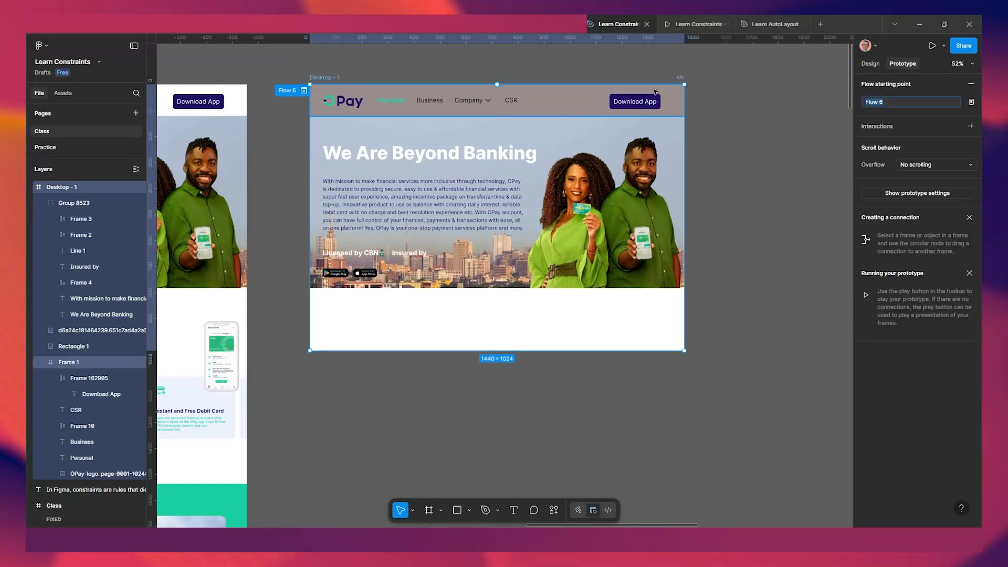
Preview the Desktop - 1 flow in its own prototype tab and set the preview scaling to Responsive.
{"action": "left_click", "coordinate": [305, 90]}
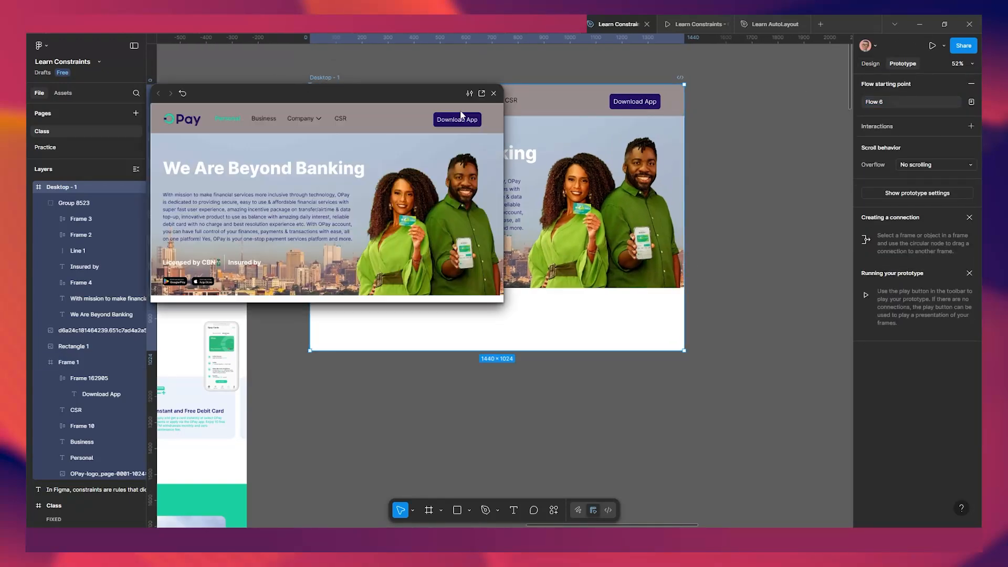
{"action": "left_click", "coordinate": [482, 93]}
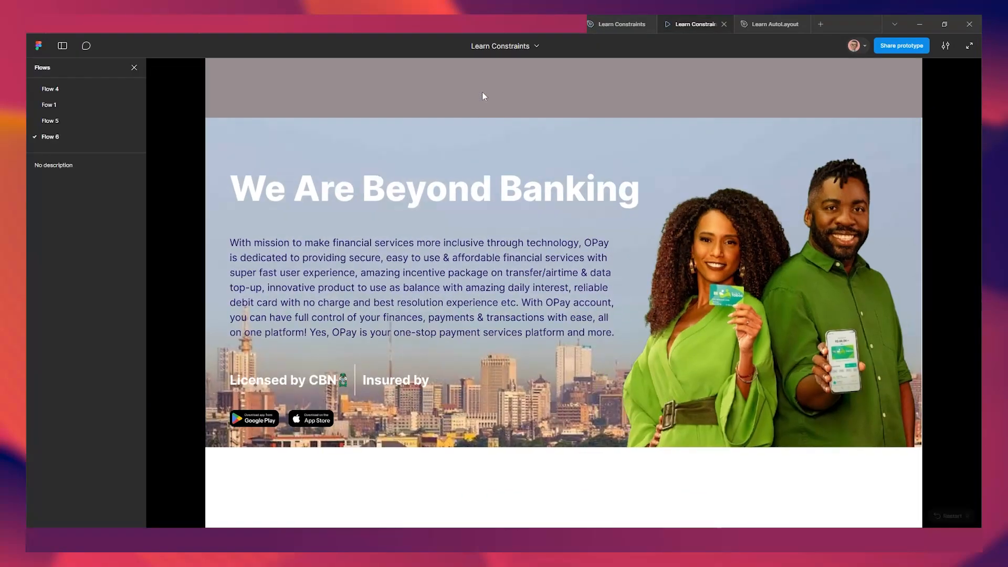
{"action": "left_click", "coordinate": [947, 50]}
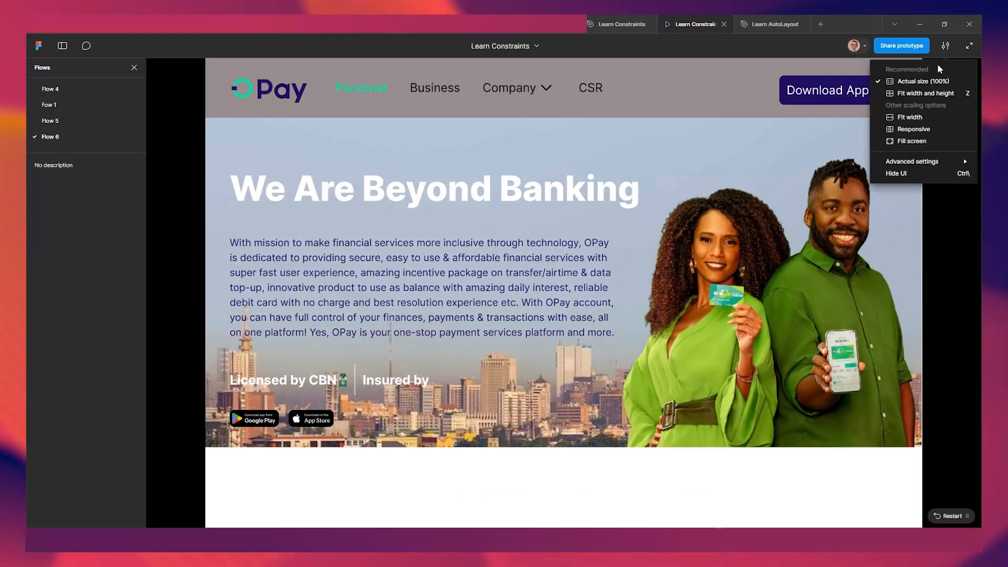
{"action": "left_click", "coordinate": [923, 134]}
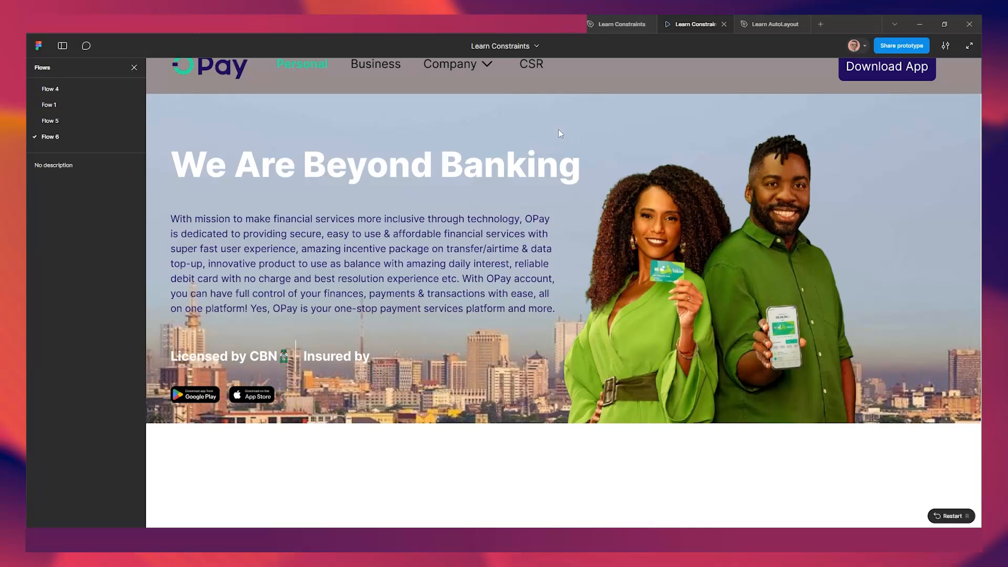
Close the Flows list and hide the Figma UI in the prototype preview.
{"action": "left_click", "coordinate": [134, 68]}
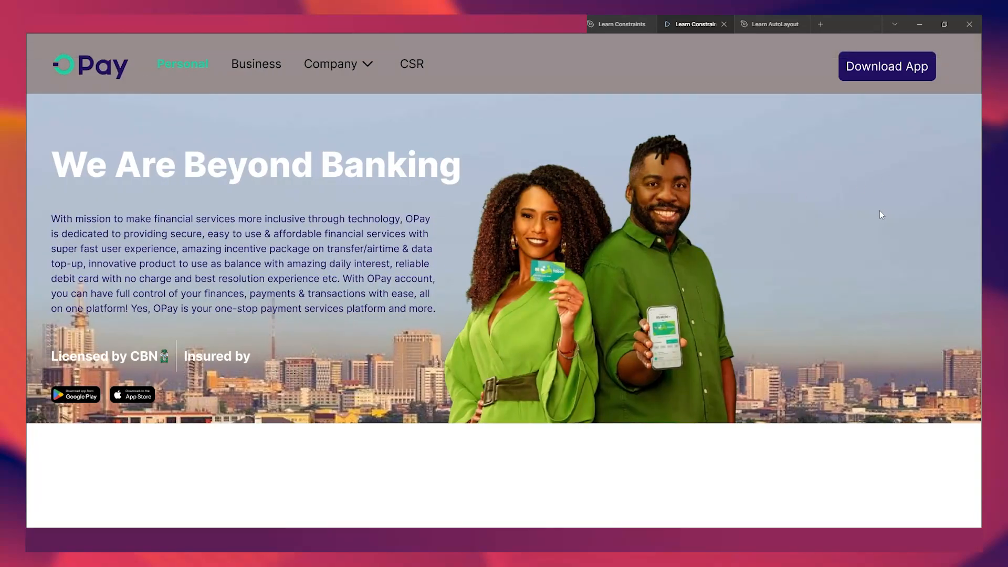
{"action": "mouse_move", "coordinate": [941, 46]}
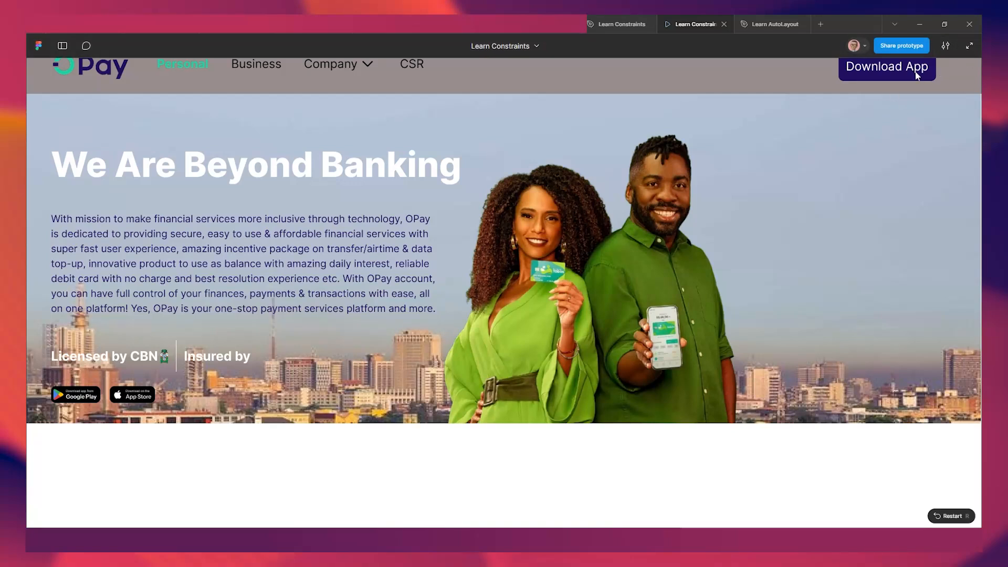
{"action": "left_click", "coordinate": [945, 45]}
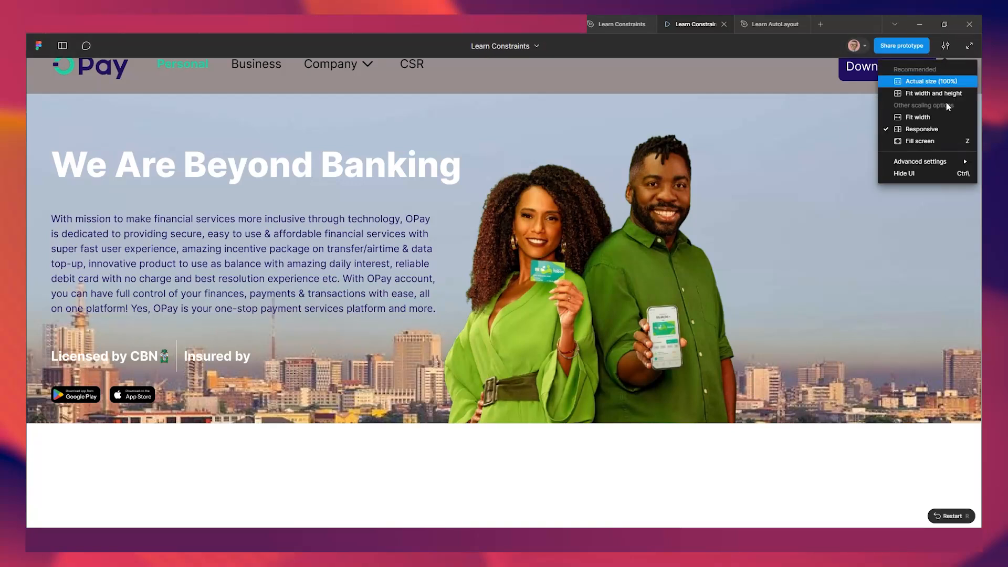
{"action": "left_click", "coordinate": [963, 176]}
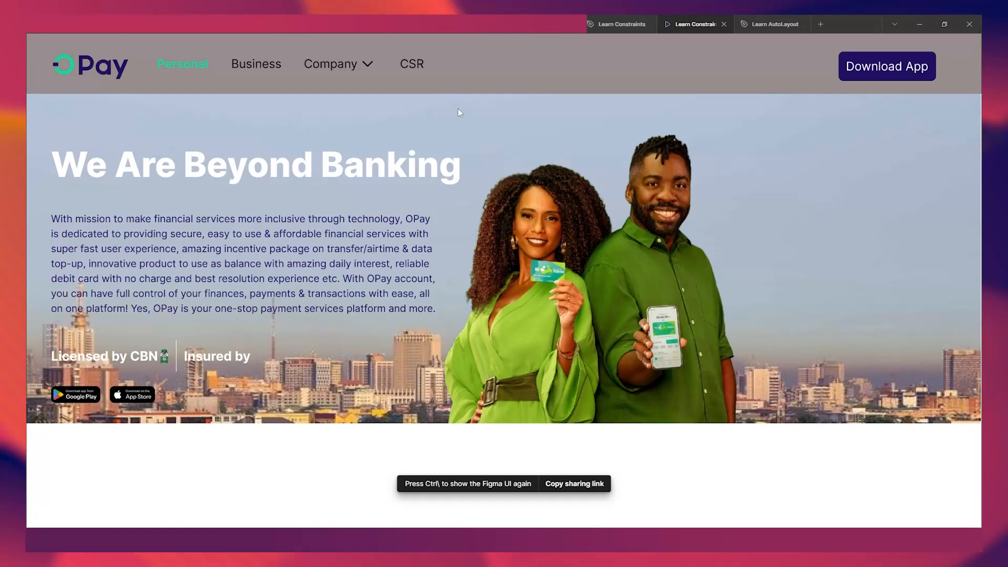
Compare the Desktop - 1 design in the file with its responsive prototype preview.
{"action": "left_click", "coordinate": [620, 25]}
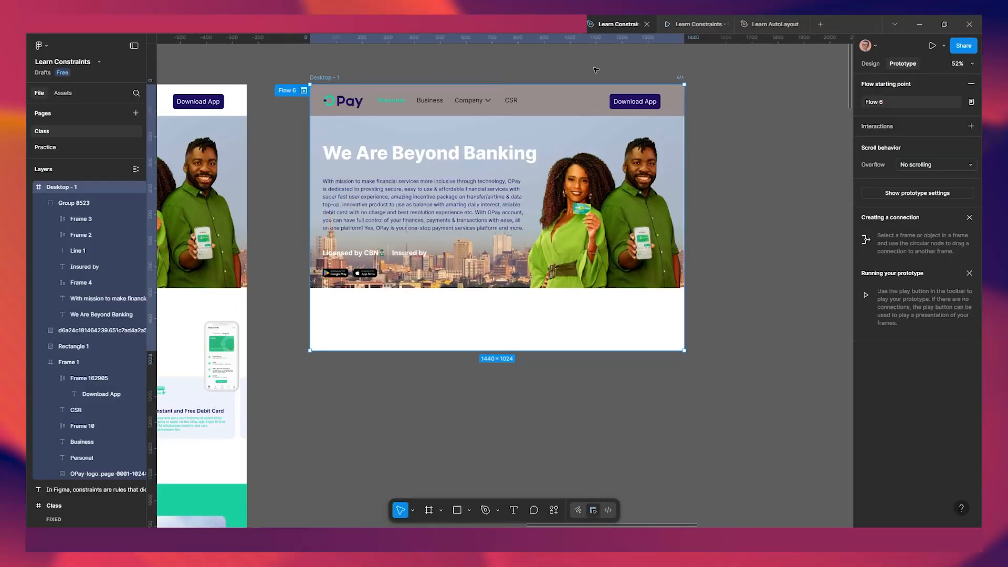
{"action": "scroll", "coordinate": [529, 155], "scroll_direction": "up", "scroll_amount": 2}
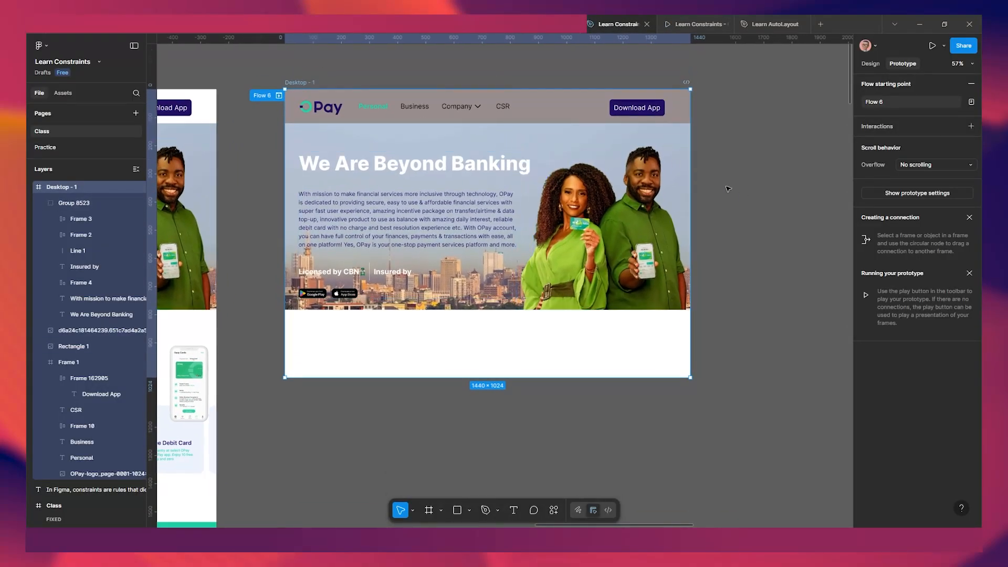
{"action": "left_click", "coordinate": [728, 193]}
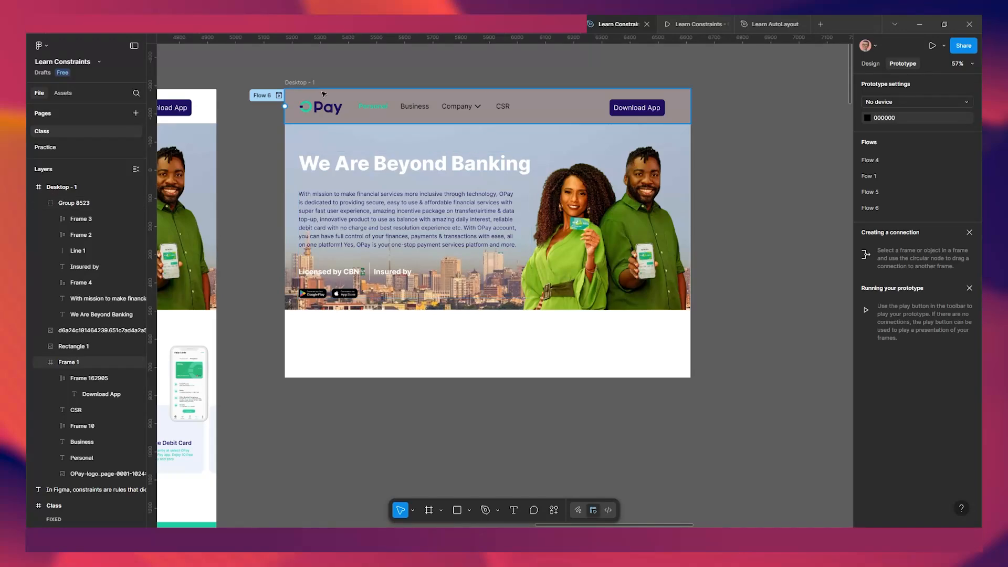
{"action": "left_click", "coordinate": [687, 26]}
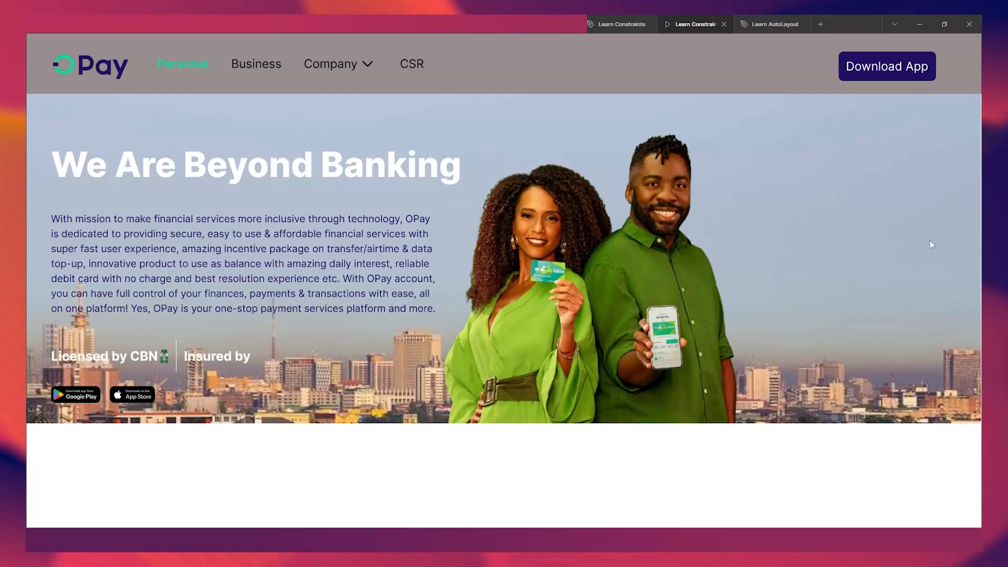
{"action": "left_click", "coordinate": [622, 25]}
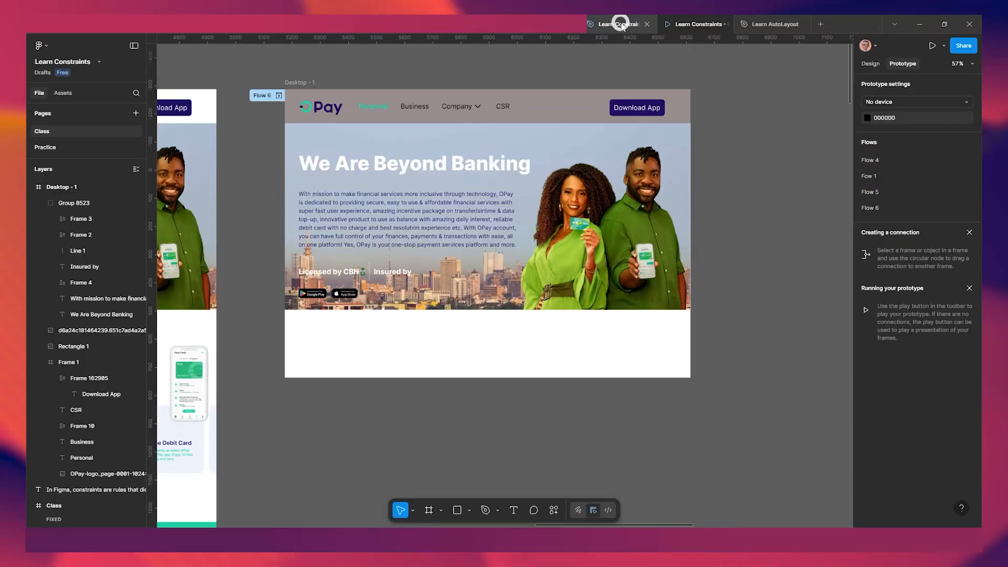
Set the horizontal constraint of the couple image in Desktop - 1 to Right and check it in the responsive preview.
{"action": "left_click", "coordinate": [625, 227]}
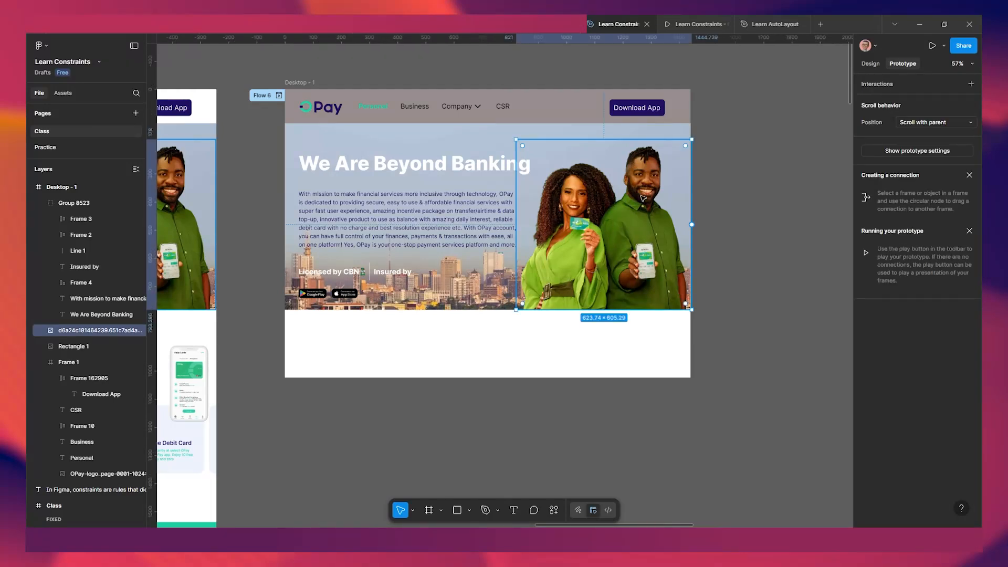
{"action": "left_click", "coordinate": [870, 65]}
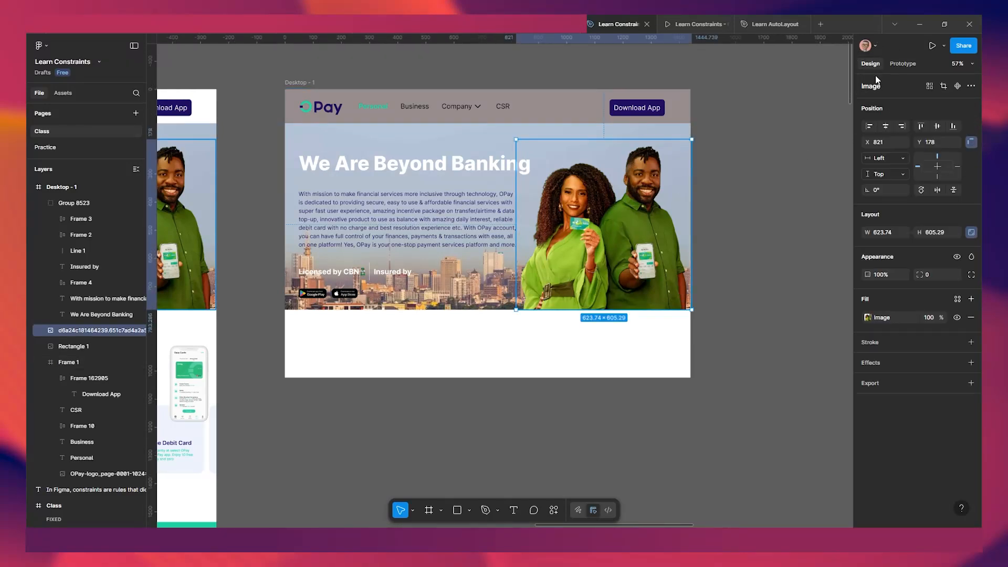
{"action": "left_click", "coordinate": [881, 159]}
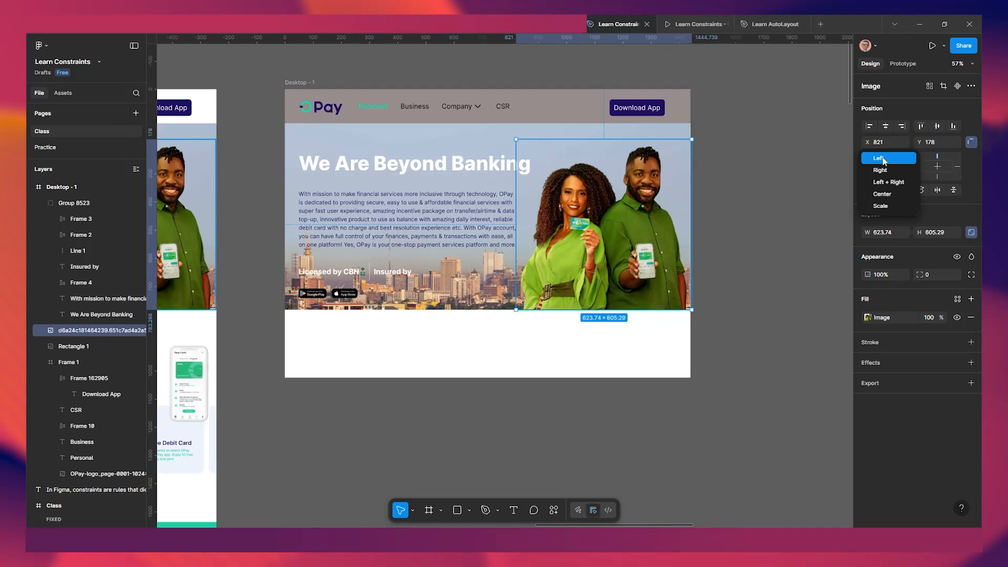
{"action": "left_click", "coordinate": [879, 170]}
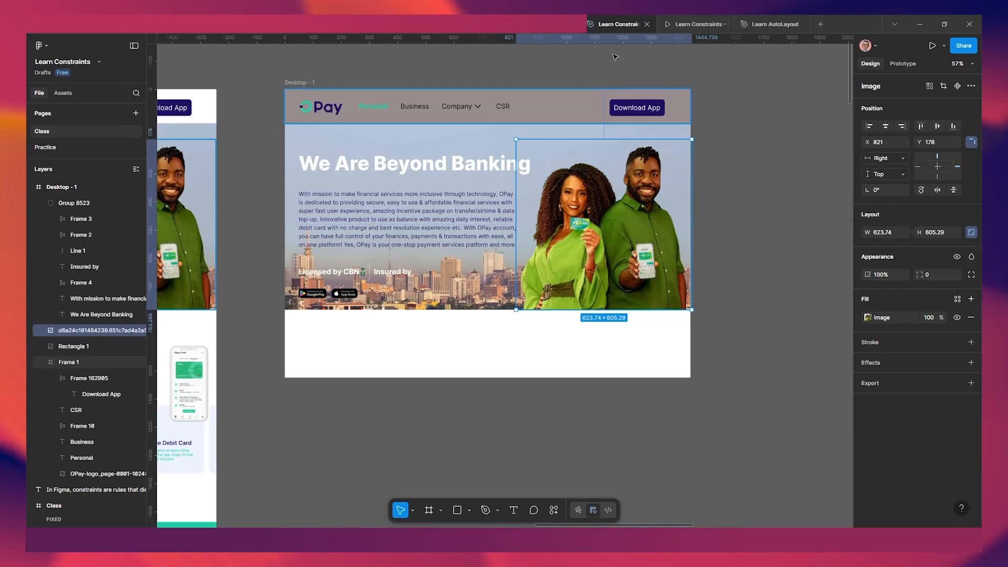
{"action": "left_click", "coordinate": [691, 22]}
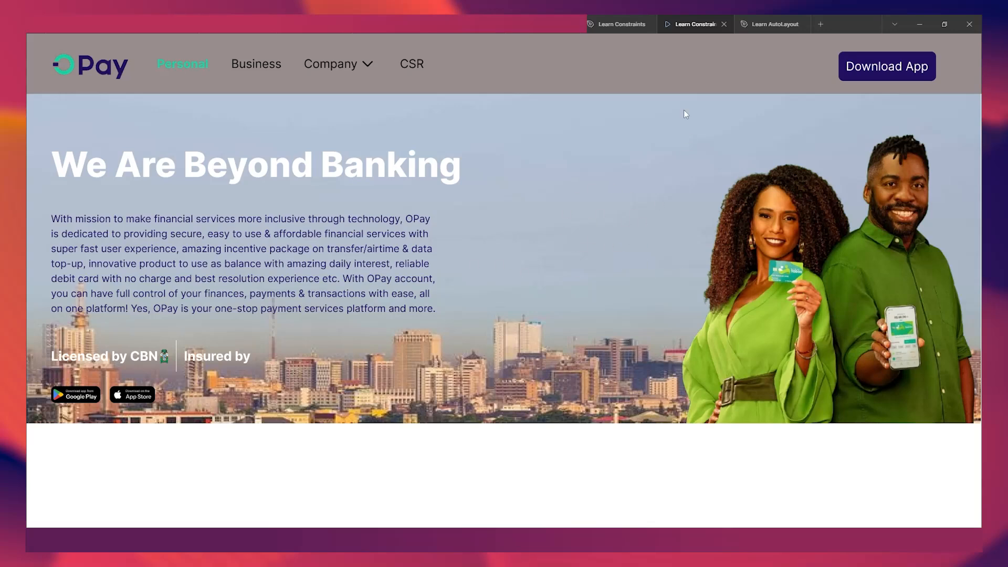
{"action": "left_click", "coordinate": [622, 24]}
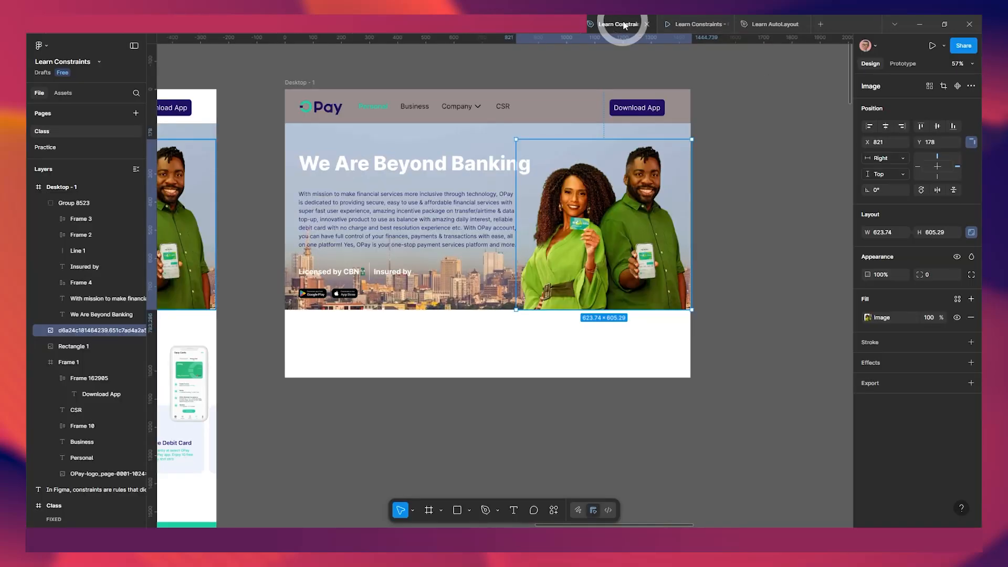
Set the horizontal constraint of the hero paragraph text in Desktop - 1 to Left + Right.
{"action": "scroll", "coordinate": [550, 185], "scroll_direction": "up", "scroll_amount": 3}
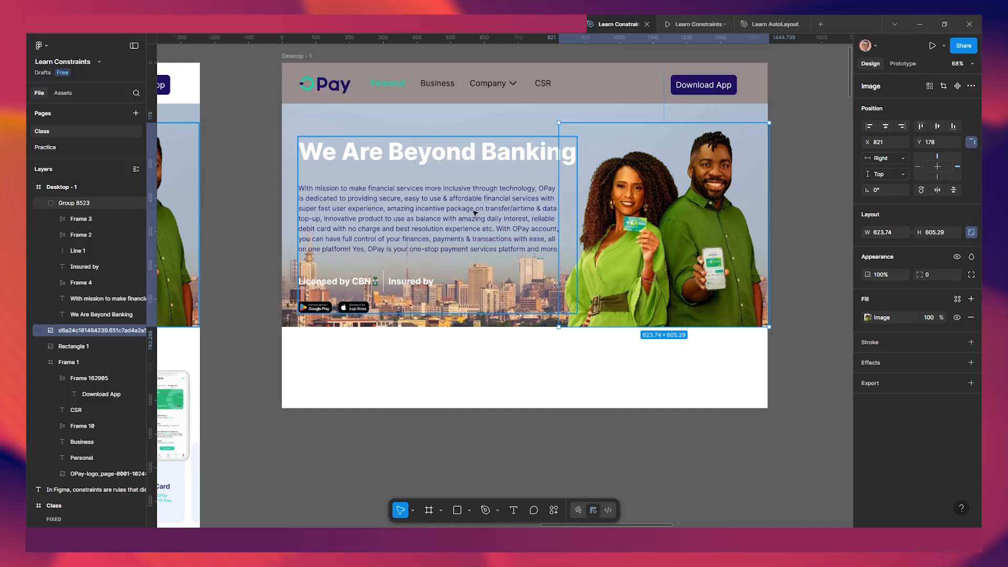
{"action": "left_click", "coordinate": [473, 218]}
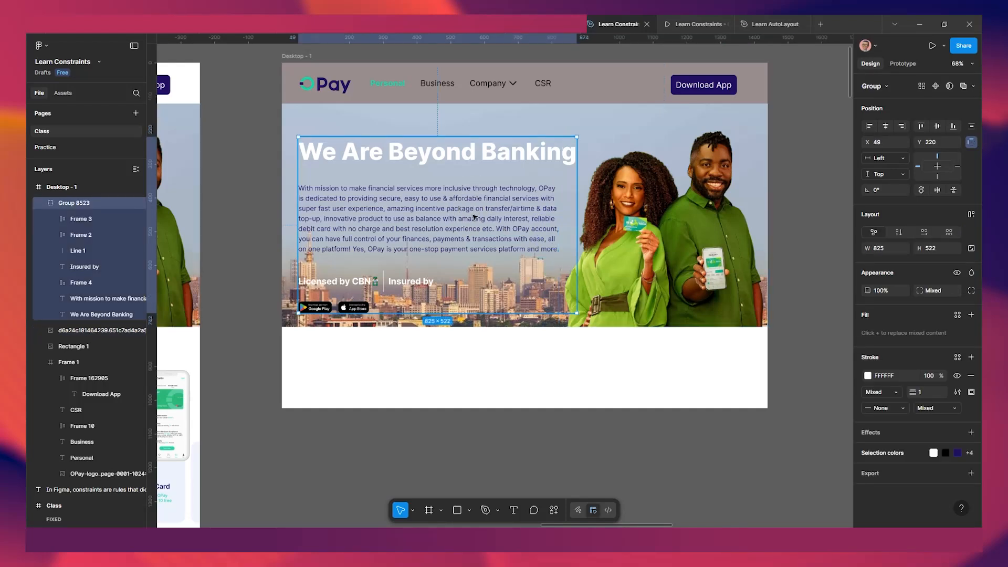
{"action": "double_click", "coordinate": [473, 218]}
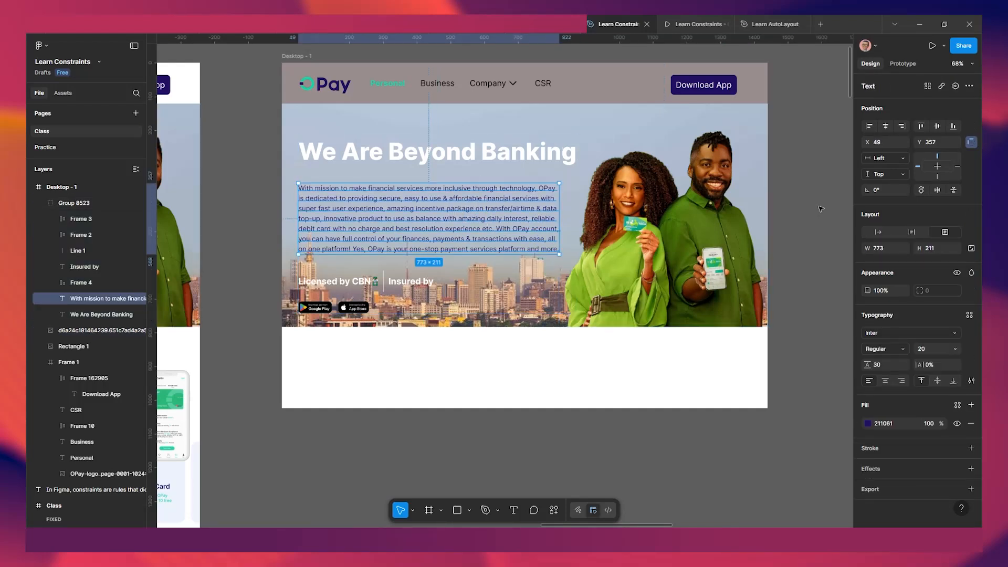
{"action": "left_click", "coordinate": [896, 161]}
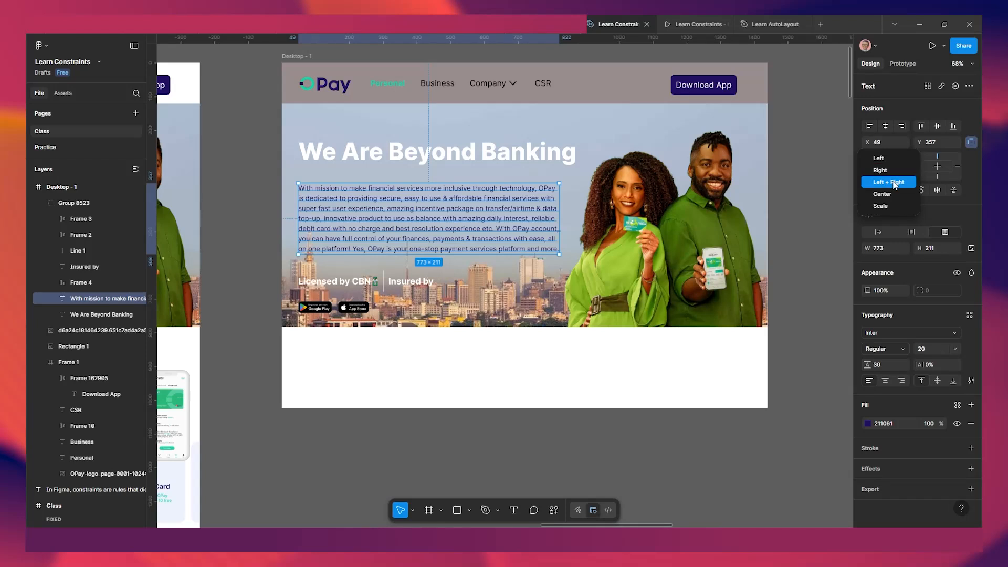
{"action": "left_click", "coordinate": [894, 182]}
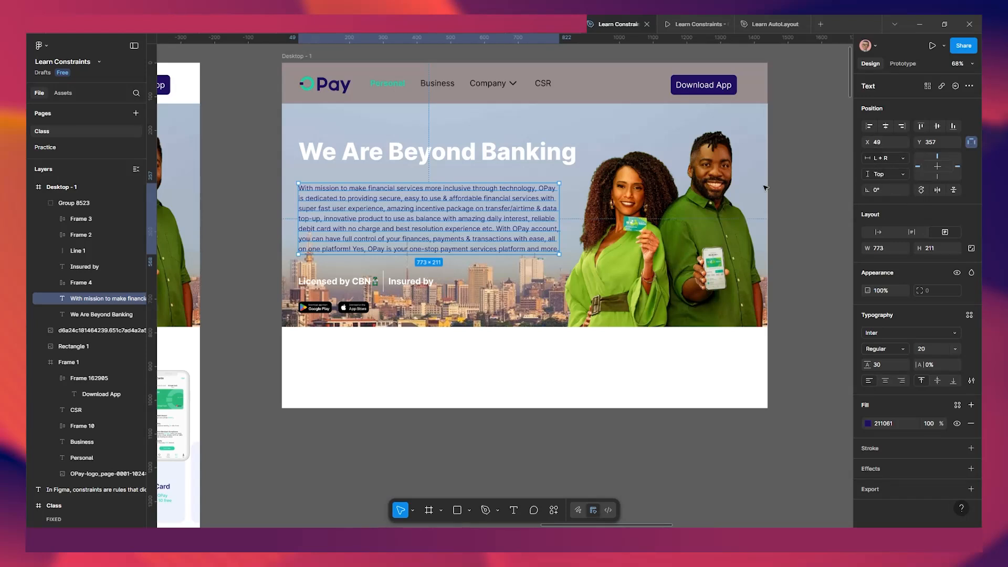
Try widening the hero paragraph's text box toward the couple image, and undo the resize.
{"action": "mouse_move", "coordinate": [694, 27]}
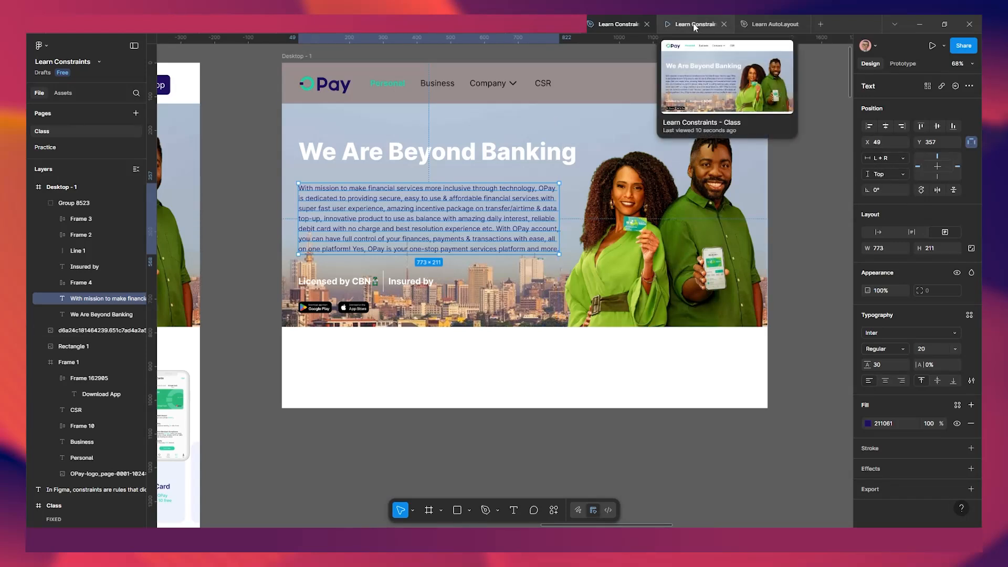
{"action": "left_click_drag", "start_coordinate": [559, 212], "coordinate": [630, 211]}
{"action": "key", "text": "ctrl+z"}
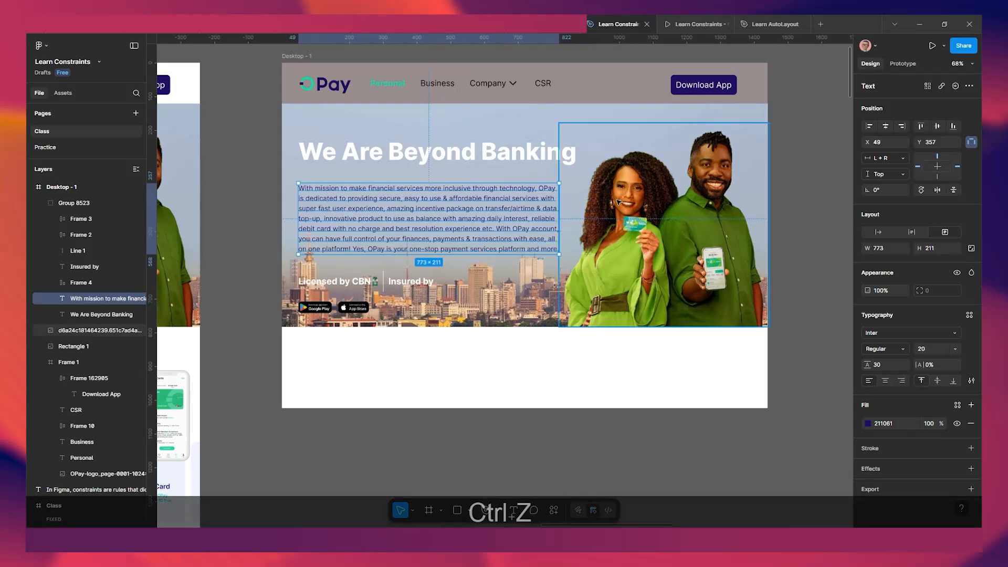
Check how the hero paragraph reflows in the responsive prototype preview, and return to the design file.
{"action": "left_click", "coordinate": [689, 27]}
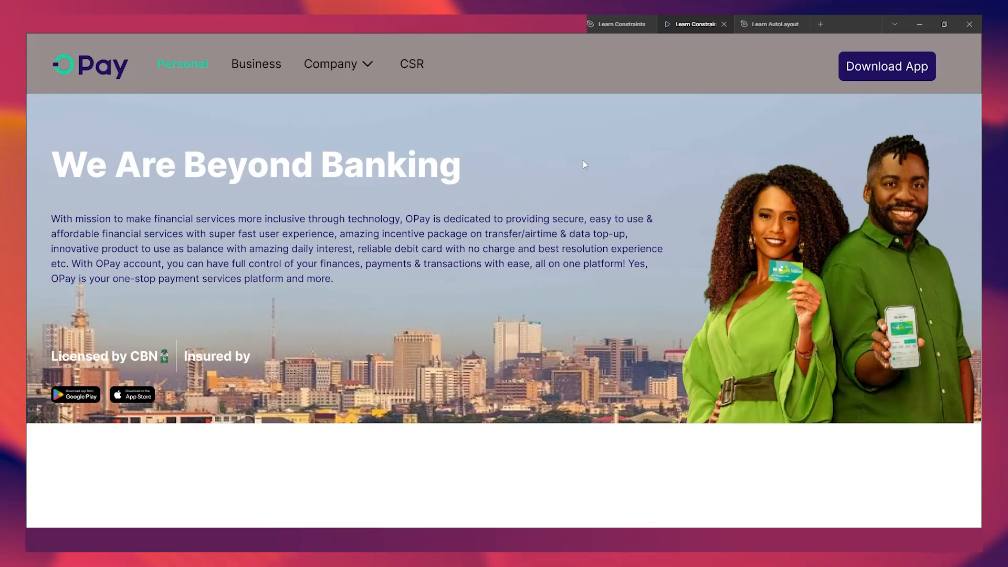
{"action": "left_click", "coordinate": [611, 26]}
Try narrowing the Desktop - 1 frame to a width of 1000, and undo the resize.
{"action": "scroll", "coordinate": [514, 252], "scroll_direction": "down", "scroll_amount": 3}
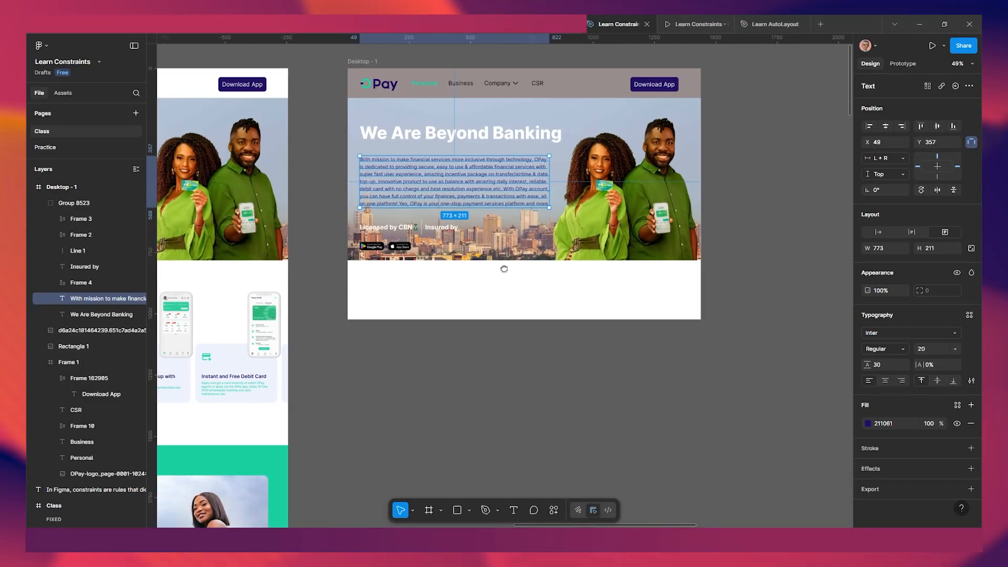
{"action": "left_click", "coordinate": [514, 245]}
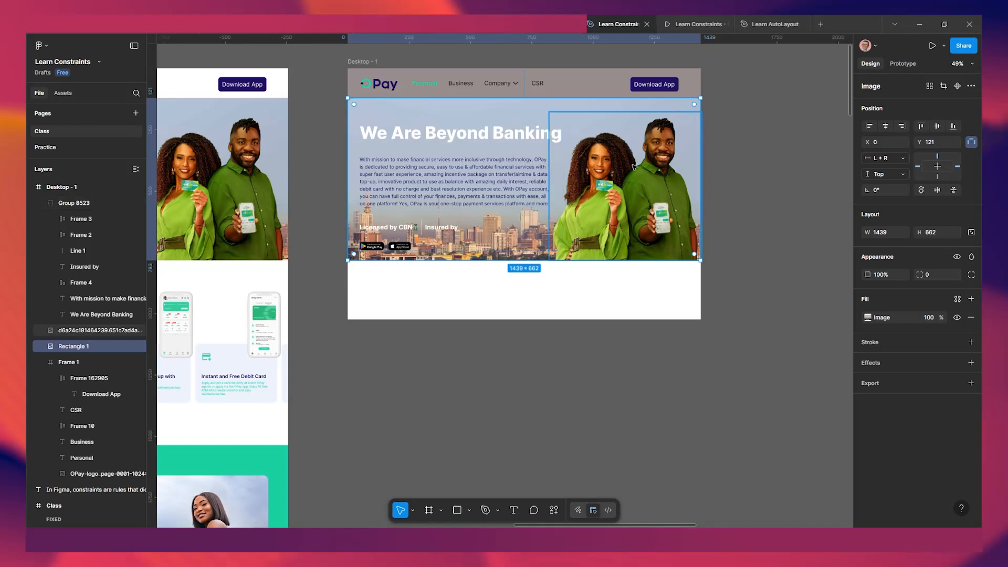
{"action": "key", "text": "Escape"}
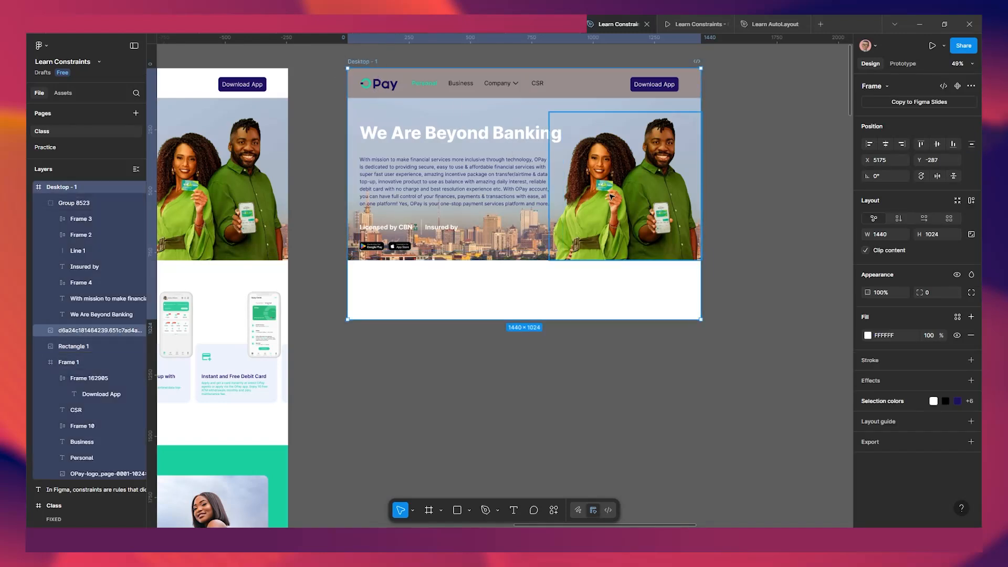
{"action": "scroll", "coordinate": [456, 162], "scroll_direction": "up", "scroll_amount": 2}
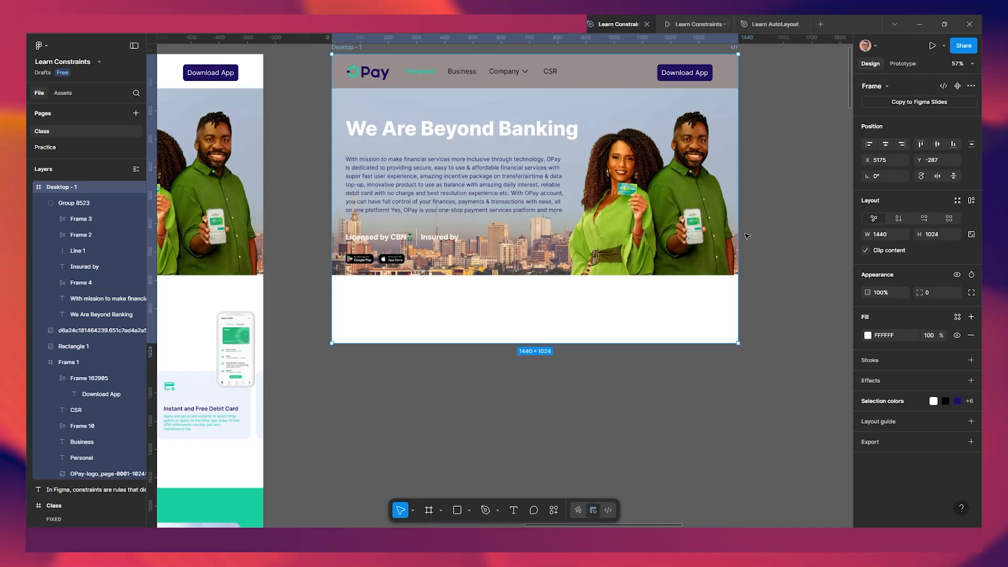
{"action": "left_click_drag", "start_coordinate": [739, 233], "coordinate": [614, 233]}
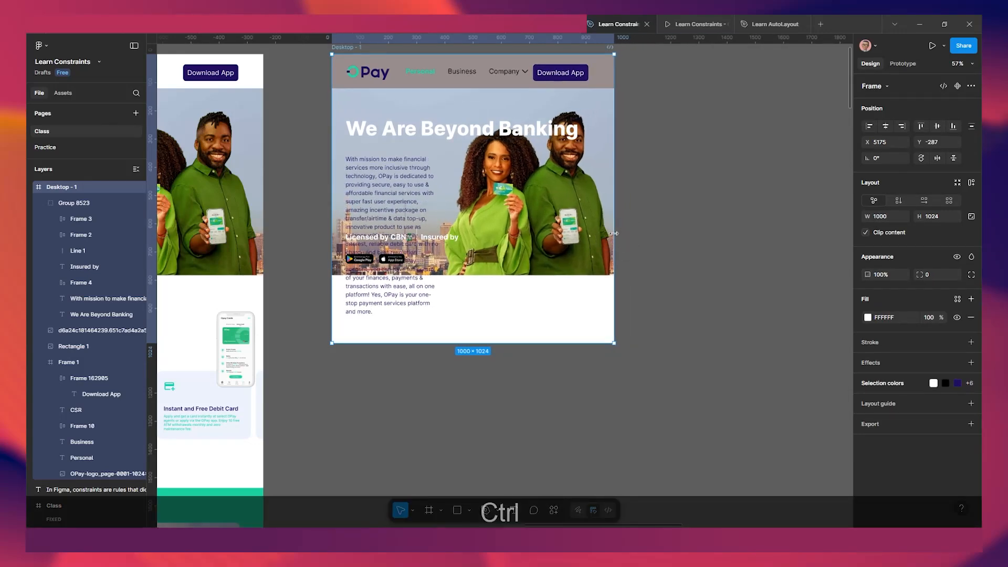
{"action": "key", "text": "ctrl+z"}
Try a Center horizontal constraint on the "We Are Beyond Banking" heading in Desktop - 1 and check it in the prototype preview.
{"action": "left_click", "coordinate": [525, 129]}
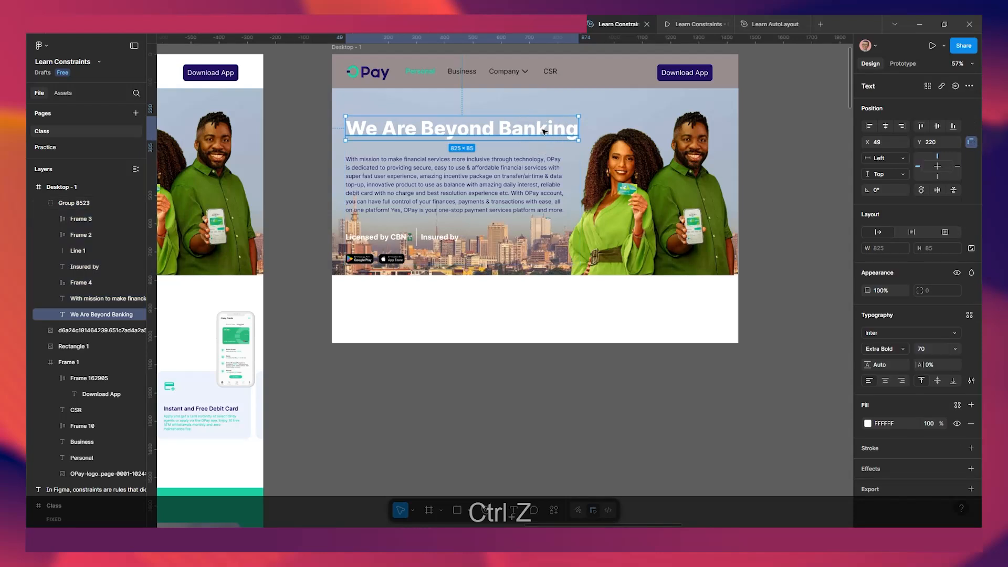
{"action": "left_click", "coordinate": [889, 158]}
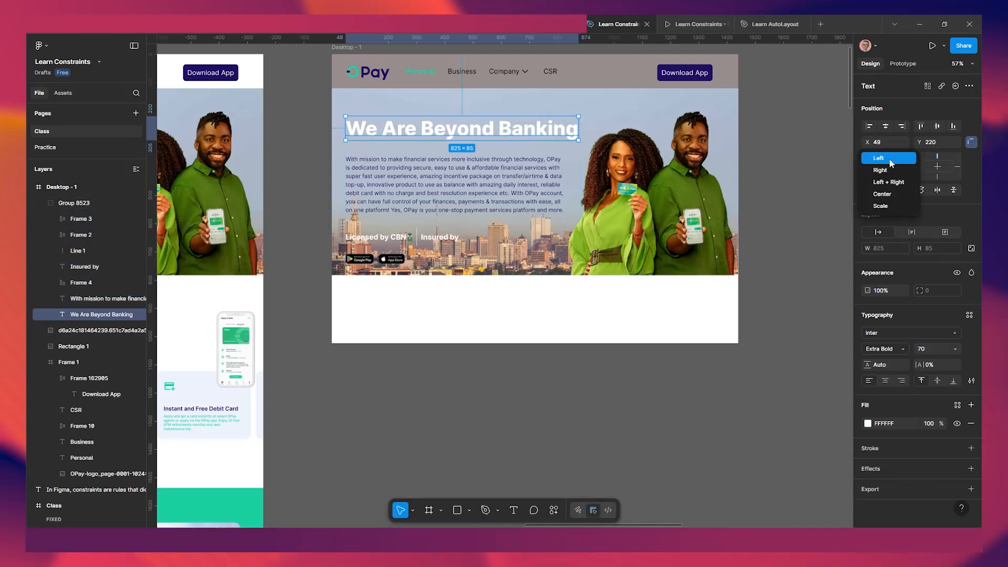
{"action": "left_click", "coordinate": [883, 194]}
{"action": "left_click", "coordinate": [696, 24]}
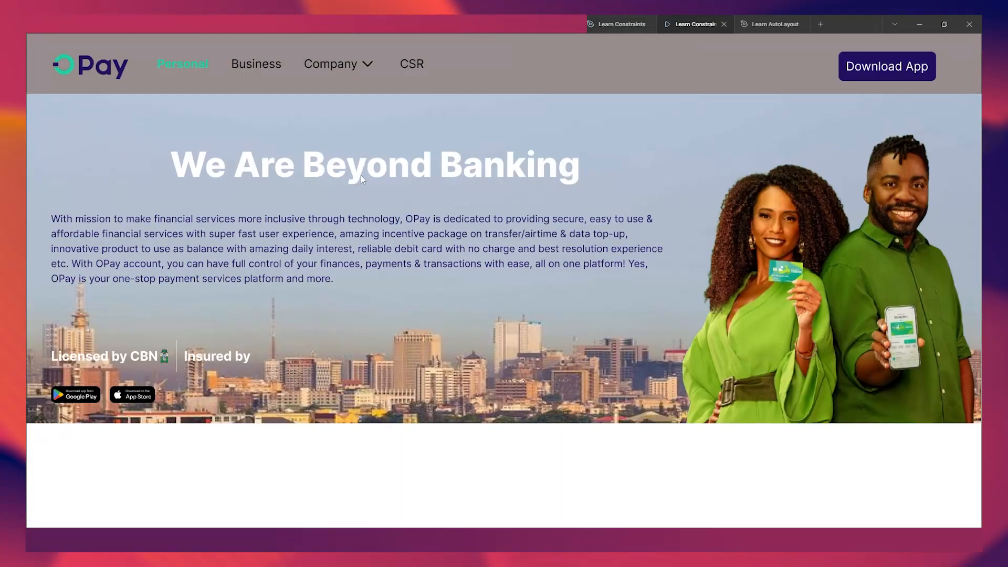
{"action": "left_click", "coordinate": [619, 24]}
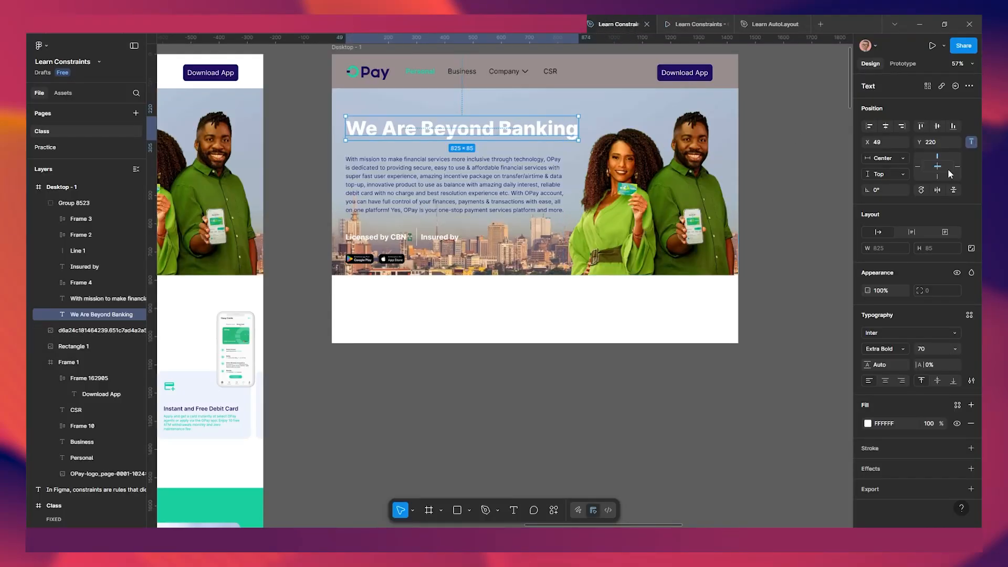
Set the horizontal constraint of the "We Are Beyond Banking" heading to Left + Right and check it in the prototype preview.
{"action": "left_click", "coordinate": [887, 159]}
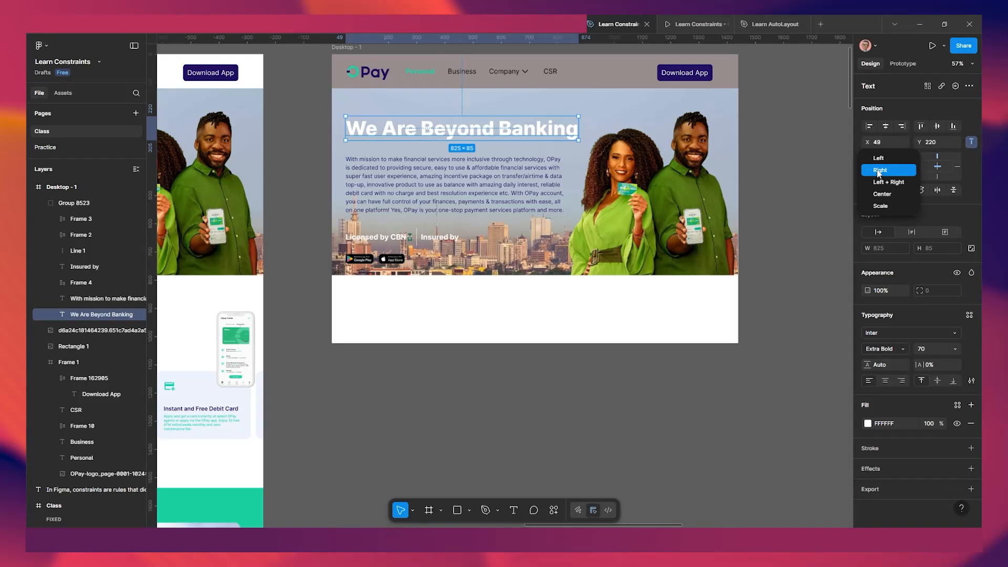
{"action": "left_click", "coordinate": [878, 158]}
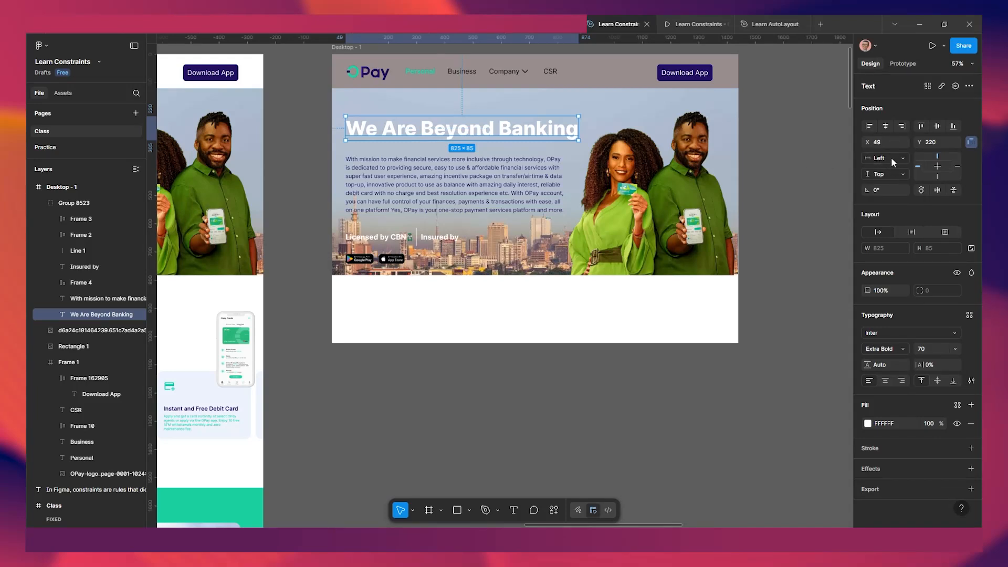
{"action": "left_click", "coordinate": [890, 160]}
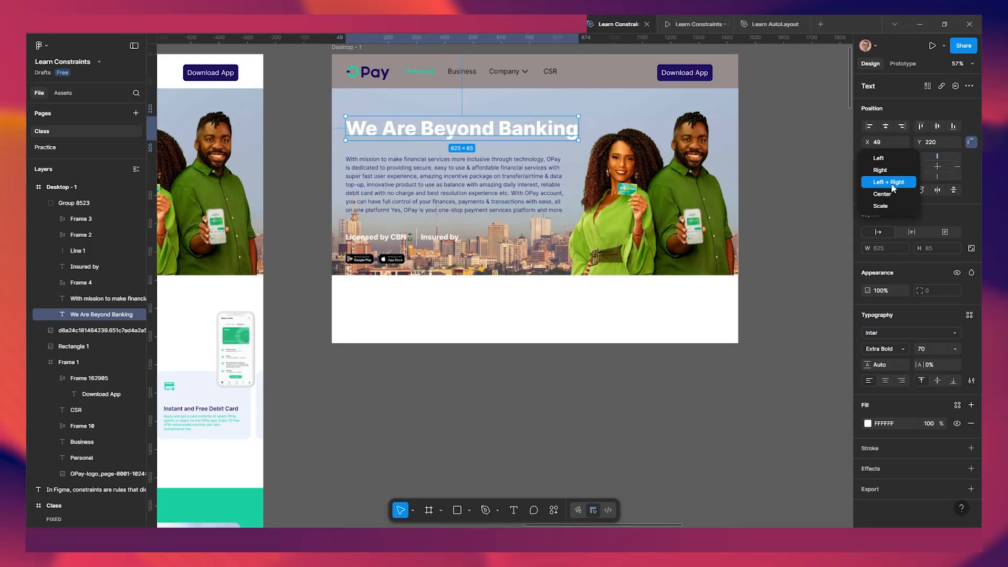
{"action": "left_click", "coordinate": [892, 182]}
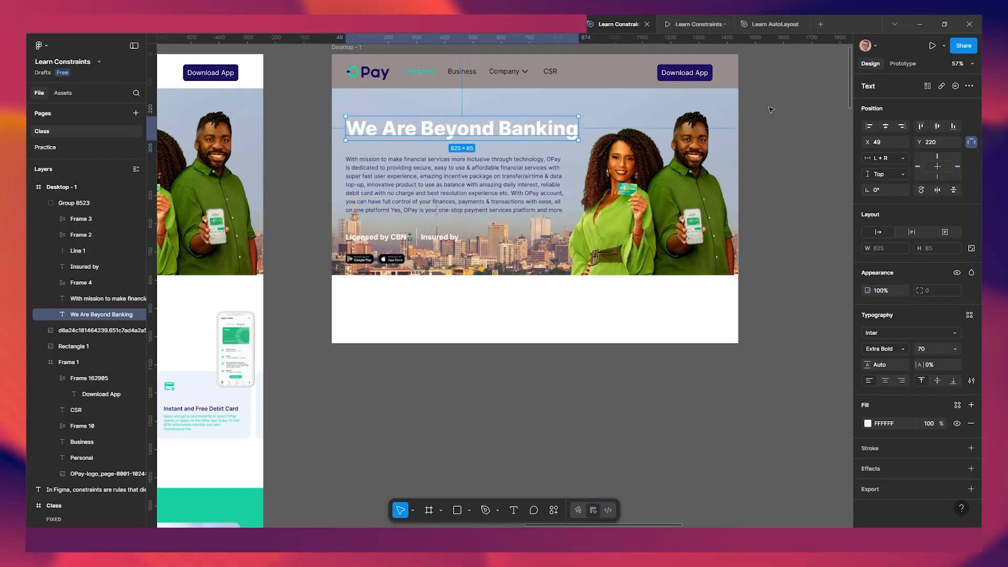
{"action": "left_click", "coordinate": [695, 24]}
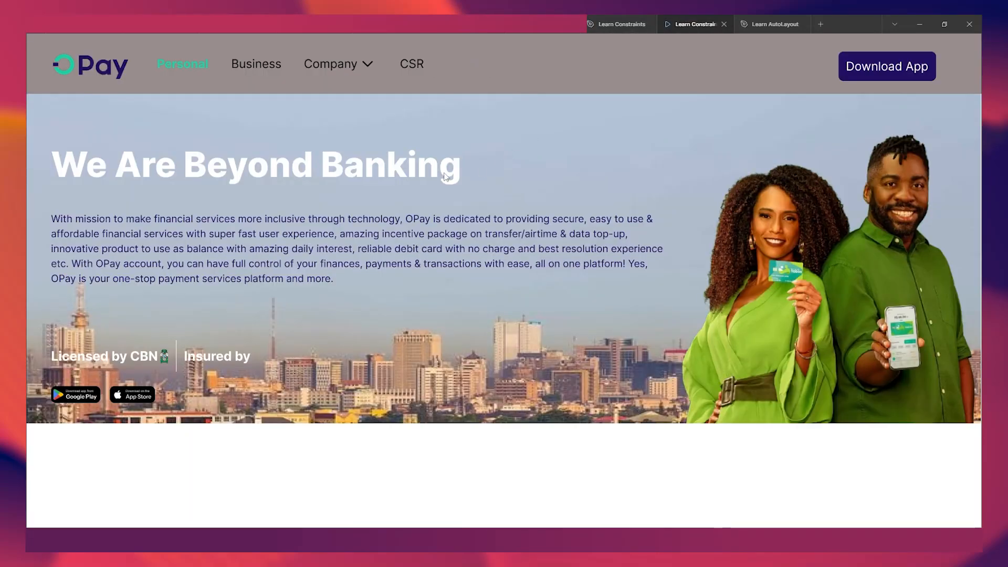
{"action": "left_click", "coordinate": [597, 26]}
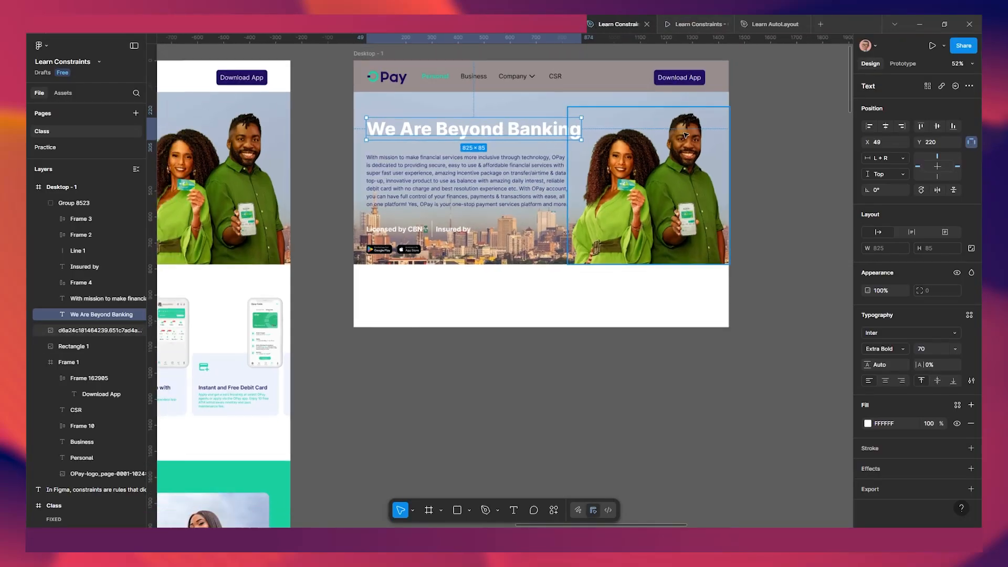
Test the heading's constraint by narrowing Desktop - 1 to a width of about 1053, and undo the resize.
{"action": "left_click", "coordinate": [714, 100], "text": "ctrl"}
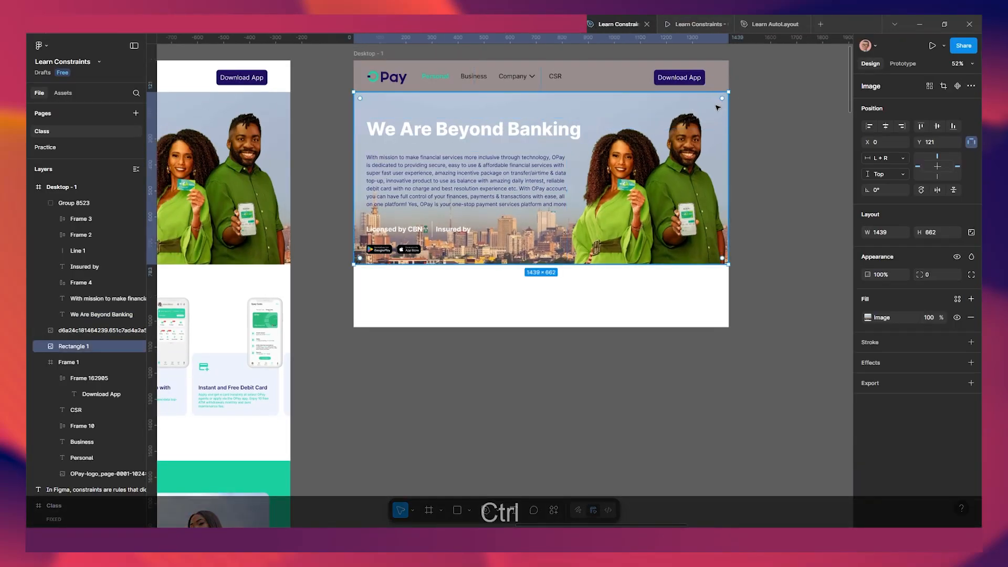
{"action": "left_click", "coordinate": [371, 54]}
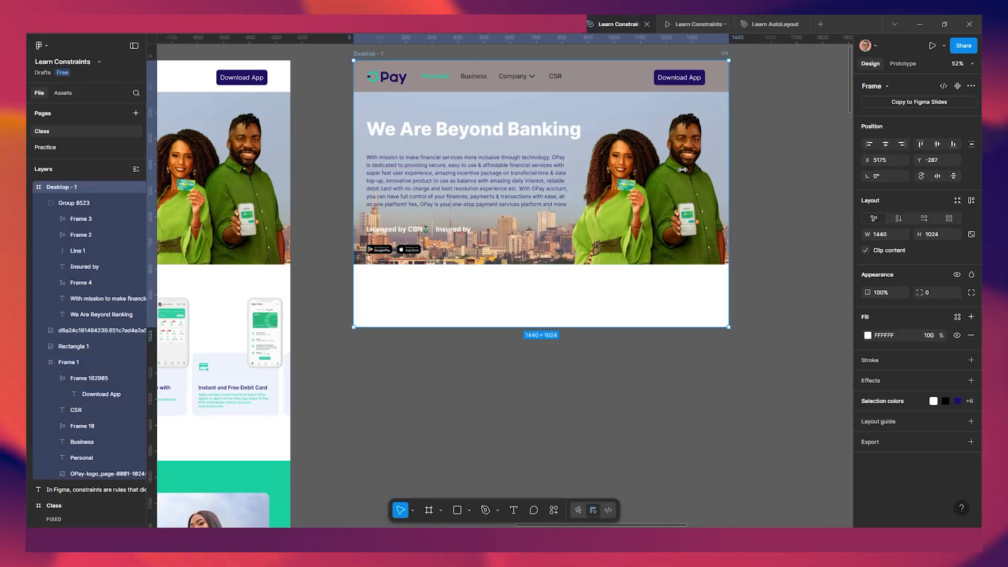
{"action": "left_click_drag", "start_coordinate": [682, 170], "coordinate": [628, 160]}
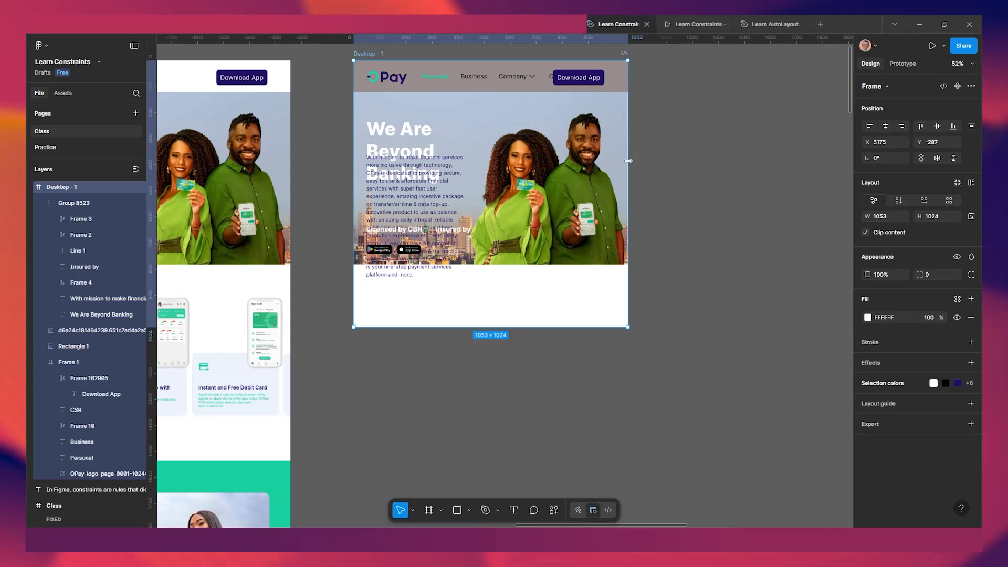
{"action": "key", "text": "ctrl"}
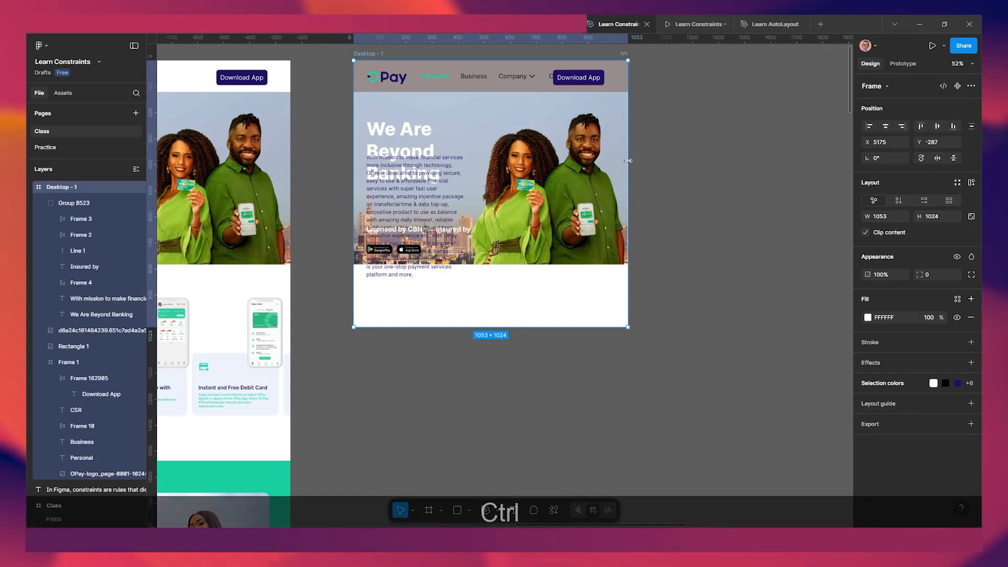
{"action": "key", "text": "ctrl+z"}
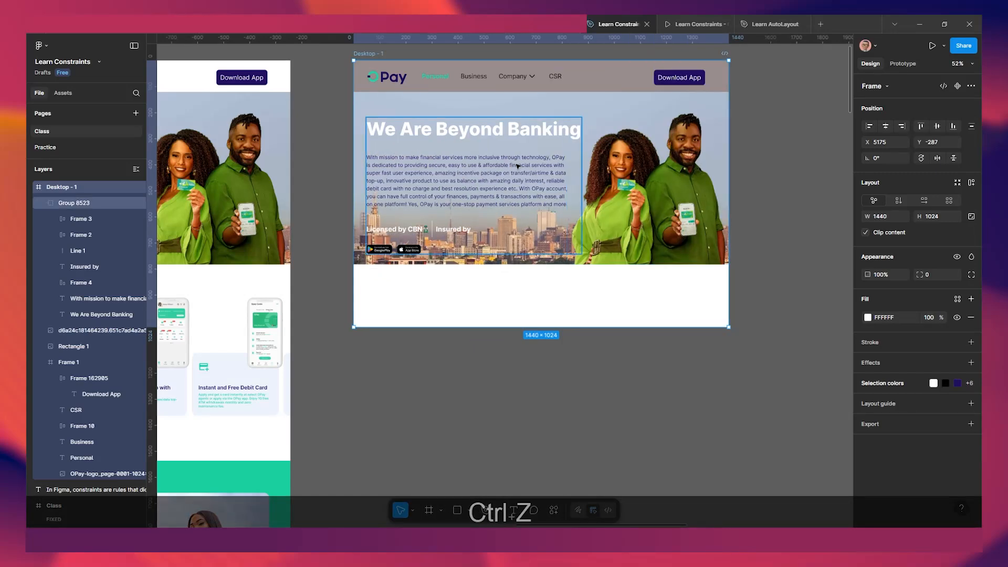
Try shrinking Desktop - 1 further to a width of about 873, and undo the resize.
{"action": "scroll", "coordinate": [517, 166], "scroll_direction": "up", "scroll_amount": 2}
{"action": "scroll", "coordinate": [443, 152], "scroll_direction": "up", "scroll_amount": 4}
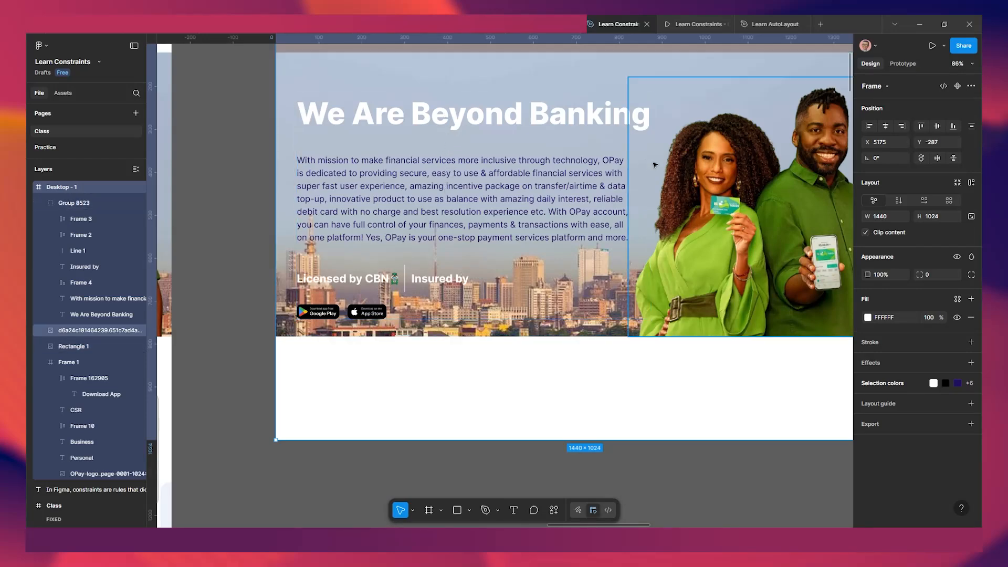
{"action": "scroll", "coordinate": [562, 185], "scroll_direction": "down", "scroll_amount": 4}
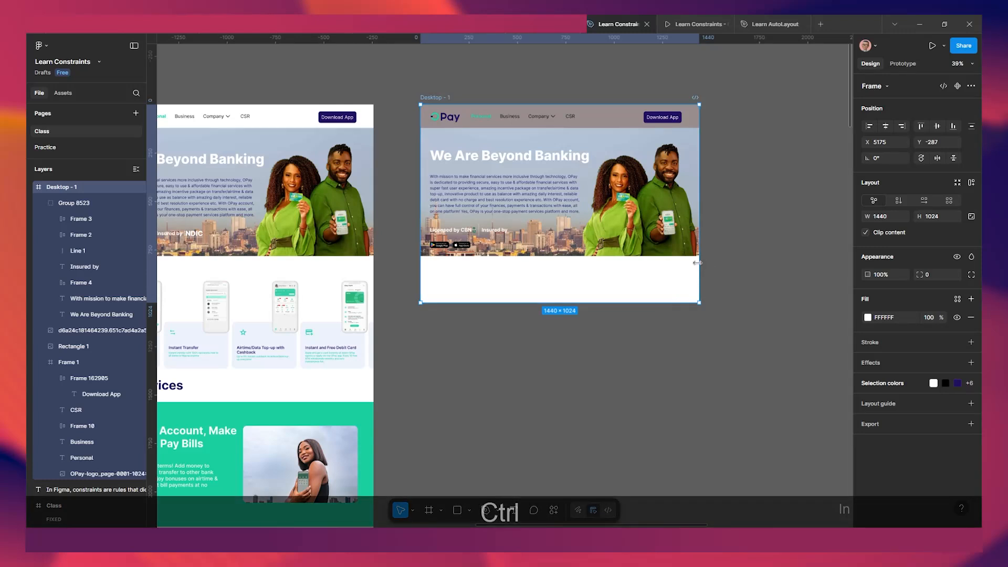
{"action": "left_click_drag", "start_coordinate": [628, 263], "coordinate": [588, 251]}
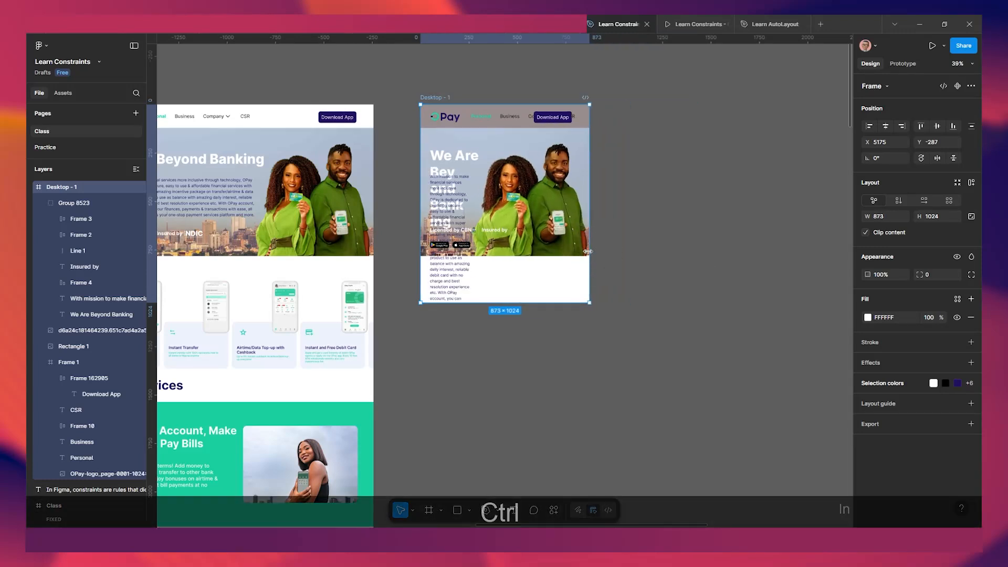
{"action": "key", "text": "ctrl+z"}
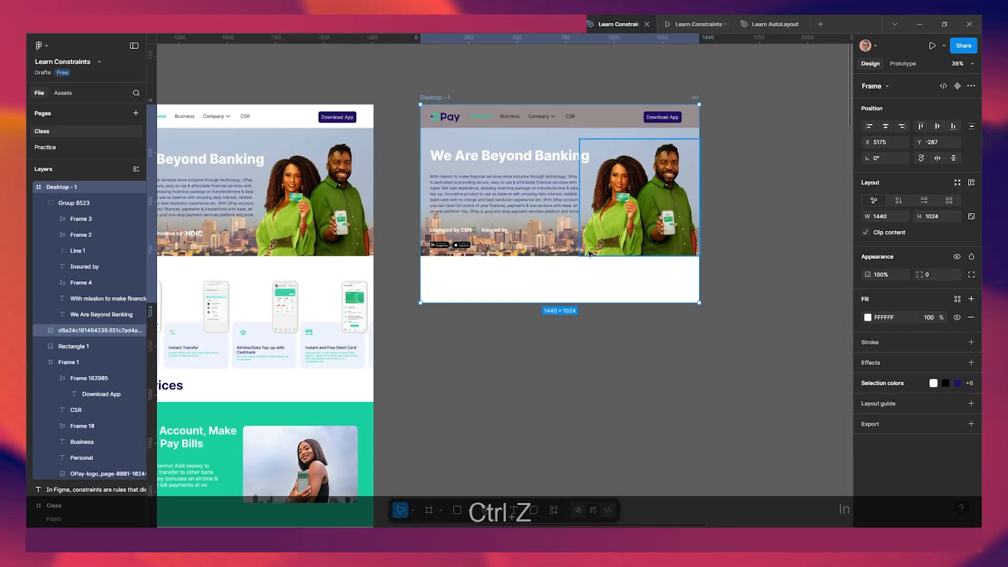
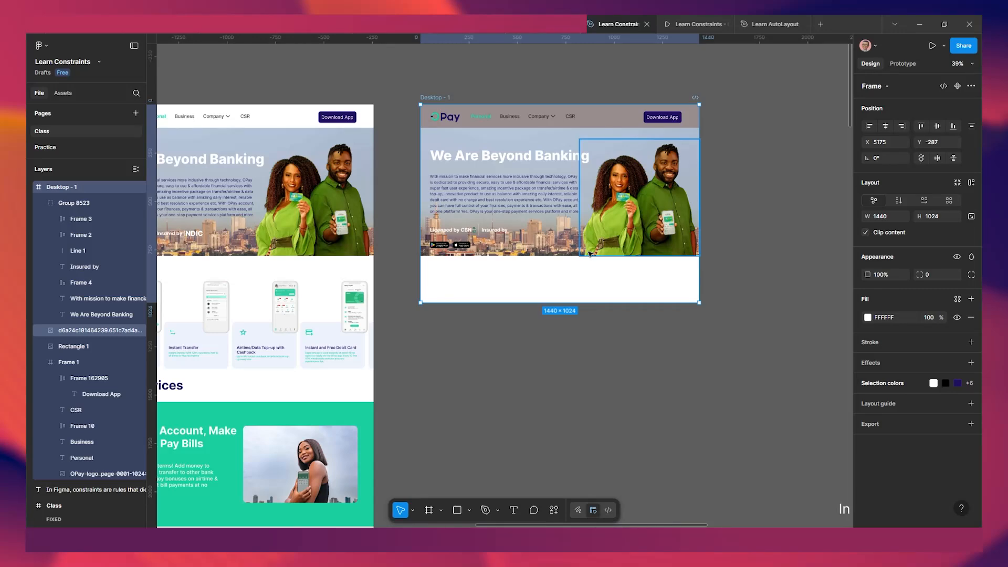
Extend the bottom edge of Desktop - 1 downward to make room for another section below the hero.
{"action": "scroll", "coordinate": [530, 231], "scroll_direction": "up", "scroll_amount": 5, "text": "ctrl"}
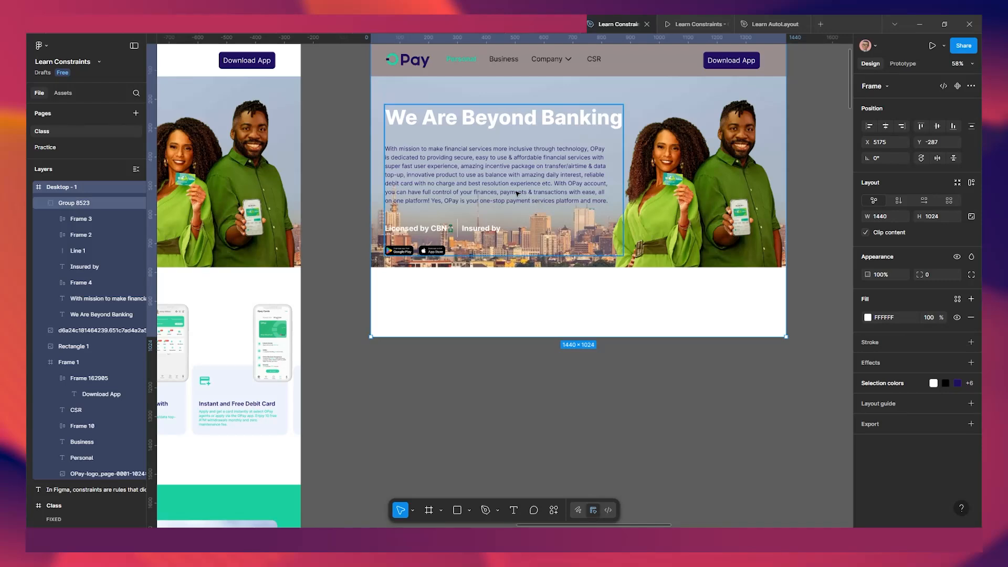
{"action": "scroll", "coordinate": [517, 194], "scroll_direction": "down", "scroll_amount": 4, "text": "ctrl"}
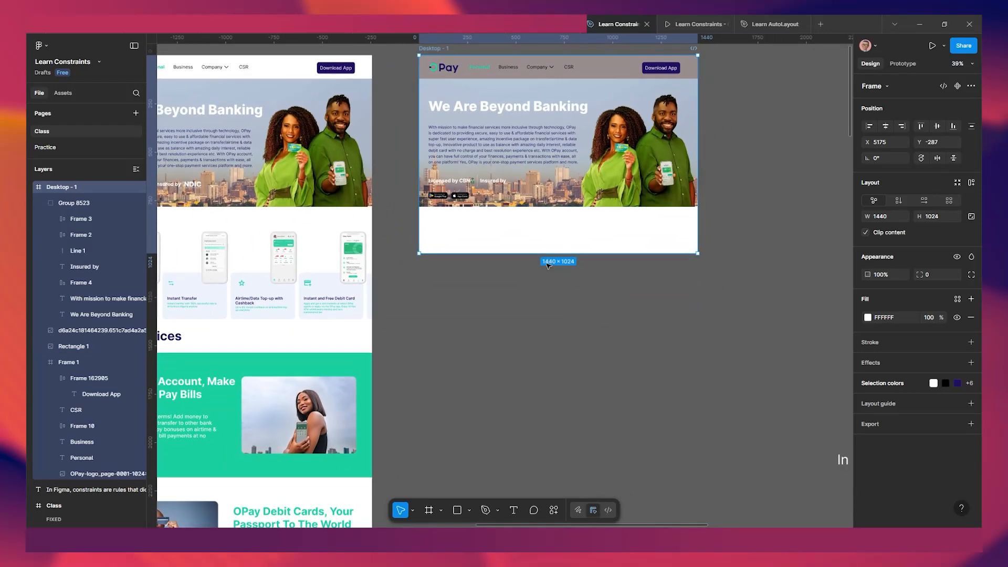
{"action": "left_click_drag", "start_coordinate": [551, 254], "coordinate": [558, 366]}
{"action": "scroll", "coordinate": [430, 340], "scroll_direction": "down", "scroll_amount": 1, "text": "ctrl"}
Copy the feature cards frame from the Class design into Desktop - 1 directly below the hero and center it horizontally.
{"action": "left_click_drag", "start_coordinate": [431, 340], "coordinate": [479, 330]}
{"action": "left_click", "coordinate": [325, 289]}
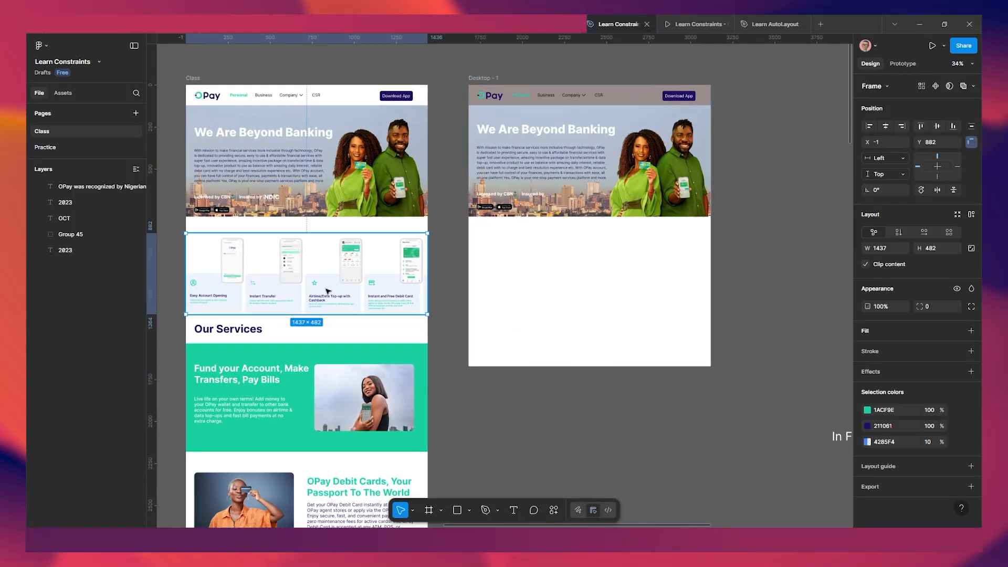
{"action": "left_click_drag", "start_coordinate": [304, 283], "coordinate": [574, 268]}
{"action": "left_click", "coordinate": [885, 126]}
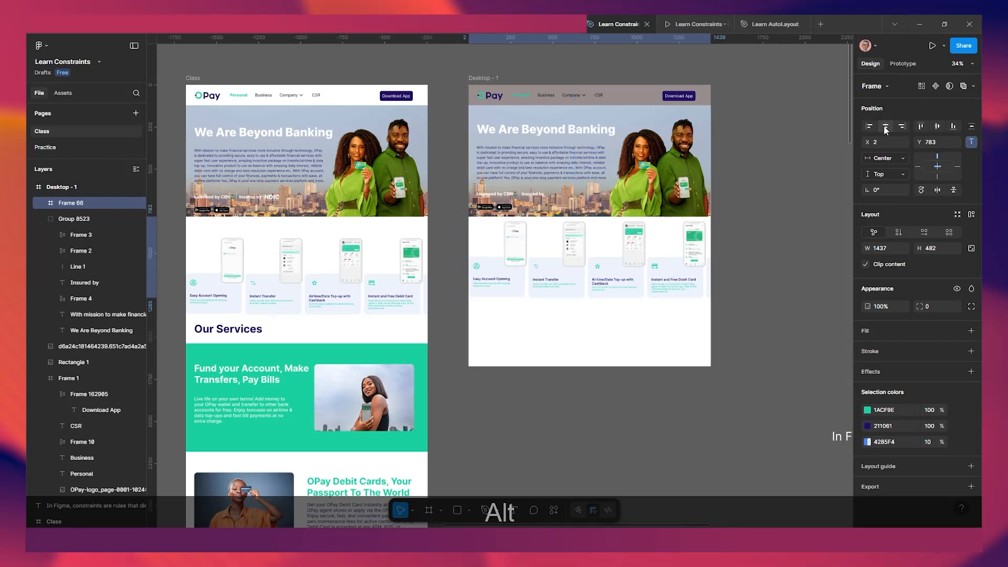
Check how the copied feature cards section displays in the responsive prototype preview, and return to the design file.
{"action": "scroll", "coordinate": [651, 283], "scroll_direction": "up", "scroll_amount": 2, "text": "ctrl"}
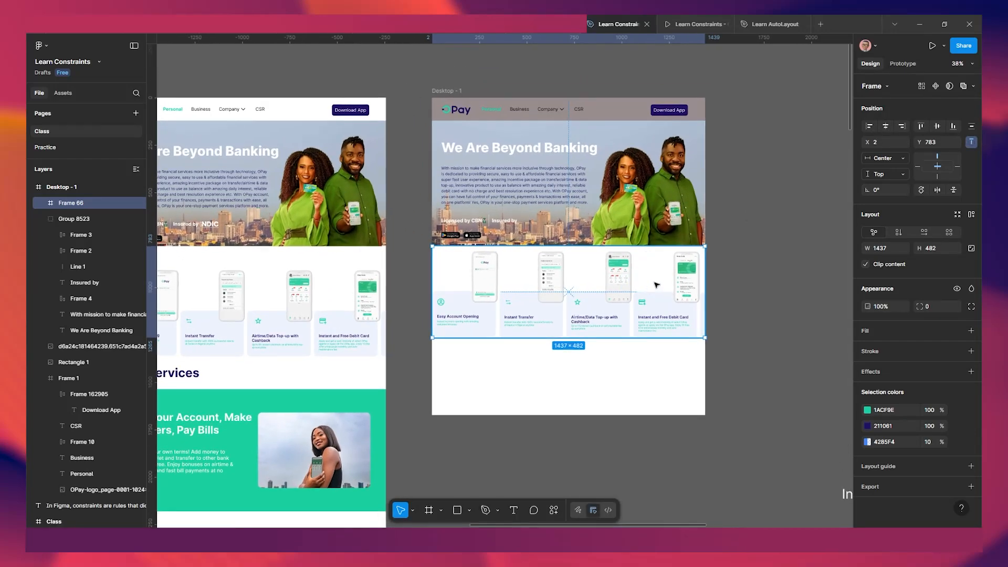
{"action": "left_click", "coordinate": [694, 25]}
{"action": "scroll", "coordinate": [542, 283], "scroll_direction": "down", "scroll_amount": 5}
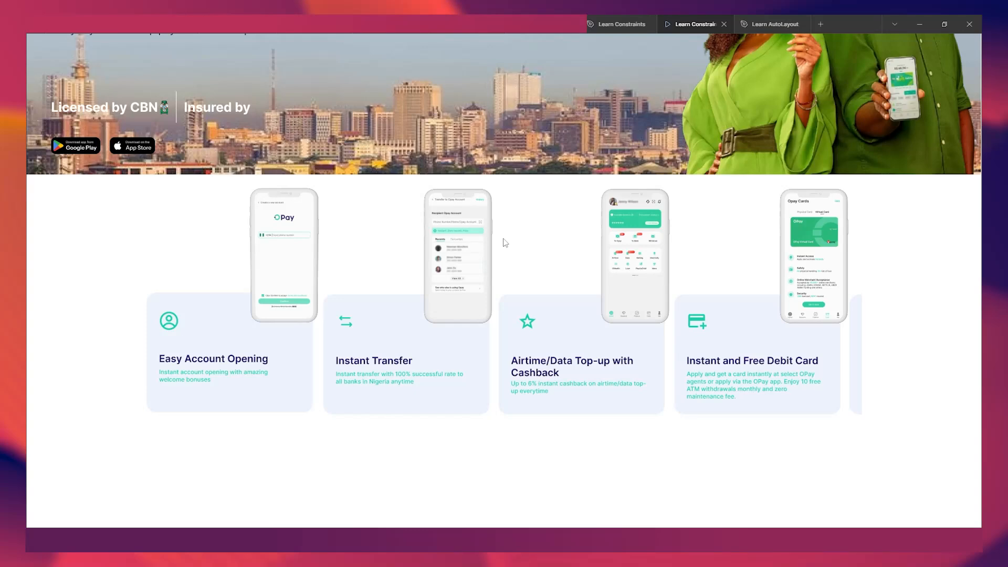
{"action": "left_click", "coordinate": [616, 23]}
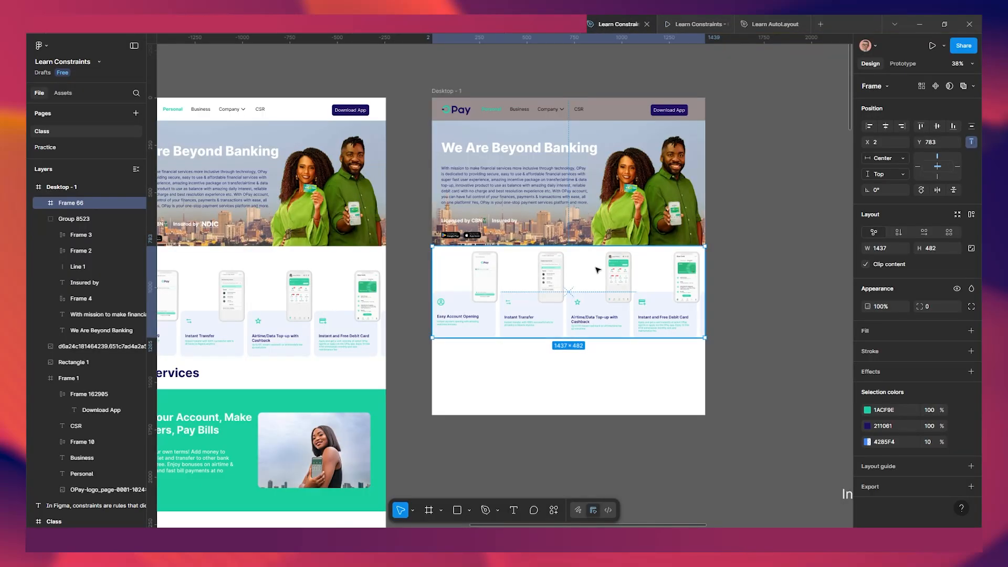
Set the horizontal constraint of the feature cards frame in Desktop - 1 to Left + Right and open the prototype preview.
{"action": "scroll", "coordinate": [598, 270], "scroll_direction": "down", "scroll_amount": 5}
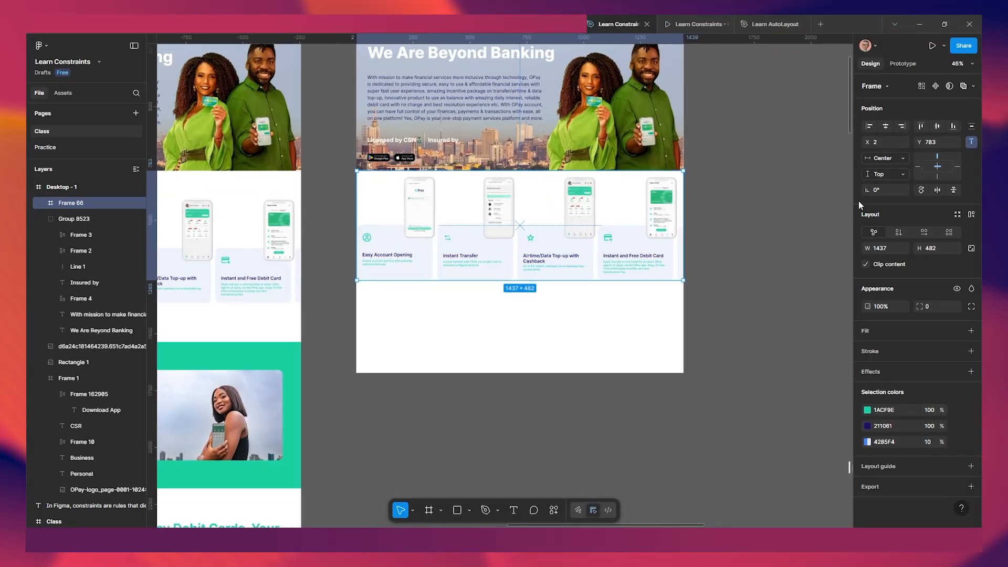
{"action": "left_click", "coordinate": [883, 162]}
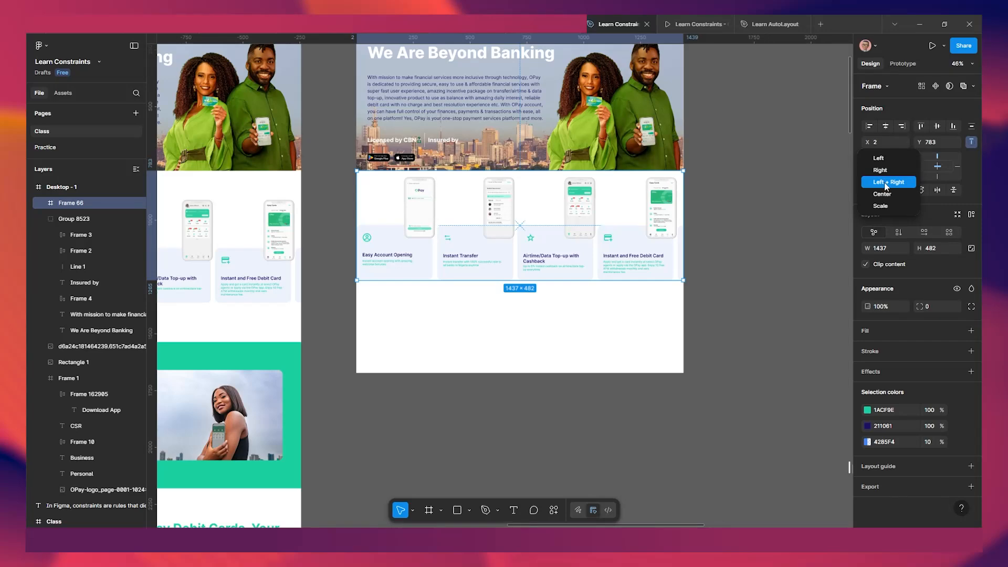
{"action": "left_click", "coordinate": [886, 182]}
{"action": "left_click", "coordinate": [706, 22]}
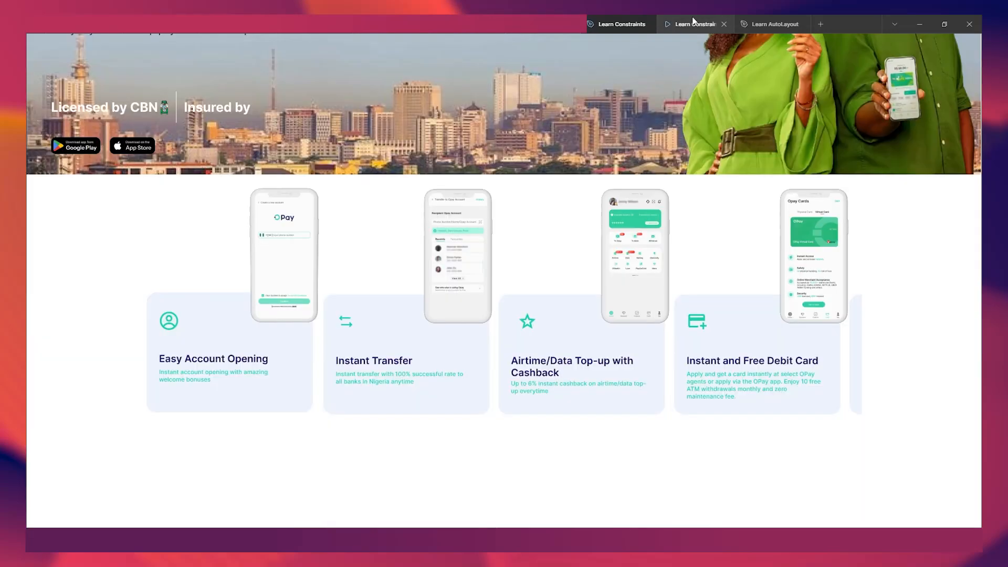
Swipe through the feature cards in the prototype preview to check their horizontal scrolling, and return to the design file.
{"action": "left_click_drag", "start_coordinate": [569, 285], "coordinate": [463, 295]}
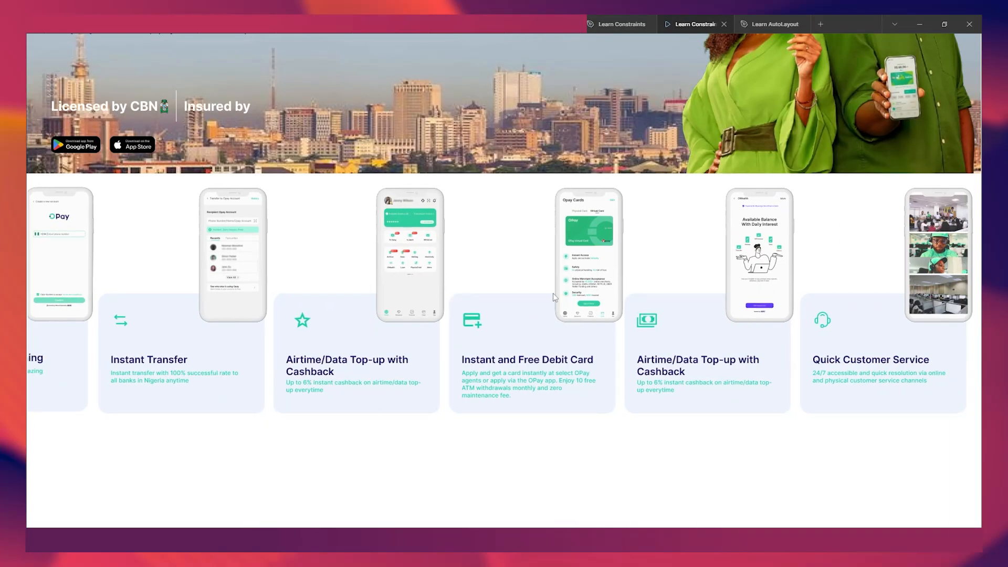
{"action": "mouse_move", "coordinate": [553, 293]}
{"action": "left_mouse_down"}
{"action": "mouse_move", "coordinate": [671, 303]}
{"action": "mouse_move", "coordinate": [546, 294]}
{"action": "left_mouse_up"}
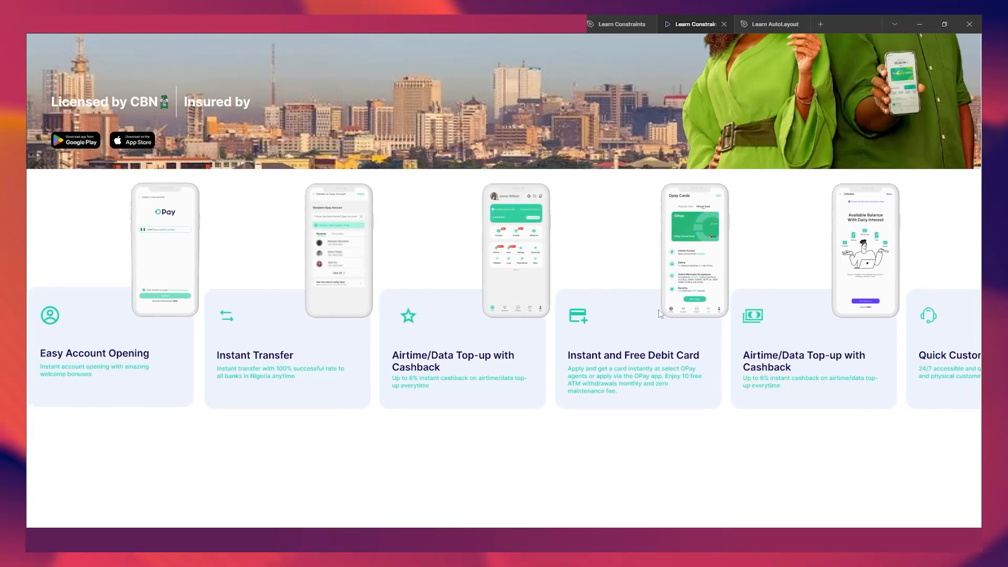
{"action": "scroll", "coordinate": [658, 310], "scroll_direction": "up", "scroll_amount": 1}
{"action": "scroll", "coordinate": [645, 318], "scroll_direction": "up", "scroll_amount": 4}
{"action": "left_click", "coordinate": [620, 24]}
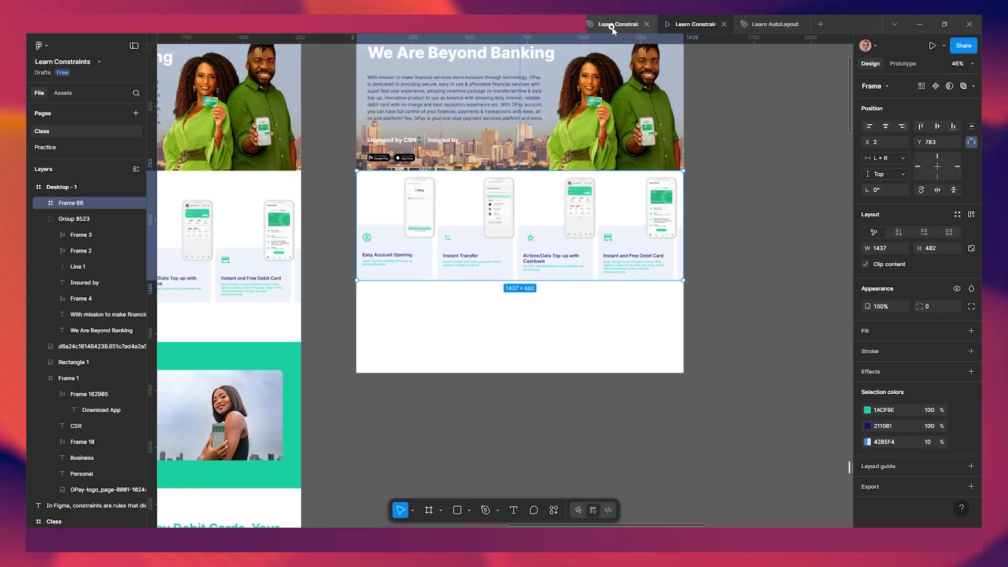
Copy the Our Services heading, green rectangle, "Fund your Account" heading, paragraph and photo from the Class design into Desktop - 1 below the feature cards.
{"action": "left_click_drag", "start_coordinate": [488, 332], "coordinate": [537, 308]}
{"action": "scroll", "coordinate": [509, 285], "scroll_direction": "up", "scroll_amount": 1}
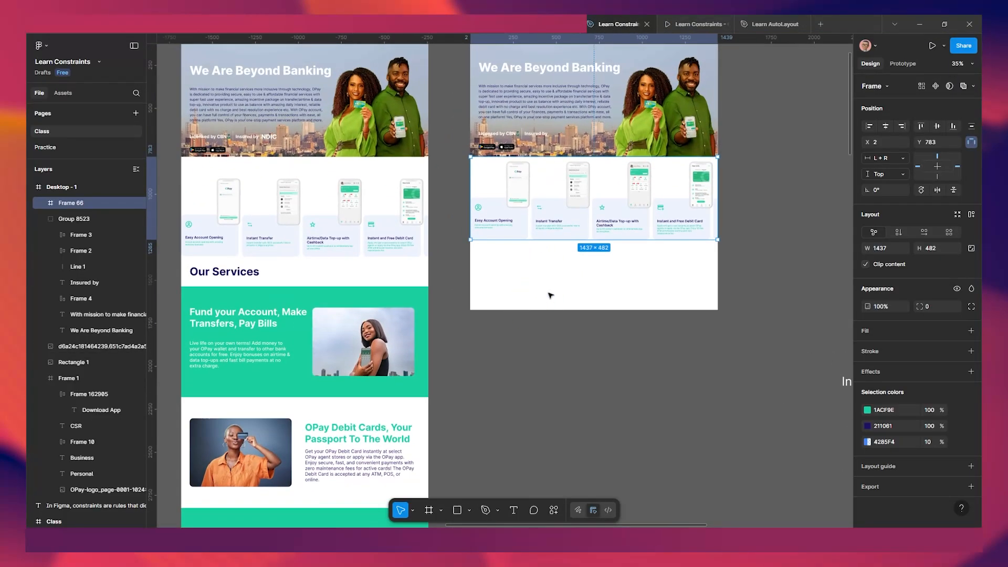
{"action": "scroll", "coordinate": [382, 320], "scroll_direction": "down", "scroll_amount": 1}
{"action": "left_click_drag", "start_coordinate": [367, 326], "coordinate": [436, 298]}
{"action": "scroll", "coordinate": [321, 286], "scroll_direction": "up", "scroll_amount": 2}
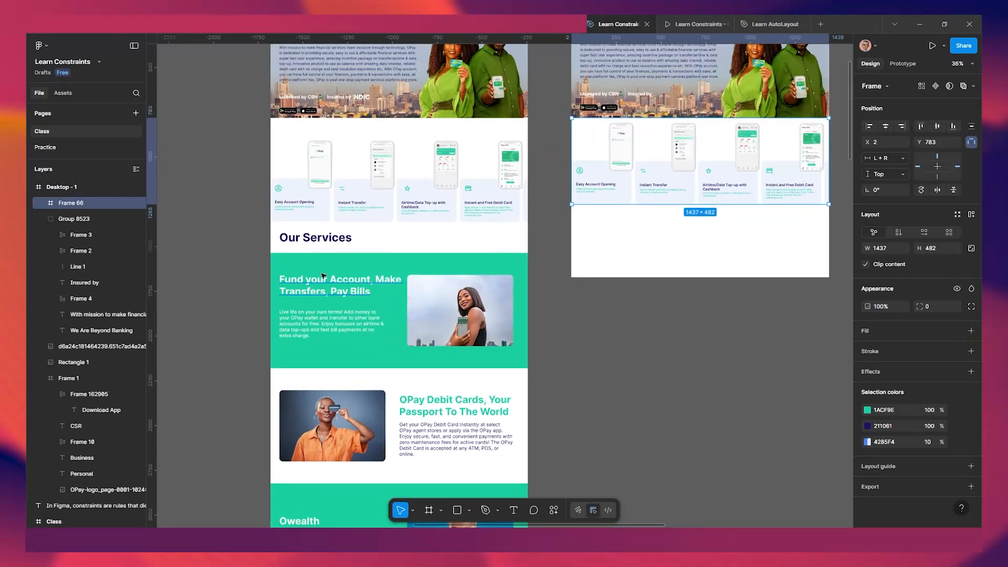
{"action": "left_click", "coordinate": [320, 245]}
{"action": "left_click", "coordinate": [314, 284], "text": "shift"}
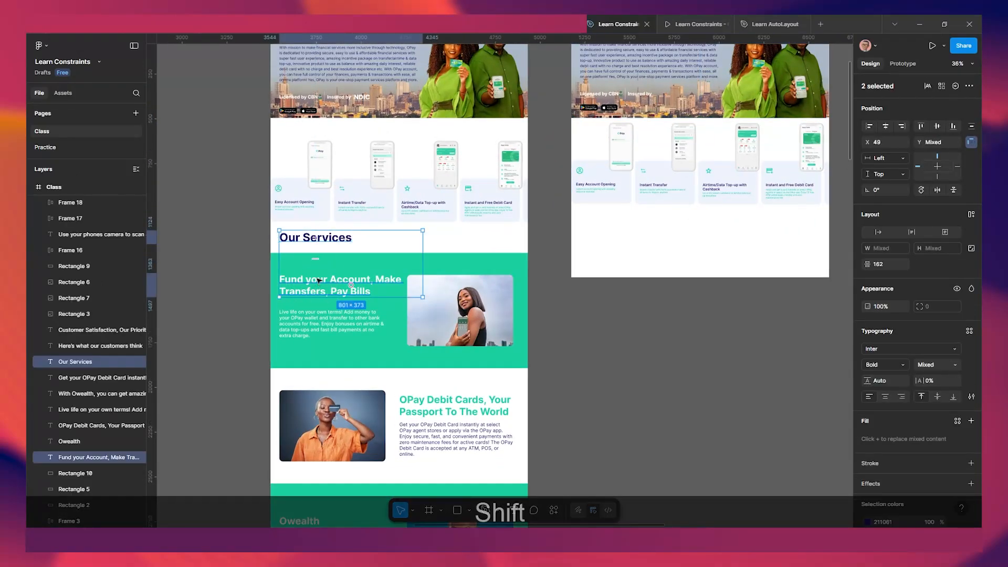
{"action": "left_click", "coordinate": [307, 338], "text": "shift"}
{"action": "left_click", "coordinate": [331, 353], "text": "shift"}
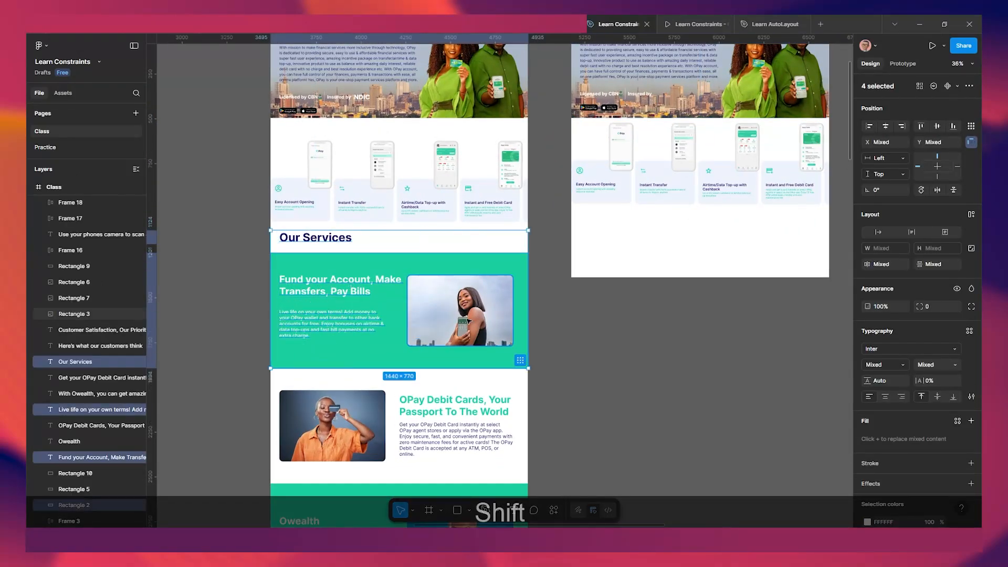
{"action": "left_click", "coordinate": [441, 327], "text": "shift"}
{"action": "scroll", "coordinate": [441, 327], "scroll_direction": "down", "scroll_amount": 2}
{"action": "left_click_drag", "start_coordinate": [369, 313], "coordinate": [585, 290]}
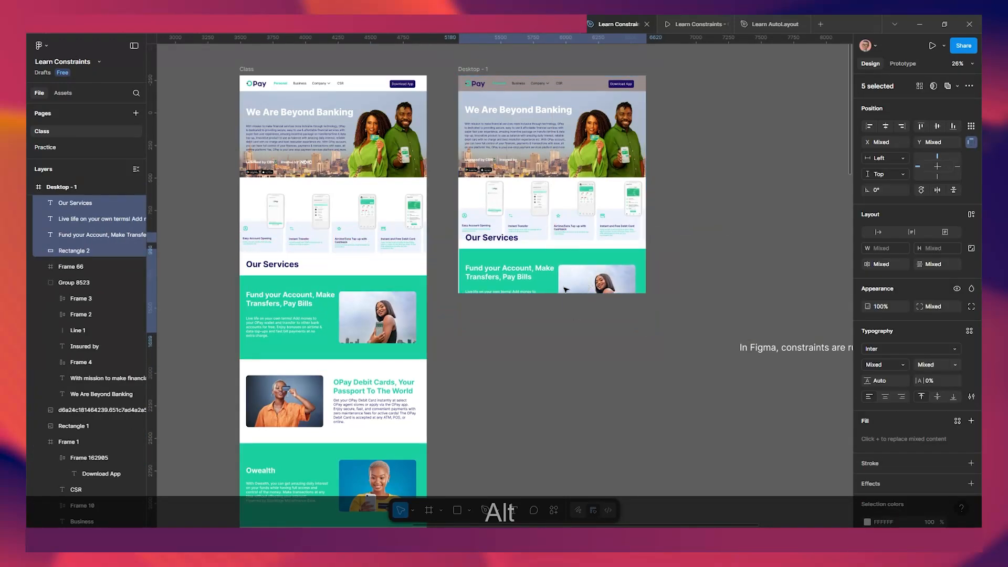
Nudge the copied Our Services elements down in Desktop - 1 until they clear the feature cards section.
{"action": "key", "text": "shift+Down"}
{"action": "key", "text": "shift+Down"}
{"action": "key", "text": "shift+Down"}
{"action": "key", "text": "shift+Down"}
{"action": "key", "text": "shift+Down"}
{"action": "key", "text": "shift+Down"}
{"action": "key", "text": "shift+Down"}
{"action": "key", "text": "shift+Down"}
{"action": "key", "text": "shift+Down"}
{"action": "key", "text": "shift+Down"}
{"action": "key", "text": "shift+Down"}
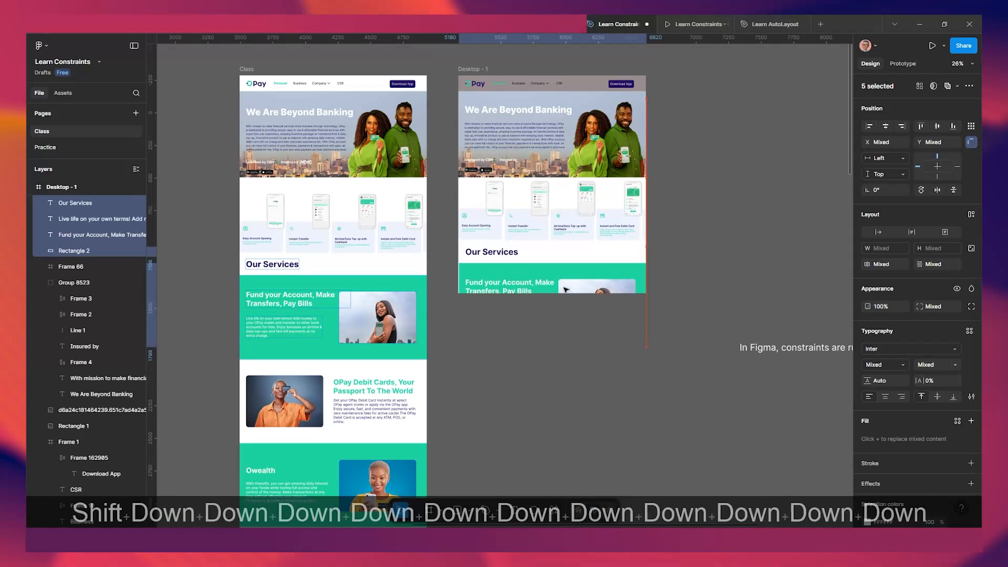
{"action": "key", "text": "shift+Down"}
{"action": "key", "text": "shift+Down"}
{"action": "key", "text": "shift+Up"}
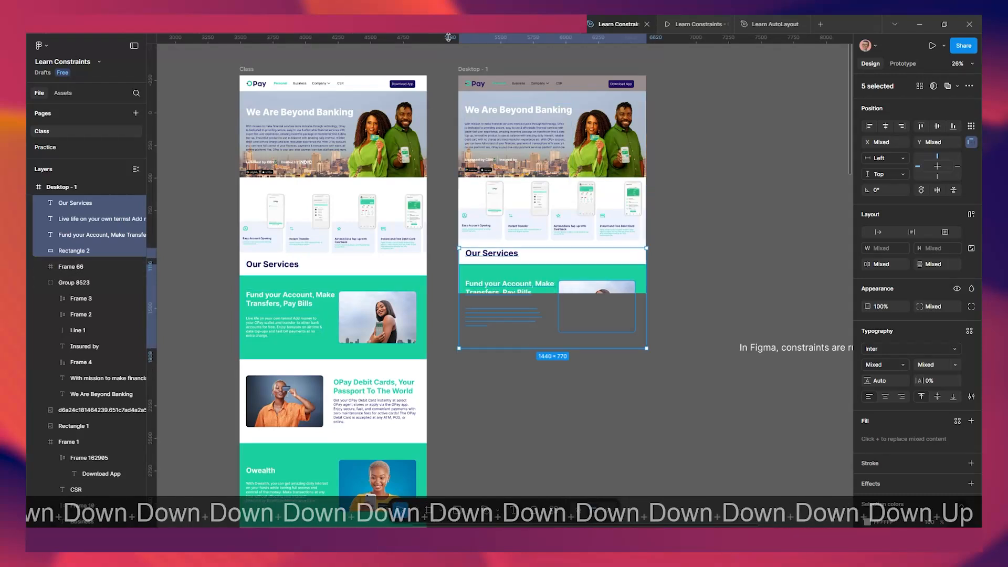
Extend the bottom edge of Desktop - 1 downward to a height of about 2876 so the Our Services section fits.
{"action": "left_click", "coordinate": [468, 71]}
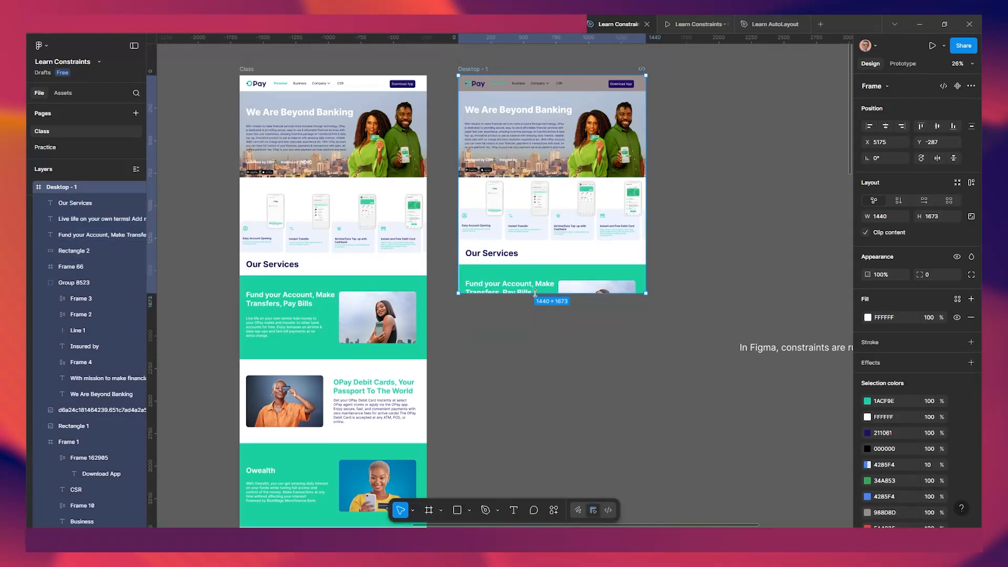
{"action": "left_click_drag", "start_coordinate": [534, 293], "coordinate": [541, 445]}
{"action": "scroll", "coordinate": [524, 378], "scroll_direction": "up", "scroll_amount": 3}
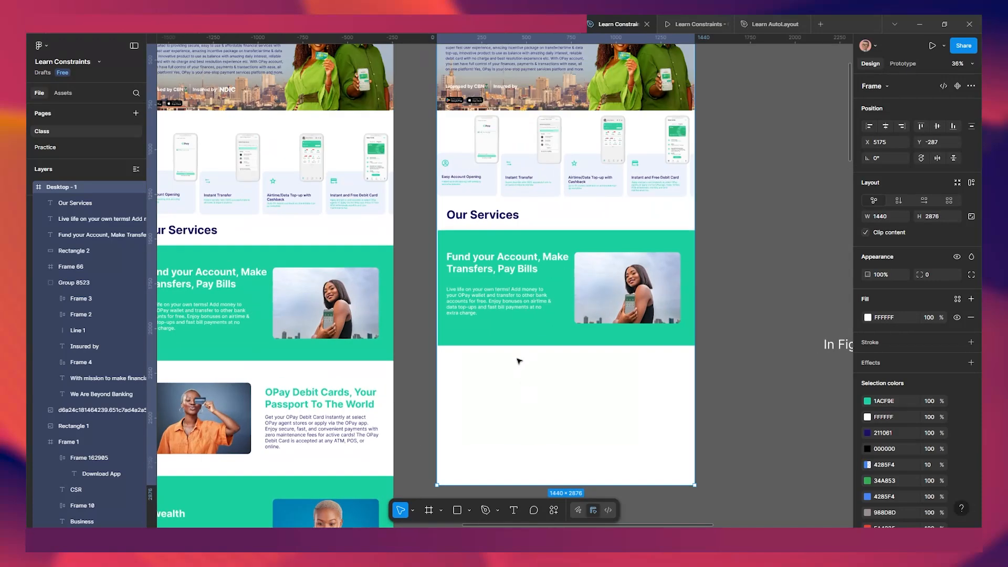
{"action": "scroll", "coordinate": [518, 360], "scroll_direction": "up", "scroll_amount": 1}
{"action": "scroll", "coordinate": [513, 298], "scroll_direction": "up", "scroll_amount": 3}
Review the constraints of the three Our Services texts, and center the green rectangle horizontally in Desktop - 1.
{"action": "left_click", "coordinate": [513, 298]}
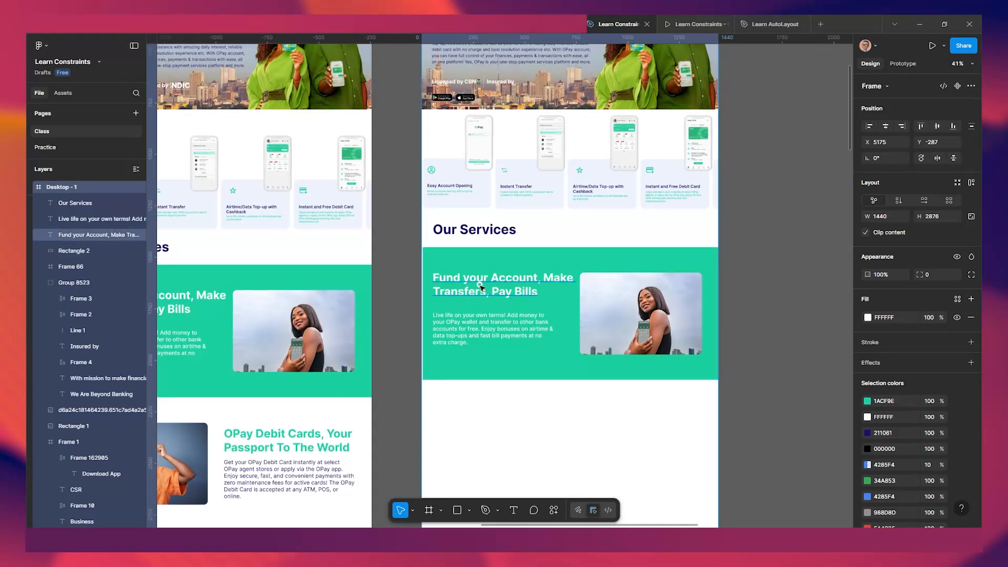
{"action": "left_click", "coordinate": [455, 333], "text": "shift"}
{"action": "left_click", "coordinate": [464, 231], "text": "shift"}
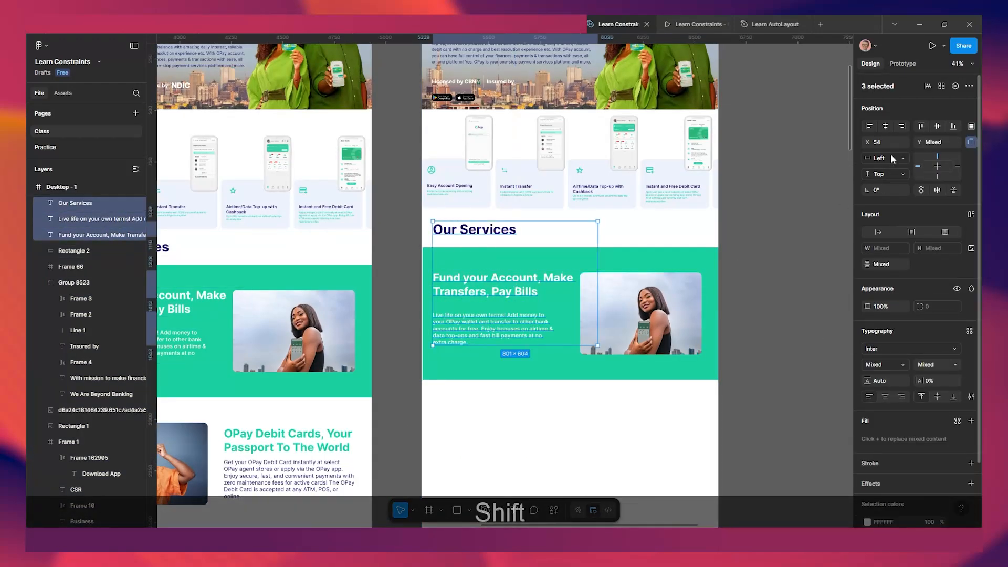
{"action": "left_click", "coordinate": [515, 366]}
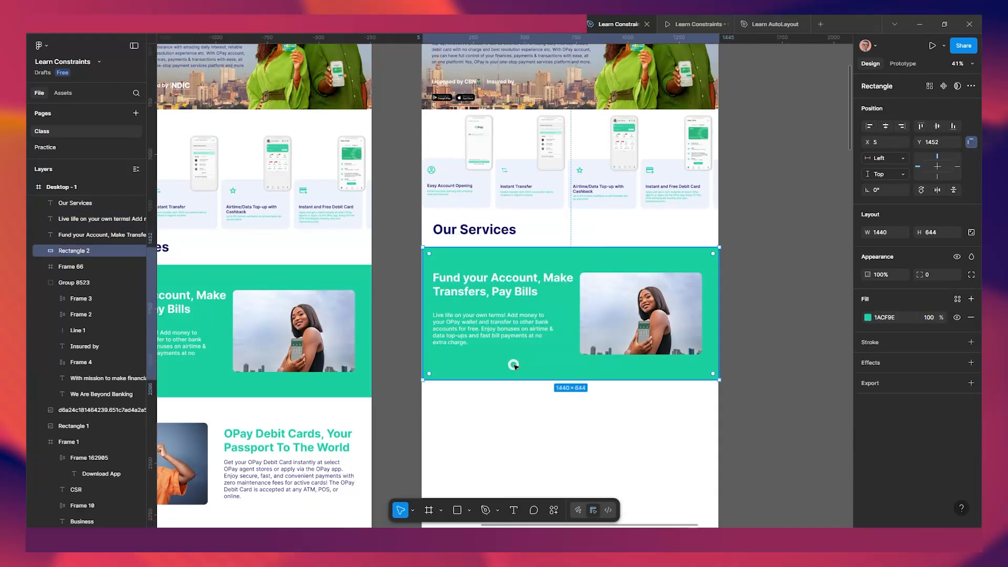
{"action": "left_click", "coordinate": [885, 125]}
{"action": "scroll", "coordinate": [686, 120], "scroll_direction": "up", "scroll_amount": 1}
{"action": "scroll", "coordinate": [686, 121], "scroll_direction": "up", "scroll_amount": 1}
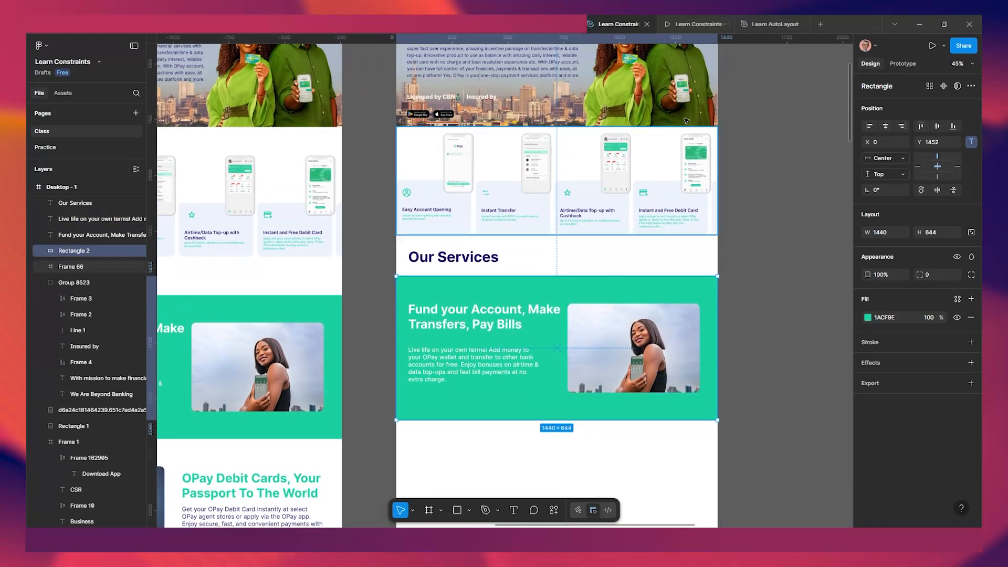
Check how the green Our Services block displays in the prototype preview, and return to the design file.
{"action": "left_click", "coordinate": [681, 26]}
{"action": "scroll", "coordinate": [647, 226], "scroll_direction": "down", "scroll_amount": 5}
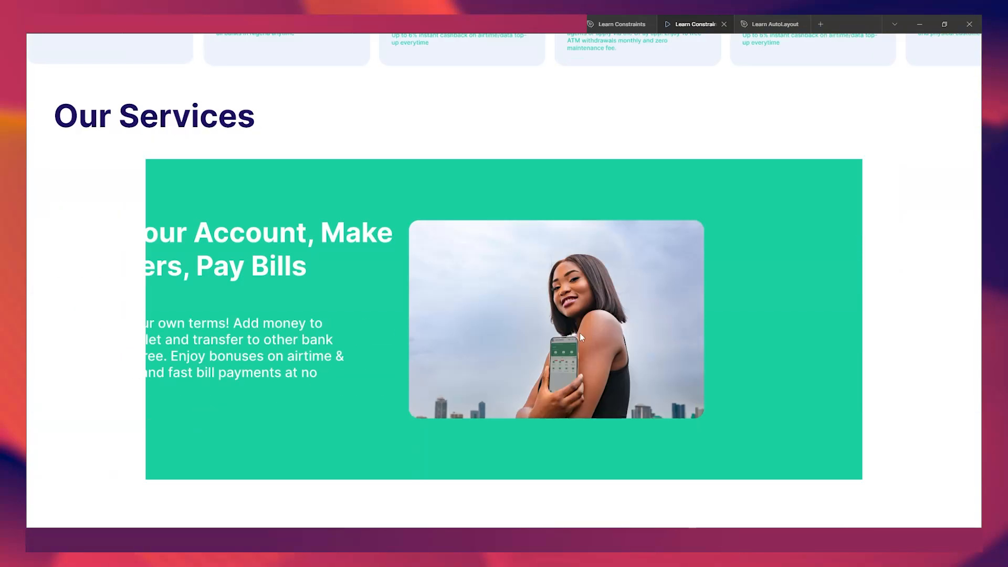
{"action": "scroll", "coordinate": [580, 332], "scroll_direction": "down", "scroll_amount": 3}
{"action": "scroll", "coordinate": [570, 339], "scroll_direction": "up", "scroll_amount": 3}
{"action": "left_click", "coordinate": [619, 24]}
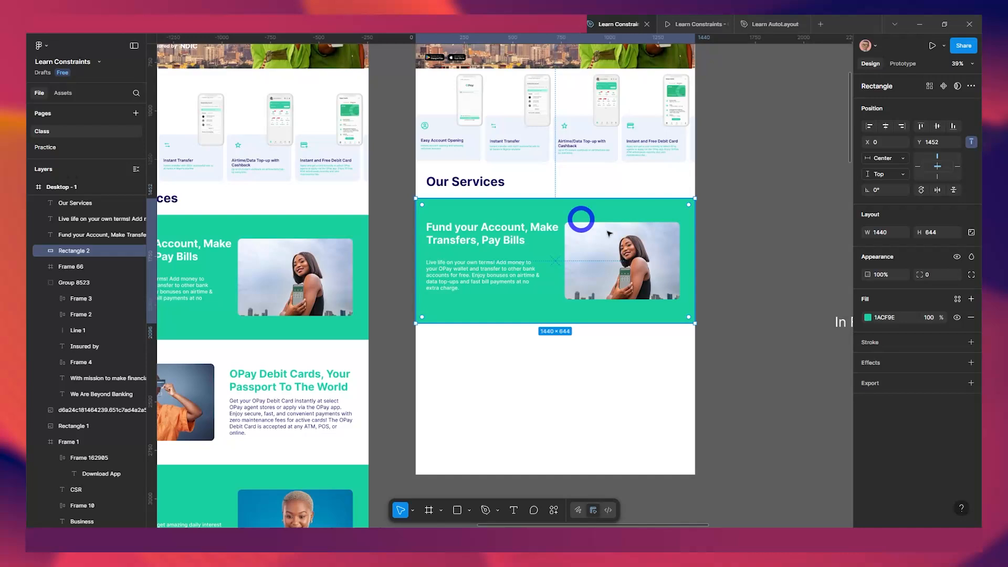
Inspect the Our Services heading's constraints, compare its placement in the prototype preview, and return to the design file.
{"action": "left_click", "coordinate": [734, 248]}
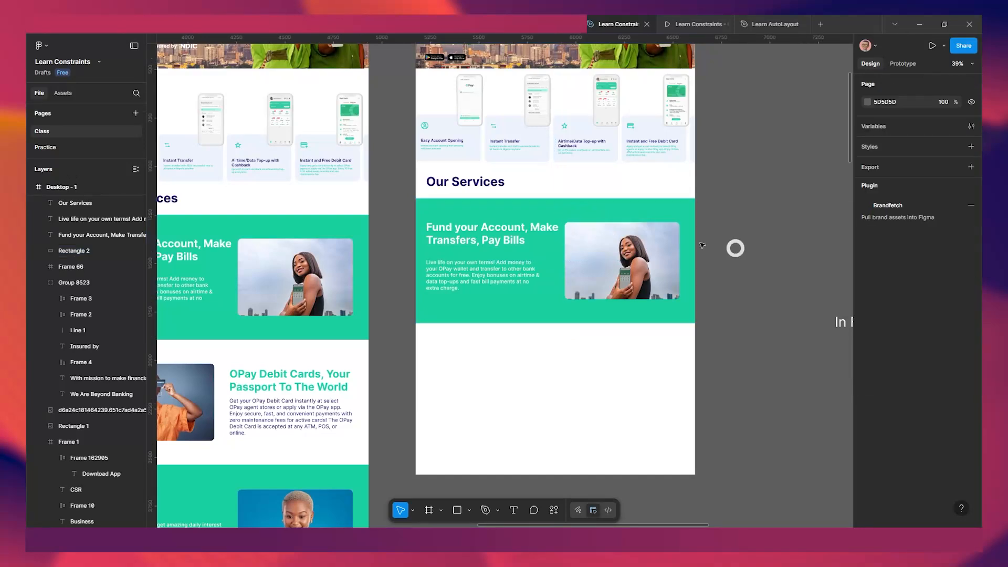
{"action": "left_click", "coordinate": [505, 182]}
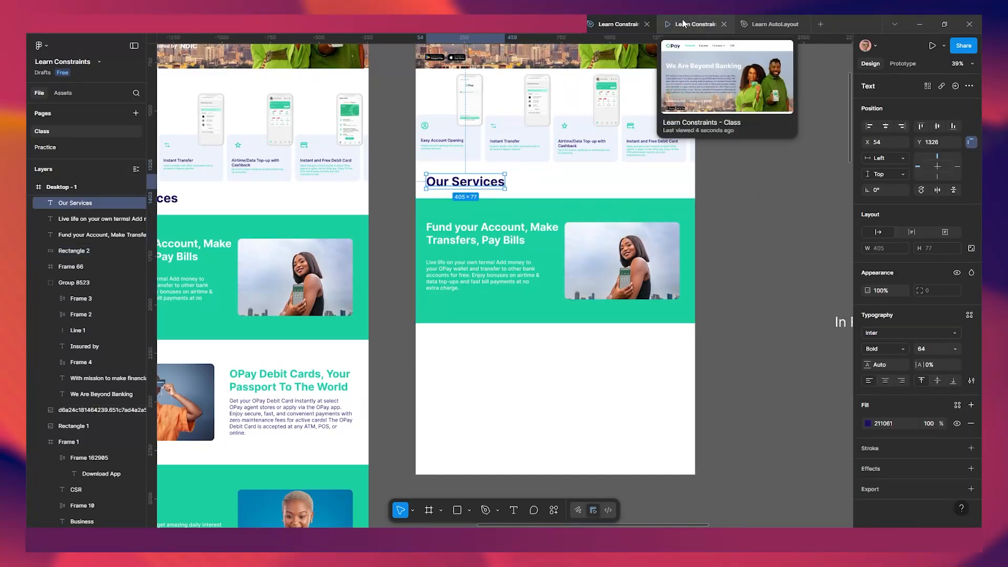
{"action": "left_click", "coordinate": [693, 24]}
{"action": "scroll", "coordinate": [158, 168], "scroll_direction": "up", "scroll_amount": 4}
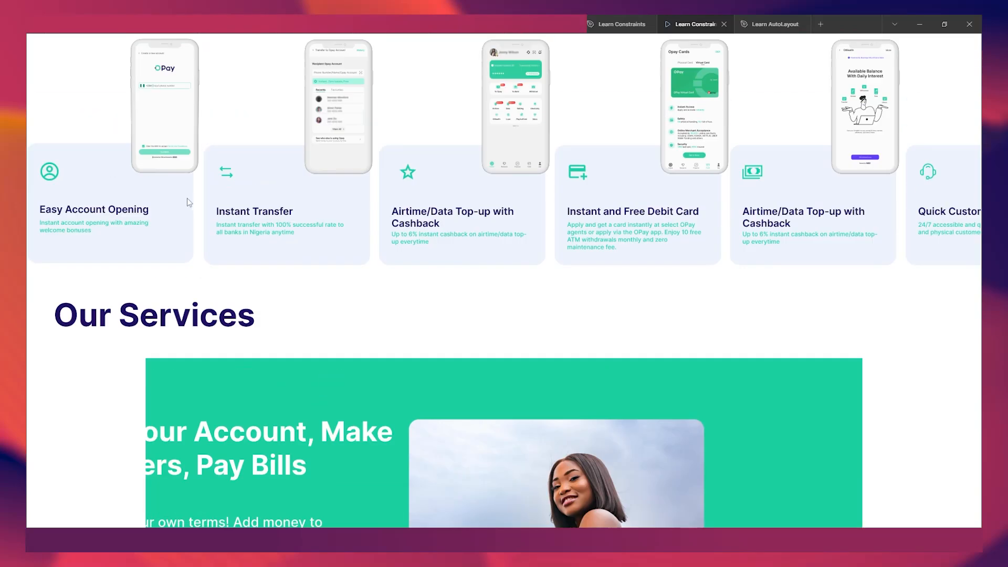
{"action": "scroll", "coordinate": [192, 209], "scroll_direction": "down", "scroll_amount": 3}
{"action": "left_click", "coordinate": [621, 25]}
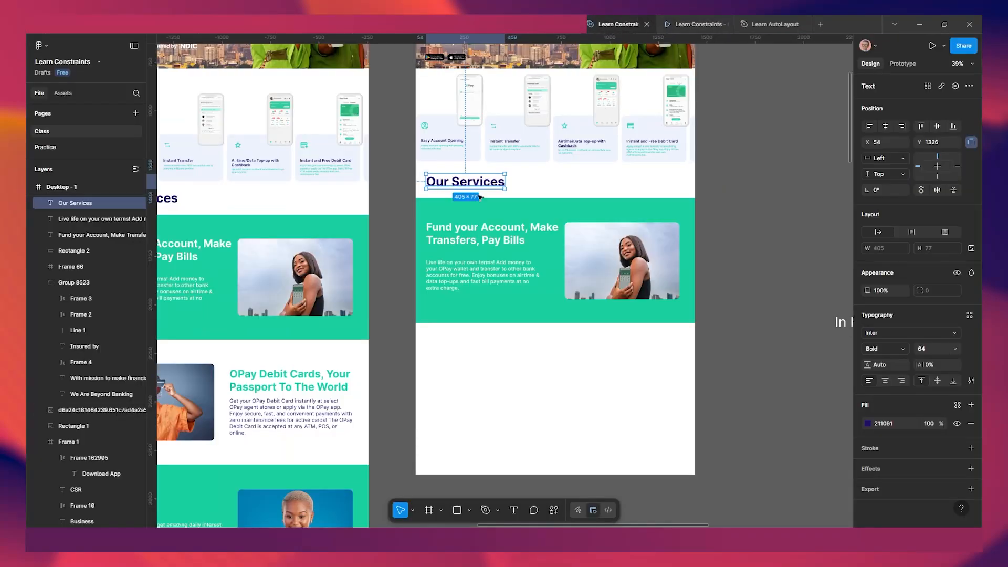
Set the horizontal constraint of the green rectangle behind the "Fund your Account" content to Left + Right.
{"action": "scroll", "coordinate": [597, 221], "scroll_direction": "up", "scroll_amount": 3}
{"action": "left_click", "coordinate": [596, 204]}
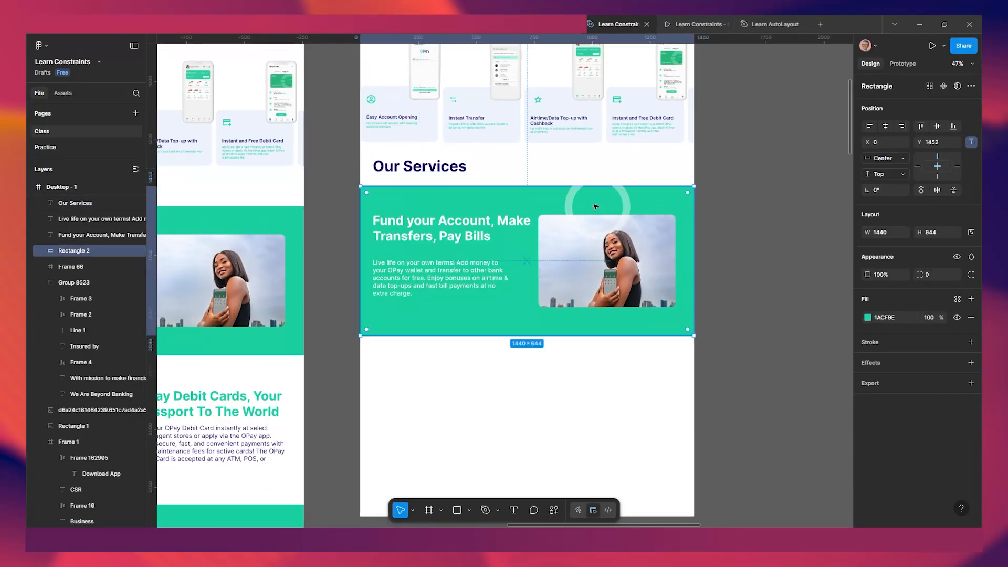
{"action": "left_click", "coordinate": [890, 162]}
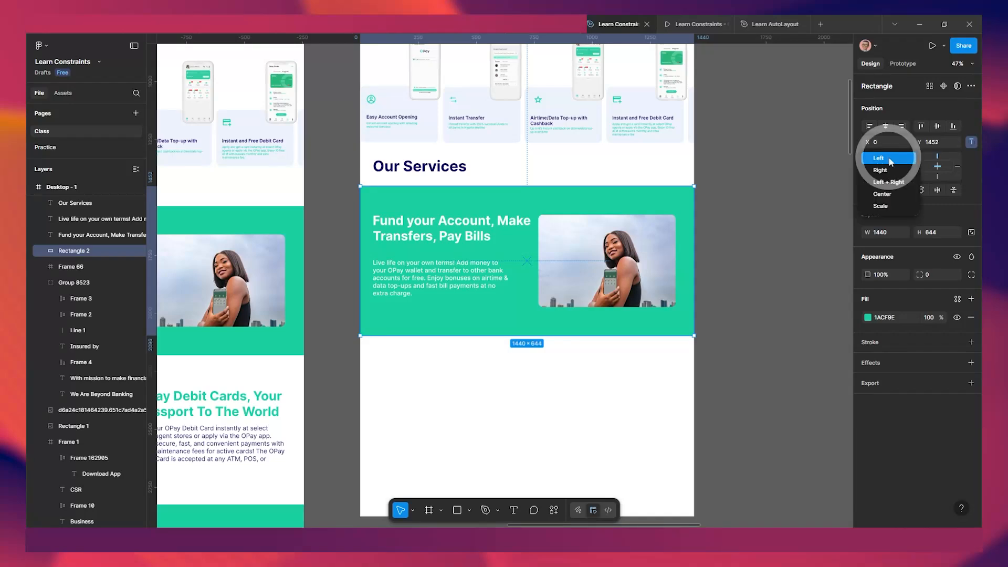
{"action": "left_click", "coordinate": [885, 182]}
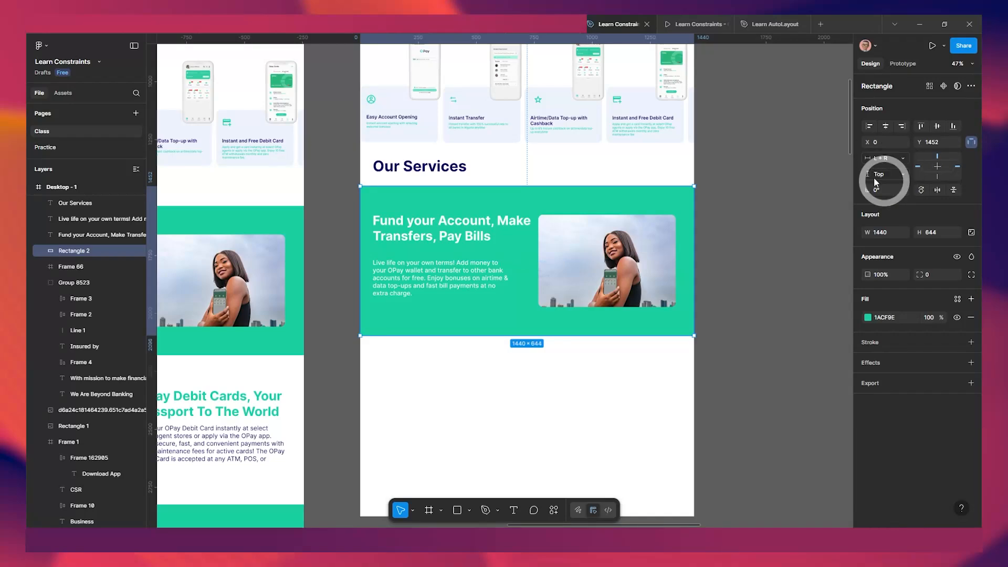
Check the green rectangle's stretch across the page in the prototype preview, and return to the design file.
{"action": "left_click", "coordinate": [696, 25]}
{"action": "scroll", "coordinate": [578, 278], "scroll_direction": "up", "scroll_amount": 2}
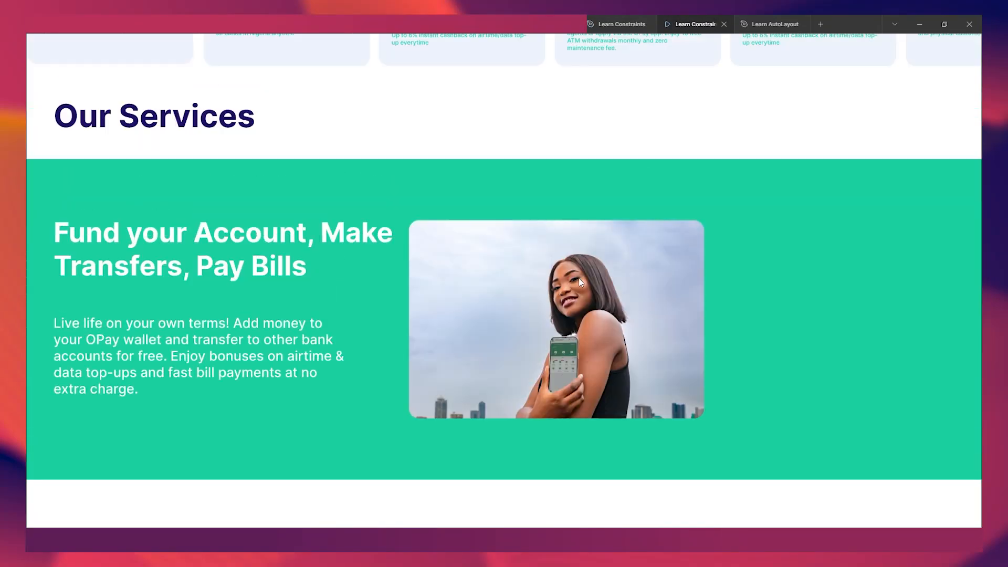
{"action": "scroll", "coordinate": [579, 278], "scroll_direction": "down", "scroll_amount": 3}
{"action": "scroll", "coordinate": [579, 278], "scroll_direction": "up", "scroll_amount": 2}
{"action": "scroll", "coordinate": [578, 278], "scroll_direction": "down", "scroll_amount": 1}
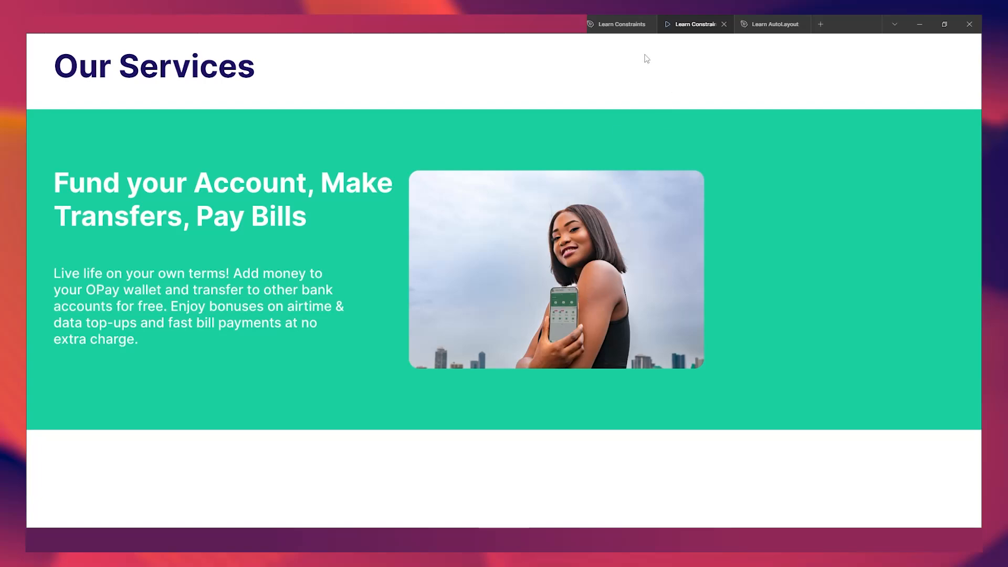
{"action": "left_click", "coordinate": [618, 25]}
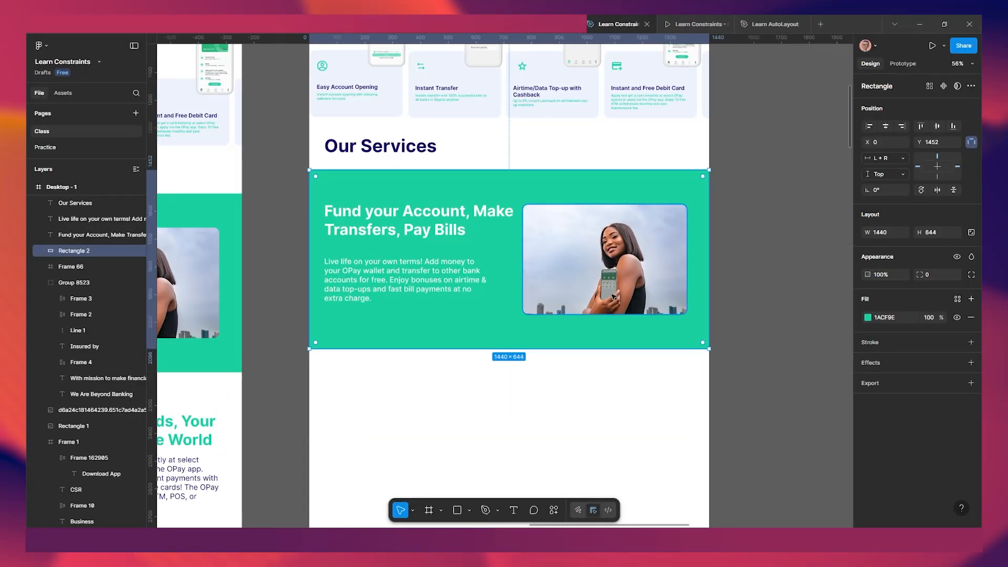
Set the horizontal constraint of the woman's photo in the green block to Right.
{"action": "left_click", "coordinate": [609, 262]}
{"action": "left_click", "coordinate": [884, 157]}
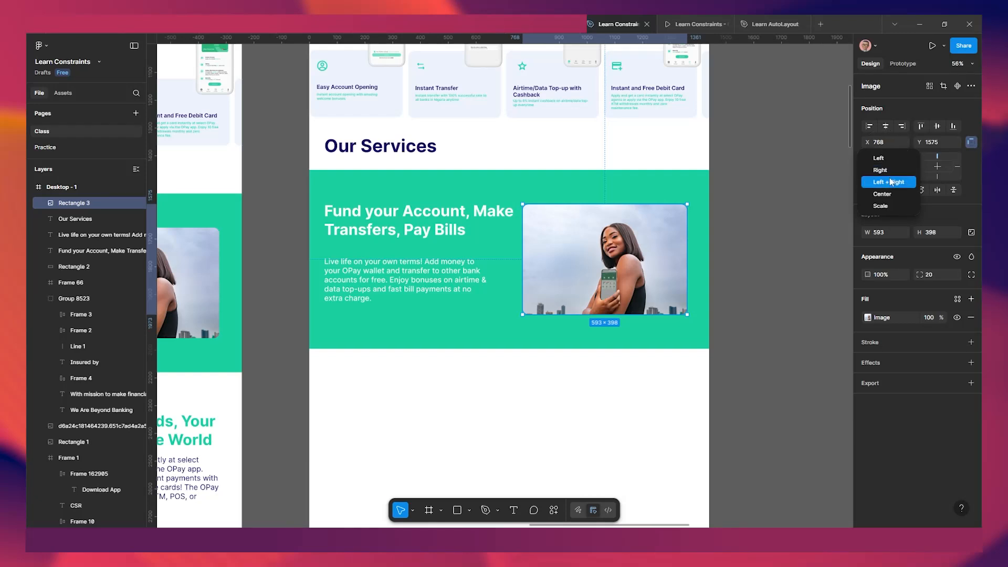
{"action": "left_click", "coordinate": [886, 170]}
Inspect the constraints of the "Fund your Account" heading and paragraph, check the section in the preview, and return to the design file.
{"action": "left_click", "coordinate": [404, 223]}
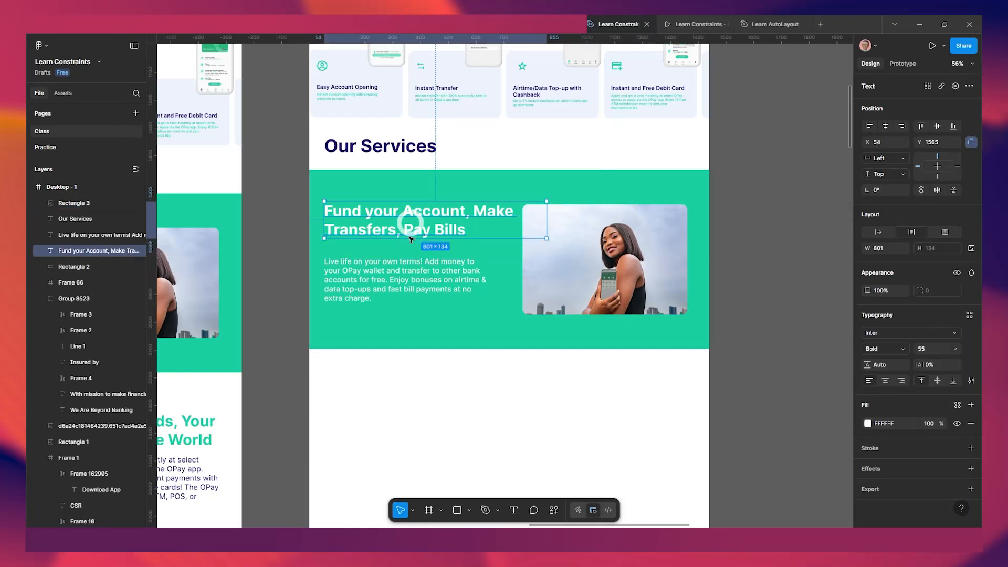
{"action": "left_click", "coordinate": [398, 292], "text": "shift"}
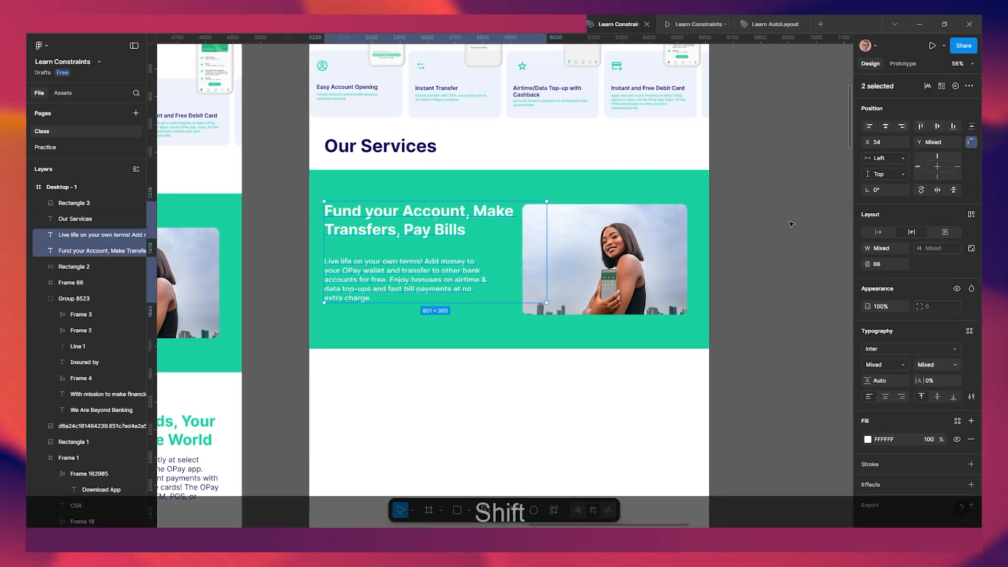
{"action": "left_click", "coordinate": [687, 24]}
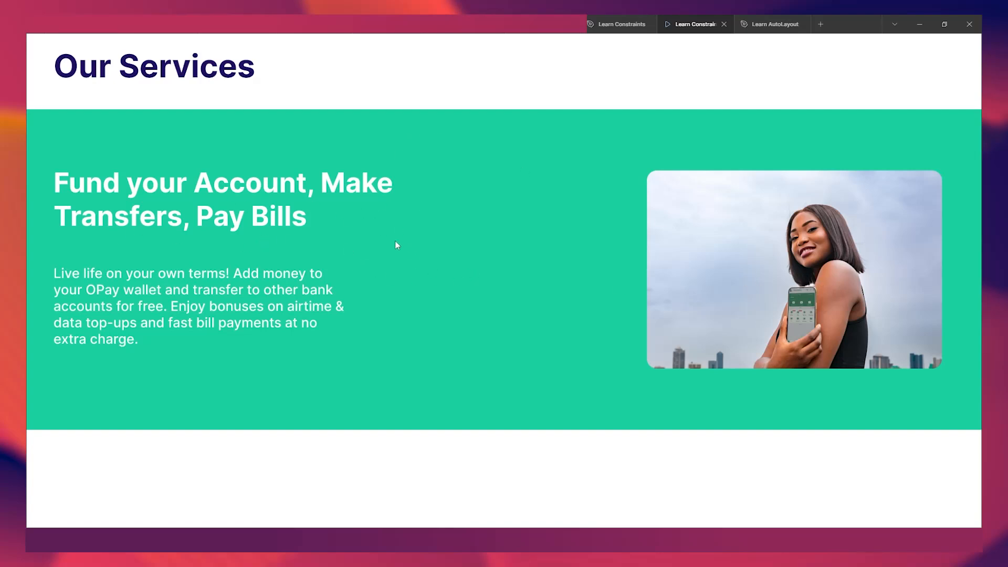
{"action": "scroll", "coordinate": [508, 260], "scroll_direction": "up", "scroll_amount": 3}
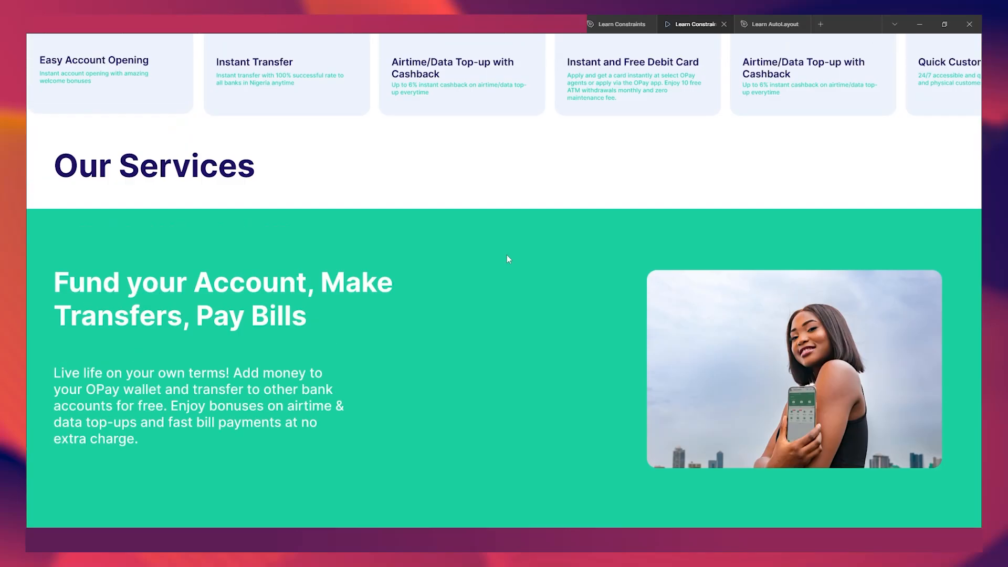
{"action": "scroll", "coordinate": [508, 260], "scroll_direction": "down", "scroll_amount": 2}
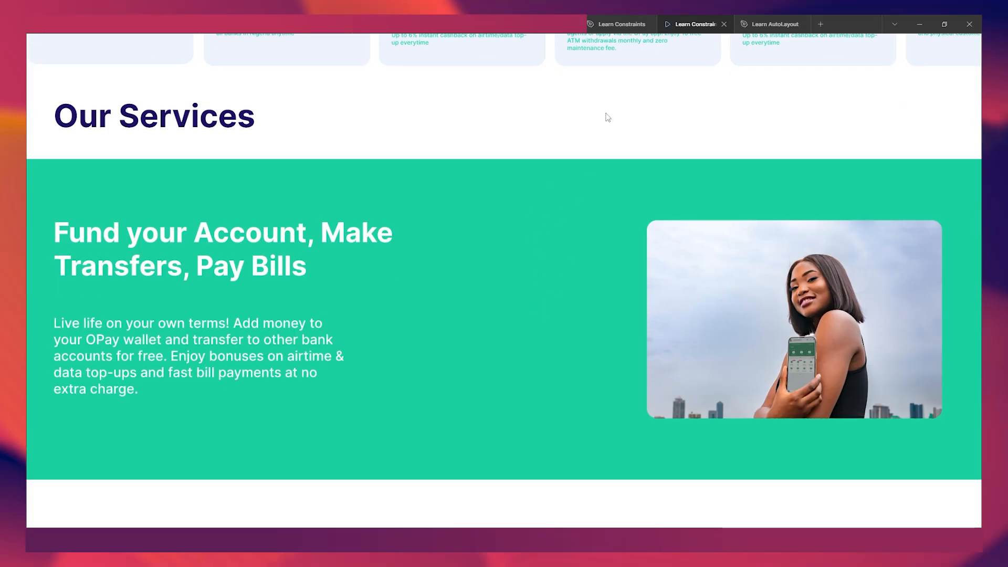
{"action": "left_click", "coordinate": [619, 24]}
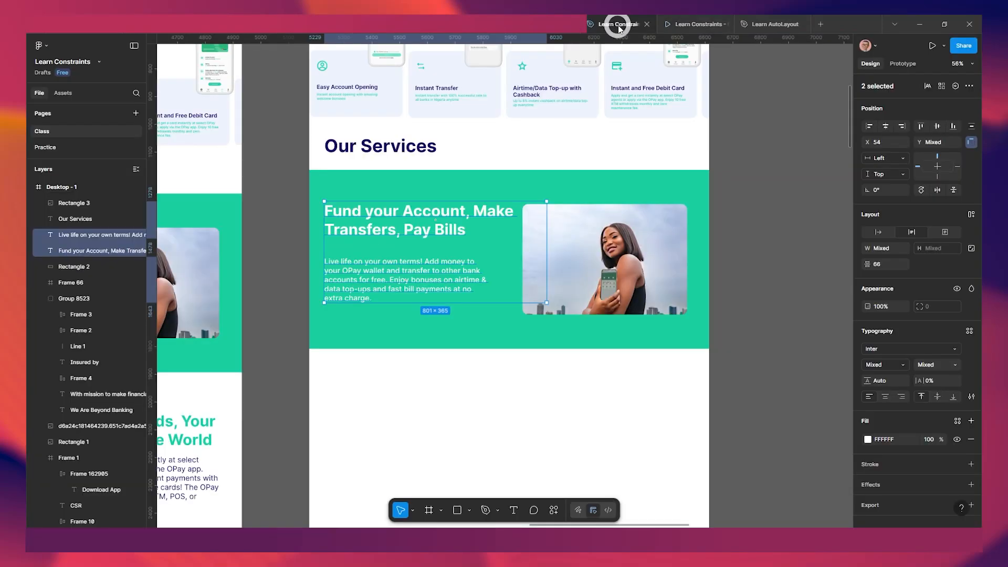
Align the top edge of the woman's photo in the green block with the top of the "Fund your Account" heading.
{"action": "left_click", "coordinate": [590, 258]}
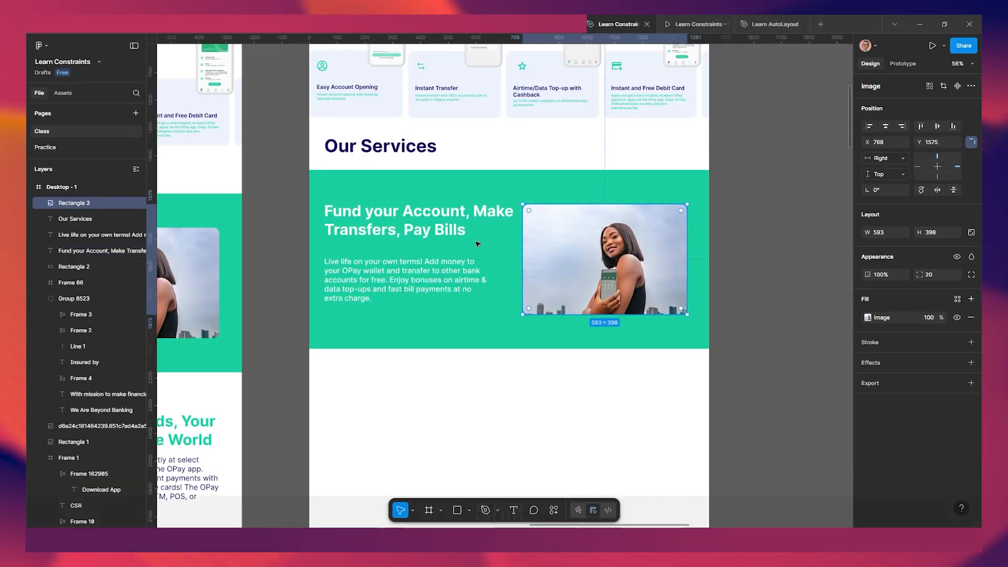
{"action": "left_click", "coordinate": [446, 230], "text": "shift"}
{"action": "left_click", "coordinate": [665, 261]}
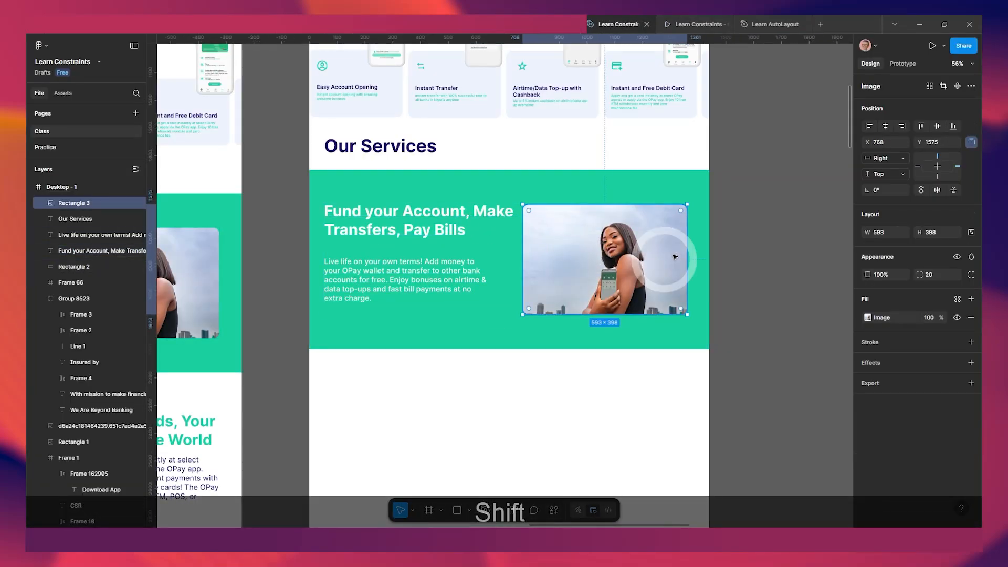
{"action": "key", "text": "Escape"}
{"action": "left_click", "coordinate": [566, 250]}
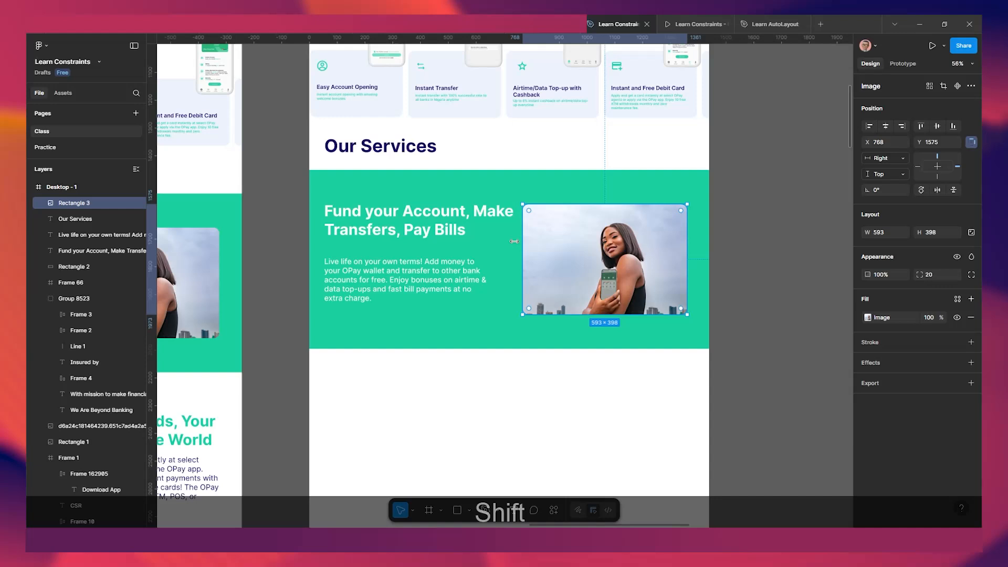
{"action": "left_click", "coordinate": [431, 226], "text": "shift"}
{"action": "left_click", "coordinate": [921, 127]}
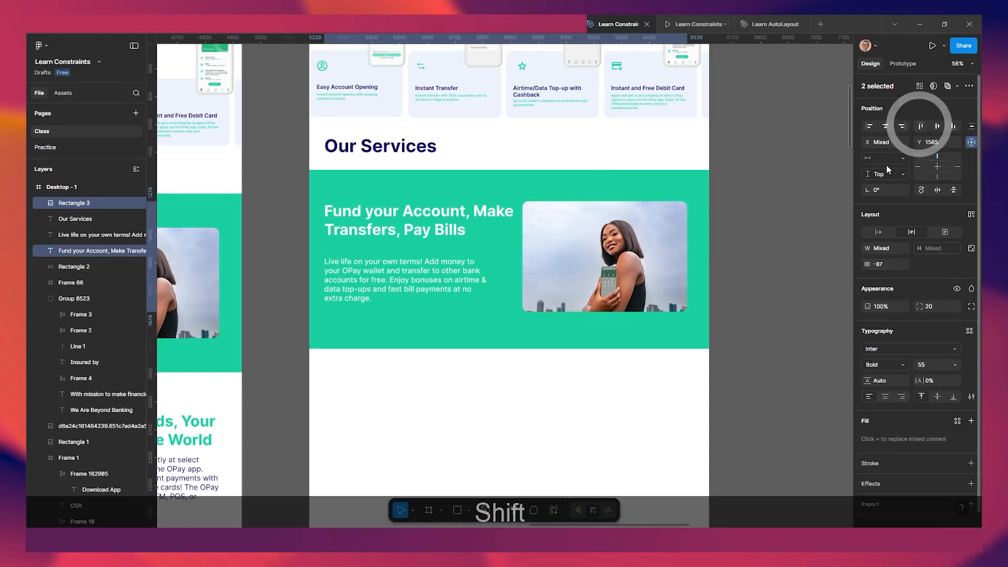
{"action": "left_click", "coordinate": [499, 336]}
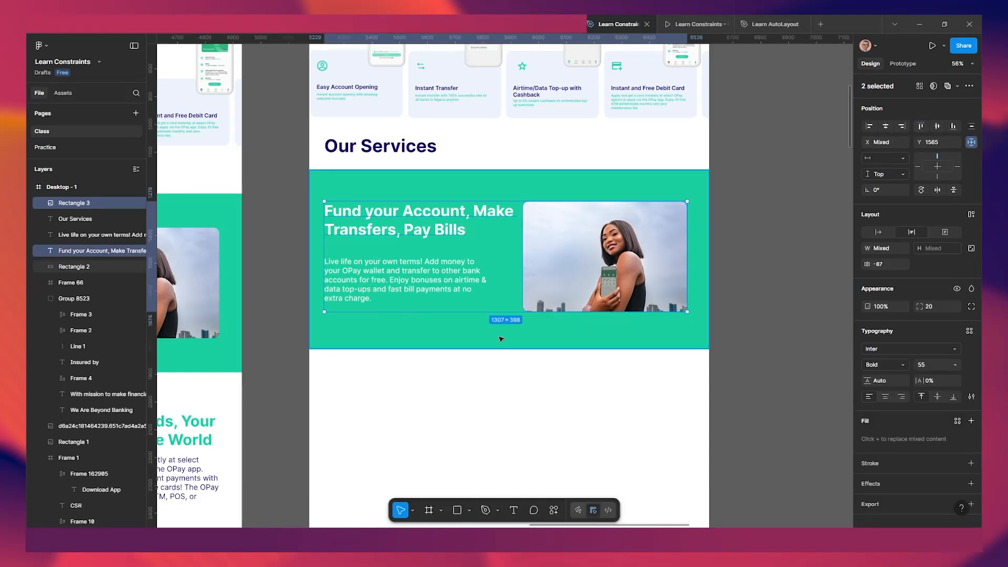
Set the horizontal constraint of the woman's photo, the "Fund your Account" heading and its paragraph to Center.
{"action": "scroll", "coordinate": [501, 311], "scroll_direction": "up", "scroll_amount": 1}
{"action": "mouse_move", "coordinate": [489, 309]}
{"action": "left_mouse_down"}
{"action": "mouse_move", "coordinate": [497, 302]}
{"action": "mouse_move", "coordinate": [472, 302]}
{"action": "left_mouse_up"}
{"action": "left_click", "coordinate": [564, 248]}
{"action": "left_click", "coordinate": [400, 266], "text": "shift"}
{"action": "left_click", "coordinate": [399, 191], "text": "shift"}
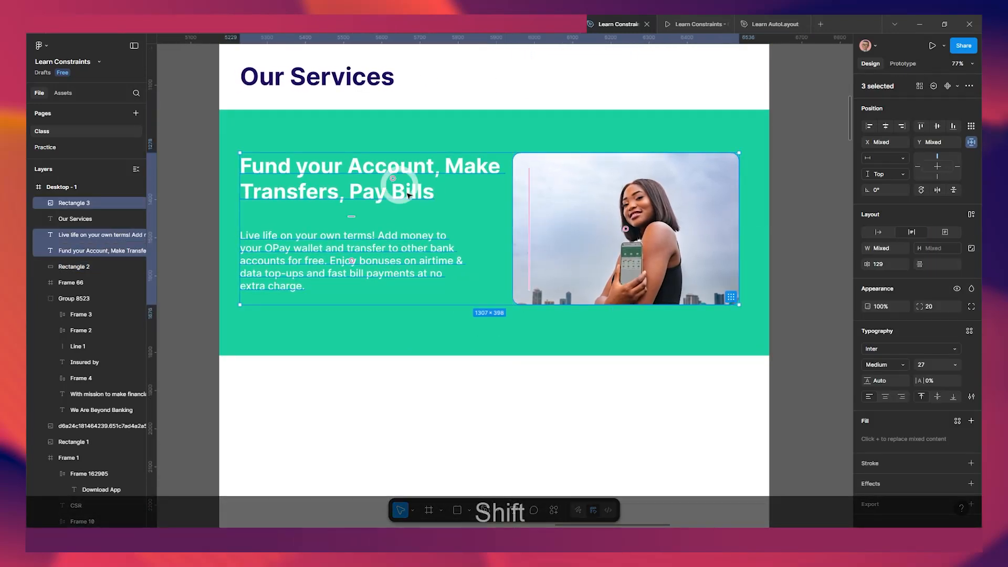
{"action": "left_click", "coordinate": [882, 159]}
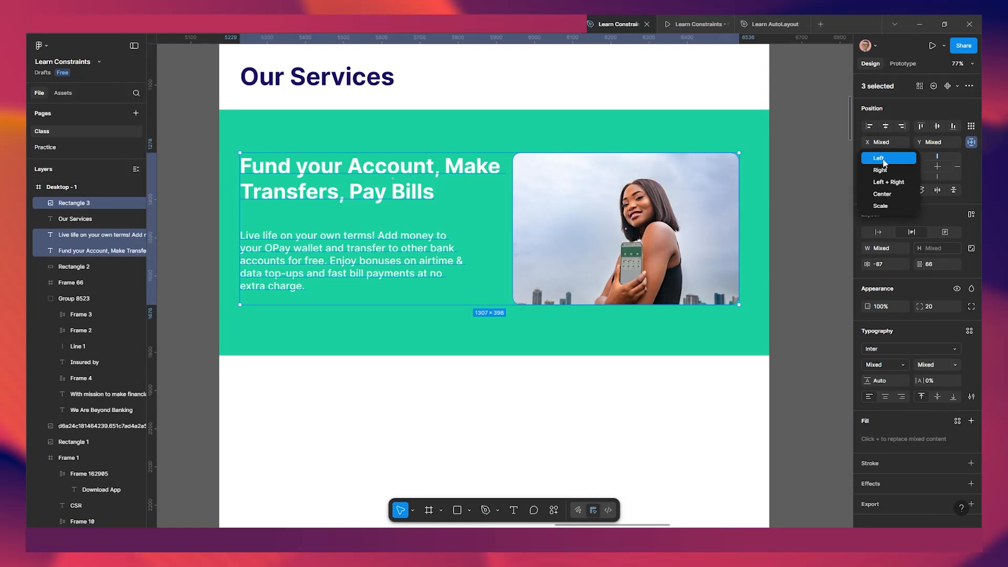
{"action": "left_click", "coordinate": [885, 195]}
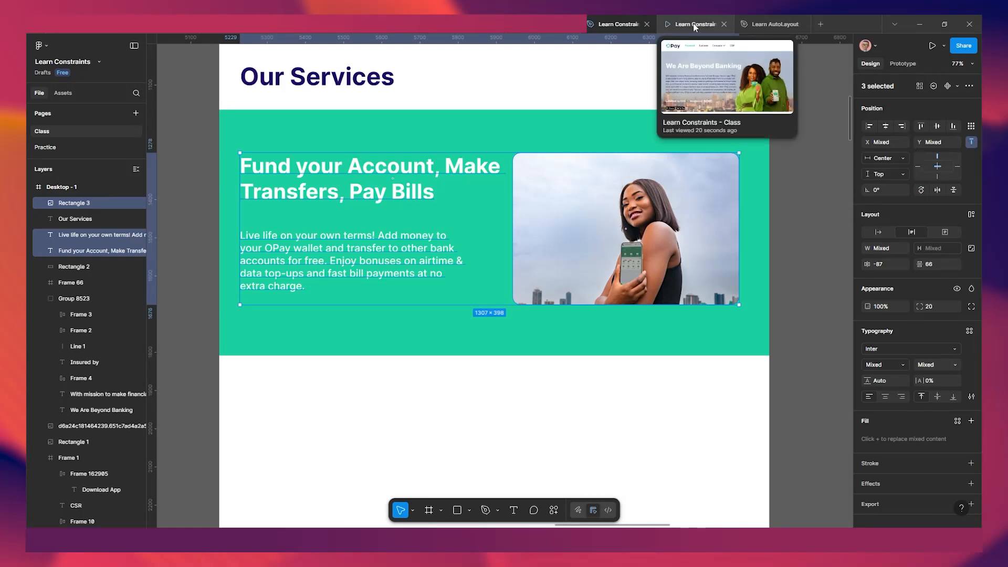
Check how the "Fund your Account" content sits in the green block in the prototype preview, and return to the design file.
{"action": "left_click", "coordinate": [693, 24]}
{"action": "scroll", "coordinate": [434, 265], "scroll_direction": "down", "scroll_amount": 2}
{"action": "scroll", "coordinate": [434, 265], "scroll_direction": "up", "scroll_amount": 2}
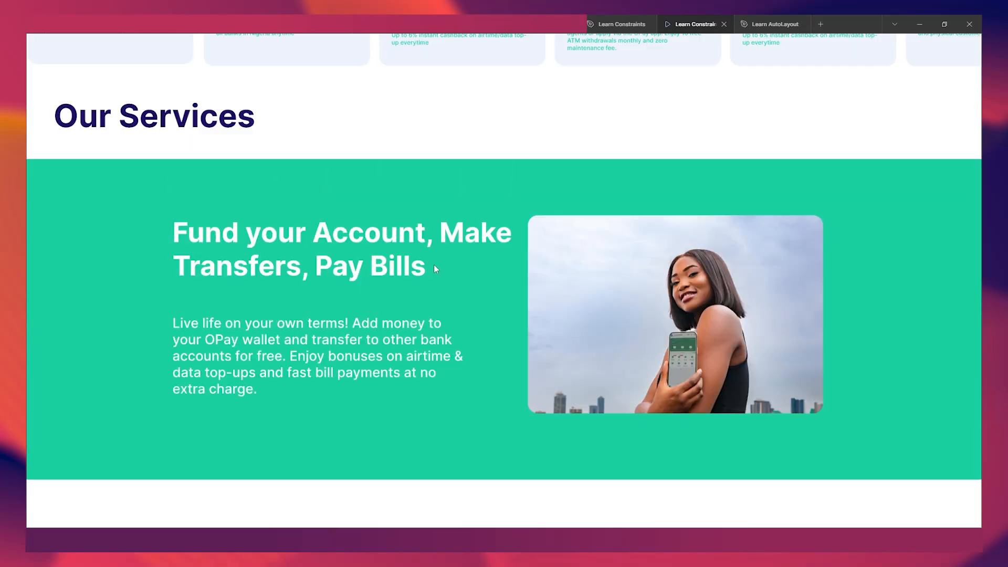
{"action": "scroll", "coordinate": [434, 263], "scroll_direction": "down", "scroll_amount": 1}
{"action": "scroll", "coordinate": [434, 262], "scroll_direction": "up", "scroll_amount": 1}
{"action": "scroll", "coordinate": [434, 261], "scroll_direction": "down", "scroll_amount": 3}
{"action": "scroll", "coordinate": [435, 261], "scroll_direction": "up", "scroll_amount": 3}
{"action": "scroll", "coordinate": [434, 260], "scroll_direction": "down", "scroll_amount": 2}
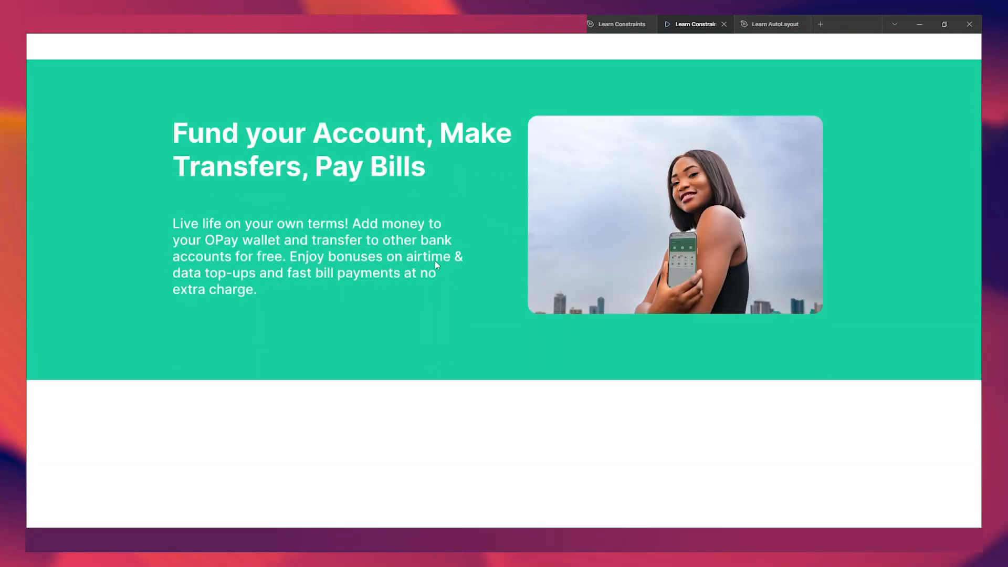
{"action": "scroll", "coordinate": [434, 260], "scroll_direction": "up", "scroll_amount": 2}
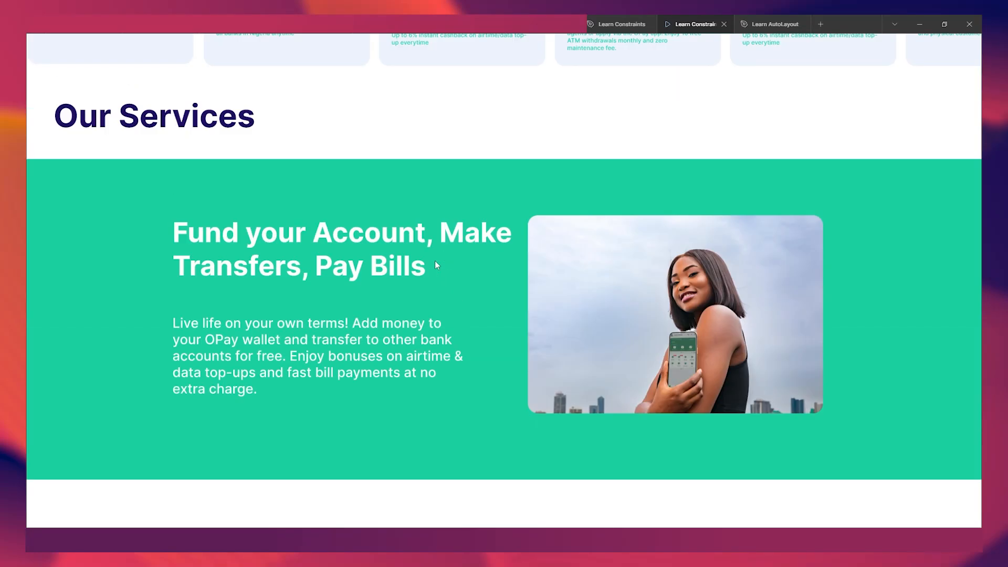
{"action": "scroll", "coordinate": [352, 234], "scroll_direction": "up", "scroll_amount": 4}
{"action": "scroll", "coordinate": [351, 238], "scroll_direction": "down", "scroll_amount": 2}
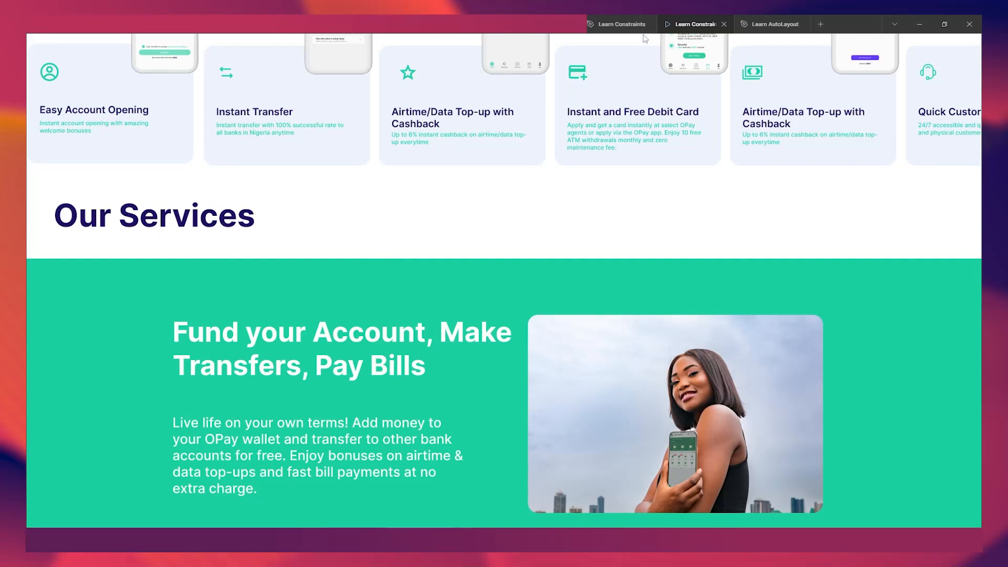
{"action": "left_click", "coordinate": [625, 24]}
Set the horizontal constraint of the "Our Services" heading to Center.
{"action": "left_click", "coordinate": [341, 85]}
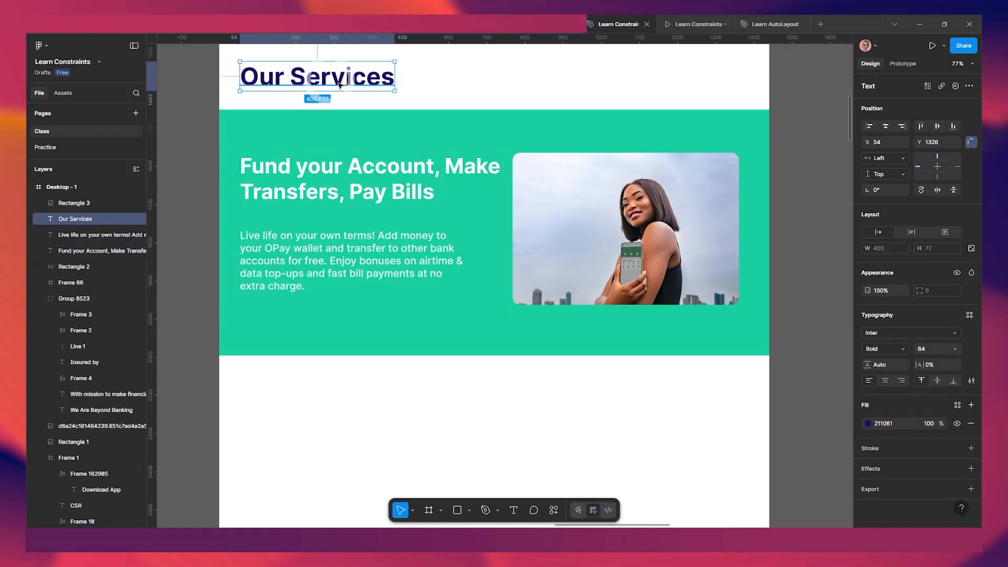
{"action": "left_click", "coordinate": [886, 157]}
{"action": "left_click", "coordinate": [886, 194]}
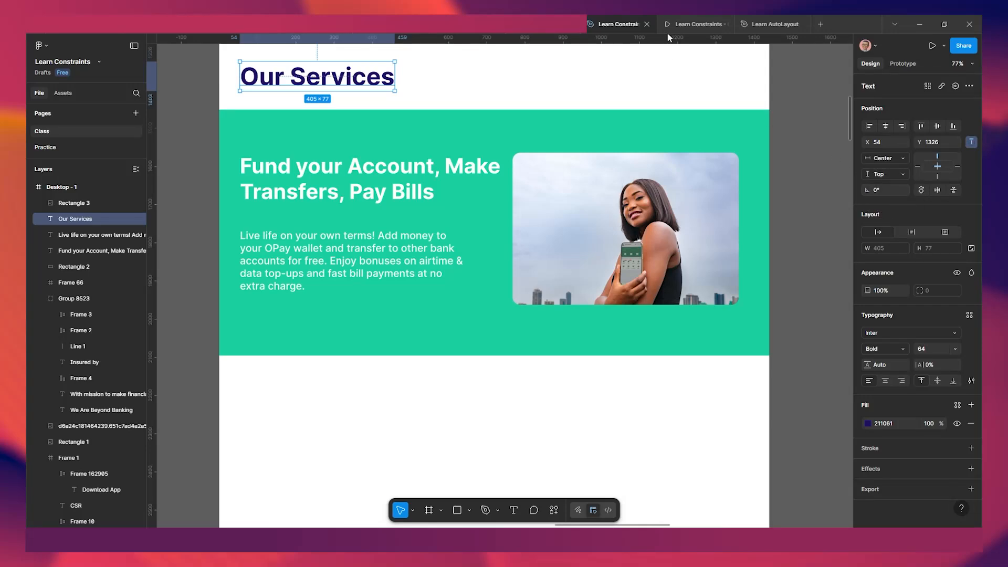
Check the "Our Services" heading's alignment with the green block's content in the prototype preview, and return to the design file.
{"action": "left_click", "coordinate": [695, 25]}
{"action": "scroll", "coordinate": [366, 249], "scroll_direction": "down", "scroll_amount": 3}
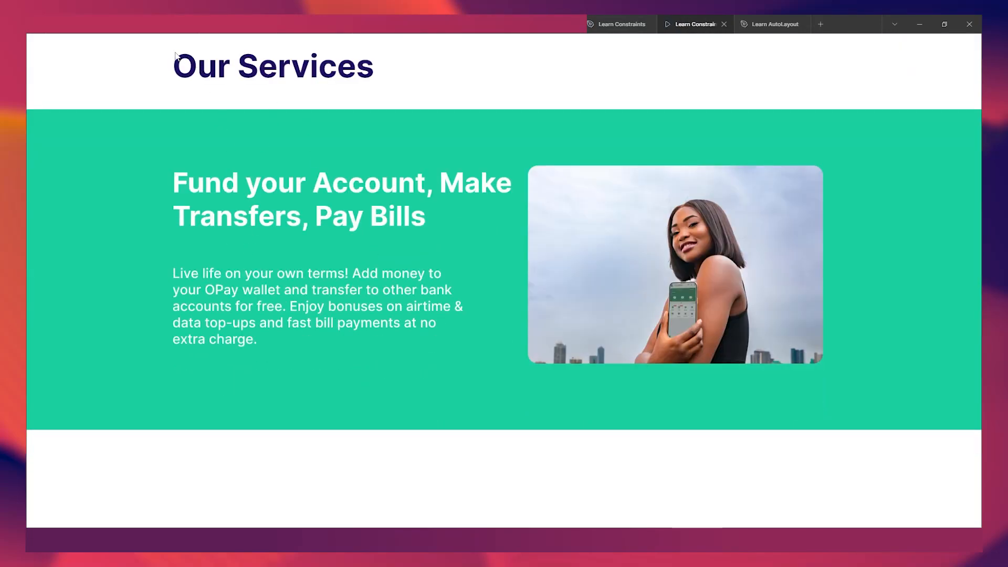
{"action": "scroll", "coordinate": [400, 284], "scroll_direction": "up", "scroll_amount": 3}
{"action": "scroll", "coordinate": [434, 266], "scroll_direction": "down", "scroll_amount": 2}
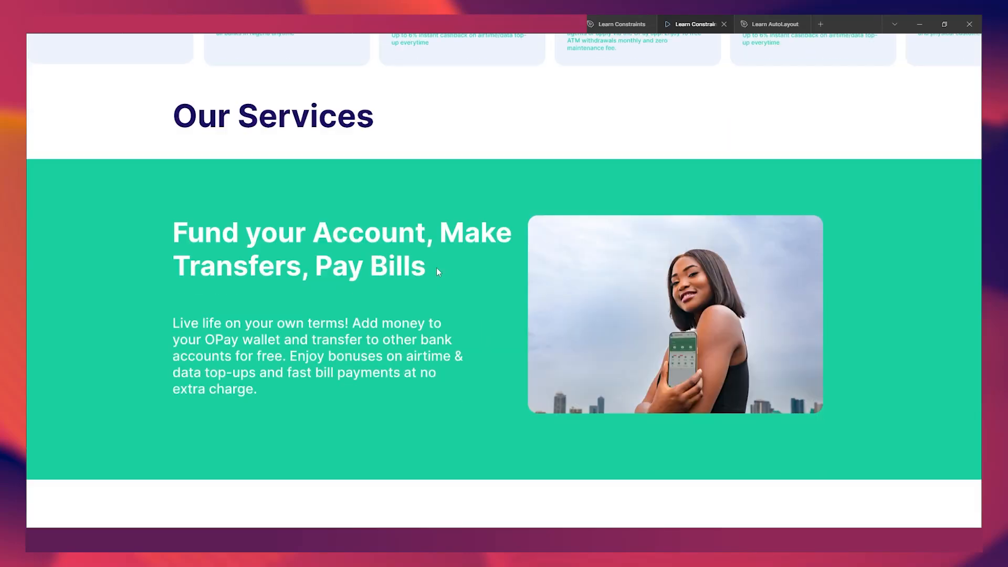
{"action": "scroll", "coordinate": [436, 267], "scroll_direction": "up", "scroll_amount": 2}
{"action": "left_click", "coordinate": [617, 24]}
Try to copy the OPay Debit Cards content from the full page design into Desktop - 1, and undo the attempt.
{"action": "scroll", "coordinate": [466, 215], "scroll_direction": "down", "scroll_amount": 5}
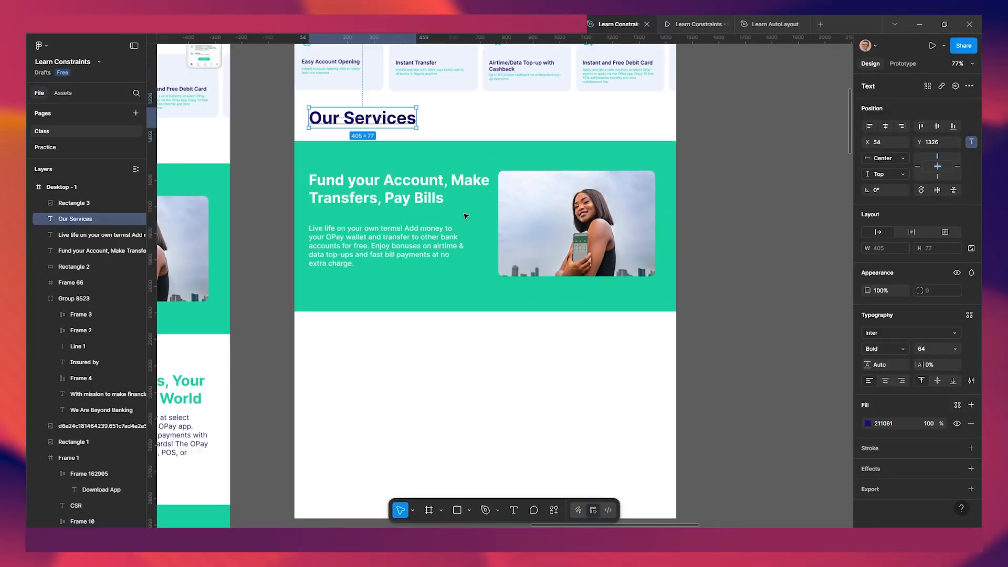
{"action": "scroll", "coordinate": [415, 261], "scroll_direction": "down", "scroll_amount": 2}
{"action": "scroll", "coordinate": [384, 238], "scroll_direction": "up", "scroll_amount": 2}
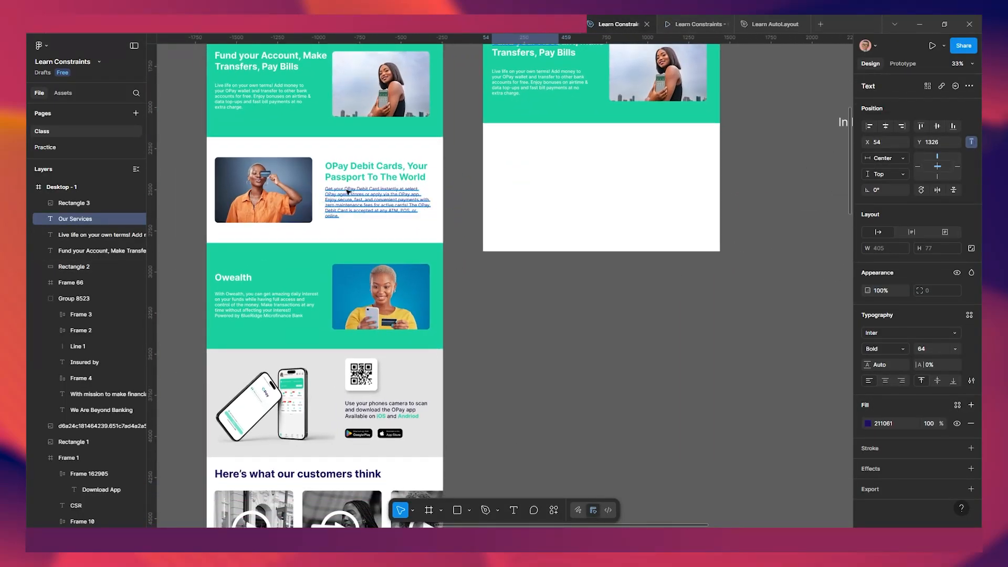
{"action": "left_click", "coordinate": [378, 202]}
{"action": "left_click", "coordinate": [387, 172], "text": "shift"}
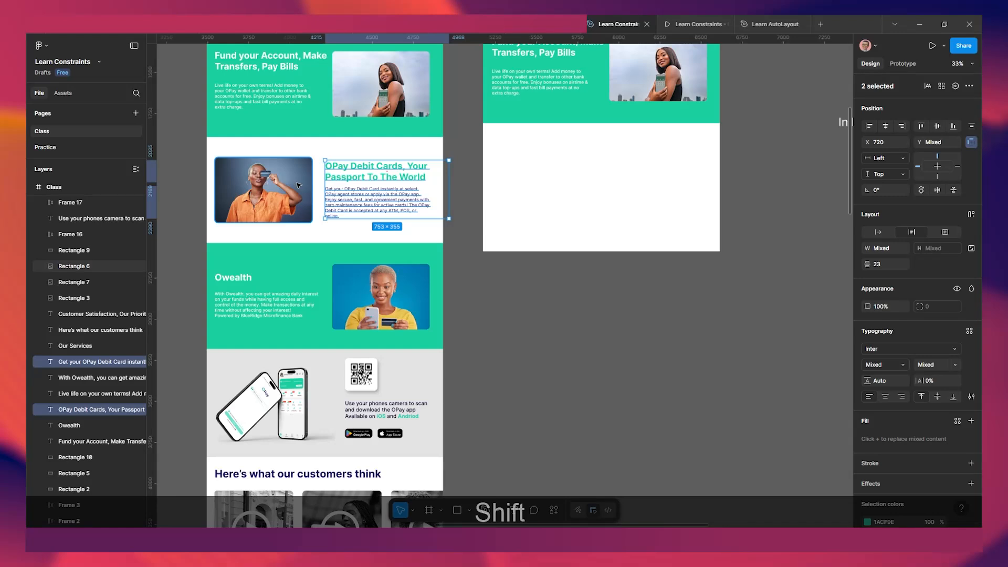
{"action": "left_click_drag", "start_coordinate": [292, 185], "coordinate": [630, 174]}
{"action": "key", "text": "ctrl+z"}
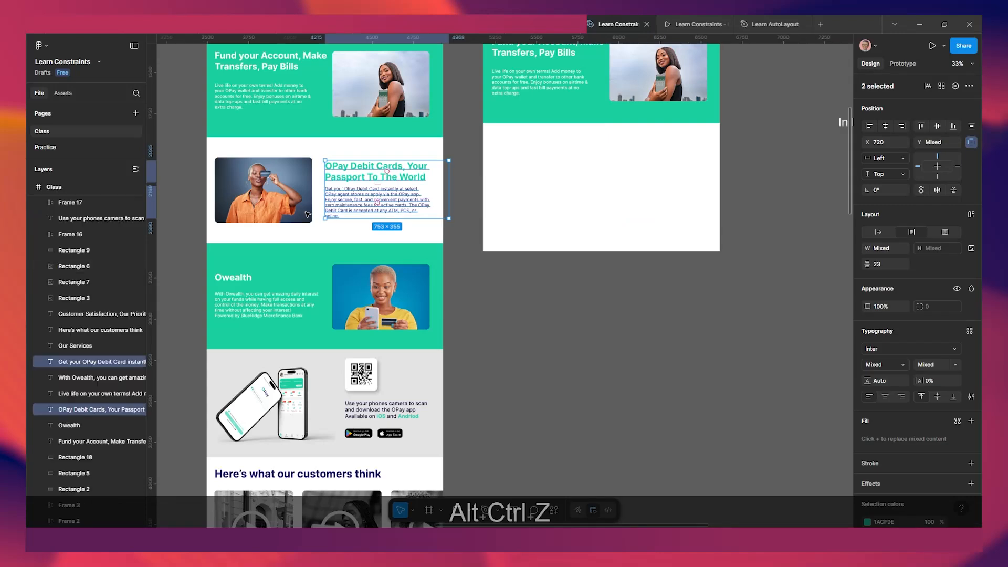
Copy the OPay Debit Cards photo, heading and paragraph from the full page design into the white area below Desktop - 1's green block.
{"action": "left_click", "coordinate": [264, 189]}
{"action": "left_click", "coordinate": [371, 195], "text": "shift"}
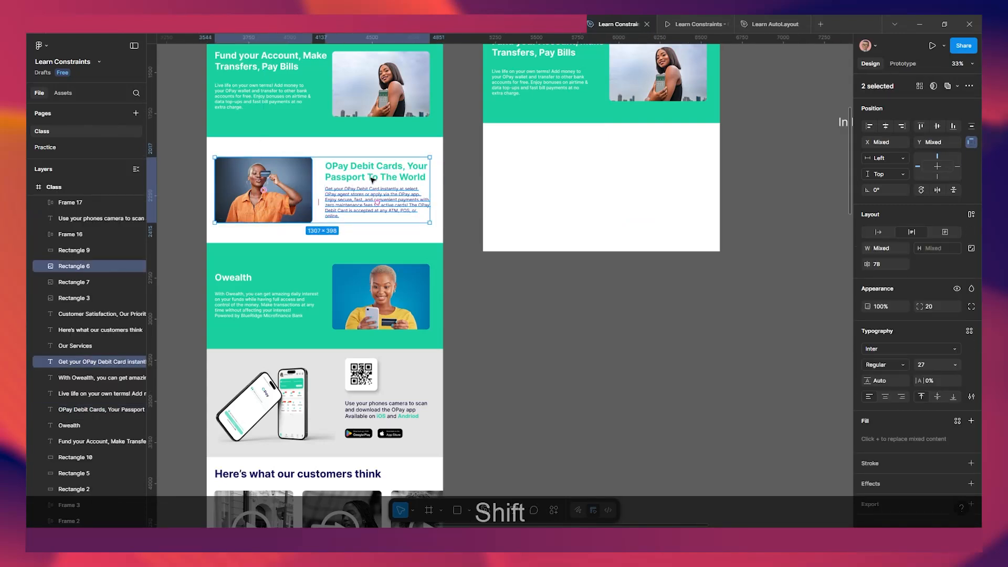
{"action": "left_click", "coordinate": [446, 232]}
{"action": "left_click", "coordinate": [404, 176]}
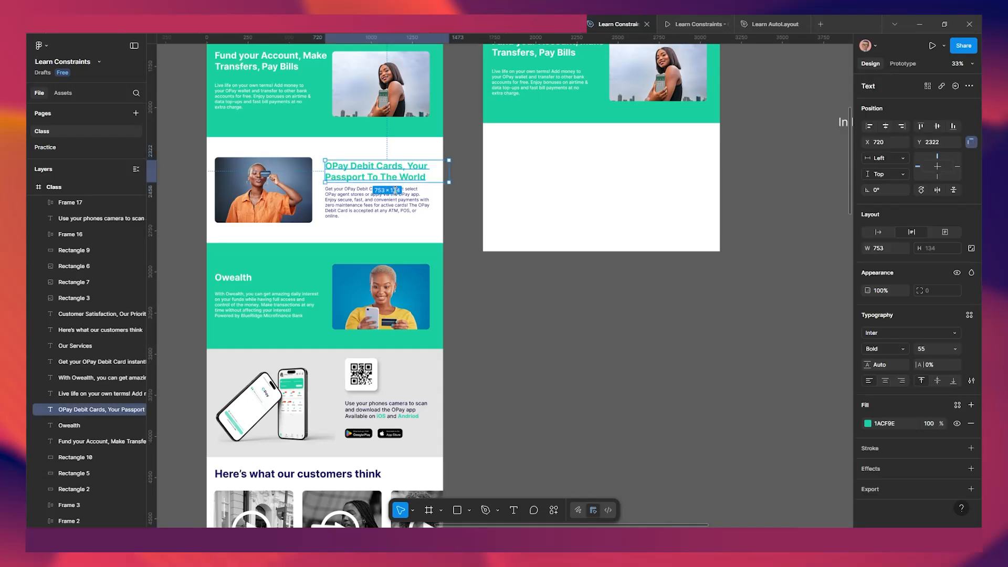
{"action": "left_click", "coordinate": [379, 205], "text": "shift"}
{"action": "left_click", "coordinate": [286, 188], "text": "shift"}
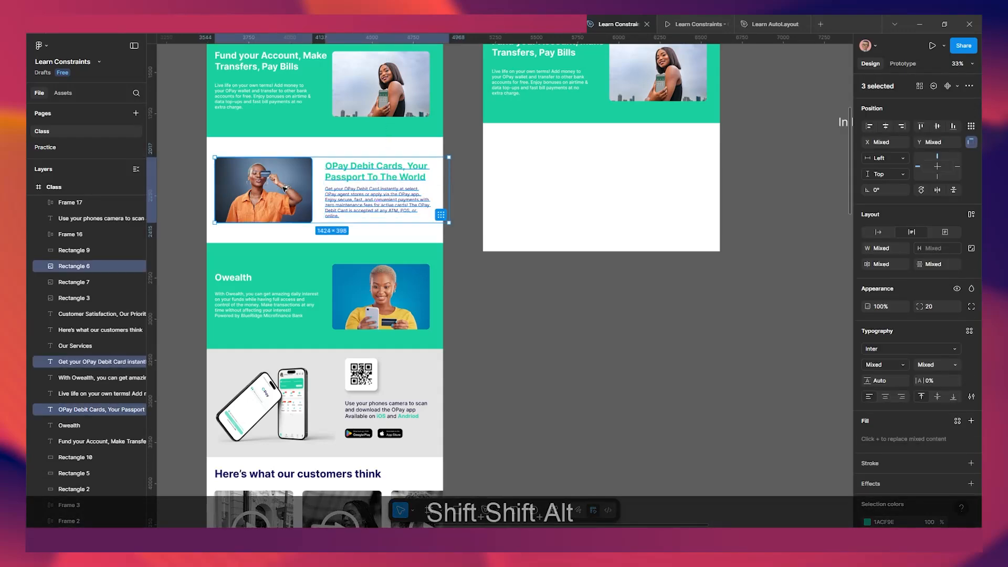
{"action": "left_click_drag", "start_coordinate": [286, 188], "coordinate": [579, 266]}
Shift the copied OPay Debit Cards photo and texts slightly left so the content fits within Desktop - 1.
{"action": "scroll", "coordinate": [606, 189], "scroll_direction": "up", "scroll_amount": 3}
{"action": "scroll", "coordinate": [579, 266], "scroll_direction": "up", "scroll_amount": 1}
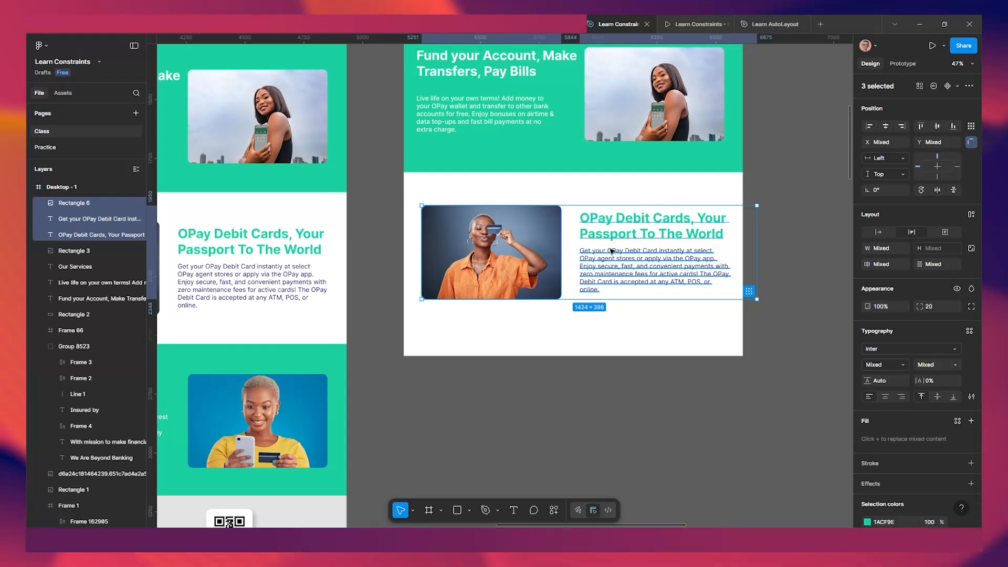
{"action": "left_click_drag", "start_coordinate": [613, 251], "coordinate": [603, 248]}
{"action": "scroll", "coordinate": [604, 249], "scroll_direction": "up", "scroll_amount": 1}
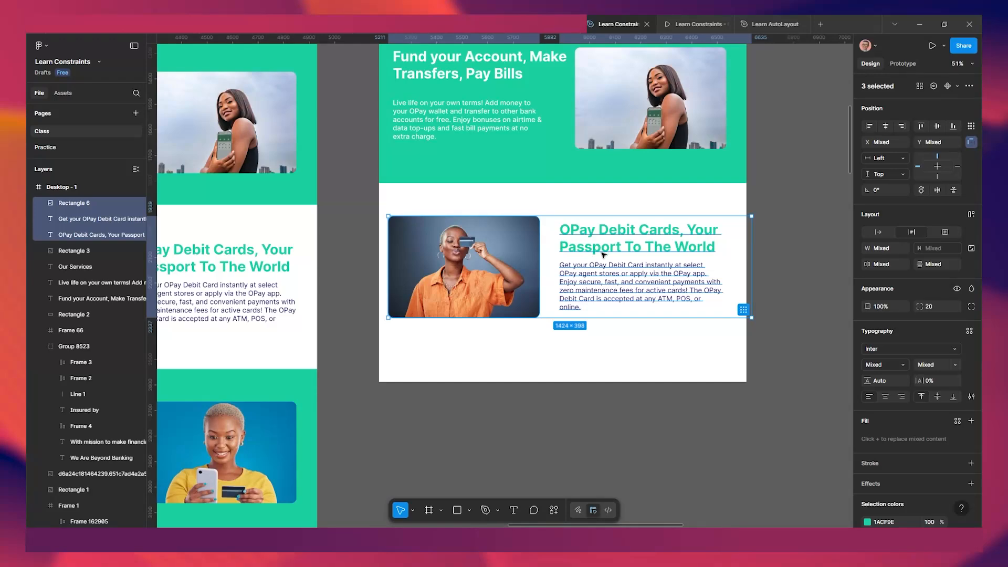
{"action": "mouse_move", "coordinate": [603, 254]}
{"action": "left_mouse_down"}
{"action": "mouse_move", "coordinate": [580, 257]}
{"action": "mouse_move", "coordinate": [592, 259]}
{"action": "left_mouse_up"}
{"action": "left_click", "coordinate": [773, 252]}
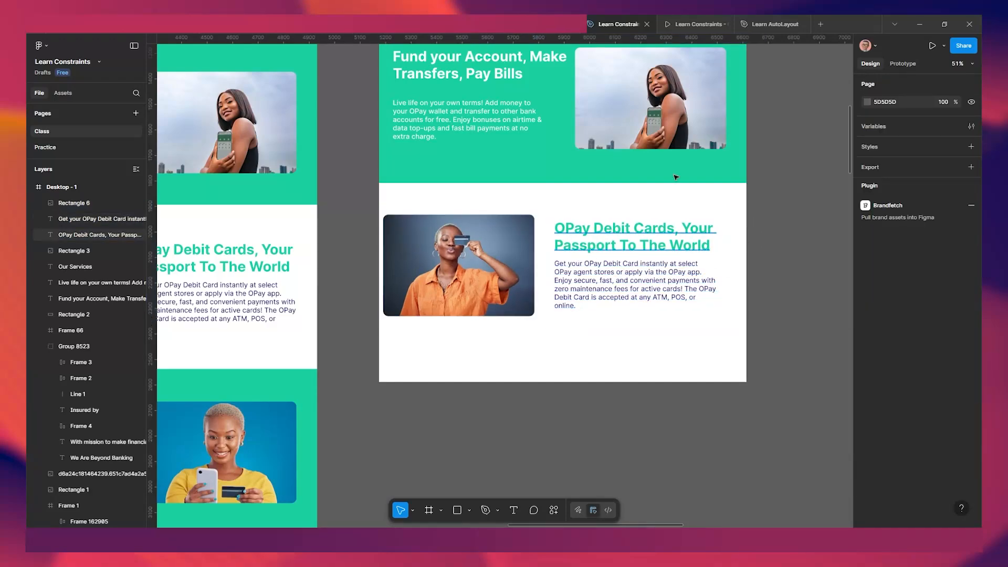
Examine the position of the OPay Debit Cards section in the prototype preview, and return to the design file.
{"action": "left_click", "coordinate": [690, 24]}
{"action": "scroll", "coordinate": [623, 223], "scroll_direction": "down", "scroll_amount": 4}
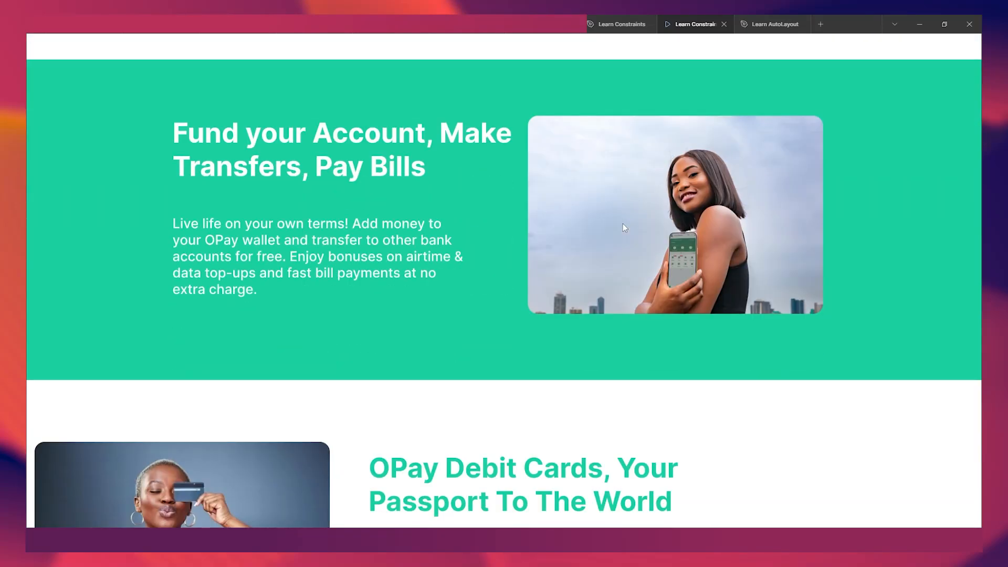
{"action": "scroll", "coordinate": [622, 223], "scroll_direction": "up", "scroll_amount": 3}
{"action": "scroll", "coordinate": [622, 223], "scroll_direction": "down", "scroll_amount": 5}
{"action": "scroll", "coordinate": [622, 223], "scroll_direction": "down", "scroll_amount": 3}
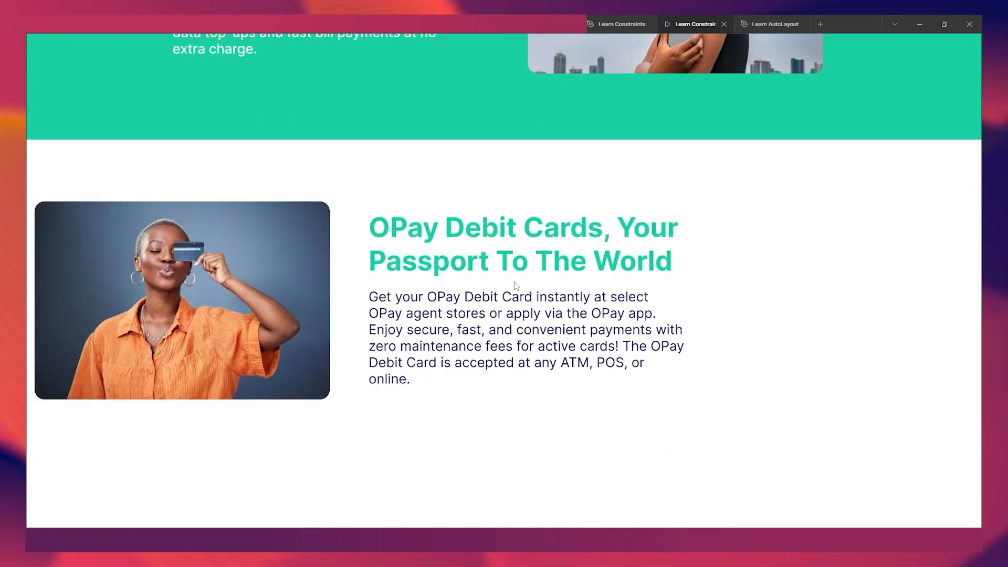
{"action": "left_click", "coordinate": [617, 21]}
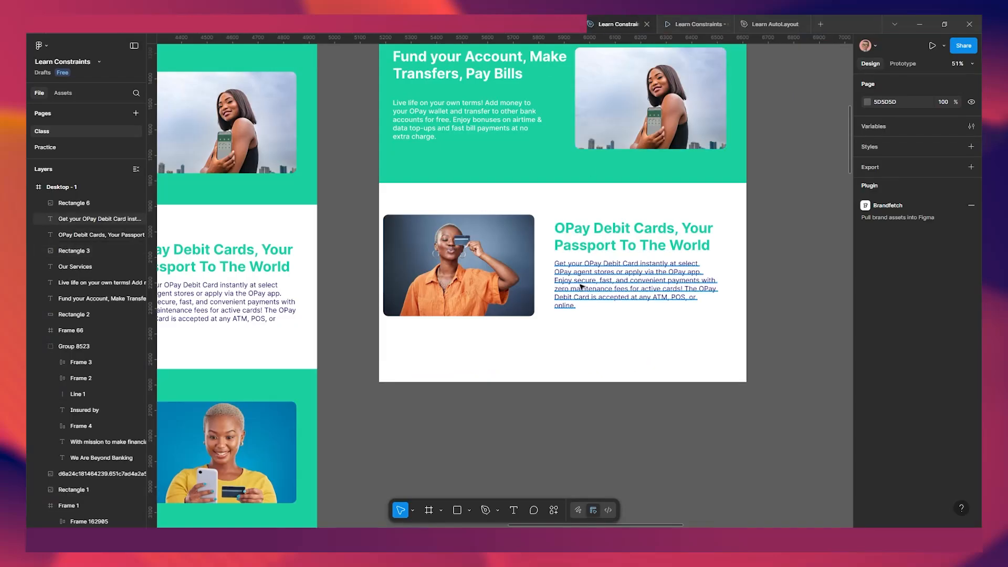
Set the horizontal constraint of the OPay Debit Cards photo, heading and paragraph to Center.
{"action": "scroll", "coordinate": [580, 286], "scroll_direction": "up", "scroll_amount": 1}
{"action": "left_click", "coordinate": [602, 273]}
{"action": "left_click", "coordinate": [601, 238], "text": "shift"}
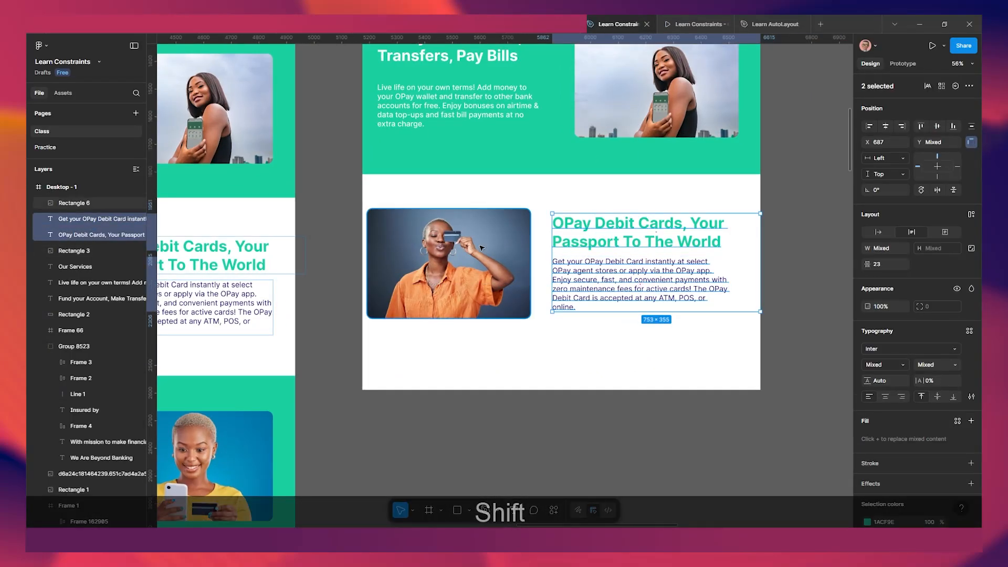
{"action": "left_click", "coordinate": [509, 241]}
{"action": "left_click", "coordinate": [571, 314]}
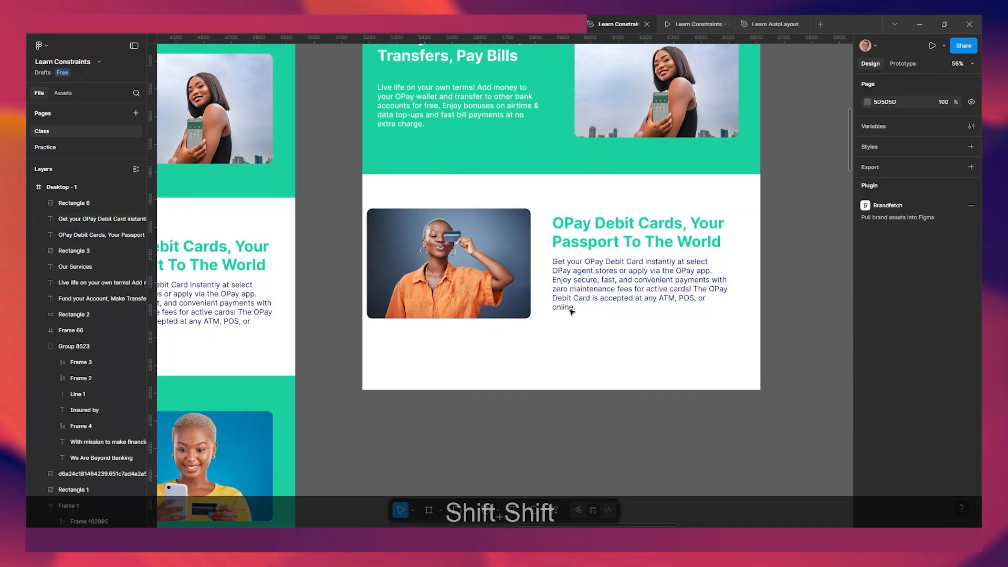
{"action": "left_click_drag", "start_coordinate": [606, 327], "coordinate": [469, 230]}
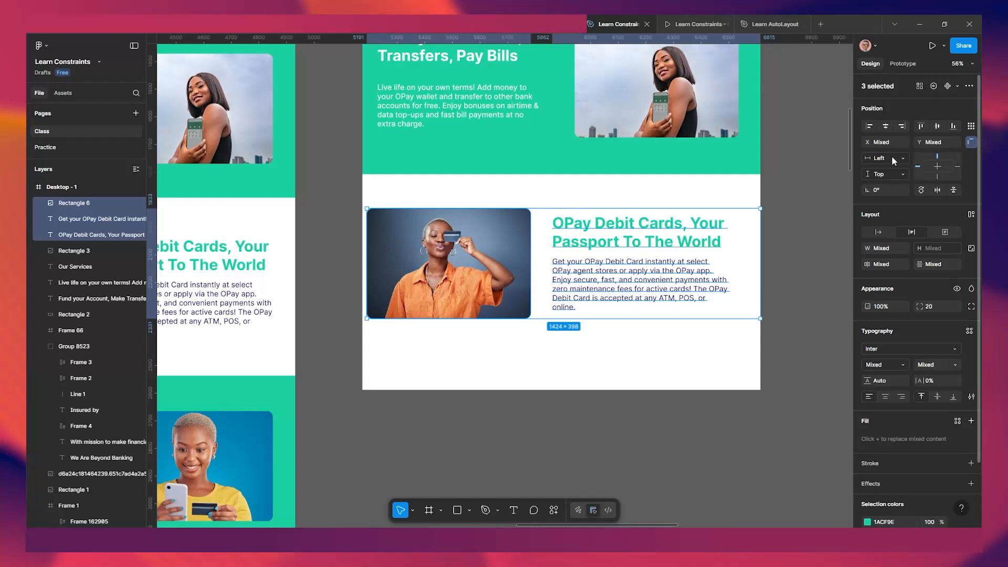
{"action": "left_click", "coordinate": [887, 158]}
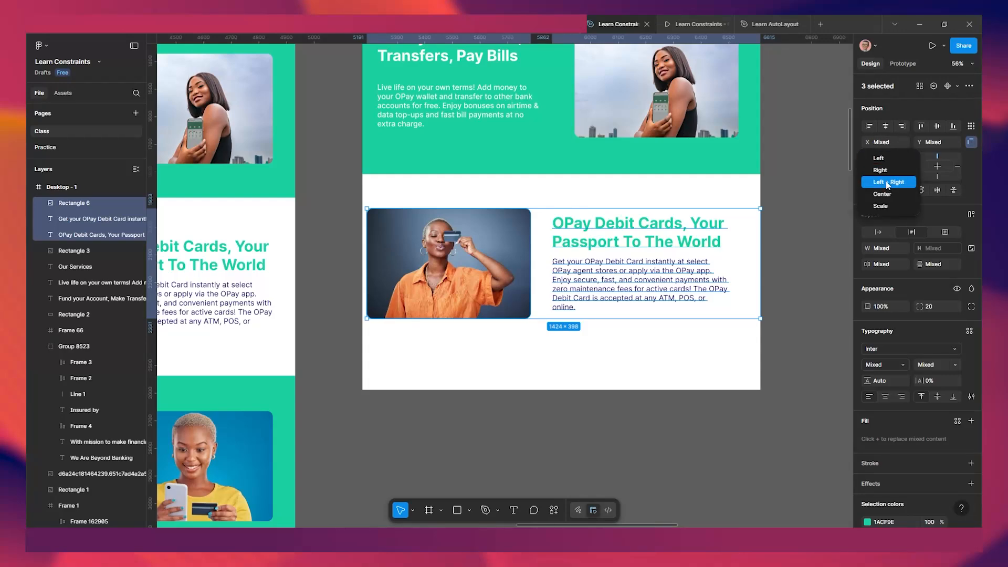
{"action": "left_click", "coordinate": [888, 182]}
Check the centering of the OPay Debit Cards content in the prototype preview, and return to the design file.
{"action": "left_click", "coordinate": [693, 24]}
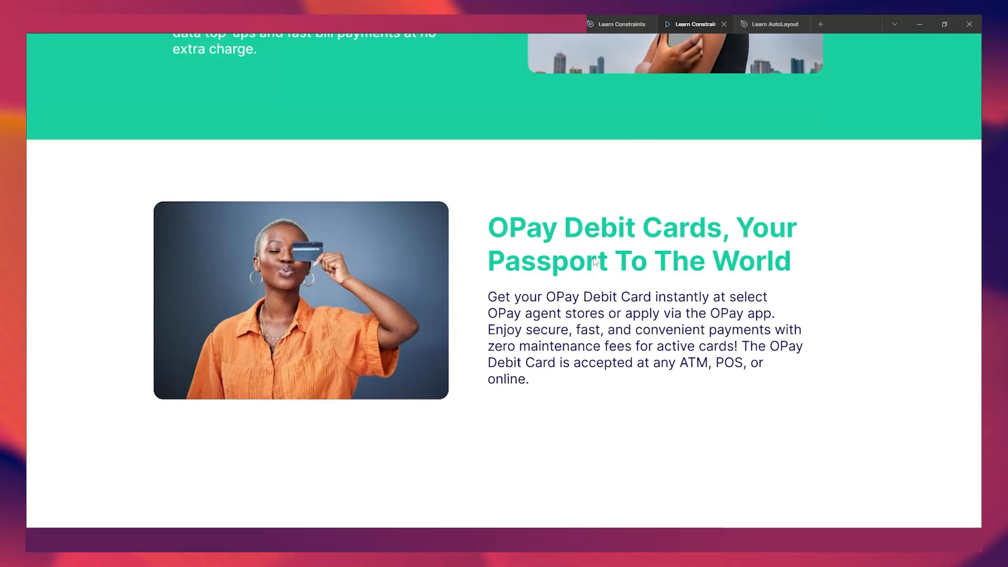
{"action": "scroll", "coordinate": [593, 256], "scroll_direction": "up", "scroll_amount": 3}
{"action": "scroll", "coordinate": [593, 256], "scroll_direction": "down", "scroll_amount": 3}
{"action": "scroll", "coordinate": [607, 259], "scroll_direction": "up", "scroll_amount": 4}
{"action": "left_click", "coordinate": [622, 26]}
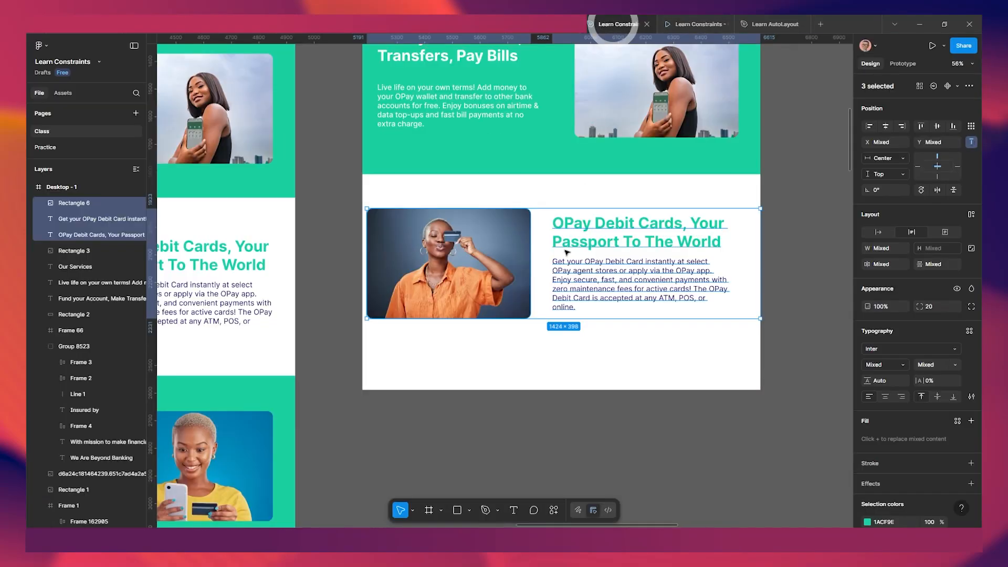
Extend Desktop - 1 downward to a height of about 3547 to make room below the OPay Debit Cards section.
{"action": "scroll", "coordinate": [532, 311], "scroll_direction": "down", "scroll_amount": 3}
{"action": "left_click_drag", "start_coordinate": [531, 316], "coordinate": [545, 206]}
{"action": "scroll", "coordinate": [546, 208], "scroll_direction": "up", "scroll_amount": 1}
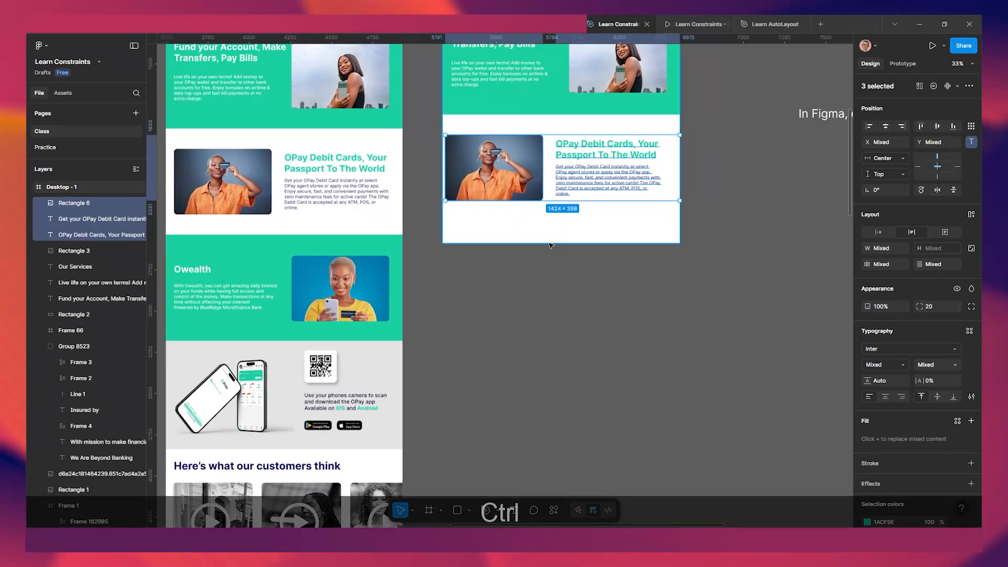
{"action": "left_click", "coordinate": [560, 241]}
{"action": "left_click_drag", "start_coordinate": [560, 240], "coordinate": [558, 338]}
{"action": "scroll", "coordinate": [577, 315], "scroll_direction": "down", "scroll_amount": 1}
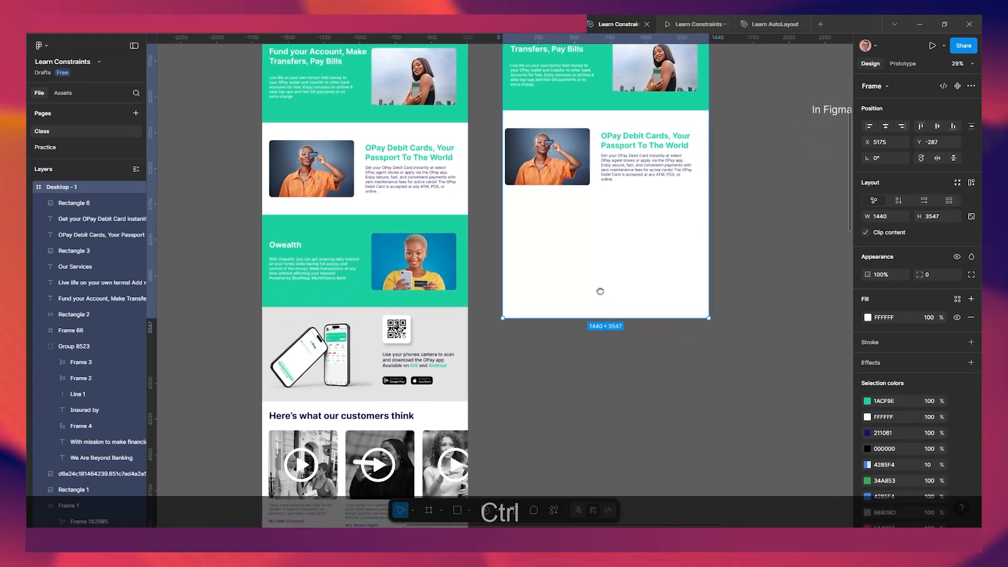
Copy the Owealth photo, paragraph, heading and green background from the Class design into Desktop - 1, directly below the OPay Debit Cards section.
{"action": "left_click", "coordinate": [436, 257]}
{"action": "left_click", "coordinate": [340, 238], "text": "shift"}
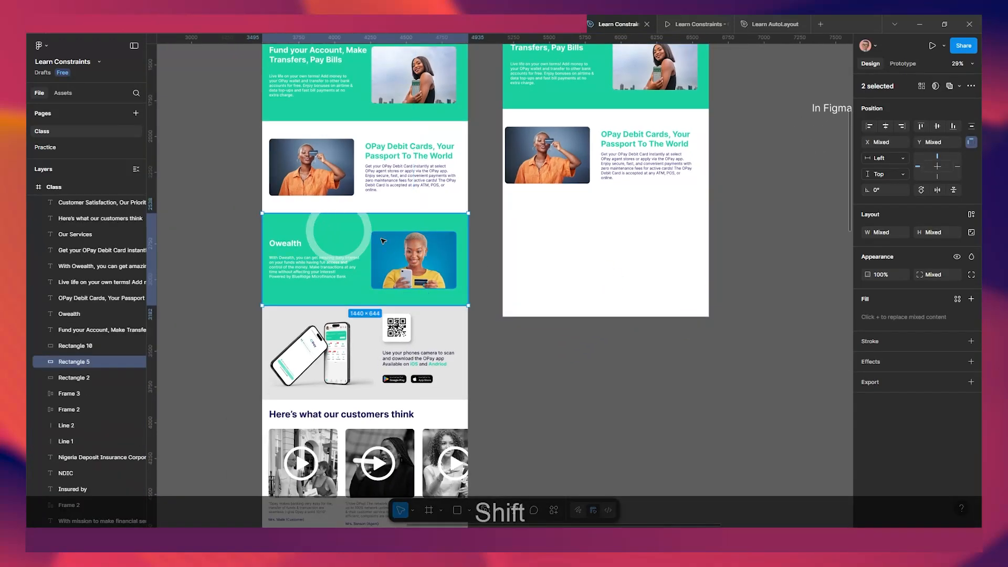
{"action": "left_click", "coordinate": [318, 270], "text": "shift"}
{"action": "left_click", "coordinate": [289, 243], "text": "shift"}
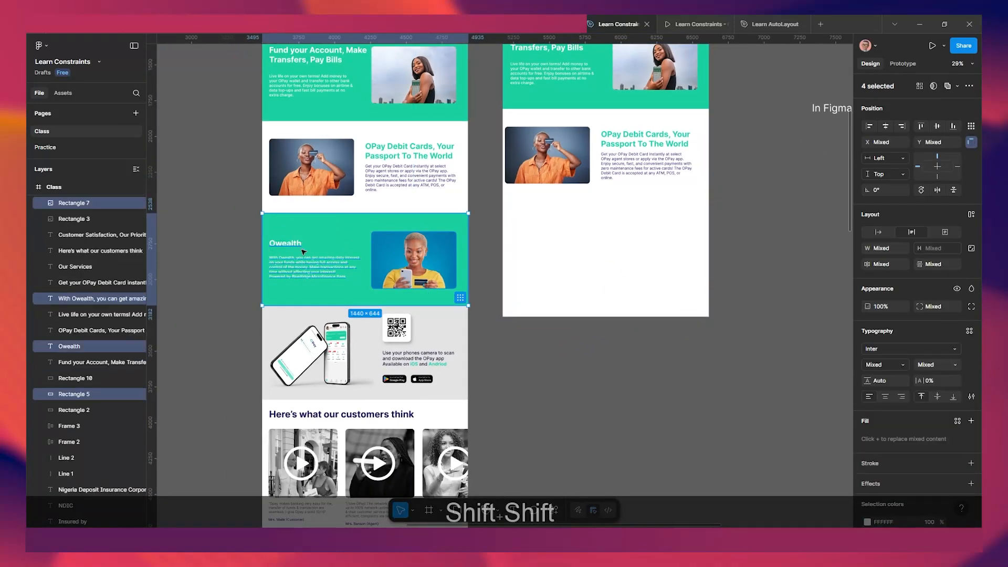
{"action": "left_click_drag", "start_coordinate": [329, 245], "coordinate": [580, 217]}
{"action": "scroll", "coordinate": [586, 224], "scroll_direction": "up", "scroll_amount": 1}
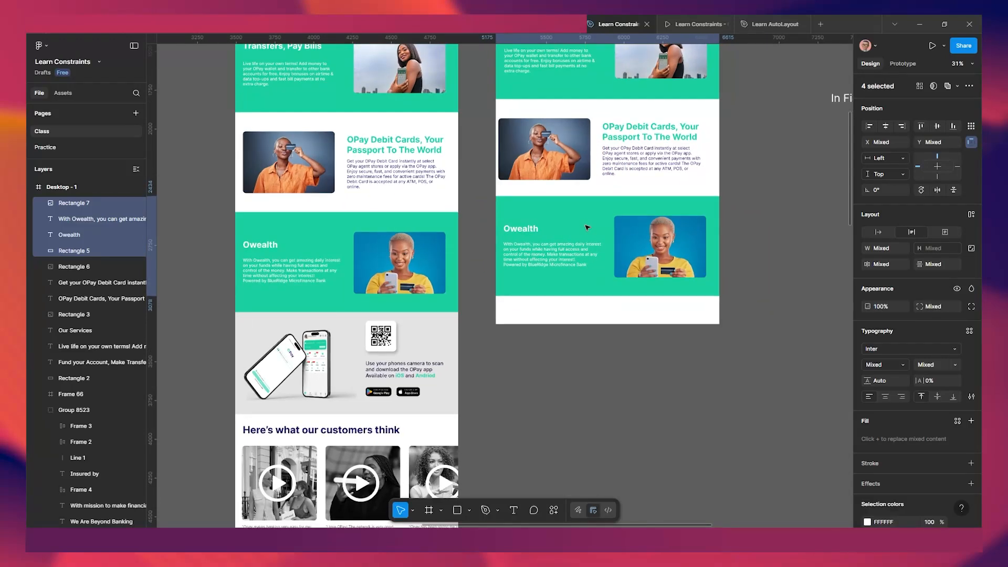
Set the horizontal constraint of the copied Owealth section's green background rectangle to Left + Right.
{"action": "left_click", "coordinate": [773, 212]}
{"action": "left_click", "coordinate": [620, 214]}
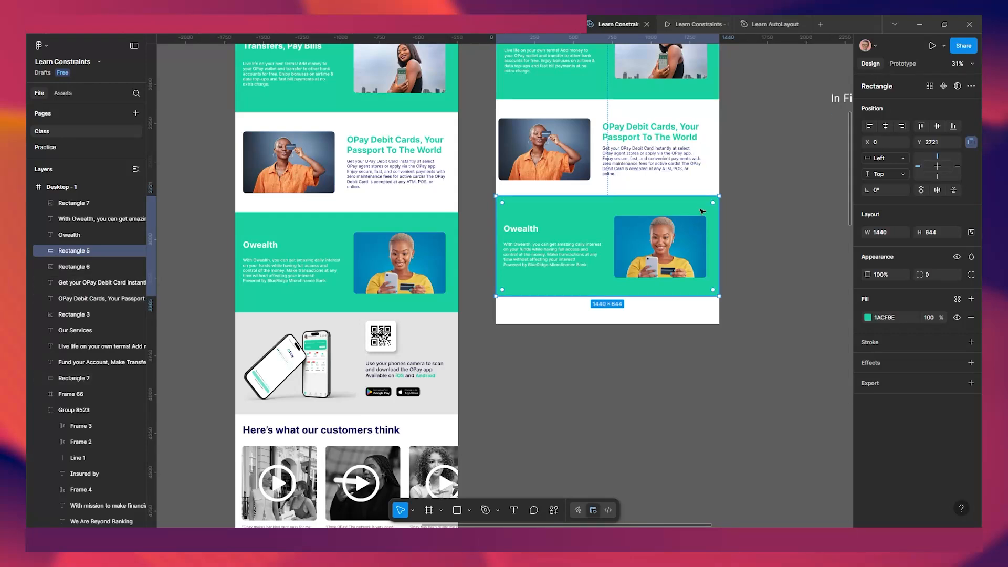
{"action": "scroll", "coordinate": [708, 246], "scroll_direction": "up", "scroll_amount": 1}
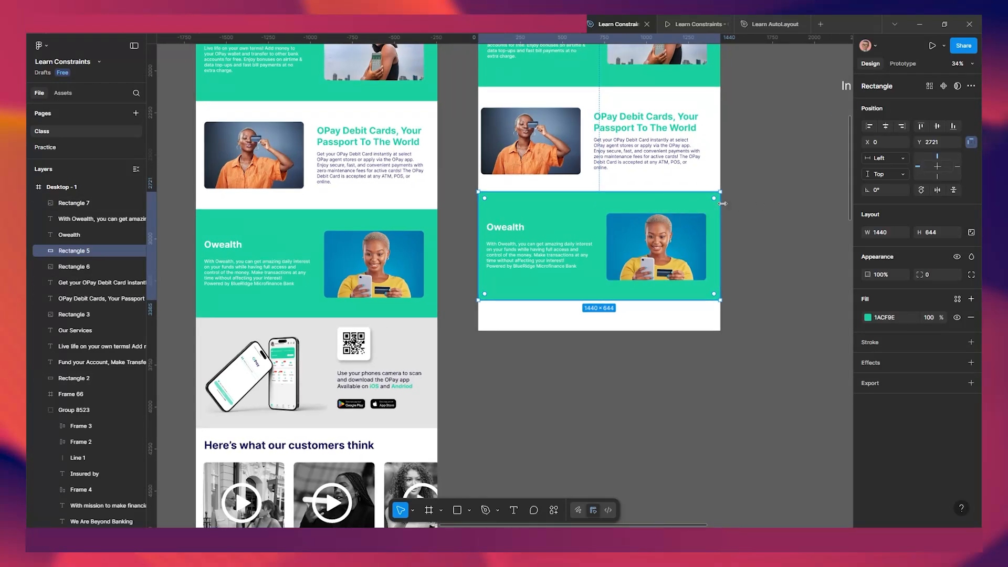
{"action": "left_click", "coordinate": [883, 160]}
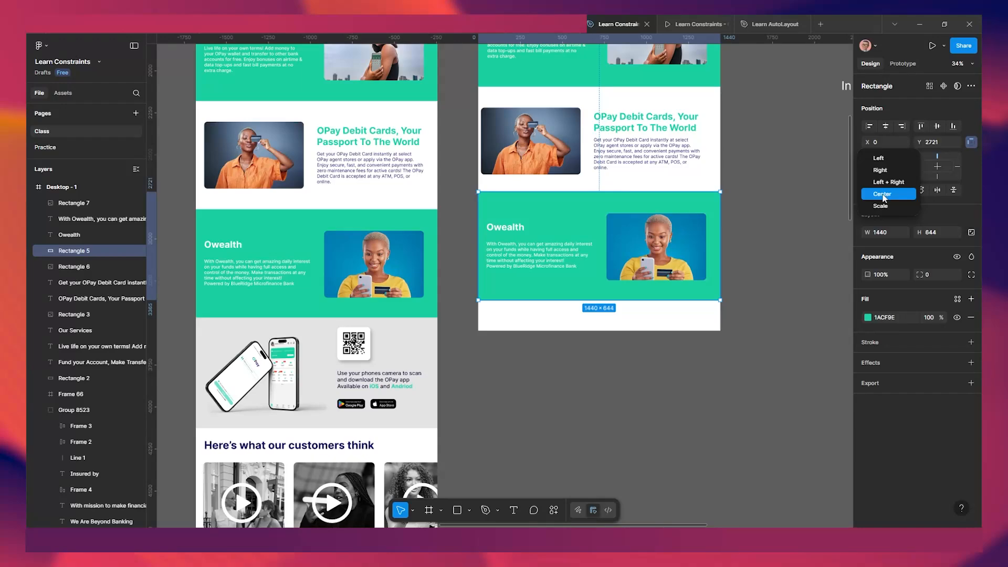
{"action": "left_click", "coordinate": [888, 182]}
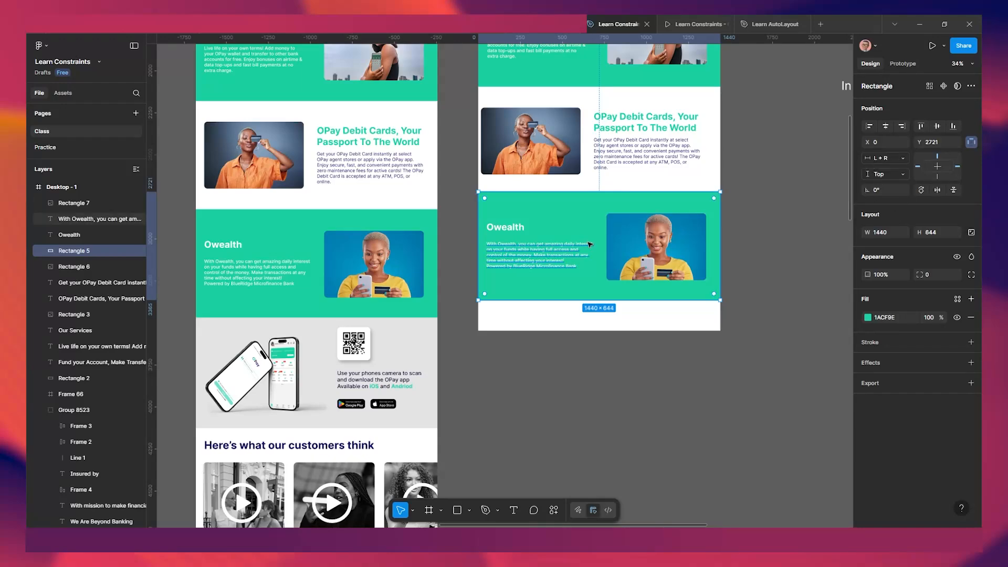
{"action": "left_click_drag", "start_coordinate": [599, 213], "coordinate": [591, 213]}
{"action": "key", "text": "ctrl+z"}
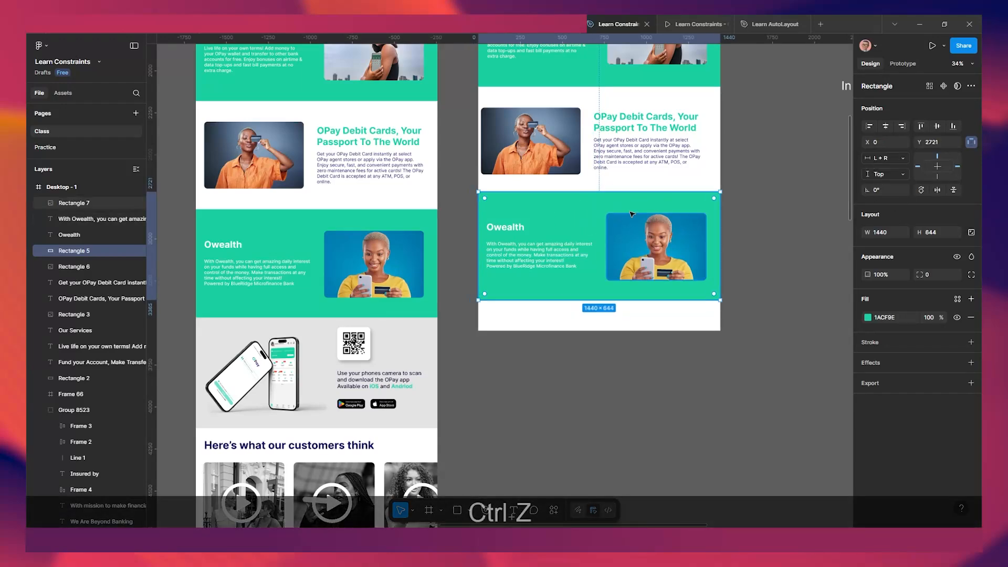
Align the top edge of the Owealth heading in Desktop - 1 with the top of the Owealth photo.
{"action": "scroll", "coordinate": [558, 251], "scroll_direction": "up", "scroll_amount": 2}
{"action": "left_click", "coordinate": [536, 258]}
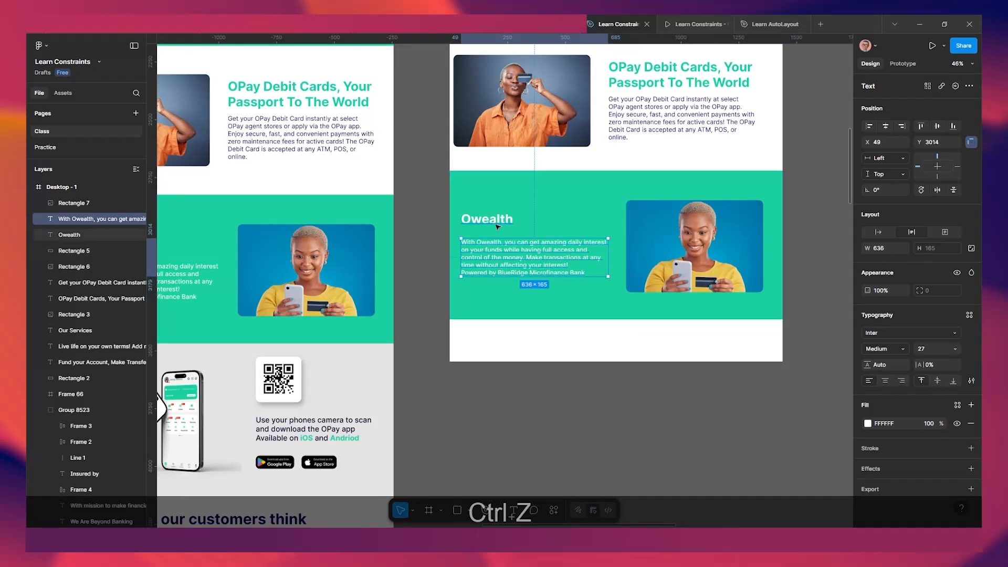
{"action": "left_click", "coordinate": [495, 221], "text": "shift"}
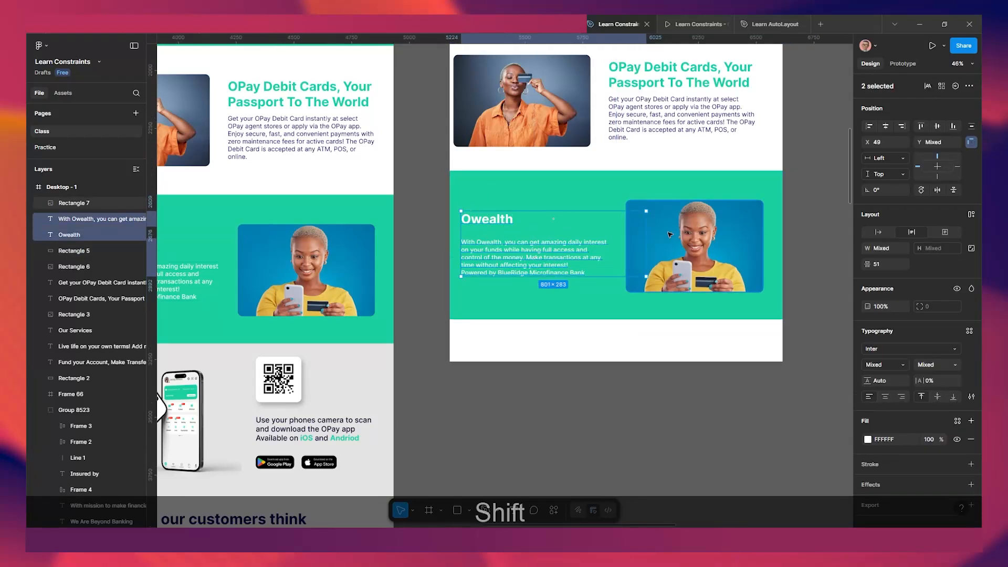
{"action": "left_click", "coordinate": [670, 234]}
{"action": "left_click", "coordinate": [475, 218], "text": "shift"}
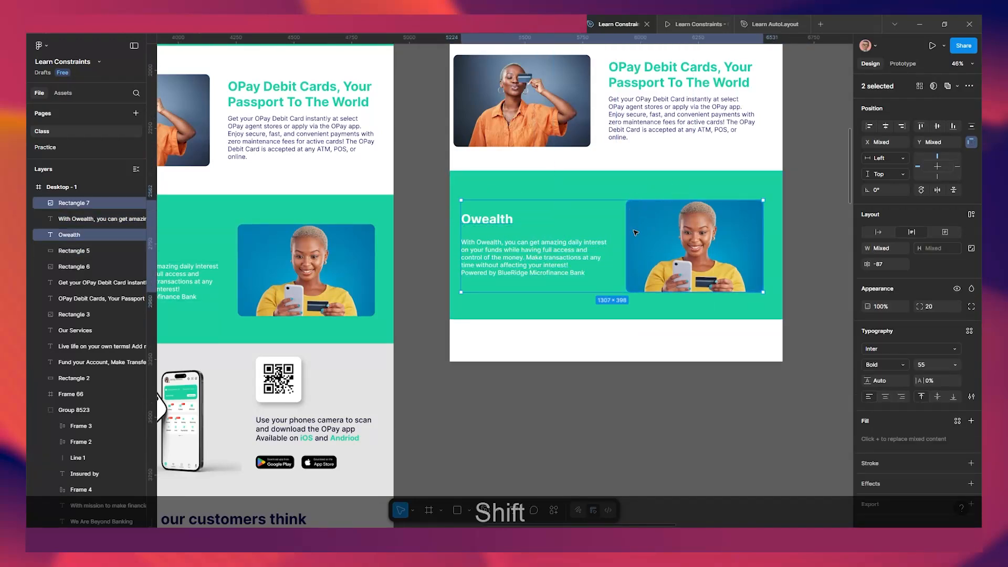
{"action": "left_click", "coordinate": [920, 127]}
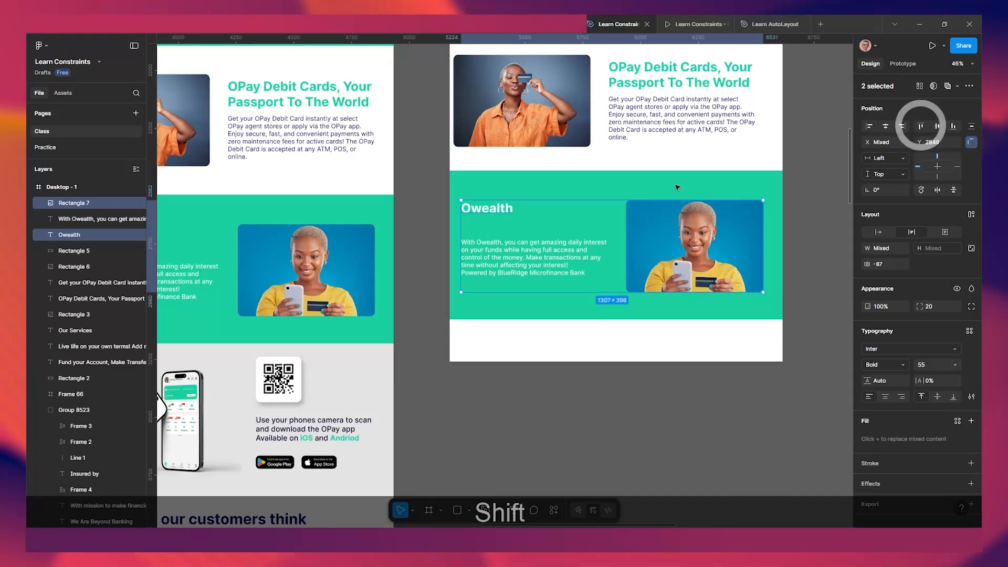
Move the Owealth paragraph in Desktop - 1 up 40 px, closer to its heading.
{"action": "left_click", "coordinate": [508, 260]}
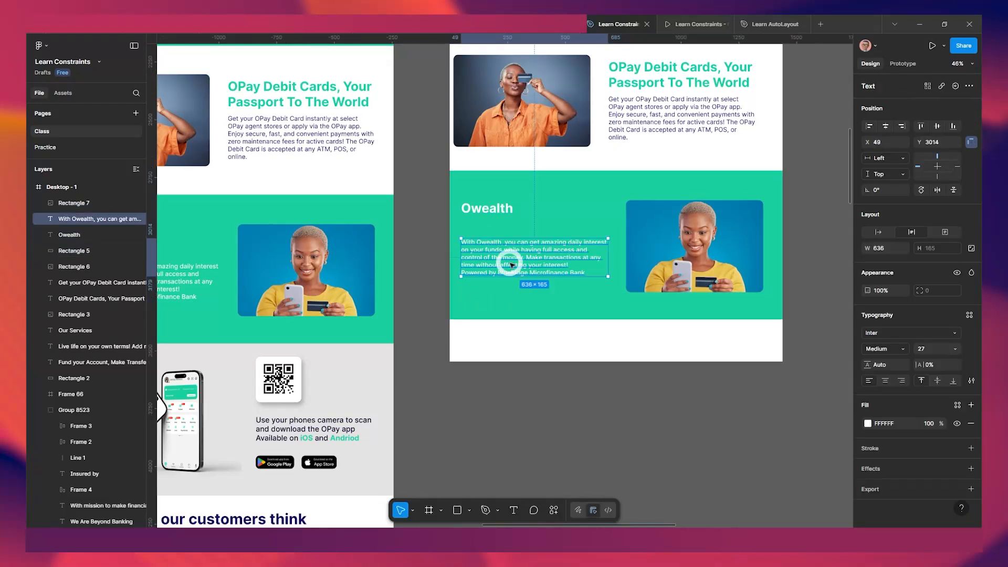
{"action": "key", "text": "shift+Up"}
{"action": "key", "text": "shift+Up"}
{"action": "key", "text": "shift+Up"}
{"action": "key", "text": "shift+Up"}
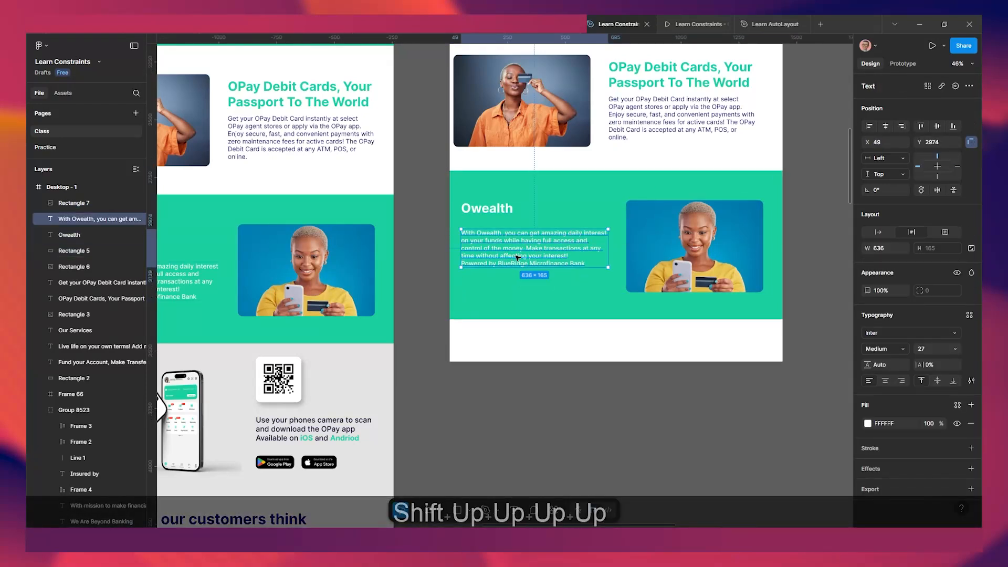
Set the horizontal constraint of the Owealth heading, paragraph and photo to Center.
{"action": "left_click", "coordinate": [487, 209], "text": "shift"}
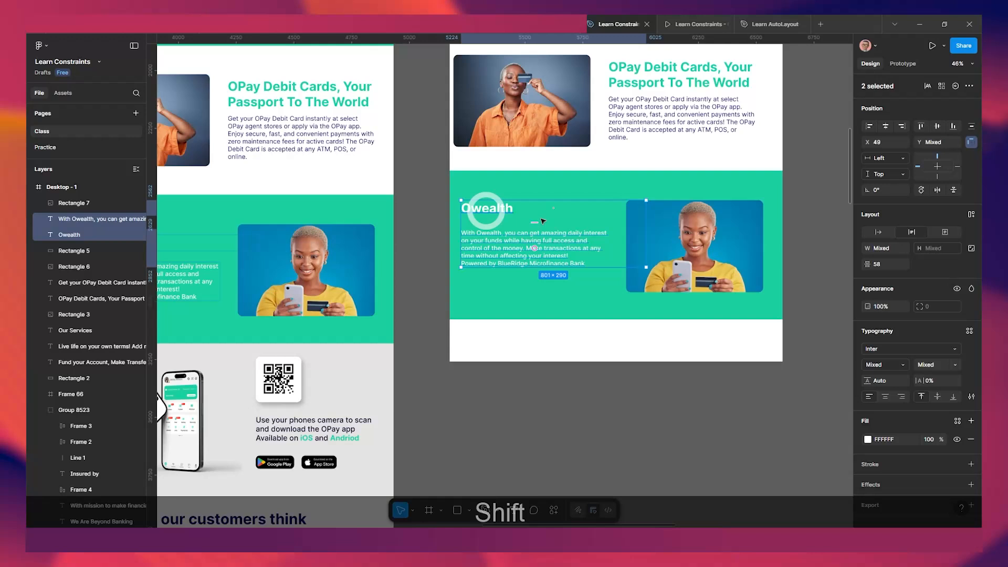
{"action": "left_click", "coordinate": [682, 223], "text": "shift"}
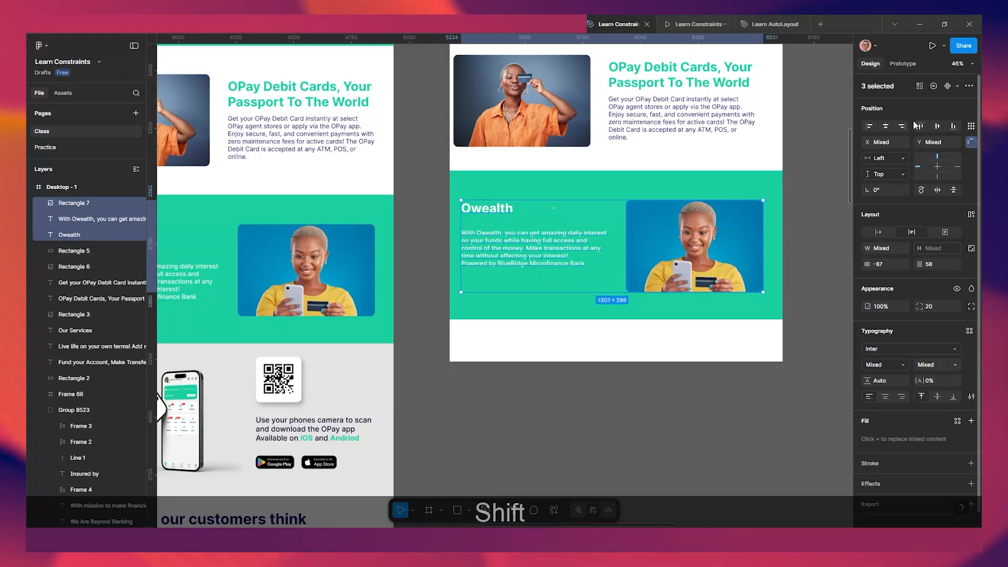
{"action": "left_click", "coordinate": [888, 158]}
{"action": "left_click", "coordinate": [878, 192]}
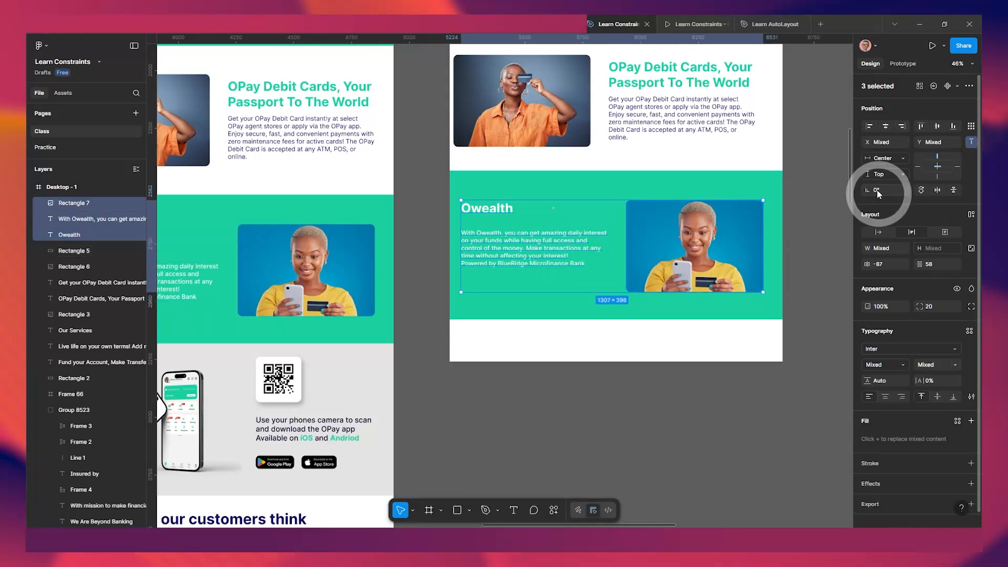
Check the background width and content centering of the Owealth section in the prototype preview, and return to the design file.
{"action": "key", "text": "ctrl+alt+Return"}
{"action": "scroll", "coordinate": [550, 245], "scroll_direction": "down", "scroll_amount": 5}
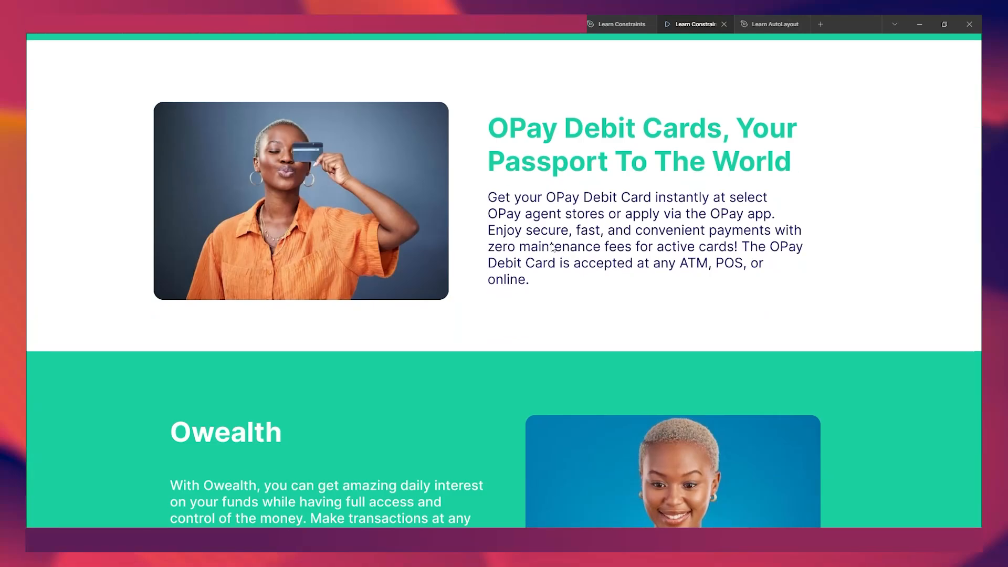
{"action": "scroll", "coordinate": [553, 248], "scroll_direction": "down", "scroll_amount": 5}
{"action": "scroll", "coordinate": [553, 247], "scroll_direction": "up", "scroll_amount": 4}
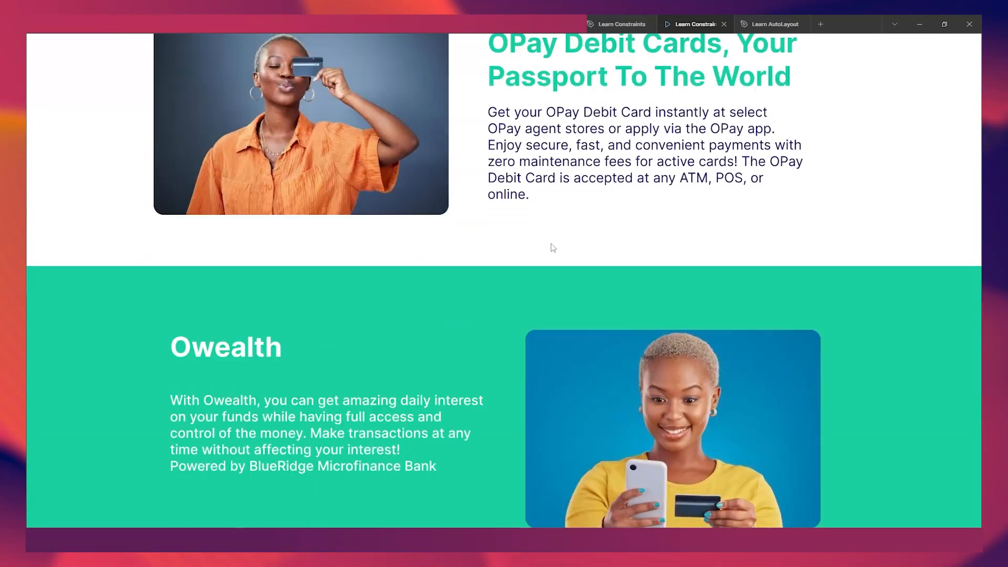
{"action": "left_click", "coordinate": [616, 25]}
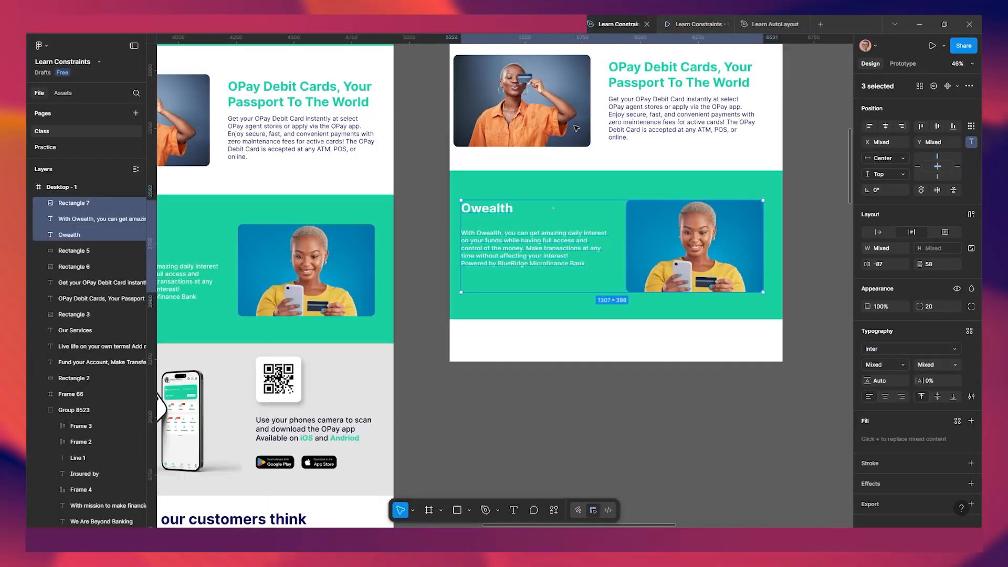
Extend Desktop - 1 downward to a height of about 4694 to make room below the Owealth section.
{"action": "scroll", "coordinate": [541, 237], "scroll_direction": "down", "scroll_amount": 3}
{"action": "left_click", "coordinate": [550, 252], "text": "ctrl"}
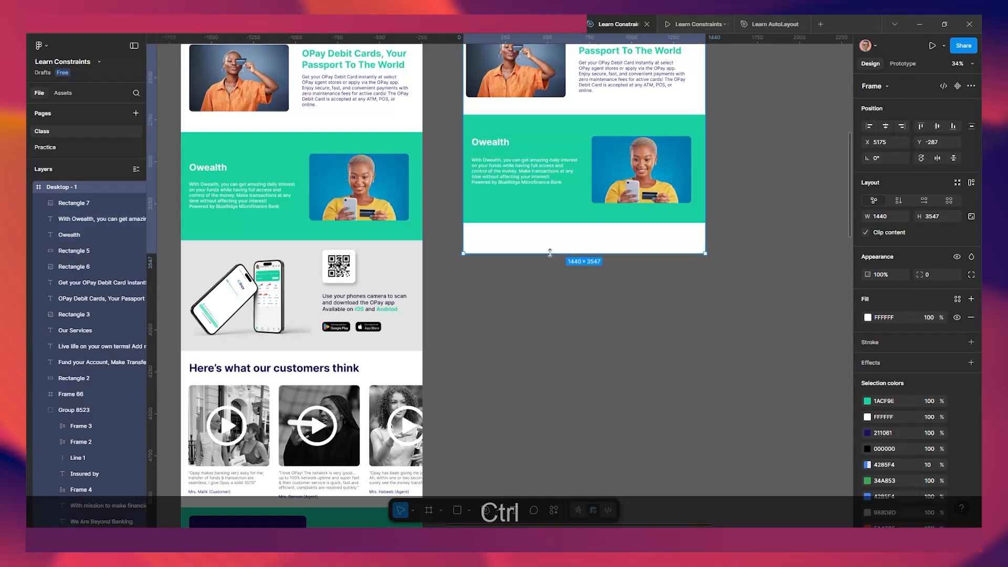
{"action": "left_click_drag", "start_coordinate": [548, 250], "coordinate": [536, 447]}
{"action": "scroll", "coordinate": [536, 448], "scroll_direction": "down", "scroll_amount": 1}
{"action": "left_click_drag", "start_coordinate": [557, 413], "coordinate": [571, 391]}
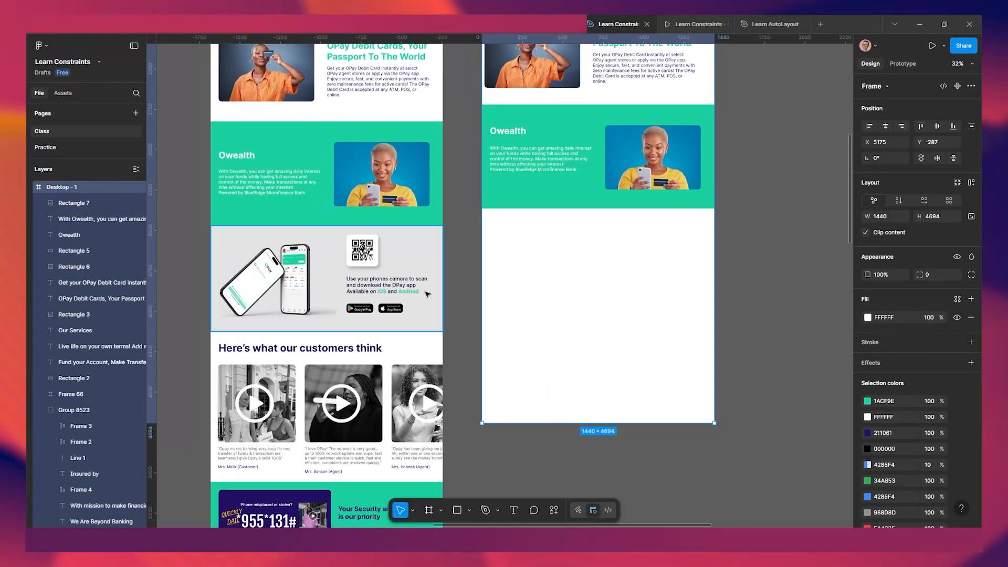
Copy the app download section's QR code, text, store badges, phone mockup and grey background into Desktop - 1, directly below the Owealth section.
{"action": "scroll", "coordinate": [358, 251], "scroll_direction": "up", "scroll_amount": 2}
{"action": "left_click", "coordinate": [362, 251]}
{"action": "left_click", "coordinate": [385, 283], "text": "shift"}
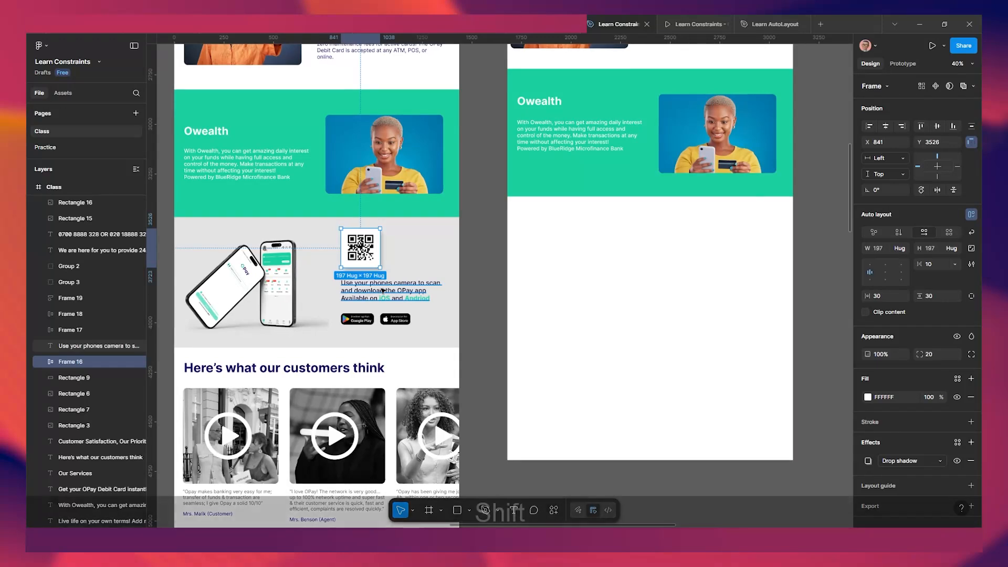
{"action": "left_click", "coordinate": [364, 307], "text": "shift"}
{"action": "left_click", "coordinate": [397, 319], "text": "shift"}
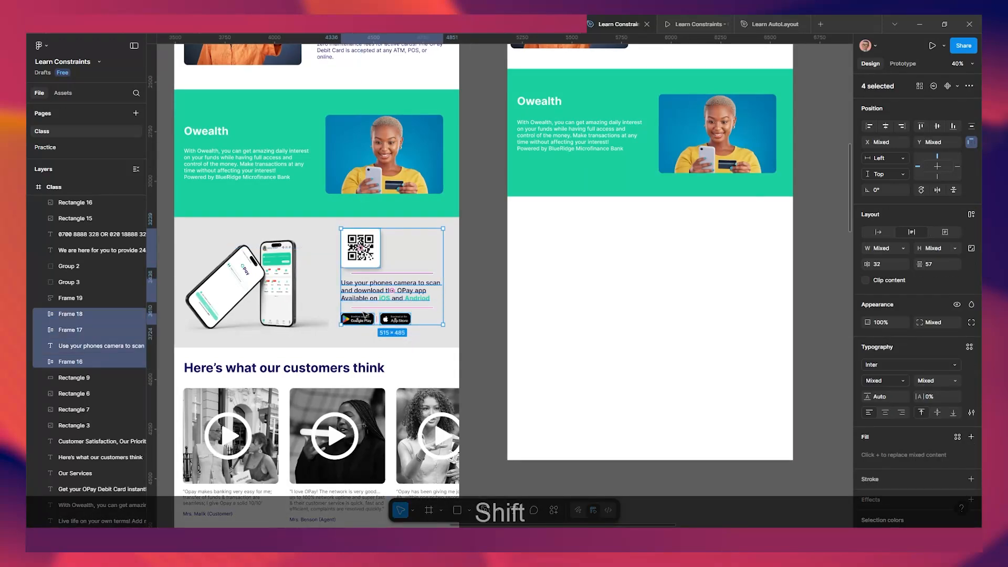
{"action": "left_click", "coordinate": [294, 293], "text": "shift"}
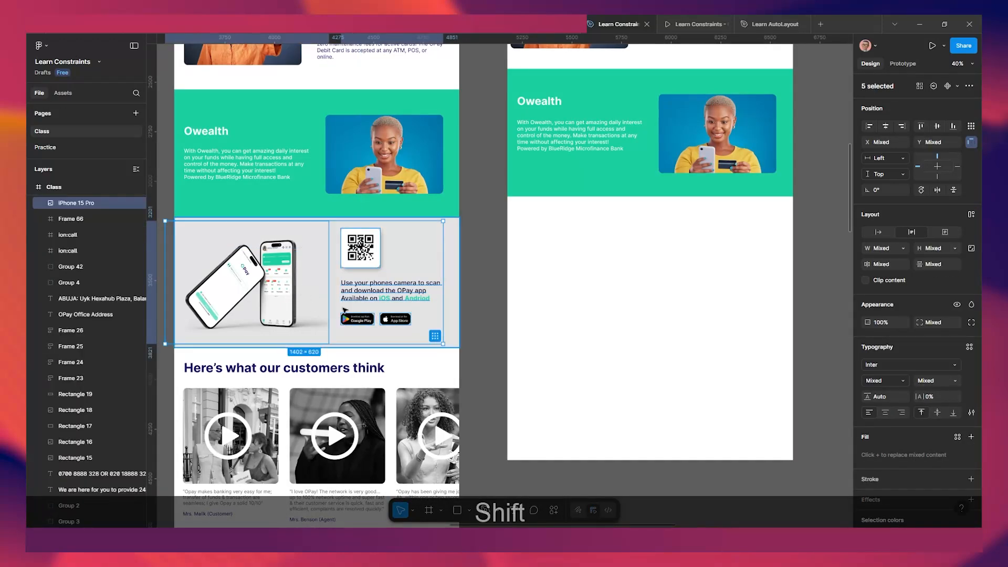
{"action": "left_click", "coordinate": [453, 239], "text": "shift"}
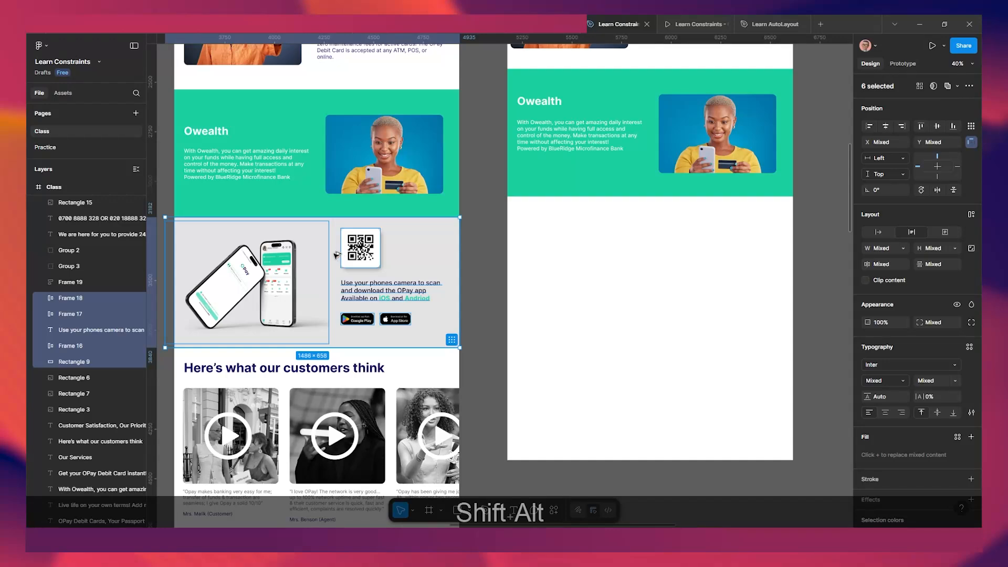
{"action": "left_click_drag", "start_coordinate": [339, 256], "coordinate": [673, 238]}
{"action": "scroll", "coordinate": [695, 355], "scroll_direction": "up", "scroll_amount": 2}
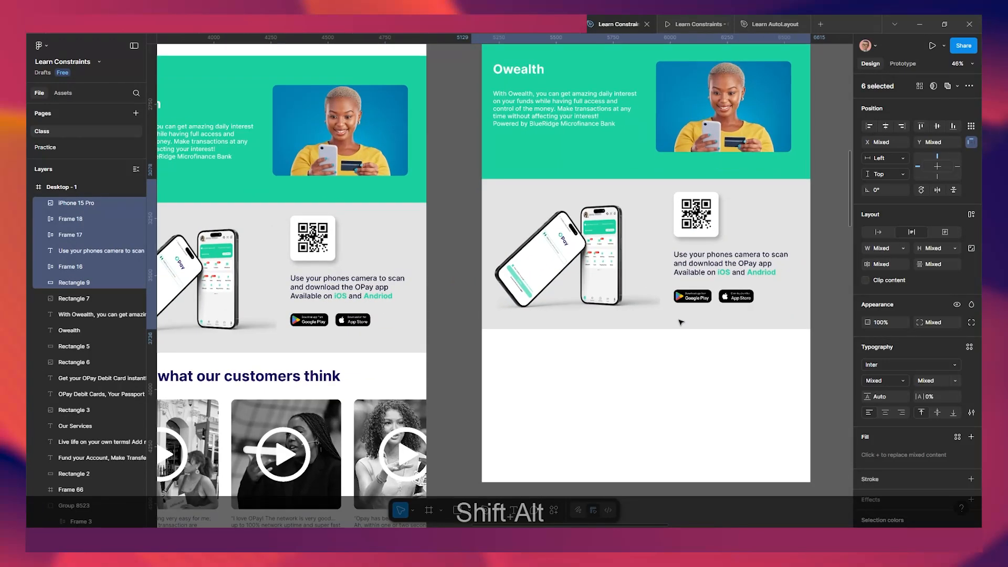
Set the horizontal constraint of the app download section's grey background rectangle to Left + Right.
{"action": "left_click", "coordinate": [681, 356]}
{"action": "left_click", "coordinate": [742, 314]}
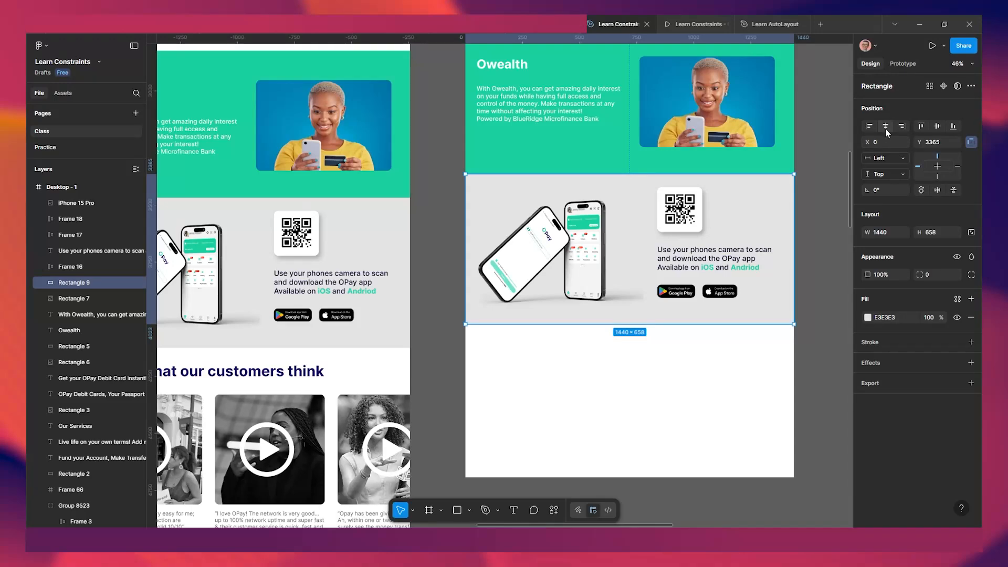
{"action": "scroll", "coordinate": [807, 245], "scroll_direction": "down", "scroll_amount": 1}
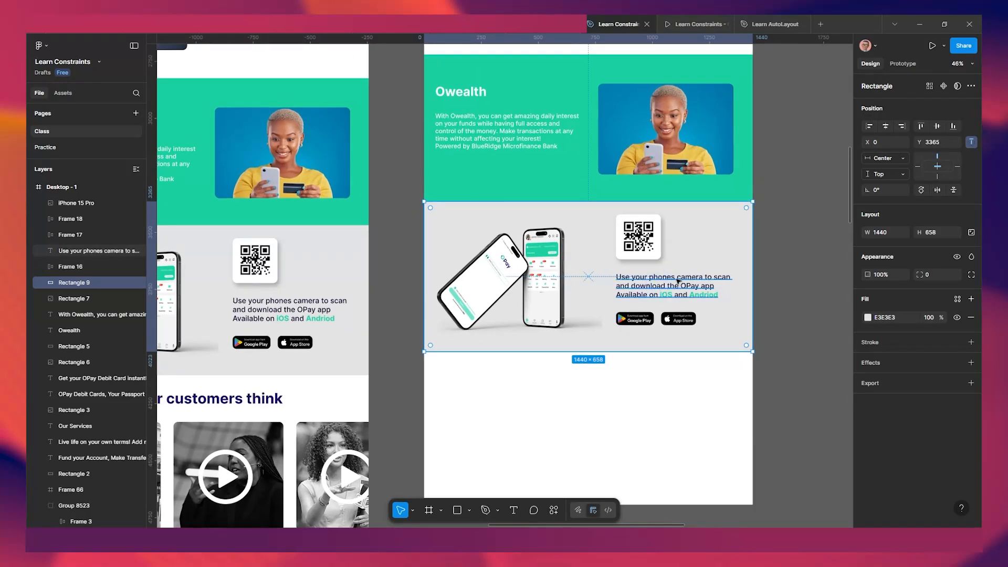
{"action": "left_click", "coordinate": [886, 159]}
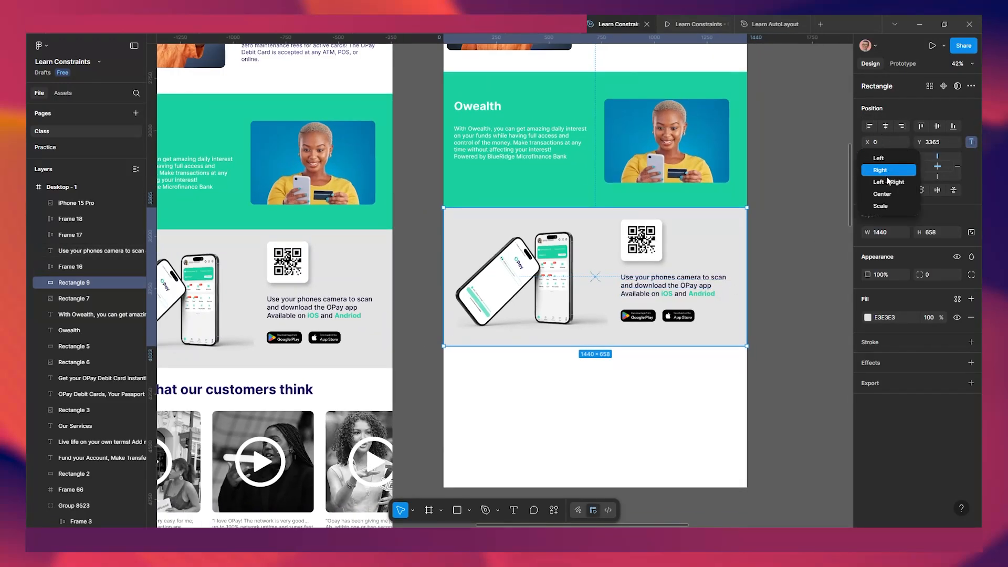
{"action": "left_click", "coordinate": [887, 181]}
{"action": "left_click", "coordinate": [641, 238]}
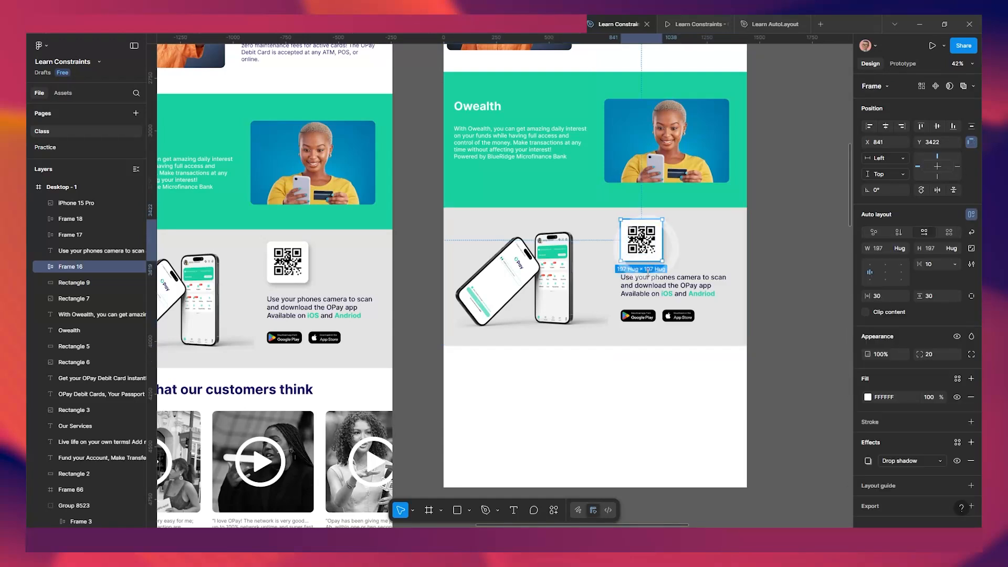
{"action": "left_click", "coordinate": [651, 288], "text": "shift"}
{"action": "left_click", "coordinate": [641, 317], "text": "shift"}
{"action": "left_click", "coordinate": [682, 316], "text": "shift"}
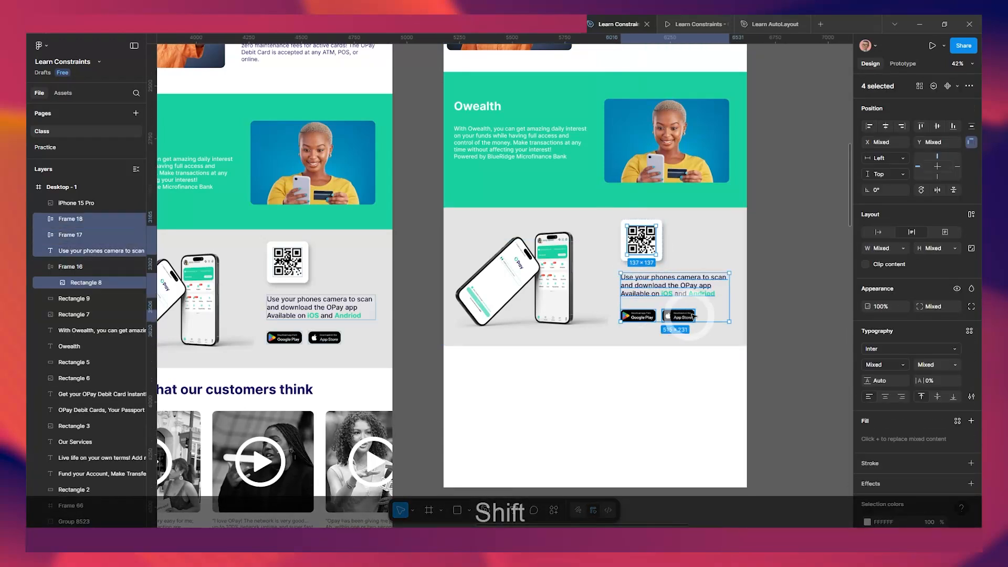
{"action": "left_click", "coordinate": [684, 239]}
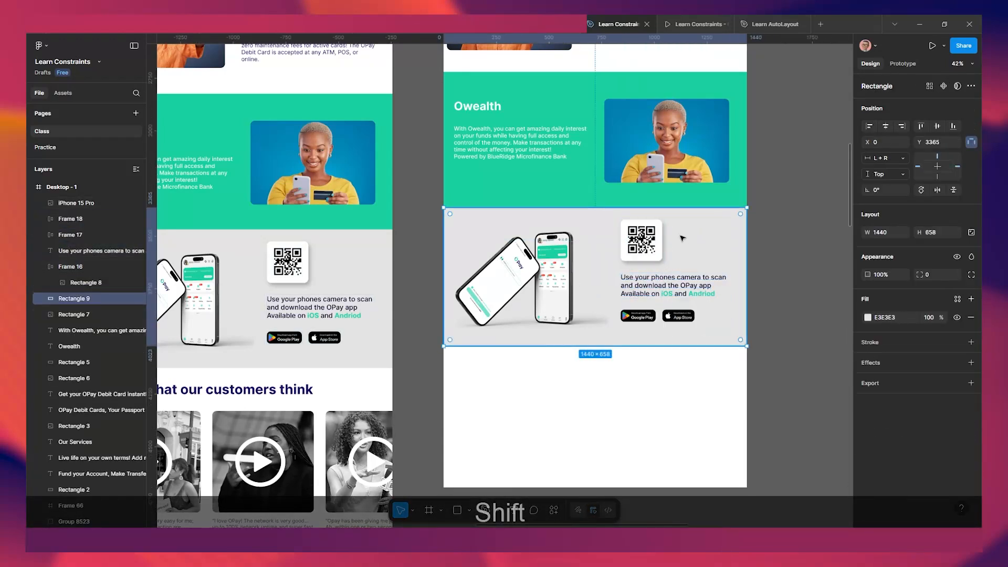
Set the horizontal constraint of the app download section's QR code, text, both store badges and phone mockup to Center.
{"action": "left_click", "coordinate": [633, 233]}
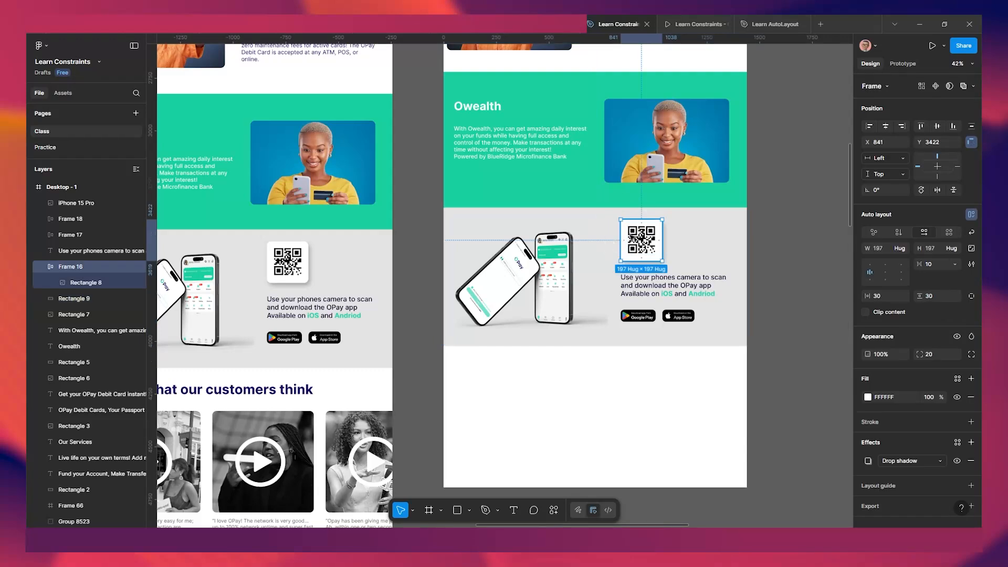
{"action": "left_click", "coordinate": [641, 286], "text": "shift"}
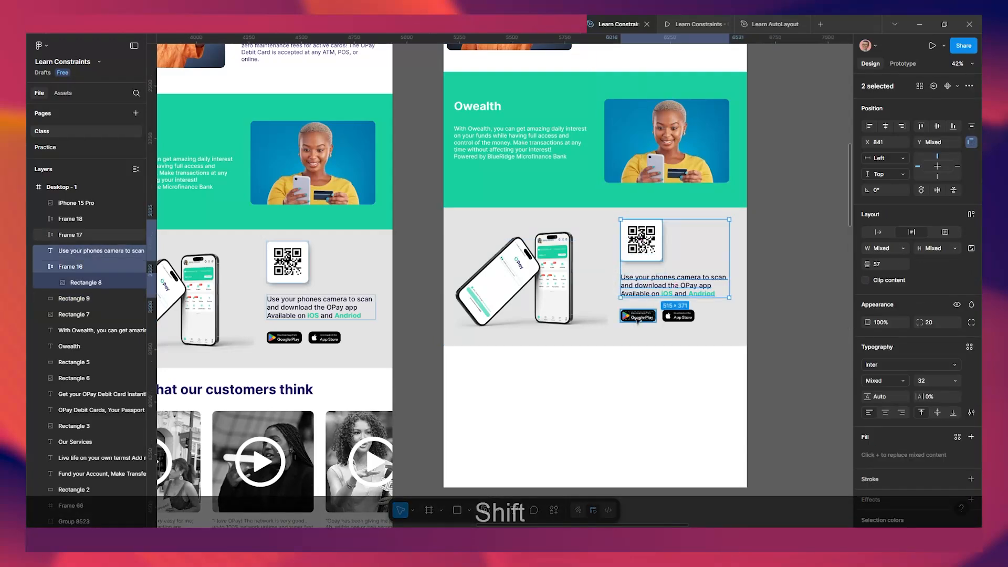
{"action": "left_click", "coordinate": [638, 318], "text": "shift"}
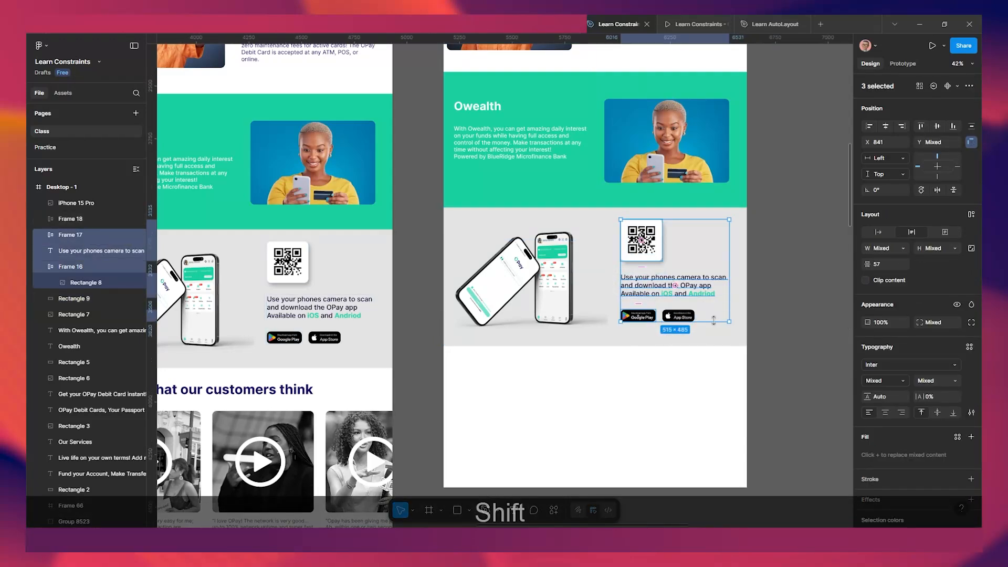
{"action": "left_click", "coordinate": [677, 314], "text": "shift"}
{"action": "left_click", "coordinate": [563, 281], "text": "shift"}
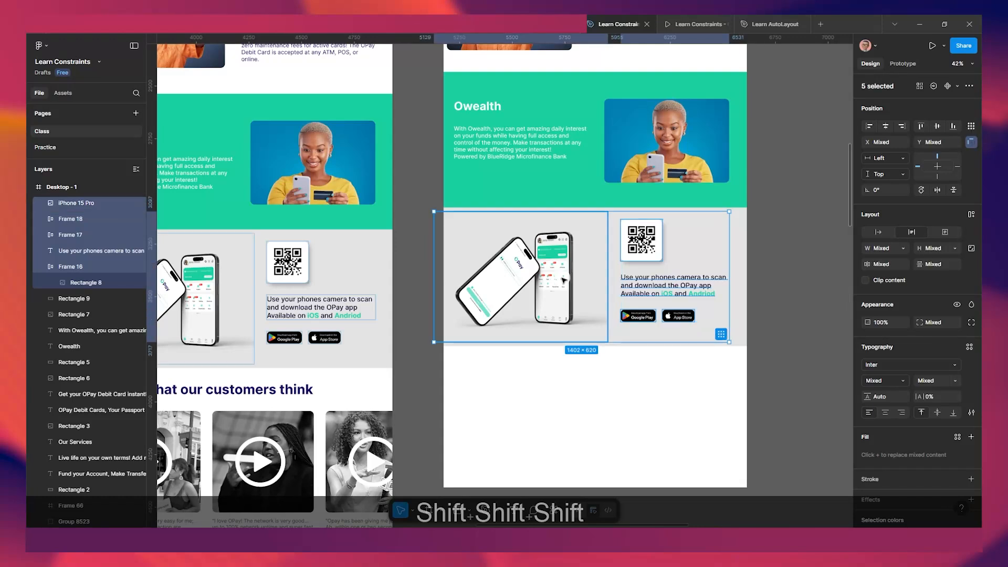
{"action": "left_click", "coordinate": [882, 158]}
{"action": "left_click", "coordinate": [882, 194]}
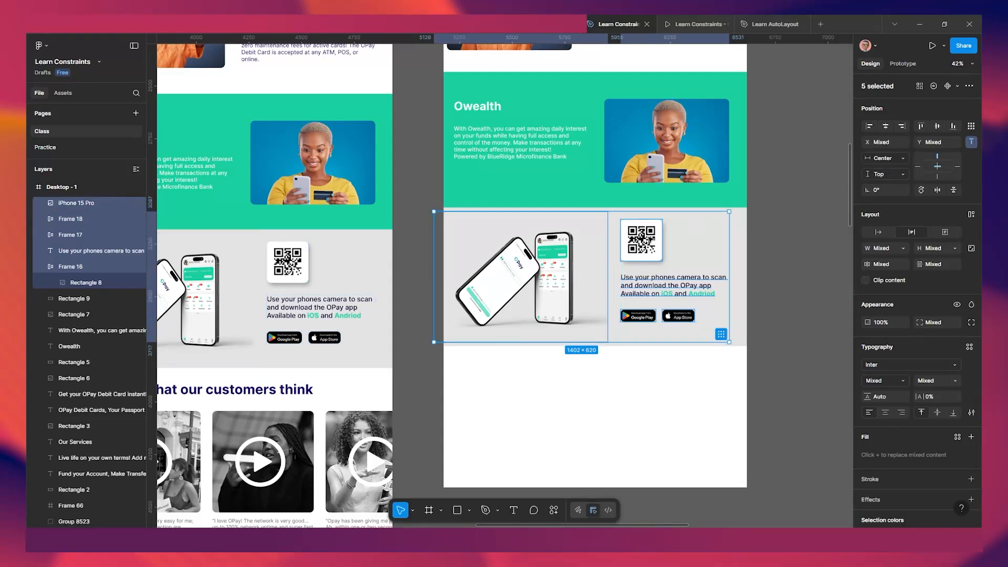
Narrow the phone mockup image to a width of 780 so its left edge aligns with Desktop - 1 at X 0.
{"action": "left_click", "coordinate": [507, 355]}
{"action": "left_click", "coordinate": [482, 259]}
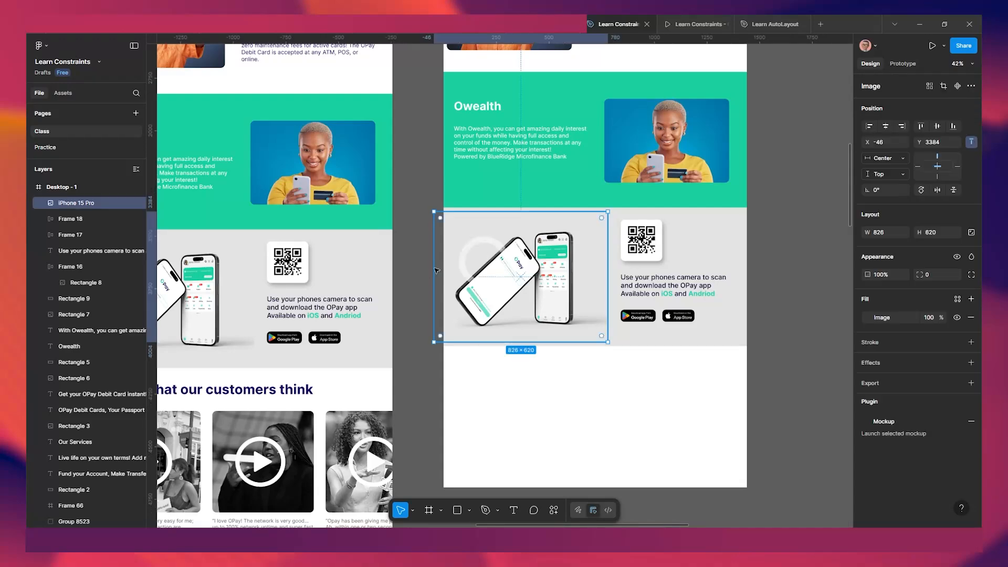
{"action": "left_click_drag", "start_coordinate": [433, 271], "coordinate": [444, 270]}
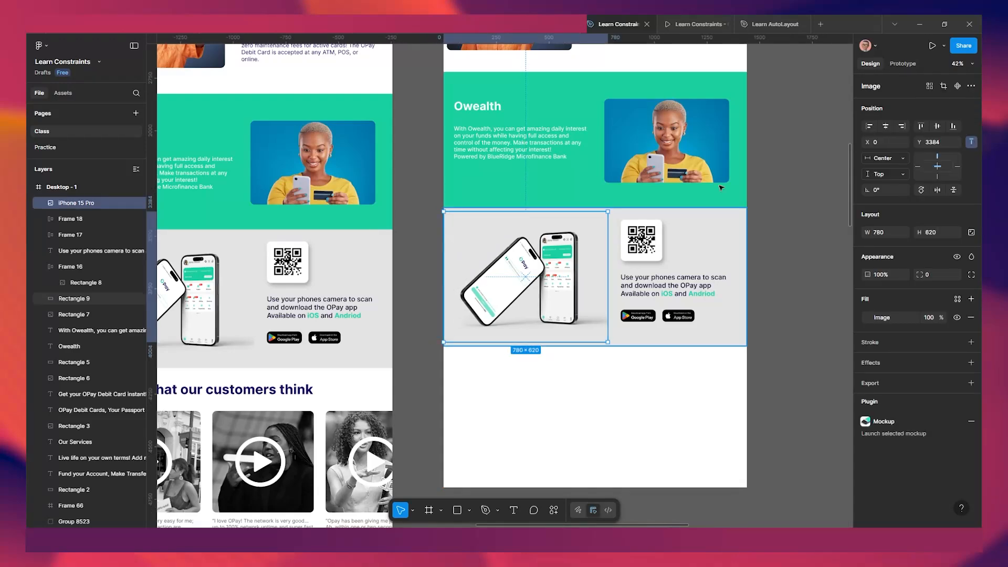
Check the app download section's background and content centering in the prototype preview, and return to the design file.
{"action": "left_click", "coordinate": [691, 24]}
{"action": "scroll", "coordinate": [629, 299], "scroll_direction": "down", "scroll_amount": 8}
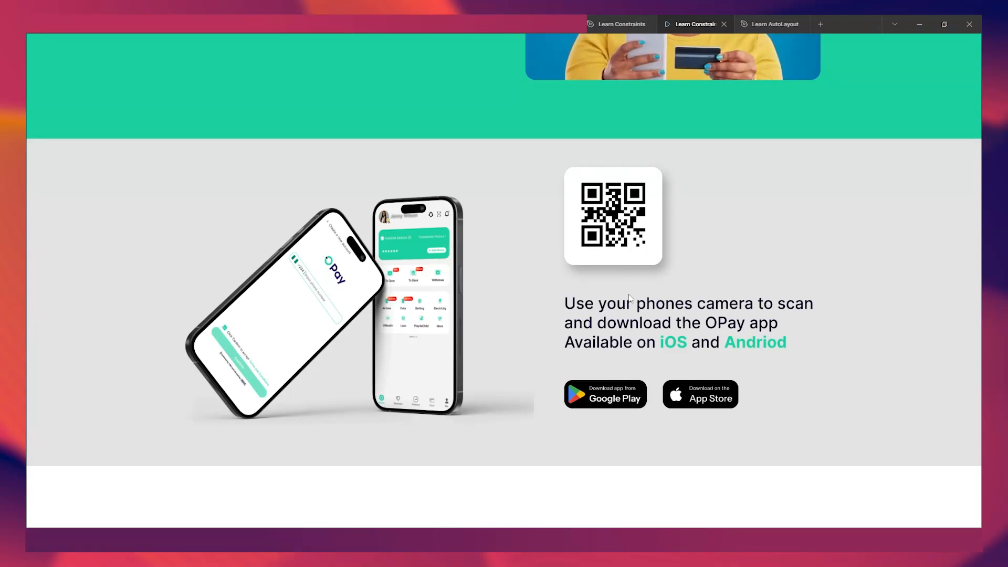
{"action": "scroll", "coordinate": [625, 301], "scroll_direction": "down", "scroll_amount": 3}
{"action": "scroll", "coordinate": [624, 303], "scroll_direction": "up", "scroll_amount": 5}
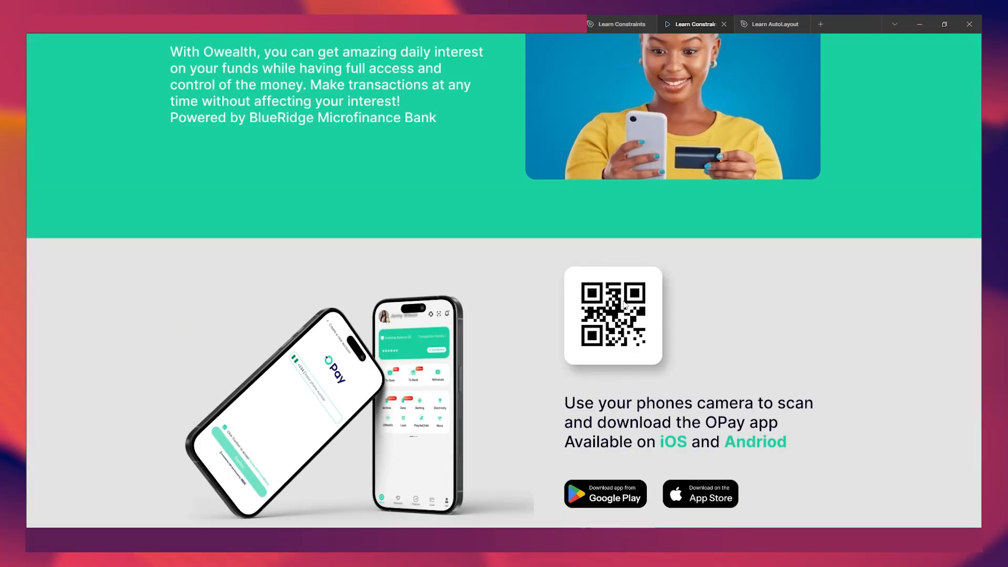
{"action": "scroll", "coordinate": [624, 306], "scroll_direction": "down", "scroll_amount": 2}
{"action": "left_click", "coordinate": [621, 24]}
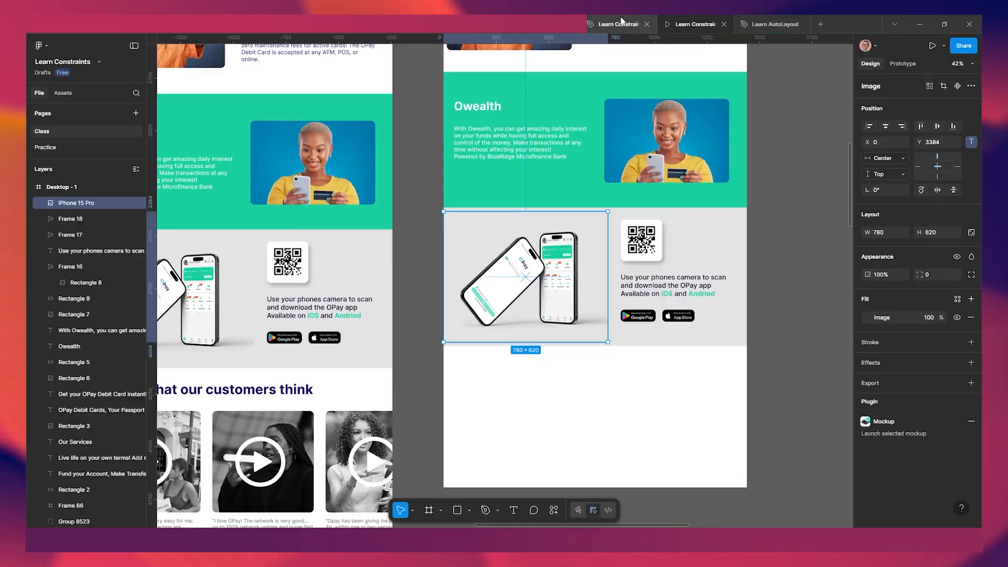
Extend Desktop - 1 downward to a height of about 5511 to make room below the app download section.
{"action": "scroll", "coordinate": [572, 282], "scroll_direction": "down", "scroll_amount": 3}
{"action": "left_click", "coordinate": [572, 282]}
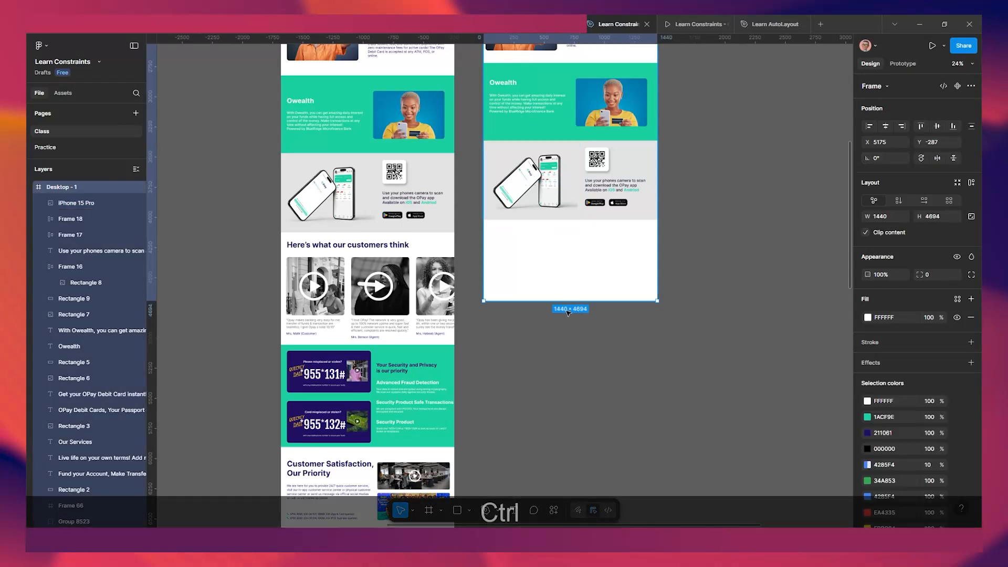
{"action": "left_click_drag", "start_coordinate": [564, 298], "coordinate": [561, 402]}
Copy the "Here's what our customers think" heading and the testimonial cards frame into Desktop - 1, directly below the app download section.
{"action": "scroll", "coordinate": [559, 391], "scroll_direction": "up", "scroll_amount": 2}
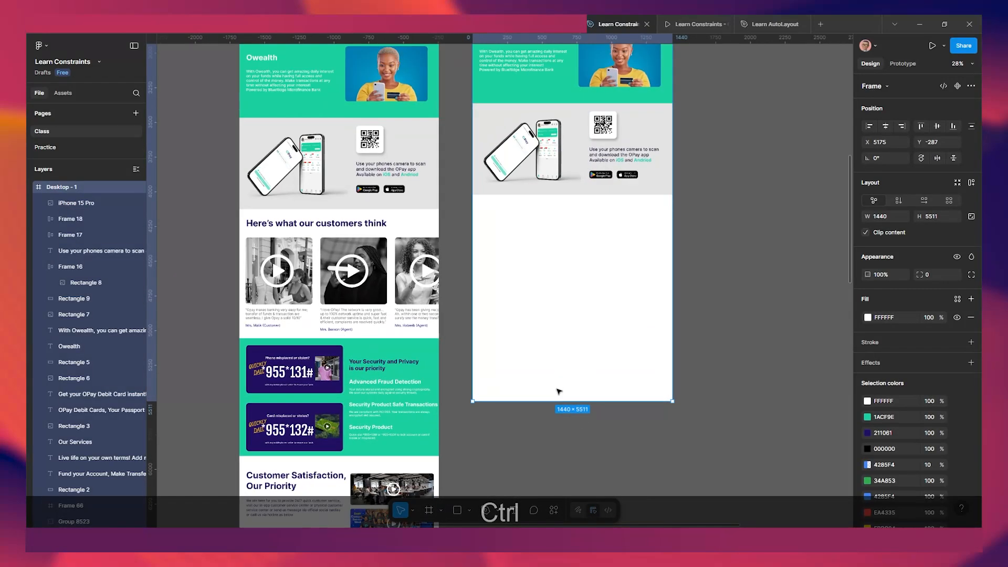
{"action": "scroll", "coordinate": [556, 354], "scroll_direction": "up", "scroll_amount": 2}
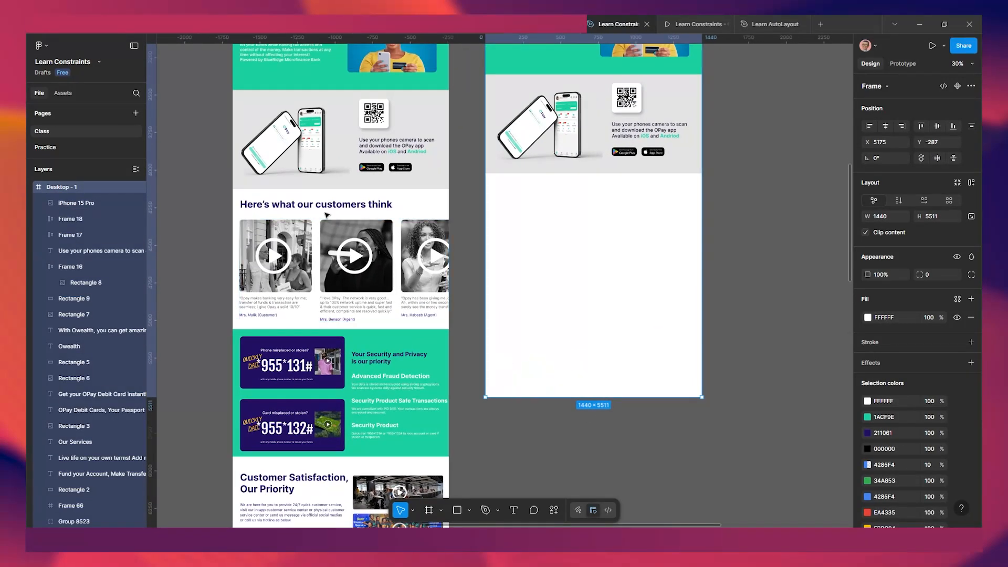
{"action": "left_click", "coordinate": [318, 206]}
{"action": "left_click", "coordinate": [298, 236], "text": "shift"}
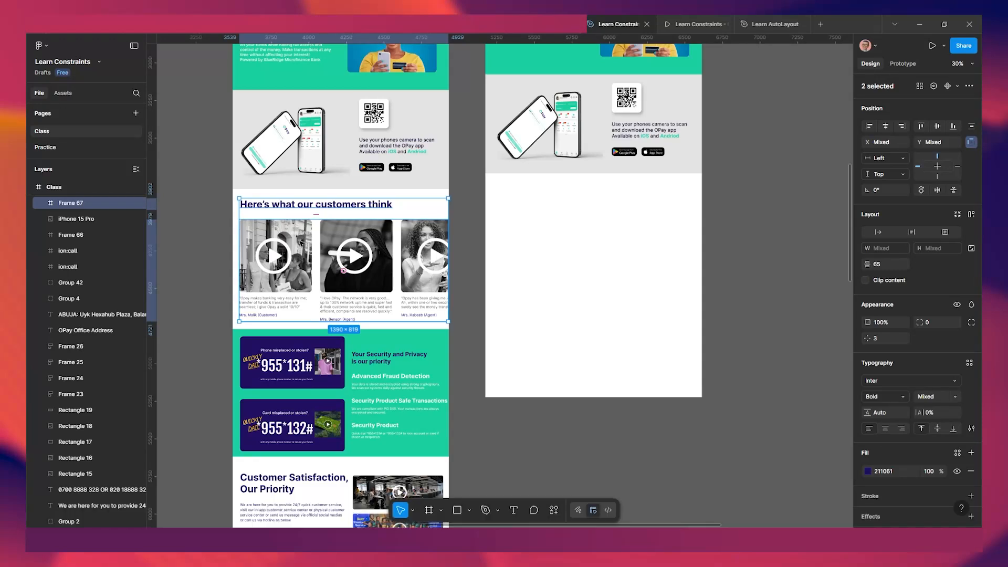
{"action": "key", "text": "alt"}
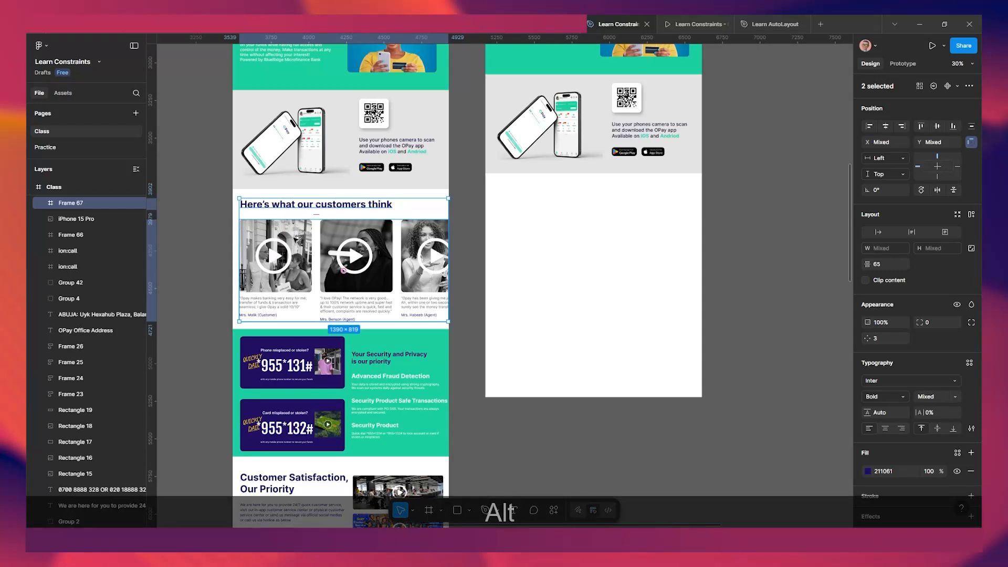
{"action": "left_click_drag", "start_coordinate": [298, 238], "coordinate": [547, 222]}
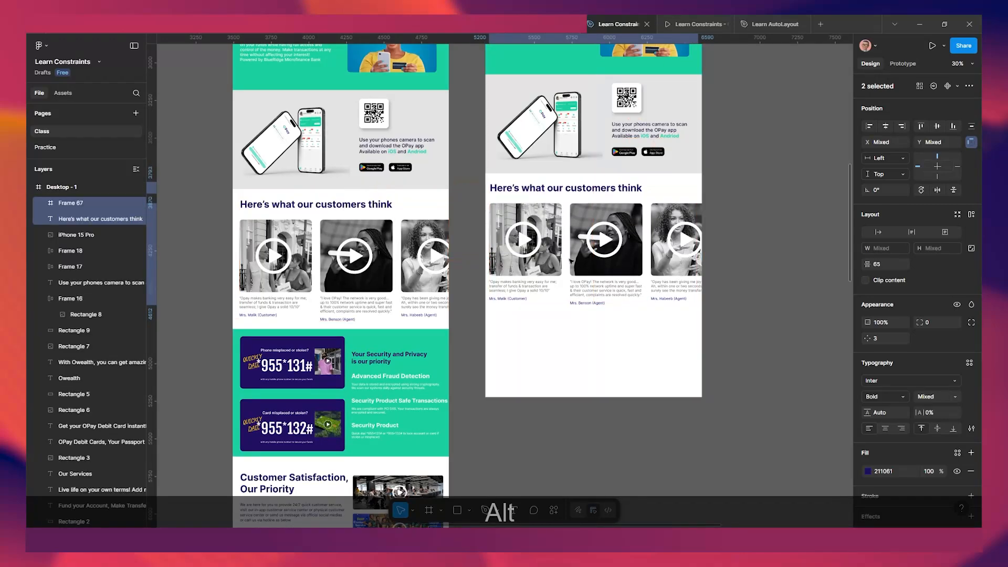
{"action": "scroll", "coordinate": [577, 251], "scroll_direction": "up", "scroll_amount": 1}
{"action": "left_click", "coordinate": [758, 269]}
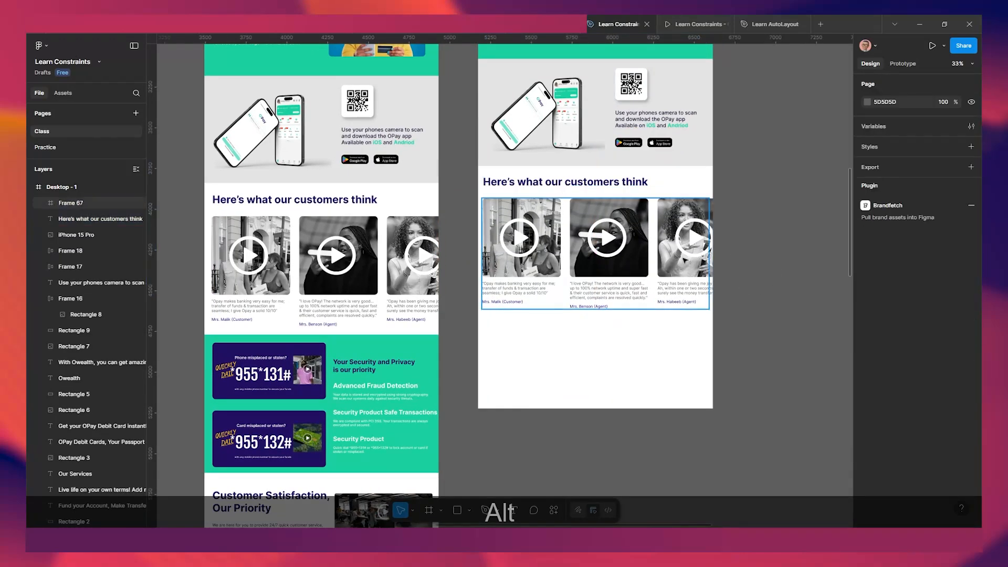
Set the testimonial cards frame's horizontal constraint to Center, and move the frame and its heading down by 20.
{"action": "left_click", "coordinate": [635, 248]}
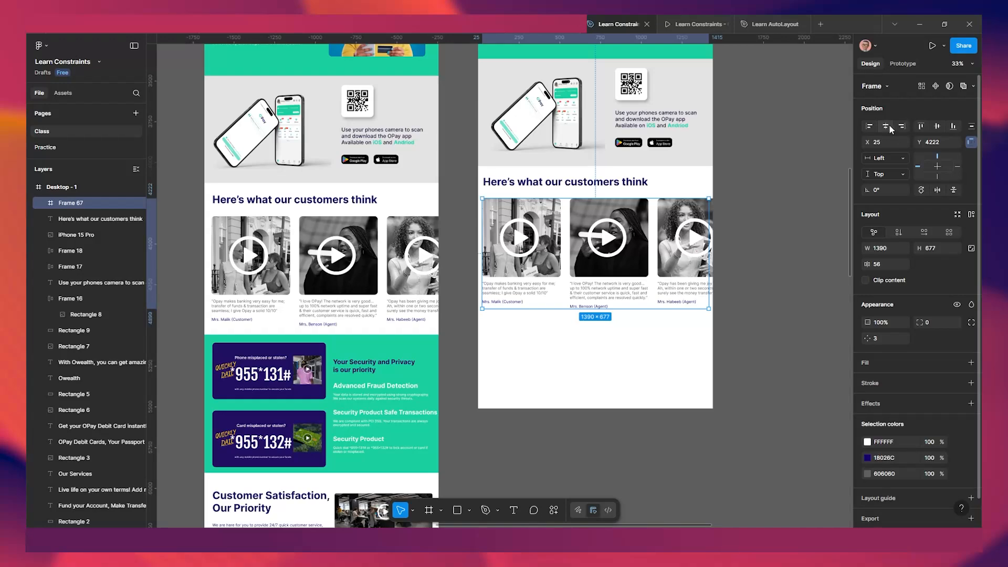
{"action": "scroll", "coordinate": [737, 223], "scroll_direction": "up", "scroll_amount": 3}
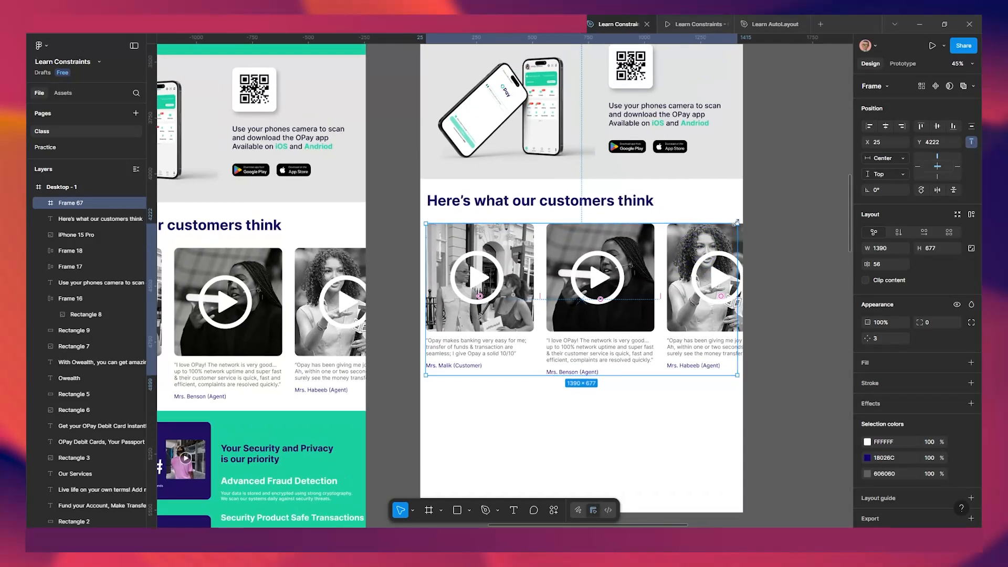
{"action": "left_click", "coordinate": [618, 212], "text": "shift"}
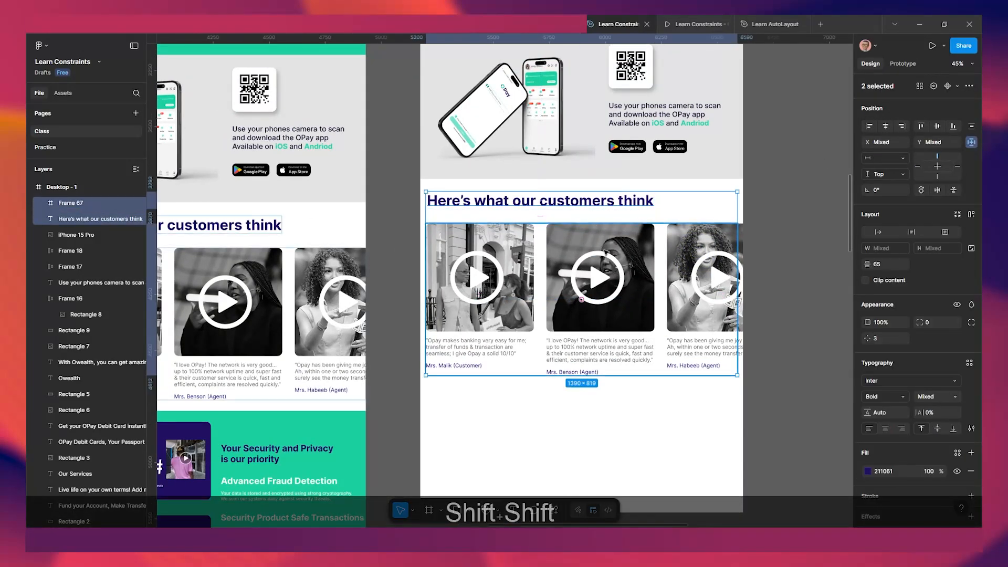
{"action": "key", "text": "shift+Down"}
{"action": "key", "text": "shift+Down"}
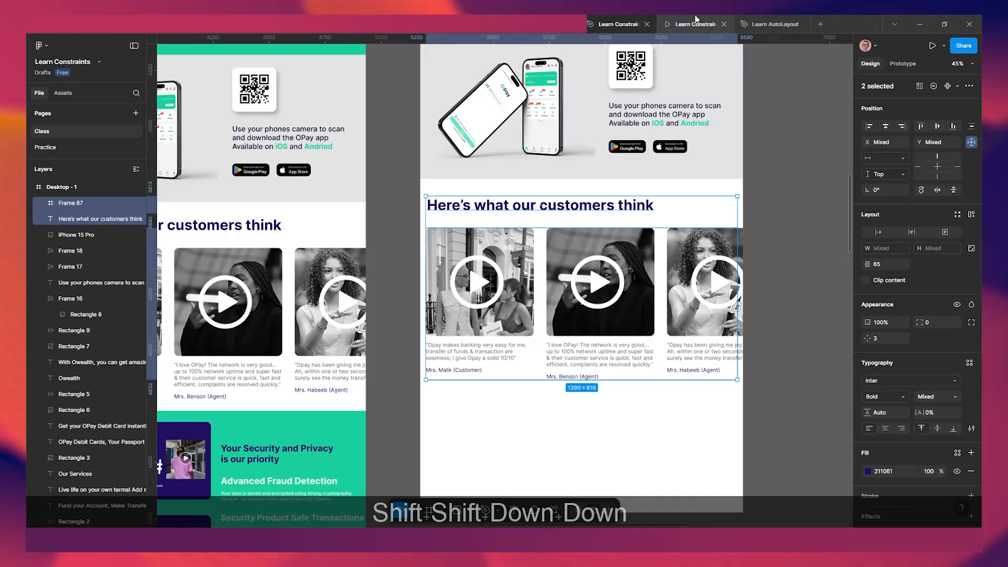
Check how the testimonial cards line up with their heading in the prototype preview, and return to the design file.
{"action": "left_click", "coordinate": [694, 24]}
{"action": "scroll", "coordinate": [572, 283], "scroll_direction": "down", "scroll_amount": 10}
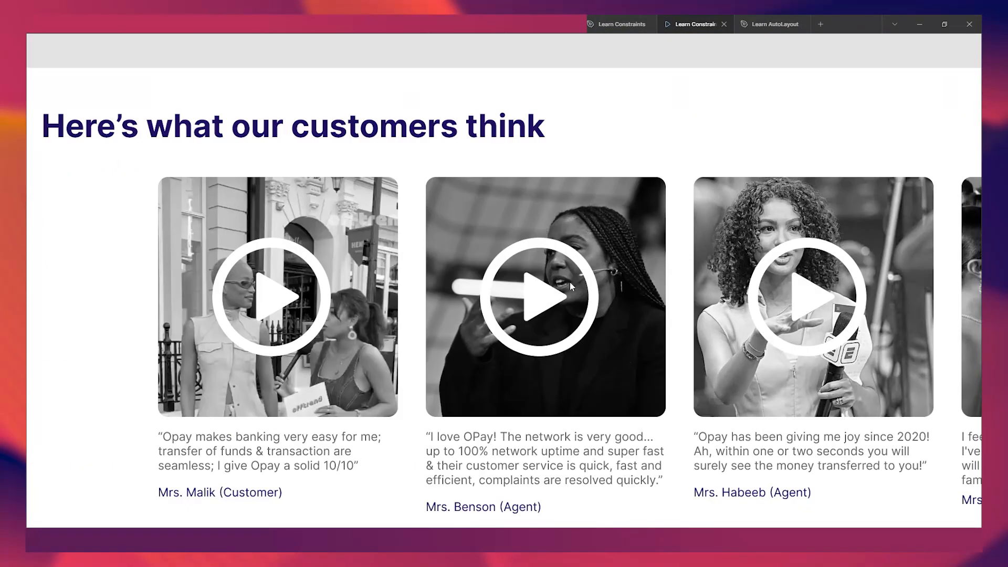
{"action": "scroll", "coordinate": [586, 279], "scroll_direction": "up", "scroll_amount": 1}
{"action": "scroll", "coordinate": [587, 279], "scroll_direction": "down", "scroll_amount": 2}
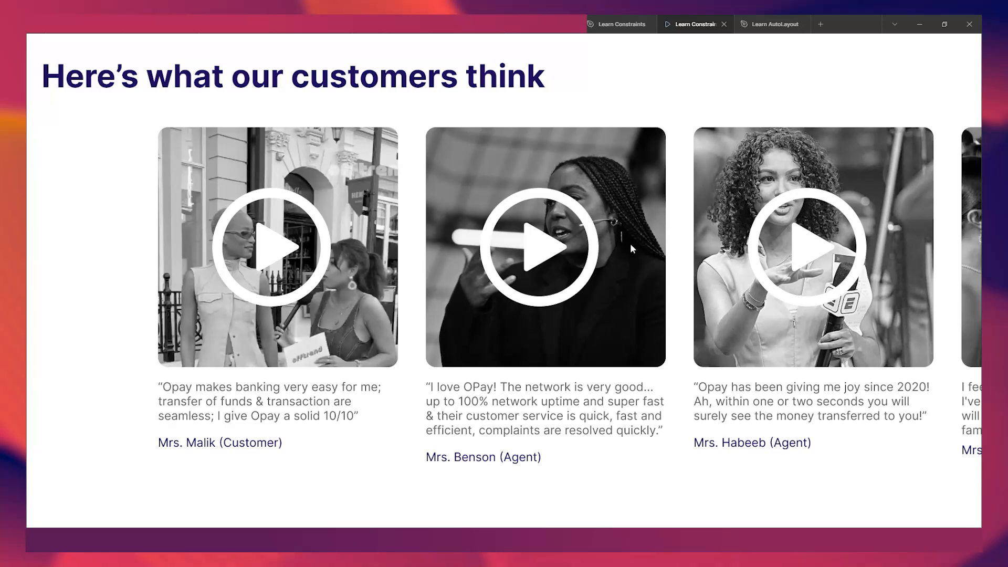
{"action": "left_click", "coordinate": [621, 26]}
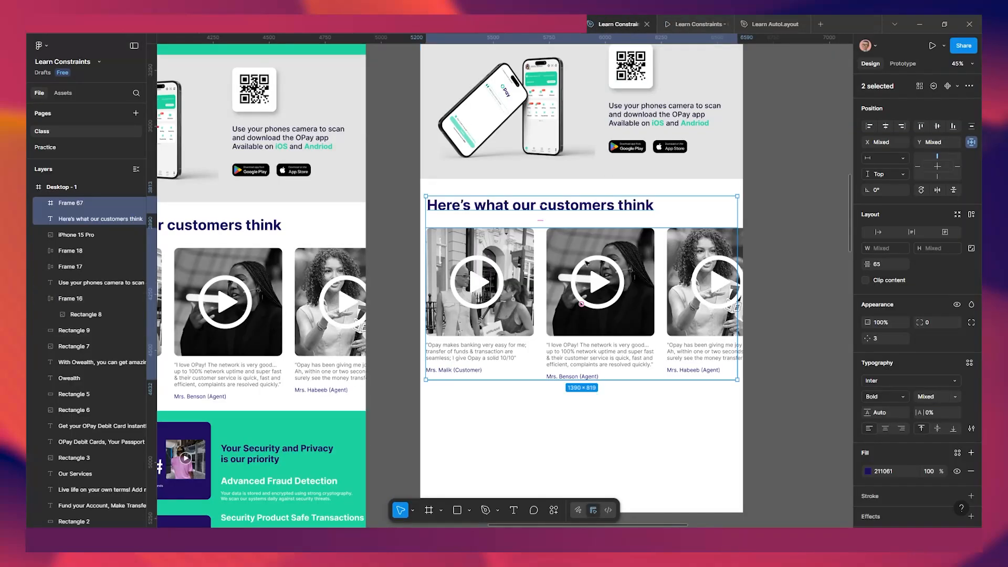
Set the horizontal constraint of the testimonial cards frame to Left + Right.
{"action": "scroll", "coordinate": [588, 200], "scroll_direction": "down", "scroll_amount": 4}
{"action": "left_click", "coordinate": [750, 231]}
{"action": "left_click", "coordinate": [664, 226]}
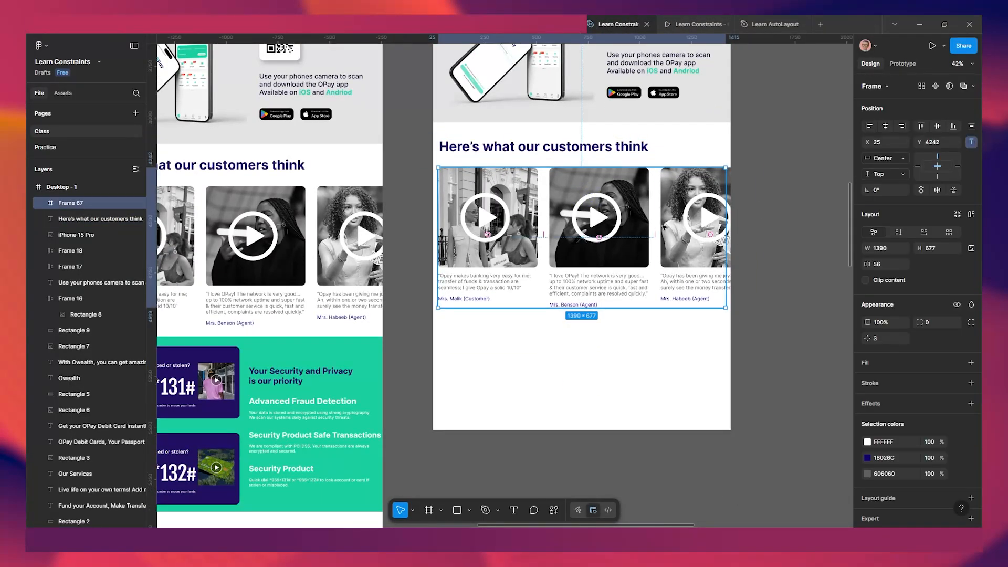
{"action": "left_click", "coordinate": [896, 157]}
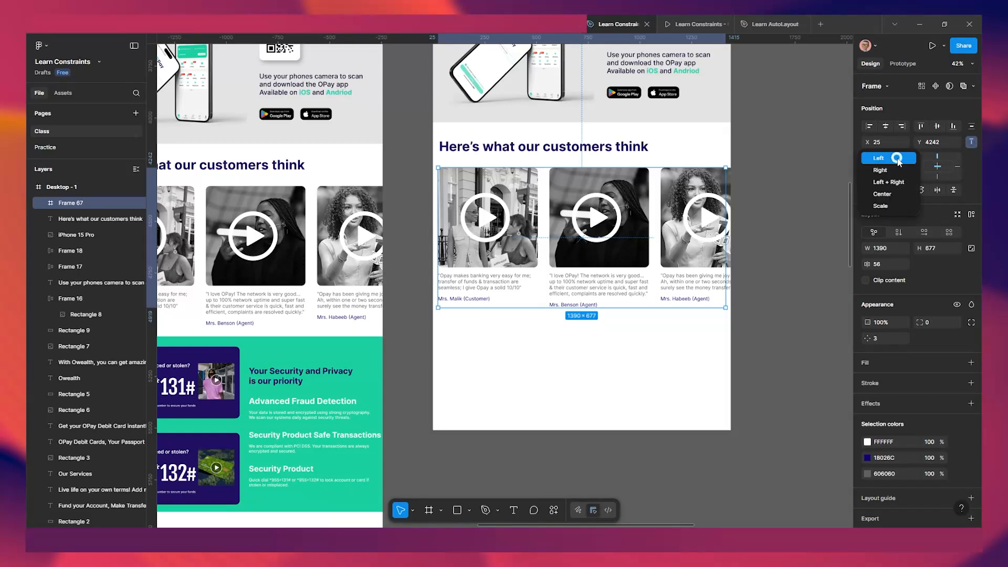
{"action": "left_click", "coordinate": [891, 184]}
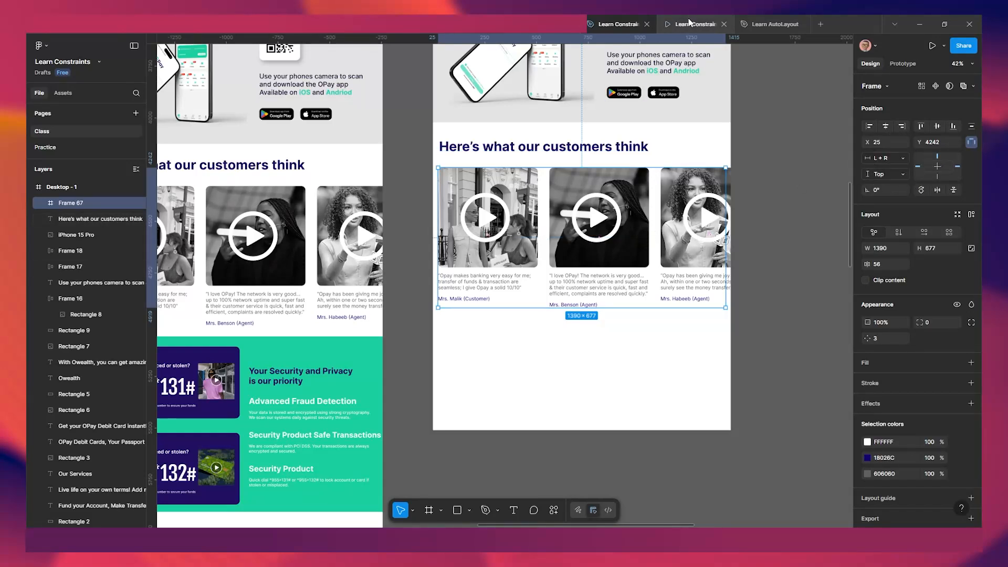
Inspect the testimonial heading's constraint, check the cards' alignment and horizontal scrolling in the prototype preview, and return to the design file.
{"action": "mouse_move", "coordinate": [688, 22]}
{"action": "left_click", "coordinate": [547, 151]}
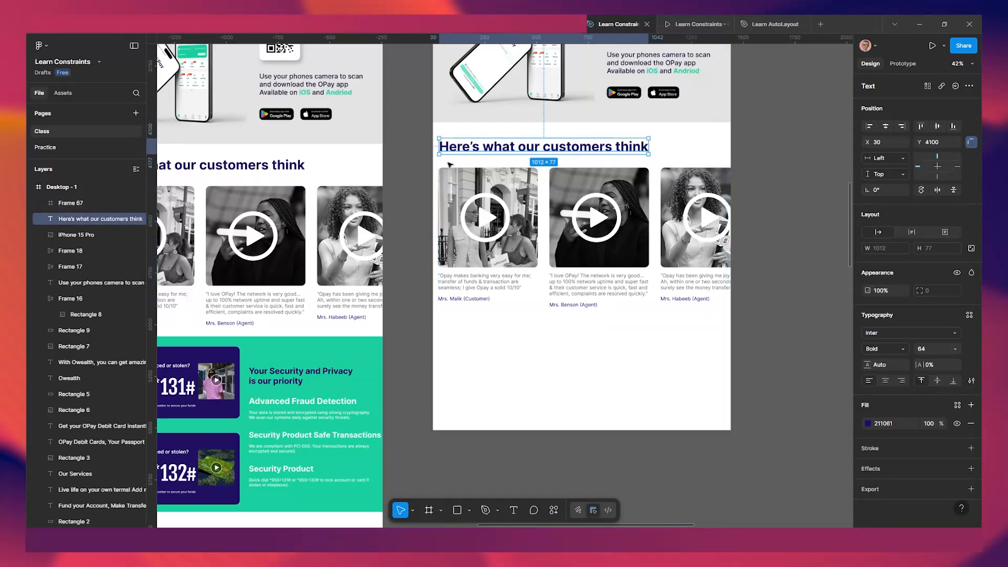
{"action": "left_click", "coordinate": [695, 24]}
{"action": "scroll", "coordinate": [346, 244], "scroll_direction": "down", "scroll_amount": 3}
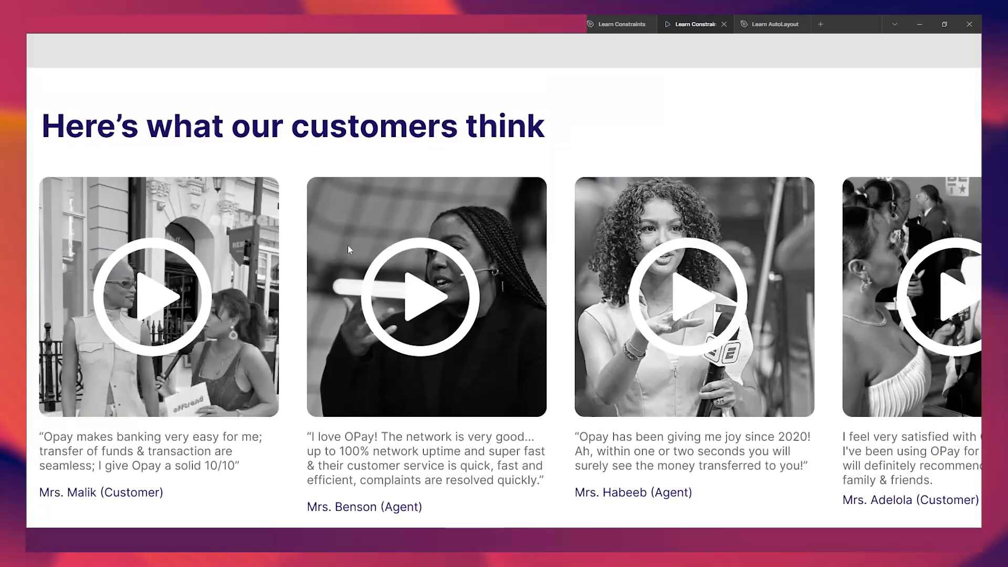
{"action": "scroll", "coordinate": [465, 249], "scroll_direction": "up", "scroll_amount": 1}
{"action": "scroll", "coordinate": [654, 295], "scroll_direction": "right", "scroll_amount": 7}
{"action": "scroll", "coordinate": [729, 302], "scroll_direction": "left", "scroll_amount": 5}
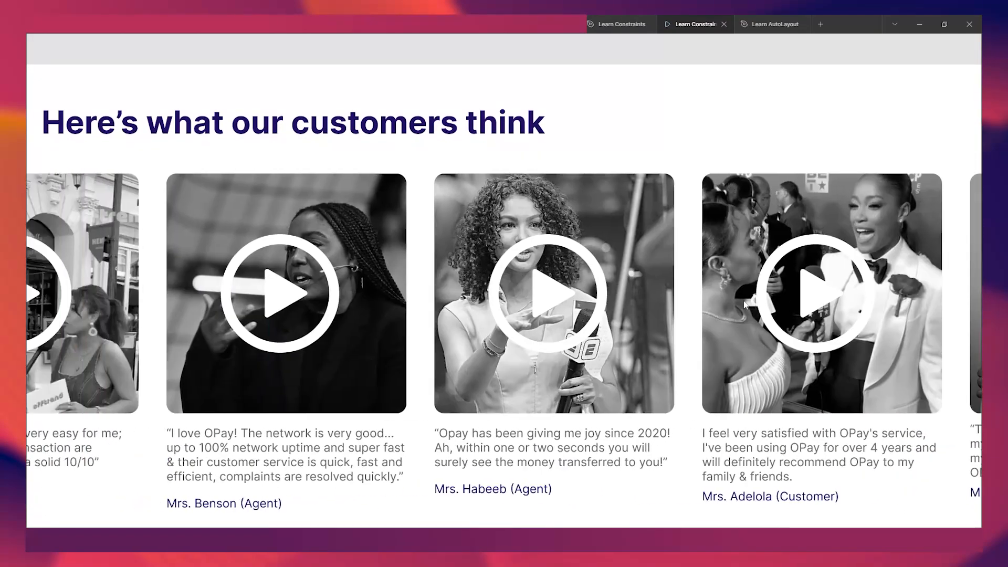
{"action": "scroll", "coordinate": [744, 304], "scroll_direction": "left", "scroll_amount": 3}
{"action": "scroll", "coordinate": [682, 299], "scroll_direction": "right", "scroll_amount": 6}
{"action": "scroll", "coordinate": [604, 298], "scroll_direction": "up", "scroll_amount": 4}
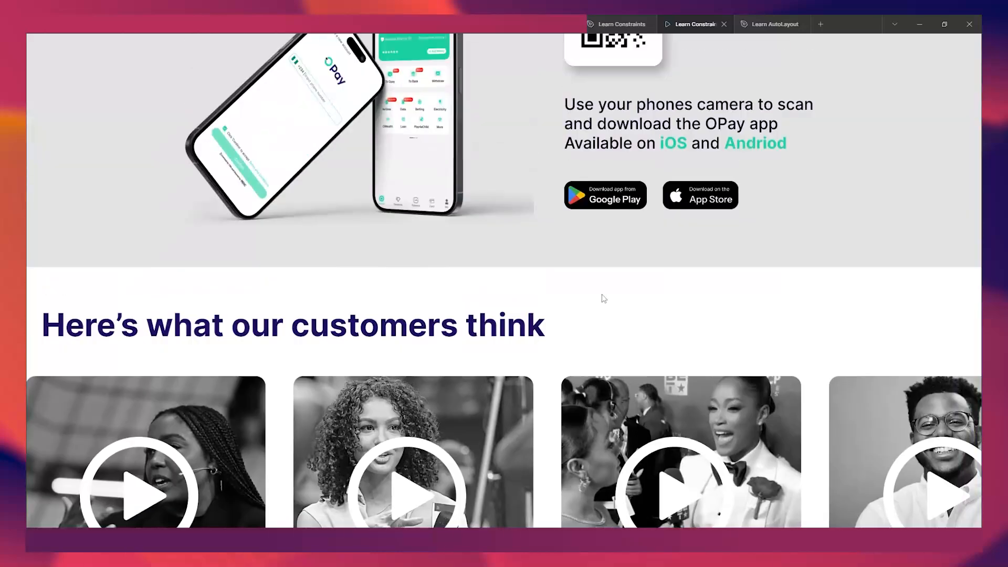
{"action": "scroll", "coordinate": [603, 295], "scroll_direction": "down", "scroll_amount": 1}
{"action": "left_click", "coordinate": [615, 24]}
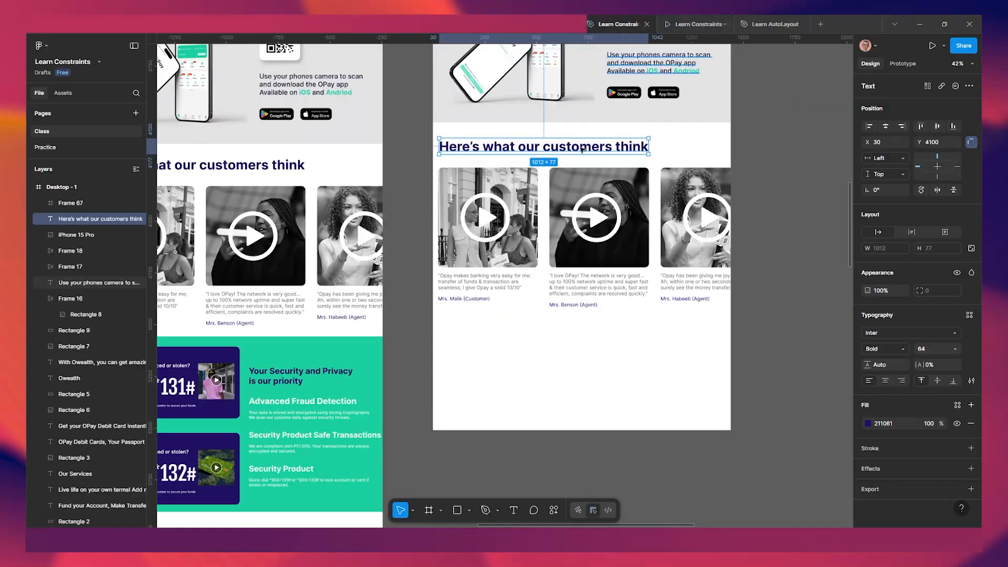
Extend Desktop - 1 downward to a height of about 6301 to make room below the testimonials.
{"action": "scroll", "coordinate": [513, 273], "scroll_direction": "down", "scroll_amount": 2}
{"action": "left_click_drag", "start_coordinate": [549, 303], "coordinate": [571, 247]}
{"action": "left_click", "coordinate": [573, 323], "text": "ctrl"}
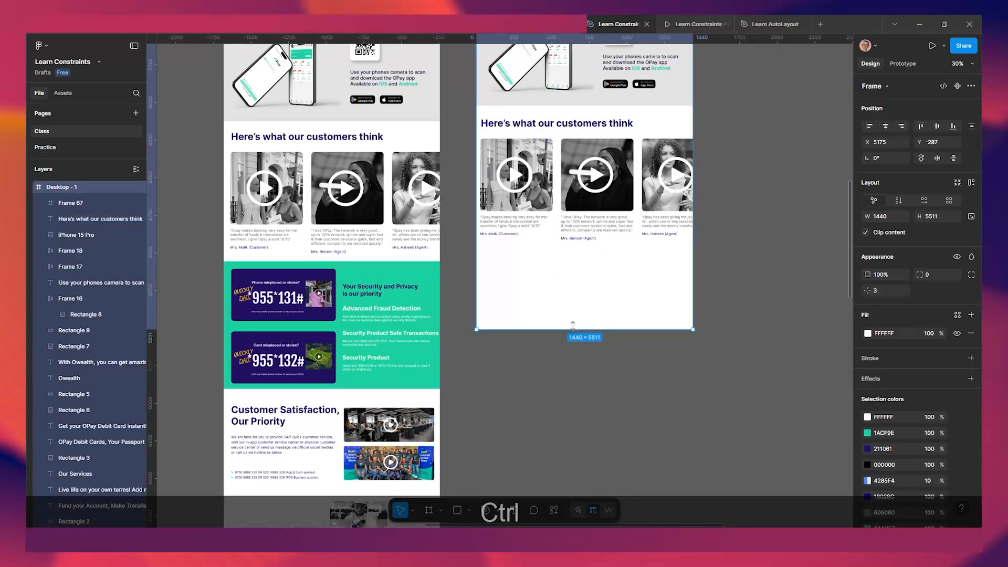
{"action": "left_click_drag", "start_coordinate": [572, 332], "coordinate": [562, 448]}
Copy the security section's green background, two dial-code cards and text frame into Desktop - 1, directly below the testimonials.
{"action": "scroll", "coordinate": [578, 409], "scroll_direction": "down", "scroll_amount": 2}
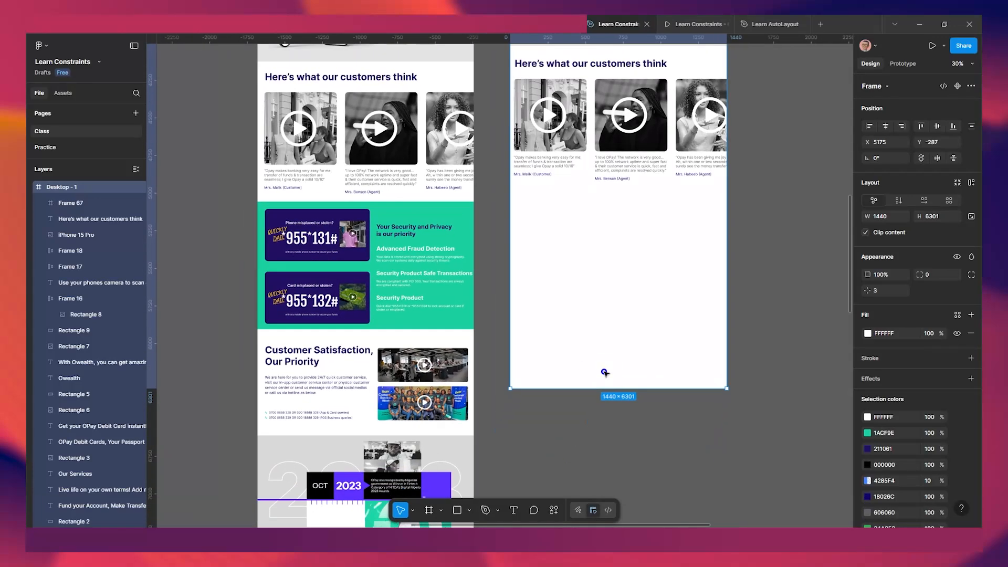
{"action": "left_click", "coordinate": [395, 301]}
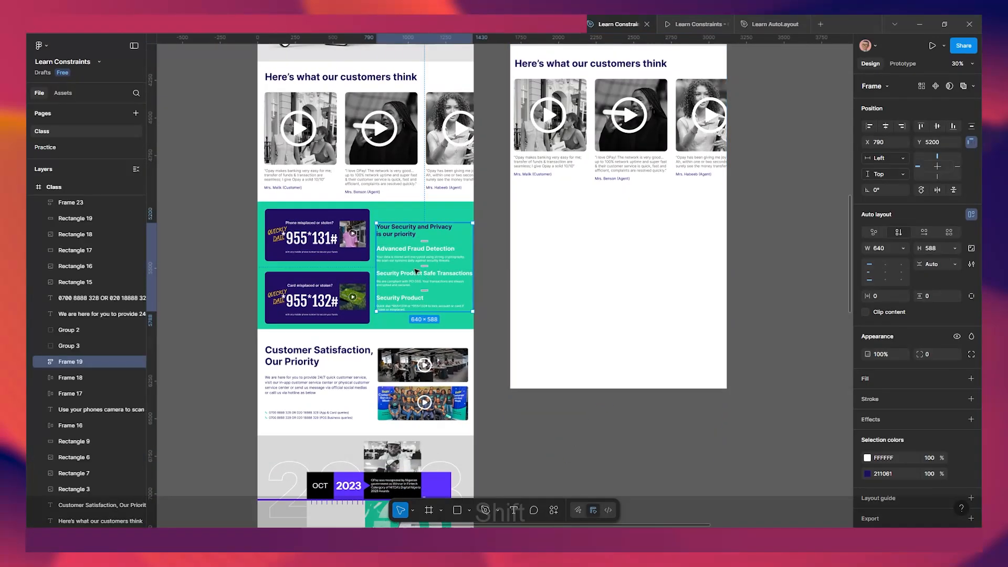
{"action": "left_click", "coordinate": [350, 217], "text": "shift"}
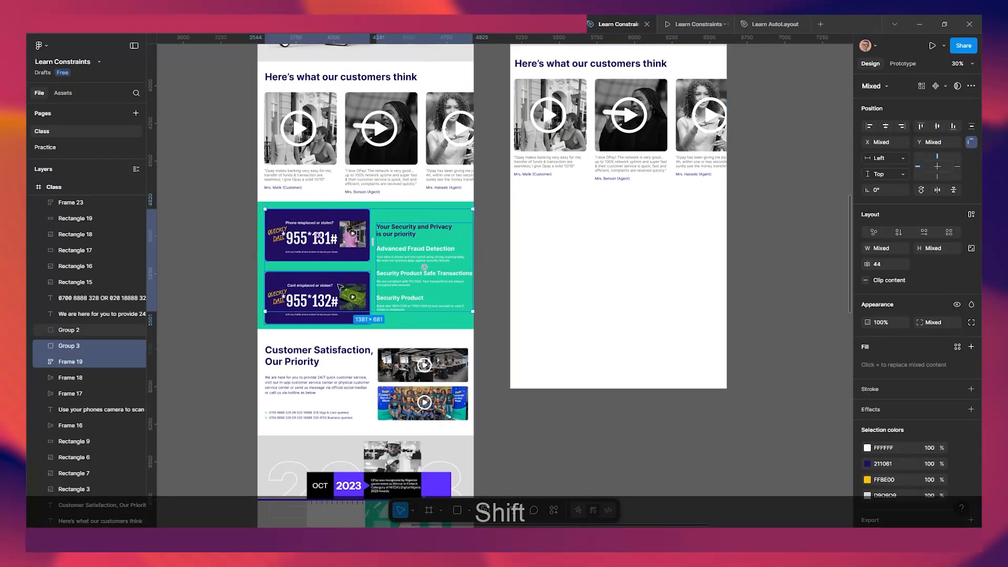
{"action": "left_click", "coordinate": [336, 279], "text": "shift"}
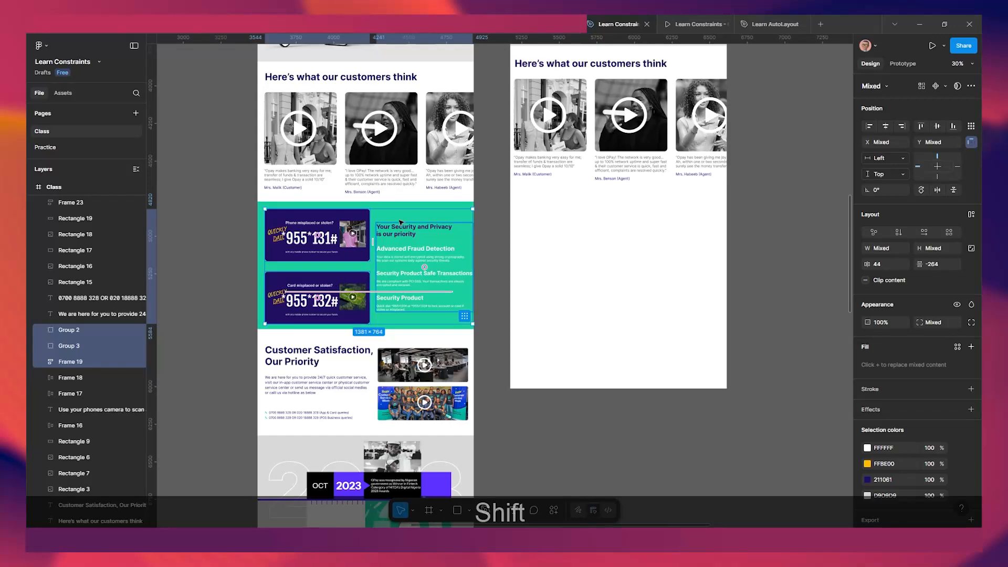
{"action": "left_click", "coordinate": [371, 214], "text": "shift"}
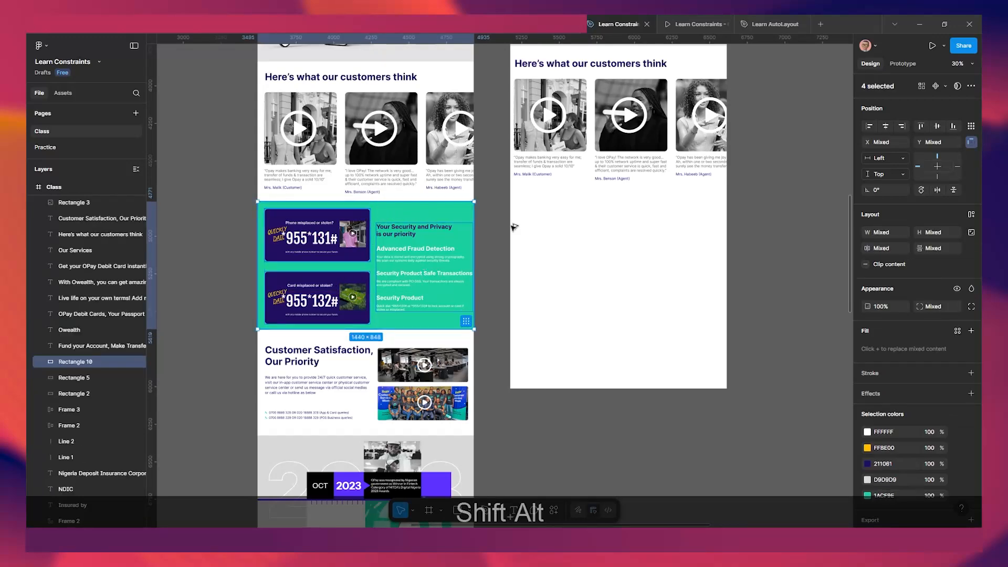
{"action": "left_click_drag", "start_coordinate": [514, 227], "coordinate": [599, 210]}
{"action": "scroll", "coordinate": [636, 273], "scroll_direction": "up", "scroll_amount": 2}
Set the horizontal constraint of the copied green background rectangle to Center.
{"action": "left_click", "coordinate": [659, 370]}
{"action": "left_click", "coordinate": [662, 322]}
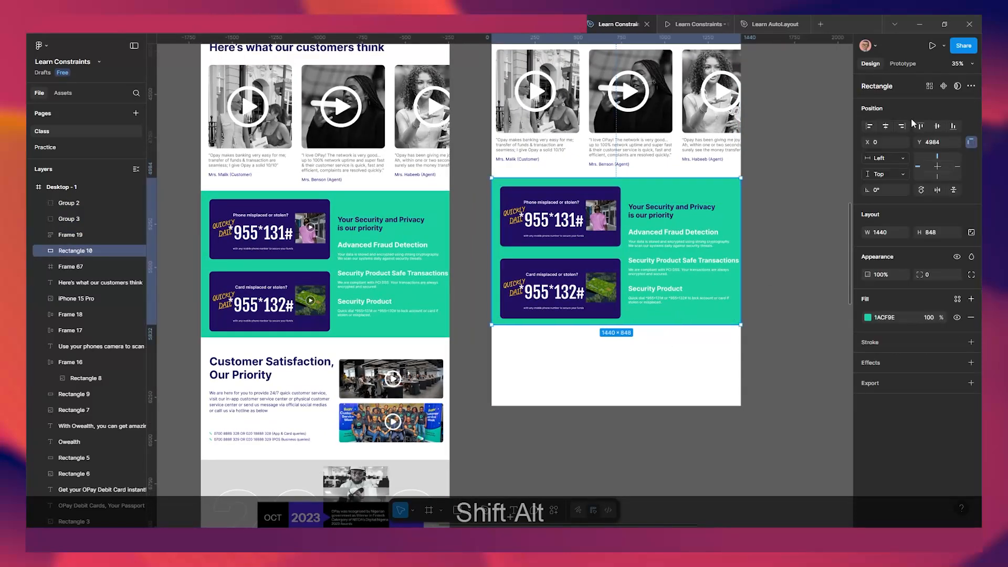
{"action": "left_click", "coordinate": [937, 165]}
Narrow the security text frame in Desktop - 1 from its outer edge to a width of about 586.
{"action": "scroll", "coordinate": [672, 254], "scroll_direction": "up", "scroll_amount": 1}
{"action": "left_click", "coordinate": [704, 251]}
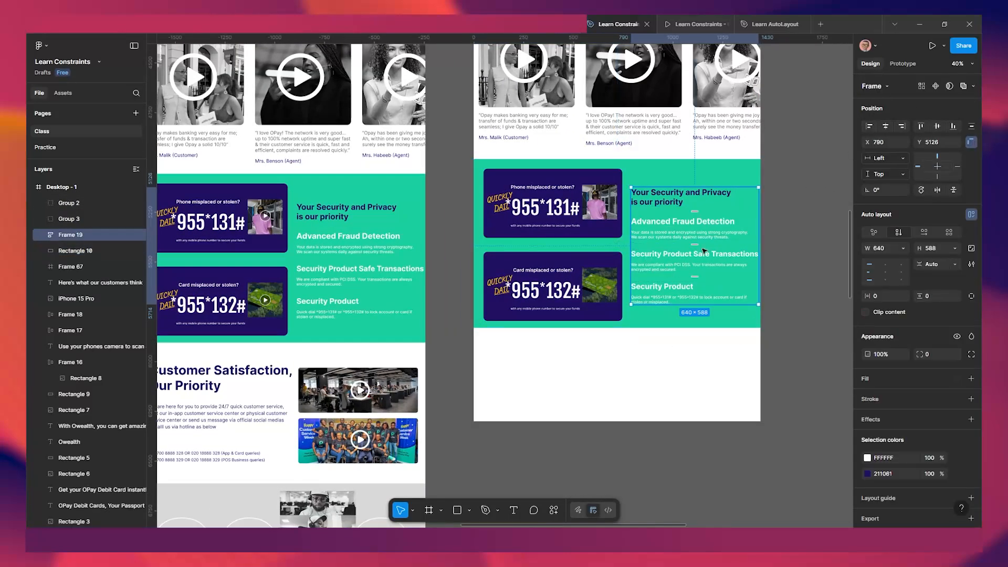
{"action": "scroll", "coordinate": [729, 265], "scroll_direction": "up", "scroll_amount": 1}
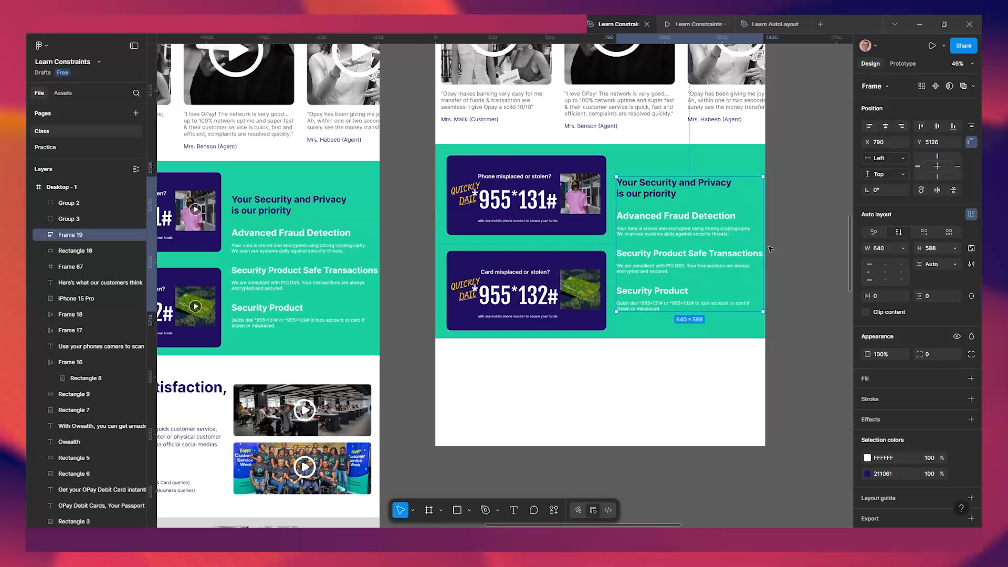
{"action": "left_click_drag", "start_coordinate": [755, 244], "coordinate": [752, 244]}
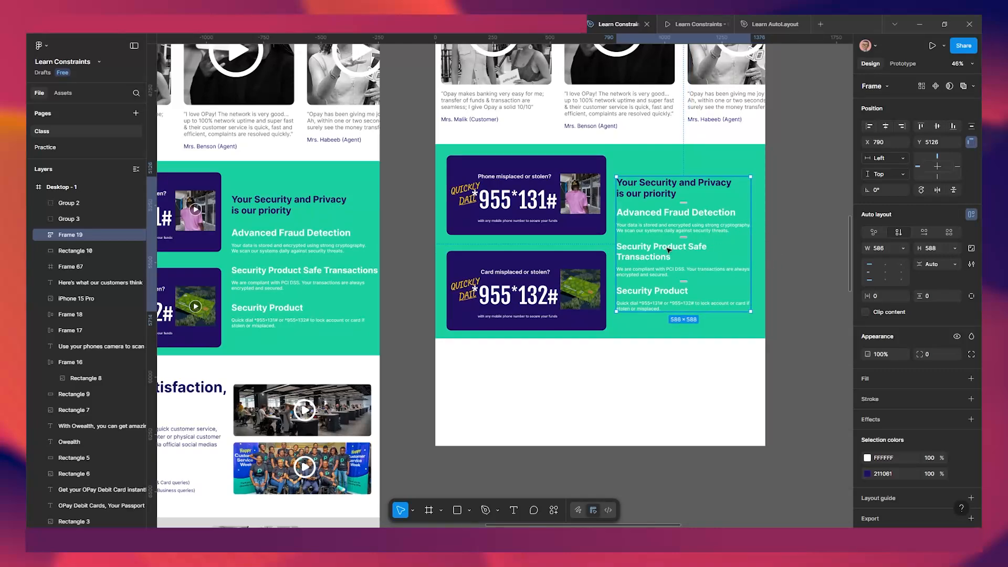
{"action": "scroll", "coordinate": [669, 250], "scroll_direction": "down", "scroll_amount": 2}
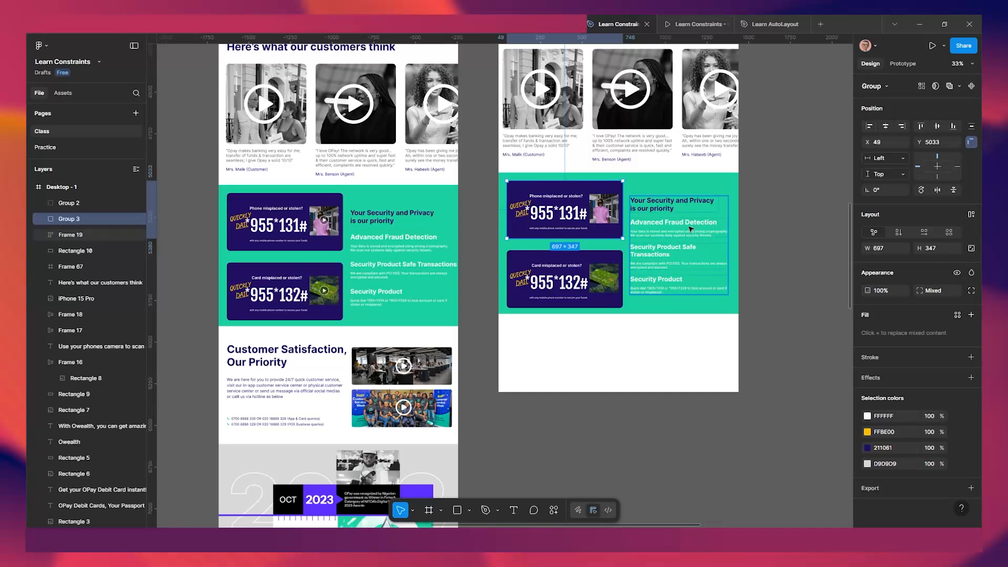
{"action": "key", "text": "shift"}
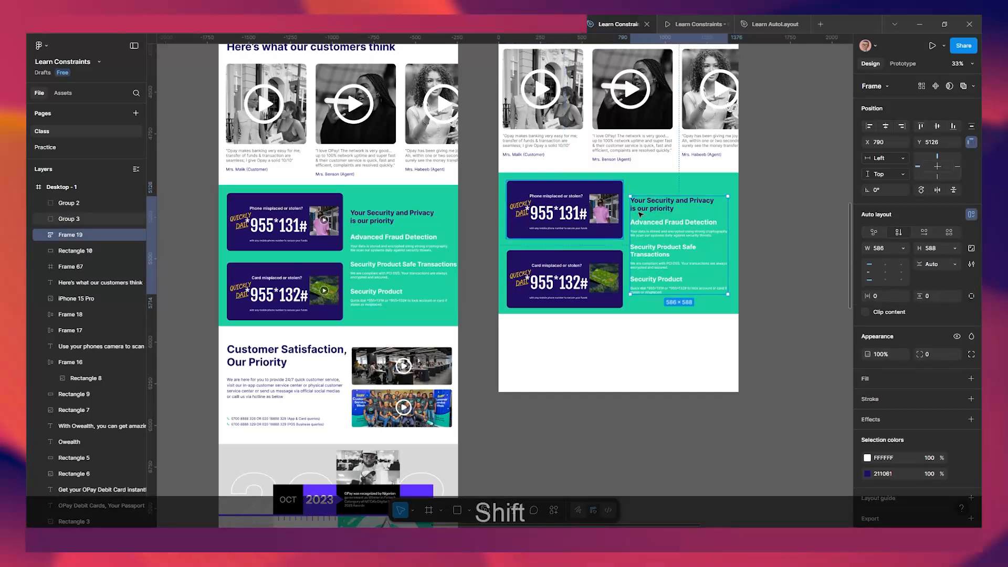
Check how the security section's background, cards and text spread in the prototype preview, and return to the design file.
{"action": "left_click", "coordinate": [696, 24]}
{"action": "scroll", "coordinate": [591, 320], "scroll_direction": "down", "scroll_amount": 5}
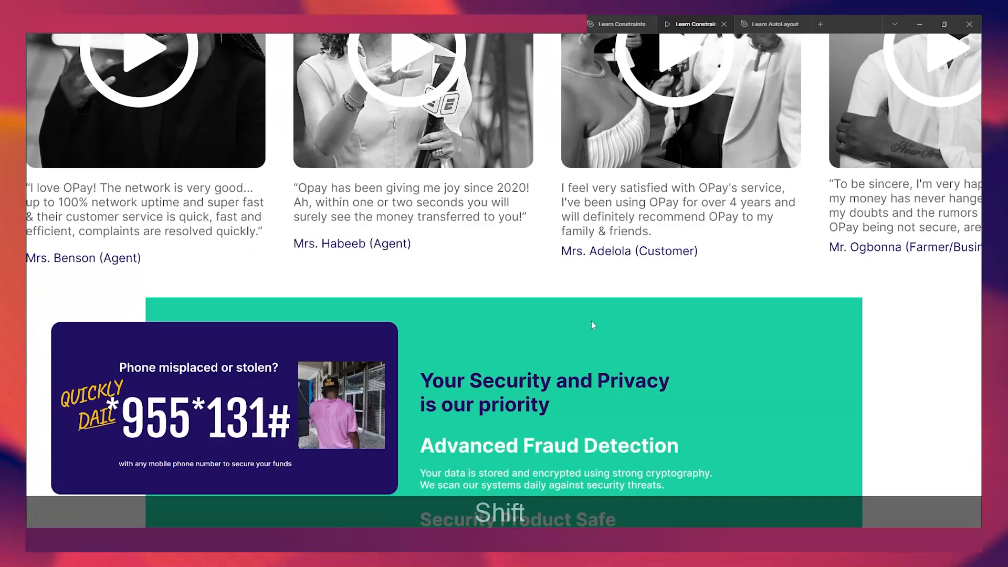
{"action": "scroll", "coordinate": [592, 325], "scroll_direction": "down", "scroll_amount": 5}
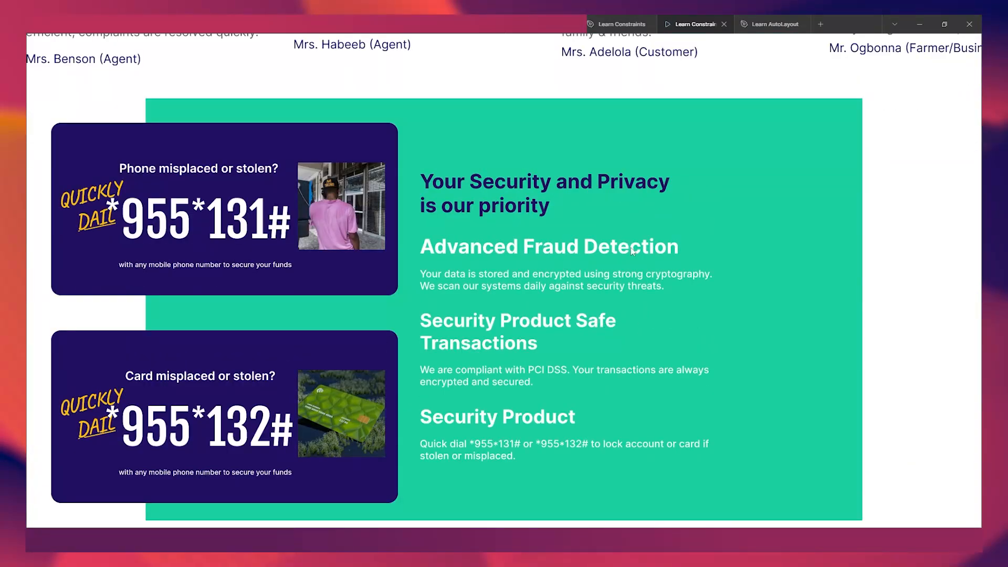
{"action": "left_click", "coordinate": [620, 28]}
Set the green security background's horizontal constraint to Left + Right, and check its width in the prototype preview.
{"action": "left_click", "coordinate": [715, 305]}
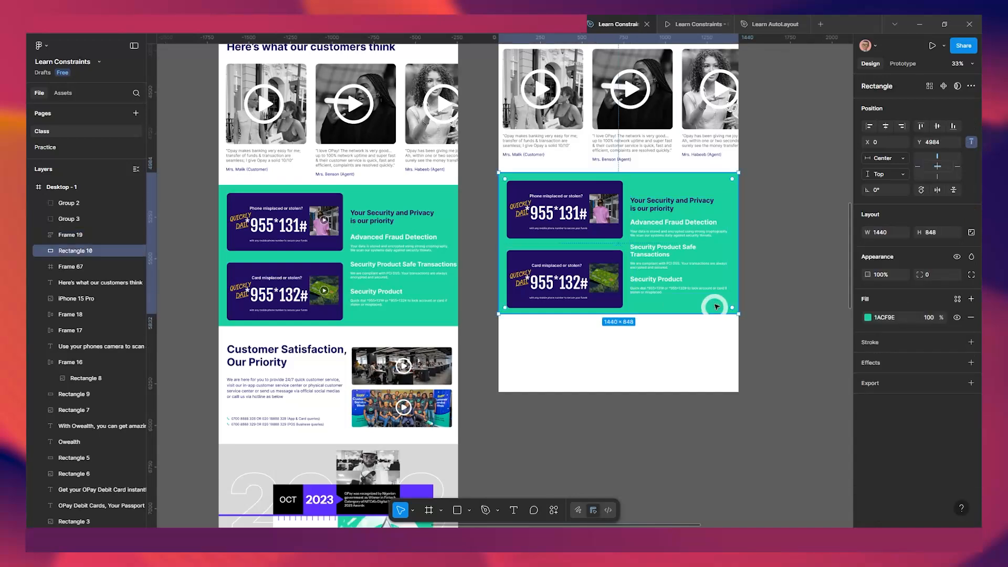
{"action": "left_click", "coordinate": [884, 159]}
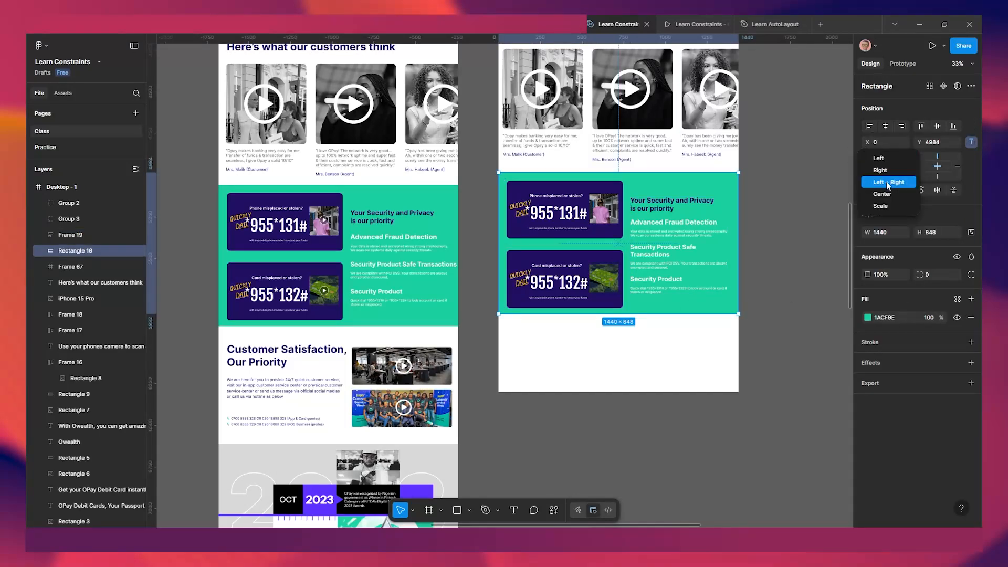
{"action": "left_click", "coordinate": [887, 182]}
{"action": "left_click", "coordinate": [695, 24]}
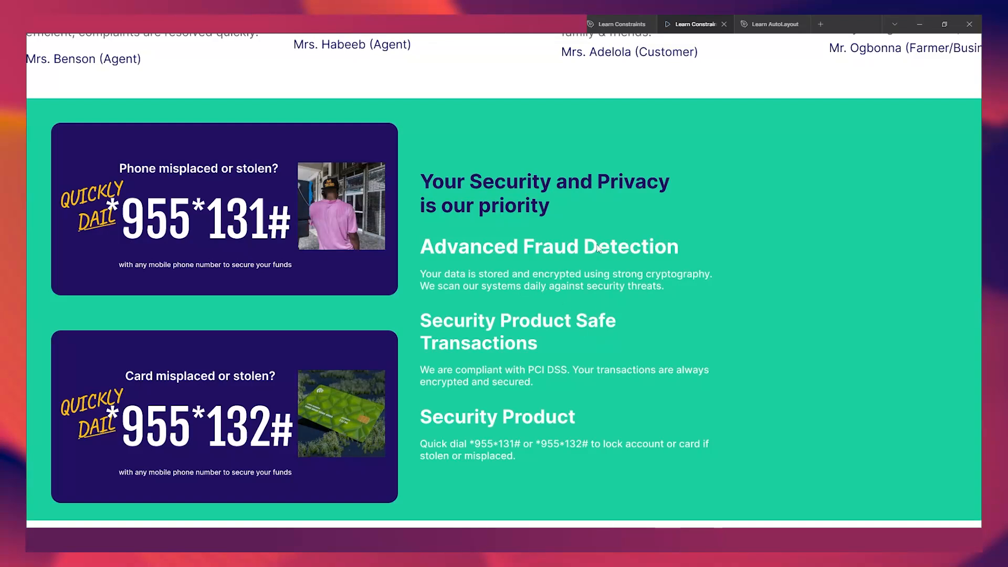
{"action": "left_click", "coordinate": [618, 24]}
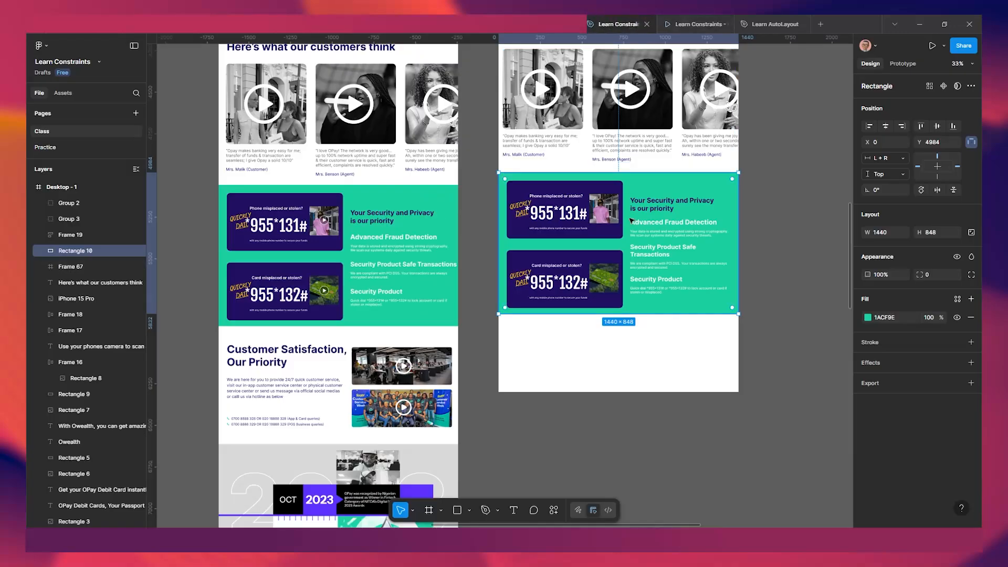
Set the horizontal constraint of both dial-code cards and the security text frame to Center.
{"action": "left_click", "coordinate": [655, 235]}
{"action": "left_click", "coordinate": [609, 226], "text": "shift"}
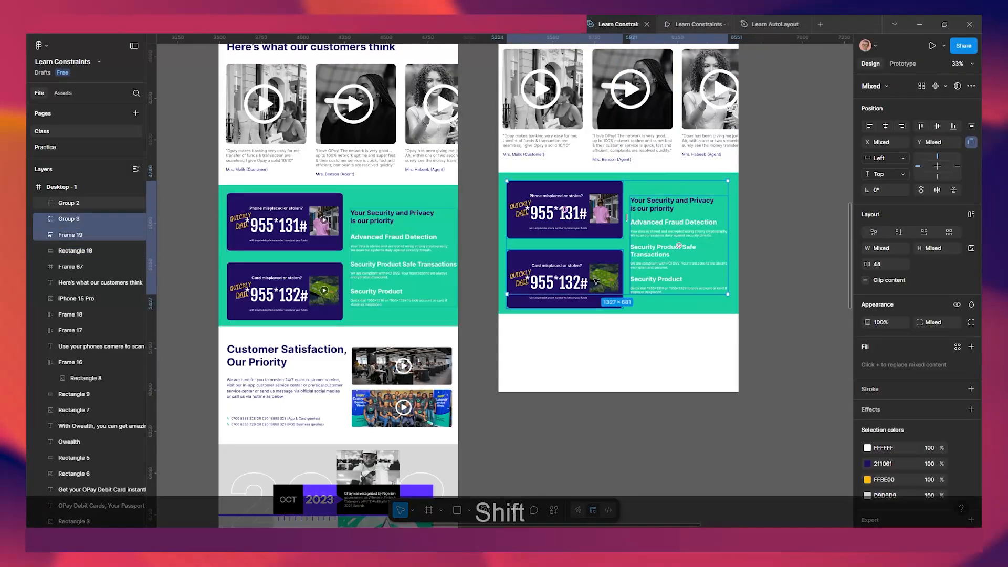
{"action": "left_click", "coordinate": [604, 271], "text": "shift"}
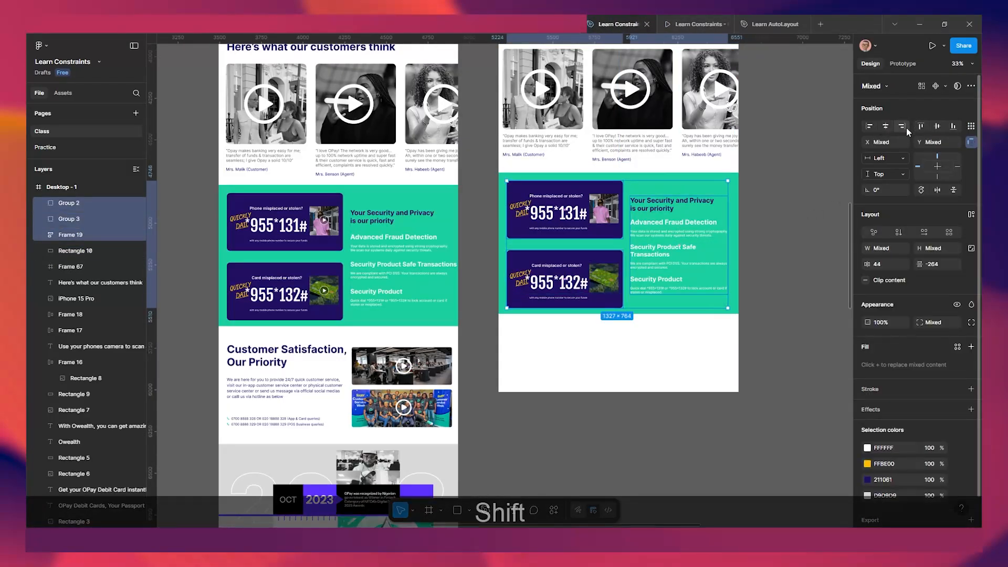
{"action": "left_click", "coordinate": [891, 160]}
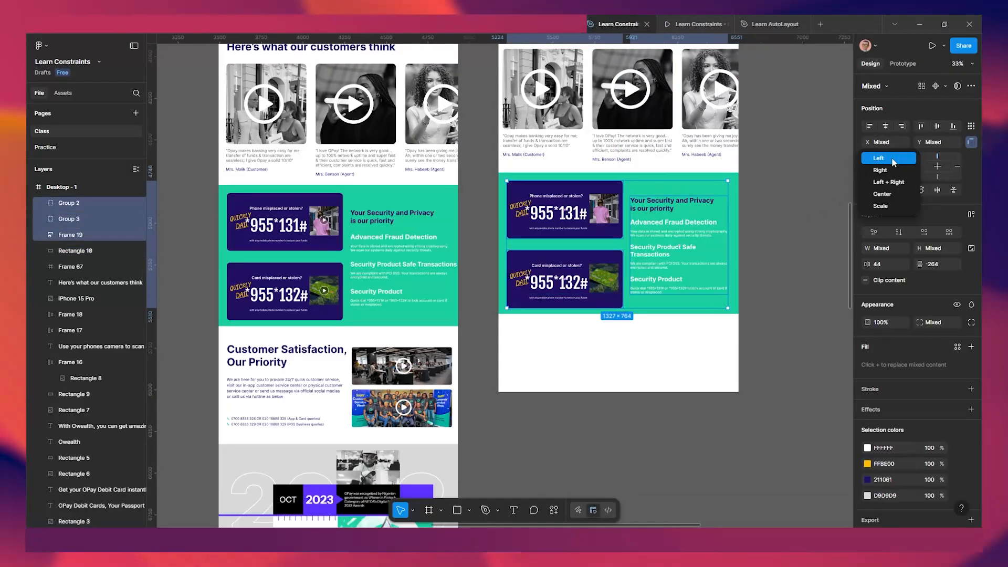
{"action": "left_click", "coordinate": [886, 198]}
Check the centered security cards and text against the testimonials above in the prototype preview, and return to the design file.
{"action": "left_click", "coordinate": [698, 25]}
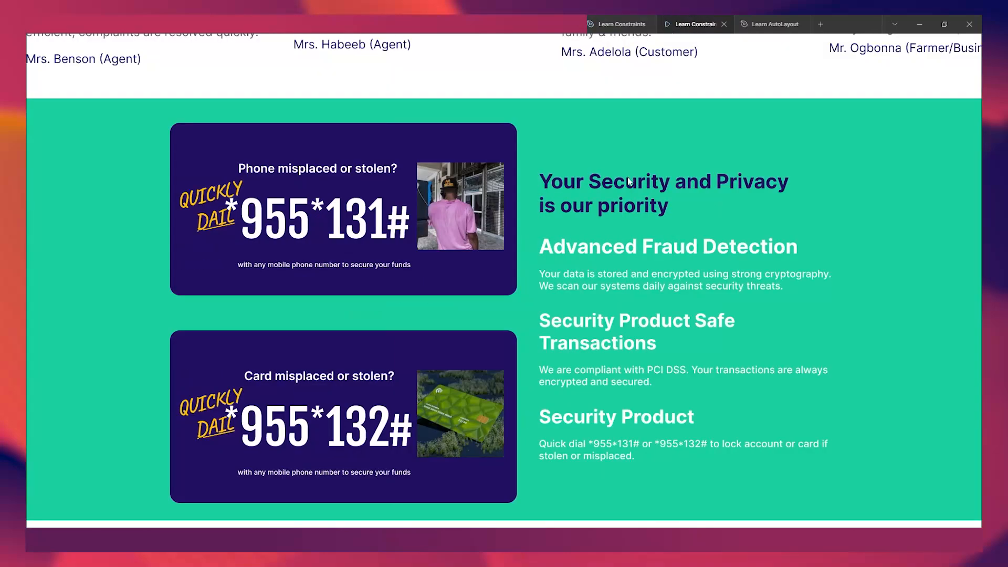
{"action": "scroll", "coordinate": [603, 213], "scroll_direction": "down", "scroll_amount": 3}
{"action": "scroll", "coordinate": [602, 213], "scroll_direction": "up", "scroll_amount": 3}
{"action": "scroll", "coordinate": [602, 213], "scroll_direction": "up", "scroll_amount": 2}
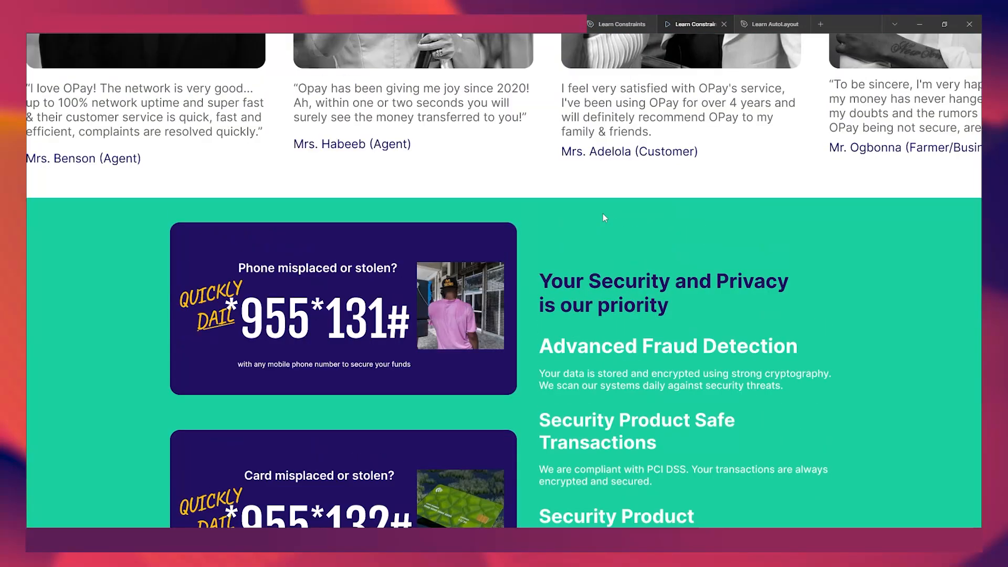
{"action": "scroll", "coordinate": [602, 218], "scroll_direction": "down", "scroll_amount": 2}
{"action": "scroll", "coordinate": [603, 213], "scroll_direction": "up", "scroll_amount": 1}
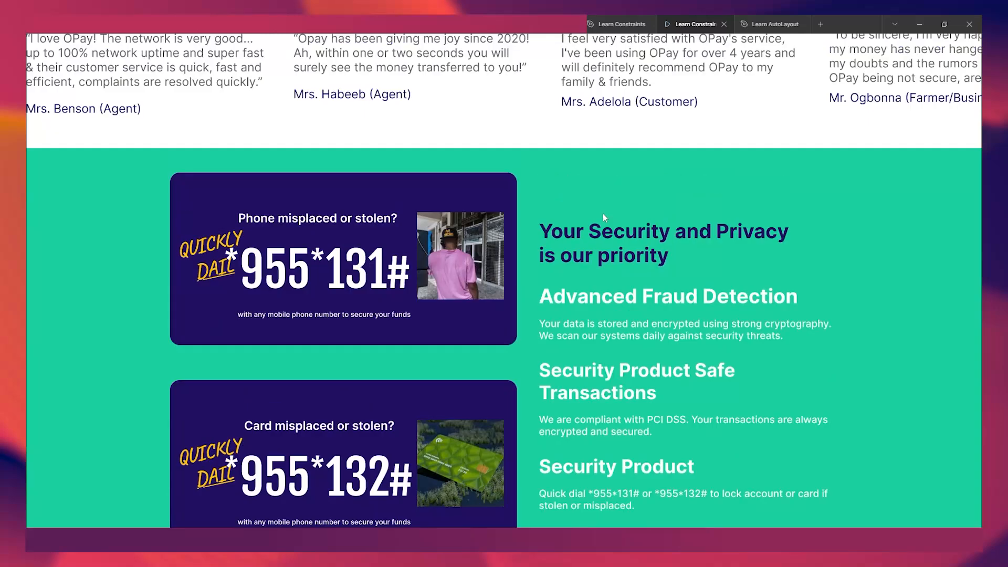
{"action": "scroll", "coordinate": [602, 213], "scroll_direction": "down", "scroll_amount": 2}
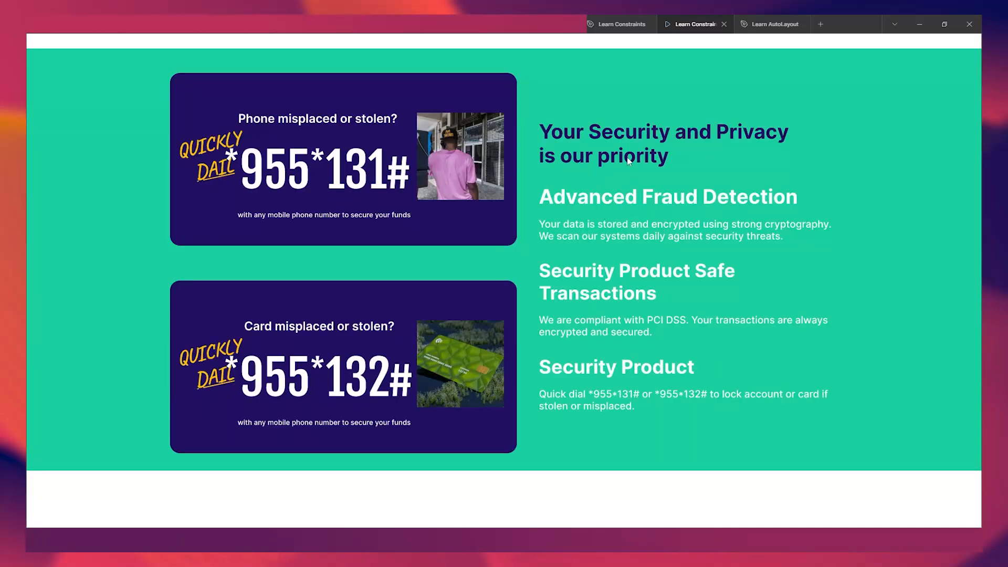
{"action": "left_click", "coordinate": [620, 25]}
Set the horizontal constraint of the two dial-code cards to Left.
{"action": "scroll", "coordinate": [597, 200], "scroll_direction": "down", "scroll_amount": 3}
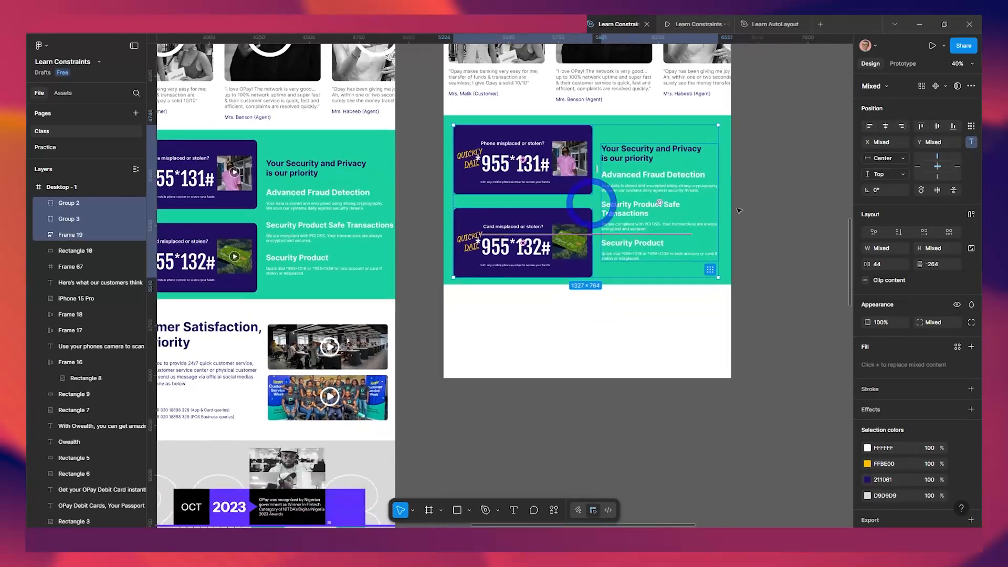
{"action": "left_click", "coordinate": [522, 162]}
{"action": "left_click", "coordinate": [522, 246], "text": "shift"}
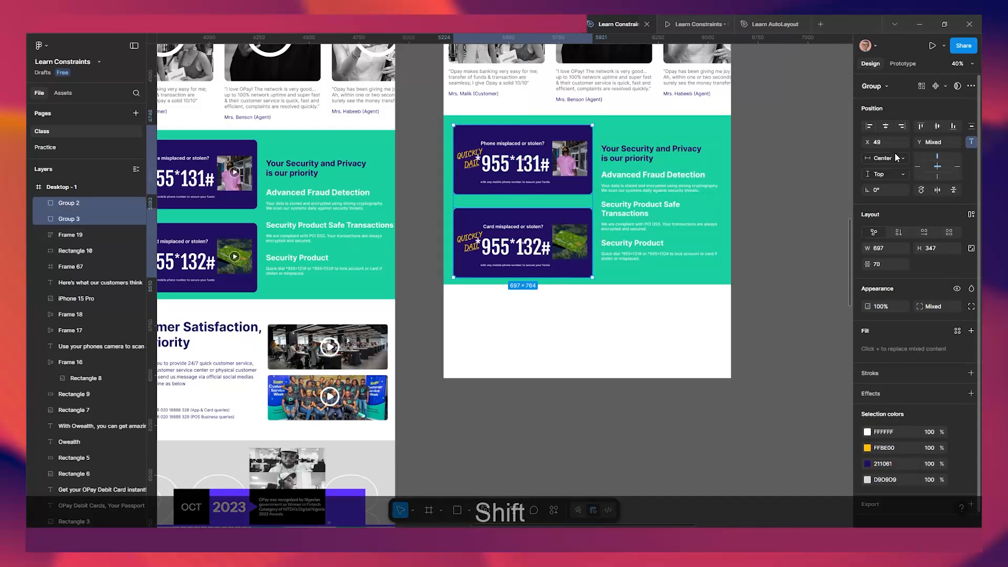
{"action": "left_click", "coordinate": [889, 158]}
{"action": "left_click", "coordinate": [887, 160]}
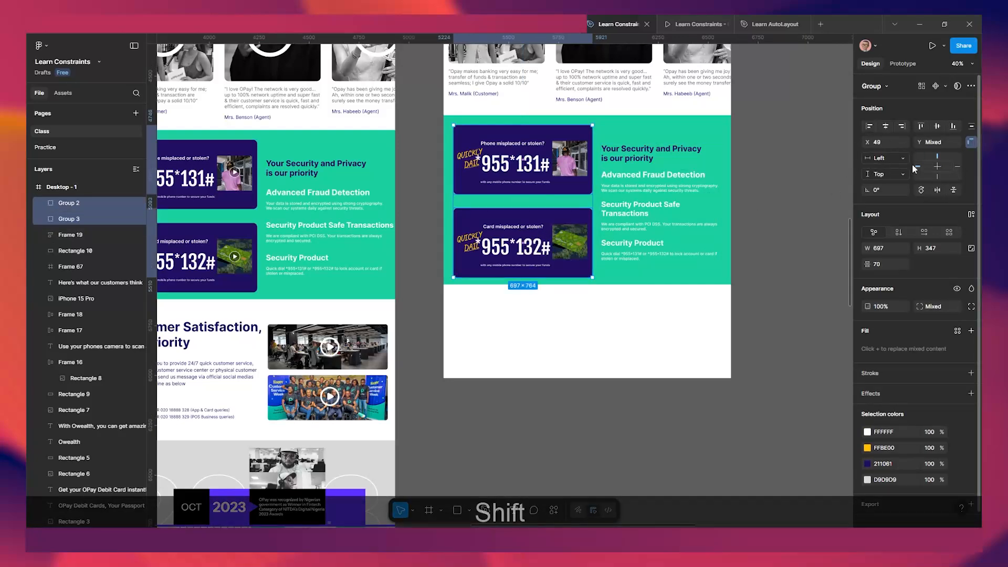
Check the gap between the dial-code cards and the security text in the prototype preview, and return to the design file.
{"action": "left_click", "coordinate": [694, 24]}
{"action": "scroll", "coordinate": [538, 222], "scroll_direction": "down", "scroll_amount": 2}
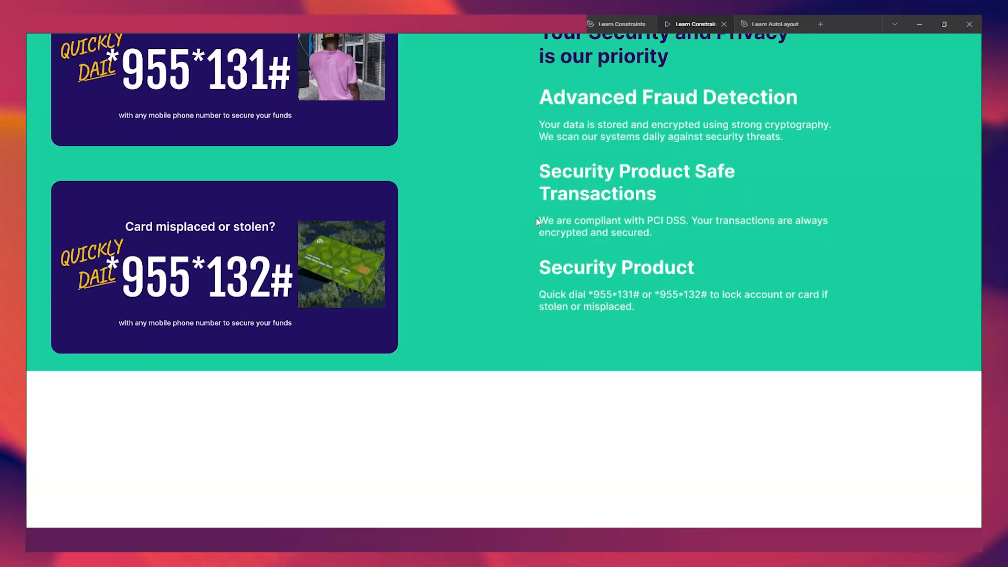
{"action": "scroll", "coordinate": [607, 207], "scroll_direction": "up", "scroll_amount": 3}
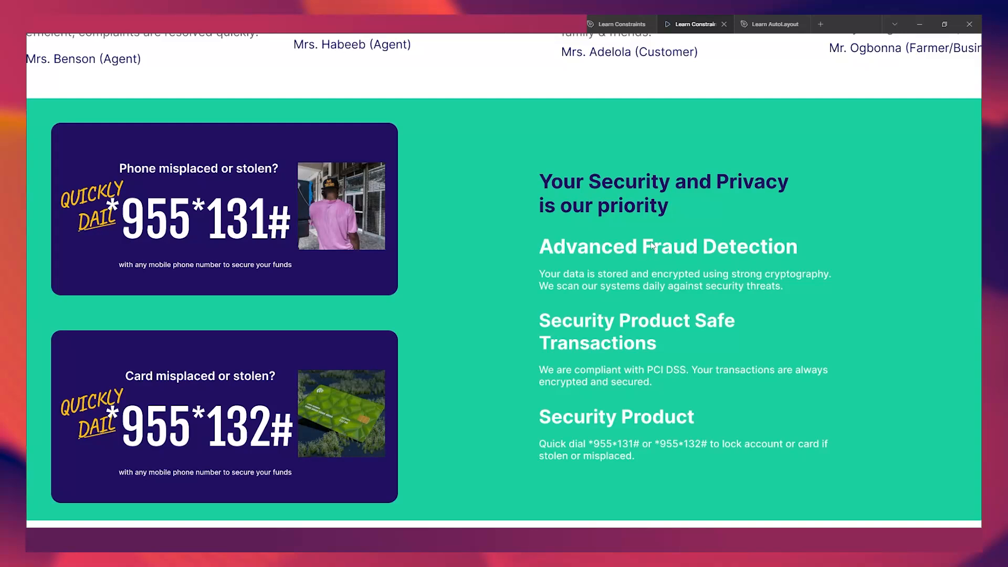
{"action": "scroll", "coordinate": [652, 256], "scroll_direction": "up", "scroll_amount": 1}
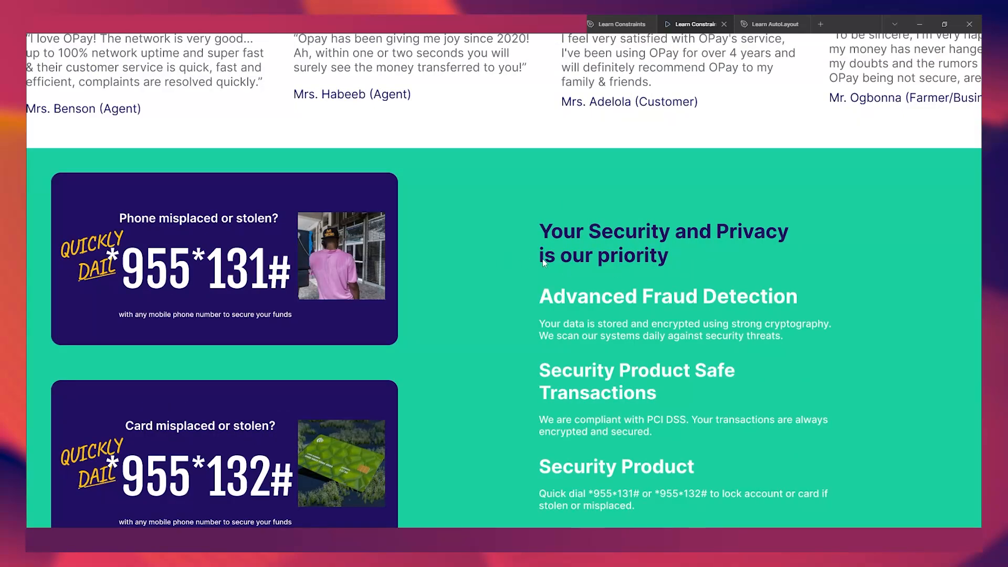
{"action": "left_click", "coordinate": [634, 24]}
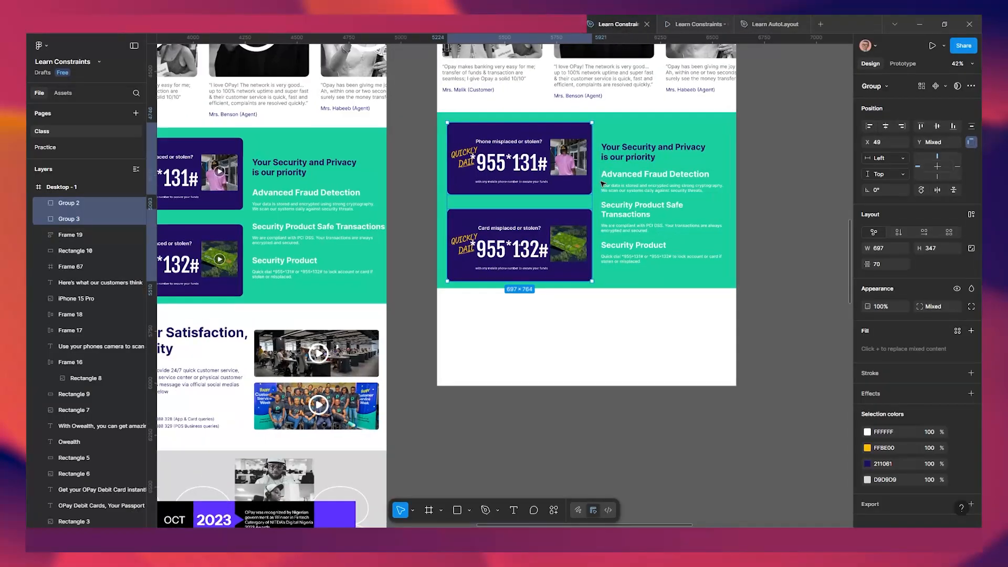
Set the security text frame's horizontal constraint to Left + Right, and check the section's layout in the prototype preview.
{"action": "scroll", "coordinate": [602, 183], "scroll_direction": "up", "scroll_amount": 3}
{"action": "left_click", "coordinate": [621, 208]}
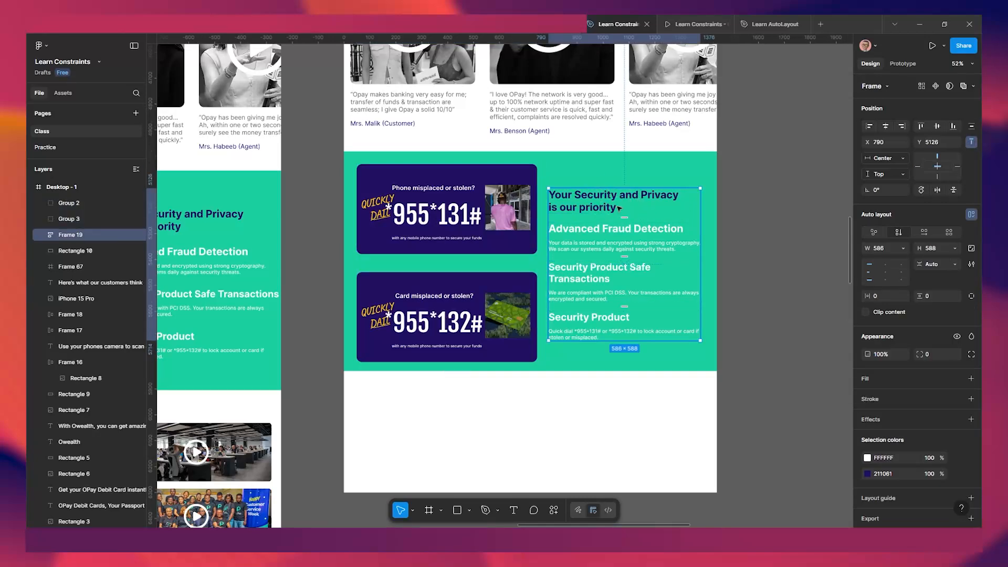
{"action": "left_click", "coordinate": [890, 157]}
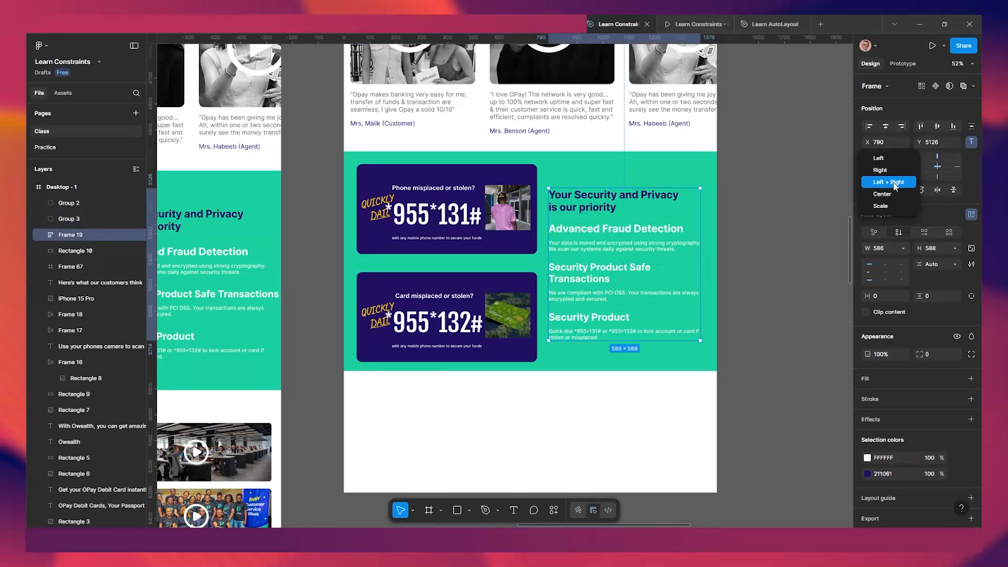
{"action": "left_click", "coordinate": [891, 179]}
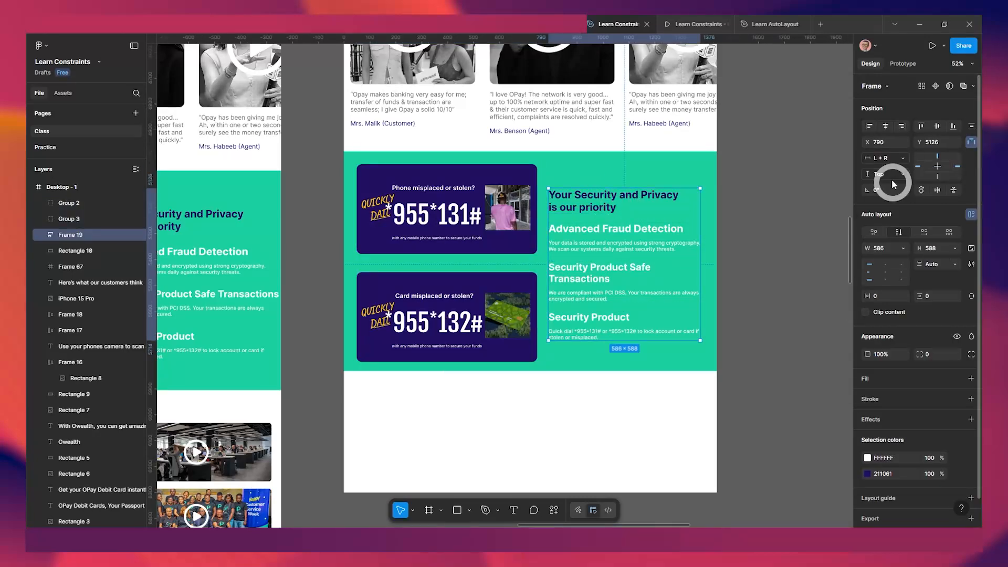
{"action": "left_click", "coordinate": [684, 24]}
{"action": "scroll", "coordinate": [575, 246], "scroll_direction": "down", "scroll_amount": 3}
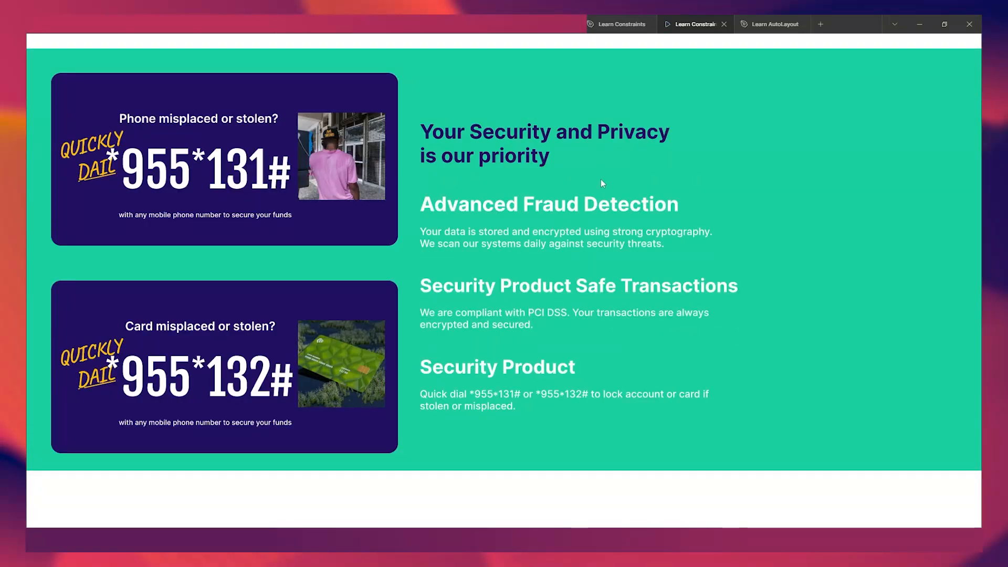
Return to the design file and set the width of the "Your Security and Privacy is our priority" heading to Fill container.
{"action": "left_click", "coordinate": [615, 24]}
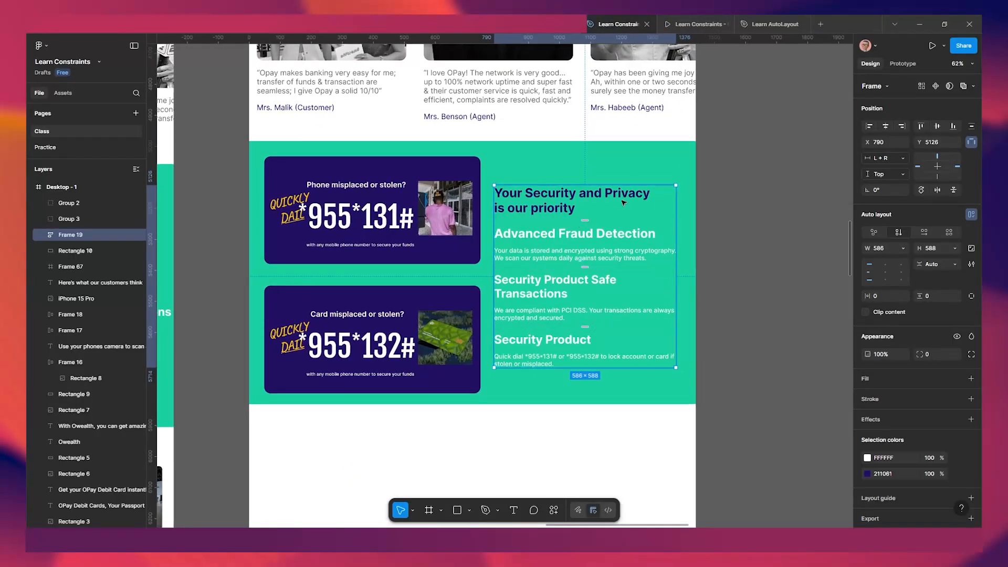
{"action": "left_click", "coordinate": [566, 202]}
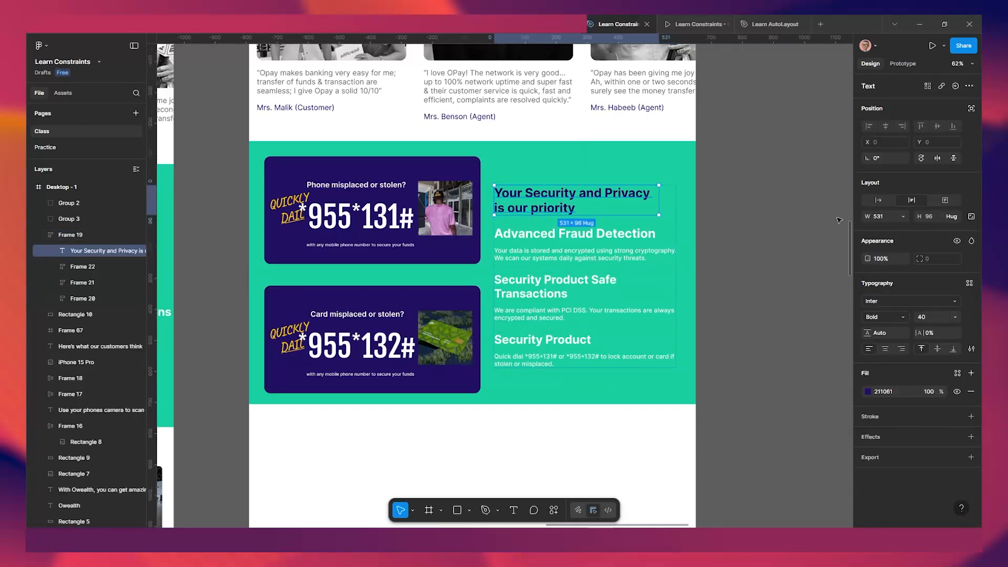
{"action": "left_click", "coordinate": [902, 217]}
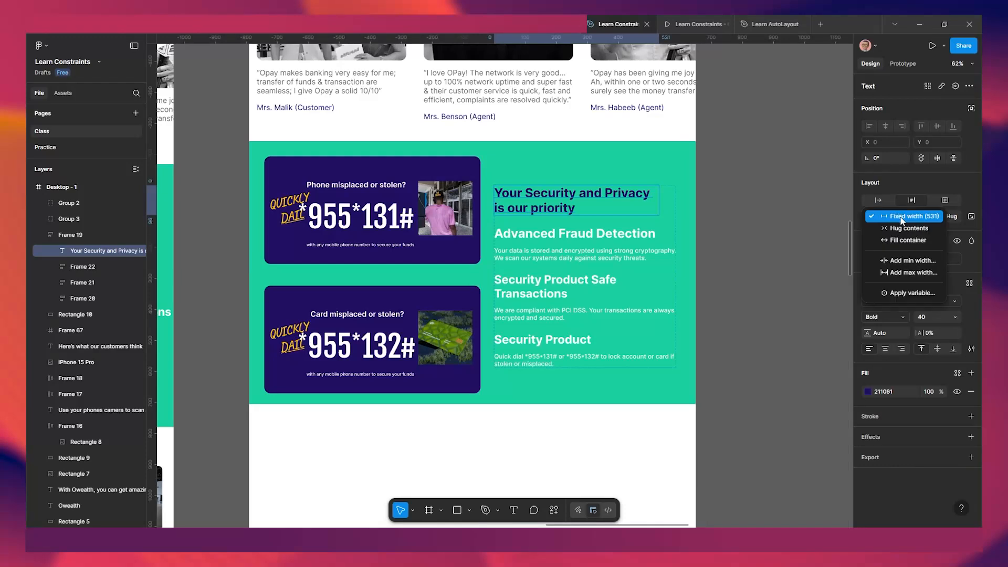
{"action": "left_click", "coordinate": [899, 242]}
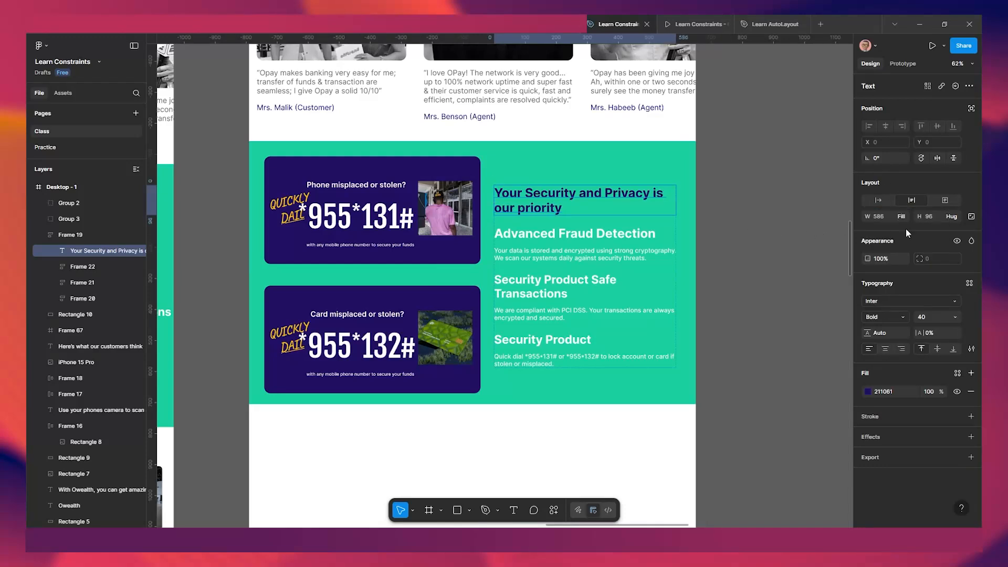
{"action": "left_click", "coordinate": [725, 244]}
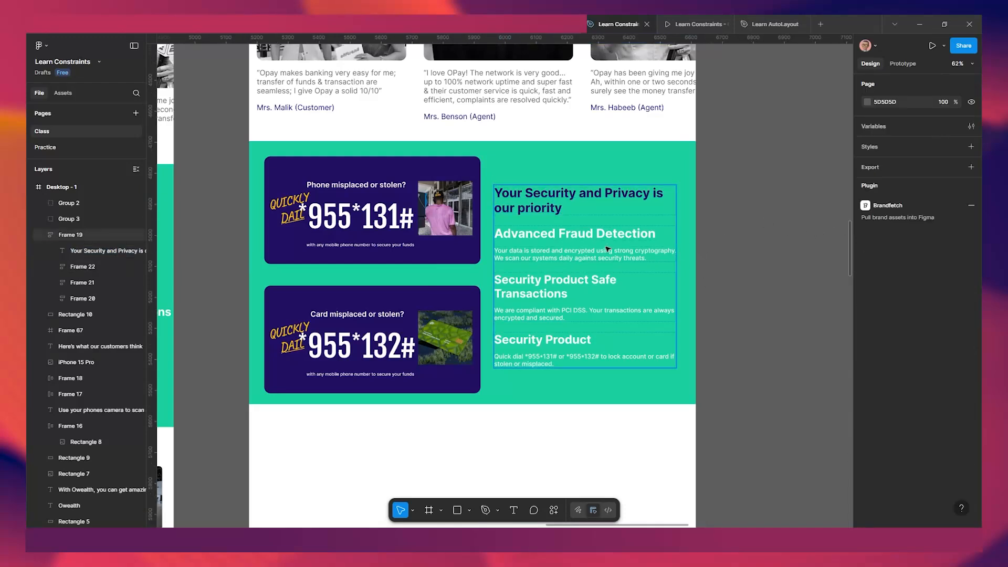
Set the width of the description text under Advanced Fraud Detection to Fill container.
{"action": "left_click", "coordinate": [607, 249]}
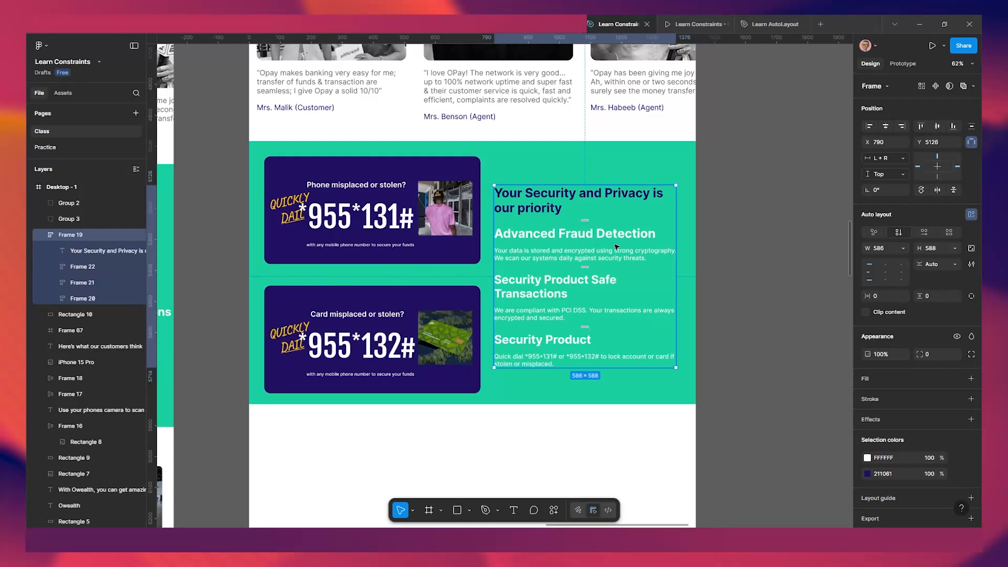
{"action": "double_click", "coordinate": [583, 244]}
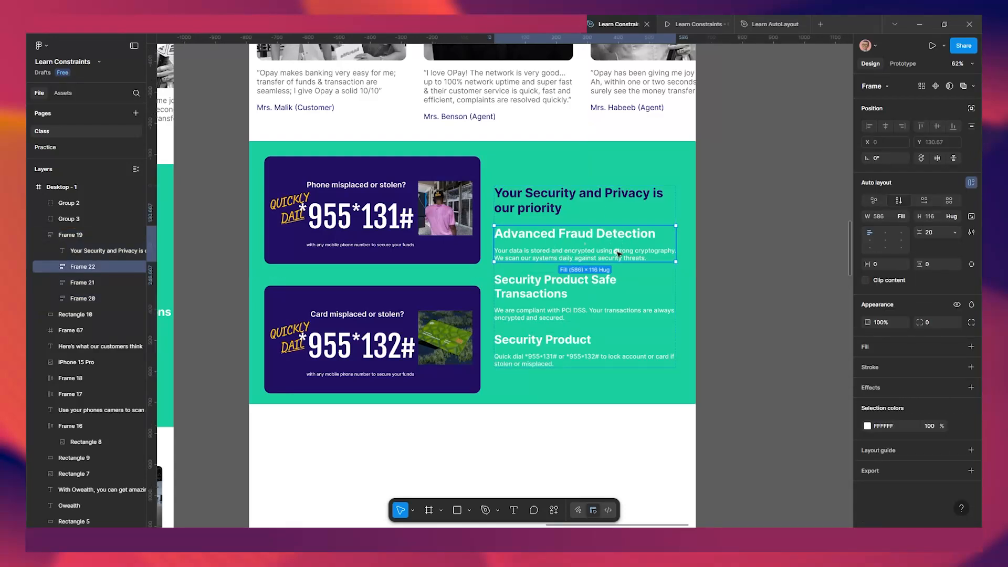
{"action": "double_click", "coordinate": [620, 254]}
{"action": "left_click", "coordinate": [896, 216]}
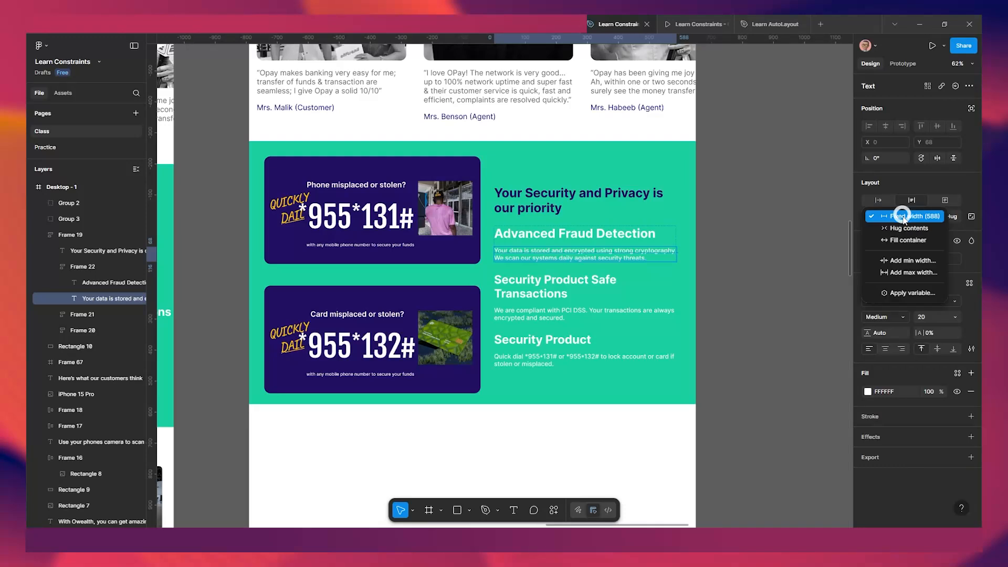
{"action": "left_click", "coordinate": [886, 241]}
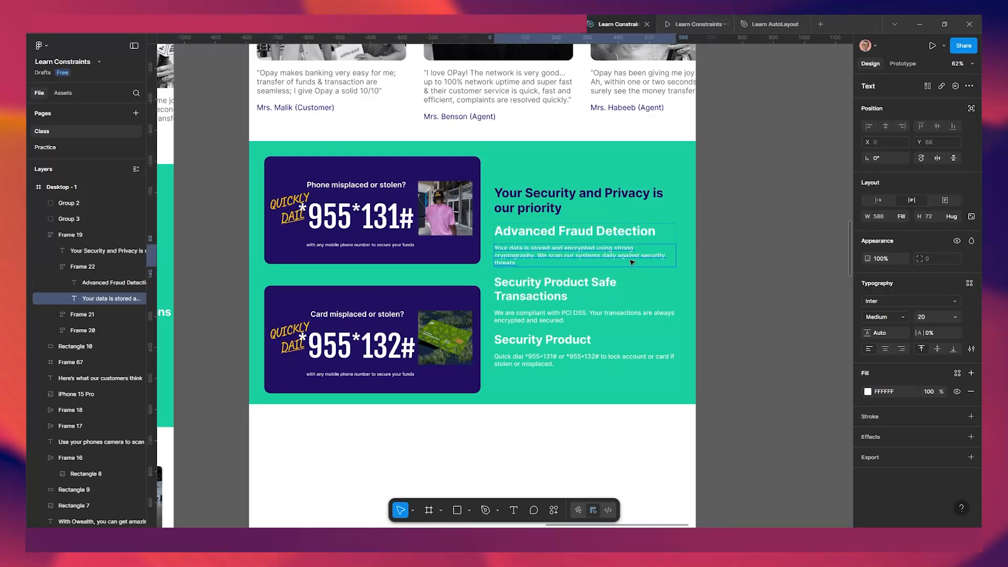
Set the width of the description text under Security Product Safe Transactions to Fill container.
{"action": "left_click", "coordinate": [538, 298]}
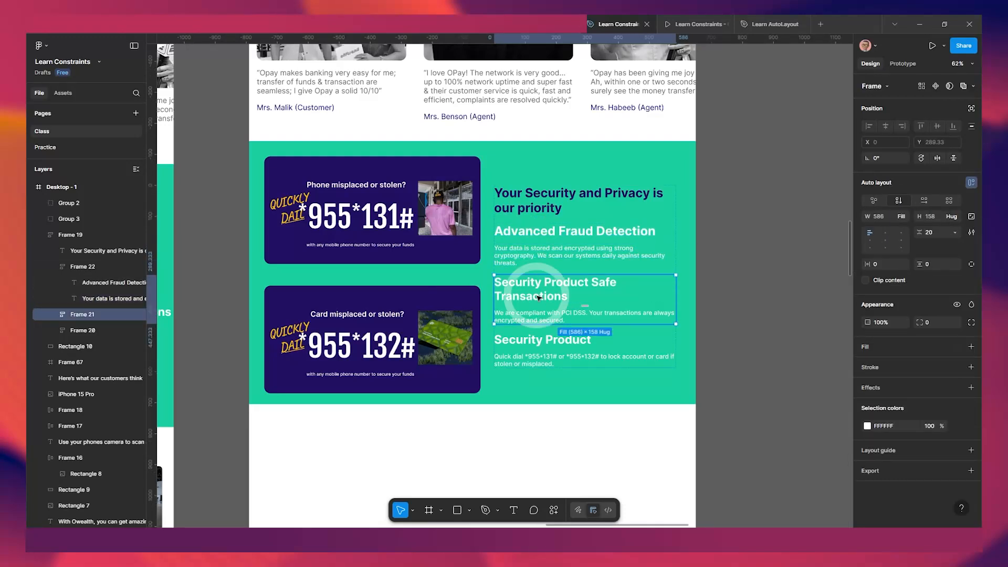
{"action": "double_click", "coordinate": [550, 291]}
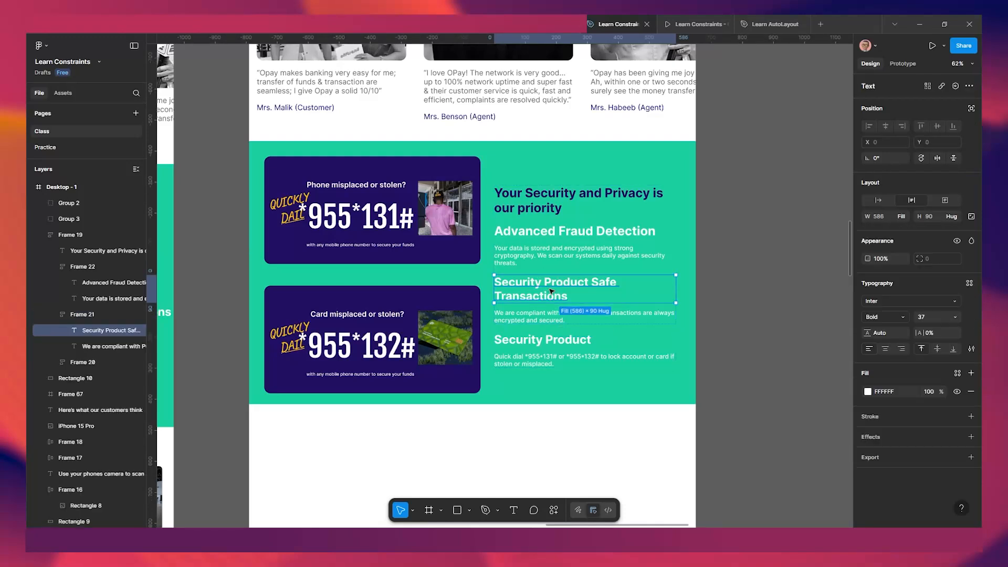
{"action": "left_click", "coordinate": [633, 321]}
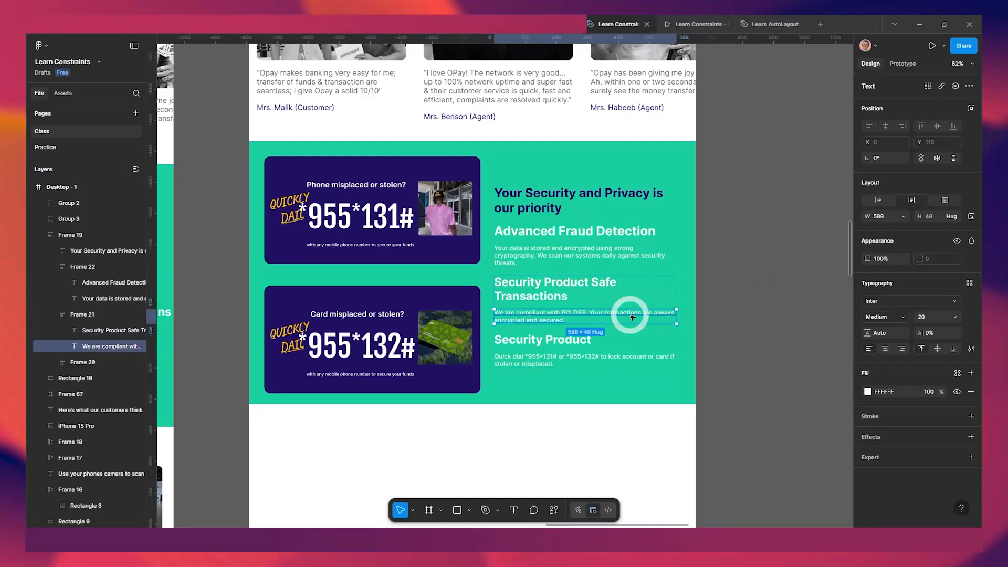
{"action": "left_click", "coordinate": [904, 216]}
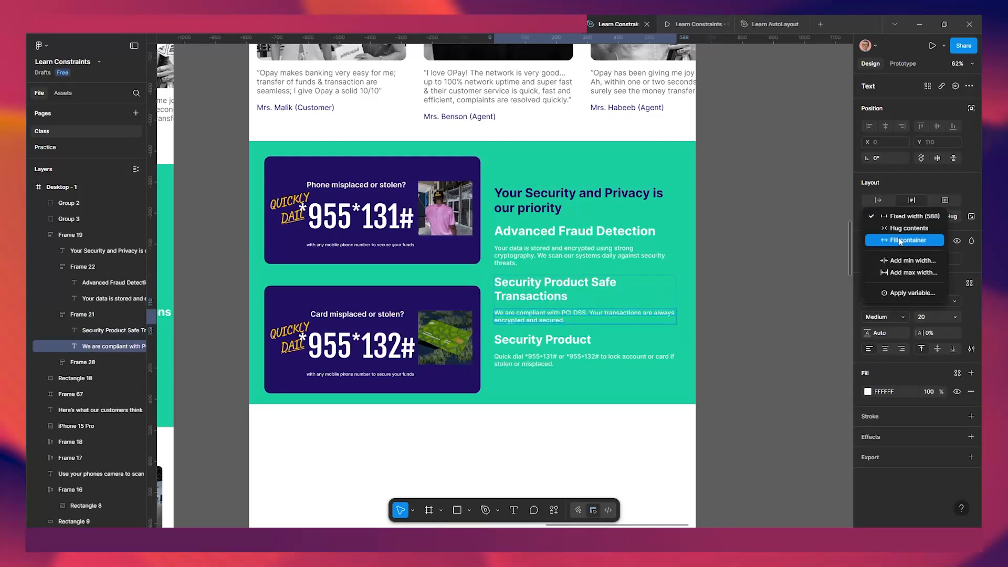
{"action": "left_click", "coordinate": [899, 237]}
Set the description under Security Product to Fill container, and check the security section in the prototype preview before returning to the design file.
{"action": "left_click", "coordinate": [567, 348]}
{"action": "double_click", "coordinate": [567, 346]}
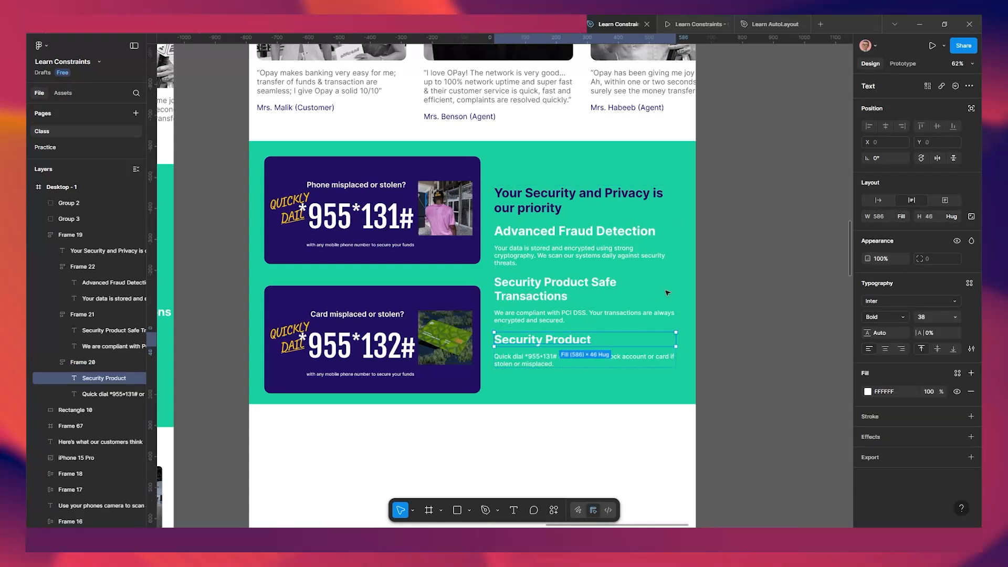
{"action": "left_click", "coordinate": [600, 360]}
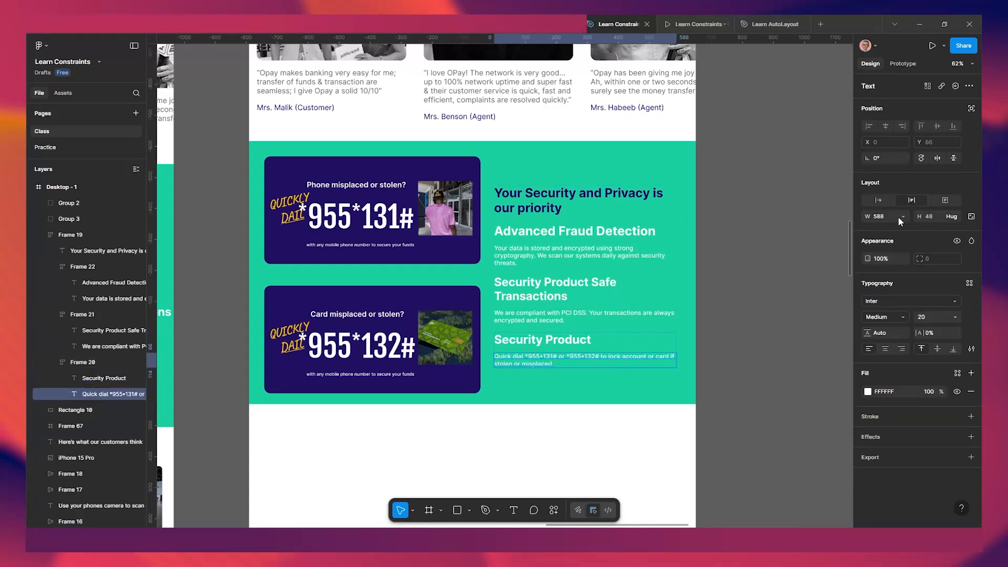
{"action": "left_click", "coordinate": [899, 216]}
{"action": "left_click", "coordinate": [898, 246]}
{"action": "left_click", "coordinate": [691, 24]}
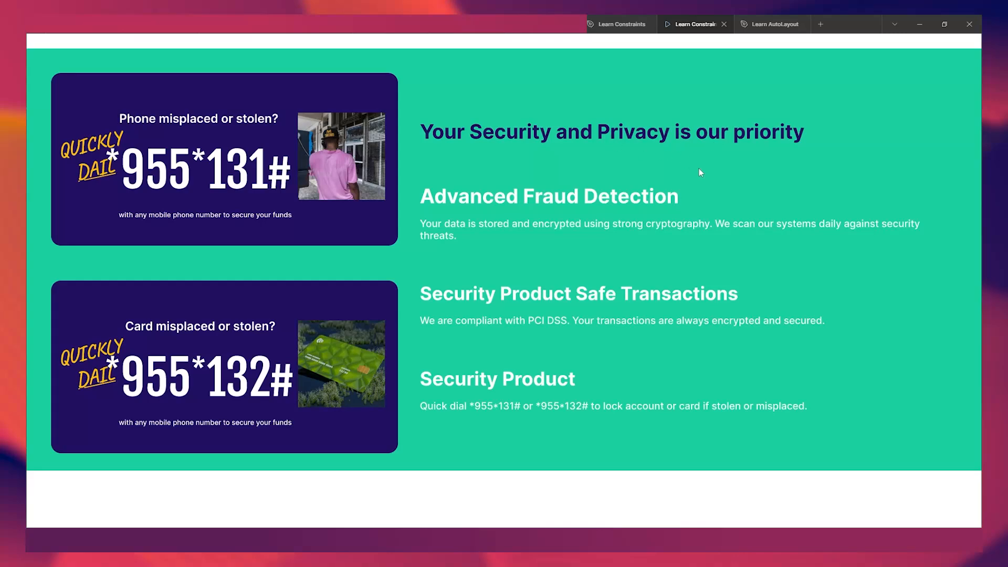
{"action": "left_click", "coordinate": [621, 24]}
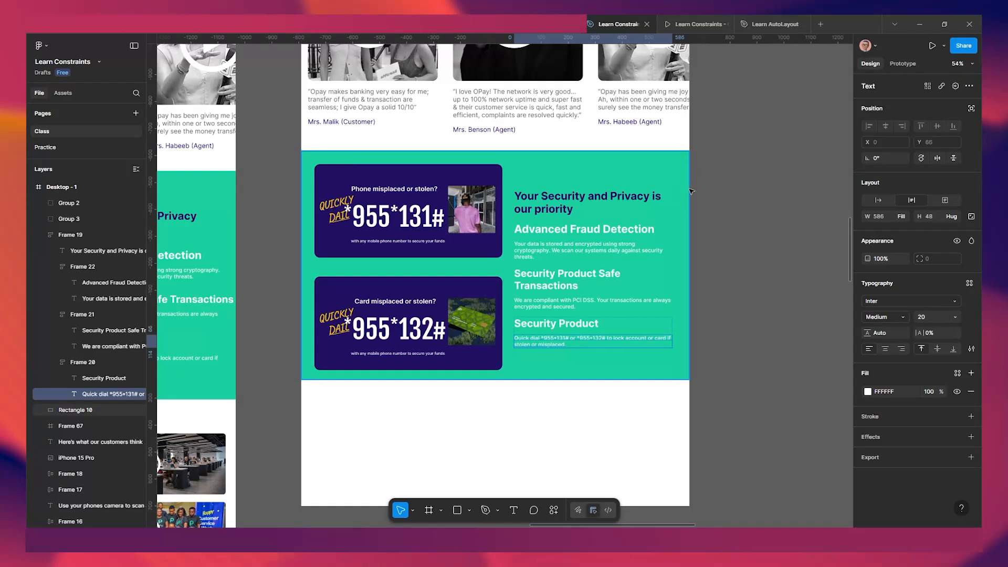
Test the security section's response by narrowing Desktop - 1 to a width of 1225, and undo the resize.
{"action": "left_click", "coordinate": [672, 410], "text": "ctrl"}
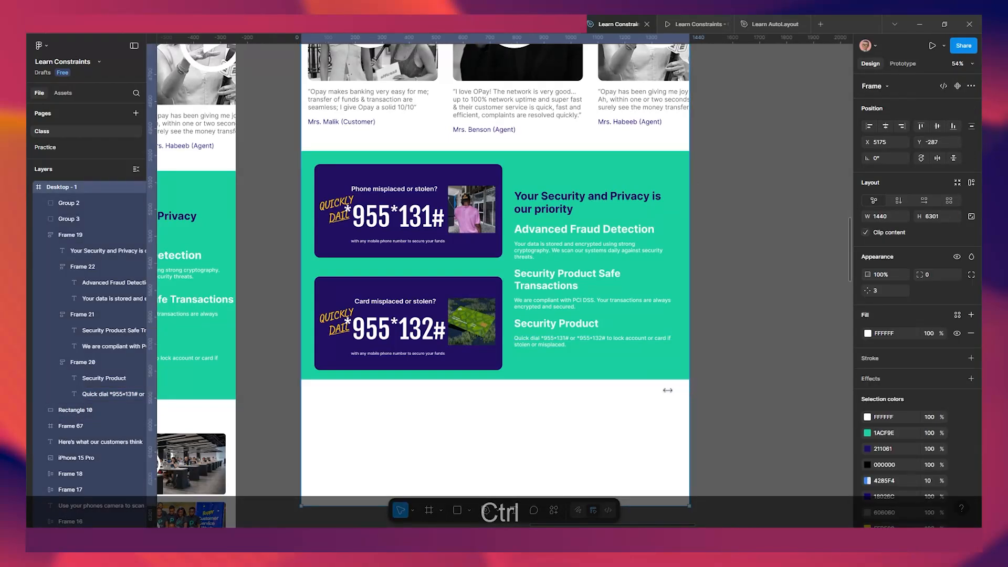
{"action": "left_click_drag", "start_coordinate": [667, 389], "coordinate": [631, 369]}
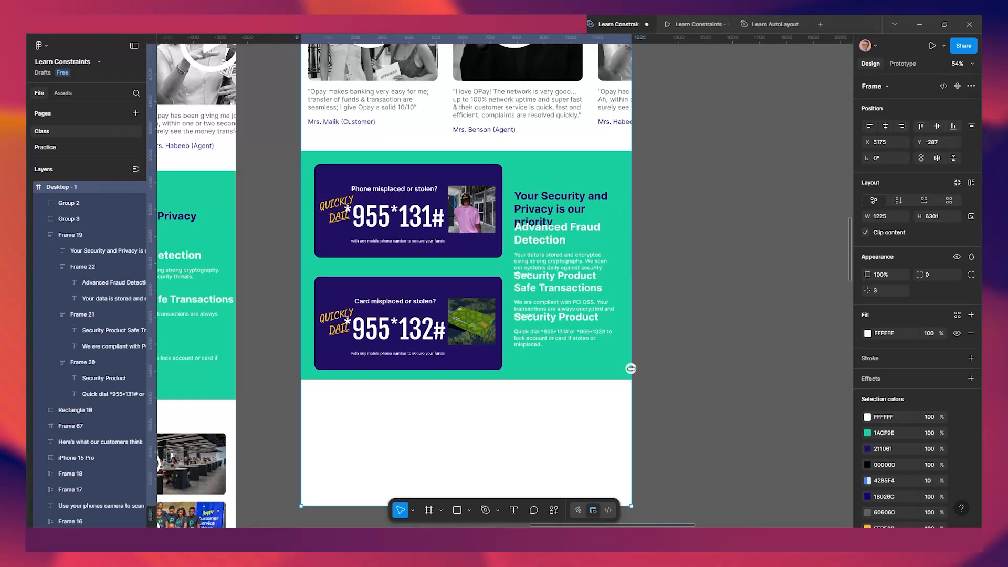
{"action": "key", "text": "ctrl+z"}
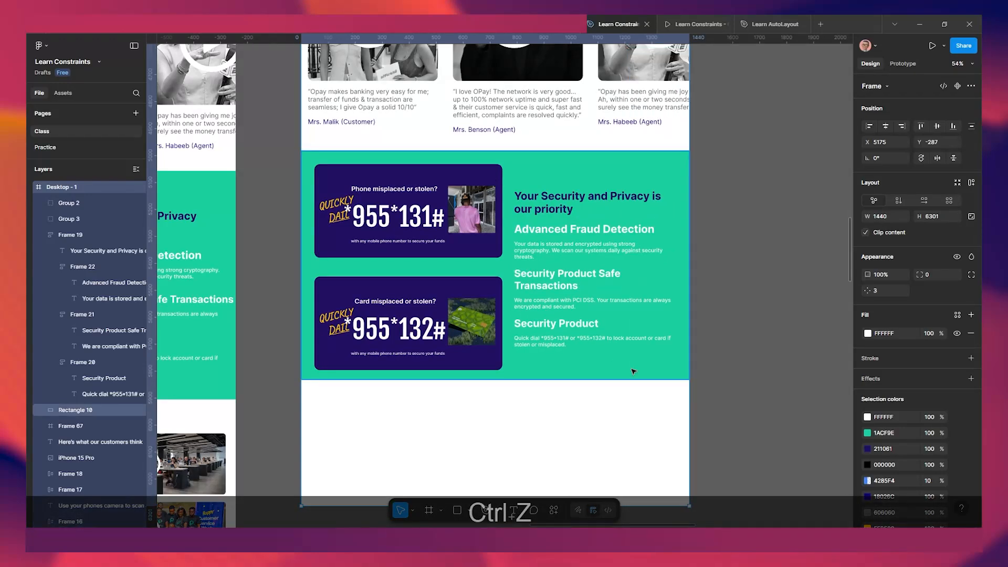
Extend the Desktop - 1 frame downward to a height of about 7127 to make room for the next section.
{"action": "scroll", "coordinate": [633, 371], "scroll_direction": "down", "scroll_amount": 5, "text": "ctrl"}
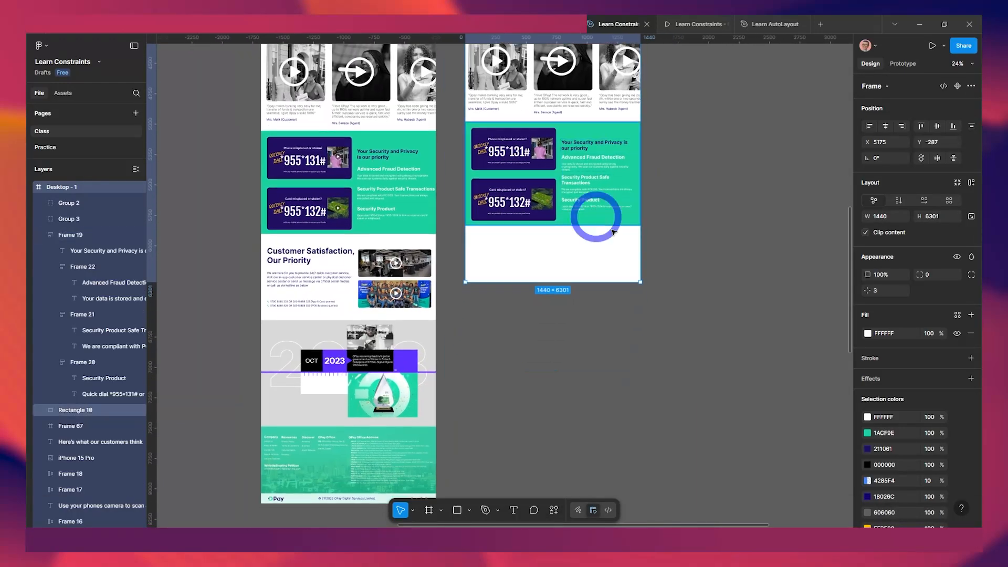
{"action": "left_click_drag", "start_coordinate": [596, 325], "coordinate": [580, 383]}
{"action": "scroll", "coordinate": [593, 358], "scroll_direction": "up", "scroll_amount": 2, "text": "ctrl"}
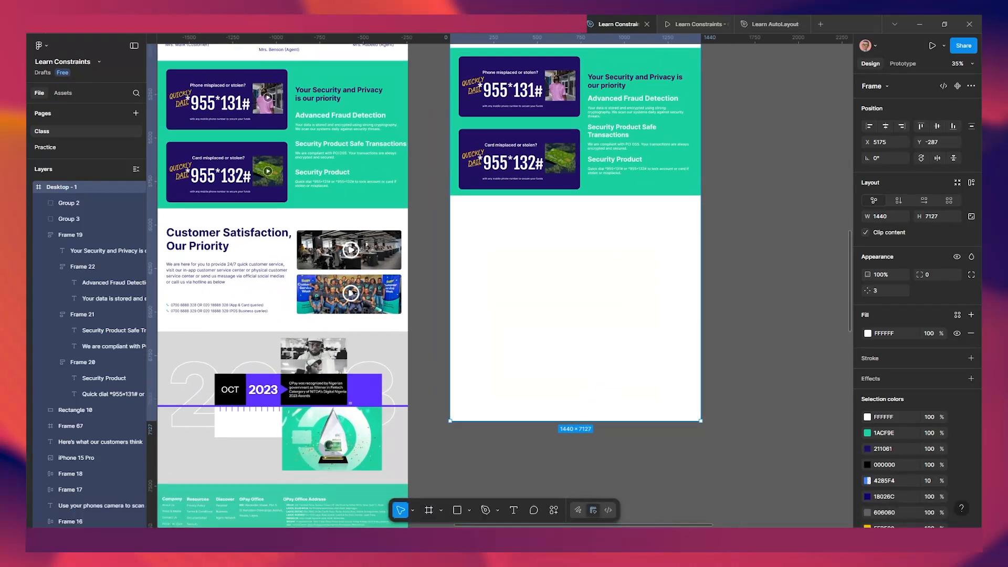
Copy the Customer Satisfaction heading, paragraph, hotline text and two images from the Class frame into Desktop - 1 below the security section.
{"action": "left_click", "coordinate": [208, 241]}
{"action": "left_click", "coordinate": [219, 280], "text": "shift"}
{"action": "left_click", "coordinate": [223, 314], "text": "shift"}
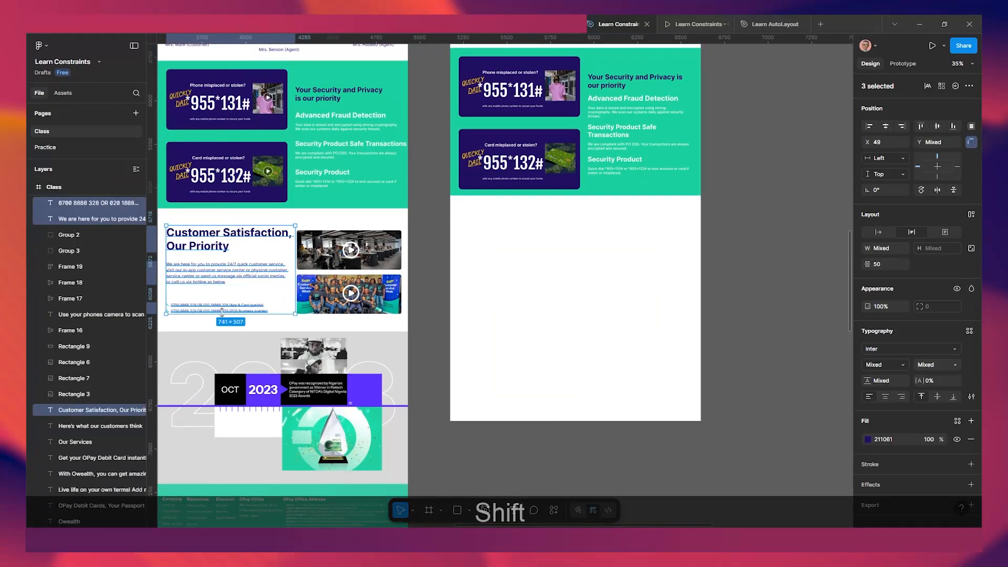
{"action": "left_click", "coordinate": [329, 300], "text": "shift"}
{"action": "left_click", "coordinate": [330, 252], "text": "shift"}
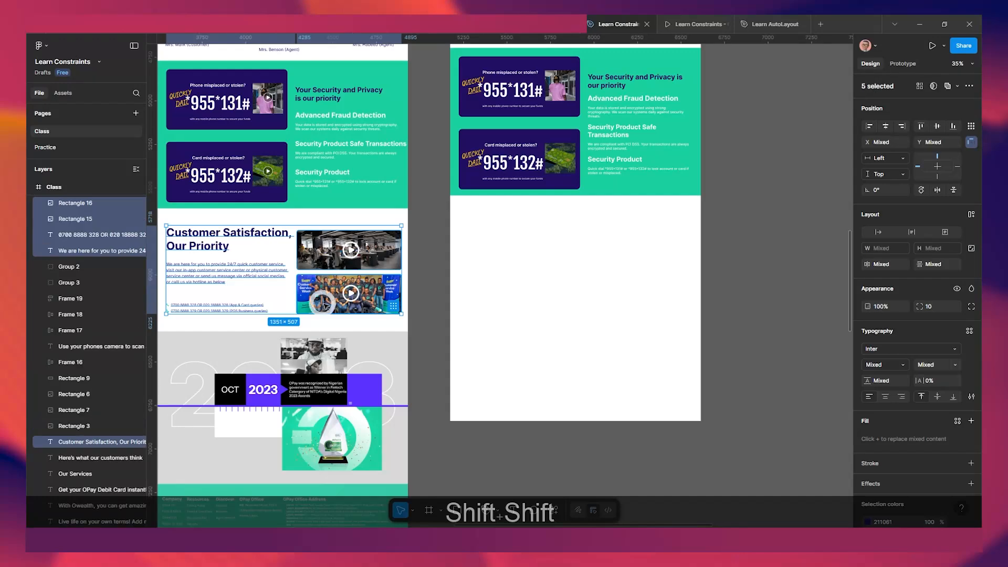
{"action": "left_click_drag", "start_coordinate": [409, 284], "coordinate": [573, 314]}
{"action": "scroll", "coordinate": [604, 282], "scroll_direction": "up", "scroll_amount": 2}
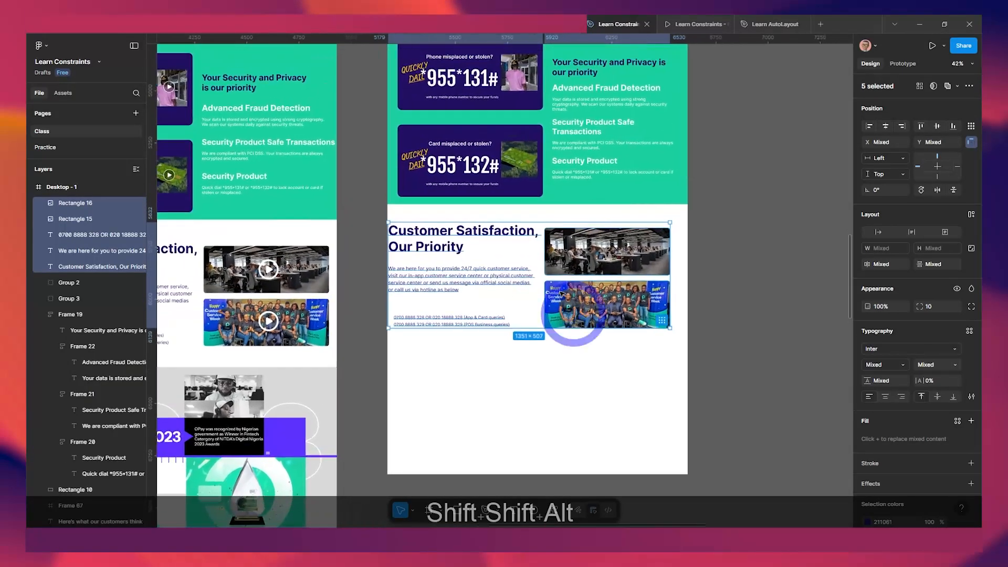
Shift the copied Customer Satisfaction content slightly down and to the right, within the side margins of Desktop - 1.
{"action": "left_click_drag", "start_coordinate": [497, 279], "coordinate": [503, 284]}
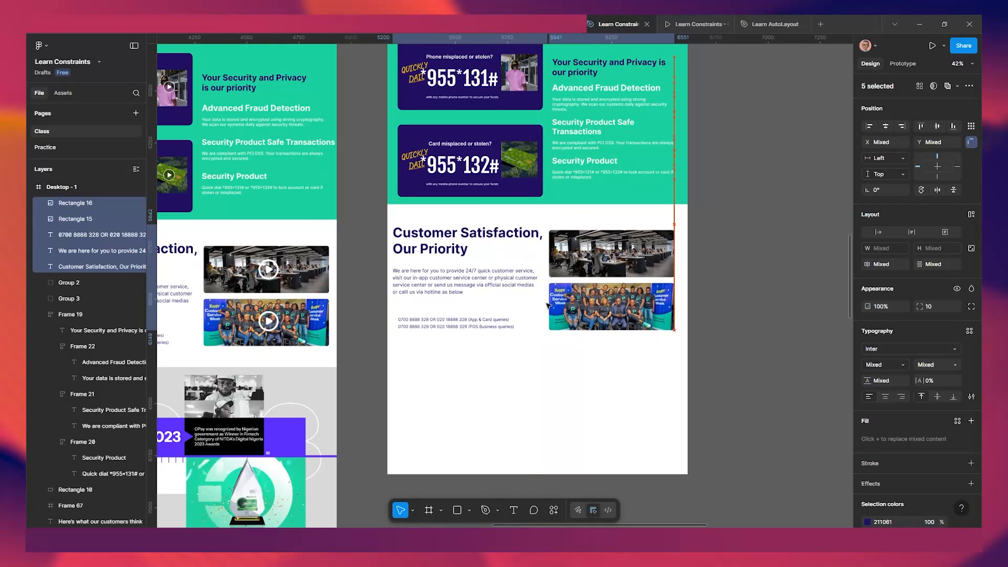
{"action": "key", "text": "shift+Right"}
{"action": "left_click", "coordinate": [647, 340]}
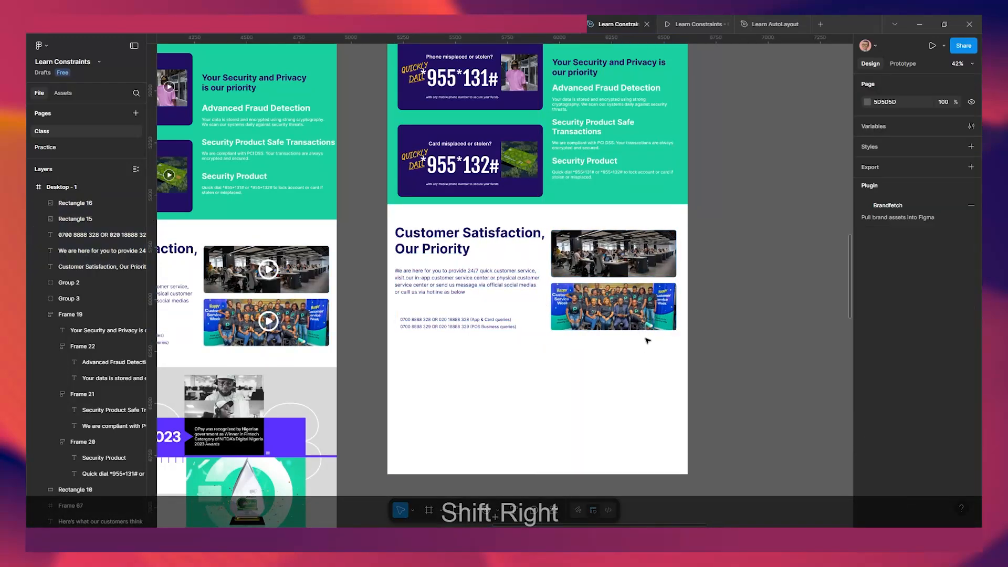
Select the two play icons on the customer service images in the original Class frame.
{"action": "left_click", "coordinate": [632, 315]}
{"action": "left_click", "coordinate": [613, 255], "text": "shift"}
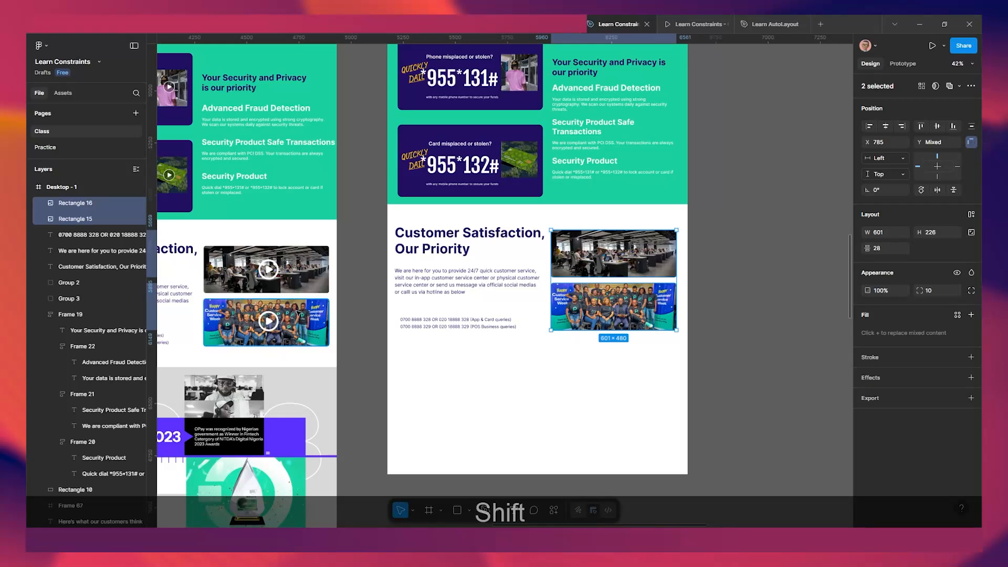
{"action": "left_click", "coordinate": [276, 272]}
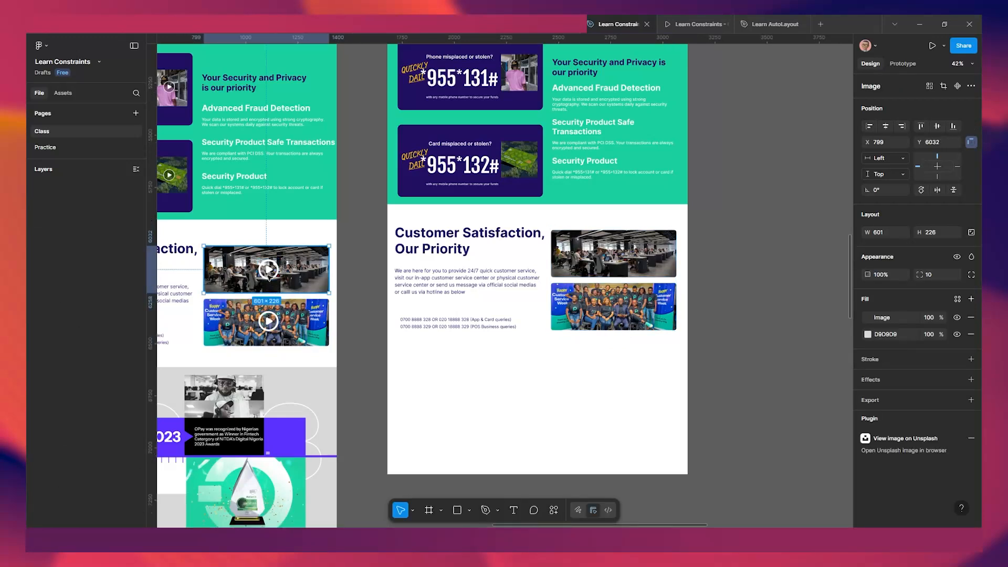
{"action": "left_click", "coordinate": [275, 272]}
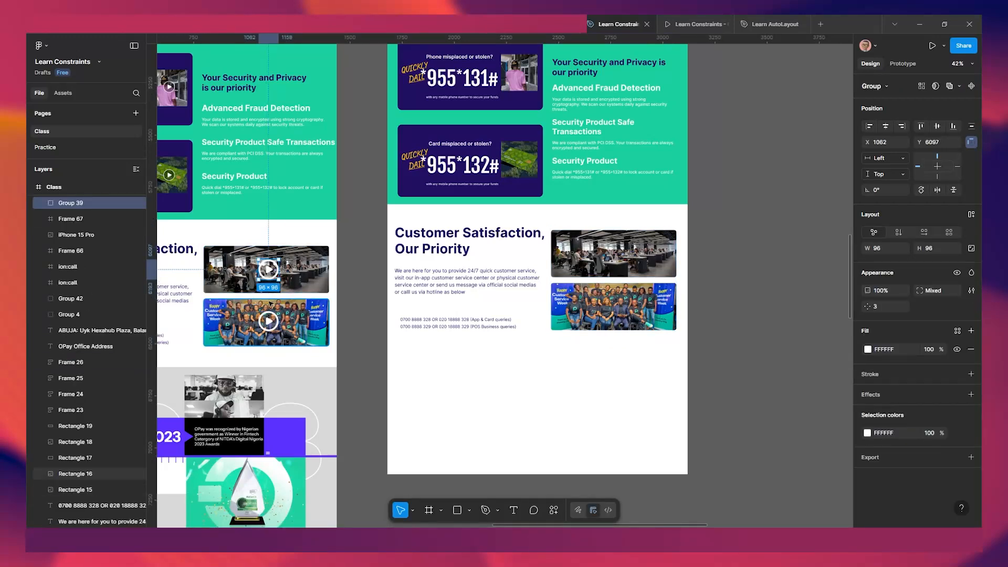
{"action": "left_click", "coordinate": [269, 321], "text": "shift"}
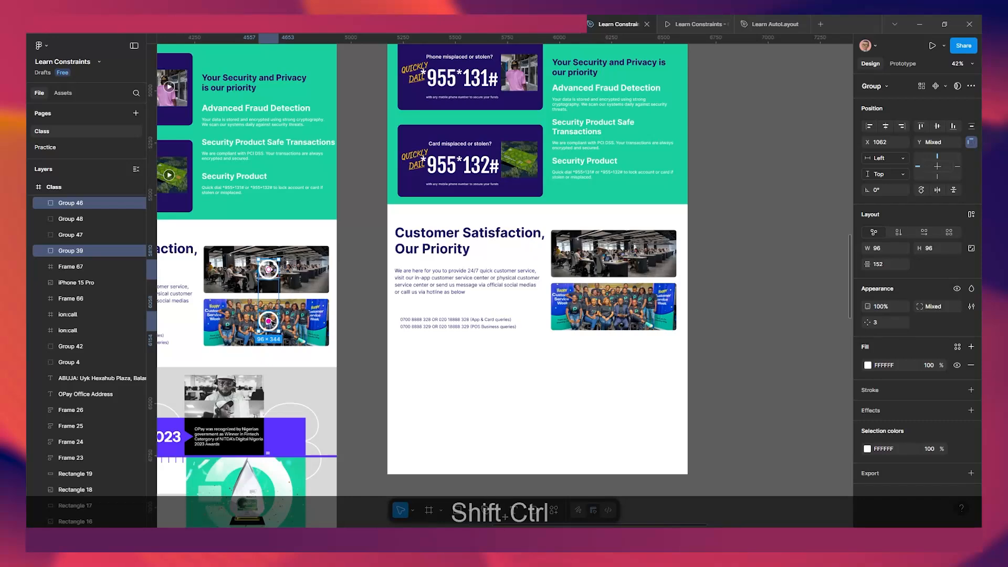
Copy the two play icons from the original Customer Satisfaction images and paste them over the matching images in the Desktop - 1 frame.
{"action": "key", "text": "ctrl+shift+c"}
{"action": "key", "text": "ctrl+shift+c"}
{"action": "left_click", "coordinate": [613, 273]}
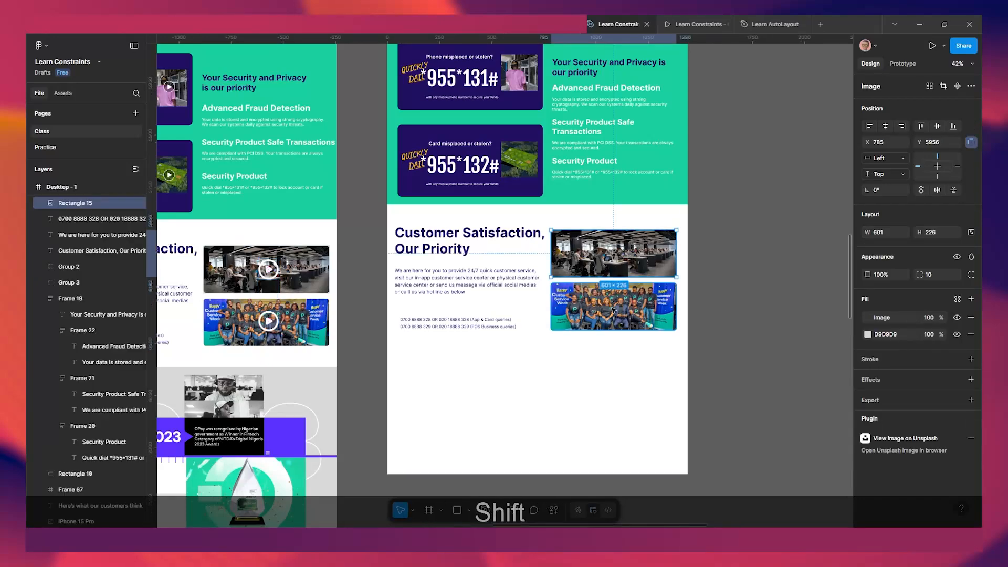
{"action": "key", "text": "ctrl+shift+v"}
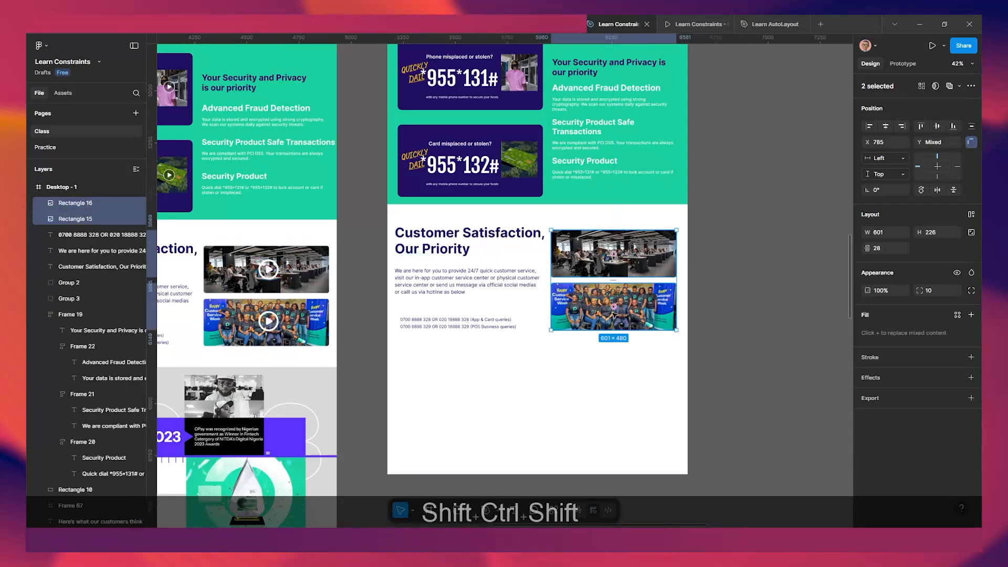
Position the pasted play icons at the centres of the office image and the team image.
{"action": "scroll", "coordinate": [613, 317], "scroll_direction": "up", "scroll_amount": 3}
{"action": "left_click_drag", "start_coordinate": [631, 326], "coordinate": [590, 357]}
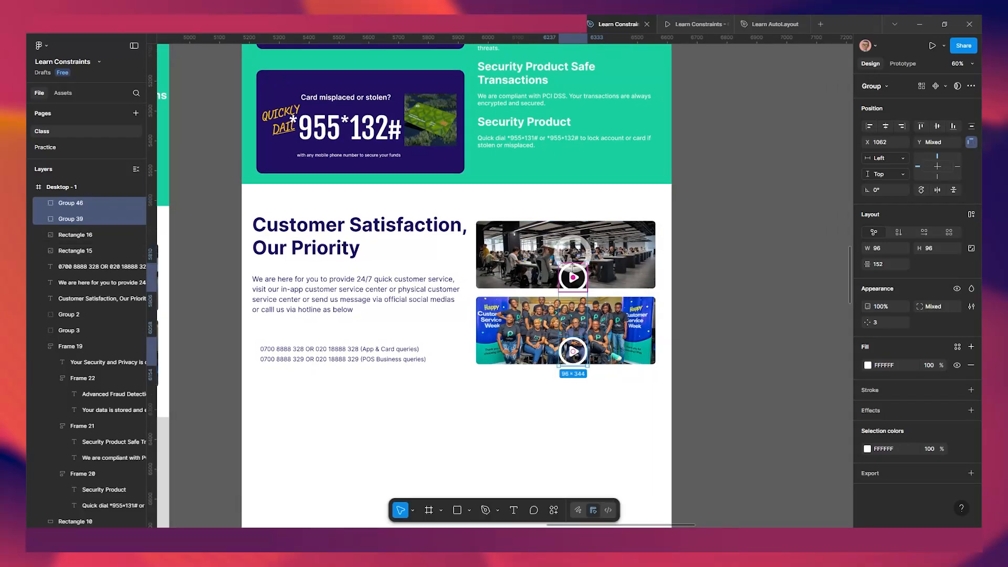
{"action": "left_click", "coordinate": [573, 277]}
{"action": "left_click_drag", "start_coordinate": [573, 278], "coordinate": [570, 257]}
{"action": "left_click_drag", "start_coordinate": [578, 349], "coordinate": [575, 334]}
Group the lower team image with its play icon.
{"action": "scroll", "coordinate": [574, 354], "scroll_direction": "down", "scroll_amount": 3}
{"action": "scroll", "coordinate": [579, 364], "scroll_direction": "down", "scroll_amount": 3}
{"action": "left_click", "coordinate": [607, 293]}
{"action": "key", "text": "shift"}
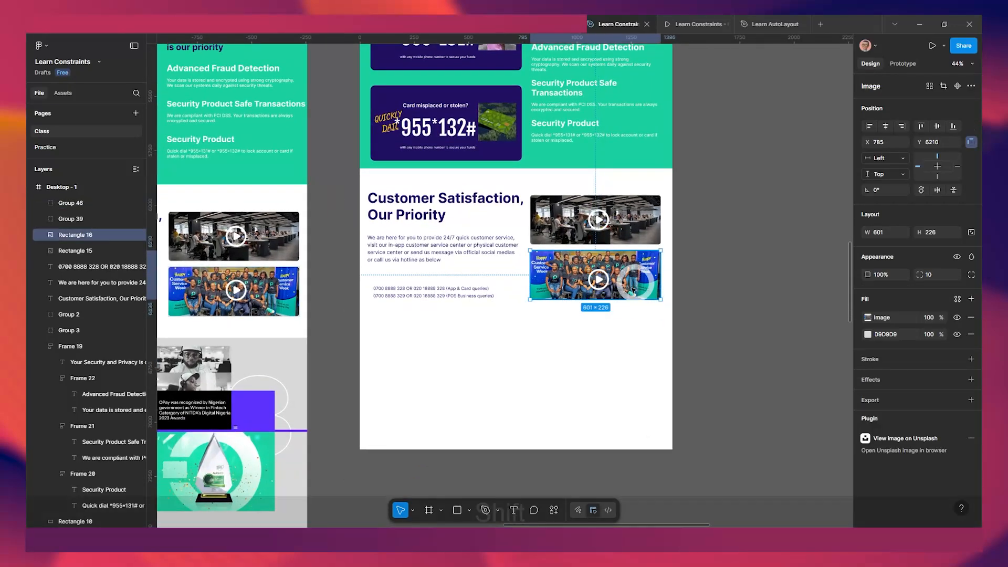
{"action": "left_click", "coordinate": [597, 281], "text": "shift"}
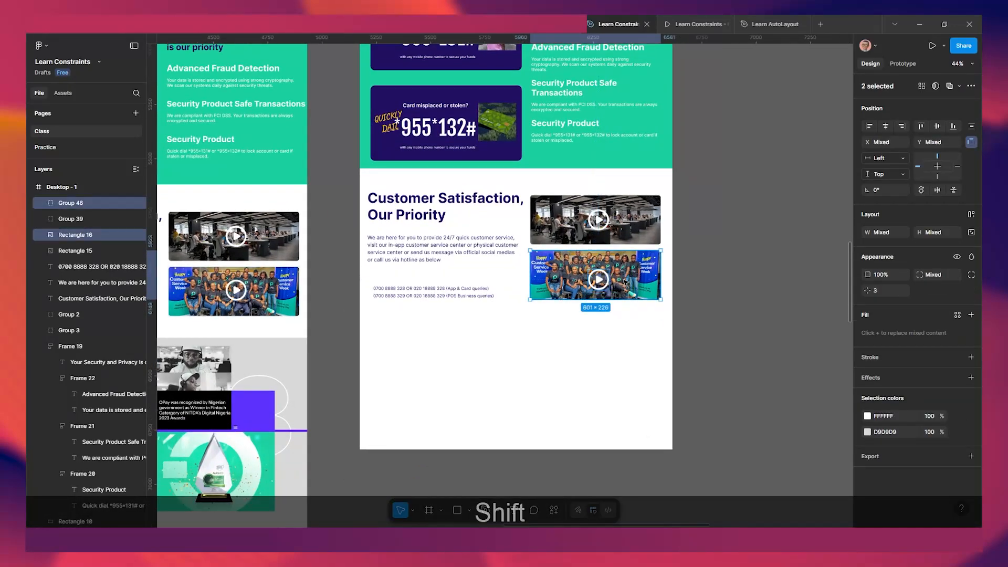
{"action": "key", "text": "ctrl"}
{"action": "key", "text": "ctrl+g"}
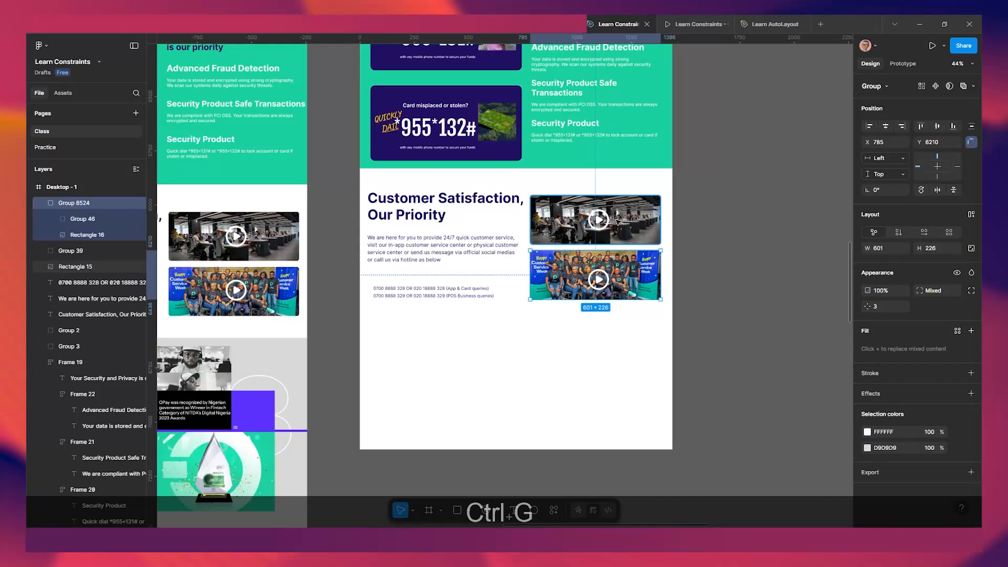
Group the upper office image with its play icon.
{"action": "left_click", "coordinate": [622, 230]}
{"action": "left_click", "coordinate": [626, 229], "text": "shift"}
{"action": "key", "text": "ctrl+shift+g"}
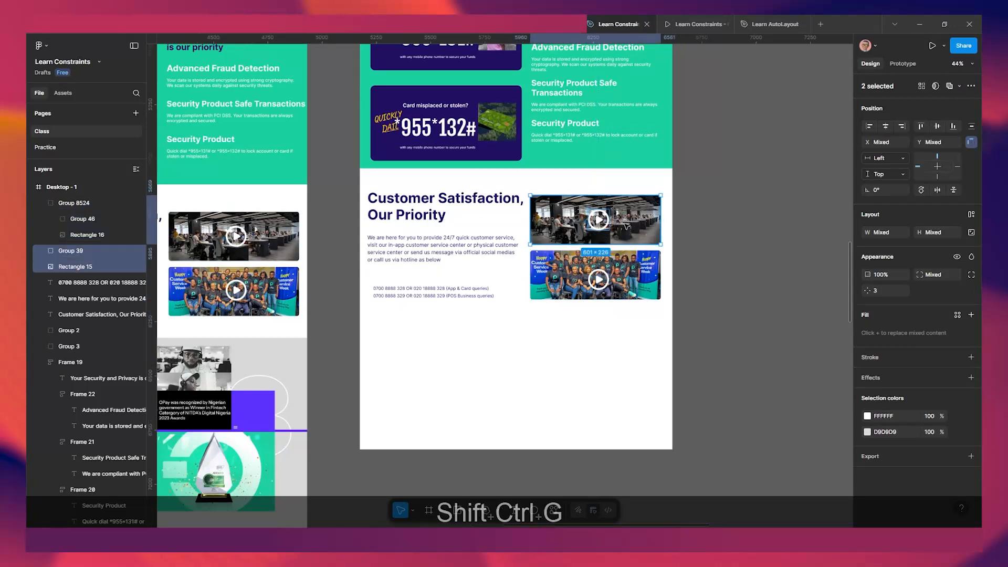
Left-align the Customer Satisfaction heading, its paragraph and the hotline text with one another.
{"action": "scroll", "coordinate": [521, 301], "scroll_direction": "down", "scroll_amount": 3}
{"action": "left_click", "coordinate": [494, 257]}
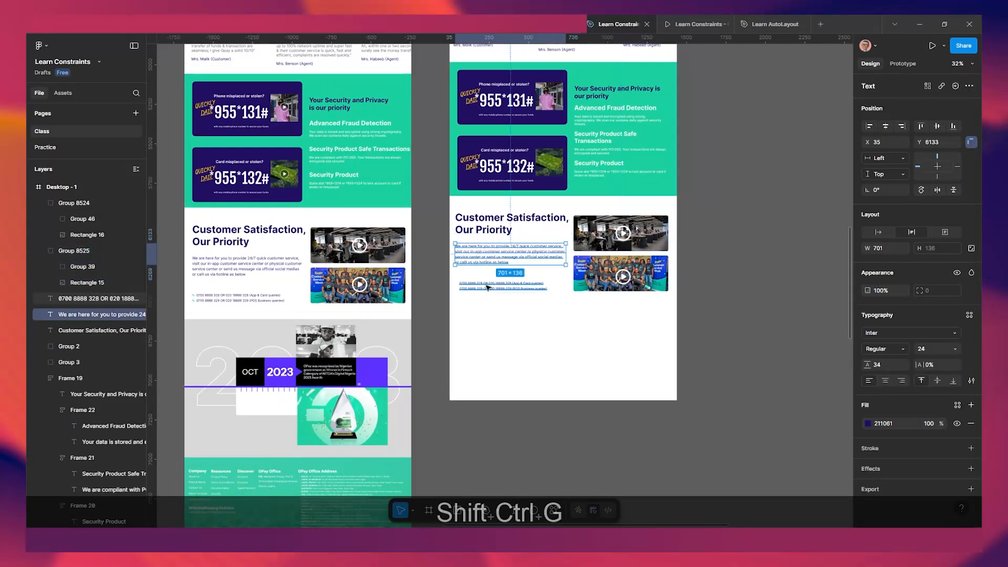
{"action": "left_click", "coordinate": [487, 283], "text": "shift"}
{"action": "left_click", "coordinate": [496, 222], "text": "shift"}
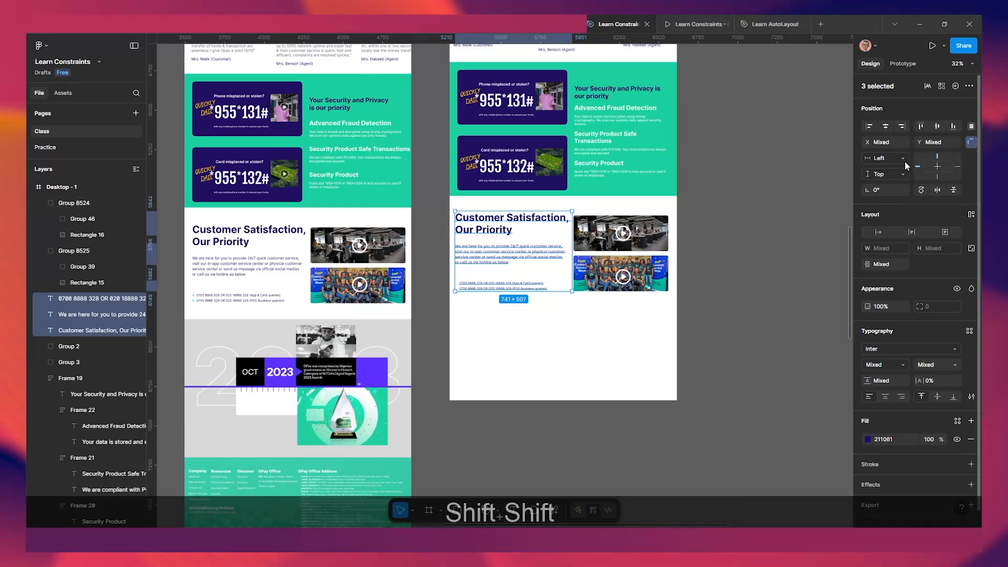
{"action": "left_click", "coordinate": [868, 127]}
Align the upper image group's top edge with the Customer Satisfaction heading and nudge the lower image group up 10 px.
{"action": "scroll", "coordinate": [551, 336], "scroll_direction": "up", "scroll_amount": 3}
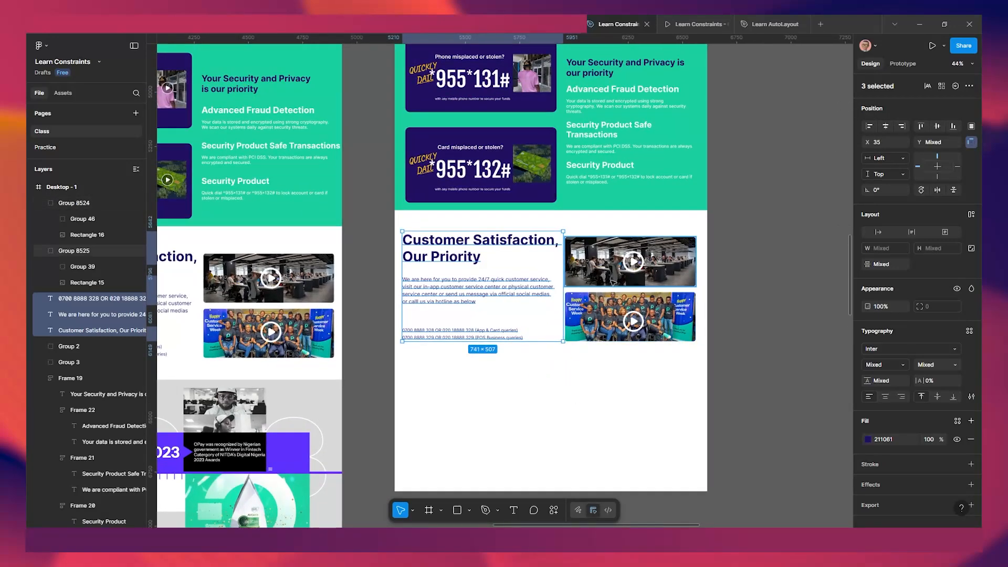
{"action": "key", "text": "shift"}
{"action": "left_click", "coordinate": [629, 320]}
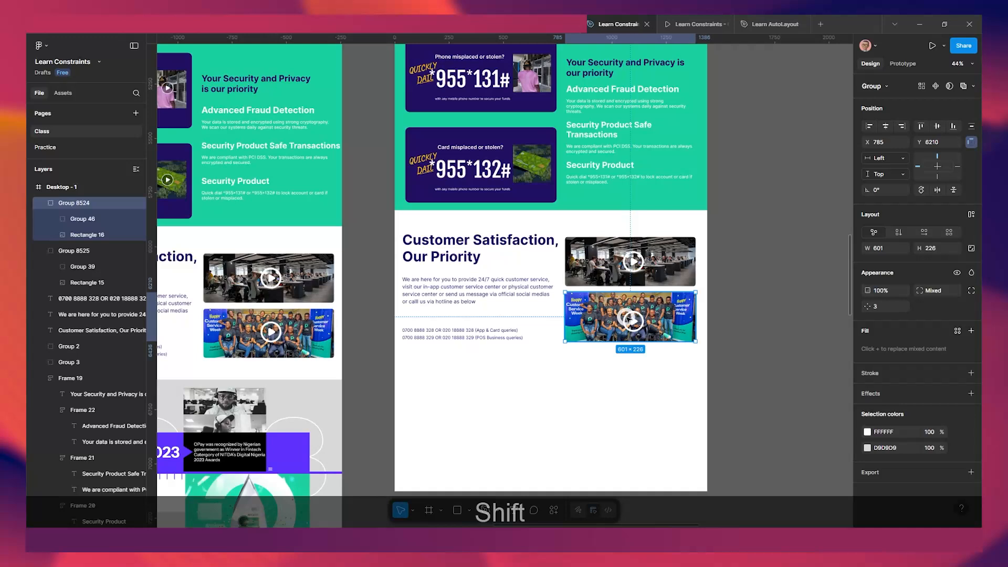
{"action": "left_click", "coordinate": [602, 277], "text": "shift"}
{"action": "left_click", "coordinate": [604, 277]}
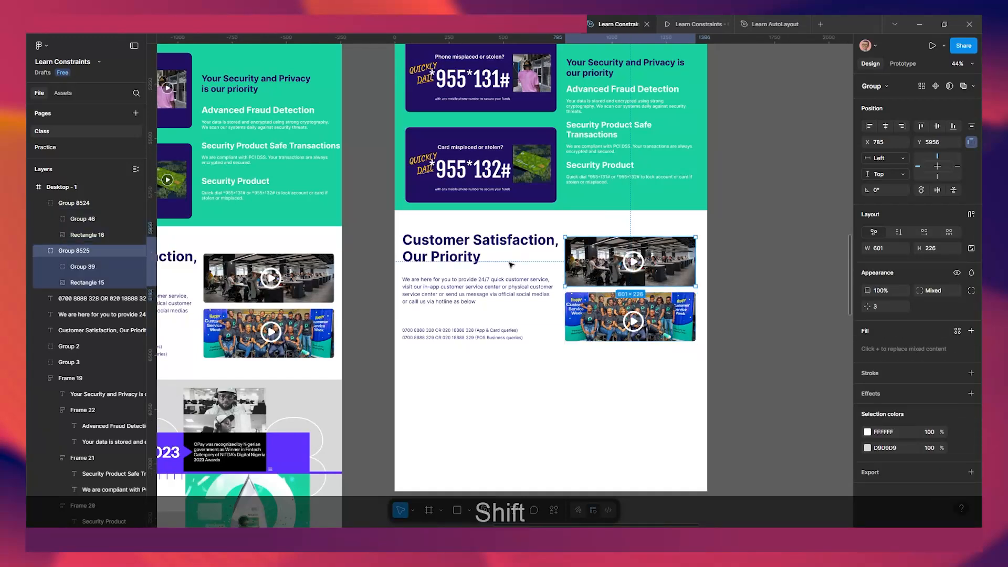
{"action": "left_click", "coordinate": [509, 260], "text": "shift"}
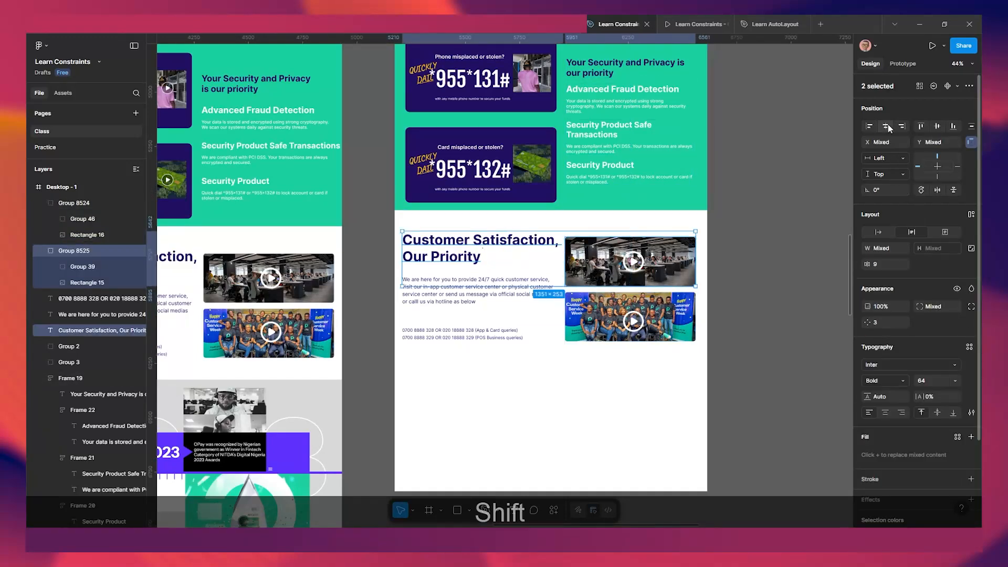
{"action": "left_click", "coordinate": [919, 126]}
{"action": "left_click", "coordinate": [607, 336]}
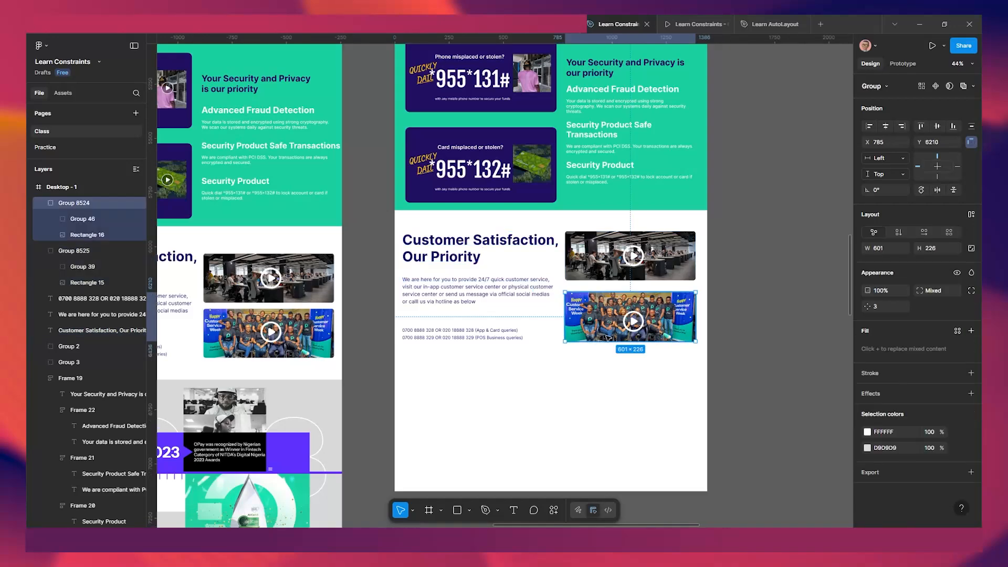
{"action": "key", "text": "shift+Up"}
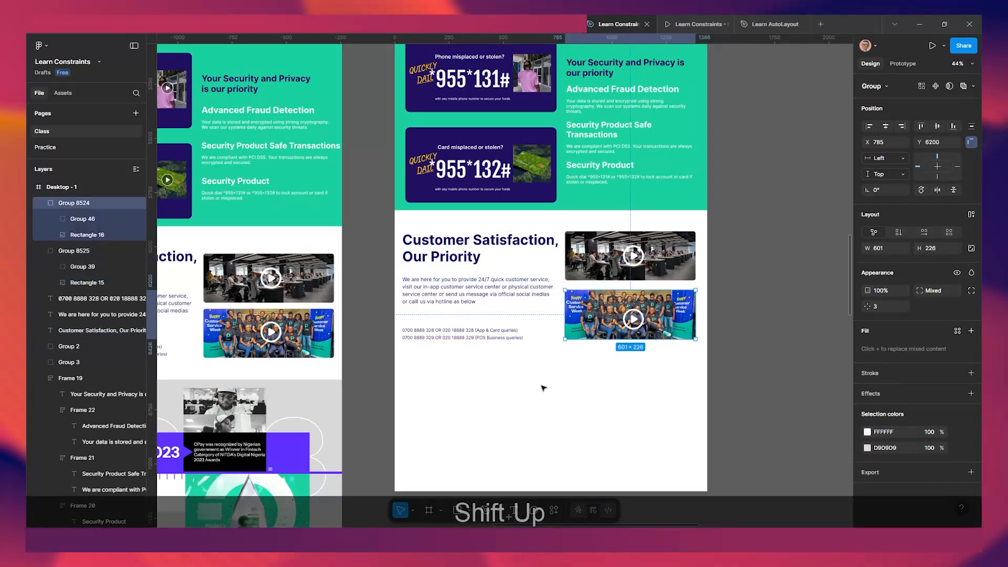
Check the Customer Satisfaction section's layout in the prototype preview, then return to the design file.
{"action": "left_click", "coordinate": [698, 24]}
{"action": "scroll", "coordinate": [572, 268], "scroll_direction": "down", "scroll_amount": 5}
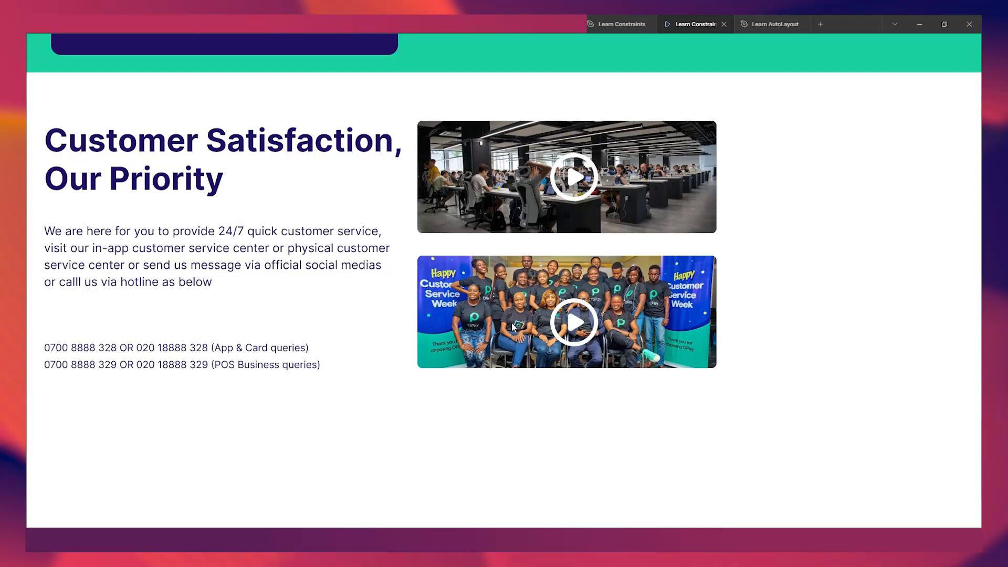
{"action": "left_click", "coordinate": [620, 24]}
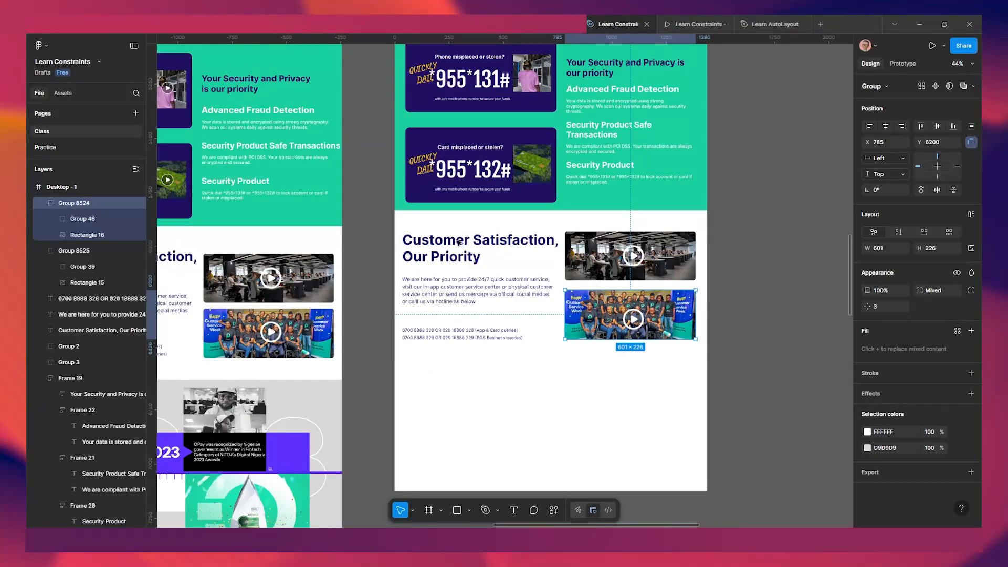
Set the horizontal constraint of the section's three texts and two image groups to Center.
{"action": "left_click_drag", "start_coordinate": [443, 226], "coordinate": [655, 347]}
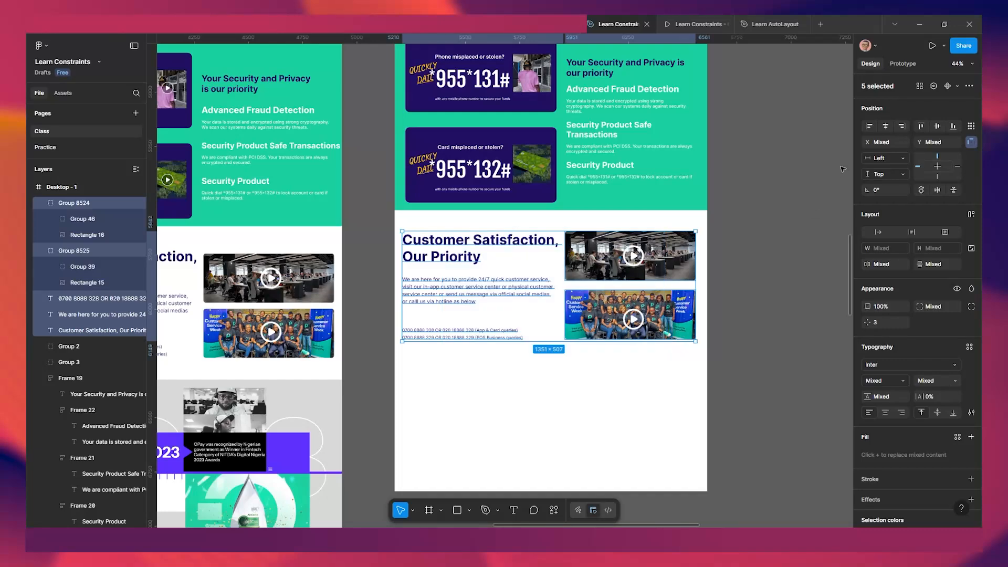
{"action": "left_click", "coordinate": [891, 159]}
{"action": "left_click", "coordinate": [885, 194]}
Check in the prototype preview how the Customer Satisfaction section behaves with Center constraints, and return to the design.
{"action": "left_click", "coordinate": [683, 25]}
{"action": "scroll", "coordinate": [572, 248], "scroll_direction": "up", "scroll_amount": 3}
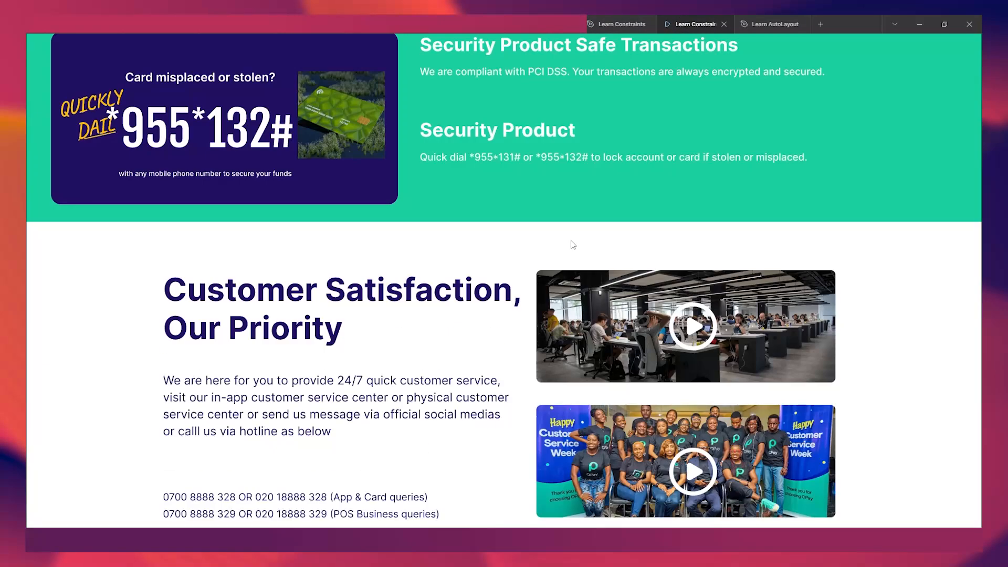
{"action": "scroll", "coordinate": [573, 245], "scroll_direction": "down", "scroll_amount": 3}
{"action": "left_click", "coordinate": [619, 24]}
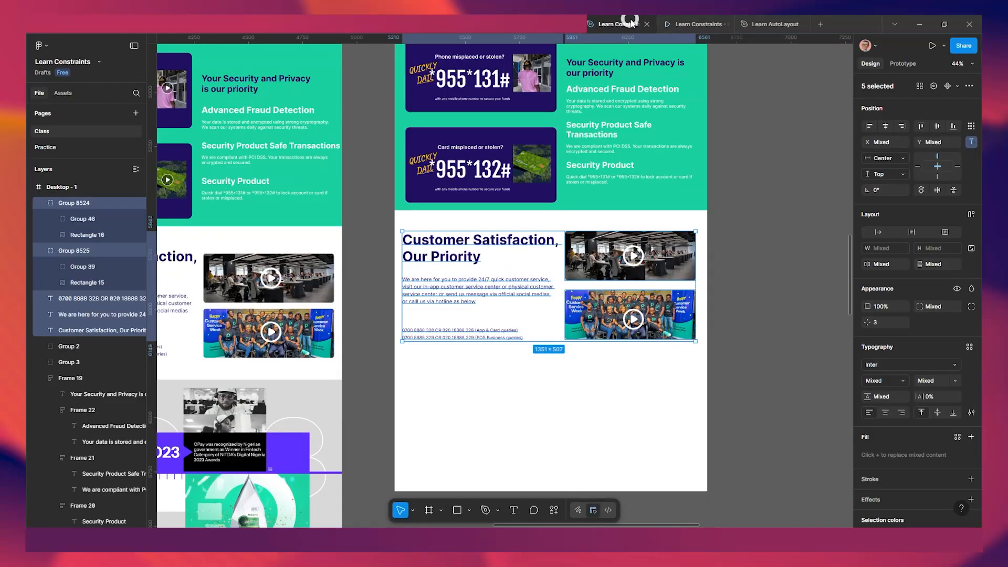
Set the horizontal constraint of the Customer Satisfaction heading, paragraph and hotline text to Left + Right.
{"action": "scroll", "coordinate": [571, 304], "scroll_direction": "down", "scroll_amount": 2}
{"action": "left_click", "coordinate": [527, 303]}
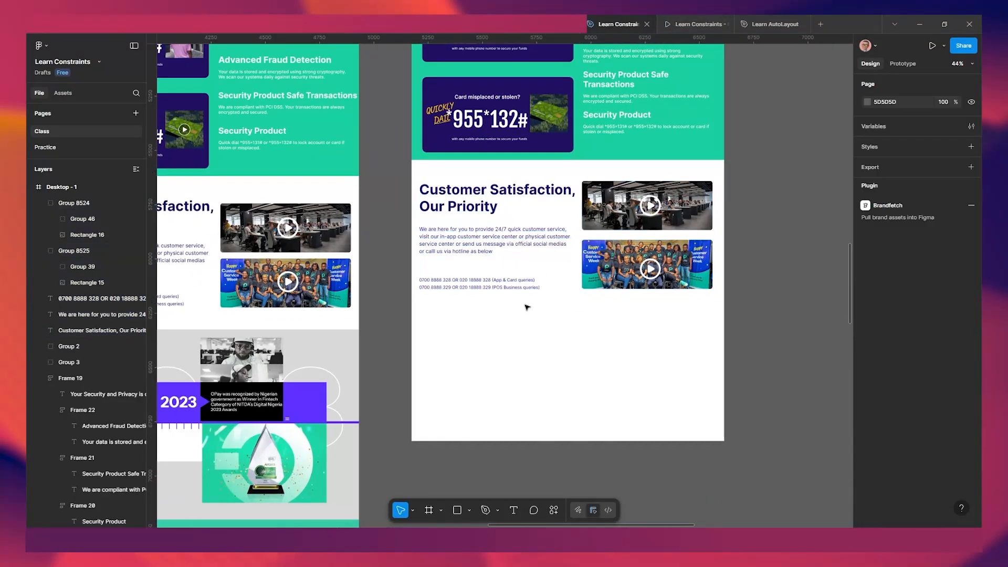
{"action": "left_click", "coordinate": [487, 243]}
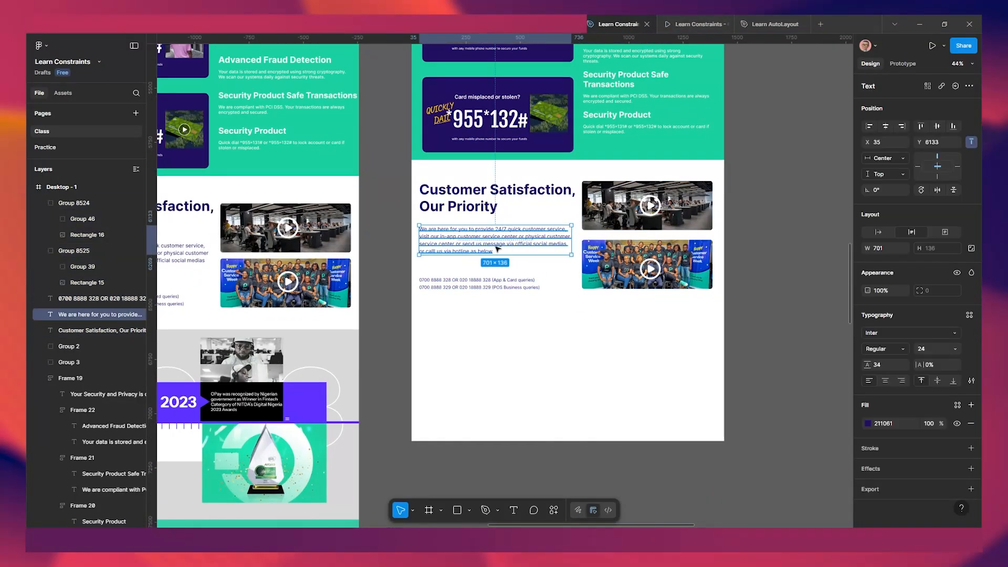
{"action": "left_click", "coordinate": [477, 207], "text": "shift"}
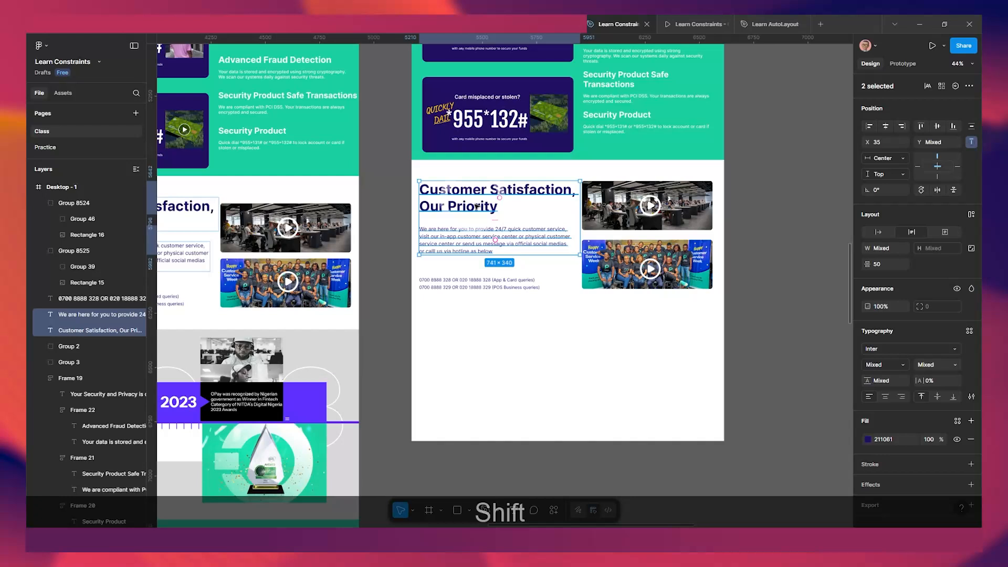
{"action": "left_click", "coordinate": [472, 281], "text": "shift"}
{"action": "left_click", "coordinate": [901, 162]}
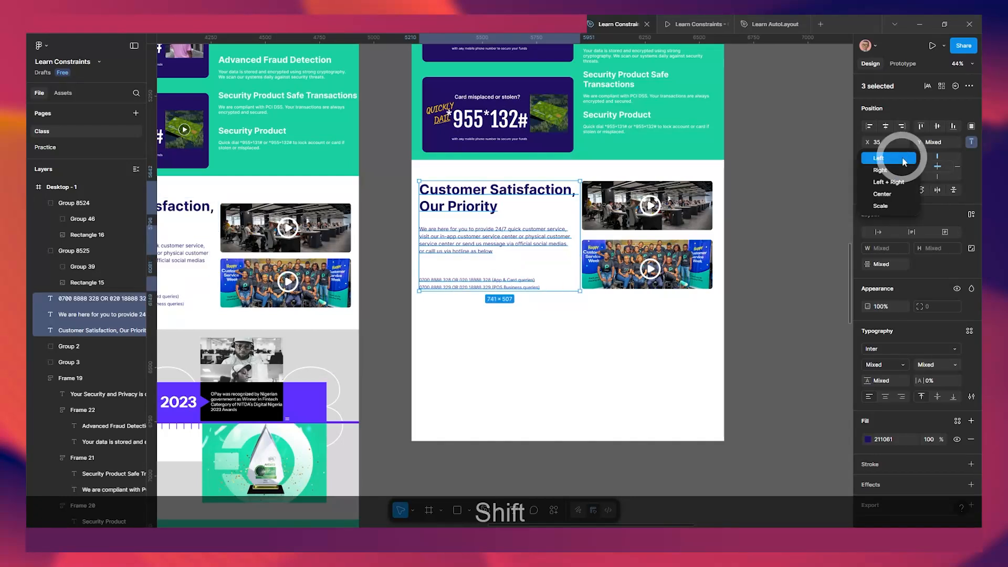
{"action": "left_click", "coordinate": [888, 182]}
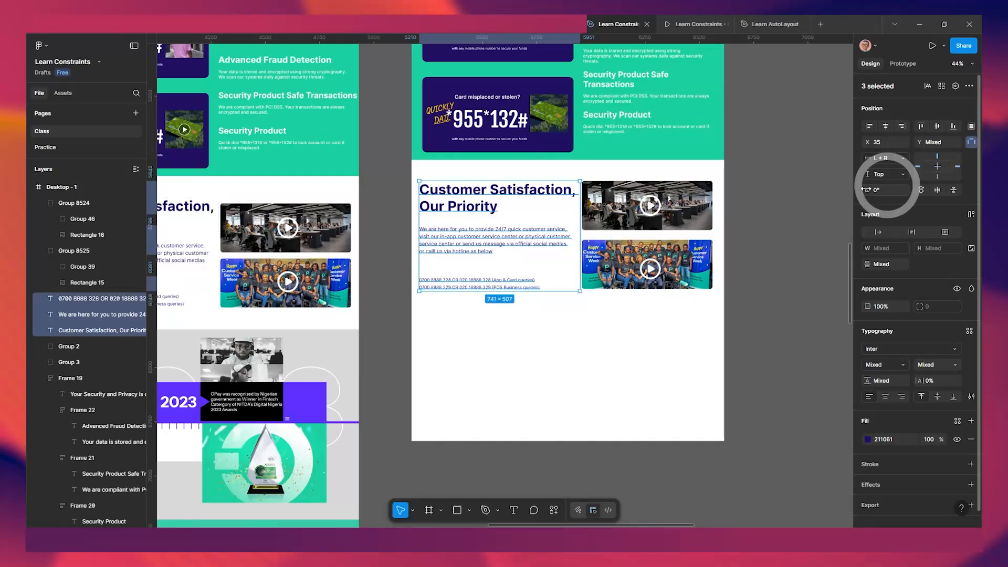
Set the horizontal constraint of the two image groups to Right.
{"action": "left_click", "coordinate": [683, 216]}
{"action": "left_click", "coordinate": [690, 264], "text": "shift"}
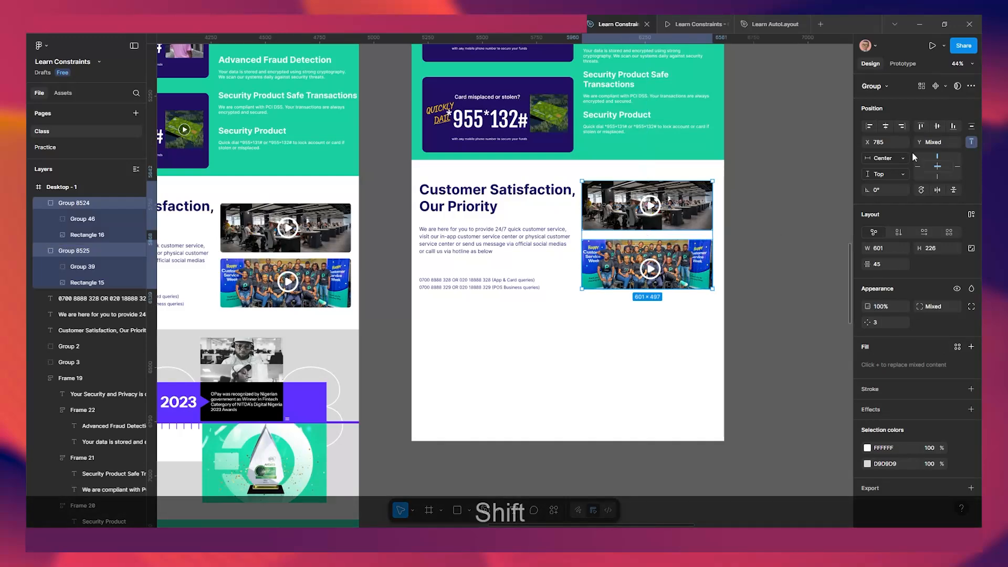
{"action": "left_click", "coordinate": [898, 160]}
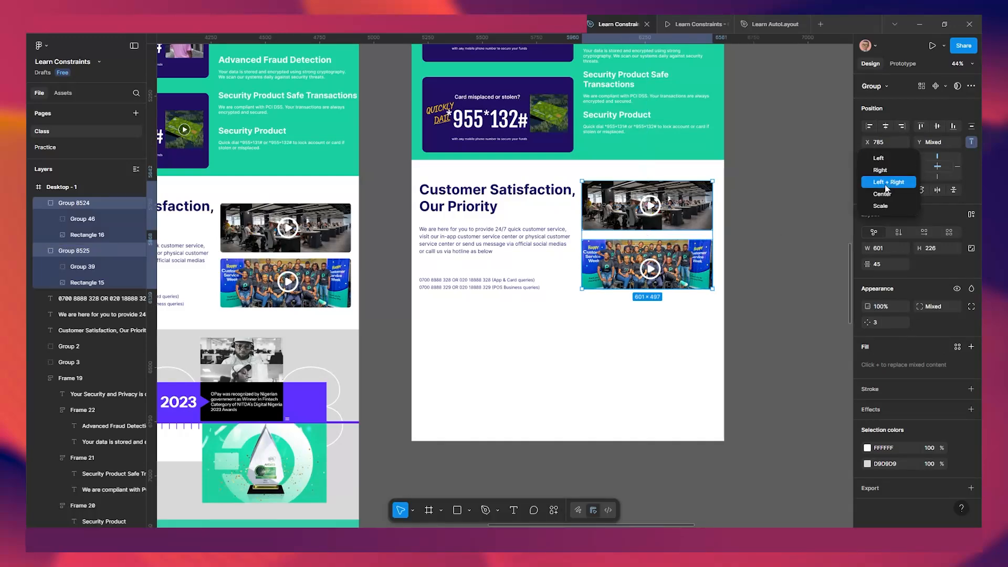
{"action": "left_click", "coordinate": [886, 183]}
Preview the section in the prototype with Left + Right texts and Right-constrained images, and return to the design.
{"action": "left_click", "coordinate": [677, 25]}
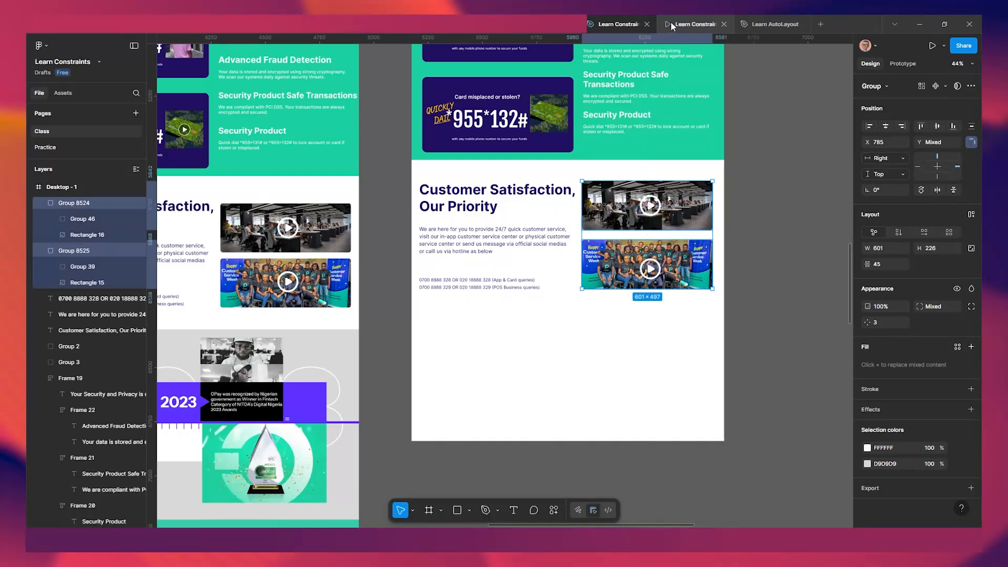
{"action": "scroll", "coordinate": [563, 164], "scroll_direction": "up", "scroll_amount": 3}
{"action": "scroll", "coordinate": [562, 163], "scroll_direction": "down", "scroll_amount": 3}
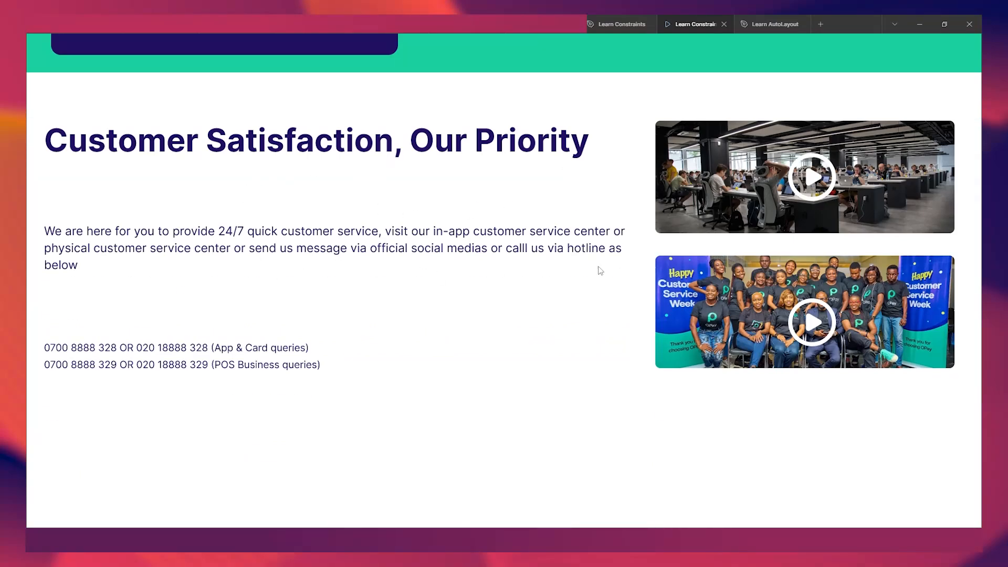
{"action": "left_click", "coordinate": [615, 24]}
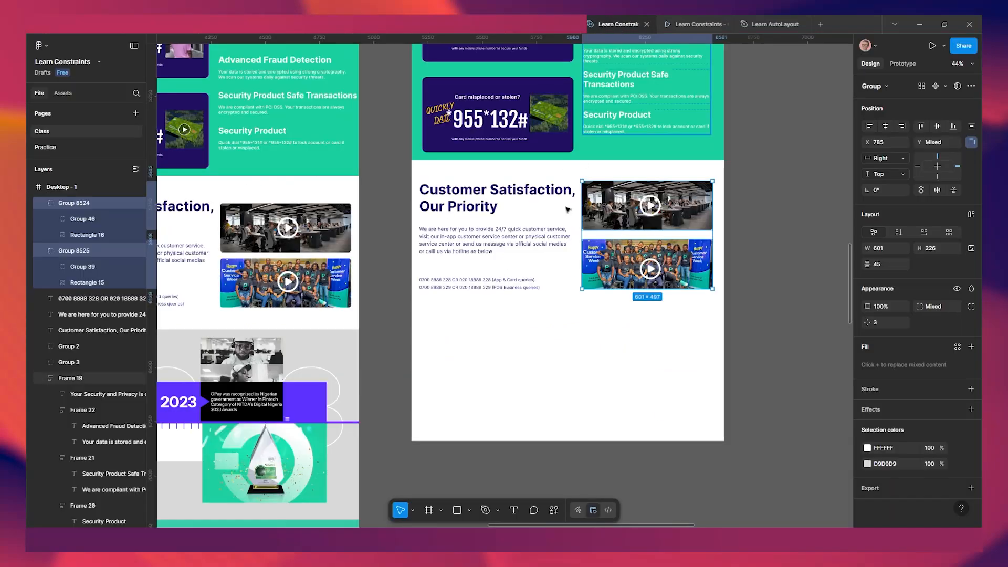
Nudge the hotline text below the Customer Satisfaction paragraph up 20 px to Y 6348.
{"action": "left_click", "coordinate": [482, 287]}
{"action": "key", "text": "shift+Up"}
{"action": "key", "text": "shift+Up"}
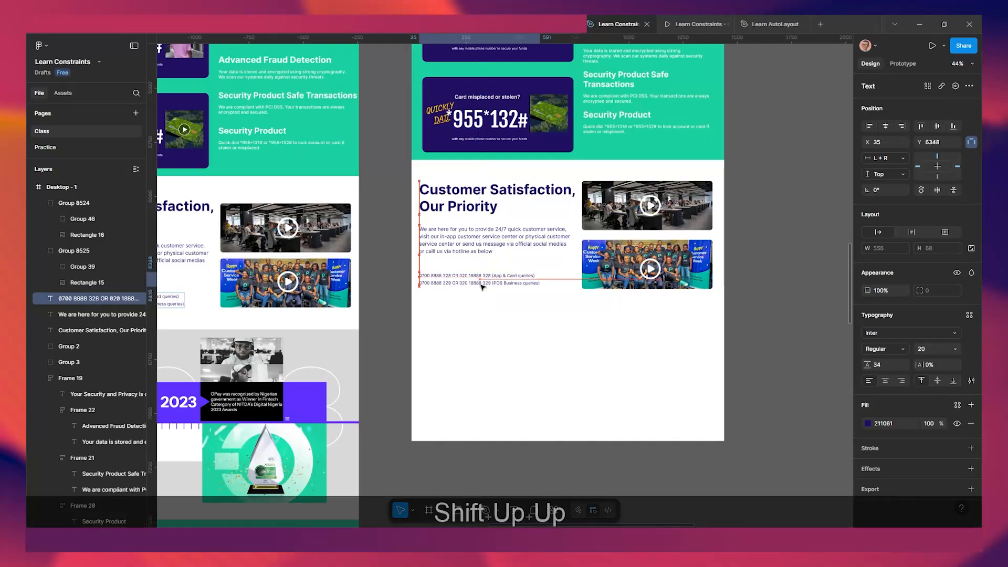
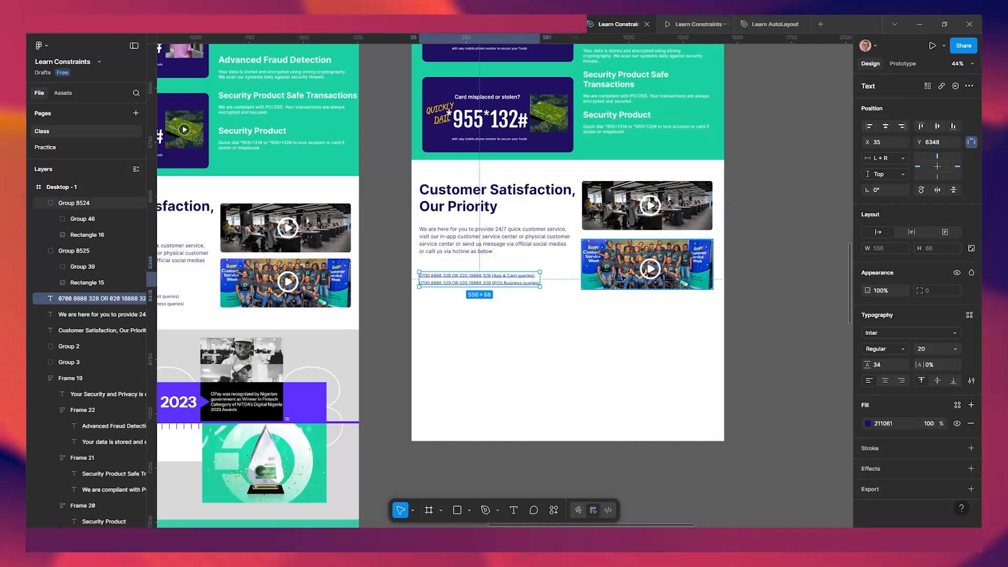
Apply the Center horizontal constraint to every text and image group in the Customer Satisfaction section.
{"action": "left_click_drag", "start_coordinate": [651, 342], "coordinate": [463, 192]}
{"action": "left_click", "coordinate": [890, 154]}
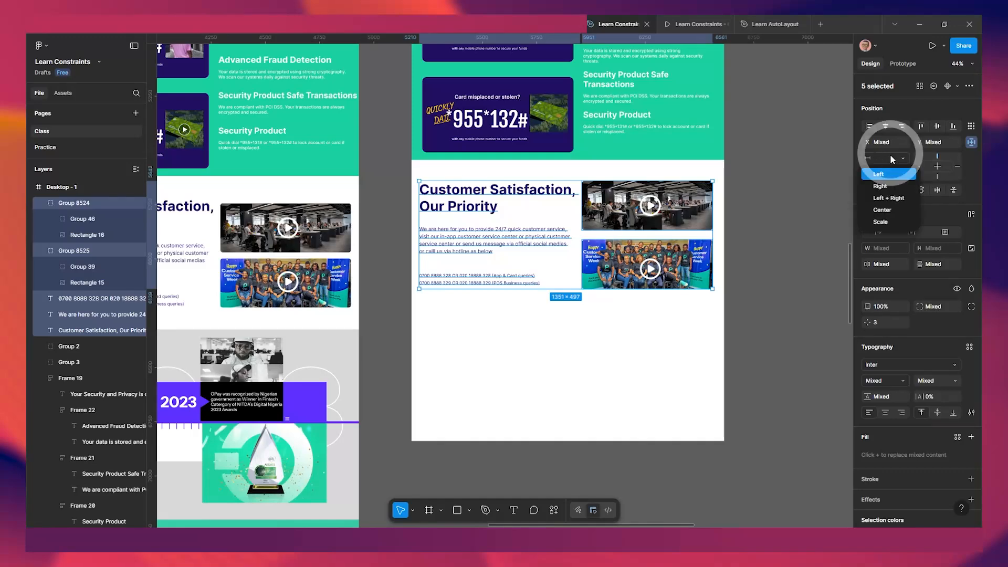
{"action": "left_click", "coordinate": [879, 211]}
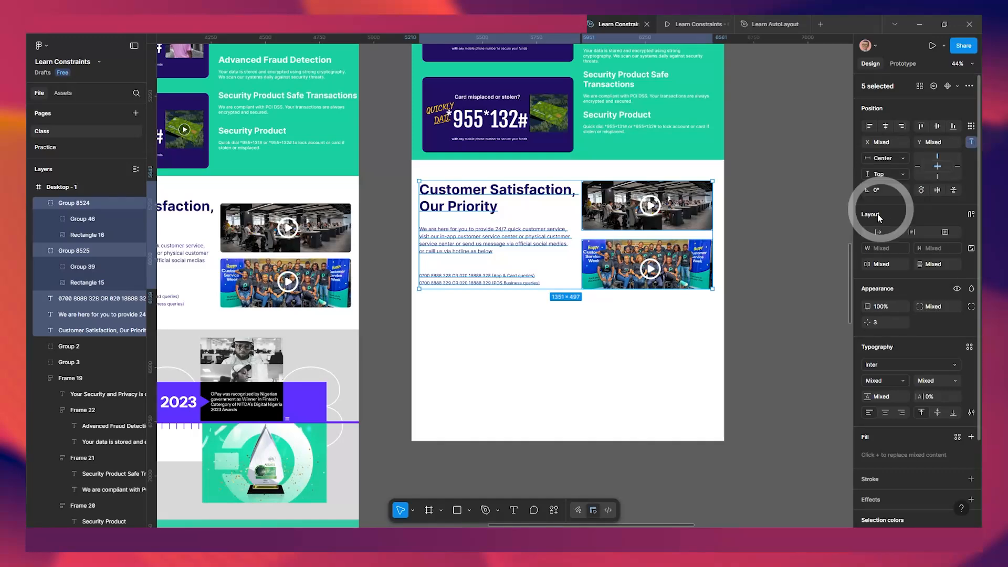
Review the Customer Satisfaction section with its adjusted hotline text and Center constraints in the prototype preview.
{"action": "left_click", "coordinate": [672, 20]}
{"action": "scroll", "coordinate": [579, 226], "scroll_direction": "up", "scroll_amount": 4}
{"action": "scroll", "coordinate": [579, 227], "scroll_direction": "down", "scroll_amount": 4}
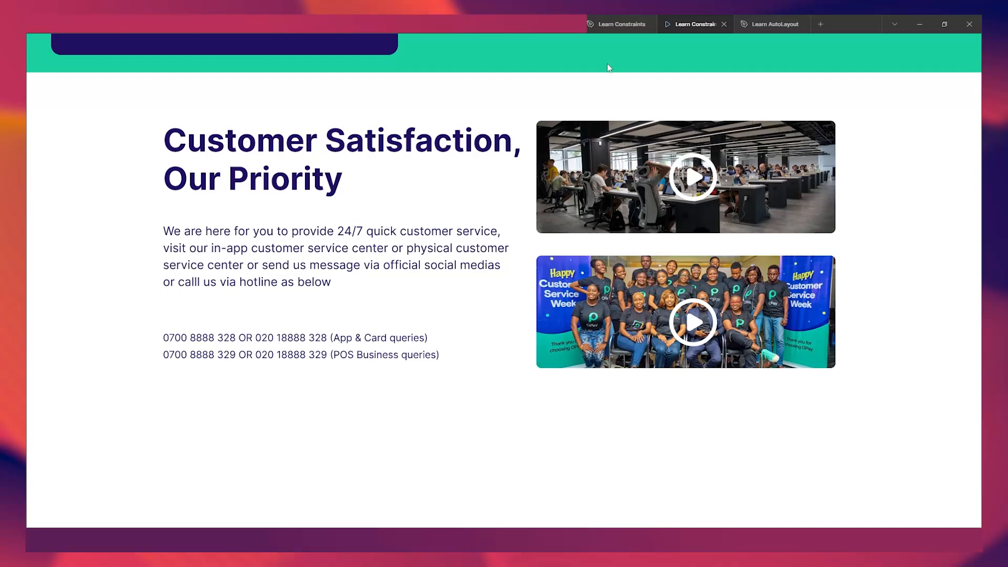
Return to the design and set both Customer Satisfaction image groups to the Right horizontal constraint.
{"action": "left_click", "coordinate": [616, 24]}
{"action": "left_click", "coordinate": [651, 338]}
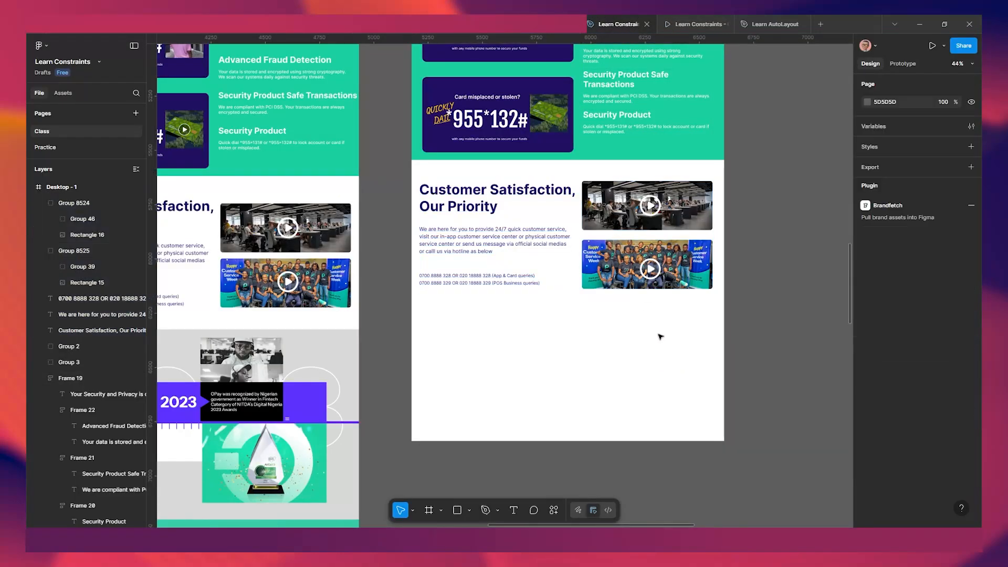
{"action": "left_click_drag", "start_coordinate": [655, 322], "coordinate": [609, 191]}
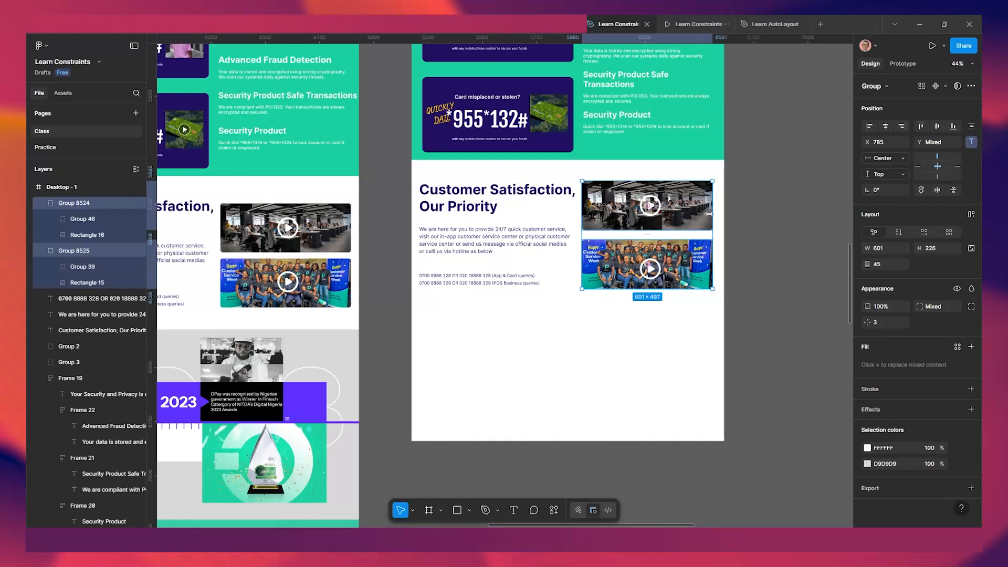
{"action": "left_click", "coordinate": [885, 158]}
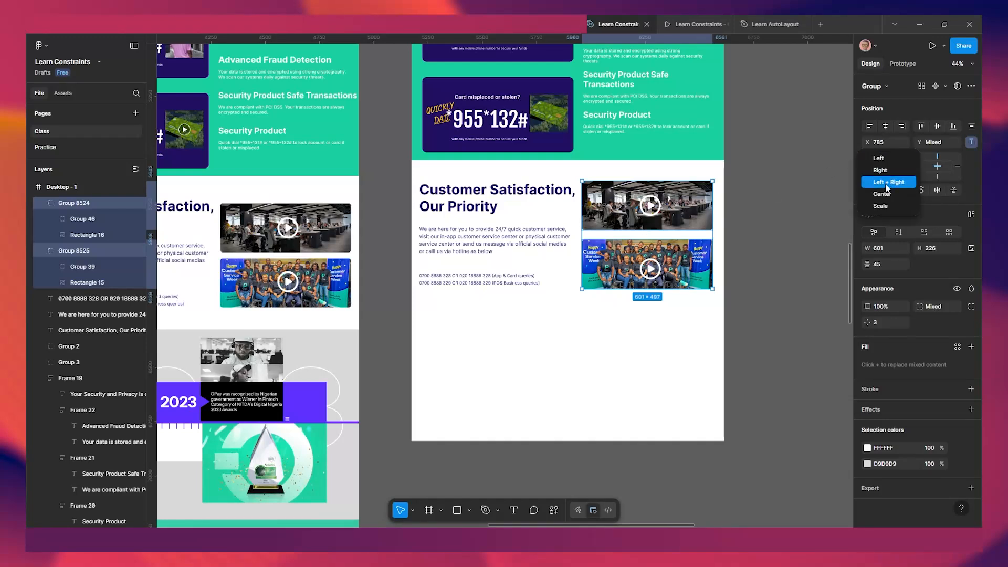
{"action": "left_click", "coordinate": [888, 170]}
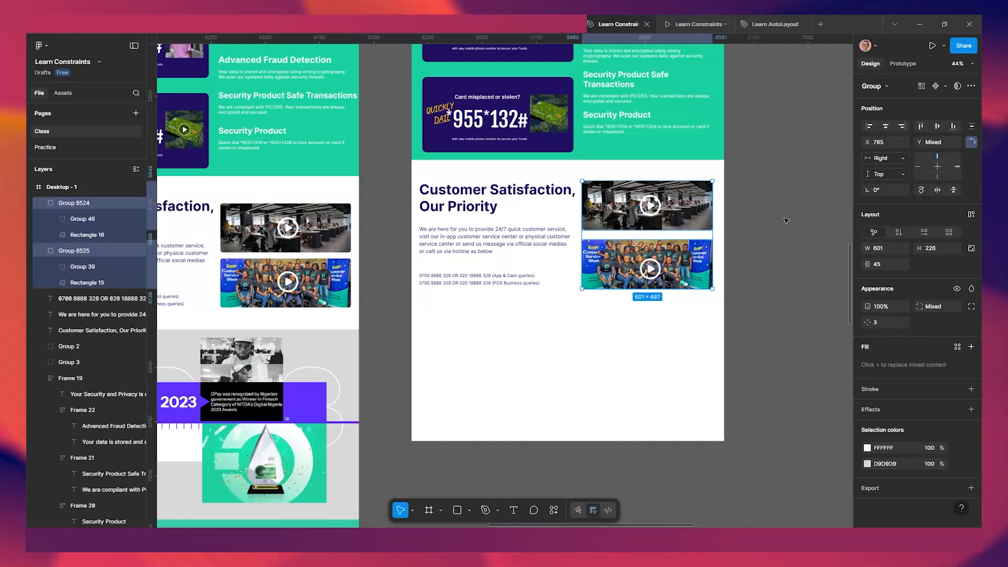
Set the three Customer Satisfaction texts to the Left + Right horizontal constraint, check them in the prototype preview, and return to the design.
{"action": "left_click_drag", "start_coordinate": [514, 311], "coordinate": [474, 186]}
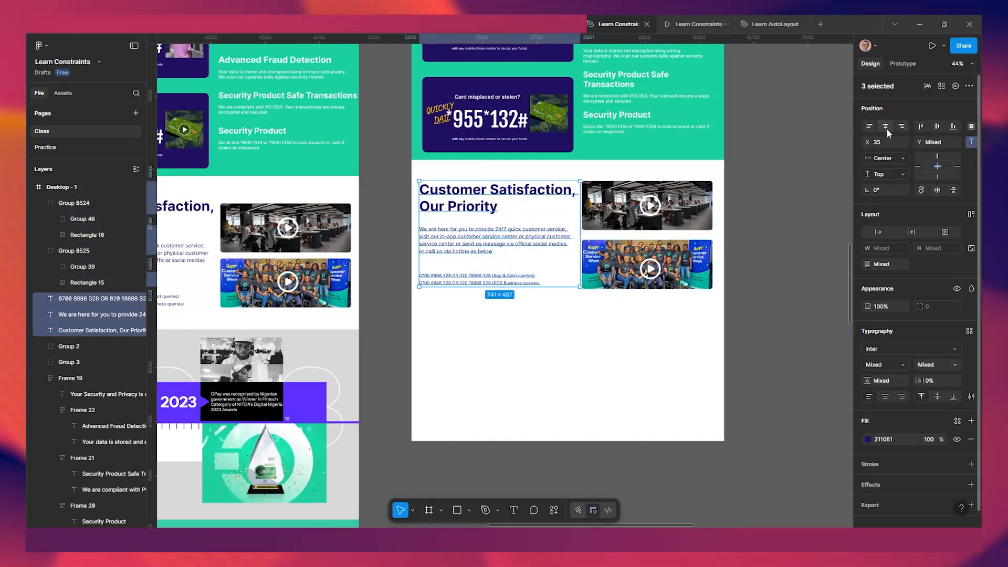
{"action": "left_click", "coordinate": [884, 159]}
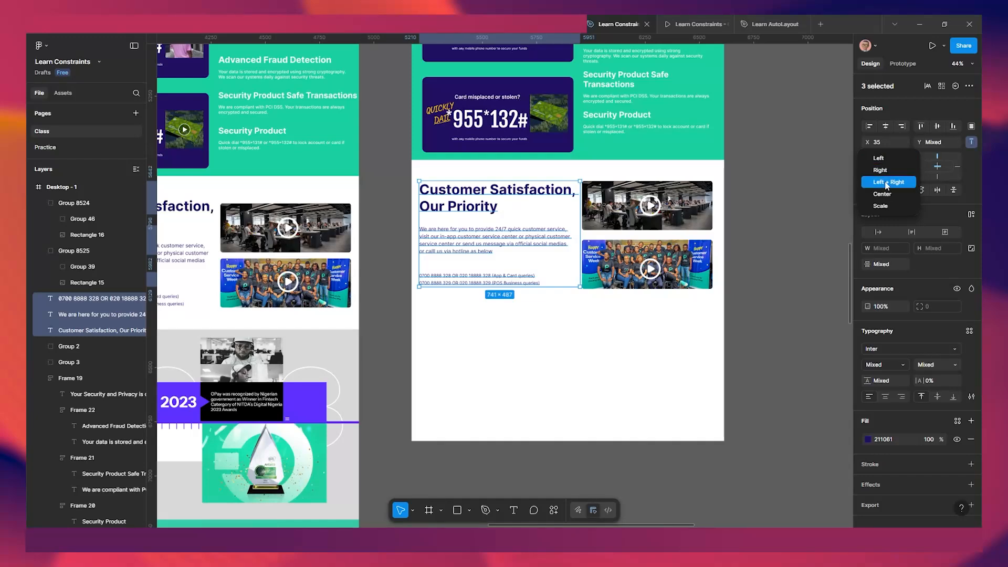
{"action": "left_click", "coordinate": [886, 182]}
{"action": "left_click", "coordinate": [685, 24]}
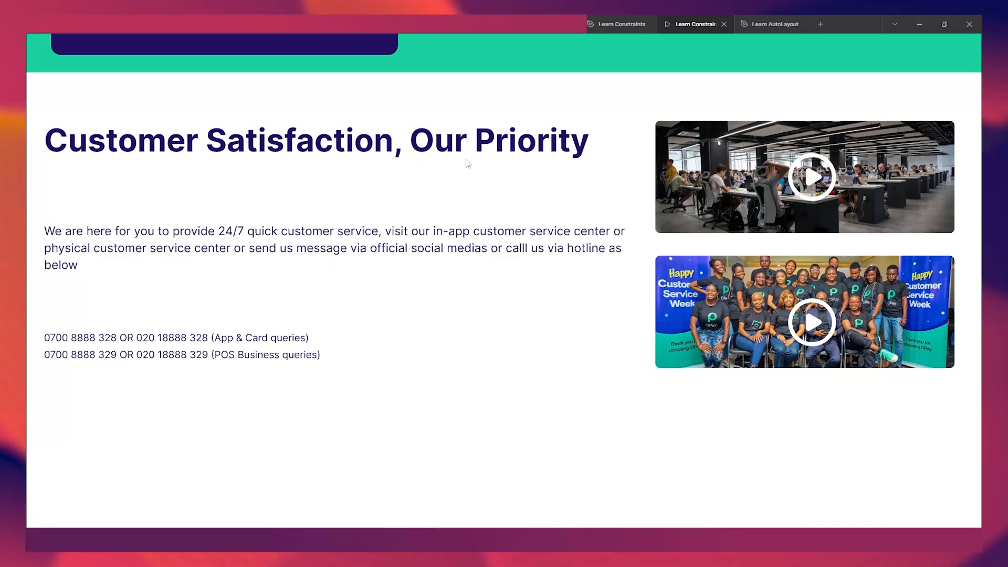
{"action": "left_click", "coordinate": [619, 24]}
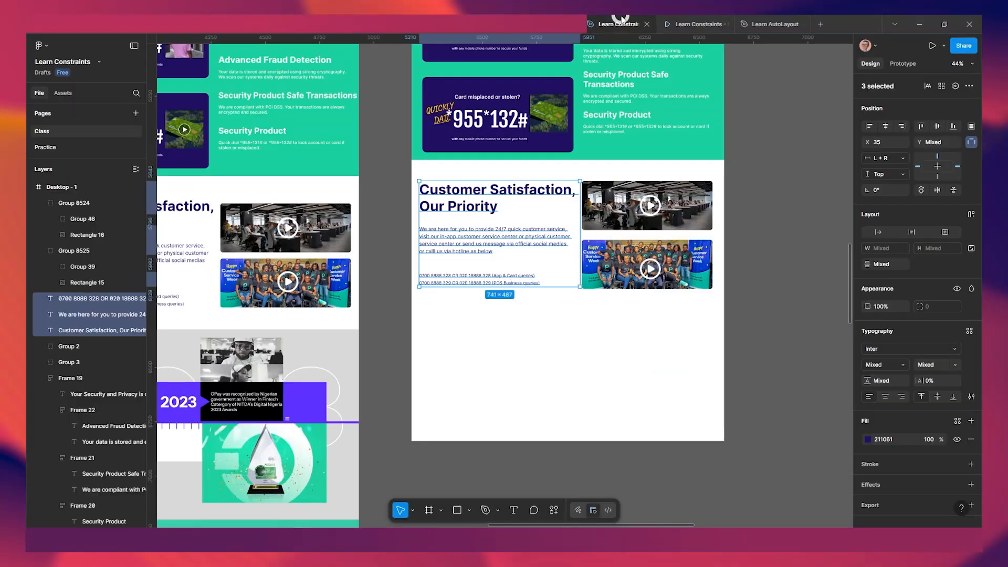
Try the Left horizontal constraint on the three Customer Satisfaction texts and check it in the prototype preview.
{"action": "left_click", "coordinate": [893, 158]}
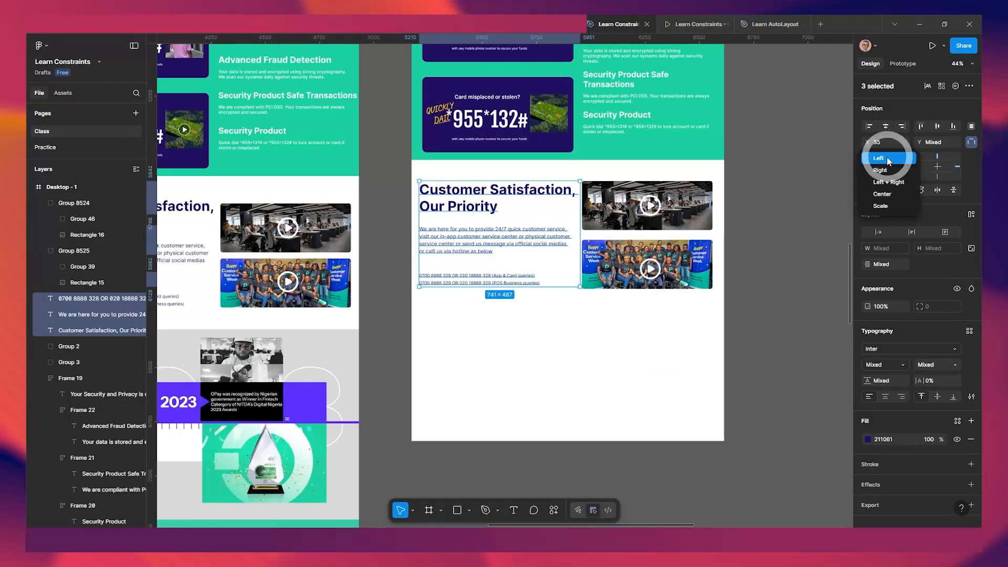
{"action": "left_click", "coordinate": [869, 157]}
{"action": "left_click", "coordinate": [693, 24]}
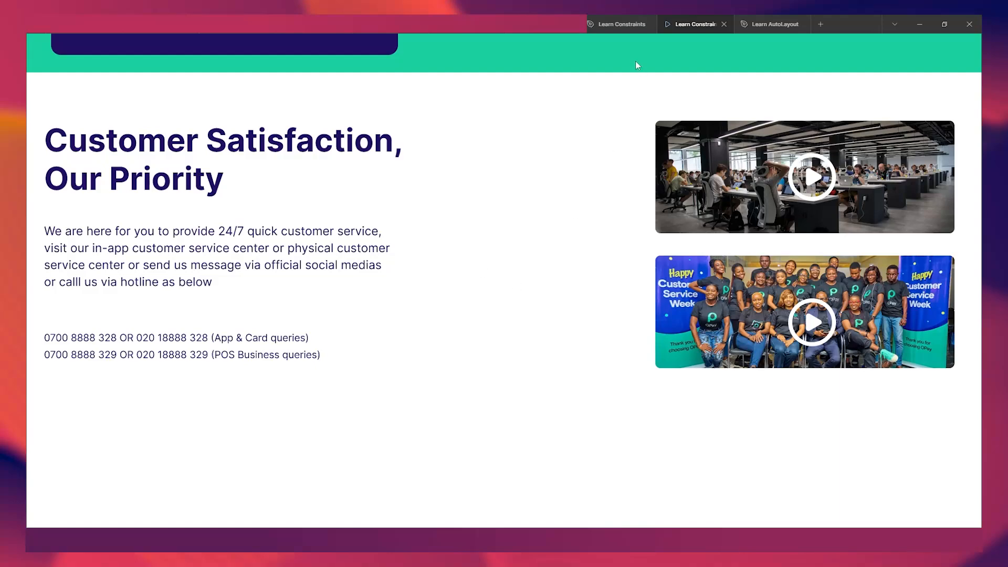
{"action": "left_click", "coordinate": [619, 24]}
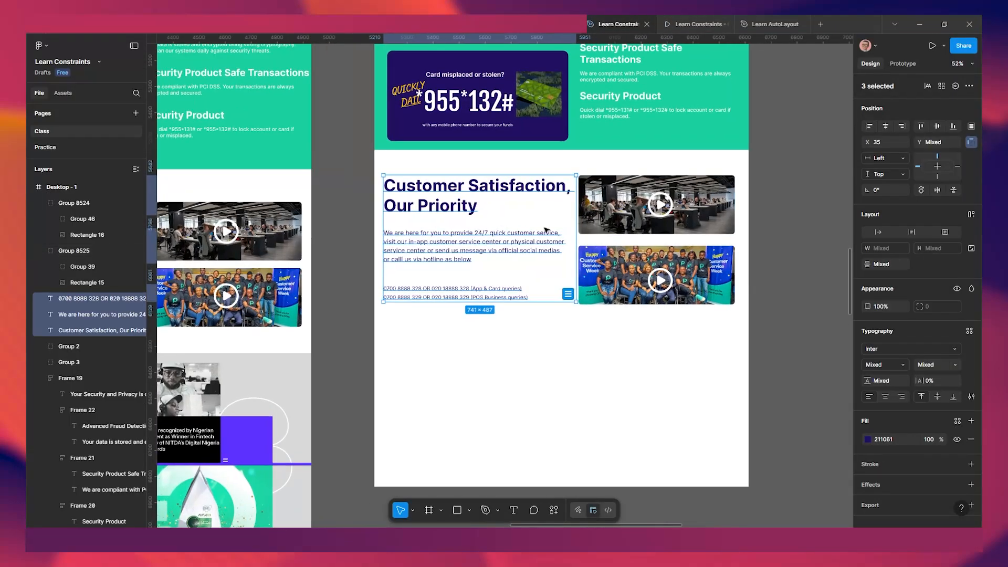
Reapply the Left + Right constraint to the three Customer Satisfaction texts and review the section in the prototype preview.
{"action": "left_click", "coordinate": [886, 158]}
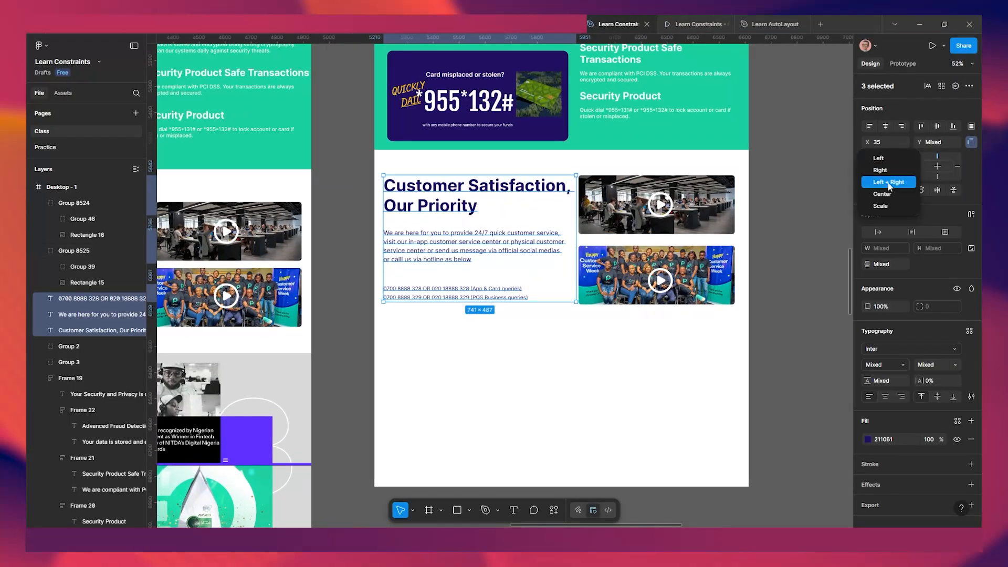
{"action": "left_click", "coordinate": [889, 183]}
{"action": "left_click", "coordinate": [694, 25]}
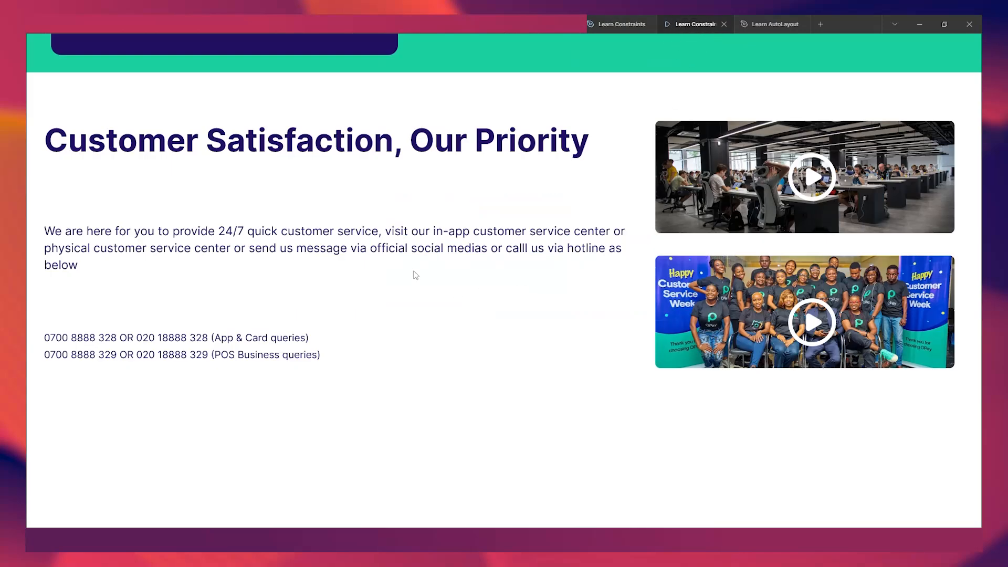
{"action": "scroll", "coordinate": [525, 293], "scroll_direction": "down", "scroll_amount": 1}
{"action": "scroll", "coordinate": [525, 293], "scroll_direction": "up", "scroll_amount": 1}
{"action": "scroll", "coordinate": [520, 293], "scroll_direction": "down", "scroll_amount": 1}
{"action": "scroll", "coordinate": [519, 293], "scroll_direction": "down", "scroll_amount": 1}
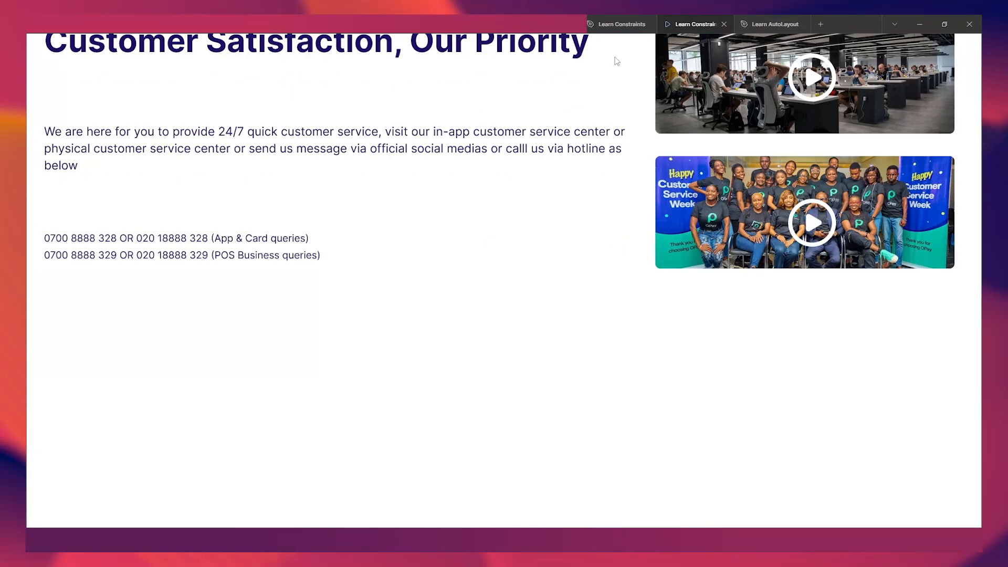
{"action": "left_click", "coordinate": [618, 23]}
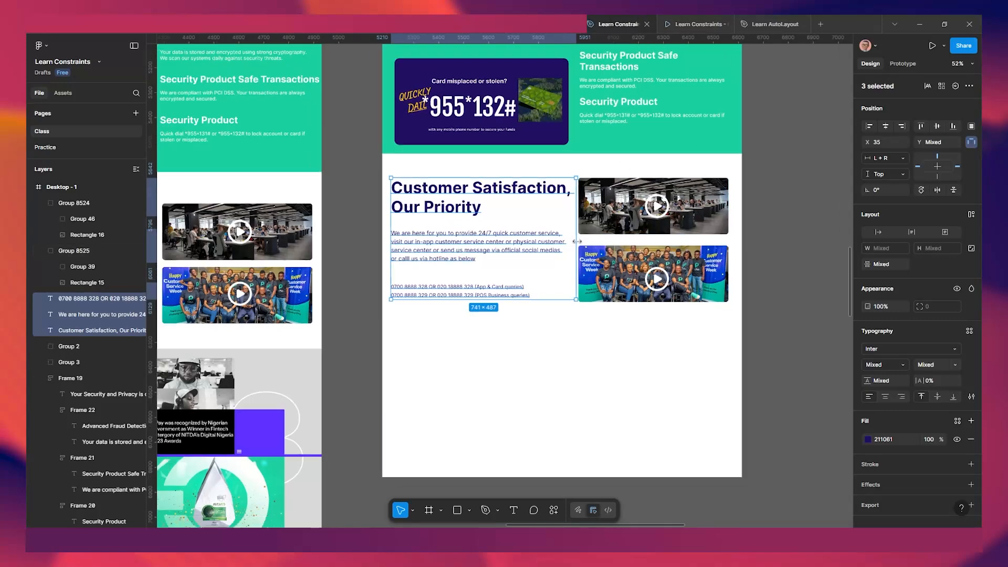
Extend the Desktop - 1 frame downward to a height of 7631.
{"action": "scroll", "coordinate": [621, 255], "scroll_direction": "down", "scroll_amount": 2}
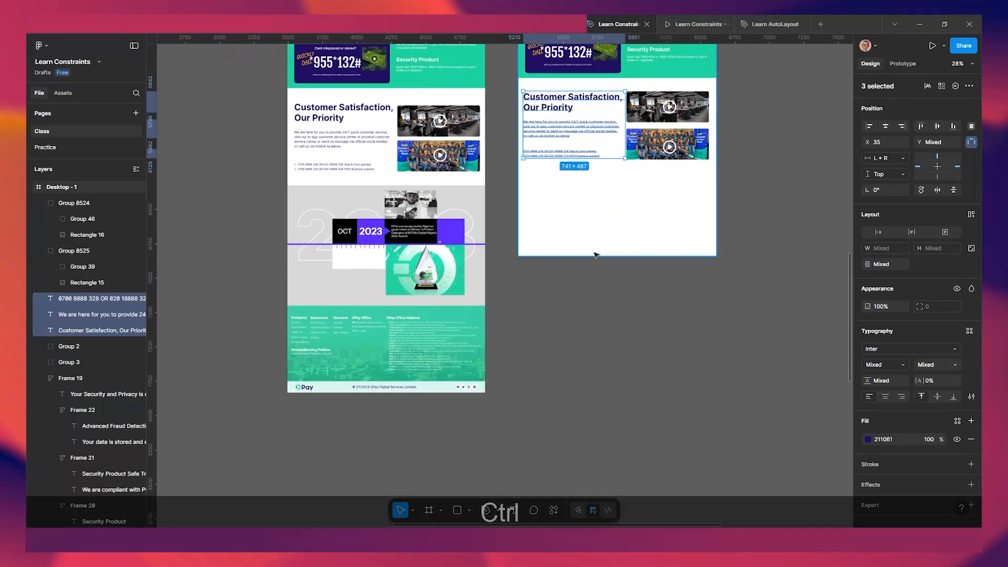
{"action": "left_click", "coordinate": [597, 255]}
{"action": "left_click_drag", "start_coordinate": [593, 291], "coordinate": [596, 329]}
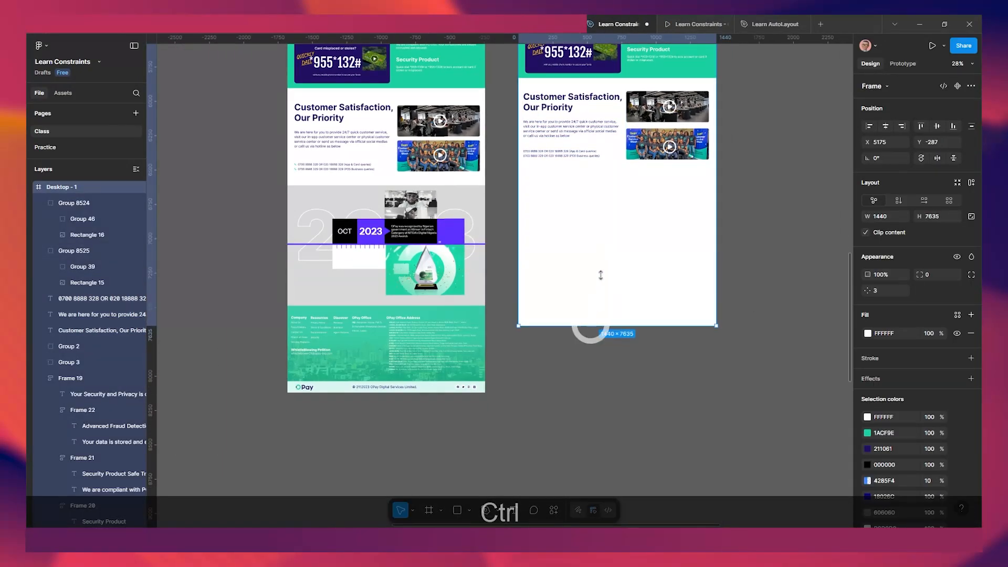
{"action": "scroll", "coordinate": [594, 241], "scroll_direction": "up", "scroll_amount": 2}
{"action": "scroll", "coordinate": [455, 273], "scroll_direction": "up", "scroll_amount": 1}
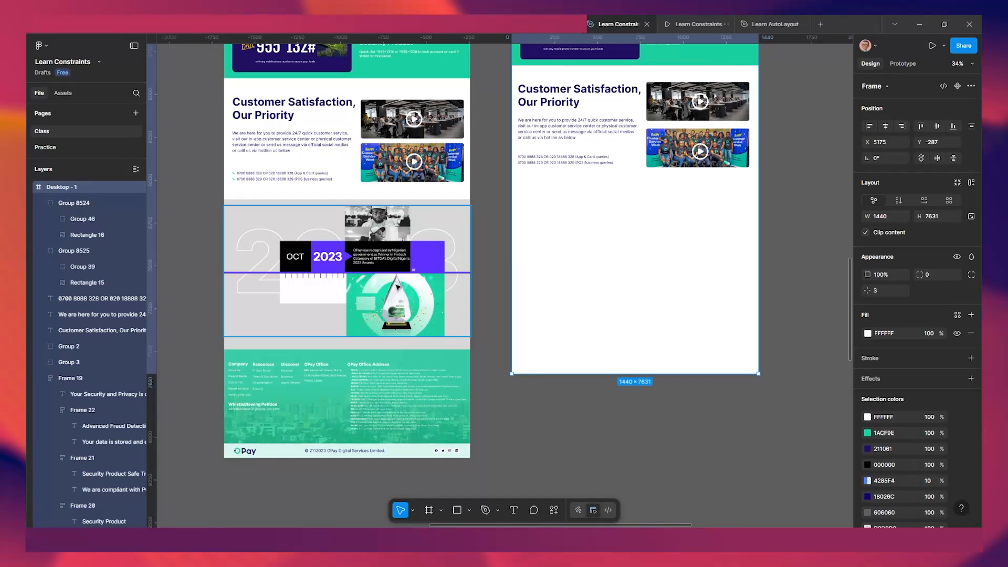
{"action": "scroll", "coordinate": [340, 276], "scroll_direction": "up", "scroll_amount": 2}
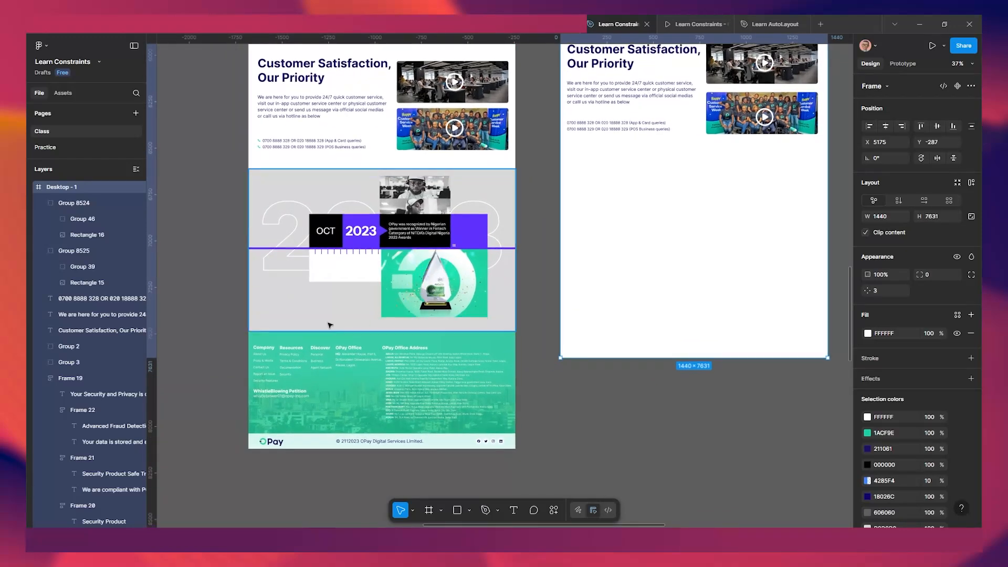
{"action": "left_click", "coordinate": [435, 277]}
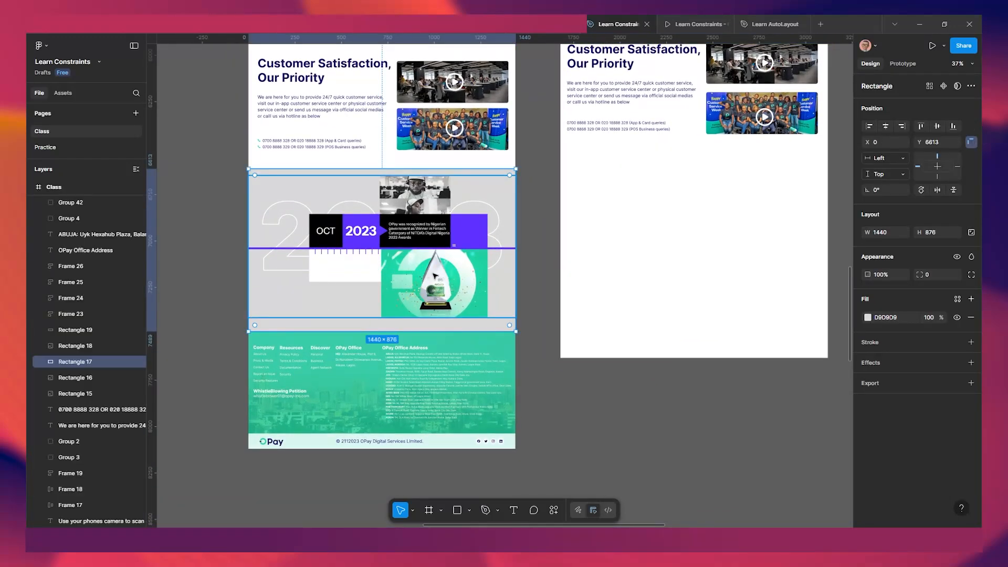
{"action": "left_click", "coordinate": [420, 234], "text": "shift"}
{"action": "left_click", "coordinate": [359, 234], "text": "shift"}
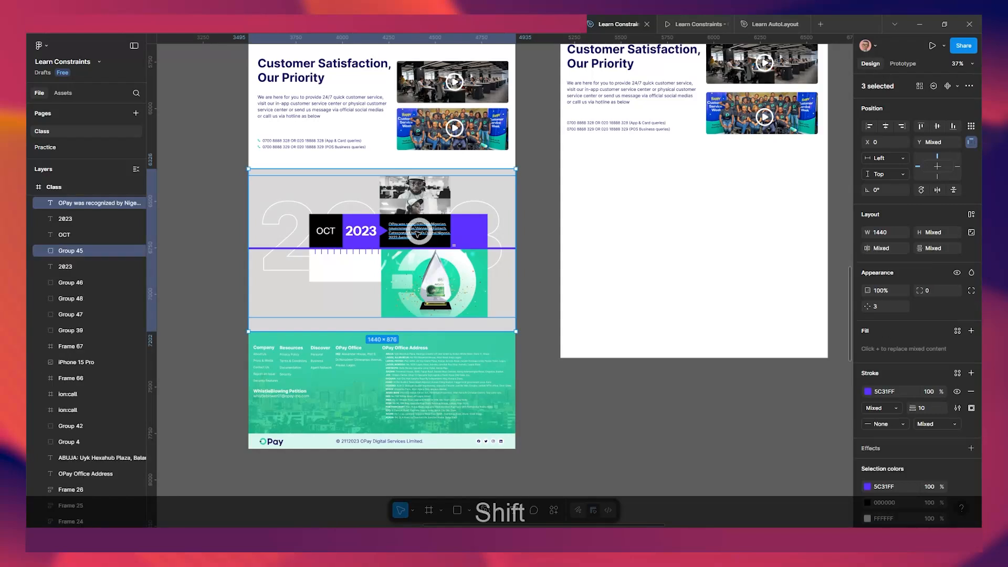
{"action": "left_click", "coordinate": [330, 234], "text": "shift"}
{"action": "left_click", "coordinate": [326, 231], "text": "shift"}
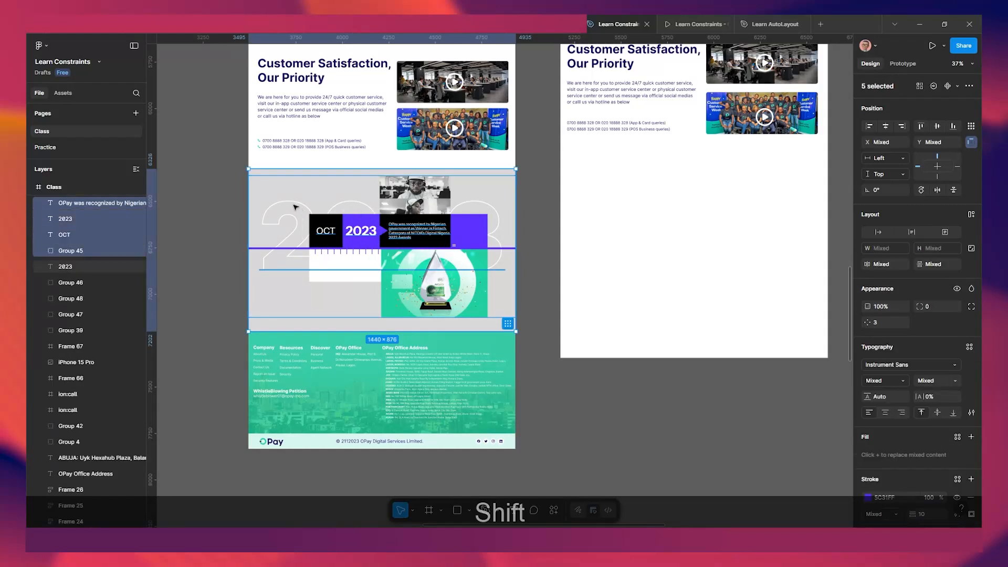
{"action": "left_click", "coordinate": [273, 271], "text": "shift"}
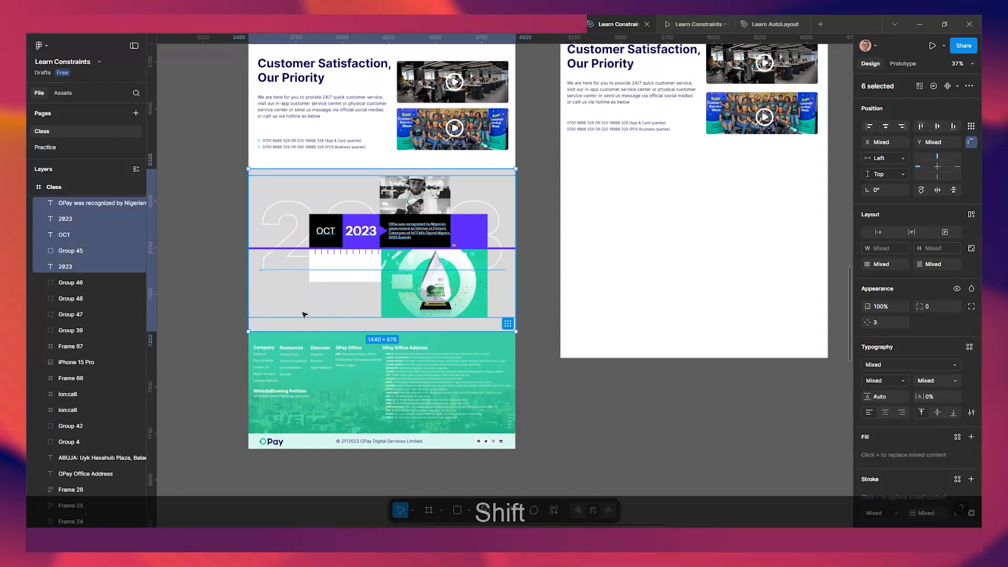
{"action": "left_click", "coordinate": [231, 279]}
Duplicate the grey background rectangle, large outlined 2023 and small 2023 text into Desktop - 1, fitted directly below the Customer Satisfaction section.
{"action": "left_click", "coordinate": [278, 268]}
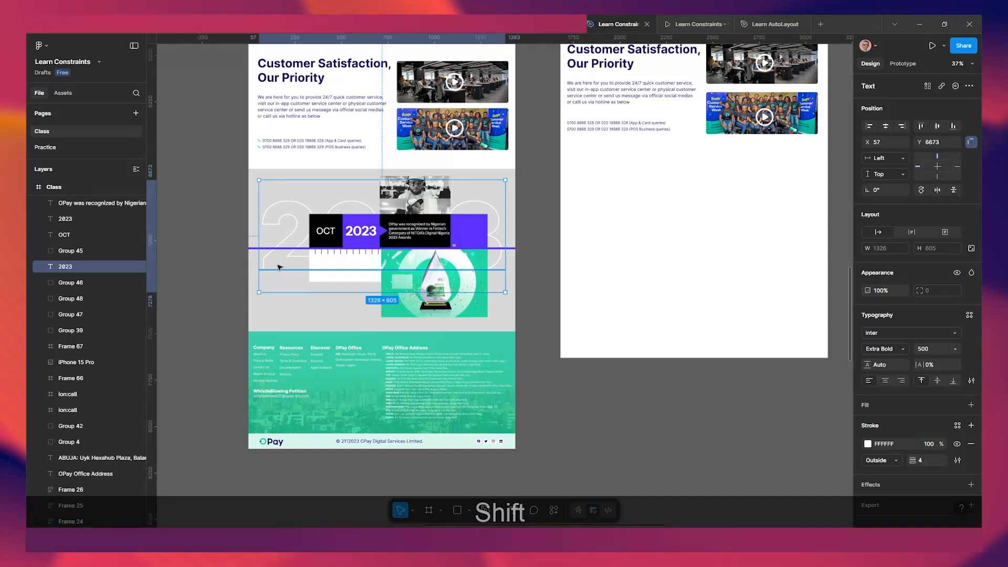
{"action": "left_click", "coordinate": [366, 239], "text": "shift"}
{"action": "left_click", "coordinate": [362, 284], "text": "shift"}
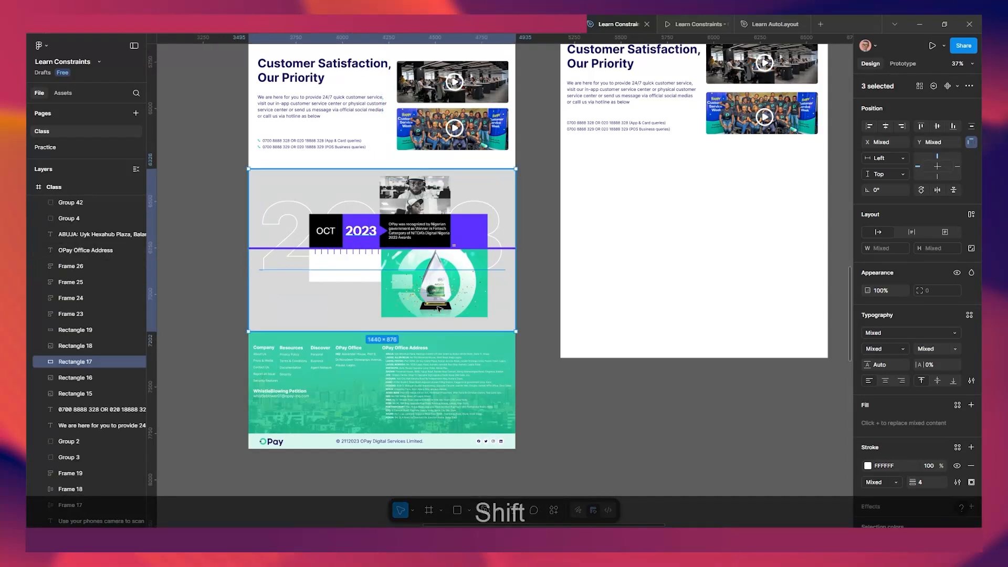
{"action": "left_click_drag", "start_coordinate": [402, 280], "coordinate": [710, 294]}
{"action": "scroll", "coordinate": [710, 295], "scroll_direction": "right", "scroll_amount": 3}
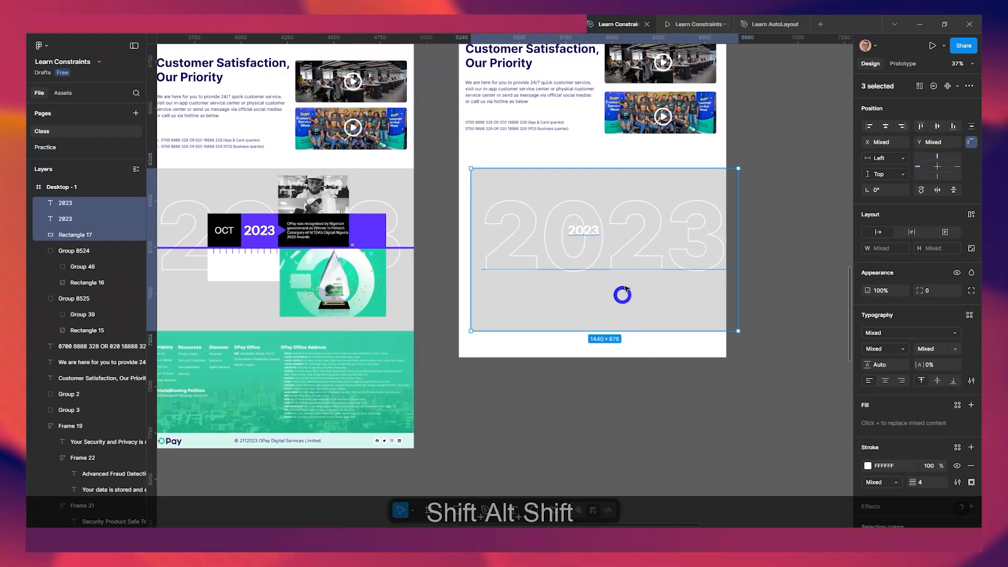
{"action": "left_click_drag", "start_coordinate": [644, 286], "coordinate": [634, 281]}
{"action": "key", "text": "Escape"}
{"action": "left_click", "coordinate": [638, 233]}
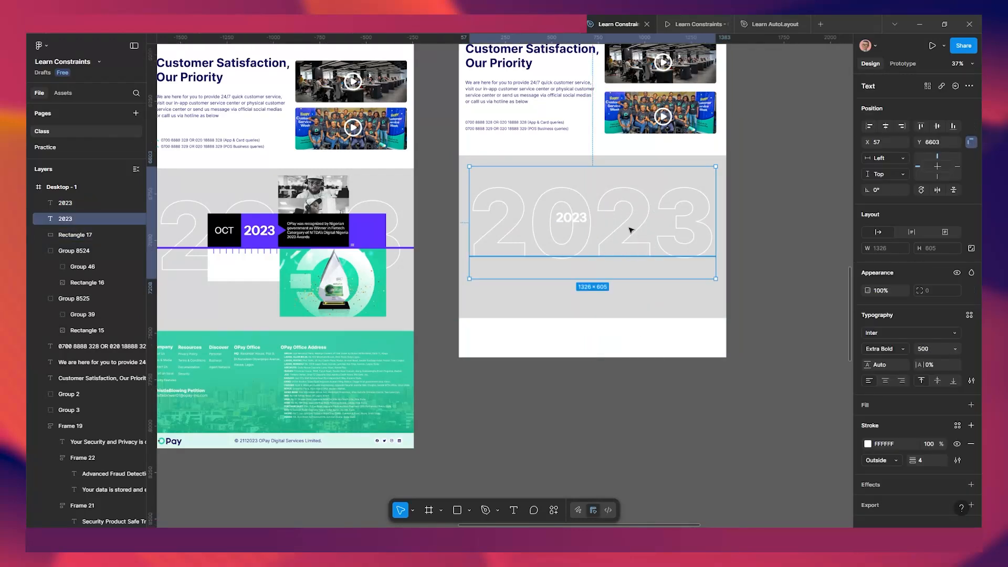
Duplicate the award graphic group from the original design into Desktop - 1 and bring the small 2023 text in front of it.
{"action": "left_click", "coordinate": [372, 239]}
{"action": "left_click_drag", "start_coordinate": [372, 241], "coordinate": [370, 241]}
{"action": "key", "text": "ctrl+z"}
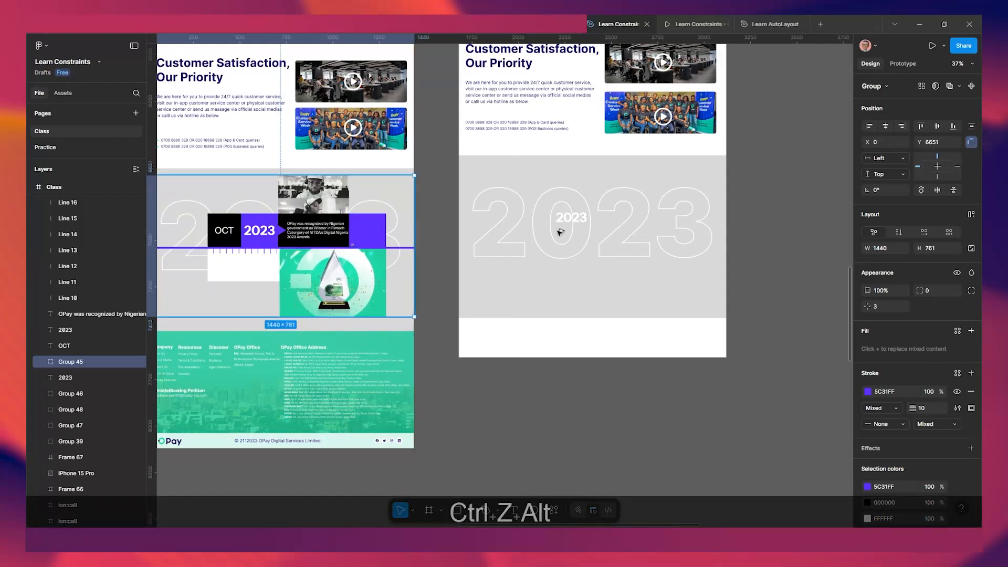
{"action": "left_click_drag", "start_coordinate": [560, 232], "coordinate": [670, 248]}
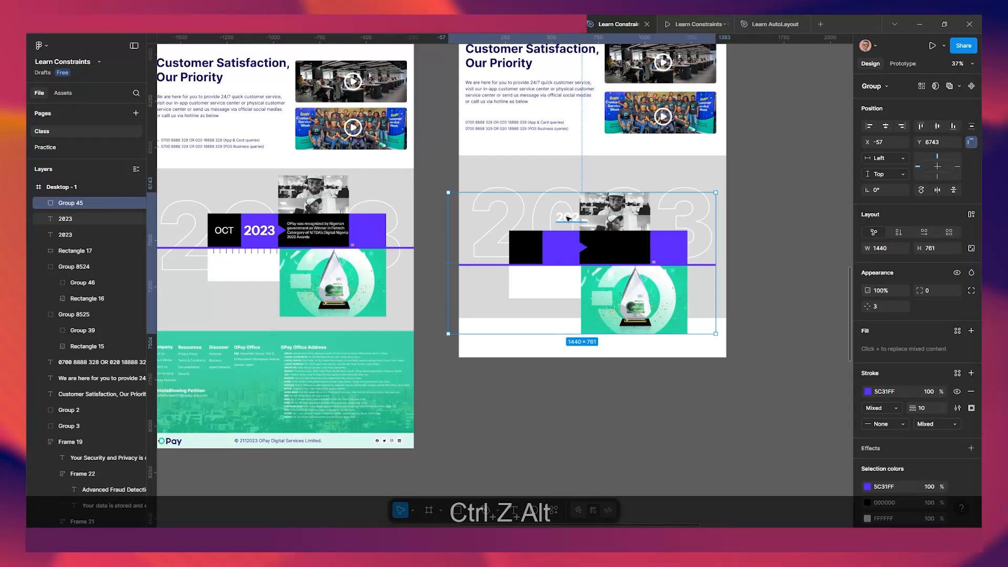
{"action": "left_click", "coordinate": [568, 219]}
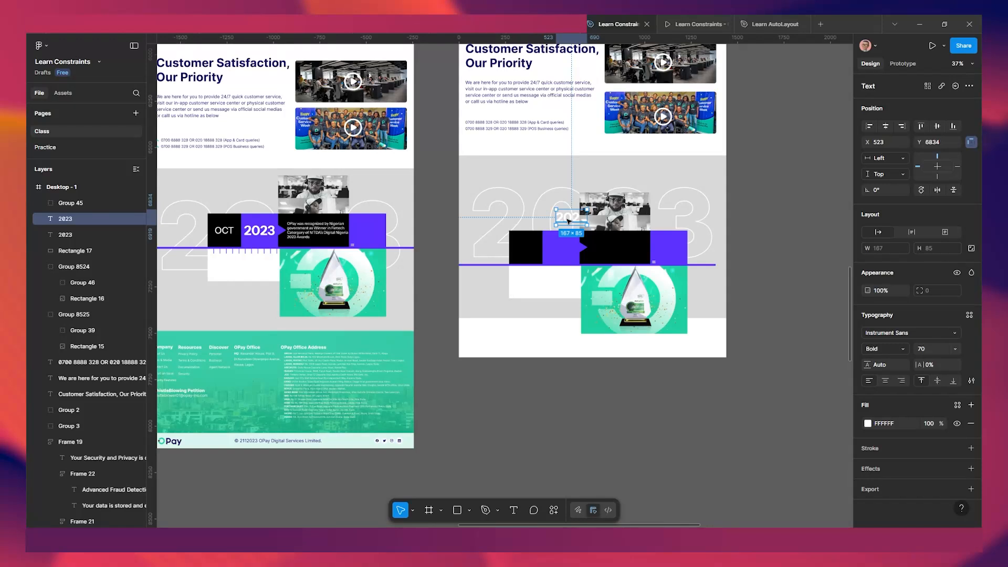
{"action": "key", "text": "ctrl+bracketright"}
Move the copied award graphic group up to Y 6585 and center it horizontally in the Desktop - 1 frame.
{"action": "left_click", "coordinate": [627, 241]}
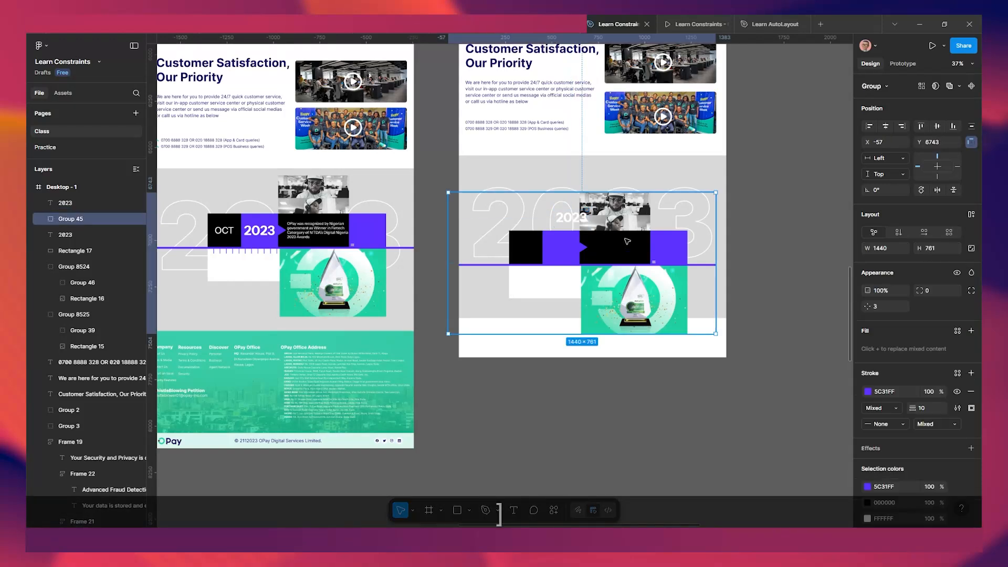
{"action": "left_click_drag", "start_coordinate": [627, 241], "coordinate": [627, 226]}
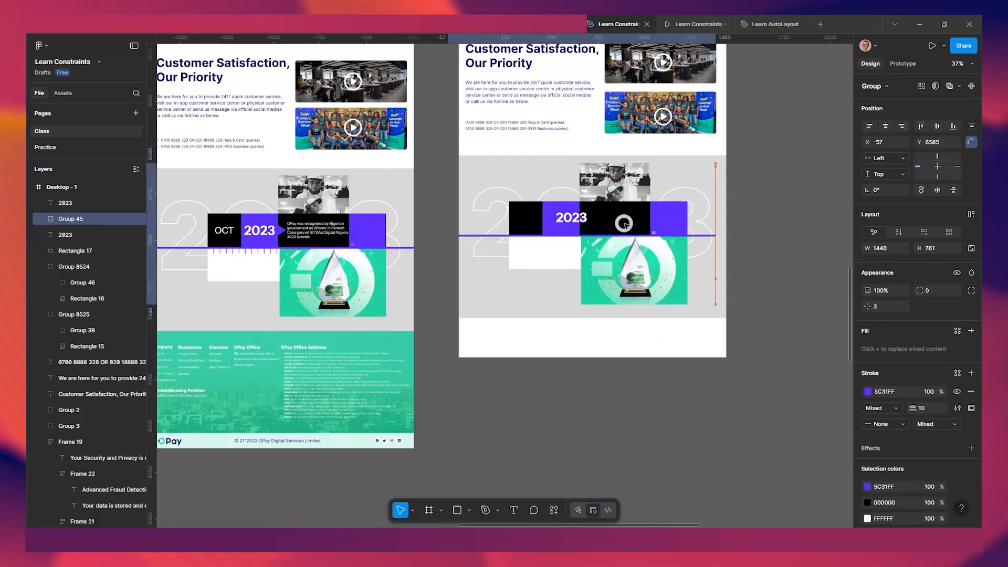
{"action": "scroll", "coordinate": [623, 224], "scroll_direction": "up", "scroll_amount": 2}
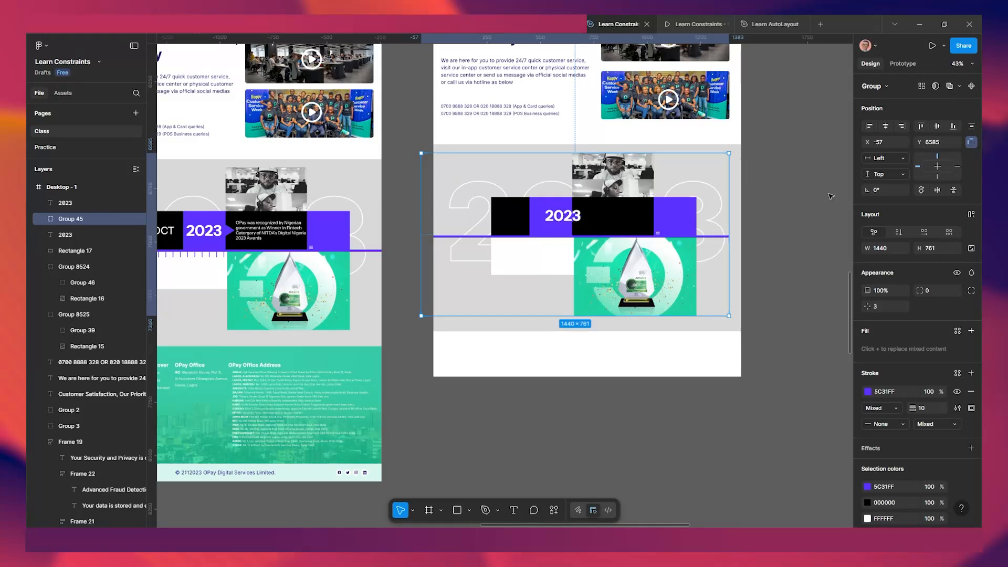
{"action": "left_click", "coordinate": [886, 127]}
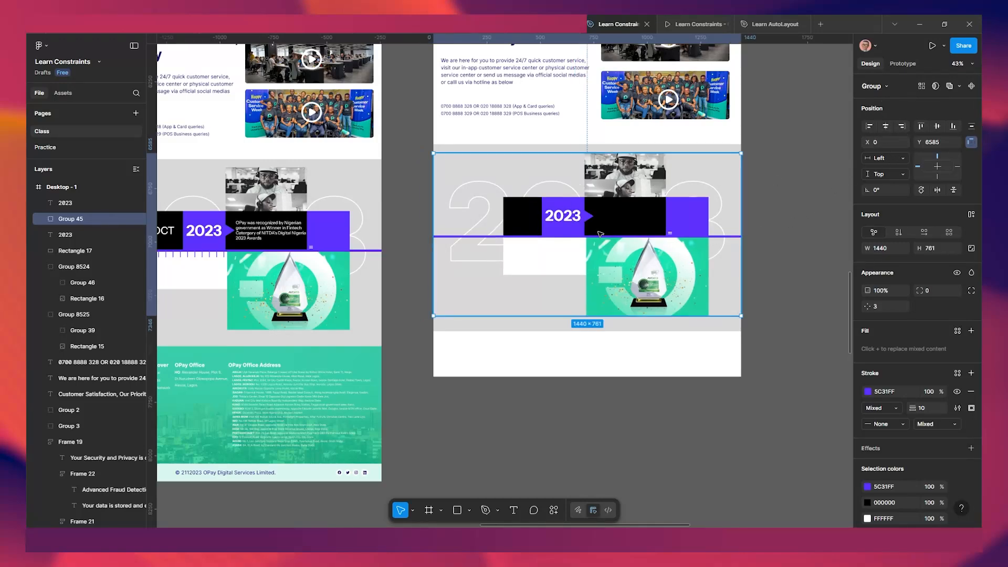
{"action": "scroll", "coordinate": [602, 234], "scroll_direction": "up", "scroll_amount": 1}
{"action": "scroll", "coordinate": [424, 246], "scroll_direction": "down", "scroll_amount": 4}
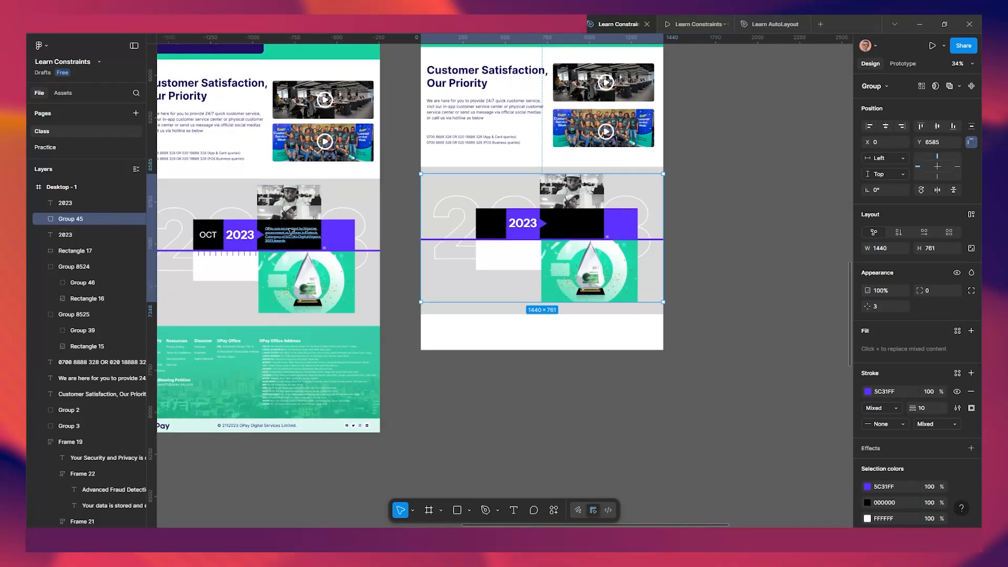
Duplicate the award description text to X 765, Y 6828 and the OCT text to X 365, Y 6850 over Desktop - 1's award graphic.
{"action": "left_click", "coordinate": [291, 234]}
{"action": "left_click_drag", "start_coordinate": [290, 235], "coordinate": [575, 221]}
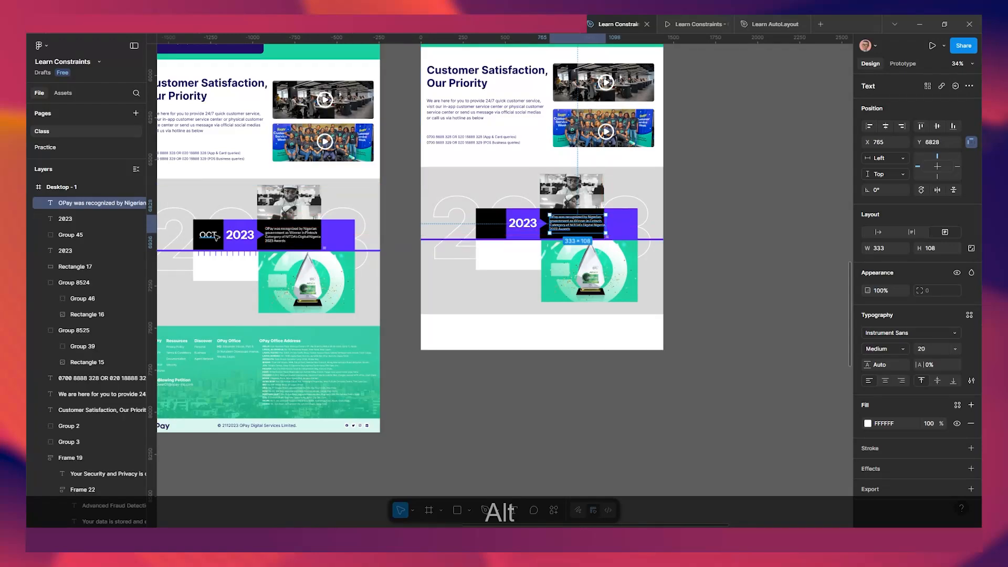
{"action": "left_click", "coordinate": [215, 235]}
{"action": "left_click_drag", "start_coordinate": [213, 244], "coordinate": [495, 233]}
{"action": "scroll", "coordinate": [500, 159], "scroll_direction": "down", "scroll_amount": 3}
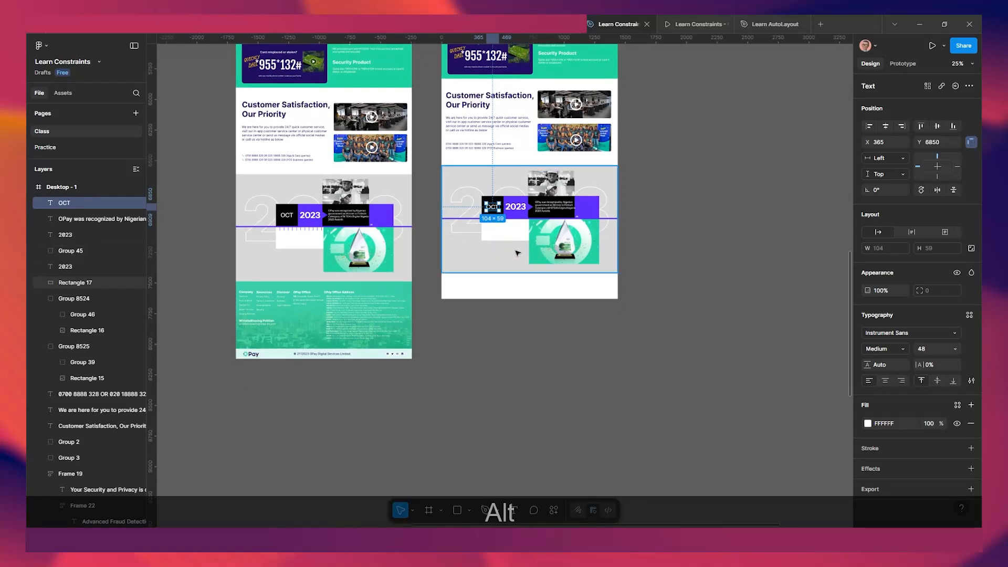
Check the award section in the prototype preview and set the grey background rectangle's horizontal constraint to Left + Right.
{"action": "left_click", "coordinate": [685, 22]}
{"action": "scroll", "coordinate": [484, 297], "scroll_direction": "down", "scroll_amount": 6}
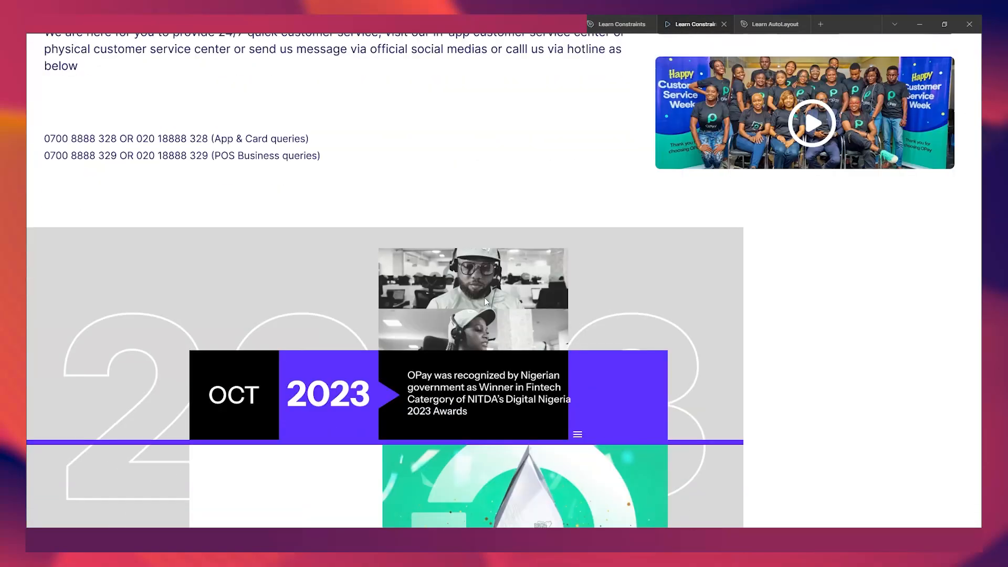
{"action": "scroll", "coordinate": [484, 297], "scroll_direction": "up", "scroll_amount": 3}
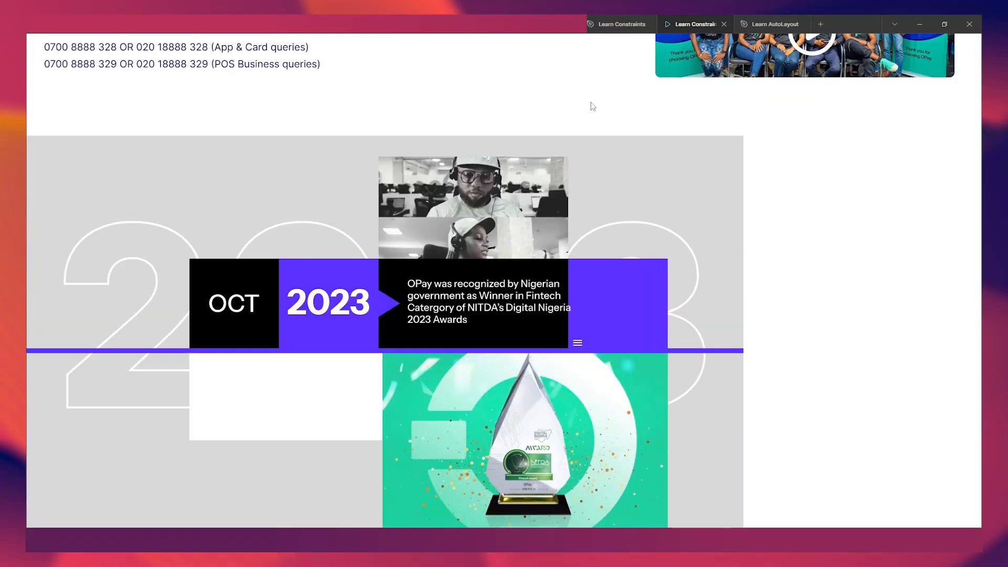
{"action": "left_click", "coordinate": [624, 24]}
{"action": "scroll", "coordinate": [533, 258], "scroll_direction": "up", "scroll_amount": 3}
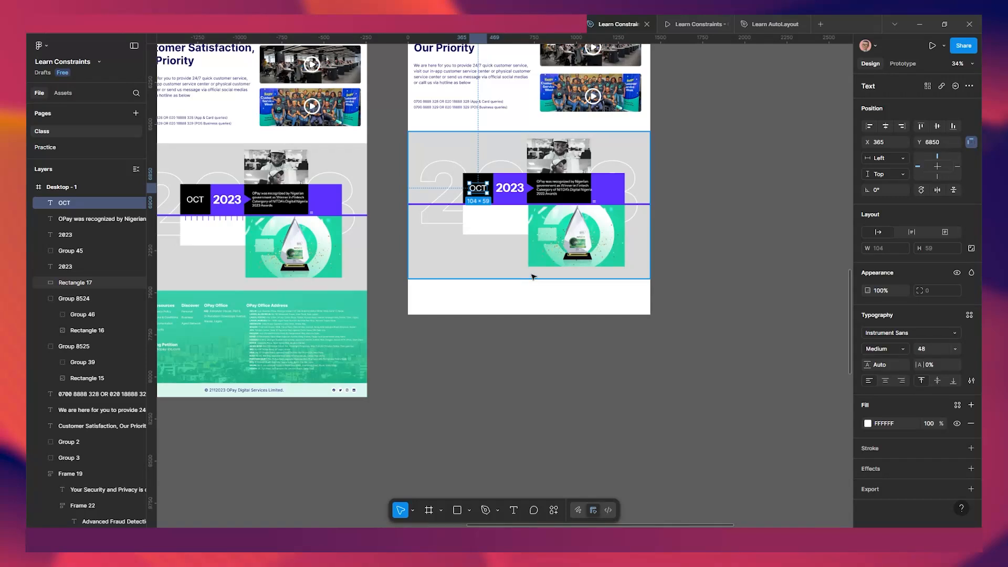
{"action": "left_click", "coordinate": [532, 277]}
{"action": "left_click", "coordinate": [887, 158]}
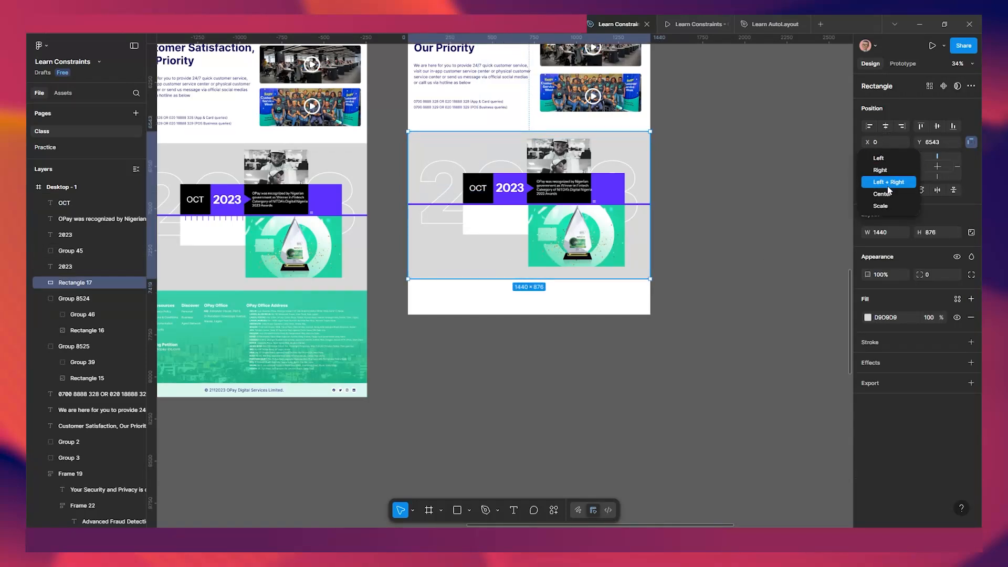
{"action": "left_click", "coordinate": [889, 183]}
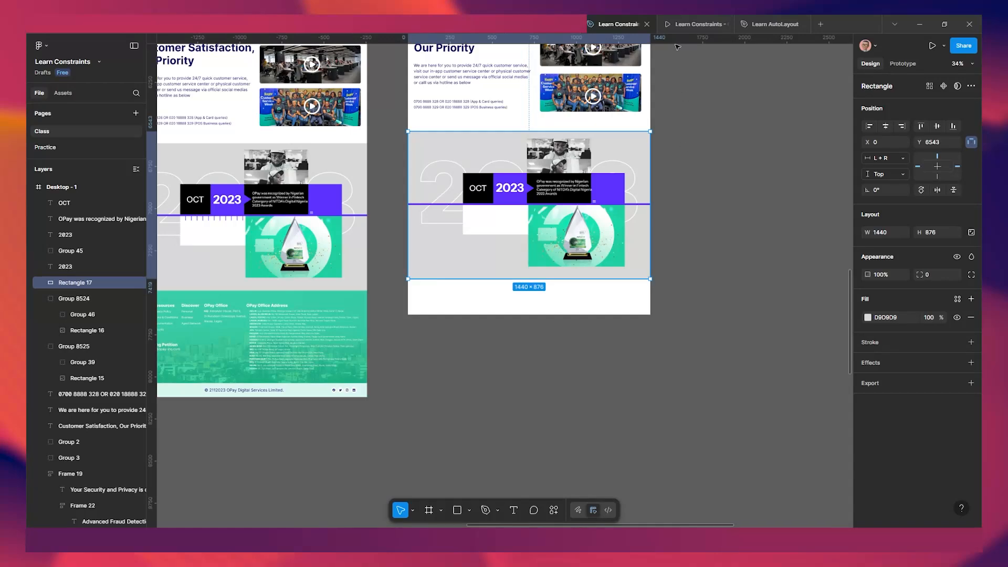
Examine in the prototype preview how the grey award background adapts to the wider screen.
{"action": "left_click", "coordinate": [693, 24]}
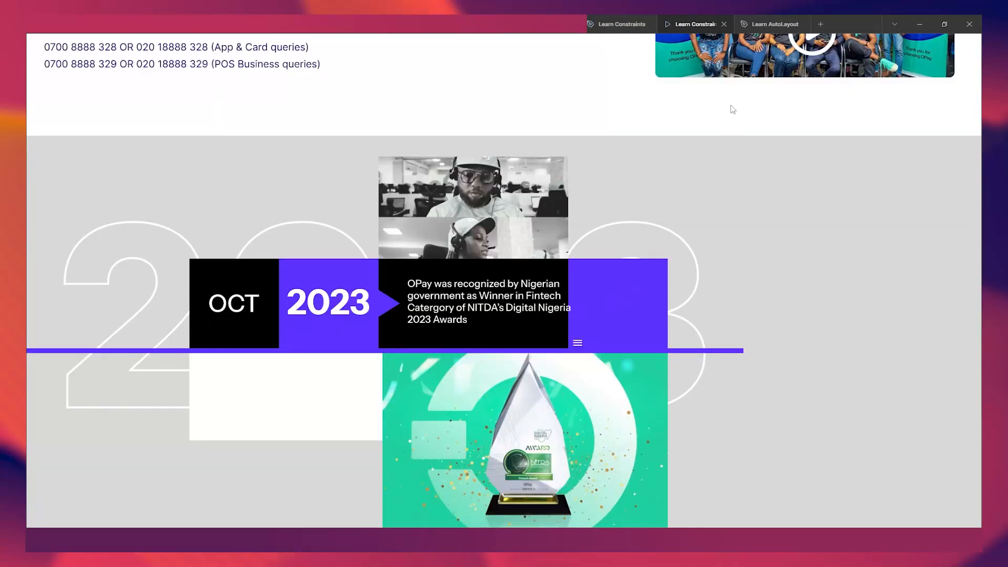
{"action": "scroll", "coordinate": [565, 293], "scroll_direction": "down", "scroll_amount": 3}
{"action": "scroll", "coordinate": [565, 294], "scroll_direction": "up", "scroll_amount": 3}
{"action": "scroll", "coordinate": [508, 300], "scroll_direction": "down", "scroll_amount": 2}
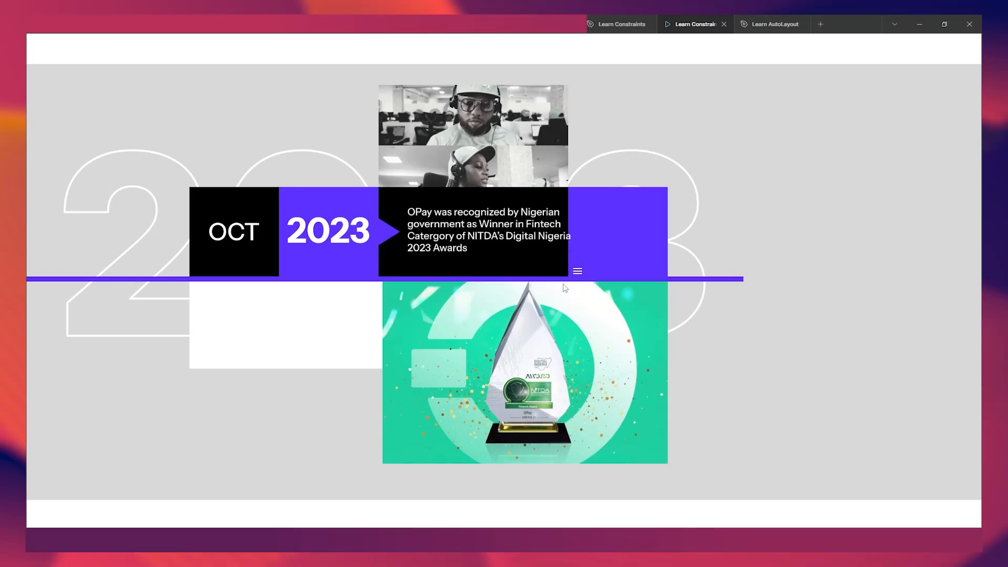
{"action": "scroll", "coordinate": [565, 287], "scroll_direction": "up", "scroll_amount": 2}
{"action": "left_click", "coordinate": [613, 24]}
{"action": "scroll", "coordinate": [568, 286], "scroll_direction": "up", "scroll_amount": 1}
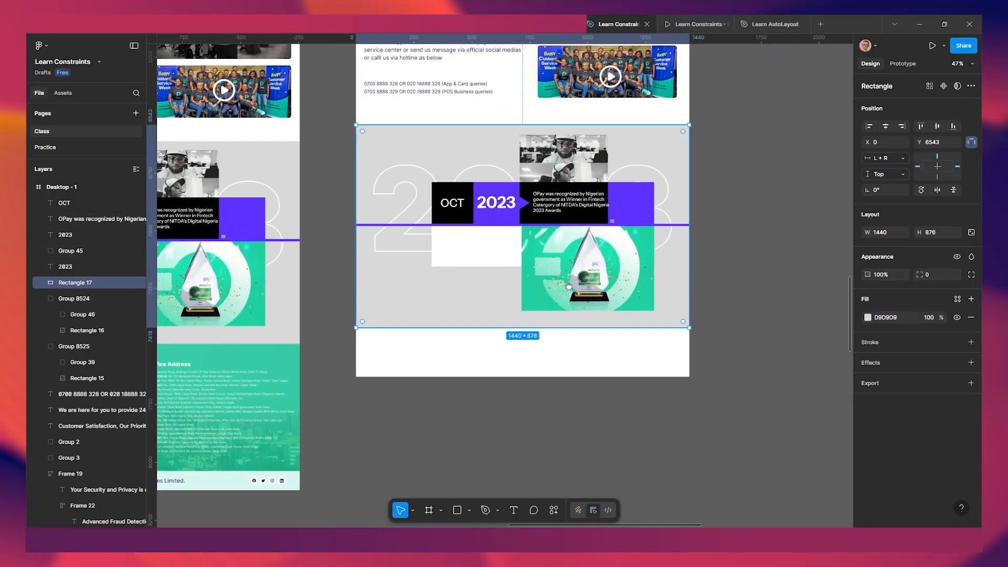
Try a Left + Right horizontal constraint on the award graphic group and inspect it in the prototype preview.
{"action": "left_click", "coordinate": [757, 279]}
{"action": "left_click", "coordinate": [646, 289]}
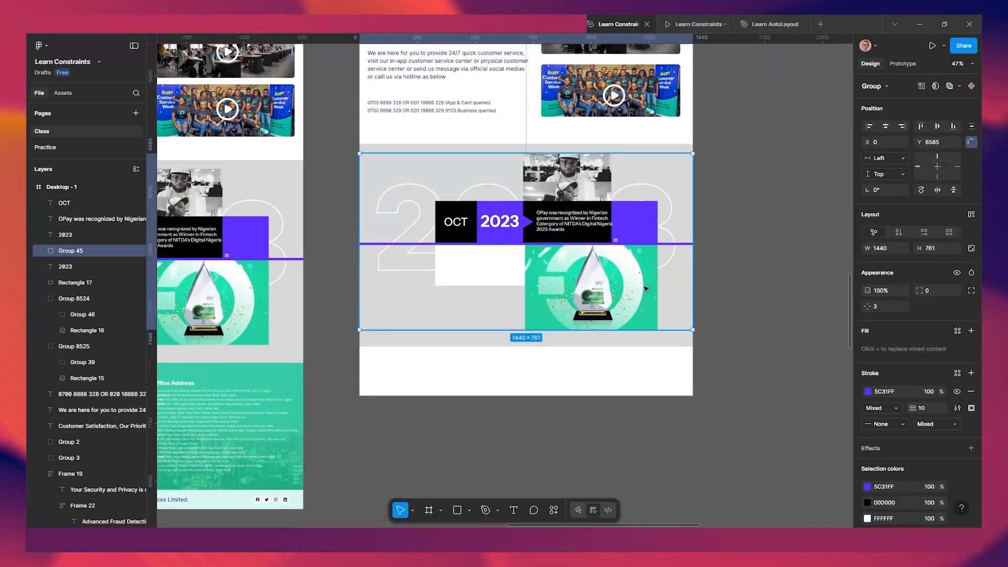
{"action": "left_click", "coordinate": [896, 157]}
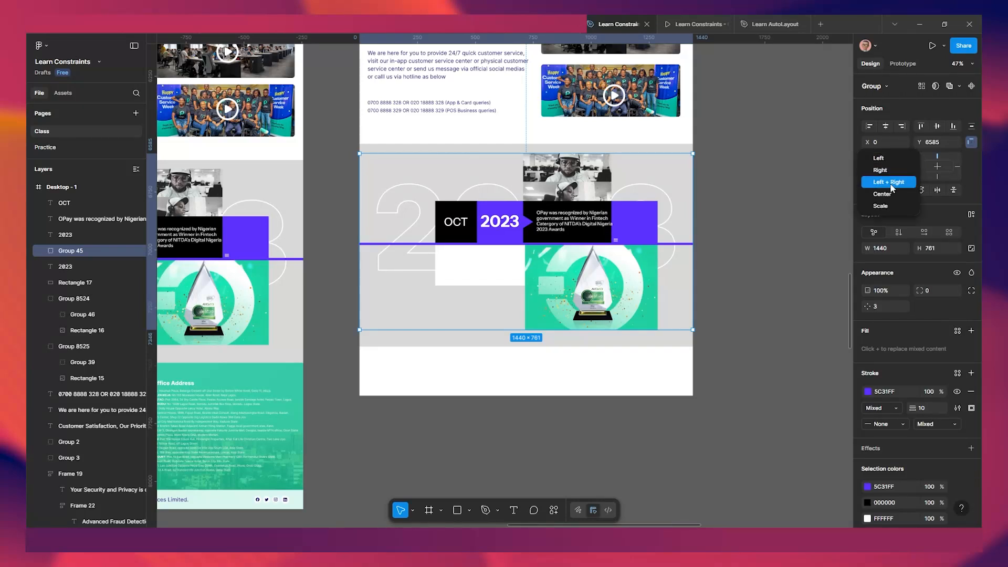
{"action": "left_click", "coordinate": [891, 182]}
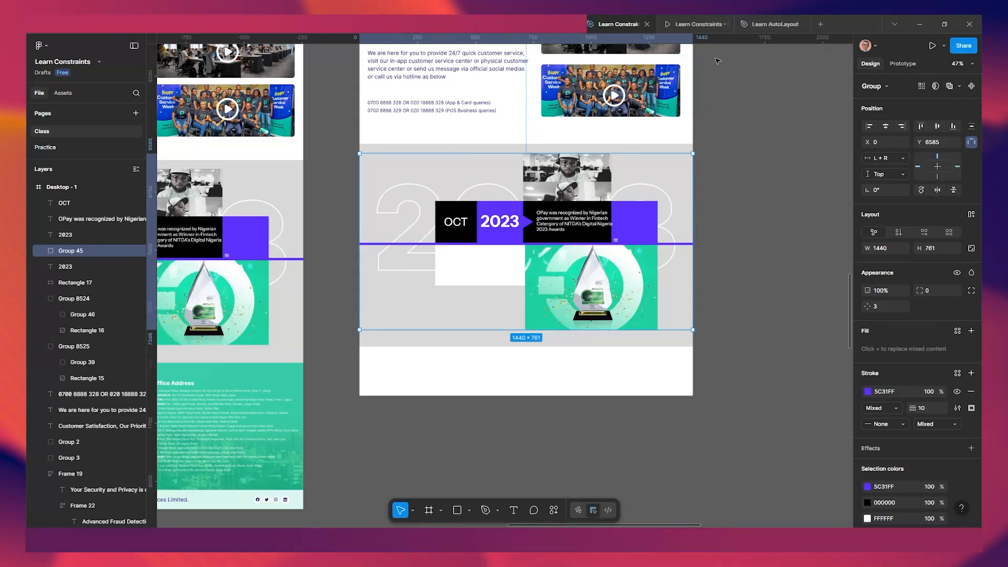
{"action": "left_click", "coordinate": [707, 27]}
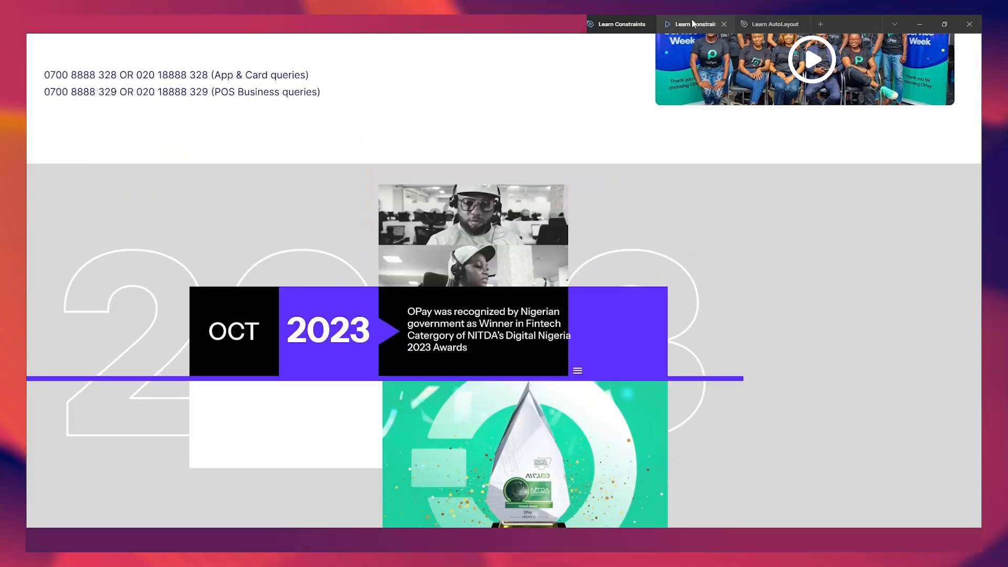
{"action": "scroll", "coordinate": [644, 212], "scroll_direction": "down", "scroll_amount": 3}
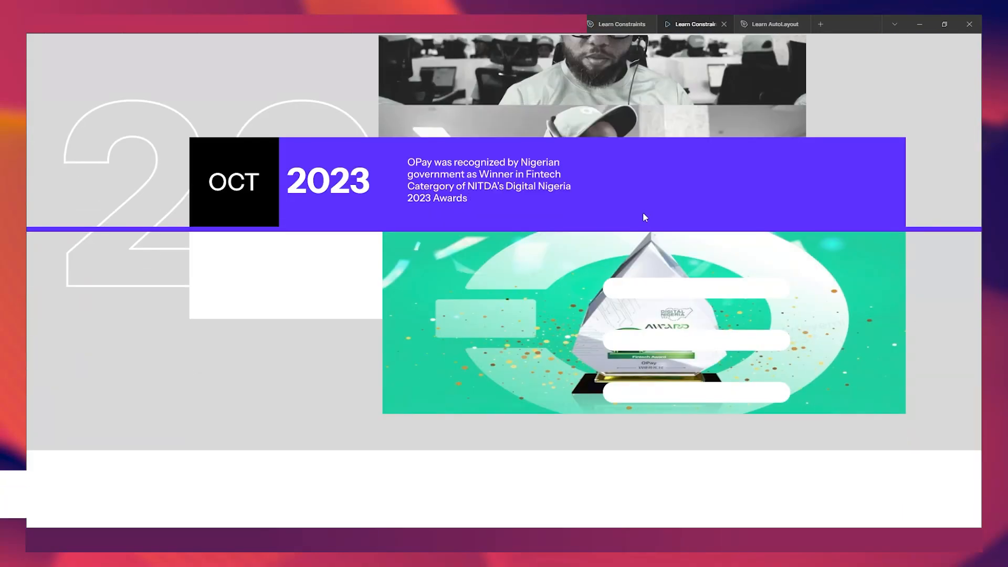
{"action": "scroll", "coordinate": [640, 216], "scroll_direction": "up", "scroll_amount": 2}
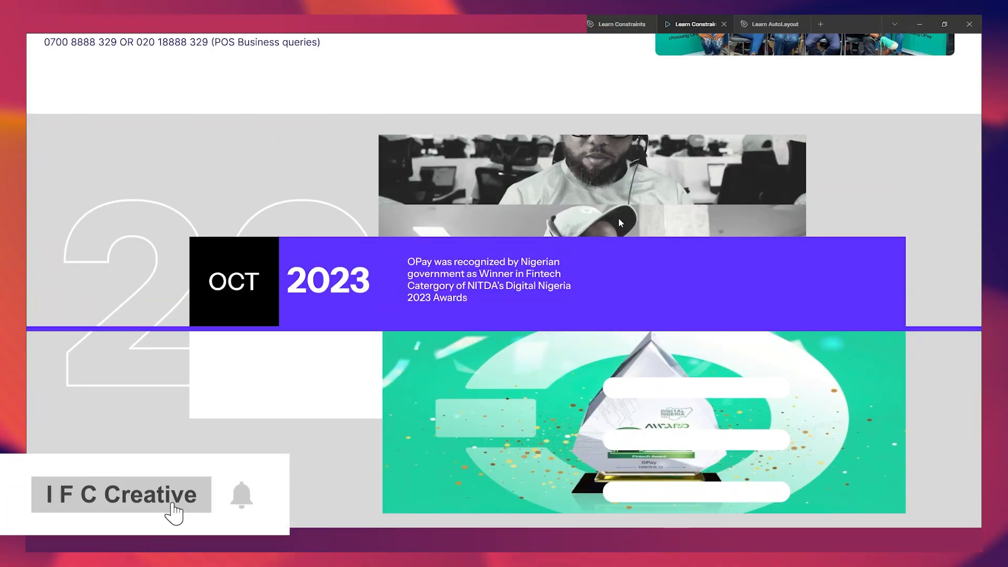
{"action": "scroll", "coordinate": [644, 295], "scroll_direction": "down", "scroll_amount": 2}
{"action": "scroll", "coordinate": [628, 290], "scroll_direction": "up", "scroll_amount": 1}
{"action": "scroll", "coordinate": [619, 294], "scroll_direction": "down", "scroll_amount": 1}
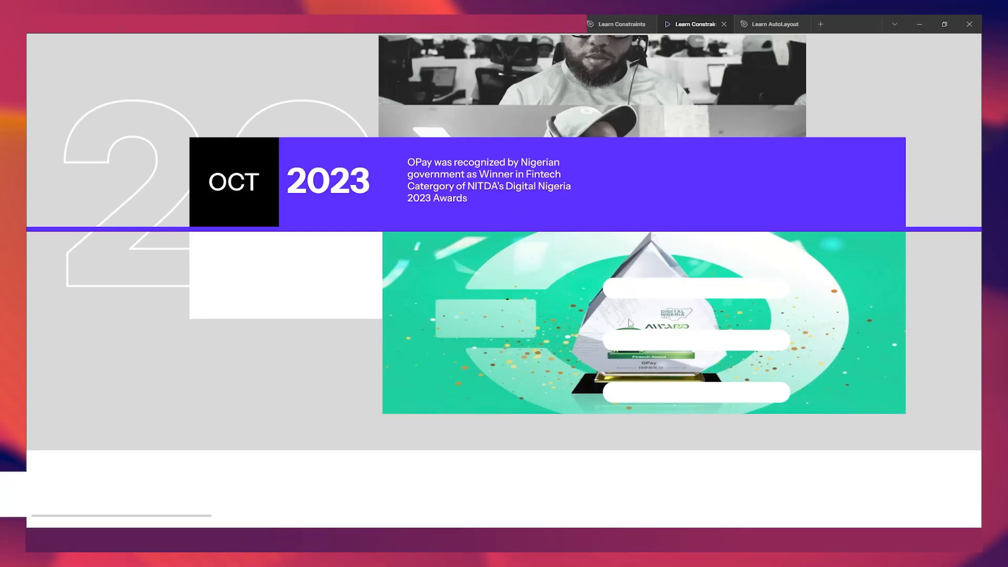
{"action": "key", "text": "ctrl+z"}
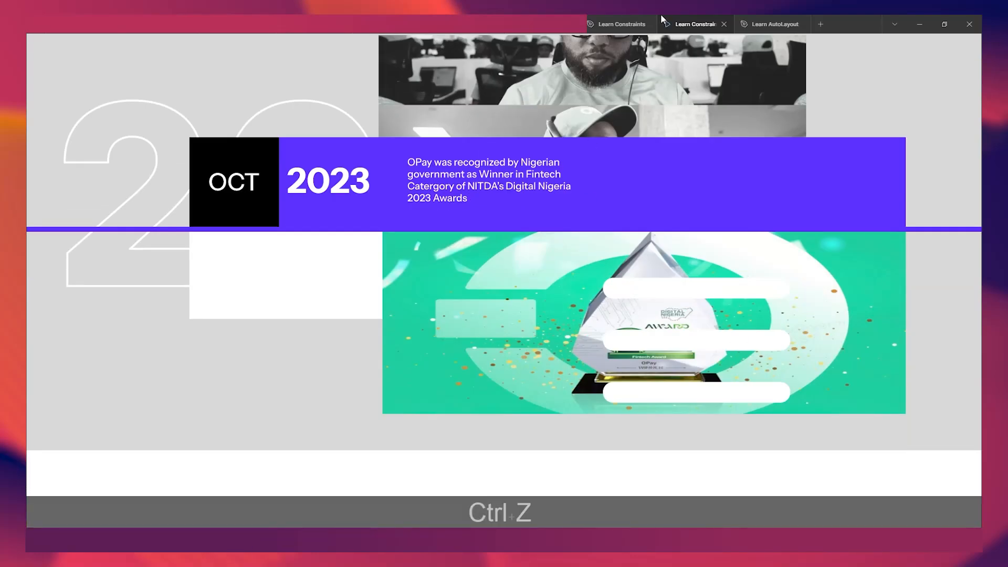
Set the award graphic group's horizontal constraint to Center and check its placement in the prototype preview.
{"action": "left_click", "coordinate": [619, 23]}
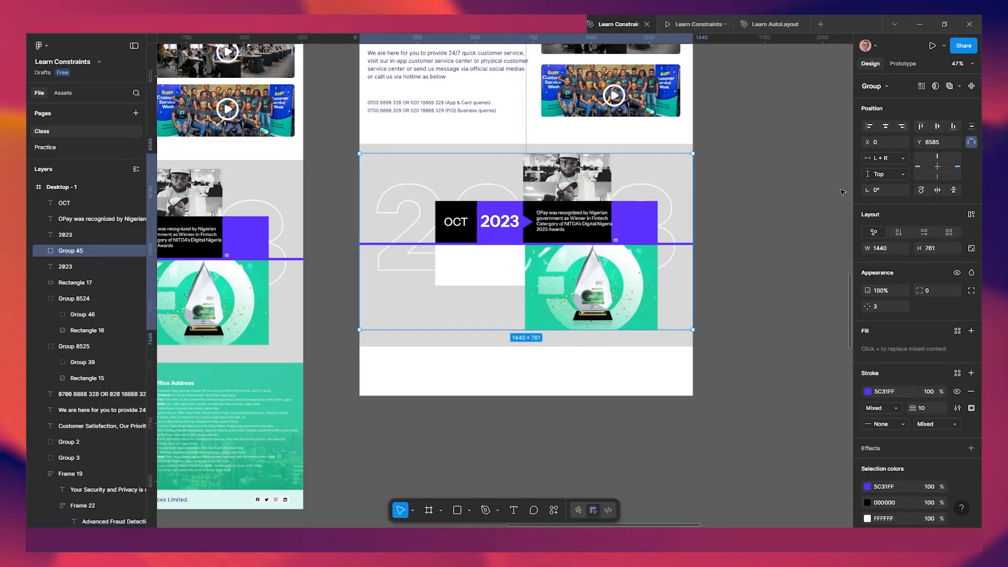
{"action": "left_click", "coordinate": [887, 159]}
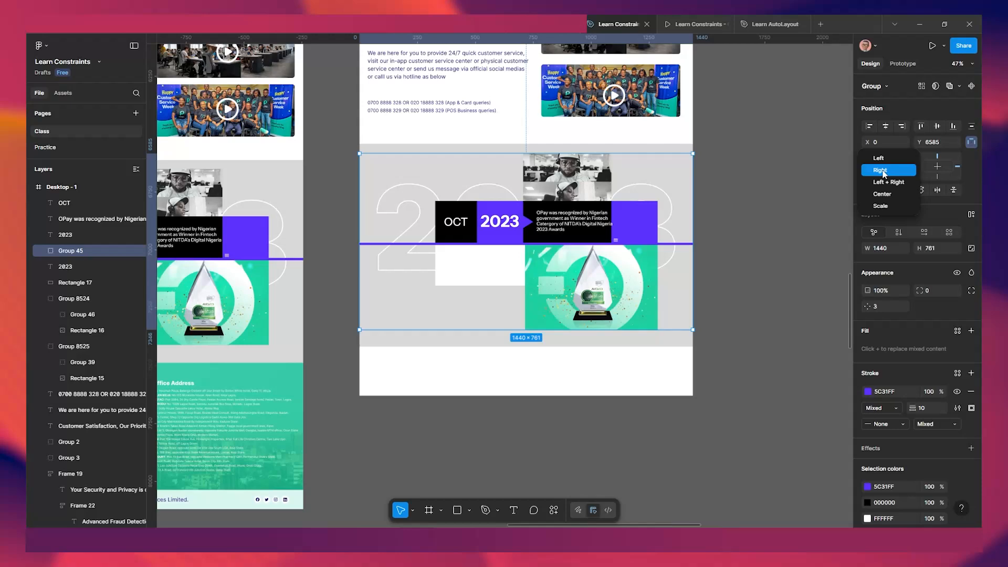
{"action": "left_click", "coordinate": [881, 194]}
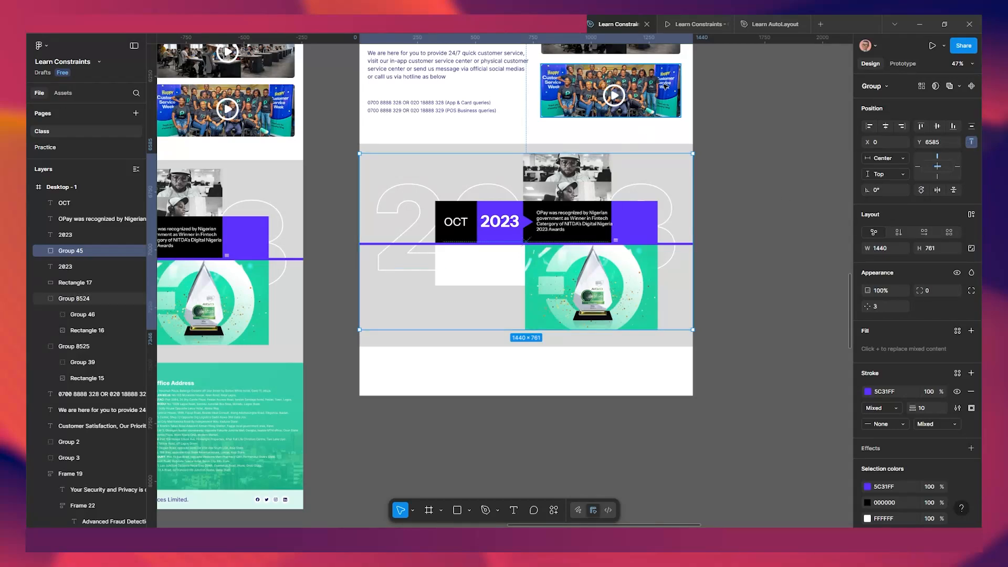
{"action": "left_click", "coordinate": [683, 25]}
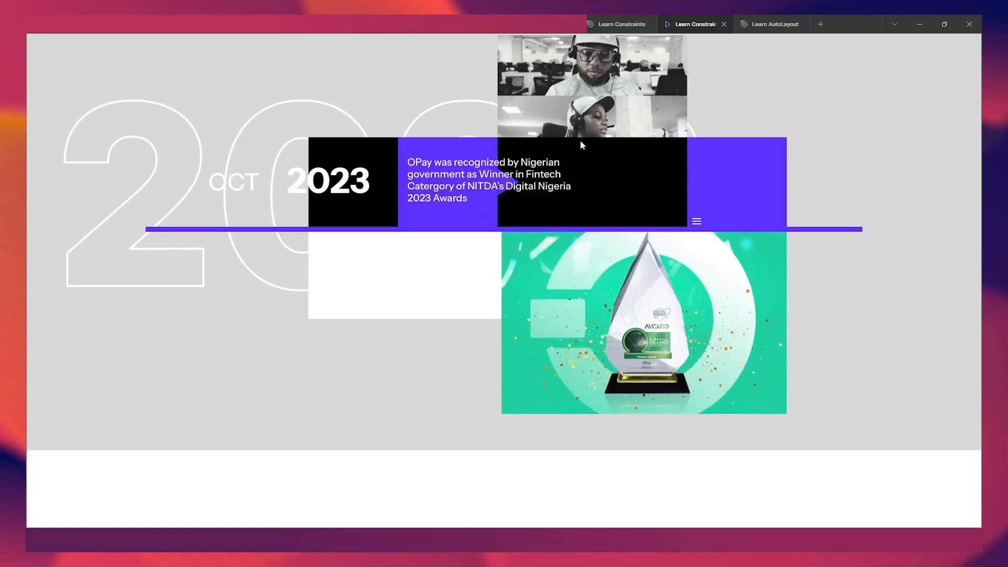
{"action": "left_click", "coordinate": [622, 25]}
{"action": "scroll", "coordinate": [462, 233], "scroll_direction": "up", "scroll_amount": 2}
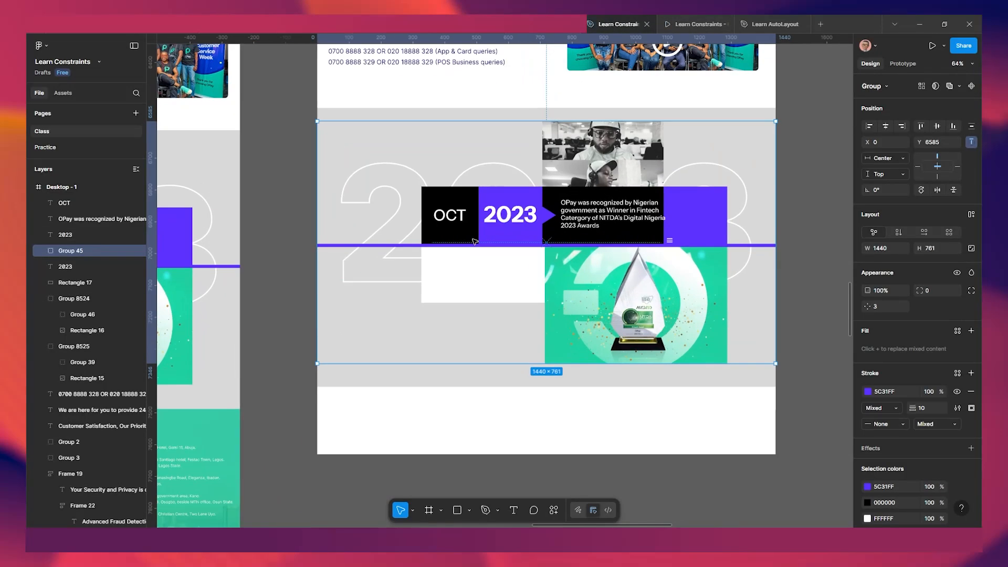
{"action": "left_click", "coordinate": [677, 24]}
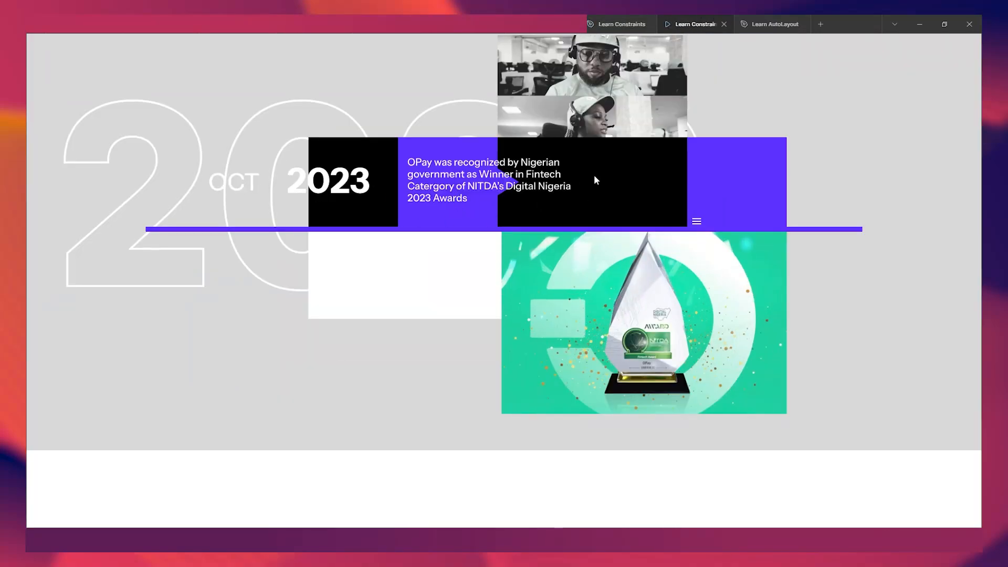
{"action": "left_click", "coordinate": [646, 21]}
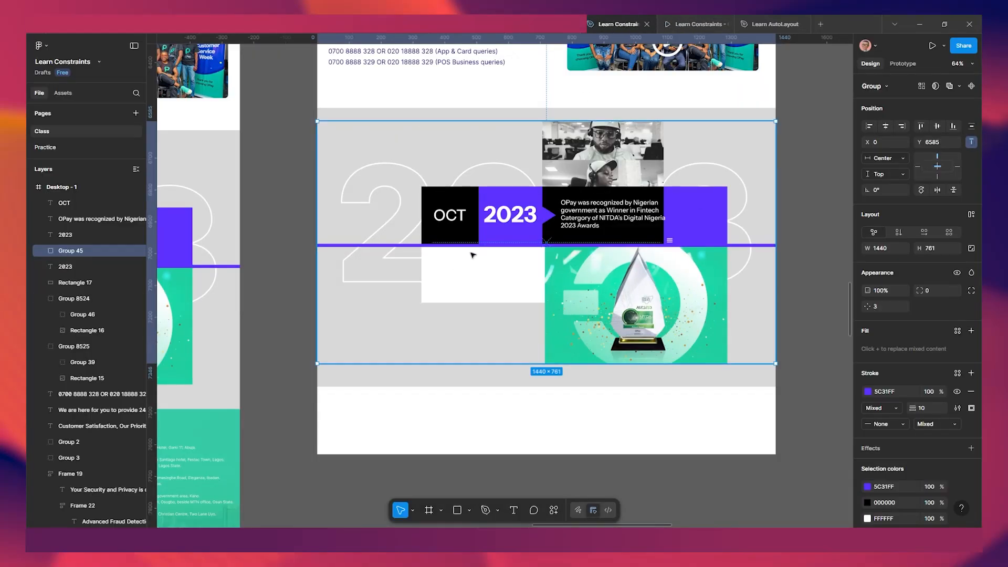
Shift the award description text to X 753 and set its horizontal constraint to Center.
{"action": "left_click", "coordinate": [602, 215]}
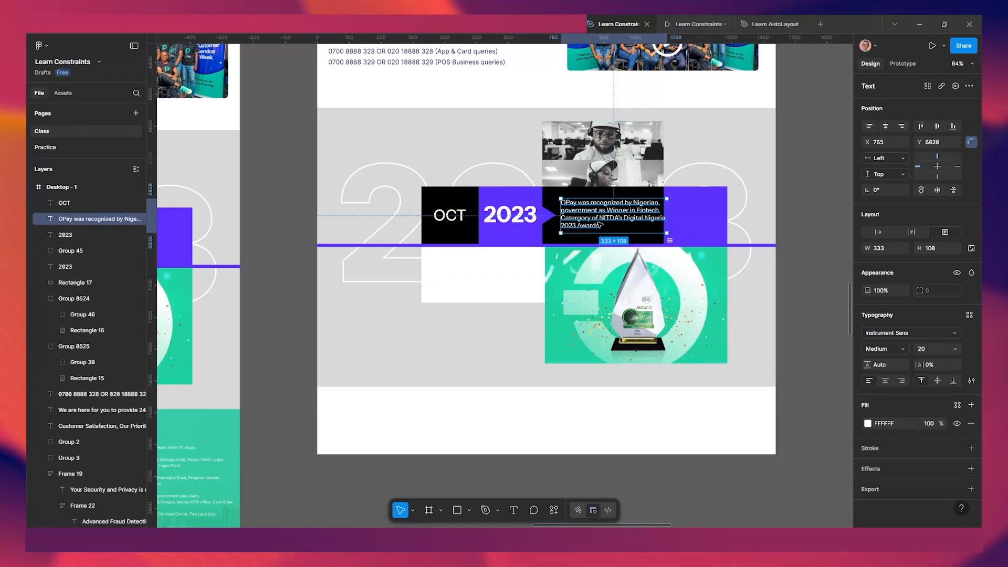
{"action": "left_click_drag", "start_coordinate": [598, 217], "coordinate": [594, 218]}
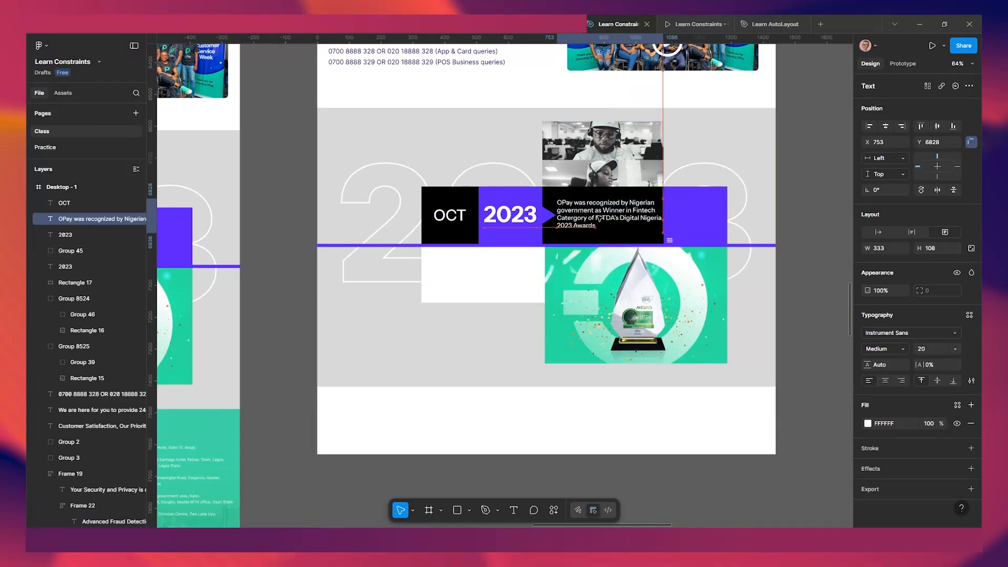
{"action": "left_click", "coordinate": [890, 157]}
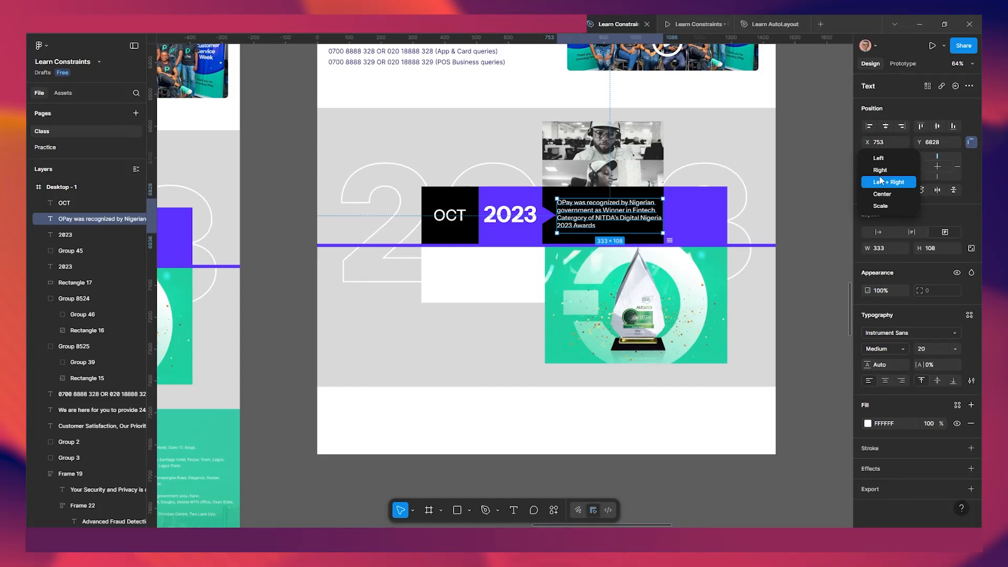
{"action": "left_click", "coordinate": [881, 194]}
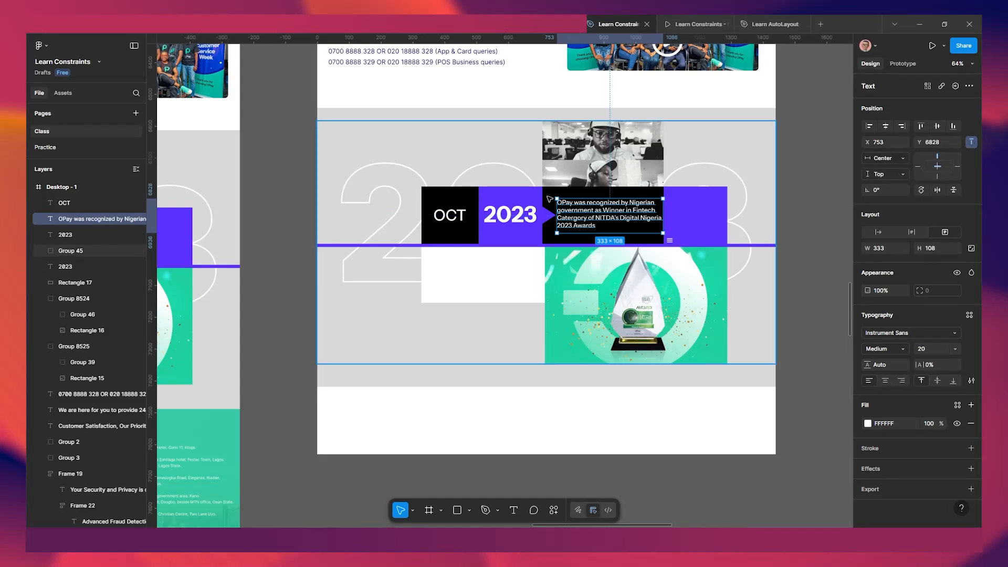
Set the horizontal constraint of the OCT and small 2023 texts to Center and check the award section in the prototype preview.
{"action": "left_click", "coordinate": [507, 215]}
{"action": "left_click", "coordinate": [445, 215], "text": "shift"}
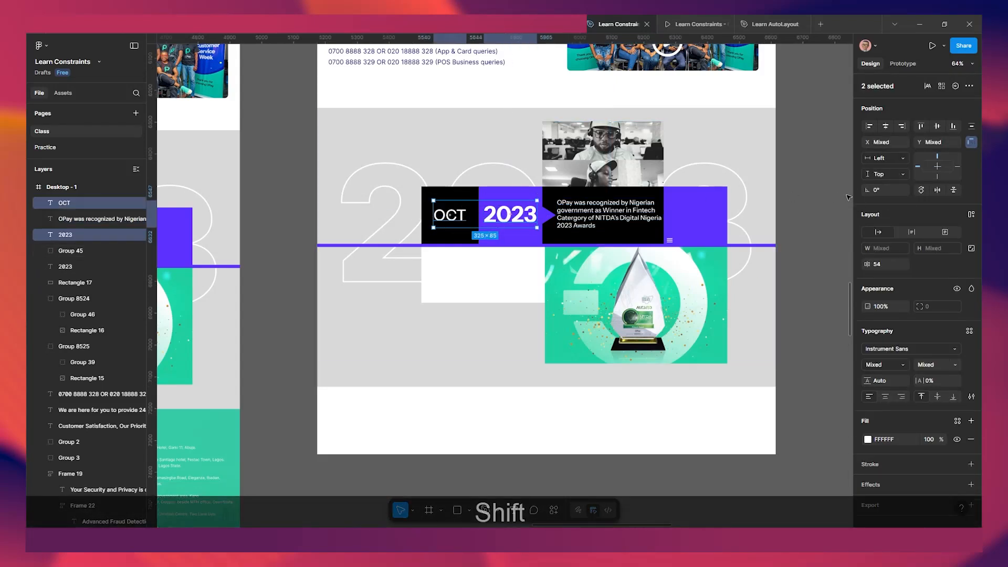
{"action": "left_click", "coordinate": [884, 157]}
{"action": "left_click", "coordinate": [879, 194]}
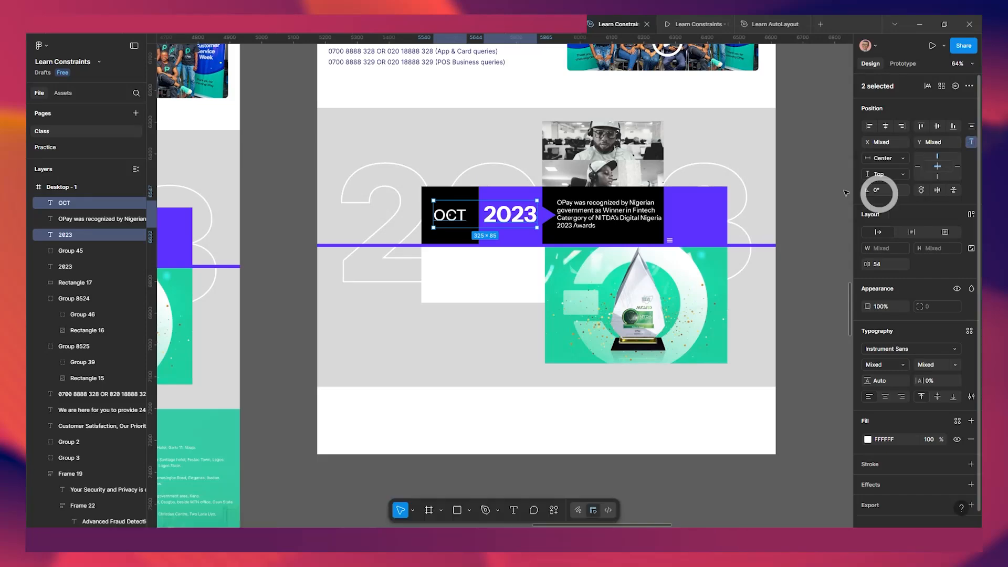
{"action": "left_click", "coordinate": [691, 23]}
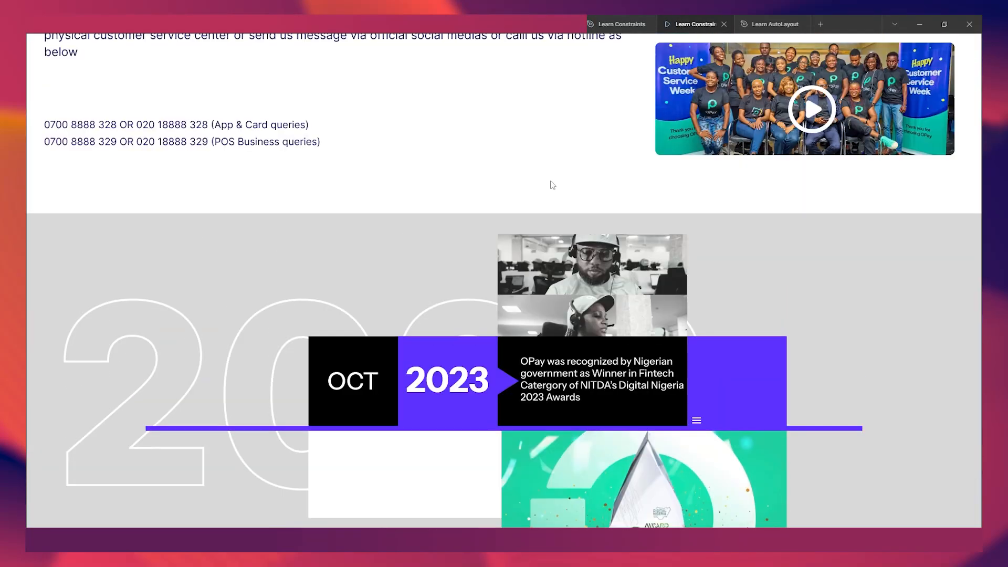
{"action": "scroll", "coordinate": [550, 180], "scroll_direction": "down", "scroll_amount": 2}
{"action": "scroll", "coordinate": [550, 180], "scroll_direction": "up", "scroll_amount": 3}
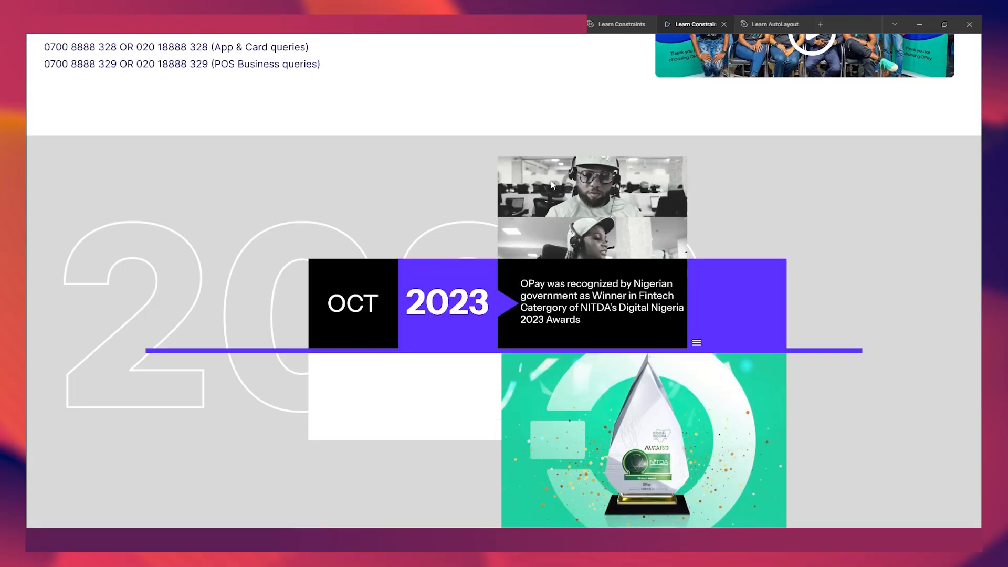
Set the horizontal constraint of the large outlined 2023 text to Center and check the award section in the prototype preview.
{"action": "left_click", "coordinate": [629, 25]}
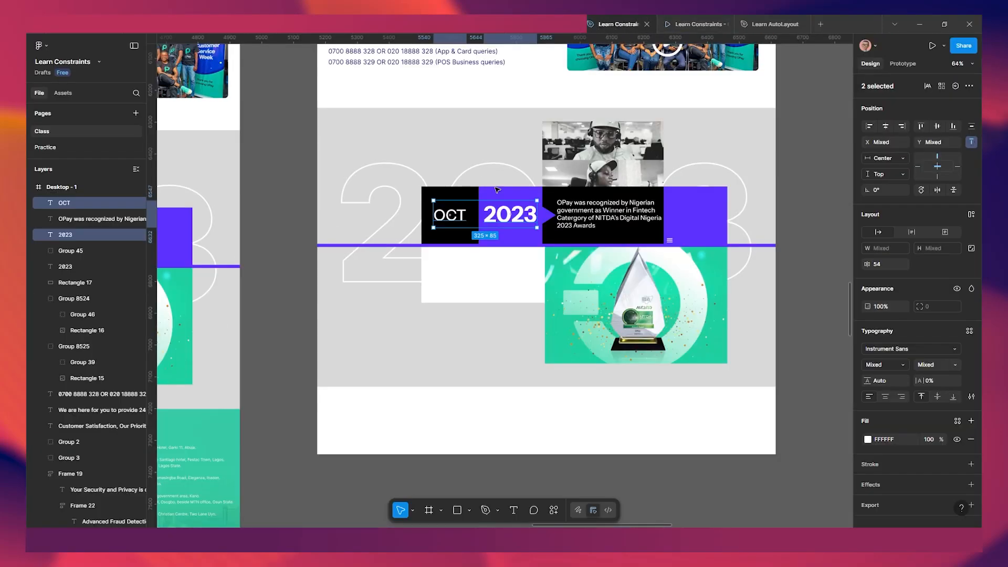
{"action": "left_click", "coordinate": [386, 189]}
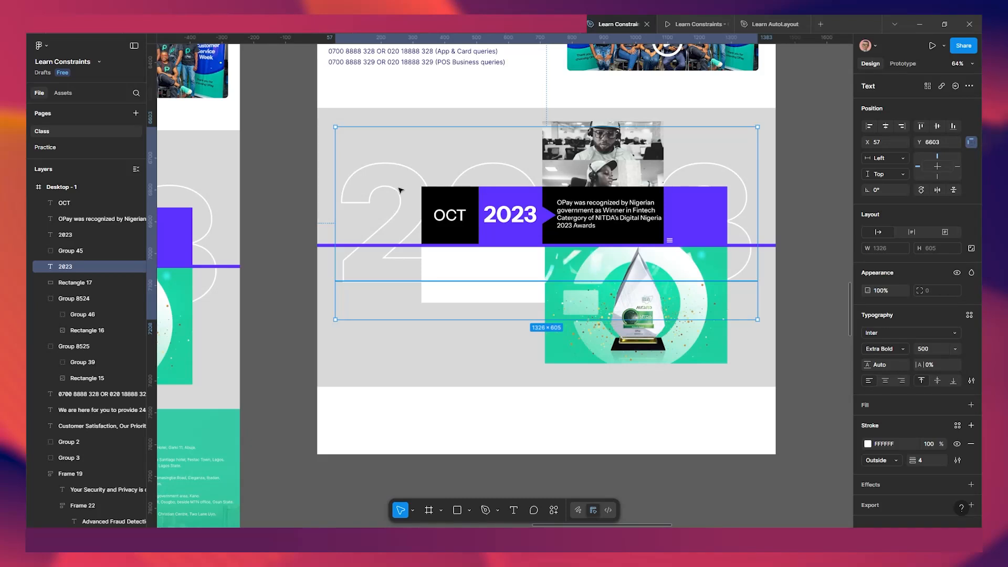
{"action": "left_click_drag", "start_coordinate": [399, 190], "coordinate": [395, 178]}
{"action": "key", "text": "ctrl+z"}
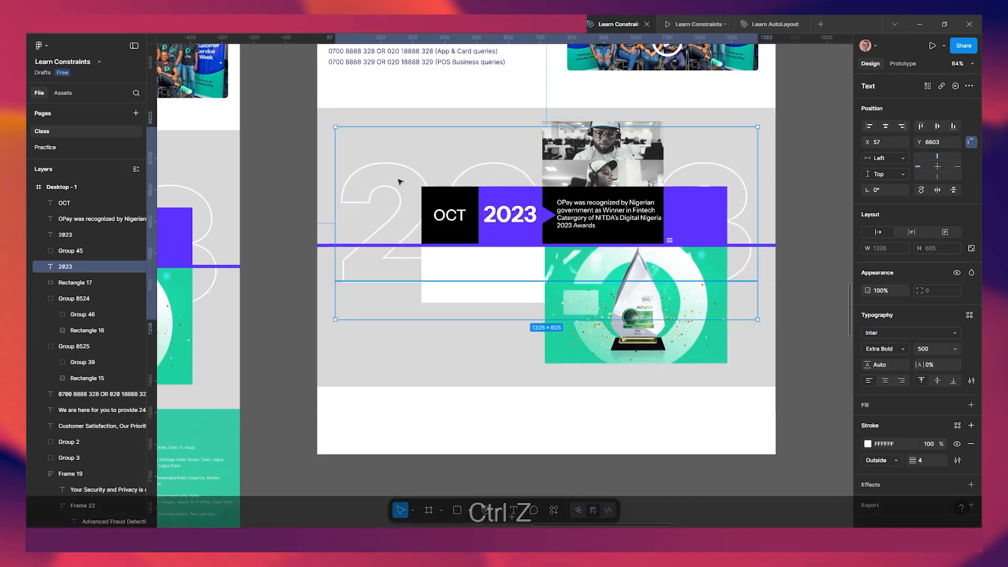
{"action": "left_click", "coordinate": [895, 158]}
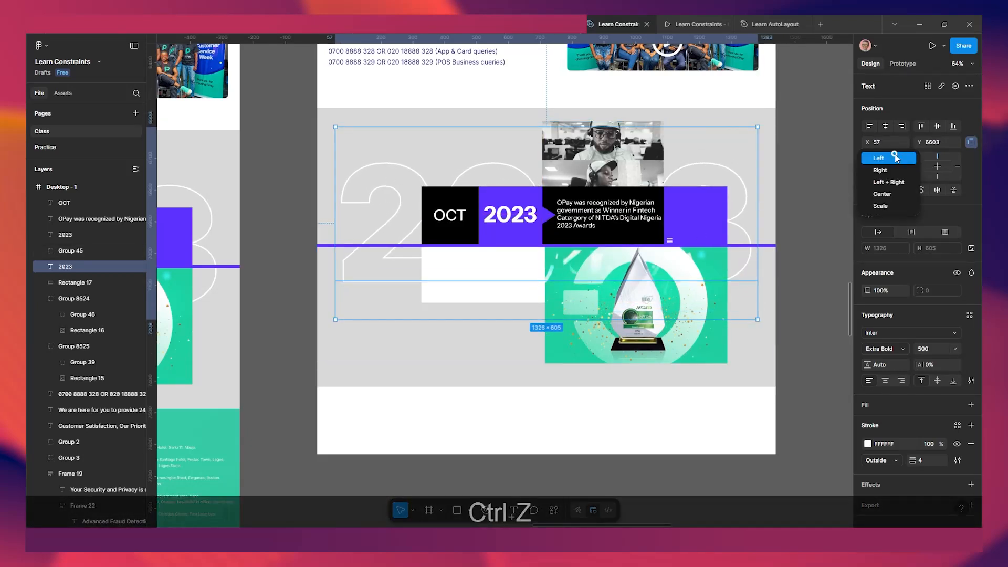
{"action": "left_click", "coordinate": [886, 194]}
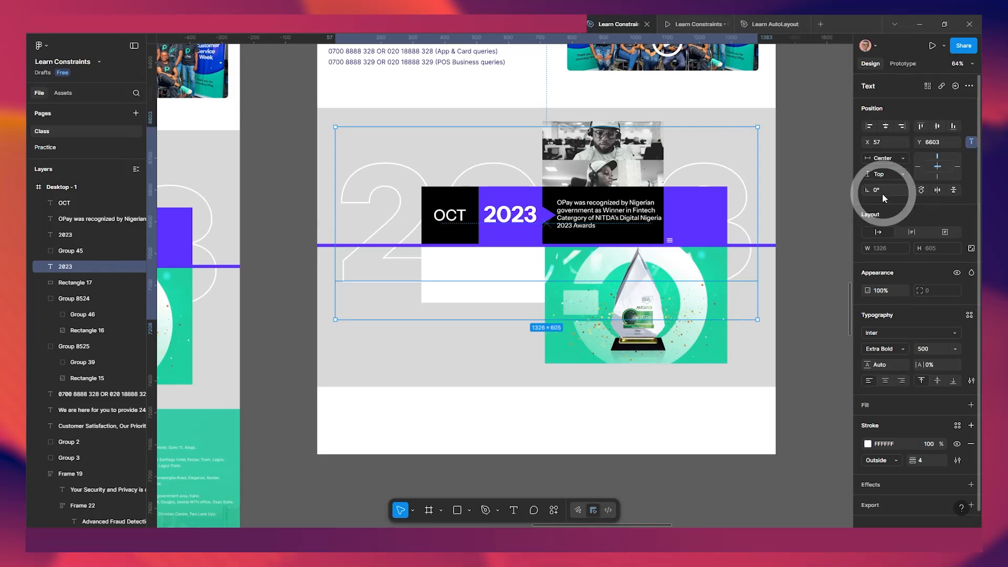
{"action": "left_click", "coordinate": [703, 24]}
{"action": "scroll", "coordinate": [634, 167], "scroll_direction": "down", "scroll_amount": 2}
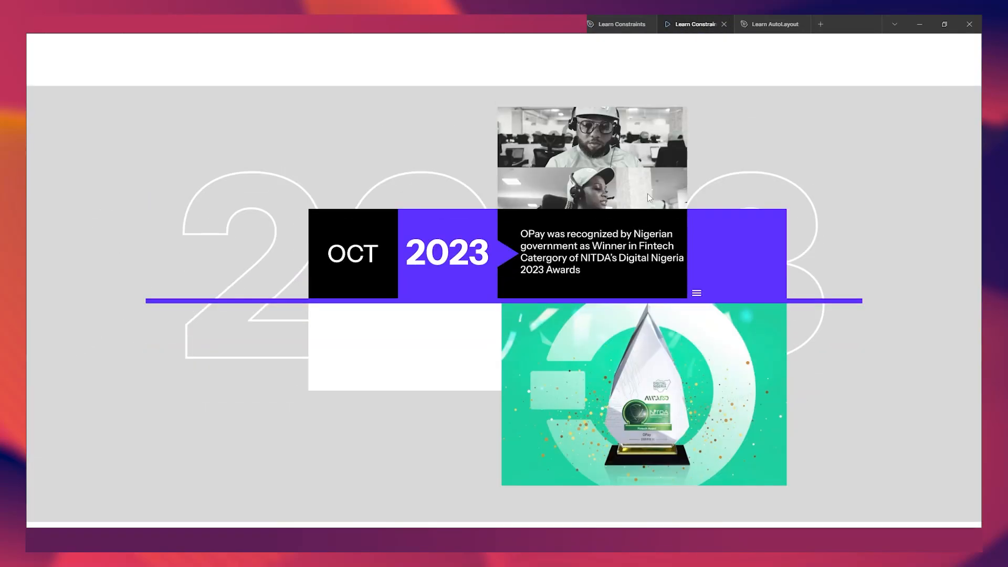
Extend the Desktop - 1 frame downward to a height of about 8343 to make room for the footer.
{"action": "left_click", "coordinate": [624, 24]}
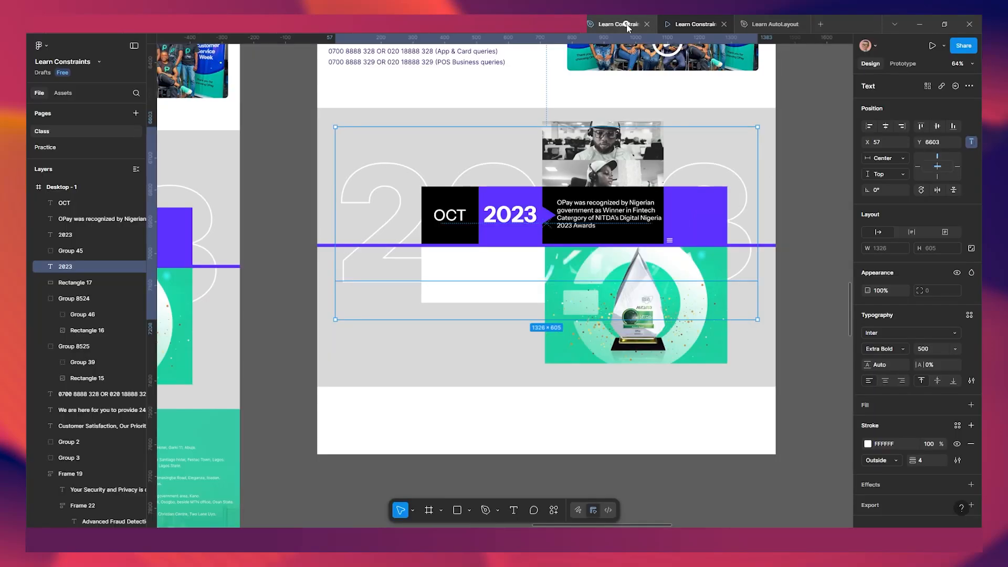
{"action": "scroll", "coordinate": [592, 234], "scroll_direction": "down", "scroll_amount": 5}
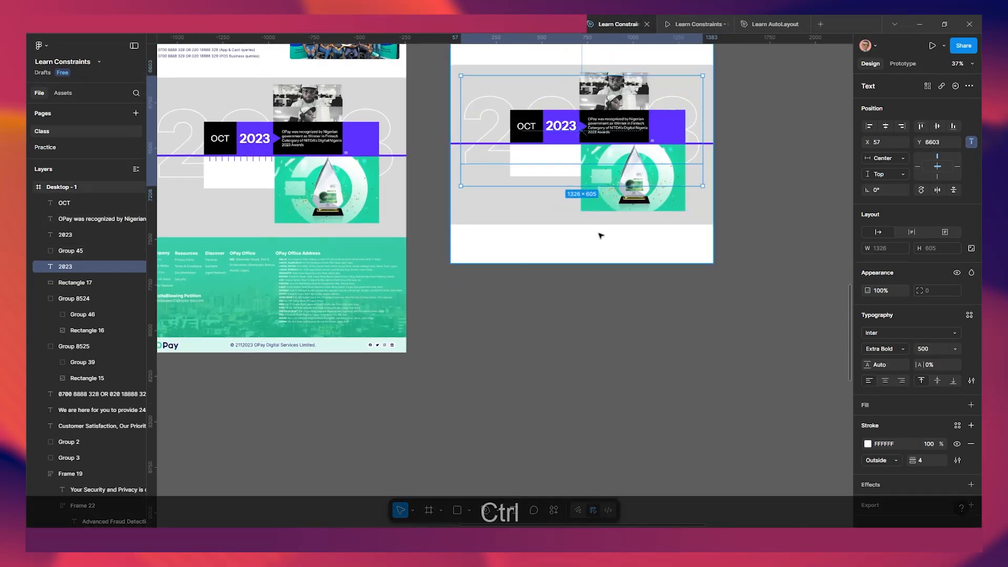
{"action": "left_click", "coordinate": [592, 246]}
{"action": "scroll", "coordinate": [591, 247], "scroll_direction": "down", "scroll_amount": 2}
{"action": "left_click_drag", "start_coordinate": [588, 216], "coordinate": [579, 284]}
Shorten the green overlay rectangle in the original page's footer to about 410 high, exposing the city image beneath it.
{"action": "scroll", "coordinate": [579, 265], "scroll_direction": "up", "scroll_amount": 5}
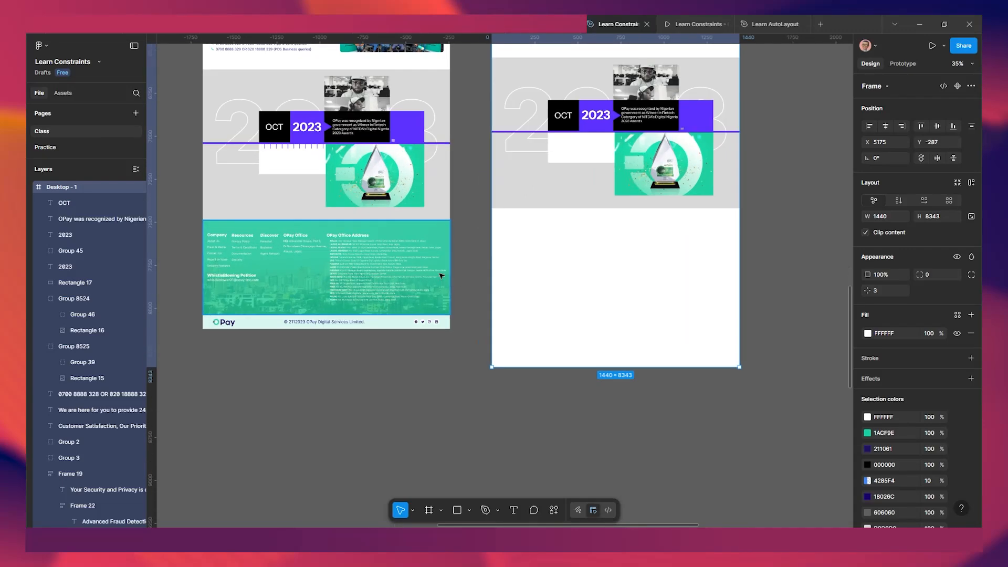
{"action": "scroll", "coordinate": [453, 305], "scroll_direction": "up", "scroll_amount": 3}
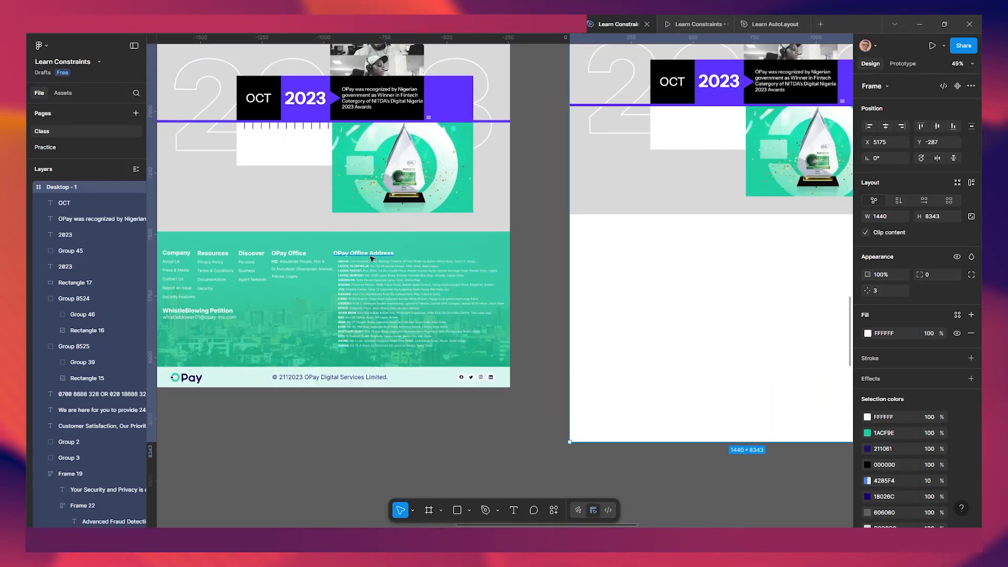
{"action": "left_click", "coordinate": [371, 267]}
{"action": "scroll", "coordinate": [393, 269], "scroll_direction": "left", "scroll_amount": 3}
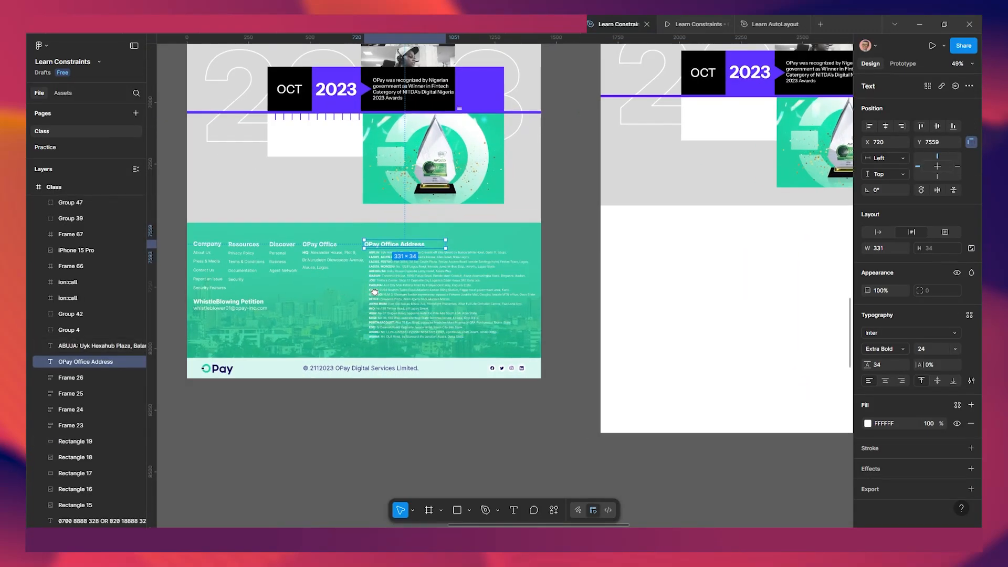
{"action": "scroll", "coordinate": [318, 287], "scroll_direction": "down", "scroll_amount": 3}
{"action": "scroll", "coordinate": [321, 315], "scroll_direction": "up", "scroll_amount": 3}
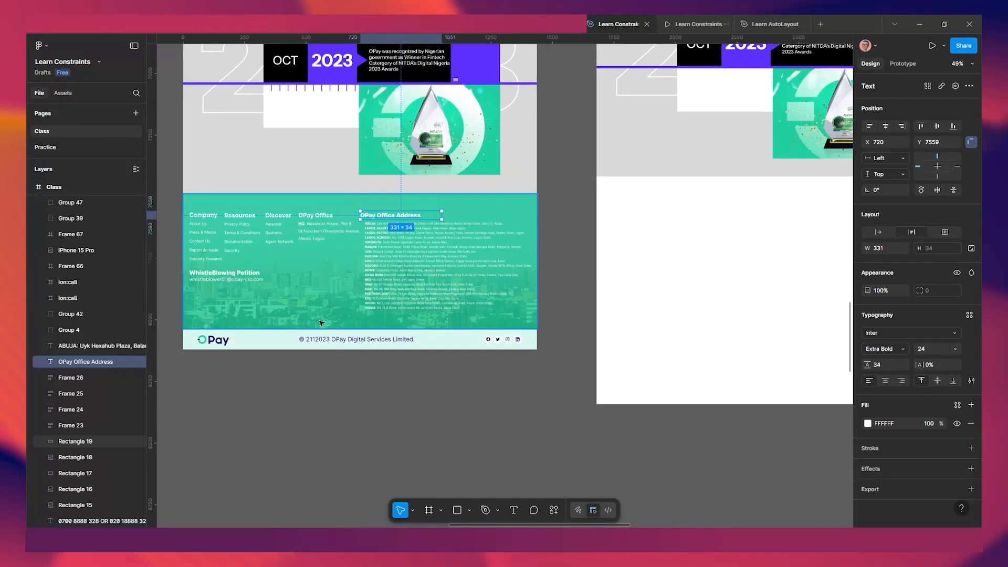
{"action": "left_click", "coordinate": [319, 327]}
{"action": "left_click_drag", "start_coordinate": [319, 323], "coordinate": [319, 305]}
{"action": "scroll", "coordinate": [320, 305], "scroll_direction": "down", "scroll_amount": 3}
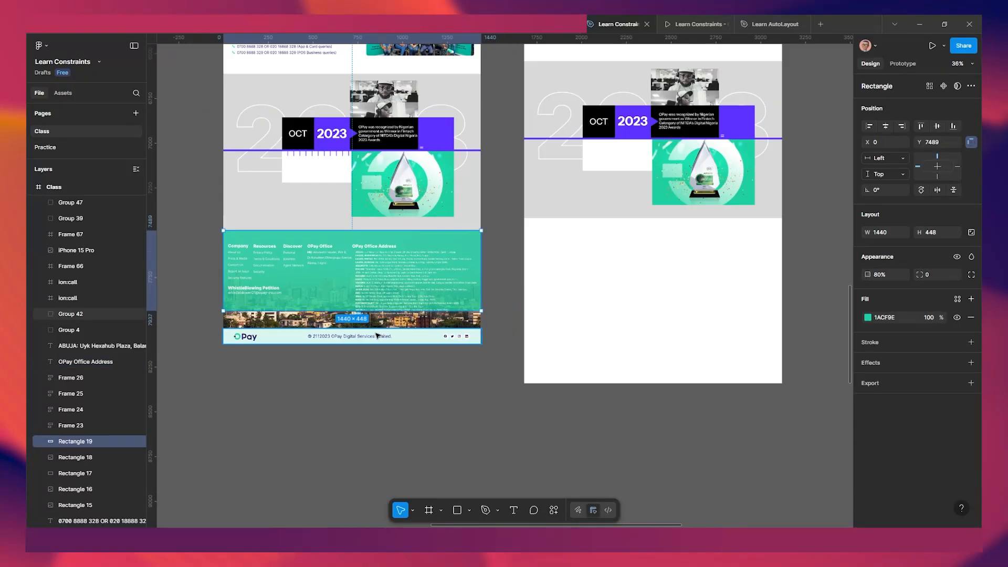
{"action": "scroll", "coordinate": [332, 304], "scroll_direction": "up", "scroll_amount": 3}
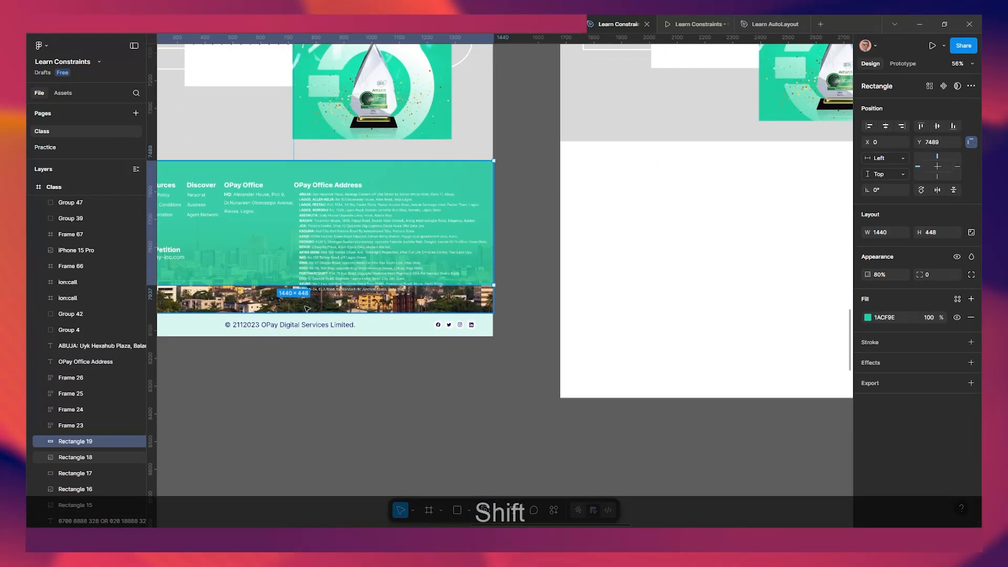
{"action": "left_click_drag", "start_coordinate": [272, 266], "coordinate": [271, 276]}
{"action": "scroll", "coordinate": [325, 284], "scroll_direction": "down", "scroll_amount": 2}
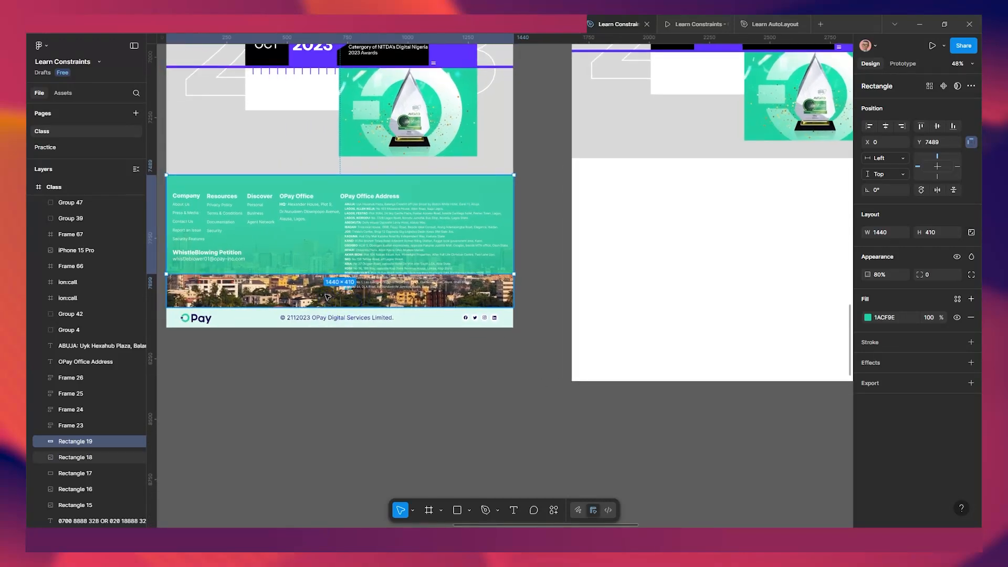
Copy the footer's city image and green overlay into the Desktop - 1 frame, directly below the award section at X 0, Y 7419.
{"action": "left_click", "coordinate": [309, 297]}
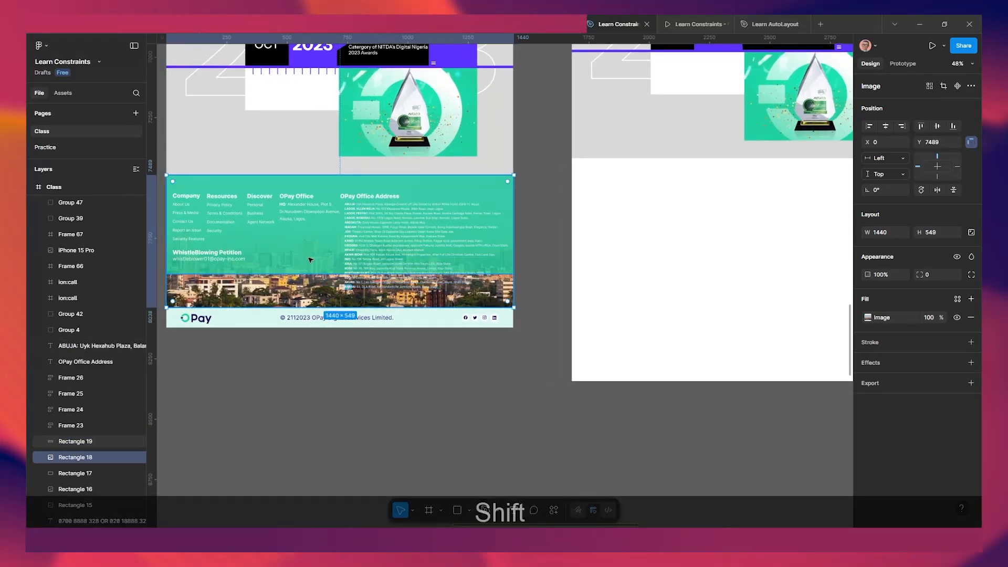
{"action": "left_click", "coordinate": [320, 272], "text": "shift"}
{"action": "left_click_drag", "start_coordinate": [334, 265], "coordinate": [645, 321]}
{"action": "left_click_drag", "start_coordinate": [633, 276], "coordinate": [618, 252]}
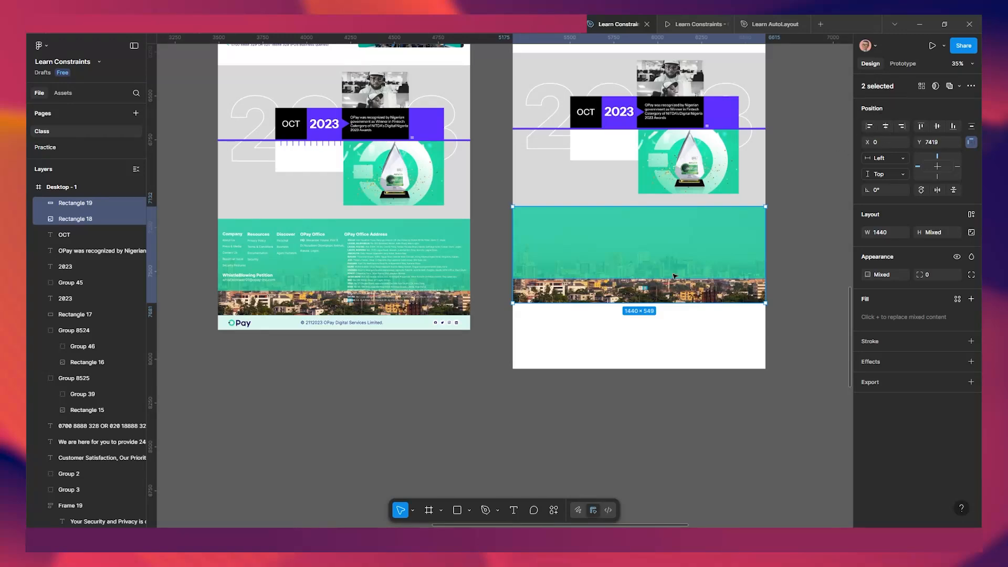
Stretch the copied green overlay to a height of 549 to cover the city image and check the footer in the prototype preview.
{"action": "scroll", "coordinate": [674, 276], "scroll_direction": "up", "scroll_amount": 3}
{"action": "scroll", "coordinate": [638, 336], "scroll_direction": "down", "scroll_amount": 1}
{"action": "left_click", "coordinate": [638, 337]}
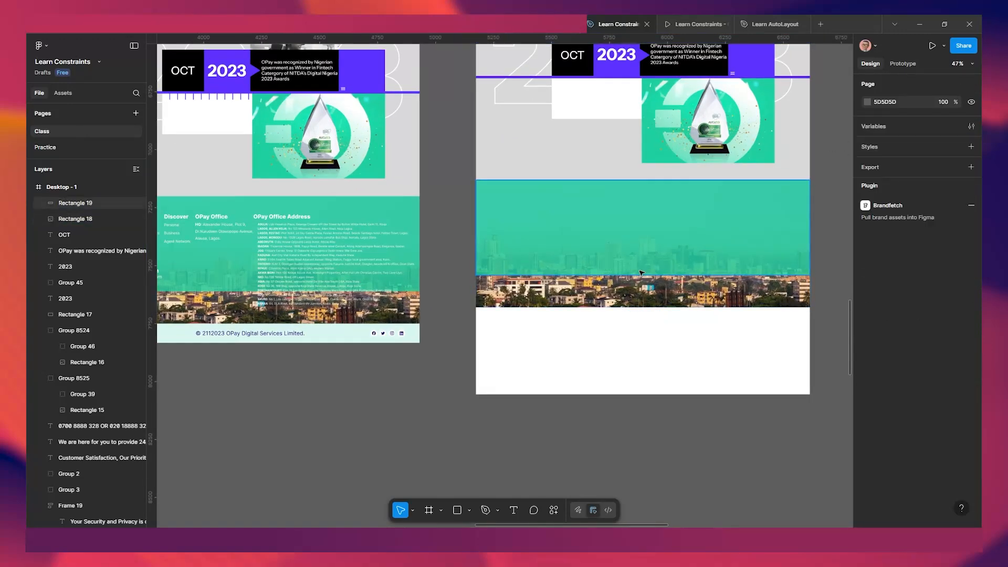
{"action": "left_click", "coordinate": [640, 269]}
{"action": "left_click_drag", "start_coordinate": [641, 275], "coordinate": [594, 384]}
{"action": "scroll", "coordinate": [640, 314], "scroll_direction": "down", "scroll_amount": 2}
{"action": "scroll", "coordinate": [597, 366], "scroll_direction": "down", "scroll_amount": 1}
{"action": "scroll", "coordinate": [626, 360], "scroll_direction": "up", "scroll_amount": 1}
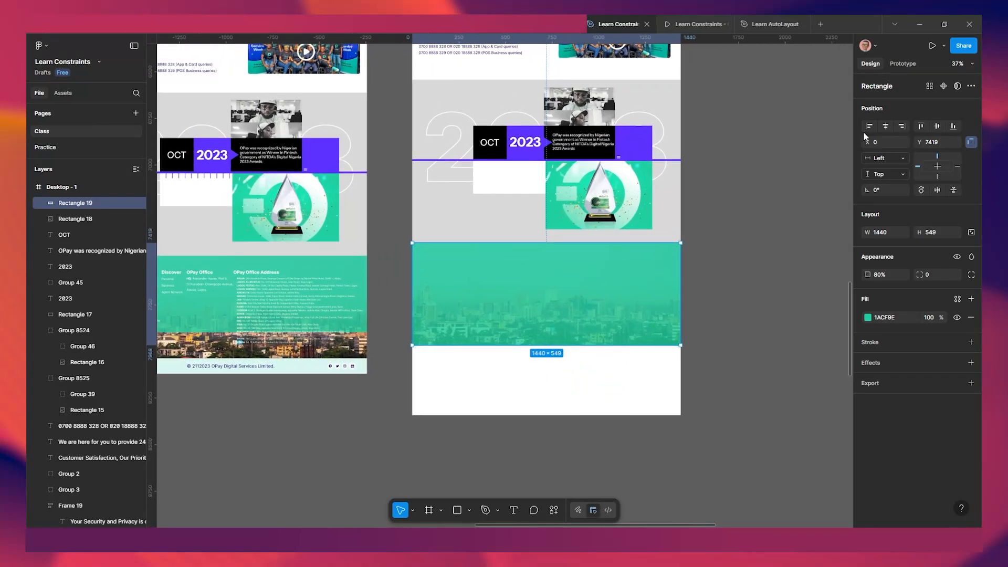
{"action": "left_click", "coordinate": [691, 22]}
{"action": "scroll", "coordinate": [577, 347], "scroll_direction": "down", "scroll_amount": 9}
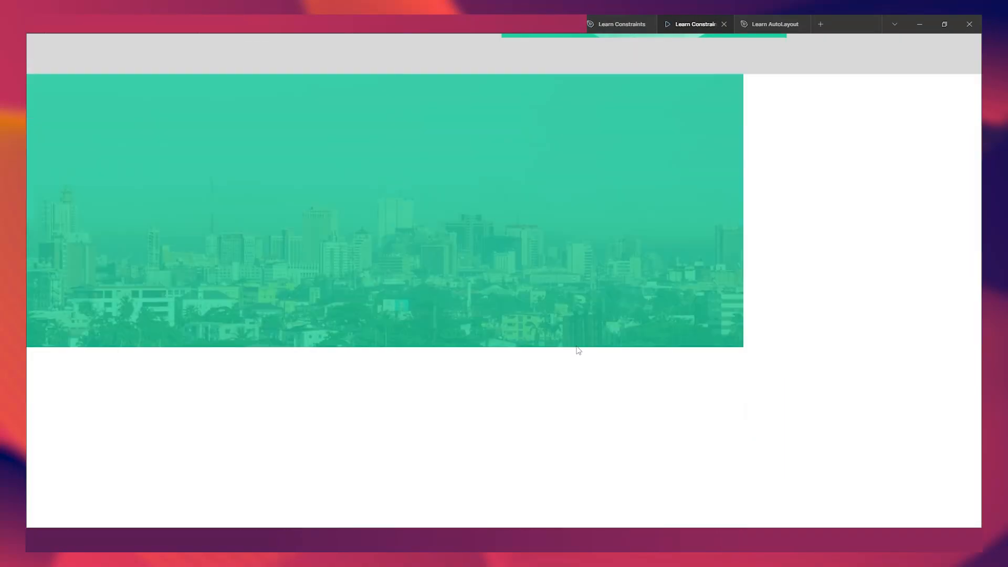
Set the horizontal constraint of the copied city image and green overlay to Left + Right and check them in the prototype preview.
{"action": "left_click", "coordinate": [616, 31]}
{"action": "scroll", "coordinate": [590, 361], "scroll_direction": "up", "scroll_amount": 1}
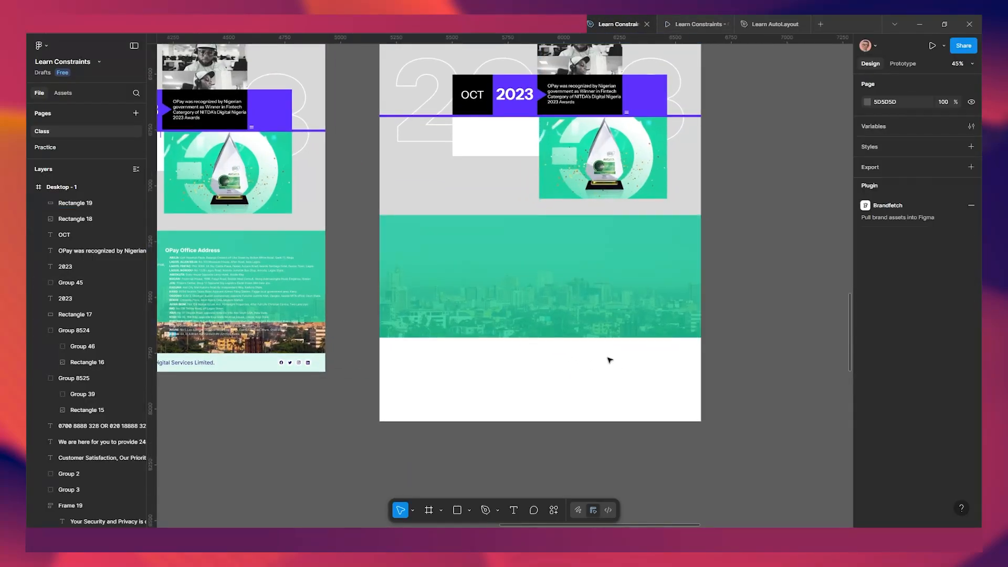
{"action": "left_click_drag", "start_coordinate": [563, 315], "coordinate": [570, 335]}
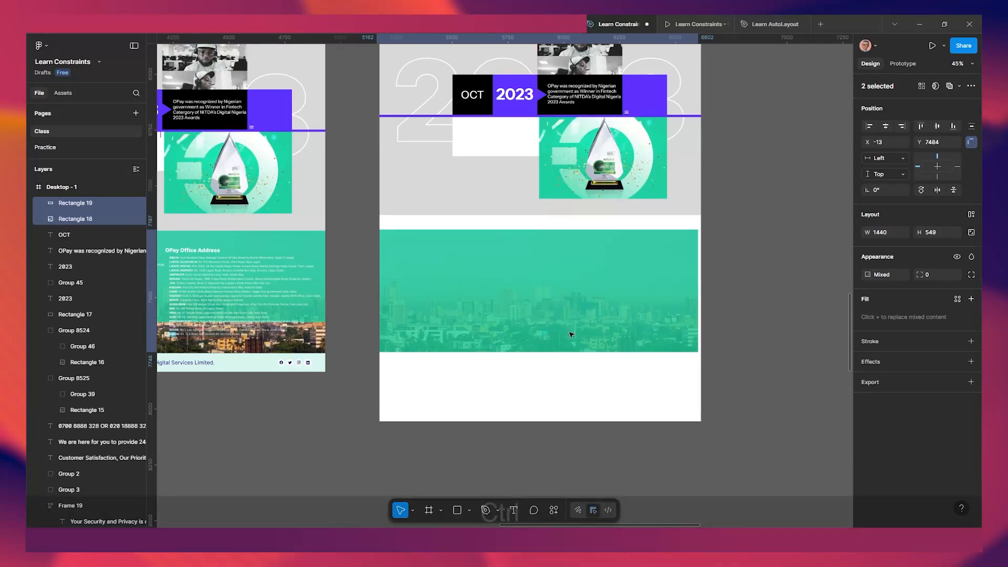
{"action": "key", "text": "ctrl+z"}
{"action": "left_click", "coordinate": [900, 158]}
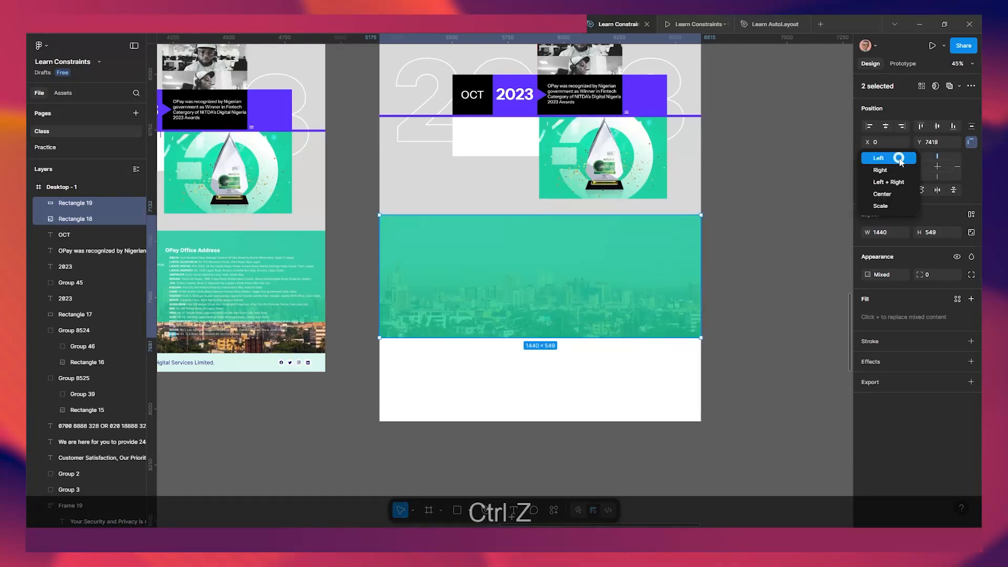
{"action": "left_click", "coordinate": [894, 182]}
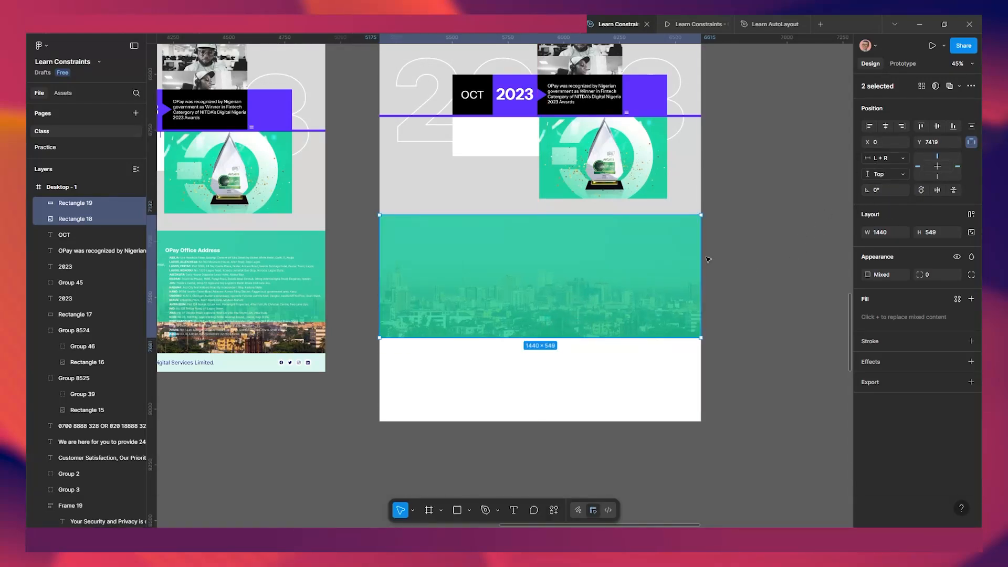
{"action": "left_click", "coordinate": [698, 23]}
{"action": "scroll", "coordinate": [613, 276], "scroll_direction": "up", "scroll_amount": 3}
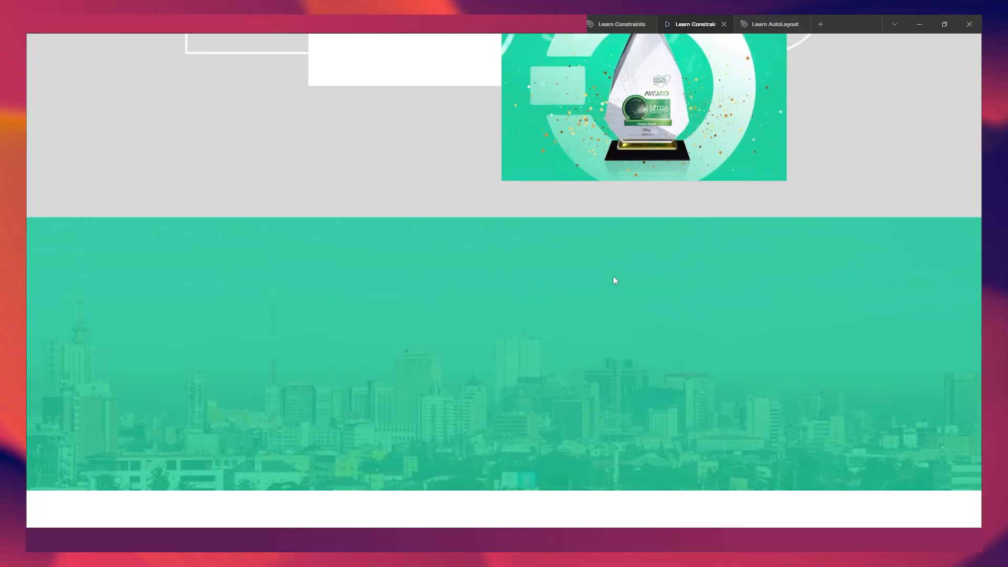
{"action": "scroll", "coordinate": [613, 276], "scroll_direction": "down", "scroll_amount": 1}
{"action": "scroll", "coordinate": [613, 276], "scroll_direction": "down", "scroll_amount": 1}
{"action": "scroll", "coordinate": [613, 276], "scroll_direction": "up", "scroll_amount": 2}
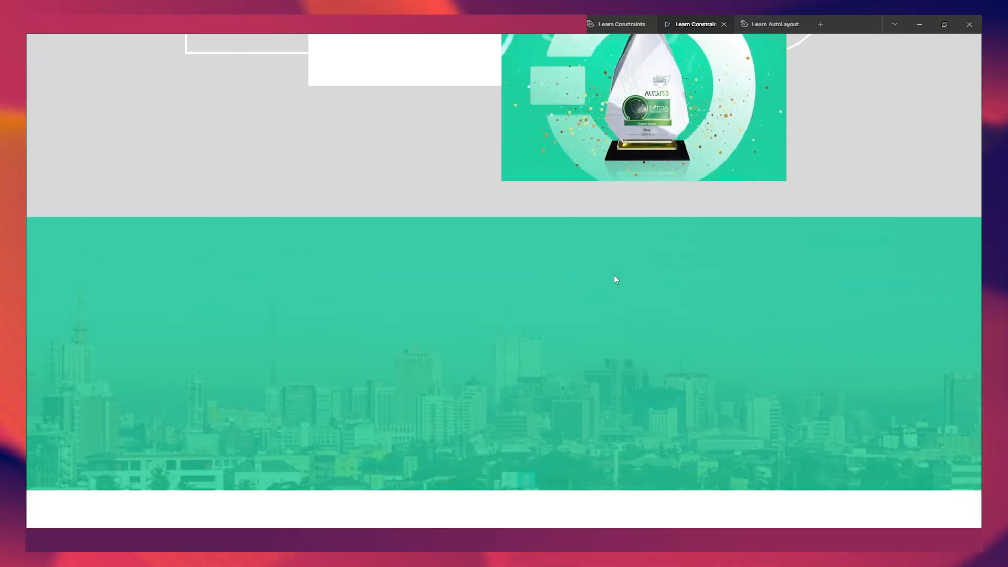
Increase the height of the copied city image and green overlay to about 728 and check the footer in the prototype preview.
{"action": "left_click", "coordinate": [637, 22]}
{"action": "scroll", "coordinate": [619, 258], "scroll_direction": "down", "scroll_amount": 2}
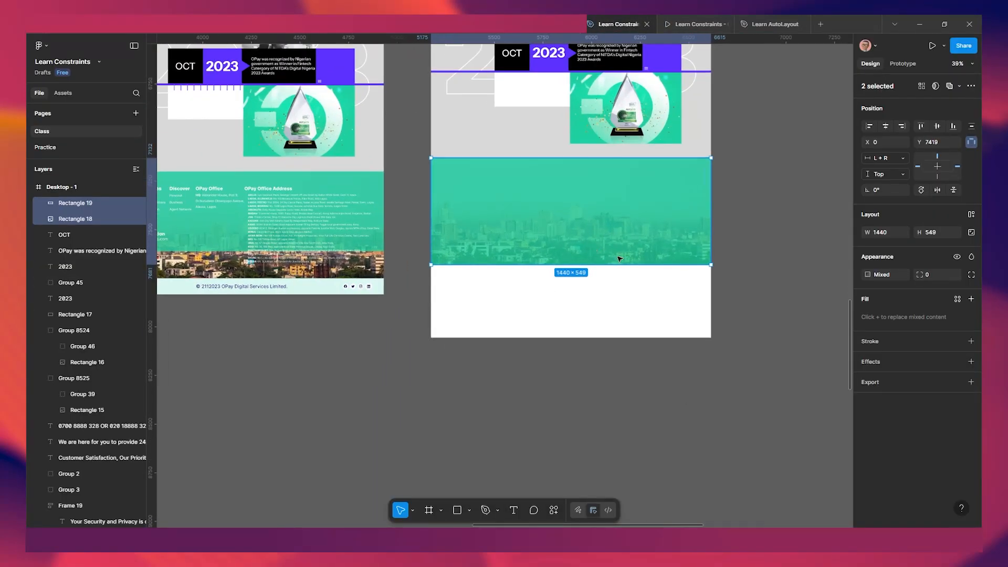
{"action": "left_click_drag", "start_coordinate": [605, 294], "coordinate": [572, 298]}
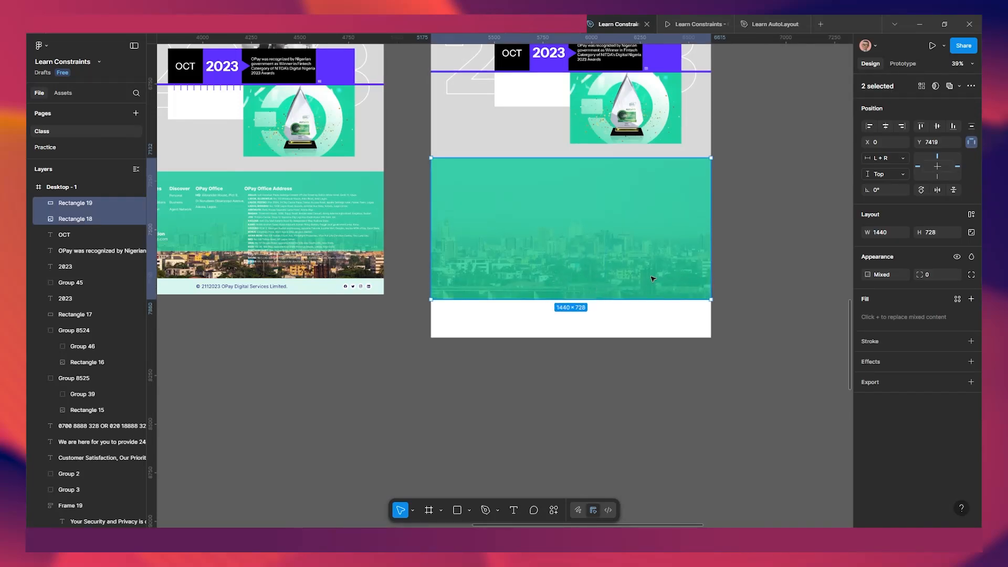
{"action": "left_click_drag", "start_coordinate": [649, 278], "coordinate": [638, 311]}
{"action": "left_click", "coordinate": [695, 24]}
{"action": "scroll", "coordinate": [651, 352], "scroll_direction": "down", "scroll_amount": 3}
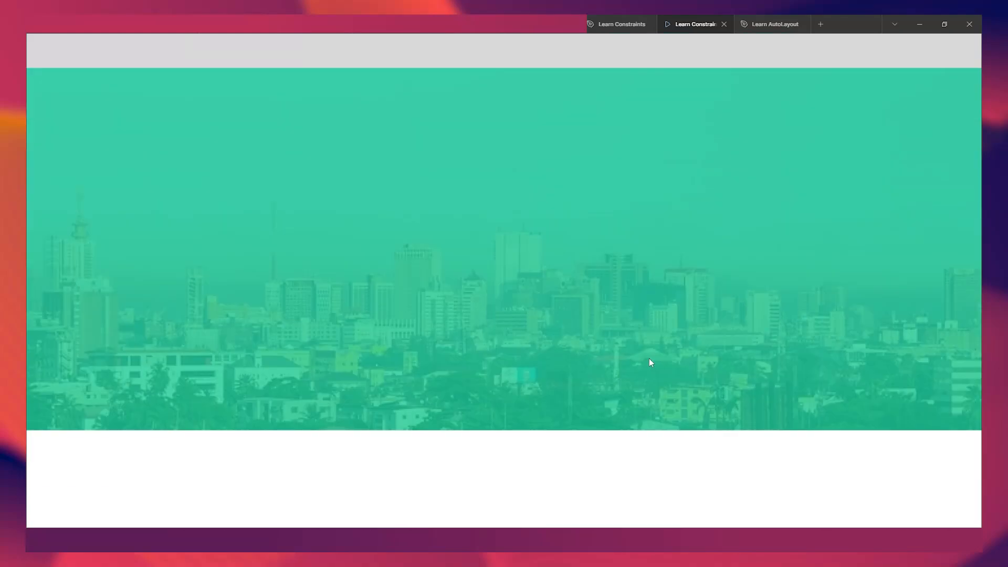
{"action": "scroll", "coordinate": [649, 358], "scroll_direction": "up", "scroll_amount": 1}
{"action": "scroll", "coordinate": [649, 358], "scroll_direction": "up", "scroll_amount": 1}
Copy the OPay Office Address heading and its address list from the original footer onto the Desktop - 1 footer background.
{"action": "left_click", "coordinate": [623, 25]}
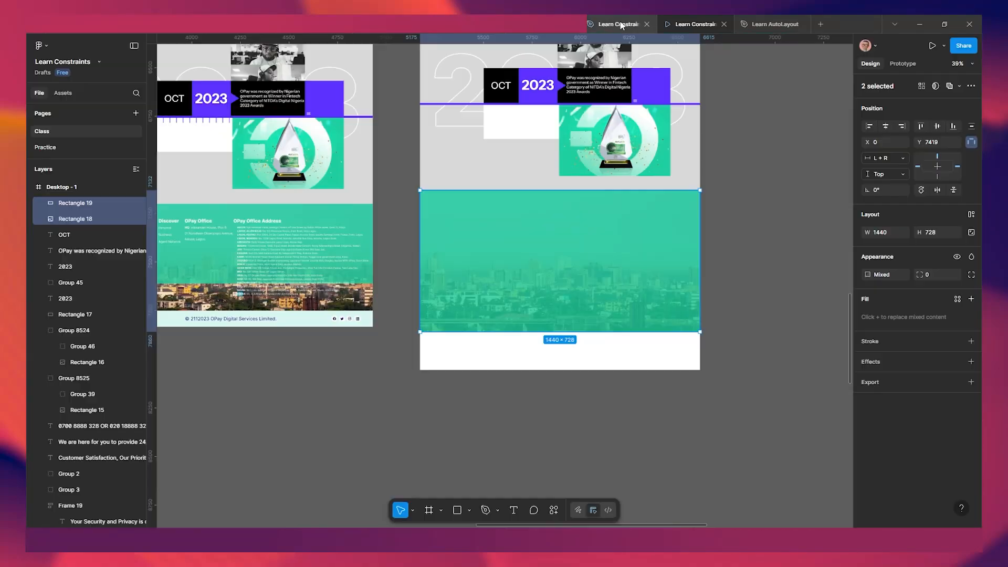
{"action": "scroll", "coordinate": [565, 312], "scroll_direction": "down", "scroll_amount": 2}
{"action": "left_click_drag", "start_coordinate": [498, 365], "coordinate": [553, 301]}
{"action": "scroll", "coordinate": [553, 301], "scroll_direction": "up", "scroll_amount": 3}
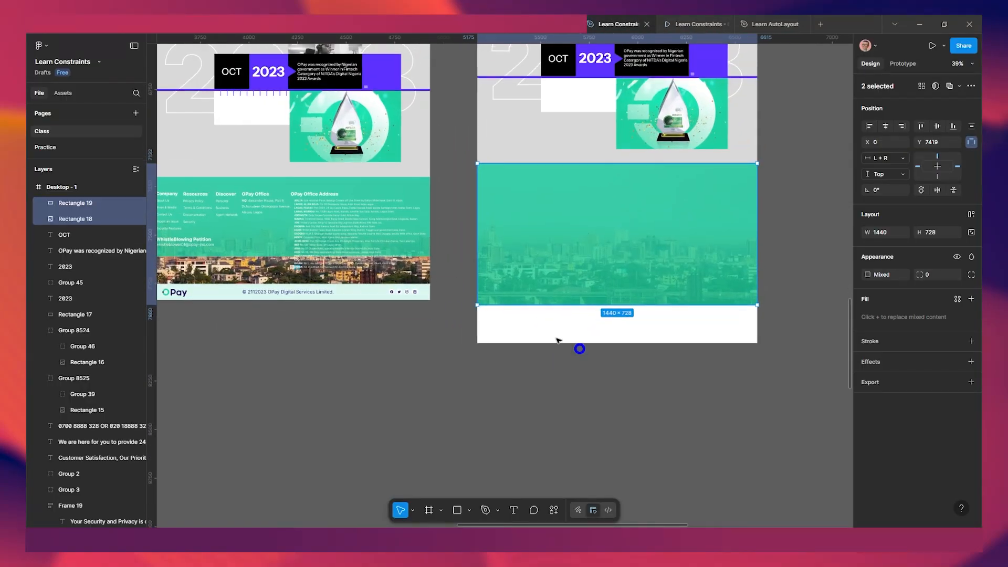
{"action": "left_click", "coordinate": [321, 222]}
{"action": "scroll", "coordinate": [317, 202], "scroll_direction": "up", "scroll_amount": 2}
{"action": "left_click", "coordinate": [312, 187], "text": "shift"}
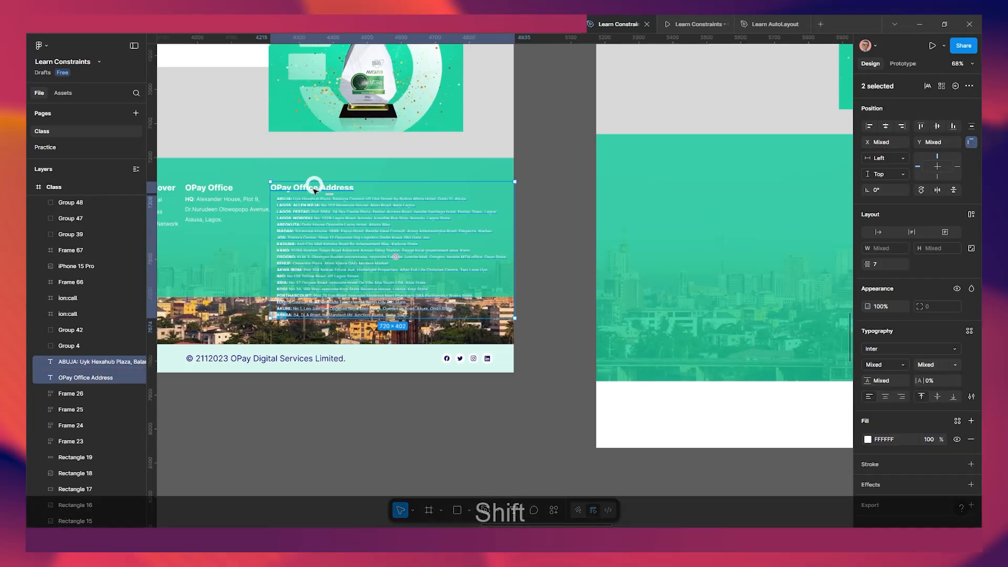
{"action": "scroll", "coordinate": [327, 247], "scroll_direction": "down", "scroll_amount": 4}
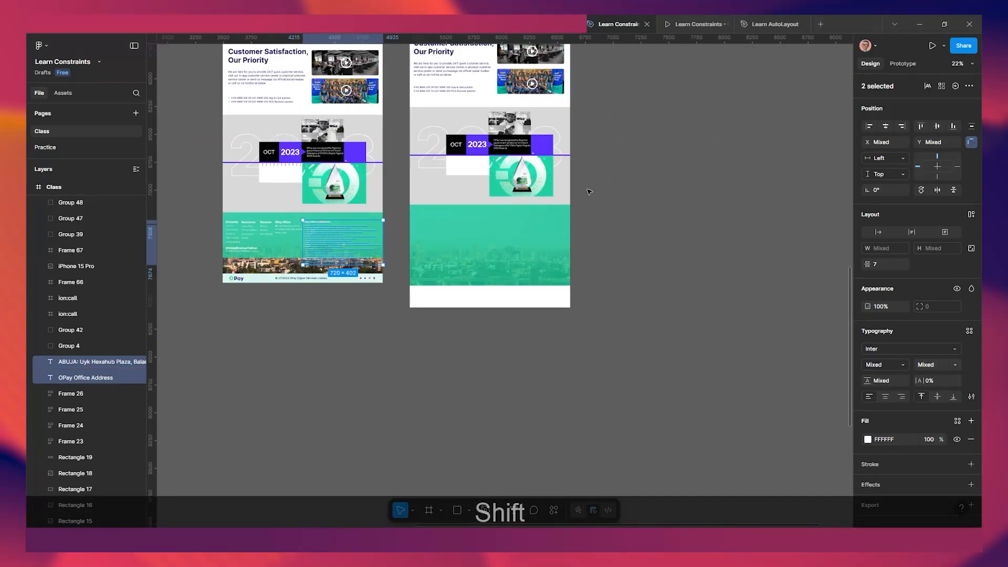
{"action": "left_click_drag", "start_coordinate": [328, 236], "coordinate": [495, 240]}
Align the left edges of the copied OPay Office Address heading and address list.
{"action": "scroll", "coordinate": [544, 257], "scroll_direction": "up", "scroll_amount": 4}
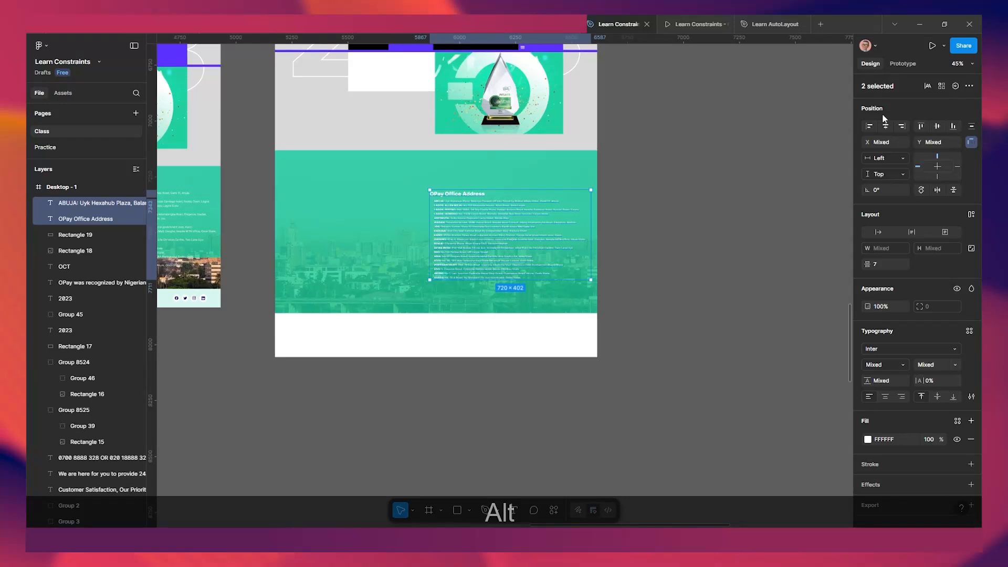
{"action": "left_click", "coordinate": [869, 127]}
{"action": "scroll", "coordinate": [568, 221], "scroll_direction": "up", "scroll_amount": 3}
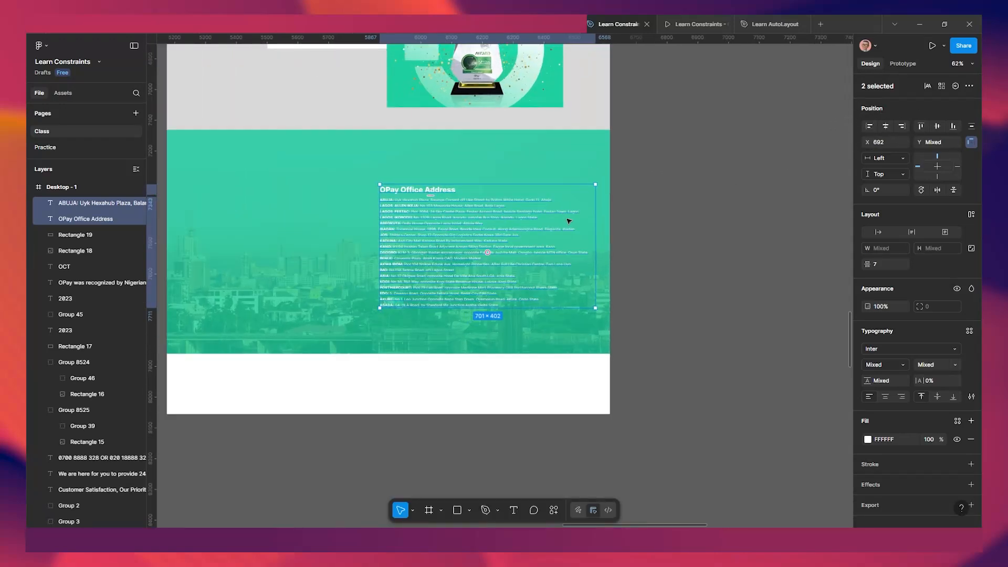
Move the copied OPay Office Address heading and address list to X 782 and narrow the list to about 625 wide.
{"action": "left_click_drag", "start_coordinate": [570, 223], "coordinate": [542, 208]}
{"action": "scroll", "coordinate": [496, 230], "scroll_direction": "down", "scroll_amount": 3}
{"action": "scroll", "coordinate": [521, 229], "scroll_direction": "left", "scroll_amount": 2}
{"action": "scroll", "coordinate": [526, 215], "scroll_direction": "up", "scroll_amount": 3}
{"action": "scroll", "coordinate": [582, 216], "scroll_direction": "left", "scroll_amount": 2}
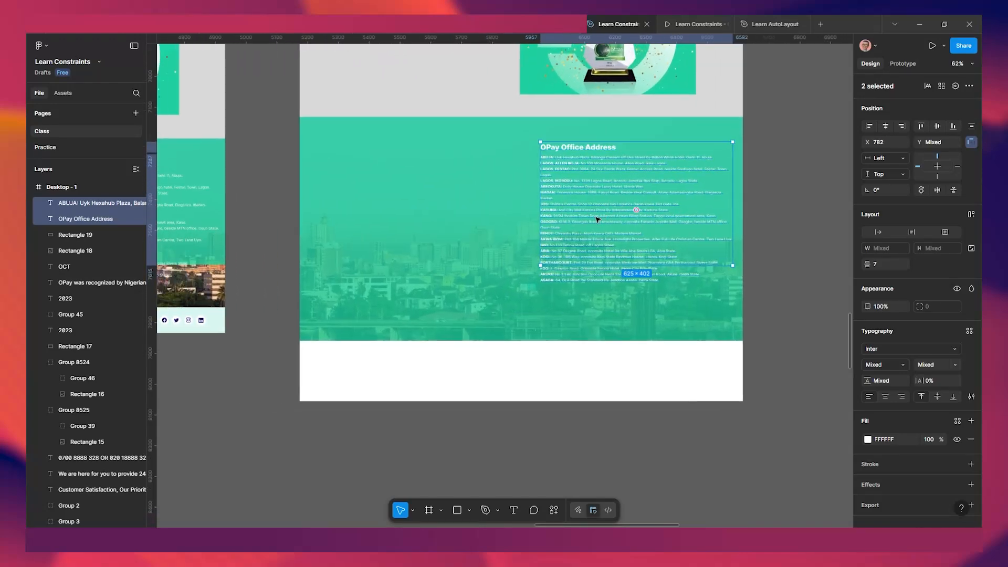
{"action": "scroll", "coordinate": [582, 215], "scroll_direction": "down", "scroll_amount": 5}
{"action": "scroll", "coordinate": [581, 226], "scroll_direction": "left", "scroll_amount": 2}
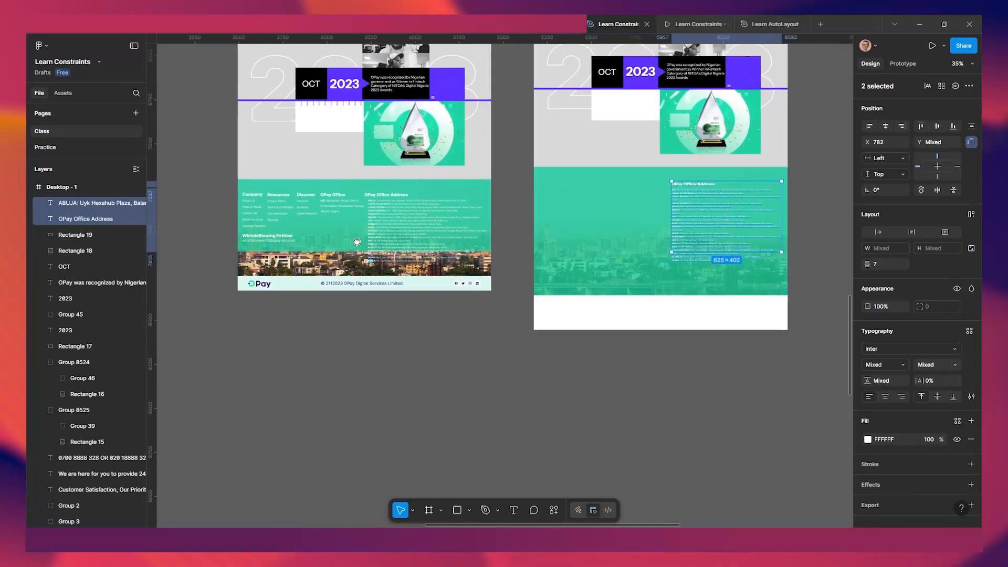
Copy the Company, Resources, Discover and OPay Office columns from the original footer onto the Desktop - 1 footer, beside the office addresses.
{"action": "scroll", "coordinate": [326, 207], "scroll_direction": "up", "scroll_amount": 3}
{"action": "left_click", "coordinate": [364, 187]}
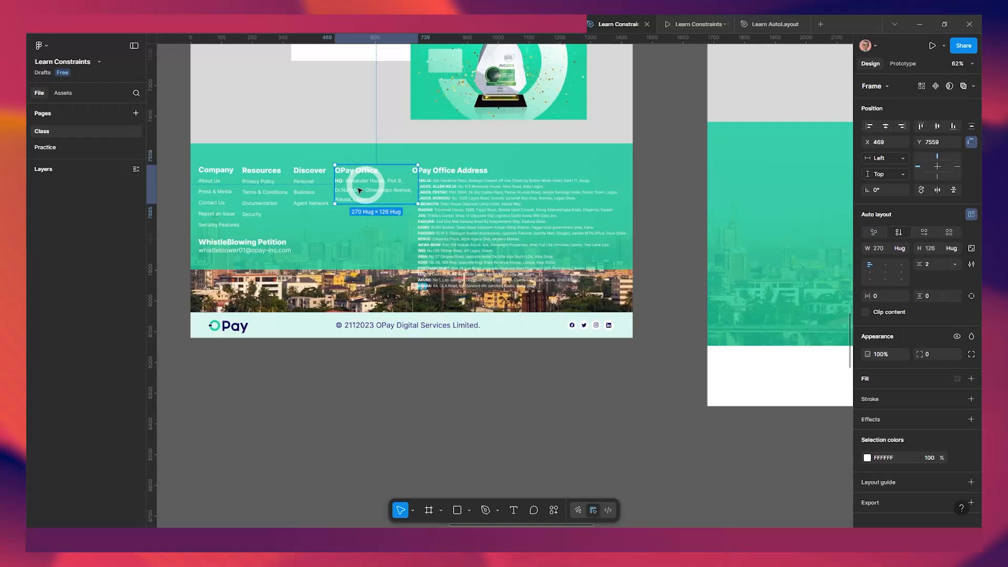
{"action": "left_click", "coordinate": [308, 187], "text": "shift"}
{"action": "left_click", "coordinate": [259, 186], "text": "shift"}
{"action": "left_click", "coordinate": [217, 182], "text": "shift"}
{"action": "scroll", "coordinate": [273, 210], "scroll_direction": "down", "scroll_amount": 3}
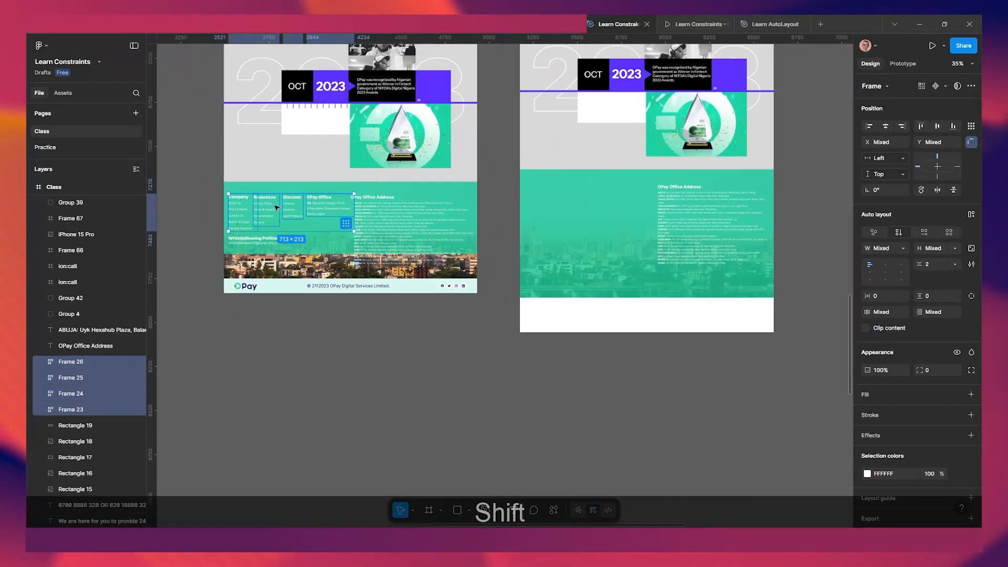
{"action": "left_click_drag", "start_coordinate": [549, 209], "coordinate": [572, 204]}
Copy the WhistleBlowing Petition group from the original footer to below the Company column in the Desktop - 1 footer.
{"action": "scroll", "coordinate": [567, 216], "scroll_direction": "up", "scroll_amount": 1}
{"action": "scroll", "coordinate": [326, 242], "scroll_direction": "down", "scroll_amount": 2}
{"action": "left_click", "coordinate": [231, 245]}
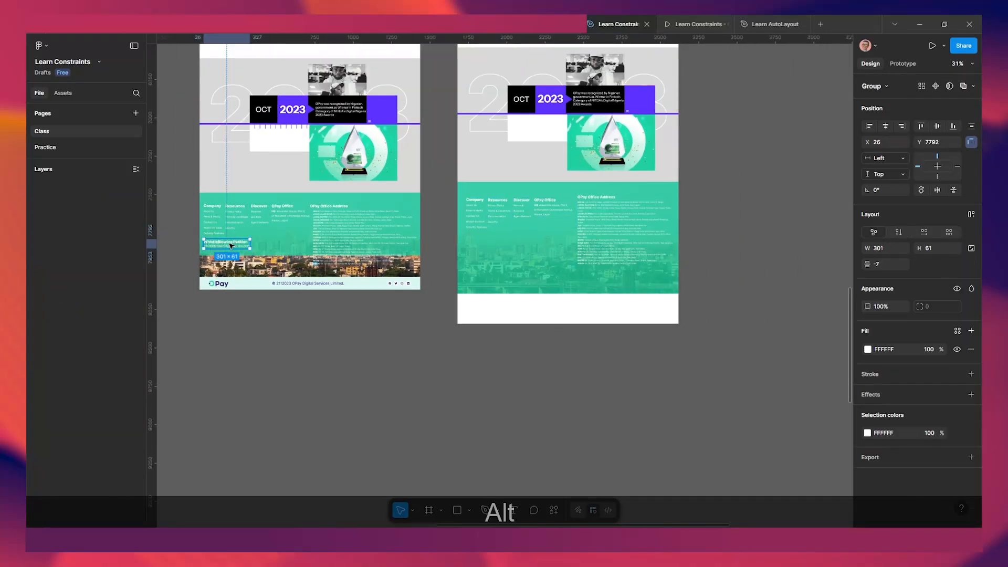
{"action": "left_click_drag", "start_coordinate": [231, 246], "coordinate": [493, 248]}
{"action": "scroll", "coordinate": [492, 267], "scroll_direction": "down", "scroll_amount": 1}
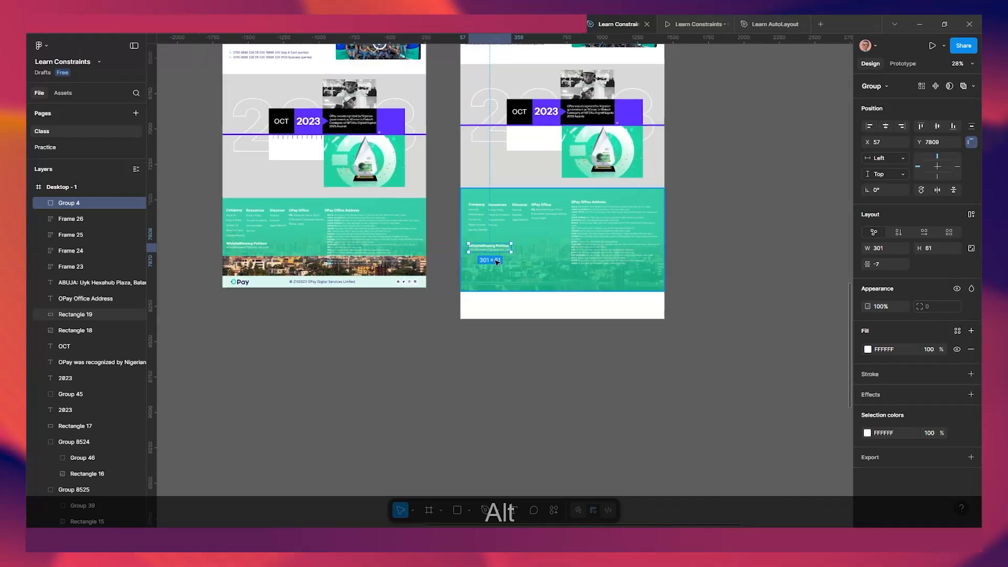
Check the copied footer columns, WhistleBlowing Petition group and office addresses in the prototype preview.
{"action": "scroll", "coordinate": [490, 269], "scroll_direction": "up", "scroll_amount": 3}
{"action": "scroll", "coordinate": [488, 270], "scroll_direction": "left", "scroll_amount": 1}
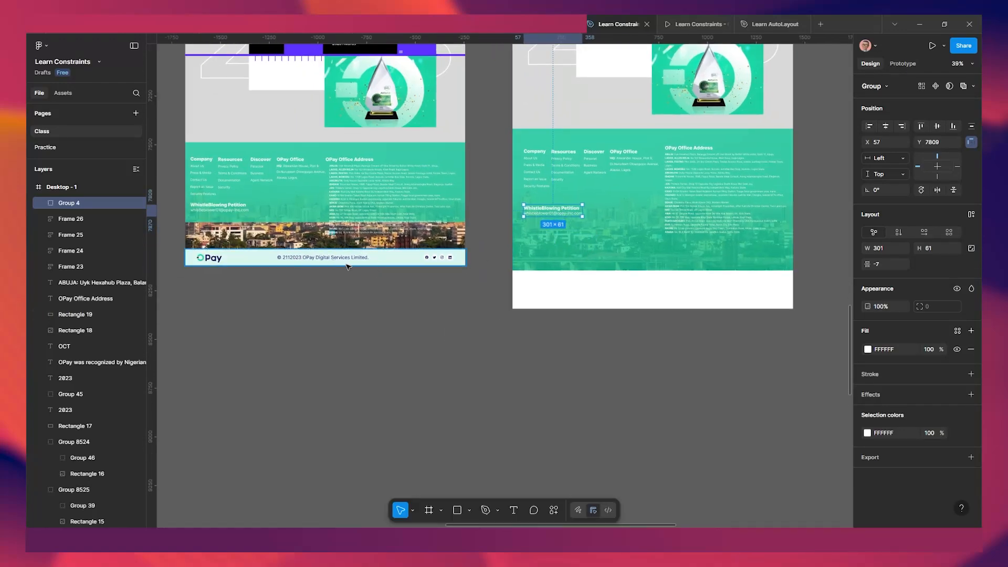
{"action": "left_click_drag", "start_coordinate": [525, 238], "coordinate": [421, 272]}
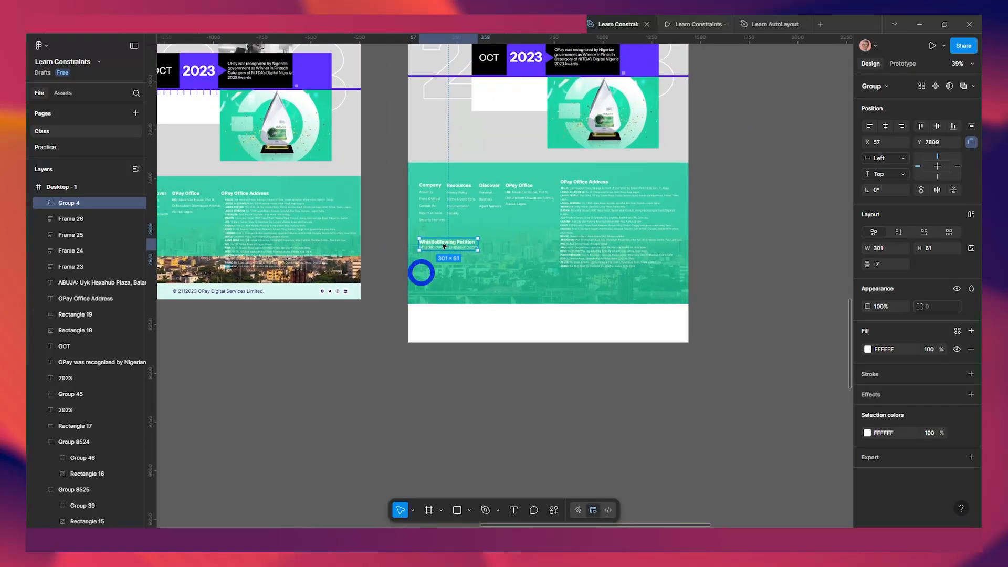
{"action": "left_click", "coordinate": [691, 25]}
{"action": "scroll", "coordinate": [605, 166], "scroll_direction": "down", "scroll_amount": 2}
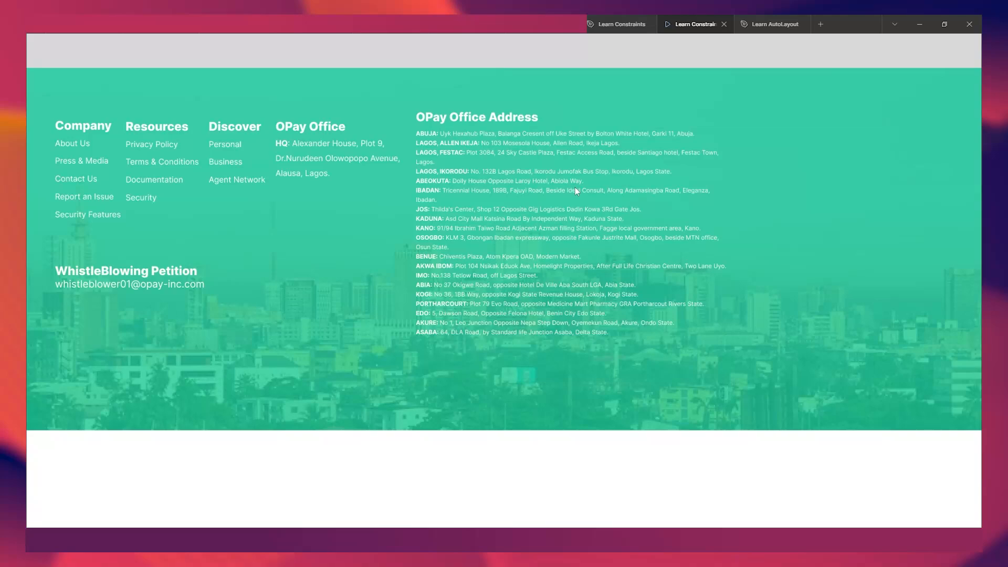
{"action": "scroll", "coordinate": [576, 190], "scroll_direction": "up", "scroll_amount": 1}
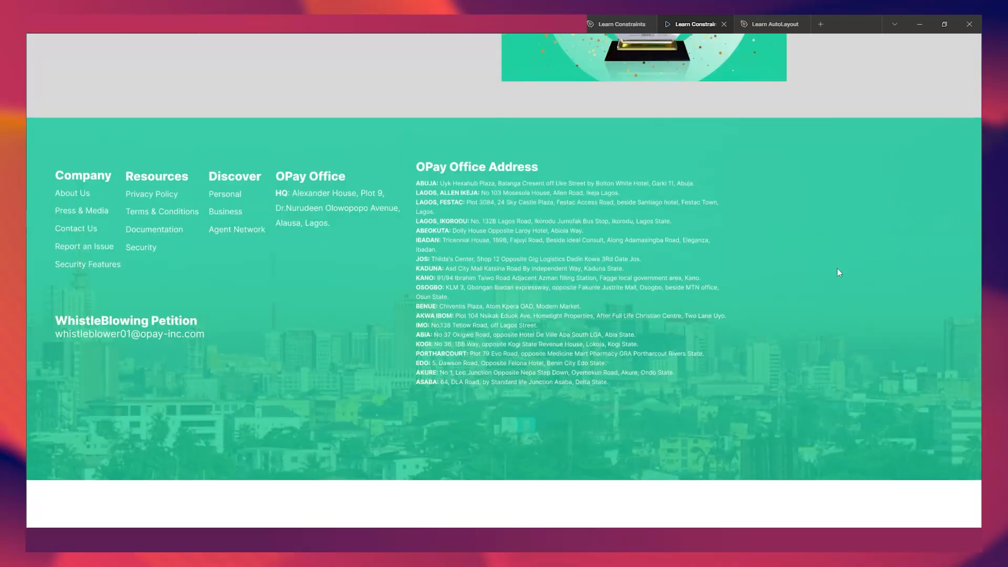
{"action": "left_click", "coordinate": [605, 26]}
Set the horizontal constraint of the address list and its OPay Office Address heading to Left + Right and check them in the prototype preview.
{"action": "left_click", "coordinate": [581, 209]}
{"action": "scroll", "coordinate": [607, 236], "scroll_direction": "up", "scroll_amount": 2}
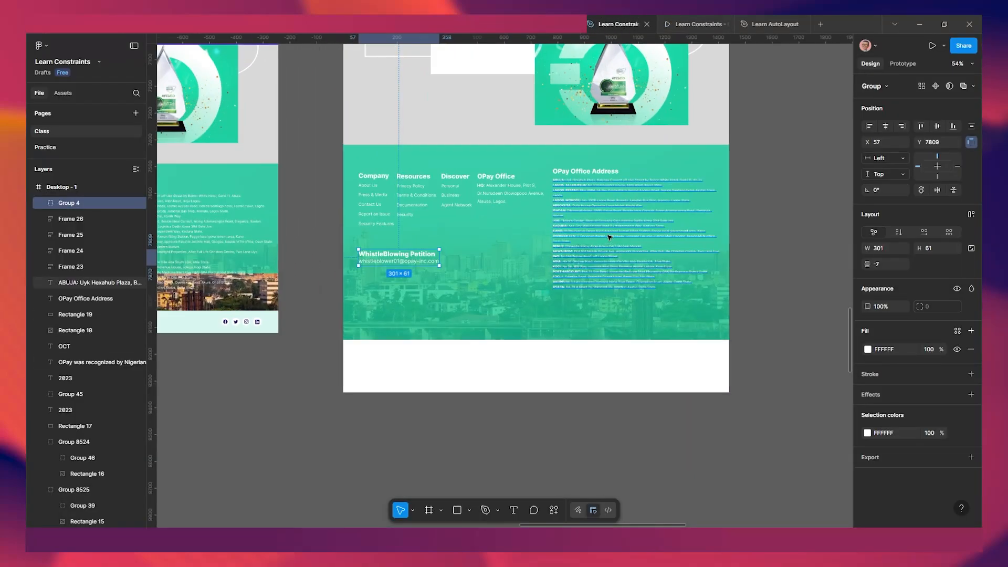
{"action": "left_click", "coordinate": [901, 159]}
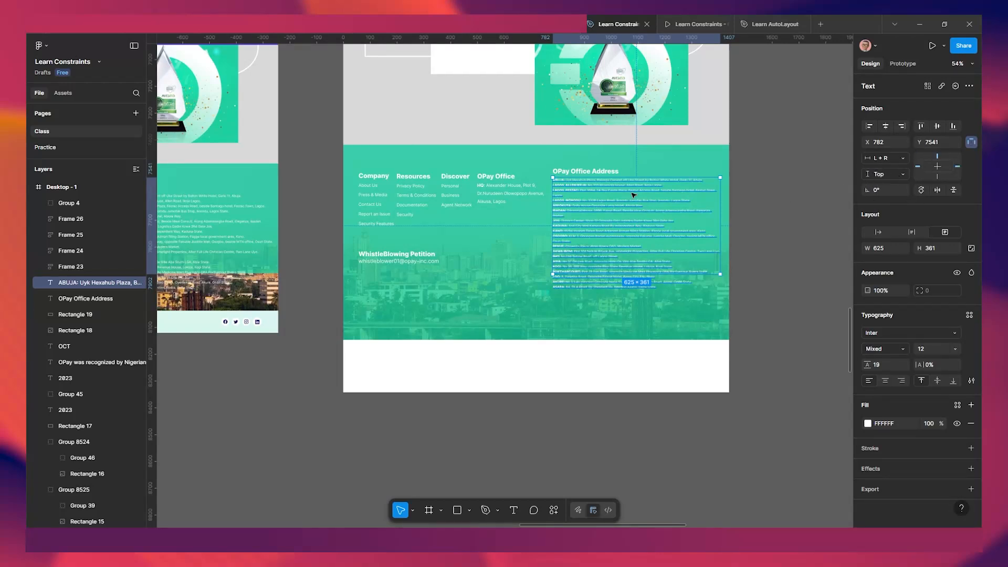
{"action": "left_click", "coordinate": [597, 172]}
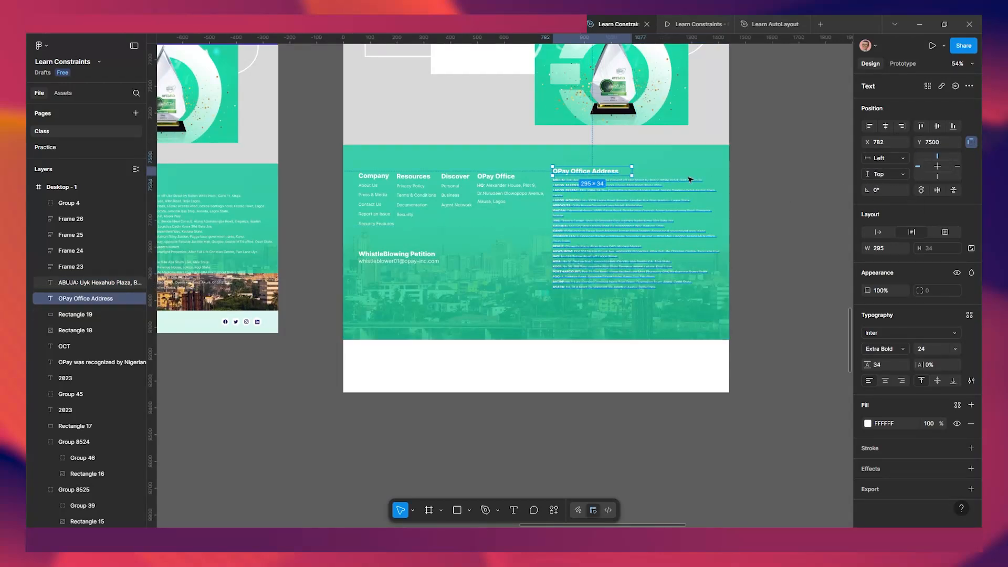
{"action": "left_click", "coordinate": [895, 158]}
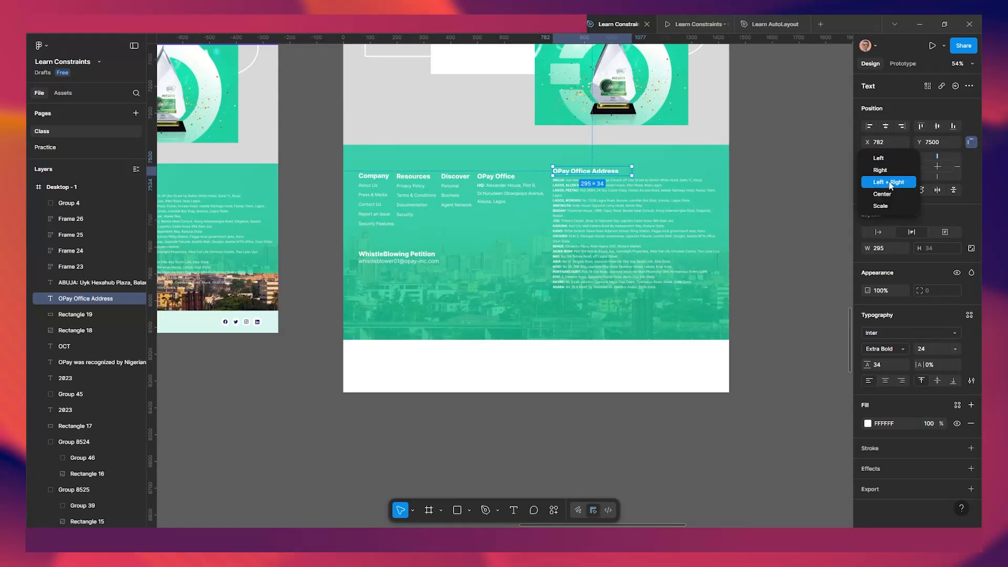
{"action": "left_click", "coordinate": [890, 182]}
{"action": "key", "text": "ctrl+alt+Return"}
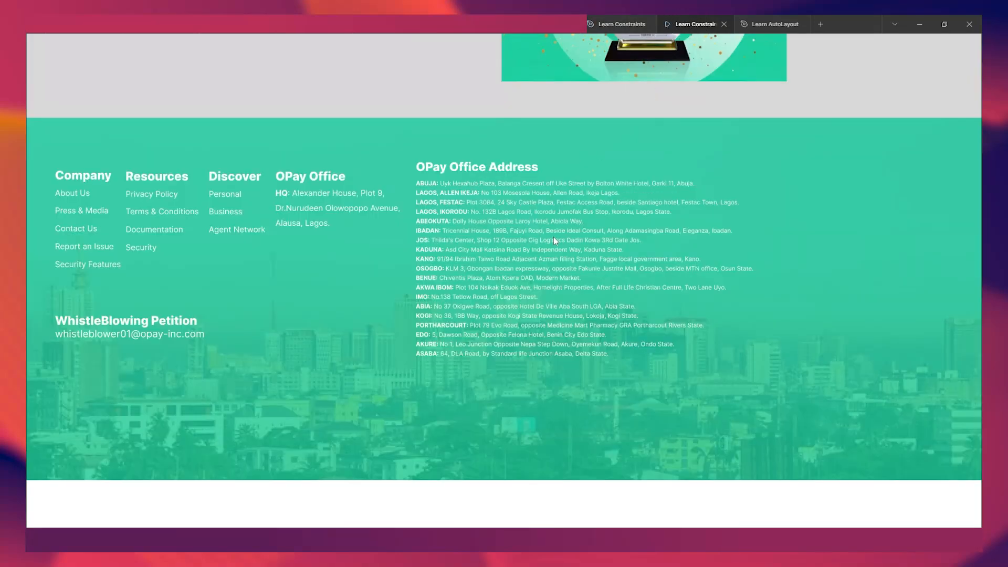
{"action": "key", "text": "ctrl"}
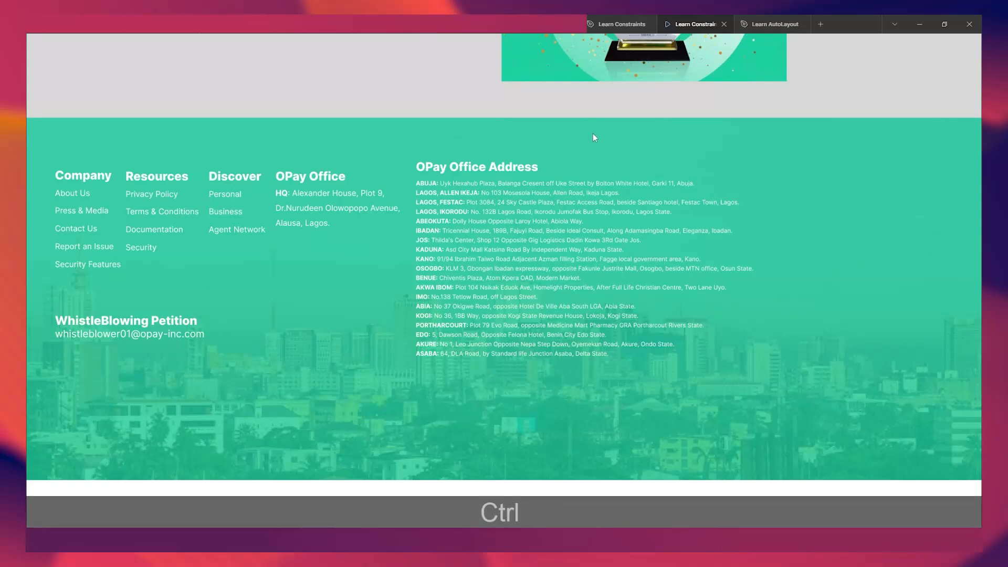
{"action": "left_click", "coordinate": [619, 24]}
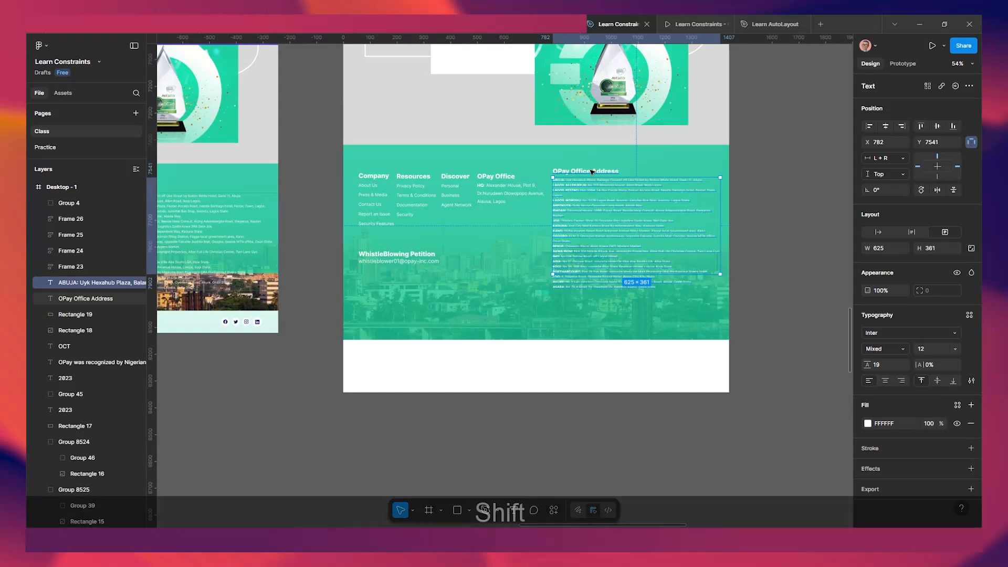
Change the horizontal constraint of the address list and its heading to Right and check them in the prototype preview.
{"action": "left_click", "coordinate": [86, 298], "text": "shift"}
{"action": "left_click", "coordinate": [880, 158]}
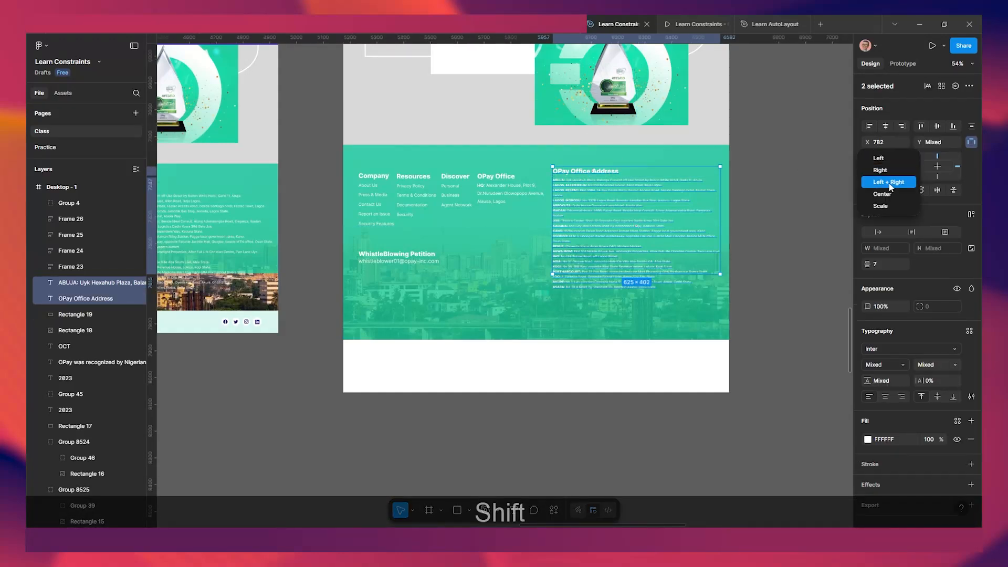
{"action": "left_click", "coordinate": [882, 170]}
{"action": "left_click", "coordinate": [690, 25]}
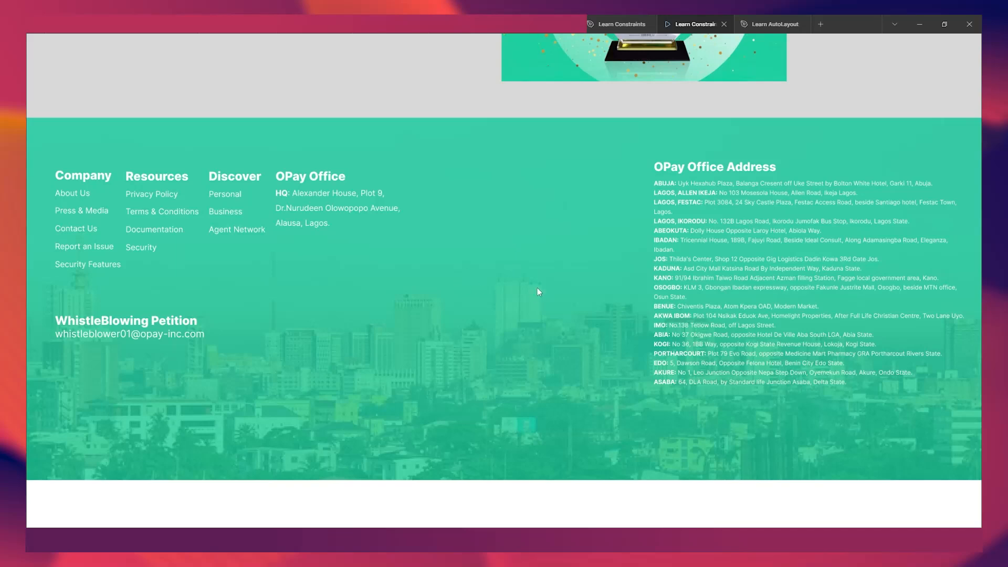
{"action": "left_click", "coordinate": [617, 24]}
{"action": "scroll", "coordinate": [486, 227], "scroll_direction": "up", "scroll_amount": 3}
{"action": "scroll", "coordinate": [473, 288], "scroll_direction": "down", "scroll_amount": 3}
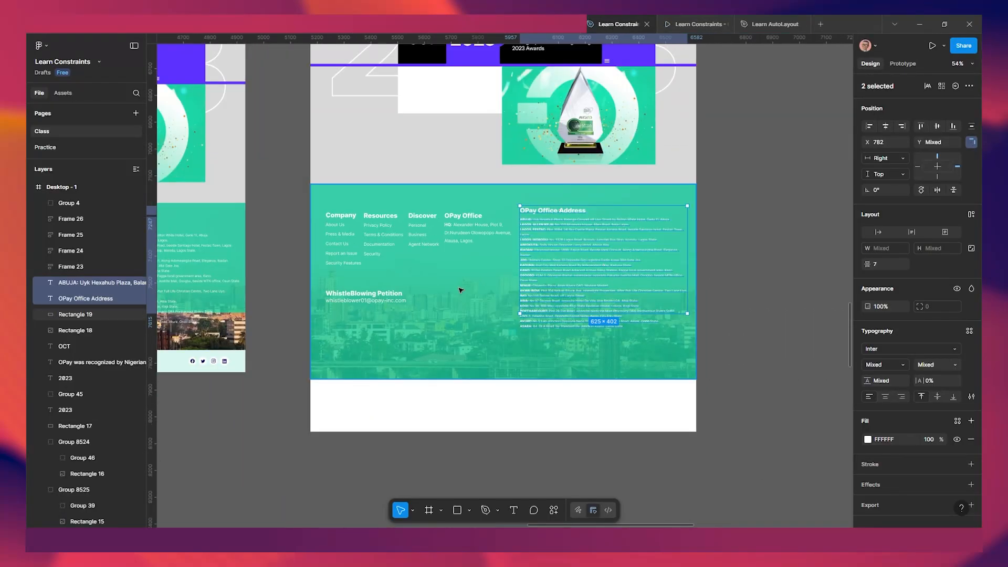
Set the horizontal constraint of the address list and its OPay Office Address heading to Center.
{"action": "left_click", "coordinate": [599, 269]}
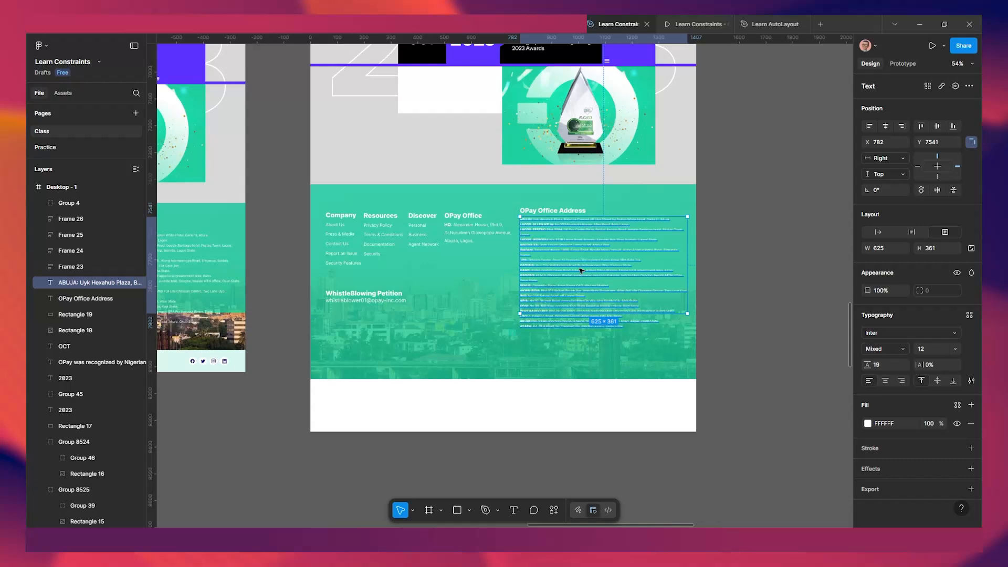
{"action": "left_click", "coordinate": [554, 211], "text": "shift"}
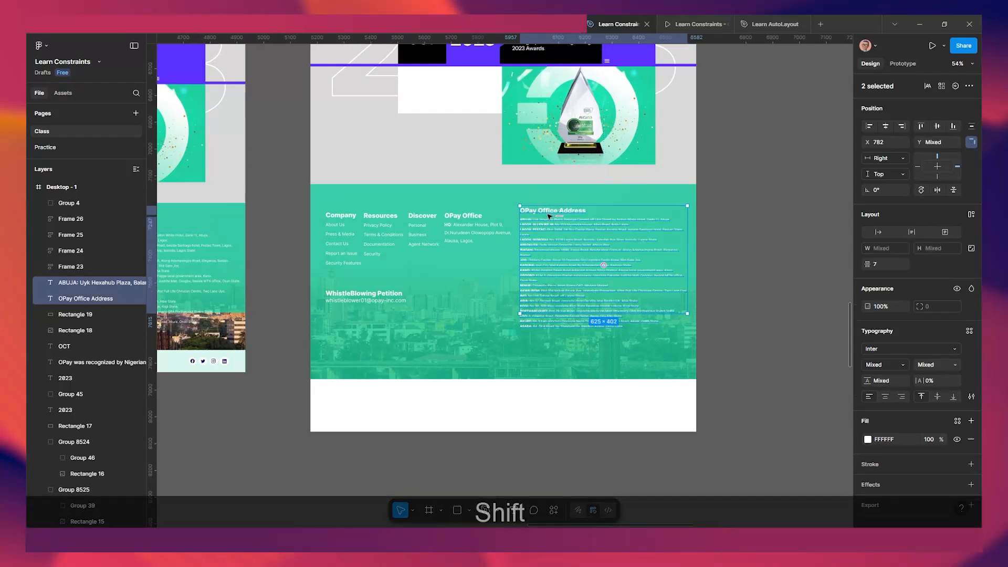
{"action": "left_click", "coordinate": [891, 158]}
{"action": "left_click", "coordinate": [880, 194]}
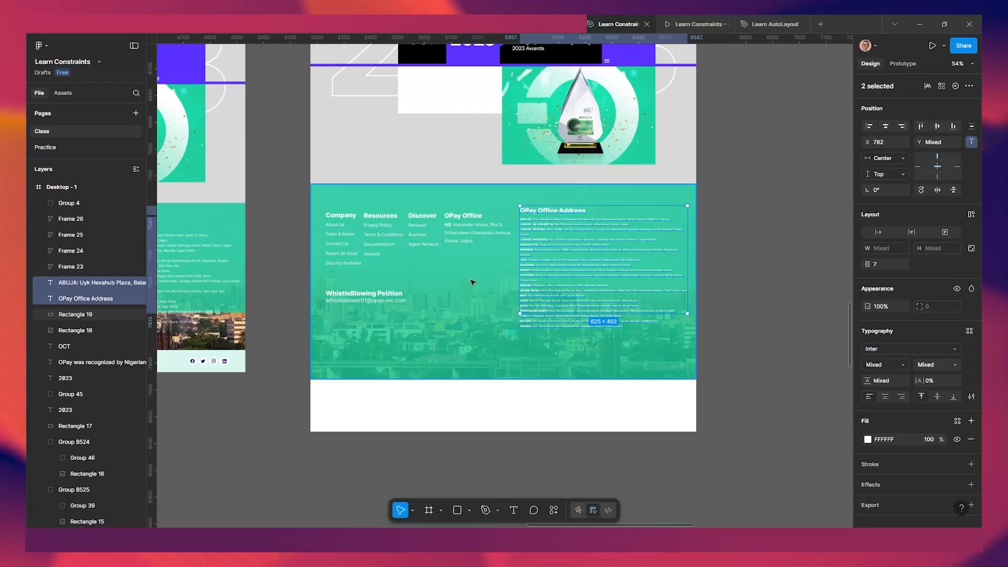
{"action": "scroll", "coordinate": [409, 299], "scroll_direction": "up", "scroll_amount": 1, "text": "ctrl"}
{"action": "left_click", "coordinate": [362, 297]}
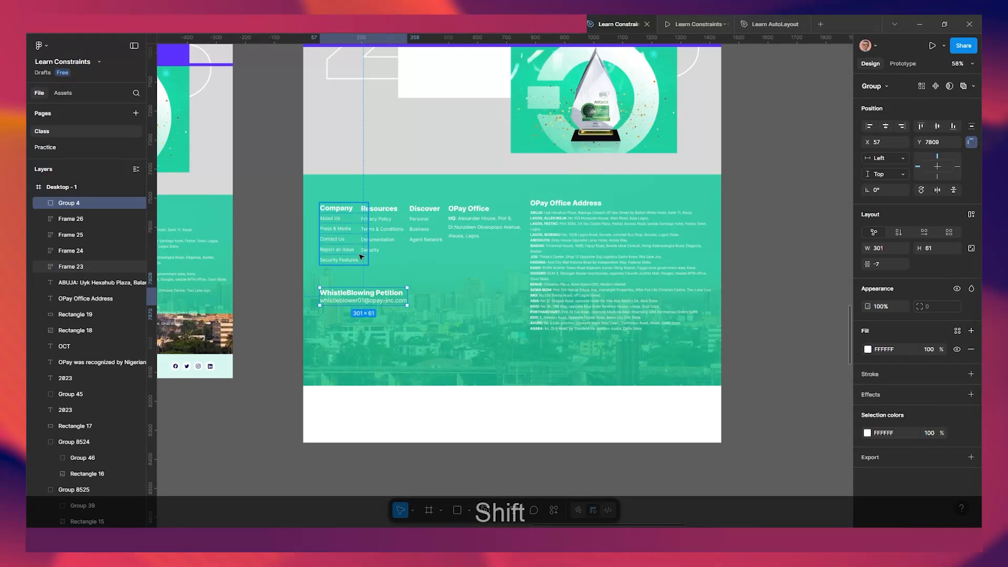
{"action": "scroll", "coordinate": [368, 258], "scroll_direction": "up", "scroll_amount": 3}
{"action": "left_click", "coordinate": [327, 224], "text": "shift"}
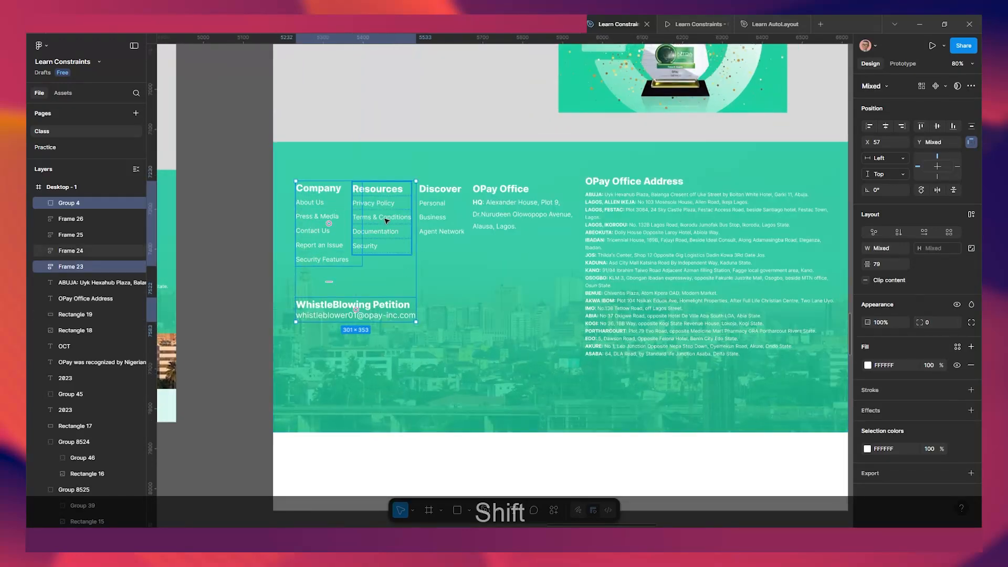
{"action": "left_click", "coordinate": [446, 270]}
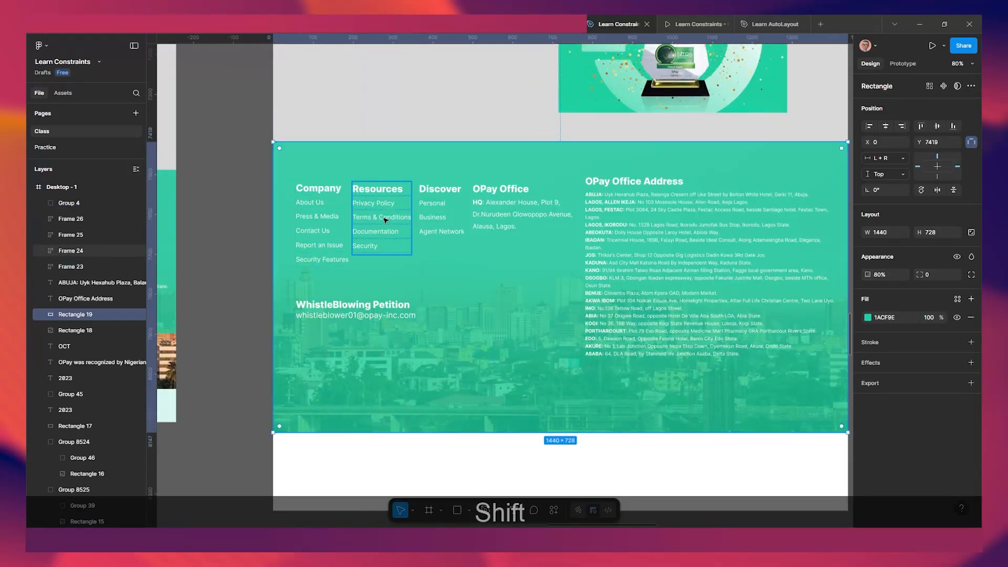
Narrow the address list to about 539 wide and shift it together with its heading to X 842.
{"action": "left_click", "coordinate": [650, 231]}
{"action": "scroll", "coordinate": [572, 273], "scroll_direction": "down", "scroll_amount": 2}
{"action": "left_click_drag", "start_coordinate": [729, 260], "coordinate": [698, 265]}
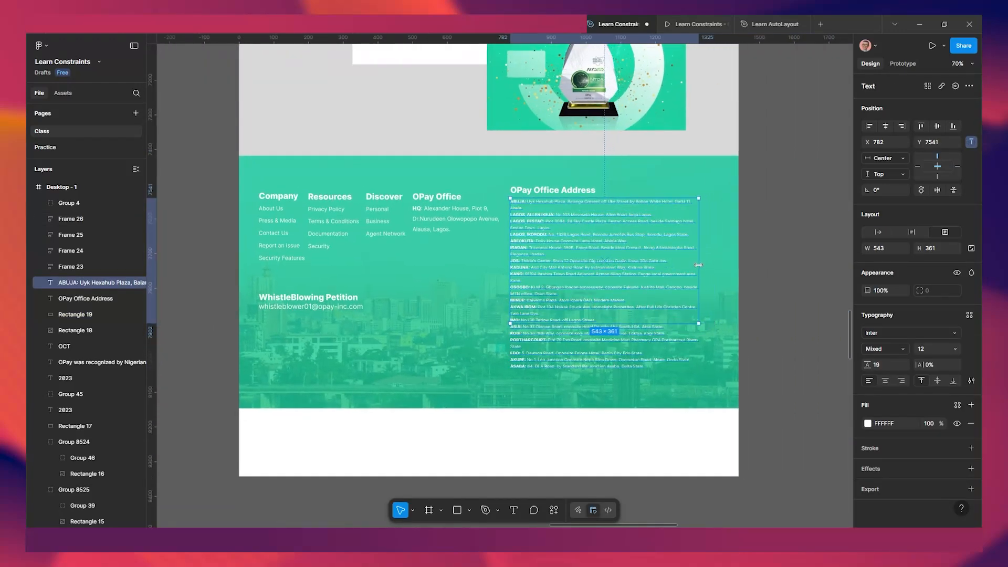
{"action": "left_click", "coordinate": [532, 192], "text": "shift"}
{"action": "key", "text": "shift+Right"}
{"action": "key", "text": "shift+Right"}
{"action": "key", "text": "shift+Right"}
{"action": "key", "text": "shift+Right"}
{"action": "key", "text": "shift+Right"}
{"action": "key", "text": "shift+Right"}
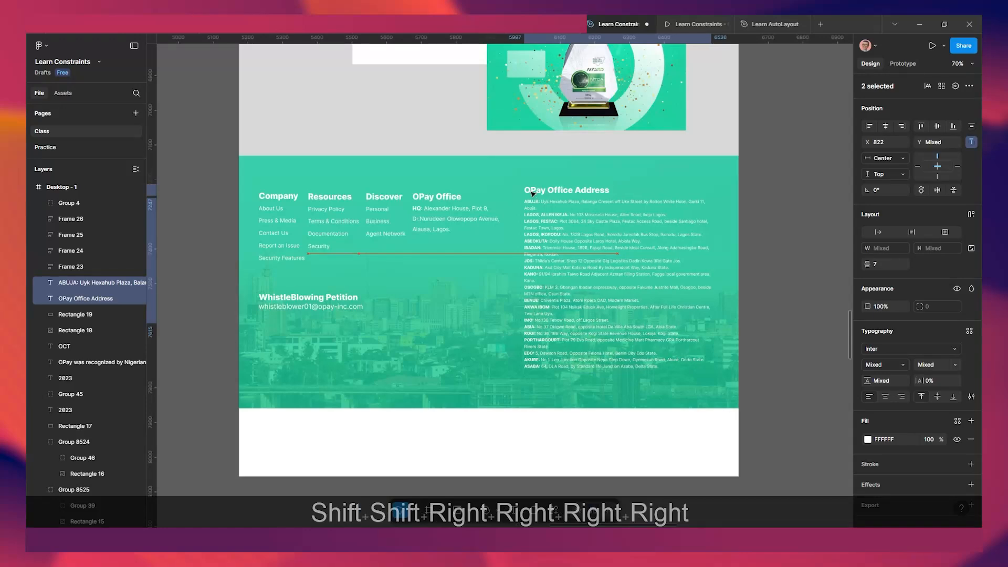
Try to set the horizontal spacing between the Company, Resources, Discover and OPay Office columns to 20.
{"action": "scroll", "coordinate": [410, 248], "scroll_direction": "up", "scroll_amount": 3}
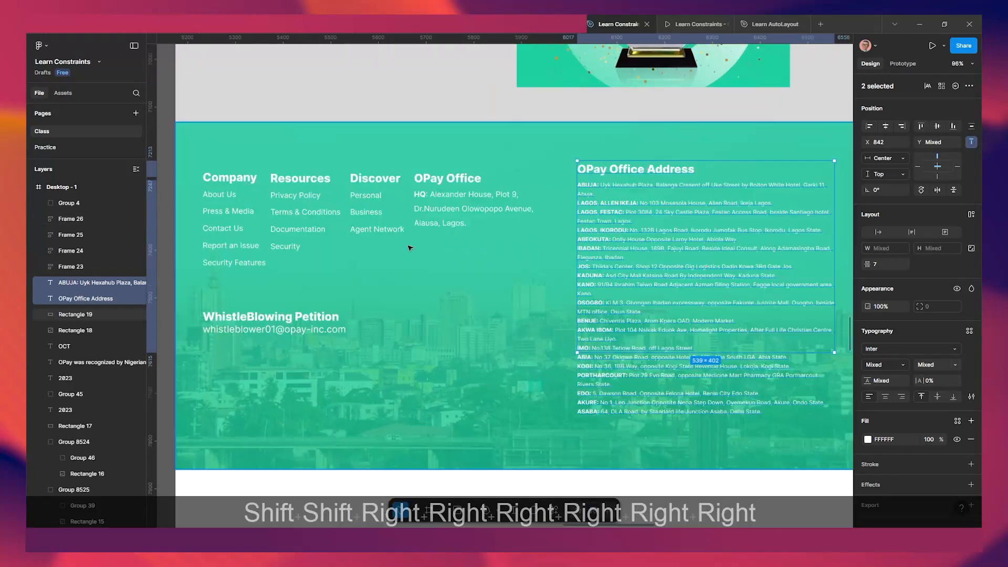
{"action": "left_click", "coordinate": [460, 209]}
{"action": "left_click", "coordinate": [366, 211], "text": "shift"}
{"action": "left_click", "coordinate": [318, 211], "text": "shift"}
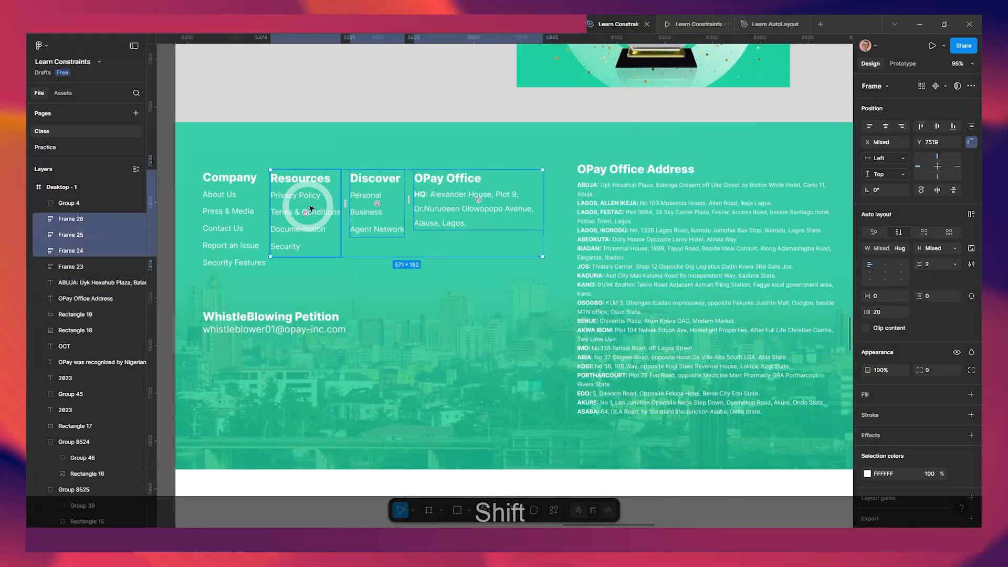
{"action": "left_click", "coordinate": [234, 212], "text": "shift"}
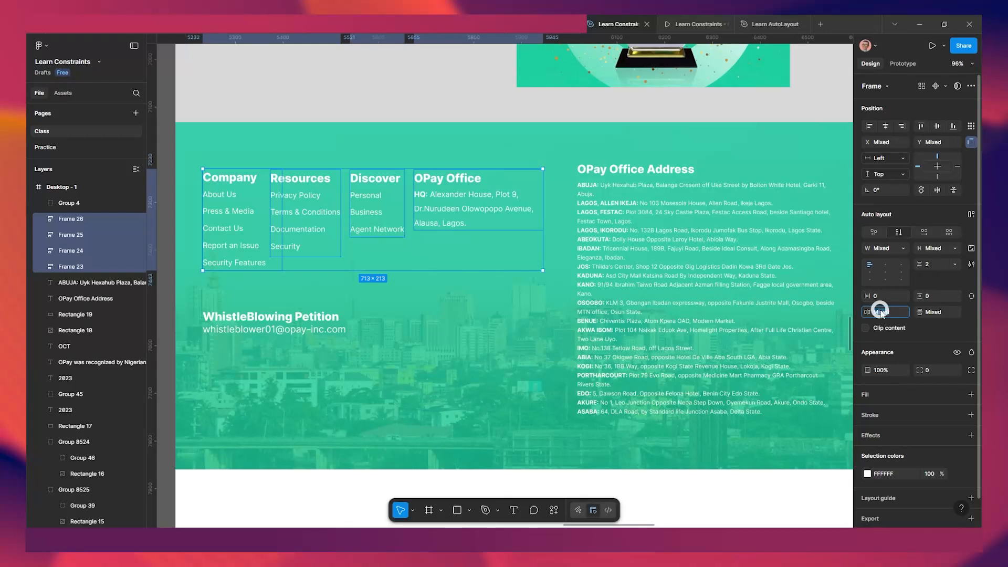
{"action": "type", "text": "20"}
{"action": "key", "text": "Return"}
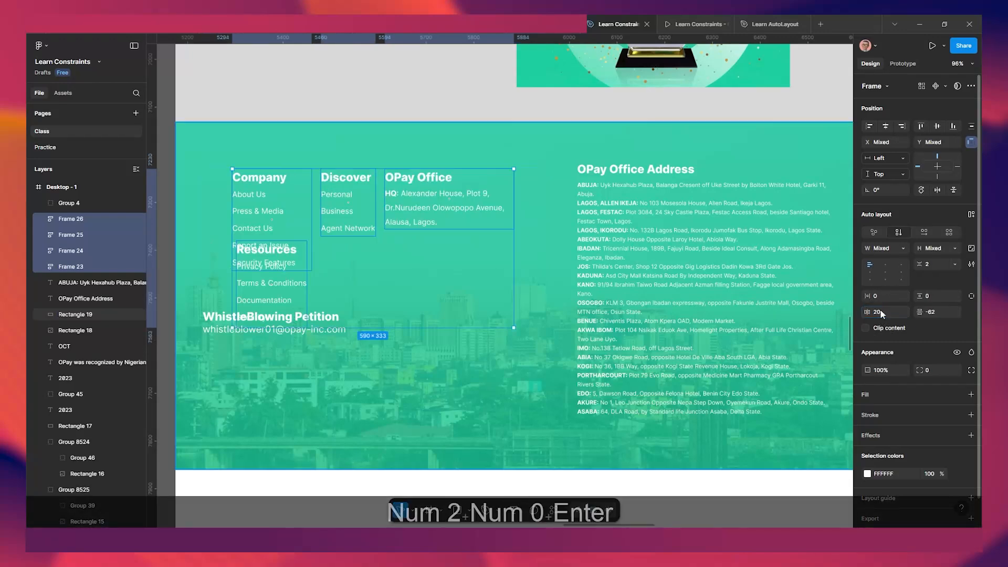
Move the Company column to X 72, Y 7507 and pull the overlapping Resources column up beside it.
{"action": "scroll", "coordinate": [439, 284], "scroll_direction": "down", "scroll_amount": 2}
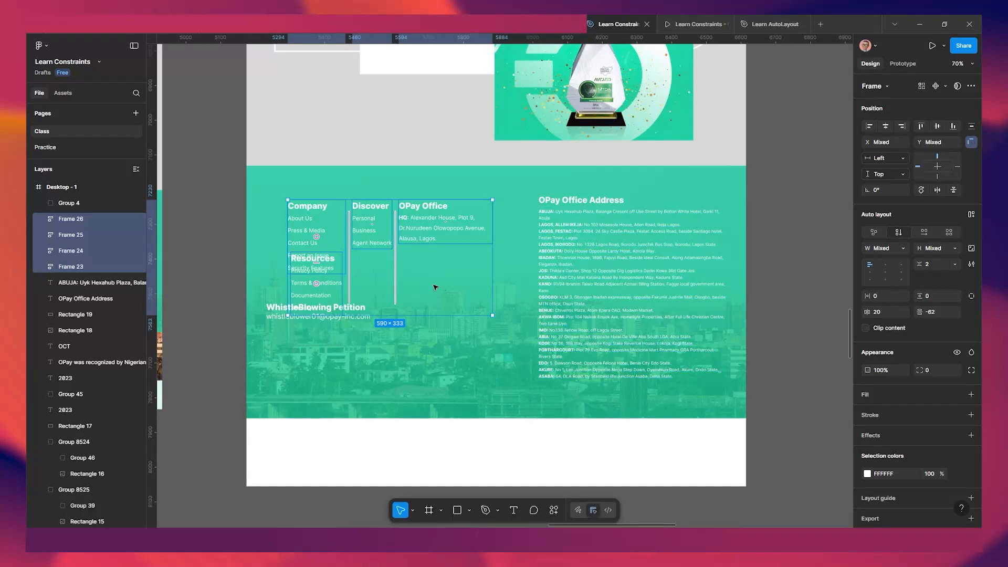
{"action": "scroll", "coordinate": [434, 285], "scroll_direction": "up", "scroll_amount": 1}
{"action": "left_click_drag", "start_coordinate": [448, 285], "coordinate": [540, 282]}
{"action": "left_click", "coordinate": [477, 348]}
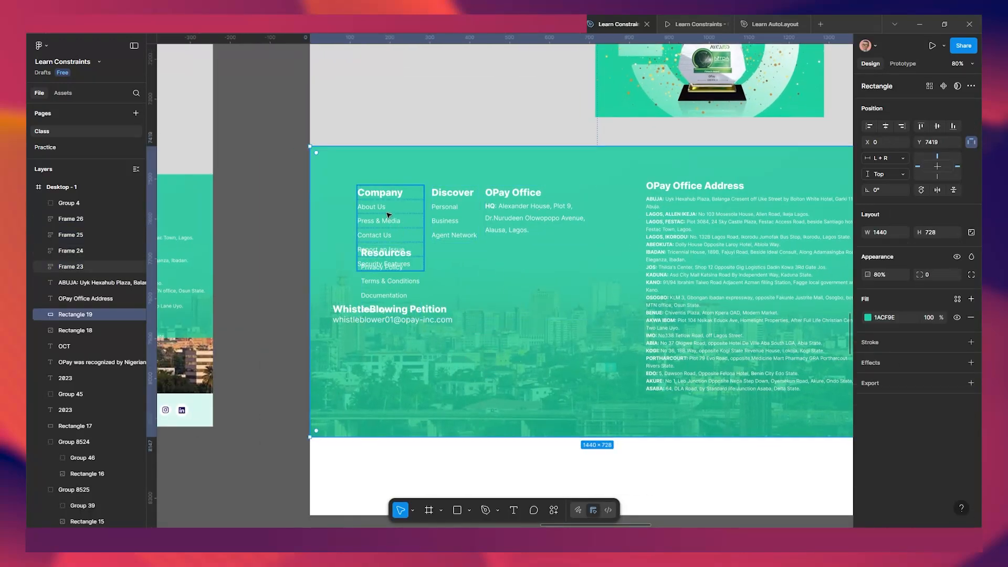
{"action": "key", "text": "ctrl+z"}
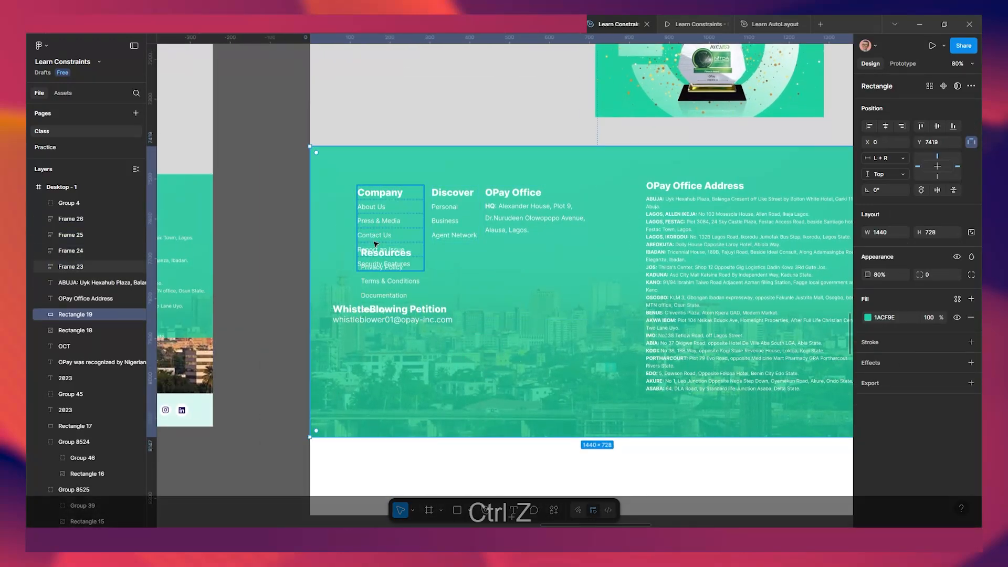
{"action": "left_click_drag", "start_coordinate": [376, 245], "coordinate": [359, 218]}
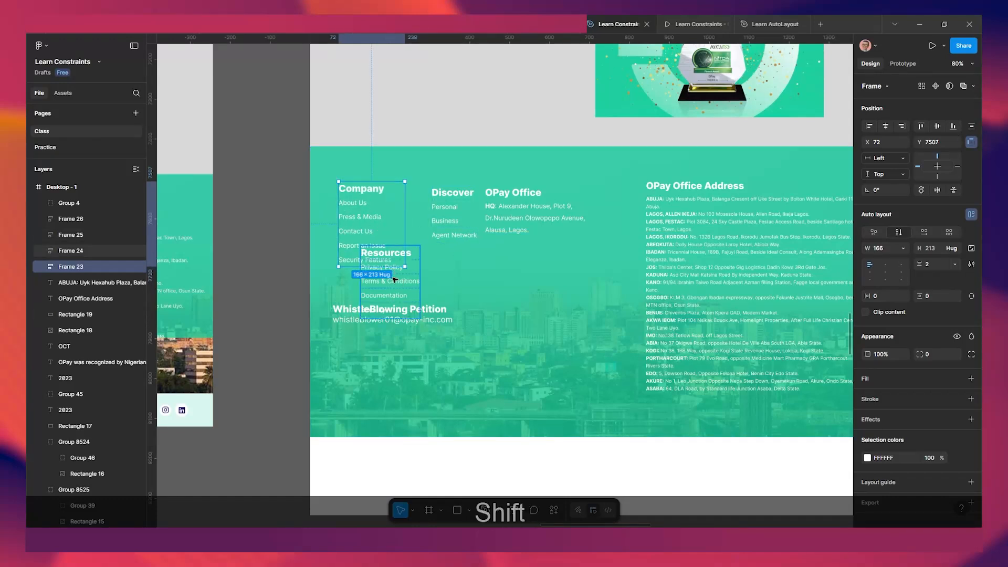
{"action": "left_click", "coordinate": [396, 279]}
{"action": "left_click_drag", "start_coordinate": [517, 262], "coordinate": [620, 234]}
{"action": "left_click_drag", "start_coordinate": [626, 222], "coordinate": [423, 226]}
Shift the OPay Office column to X 542 and spread Discover and Resources evenly between it and Company.
{"action": "left_click", "coordinate": [549, 195]}
{"action": "left_click_drag", "start_coordinate": [548, 194], "coordinate": [589, 195]}
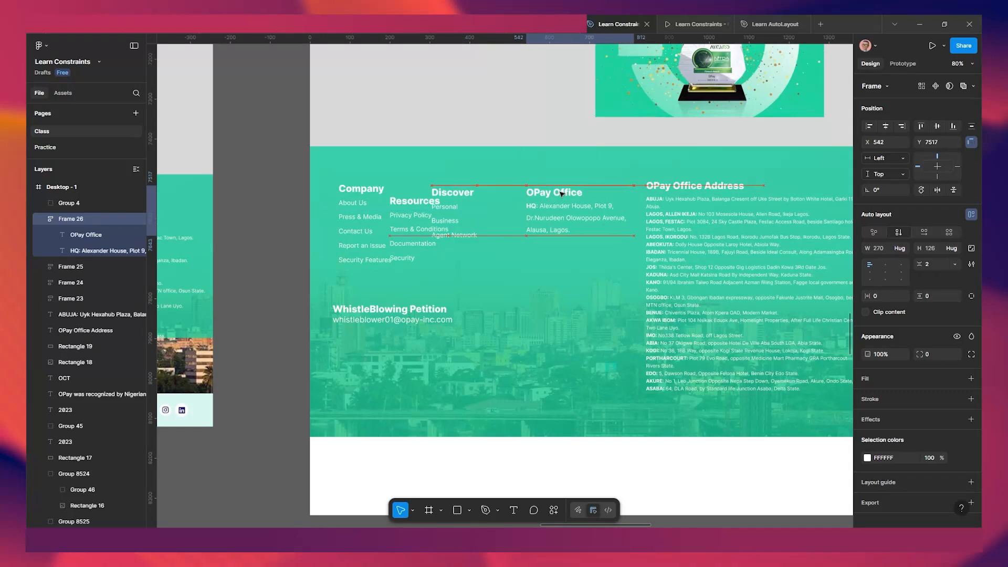
{"action": "left_click_drag", "start_coordinate": [452, 192], "coordinate": [485, 198]}
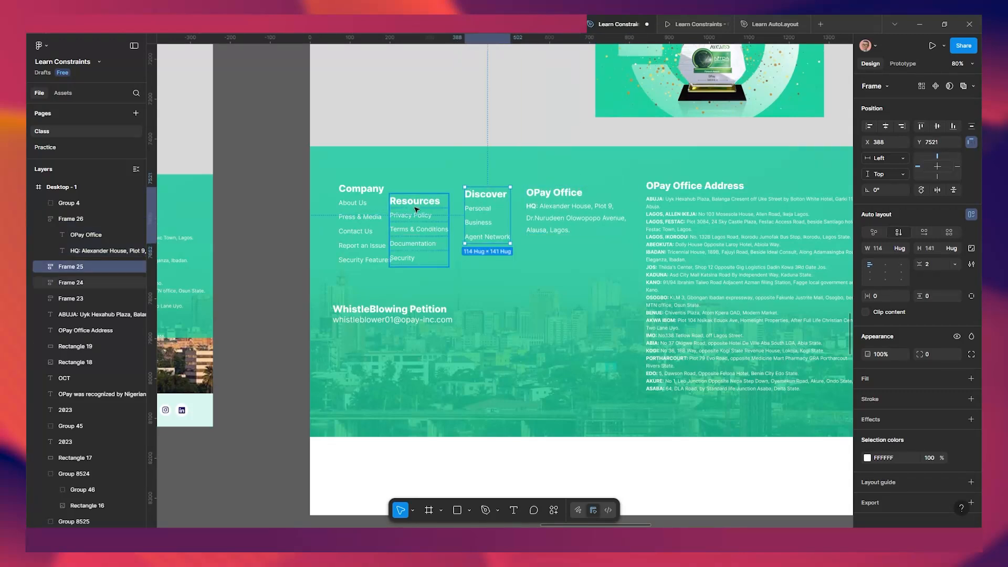
{"action": "left_click_drag", "start_coordinate": [417, 210], "coordinate": [433, 196]}
{"action": "left_click_drag", "start_coordinate": [500, 204], "coordinate": [507, 204]}
Align the top edges of the Company, Resources, Discover and OPay Office columns and move them together down to Y 7517.
{"action": "left_click", "coordinate": [551, 194]}
{"action": "left_click", "coordinate": [479, 199], "text": "shift"}
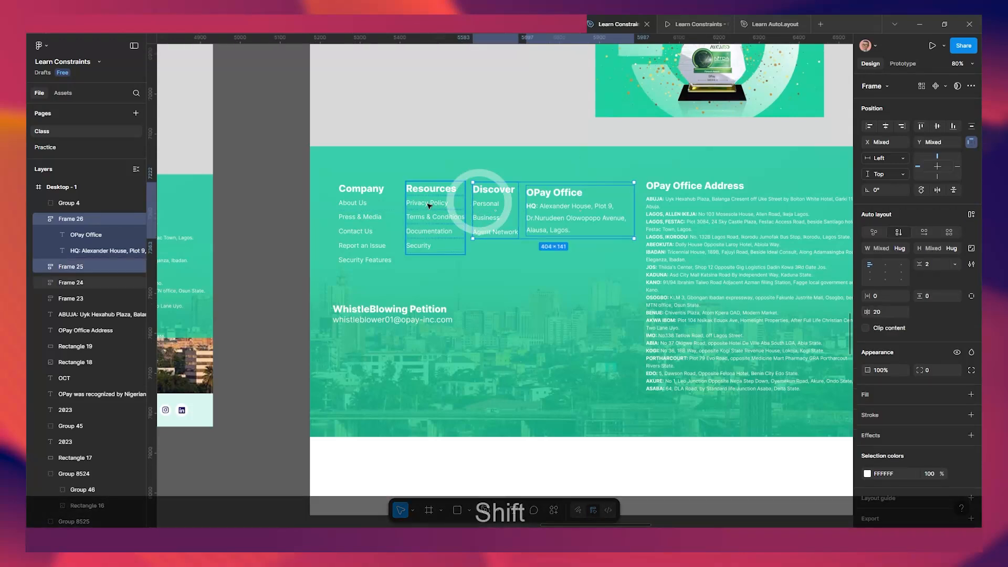
{"action": "left_click", "coordinate": [430, 200], "text": "shift"}
{"action": "left_click", "coordinate": [360, 202], "text": "shift"}
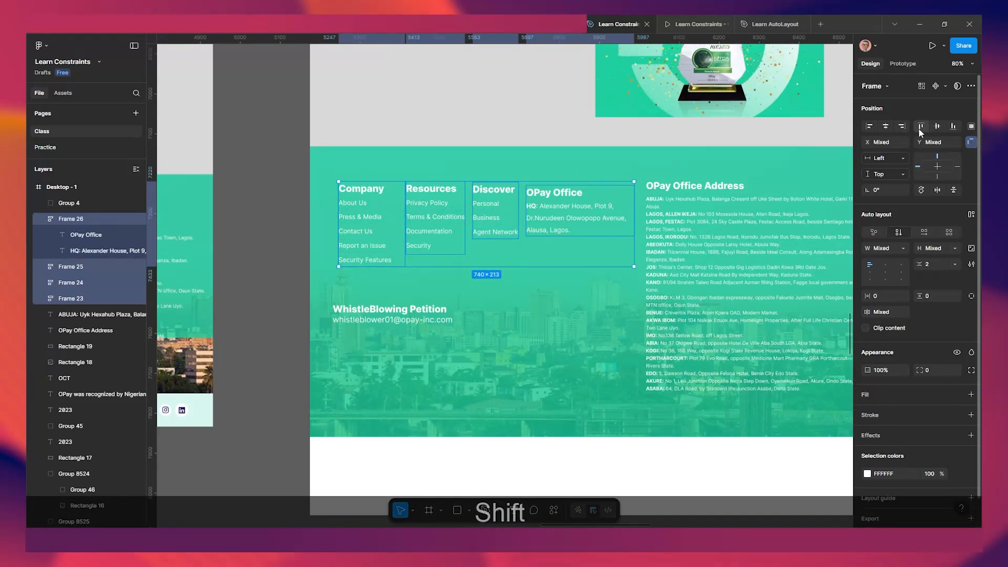
{"action": "left_click", "coordinate": [917, 128]}
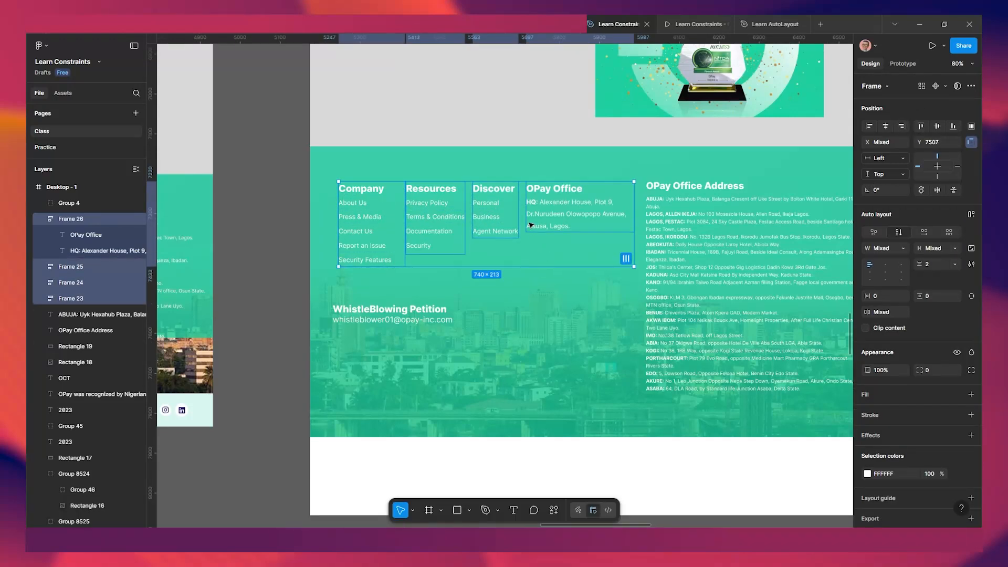
{"action": "left_click_drag", "start_coordinate": [493, 214], "coordinate": [492, 219]}
Examine the spacing of the footer columns and the WhistleBlowing Petition group on the canvas and in the prototype preview.
{"action": "scroll", "coordinate": [493, 268], "scroll_direction": "down", "scroll_amount": 3}
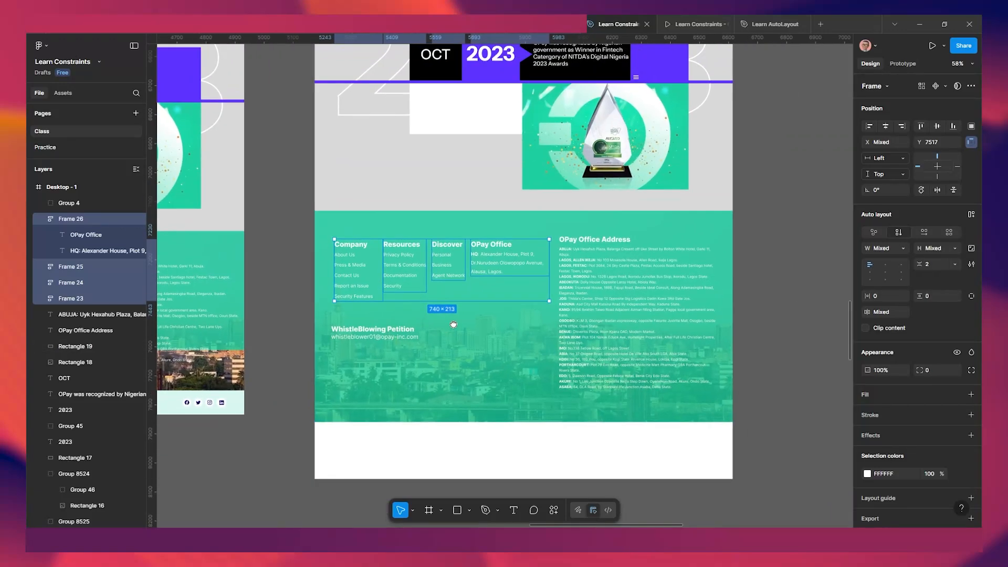
{"action": "left_click", "coordinate": [400, 330]}
{"action": "scroll", "coordinate": [400, 329], "scroll_direction": "up", "scroll_amount": 3}
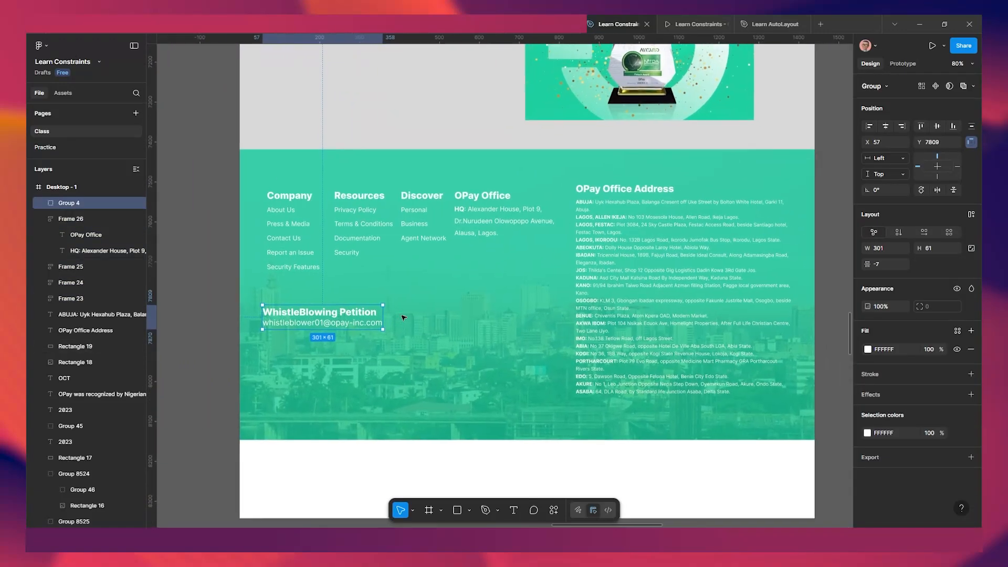
{"action": "scroll", "coordinate": [503, 240], "scroll_direction": "up", "scroll_amount": 2}
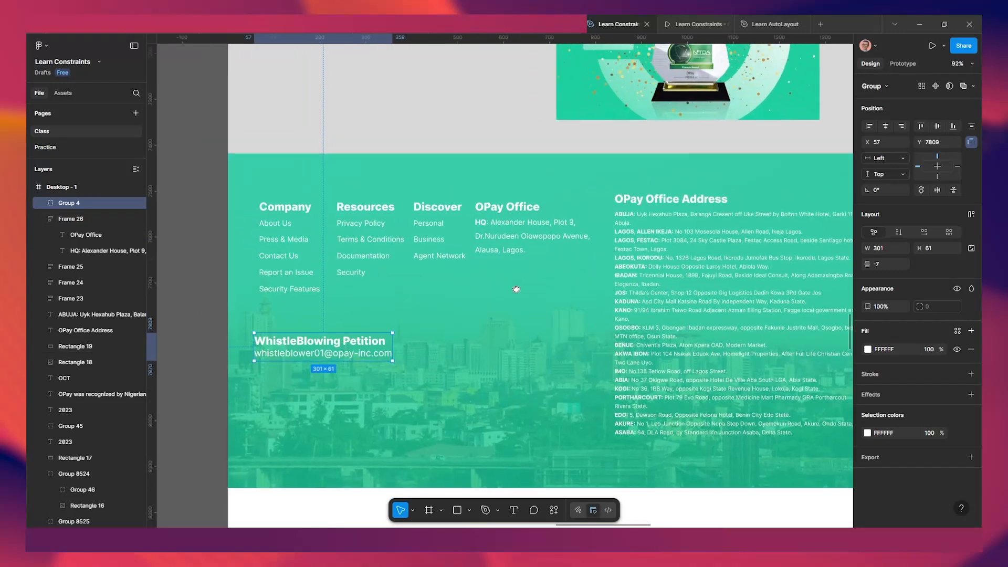
{"action": "scroll", "coordinate": [495, 283], "scroll_direction": "down", "scroll_amount": 5}
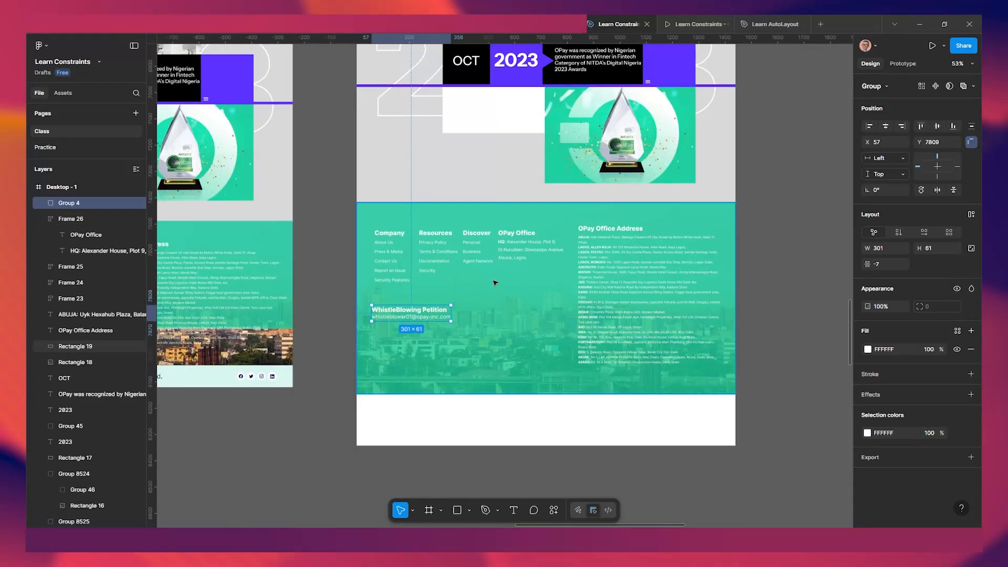
{"action": "scroll", "coordinate": [567, 362], "scroll_direction": "up", "scroll_amount": 2}
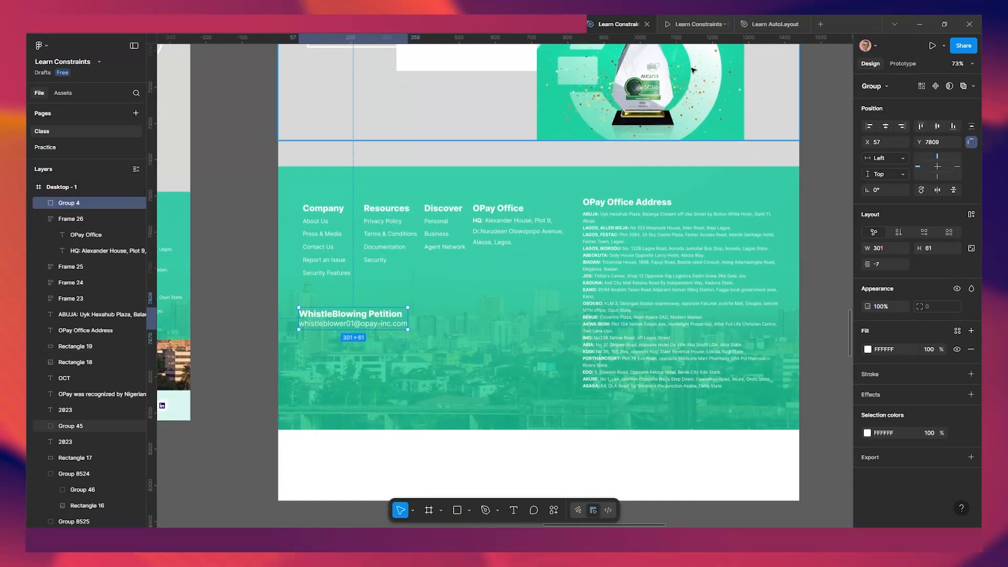
{"action": "key", "text": "ctrl+Tab"}
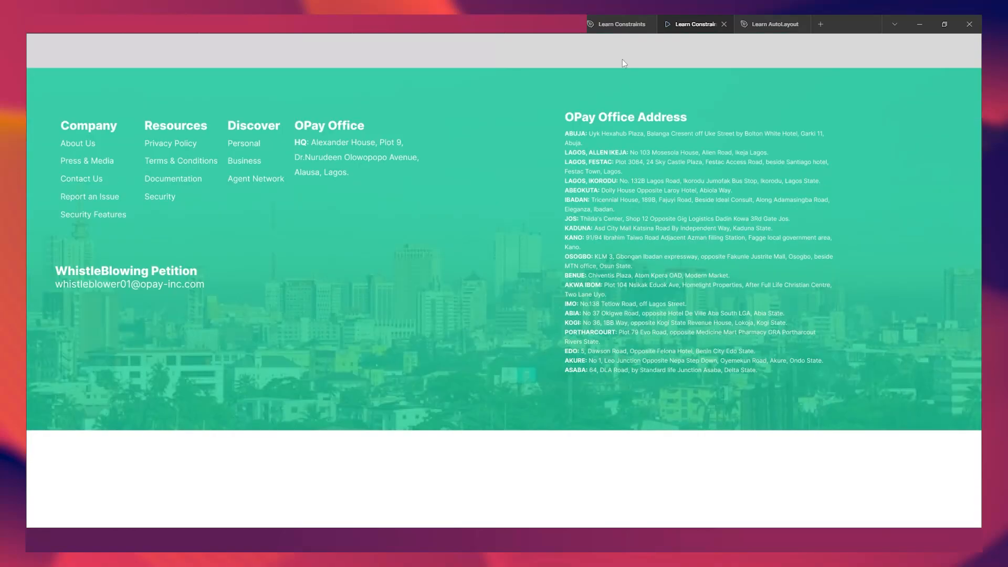
{"action": "left_click", "coordinate": [621, 25]}
Set the horizontal constraint of the four link columns, the WhistleBlowing Petition group, the address list and its heading to Center.
{"action": "scroll", "coordinate": [509, 269], "scroll_direction": "down", "scroll_amount": 2}
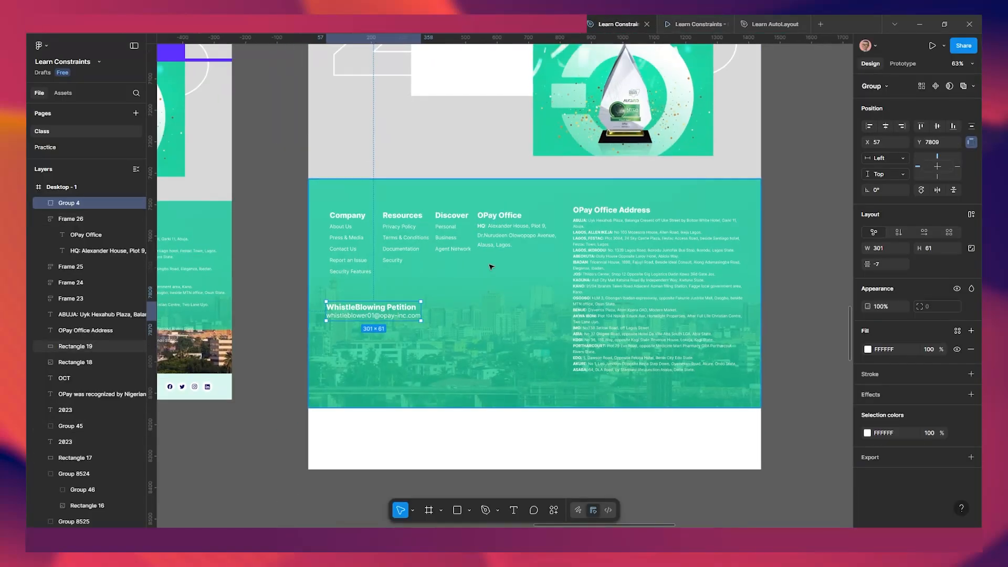
{"action": "left_click", "coordinate": [338, 215]}
{"action": "left_click", "coordinate": [402, 221], "text": "shift"}
{"action": "left_click", "coordinate": [449, 220], "text": "shift"}
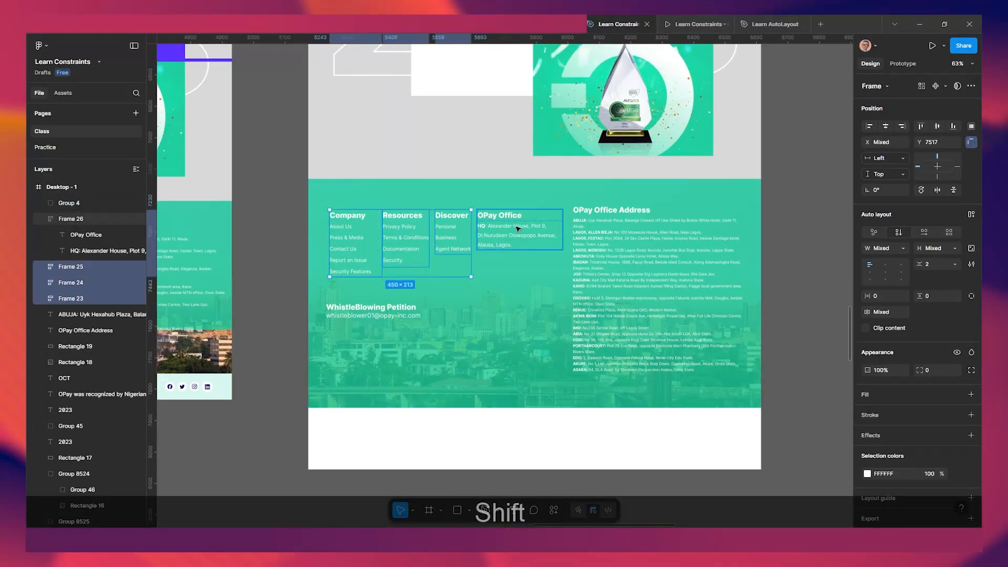
{"action": "left_click", "coordinate": [520, 227], "text": "shift"}
{"action": "left_click", "coordinate": [369, 305], "text": "shift"}
{"action": "left_click", "coordinate": [635, 243], "text": "shift"}
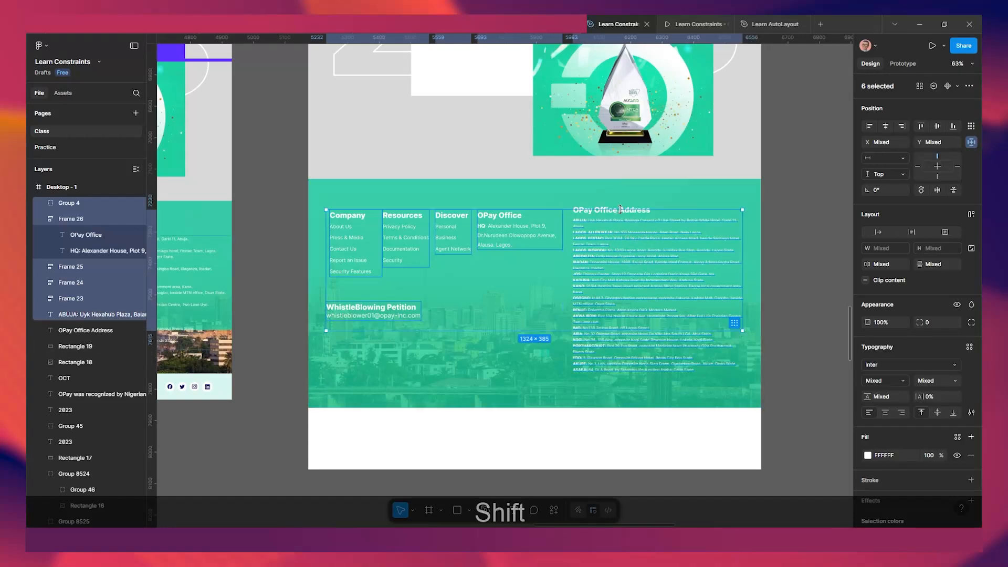
{"action": "left_click", "coordinate": [617, 207], "text": "shift"}
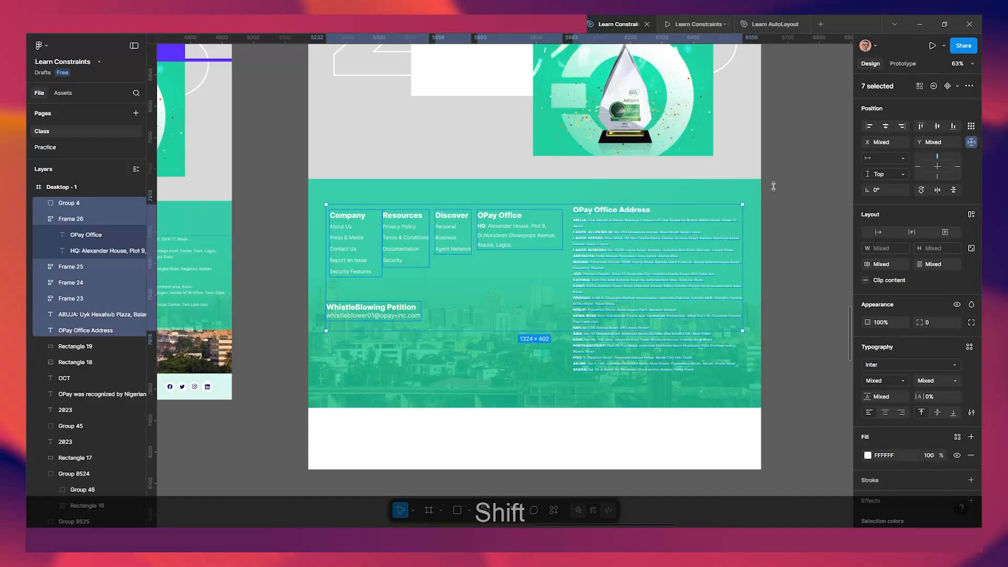
{"action": "left_click", "coordinate": [892, 157]}
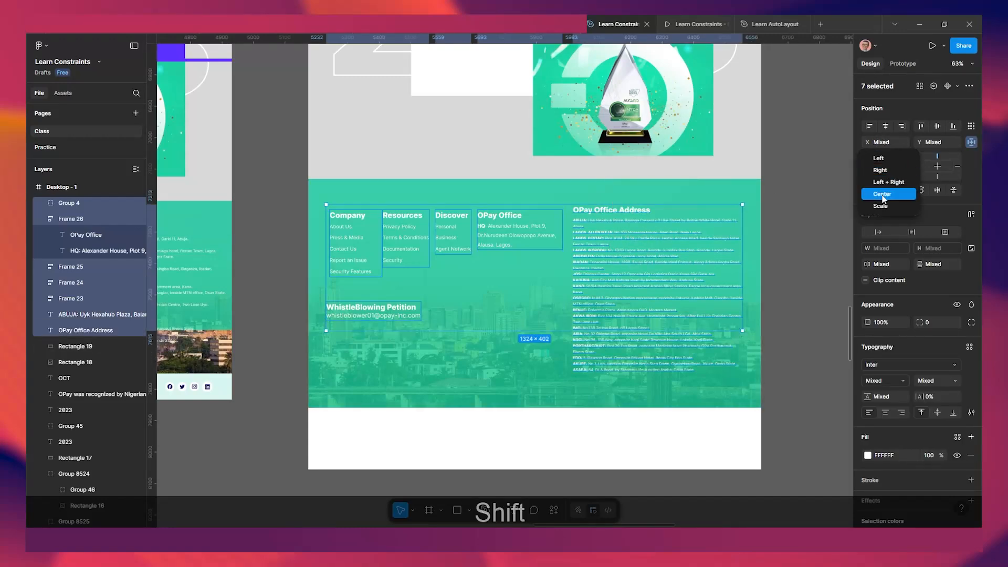
{"action": "left_click", "coordinate": [890, 183]}
Check in the prototype preview how the footer content sits with centered constraints.
{"action": "left_click", "coordinate": [698, 24]}
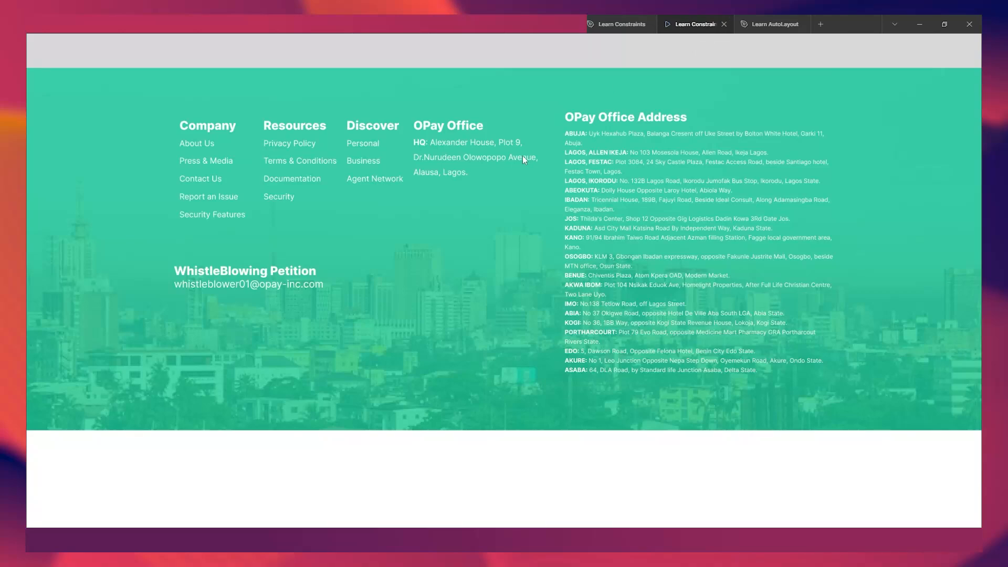
{"action": "scroll", "coordinate": [508, 187], "scroll_direction": "up", "scroll_amount": 2}
{"action": "scroll", "coordinate": [508, 187], "scroll_direction": "down", "scroll_amount": 2}
{"action": "scroll", "coordinate": [508, 187], "scroll_direction": "up", "scroll_amount": 3}
{"action": "scroll", "coordinate": [508, 186], "scroll_direction": "down", "scroll_amount": 2}
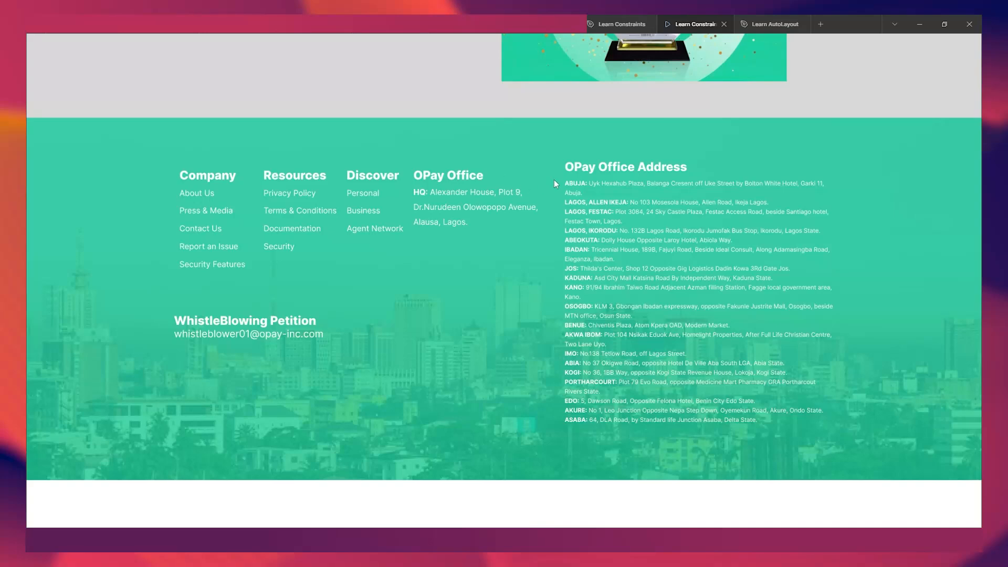
Widen the office address list in the Desktop - 1 footer to about 552.
{"action": "left_click", "coordinate": [618, 24]}
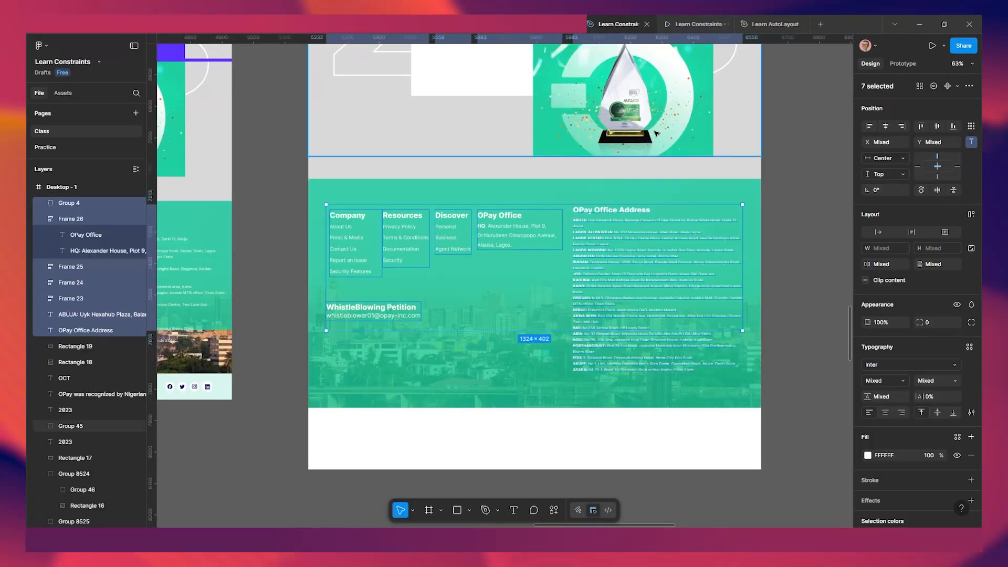
{"action": "left_click", "coordinate": [710, 290]}
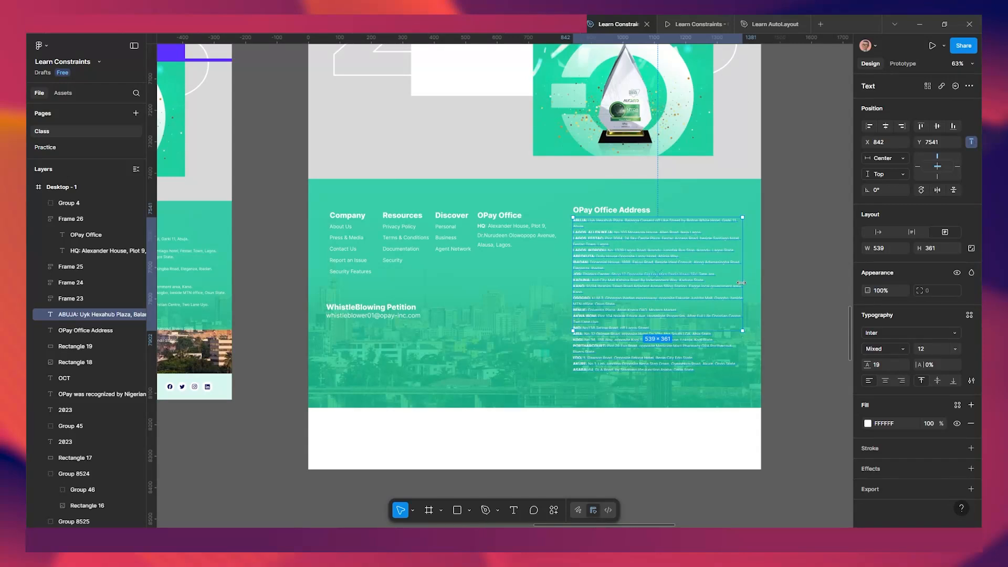
{"action": "scroll", "coordinate": [446, 256], "scroll_direction": "up", "scroll_amount": 2}
Set the horizontal constraint of the four link columns and the WhistleBlowing Petition group to Left.
{"action": "left_click", "coordinate": [508, 232]}
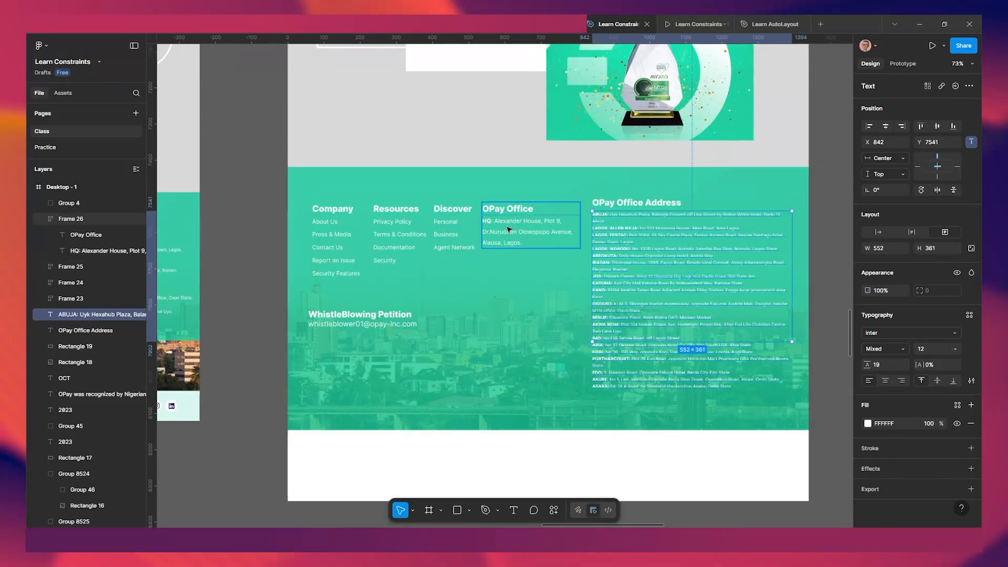
{"action": "left_click", "coordinate": [439, 228], "text": "shift"}
{"action": "left_click", "coordinate": [397, 231], "text": "shift"}
{"action": "left_click", "coordinate": [346, 227], "text": "shift"}
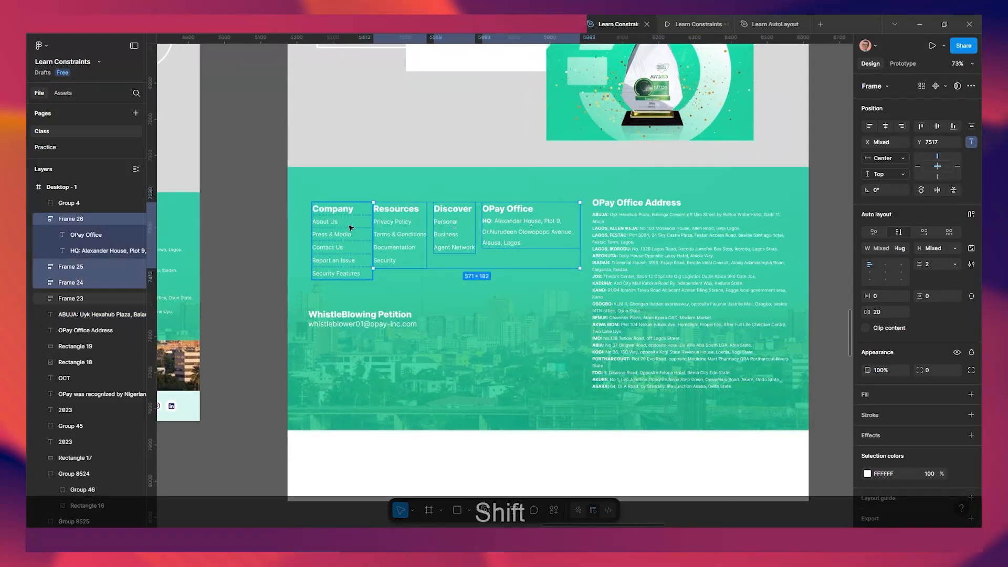
{"action": "left_click", "coordinate": [359, 315], "text": "shift"}
{"action": "left_click", "coordinate": [886, 163]}
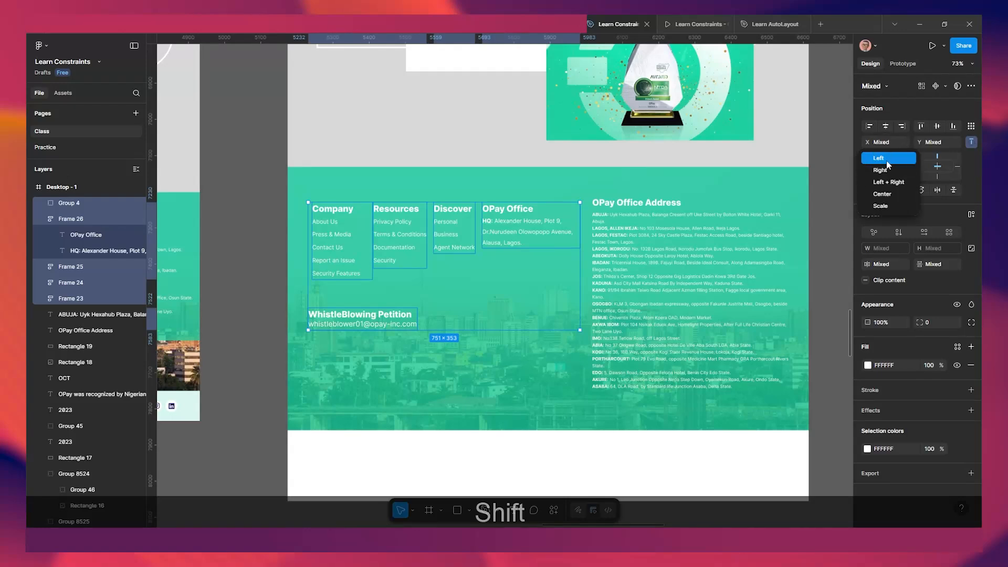
{"action": "left_click", "coordinate": [880, 156]}
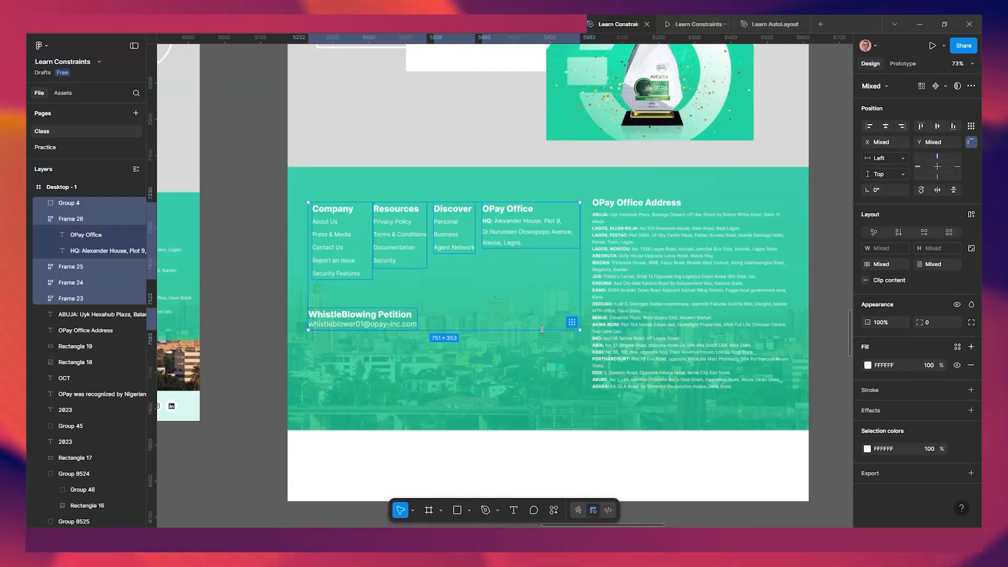
Review the left-constrained columns and the widened address list in the prototype preview.
{"action": "left_click", "coordinate": [698, 24]}
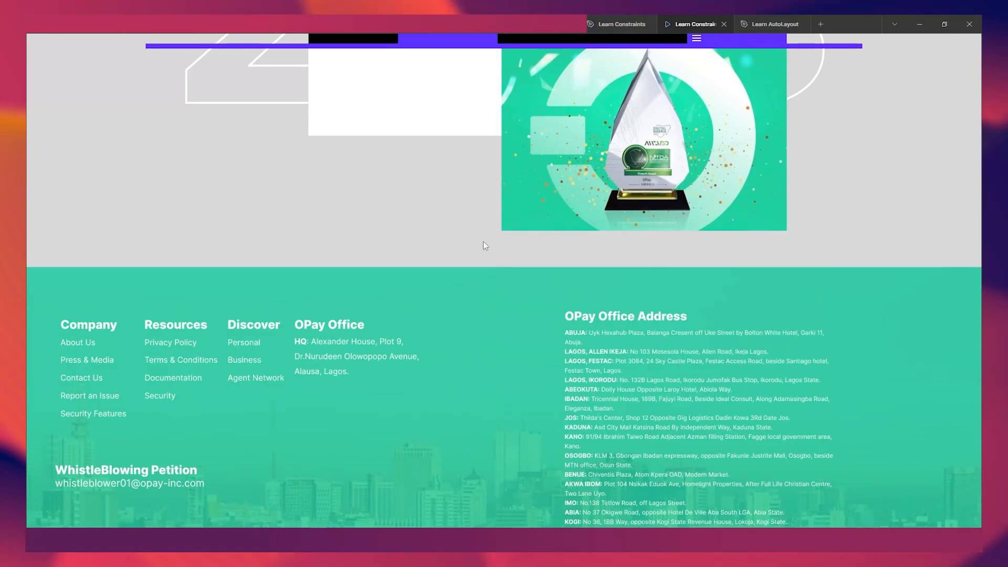
{"action": "scroll", "coordinate": [563, 256], "scroll_direction": "down", "scroll_amount": 1}
{"action": "scroll", "coordinate": [564, 256], "scroll_direction": "up", "scroll_amount": 5}
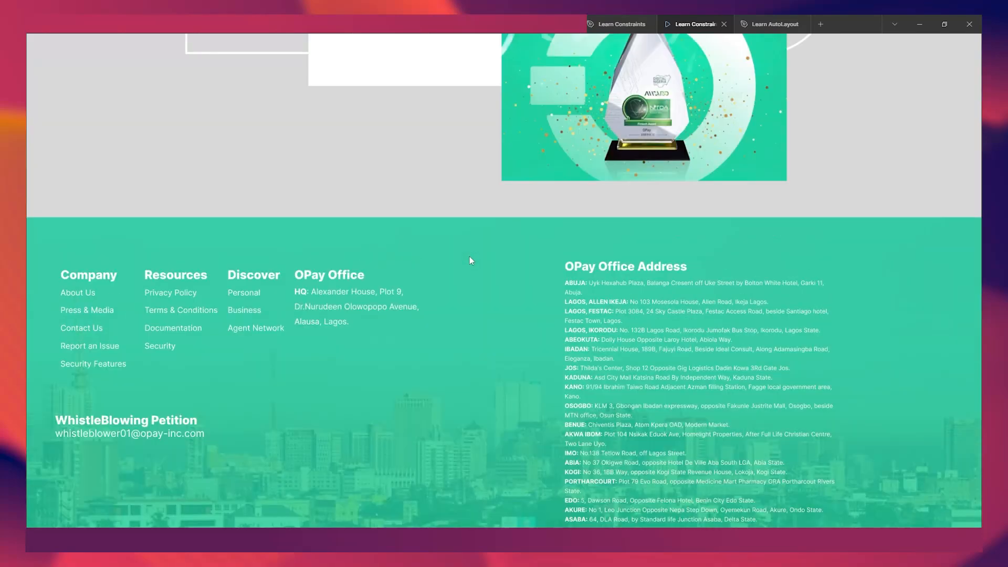
{"action": "scroll", "coordinate": [564, 256], "scroll_direction": "down", "scroll_amount": 3}
{"action": "scroll", "coordinate": [564, 256], "scroll_direction": "down", "scroll_amount": 2}
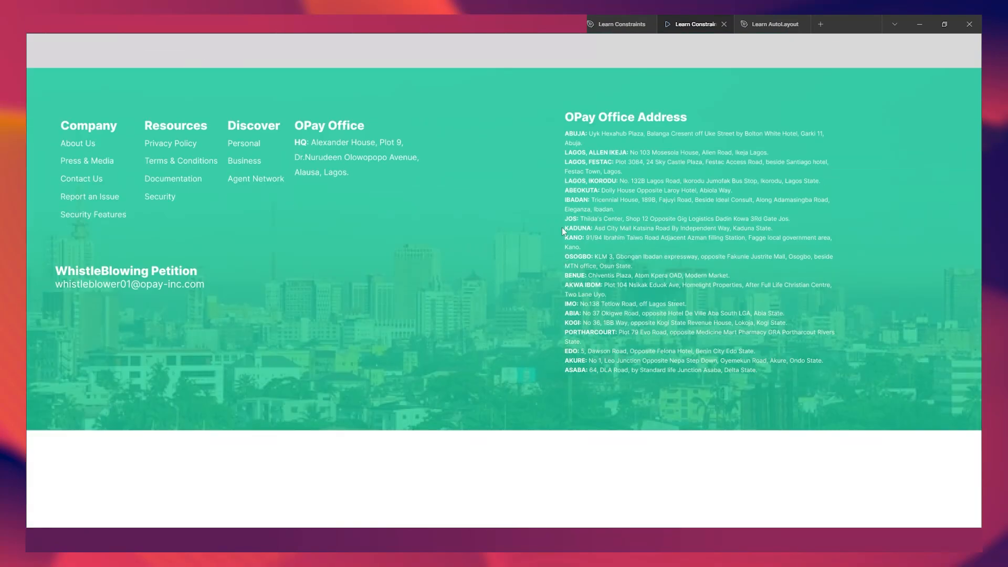
Duplicate the OPay logo and copyright bar from the original page to the bottom of Desktop - 1 and center it horizontally.
{"action": "left_click", "coordinate": [618, 24]}
{"action": "scroll", "coordinate": [551, 286], "scroll_direction": "down", "scroll_amount": 3}
{"action": "left_click_drag", "start_coordinate": [551, 292], "coordinate": [546, 162]}
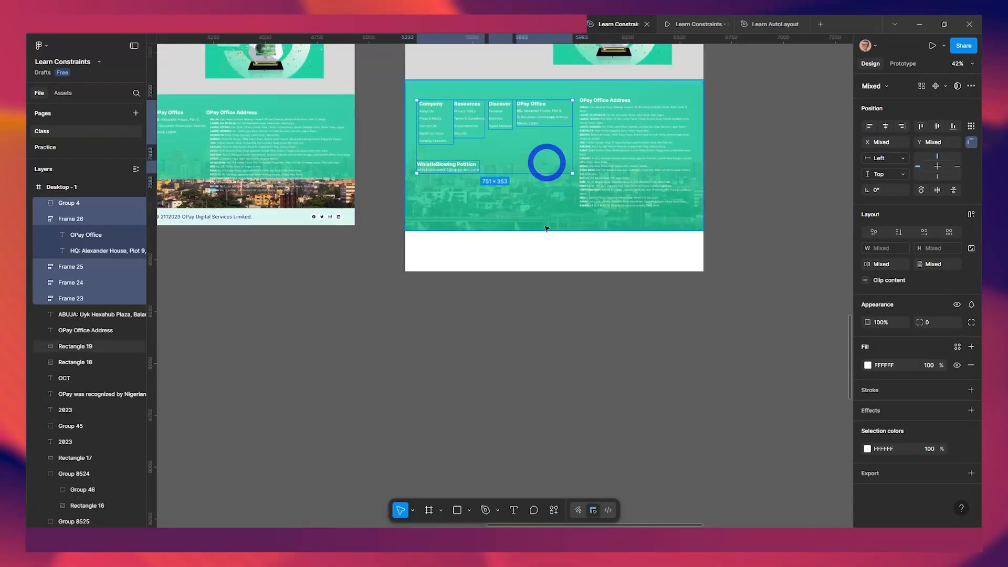
{"action": "scroll", "coordinate": [544, 221], "scroll_direction": "up", "scroll_amount": 2}
{"action": "left_click_drag", "start_coordinate": [544, 221], "coordinate": [609, 210]}
{"action": "scroll", "coordinate": [348, 247], "scroll_direction": "down", "scroll_amount": 3}
{"action": "scroll", "coordinate": [337, 247], "scroll_direction": "up", "scroll_amount": 2}
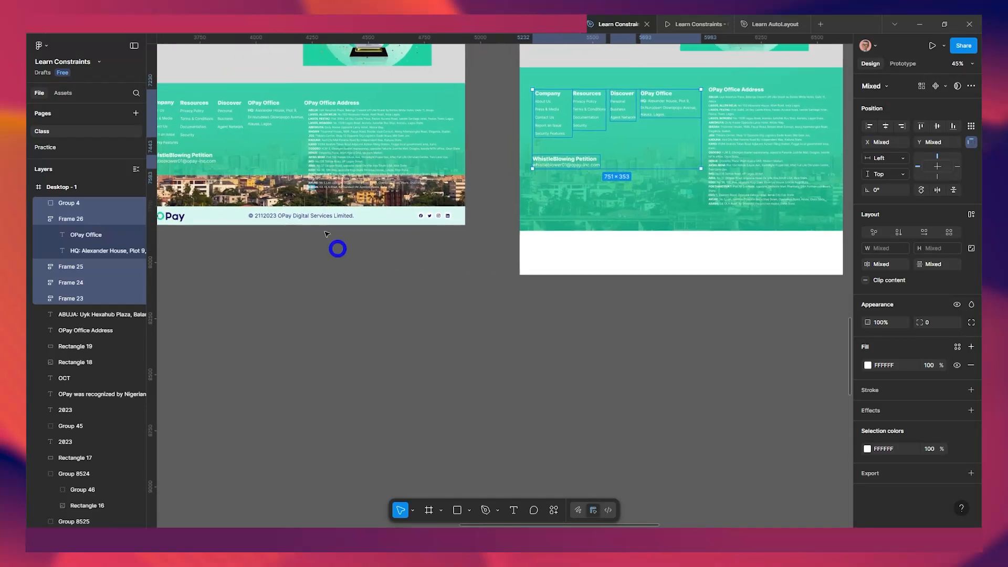
{"action": "left_click", "coordinate": [314, 213]}
{"action": "left_click_drag", "start_coordinate": [313, 213], "coordinate": [660, 268]}
{"action": "scroll", "coordinate": [577, 268], "scroll_direction": "right", "scroll_amount": 4}
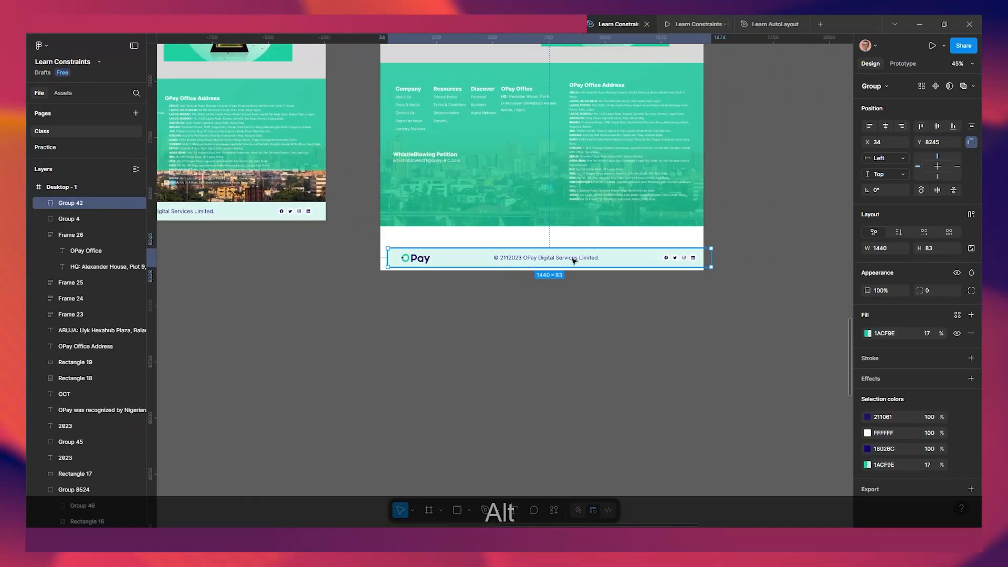
{"action": "left_click", "coordinate": [884, 128]}
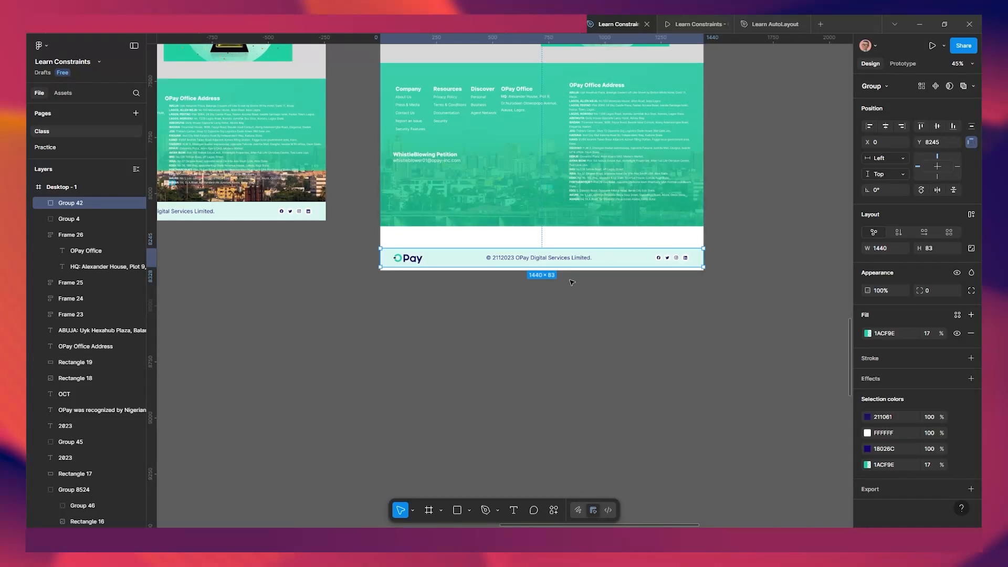
Move the copyright bar up to sit directly beneath the green footer image, at Y 8147.
{"action": "scroll", "coordinate": [551, 282], "scroll_direction": "up", "scroll_amount": 3}
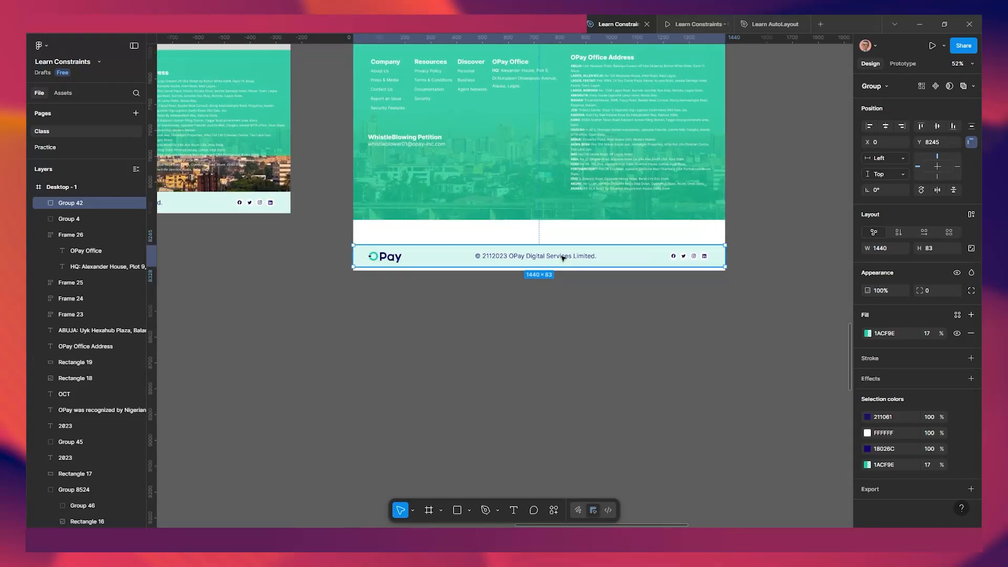
{"action": "key", "text": "shift"}
{"action": "key", "text": "shift+Up"}
{"action": "key", "text": "shift+Up"}
{"action": "key", "text": "shift+Up"}
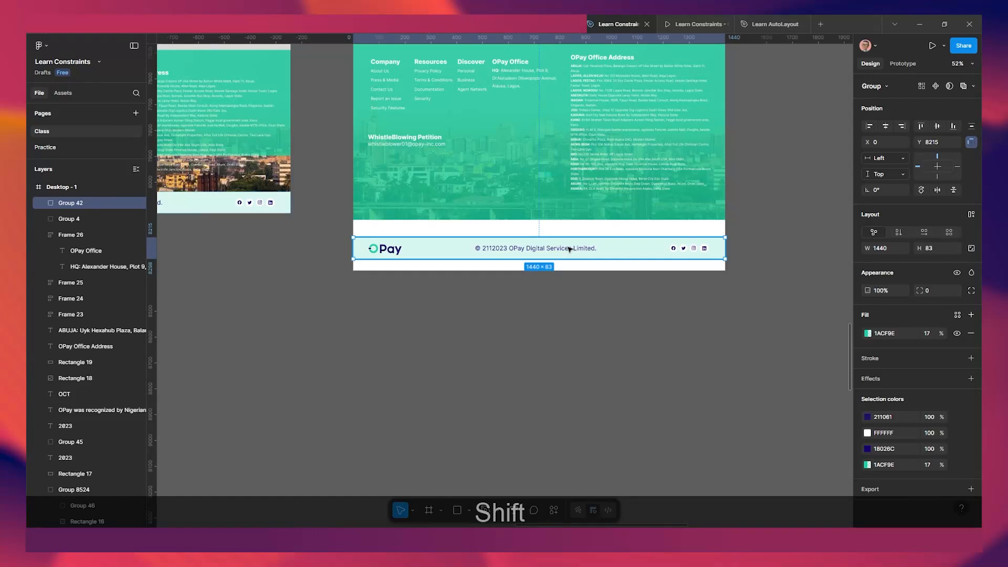
{"action": "left_click_drag", "start_coordinate": [570, 251], "coordinate": [569, 231]}
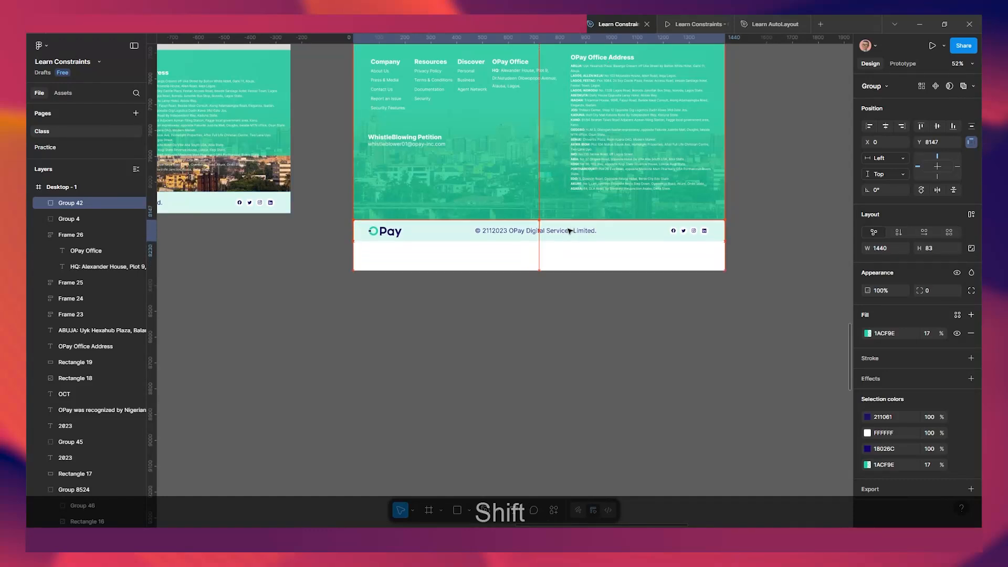
Shorten the Desktop - 1 frame to a height of 8230 so it ends at the copyright bar.
{"action": "left_click", "coordinate": [549, 265]}
{"action": "left_click_drag", "start_coordinate": [553, 269], "coordinate": [556, 242]}
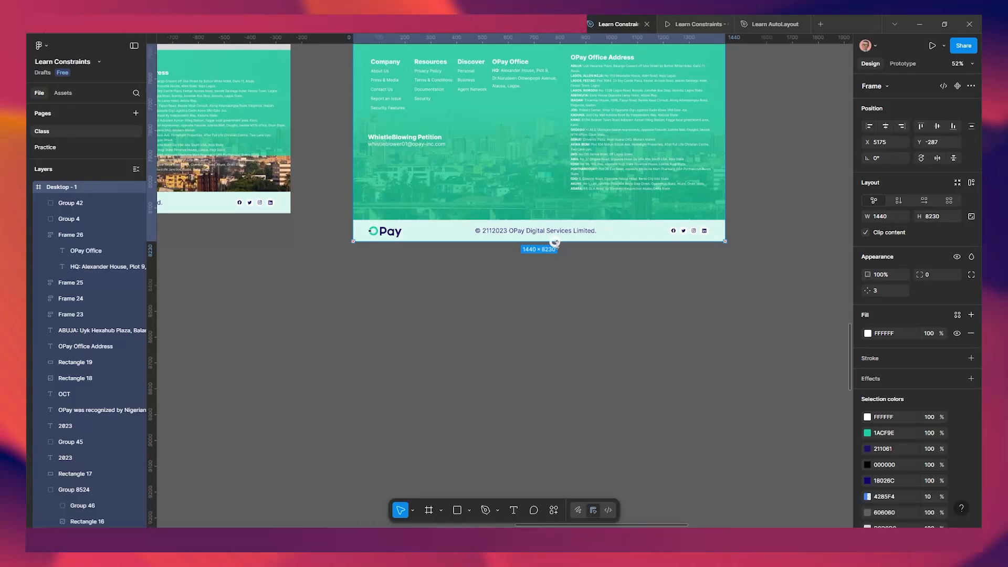
{"action": "scroll", "coordinate": [575, 247], "scroll_direction": "down", "scroll_amount": 5}
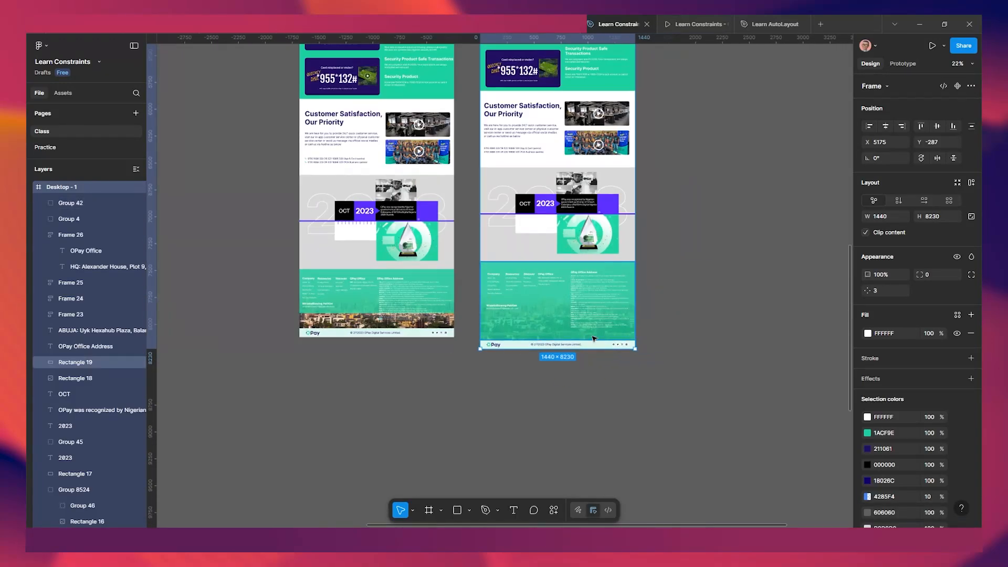
Check the copyright bar in the prototype preview and set its horizontal constraint to Left + Right.
{"action": "left_click", "coordinate": [698, 24]}
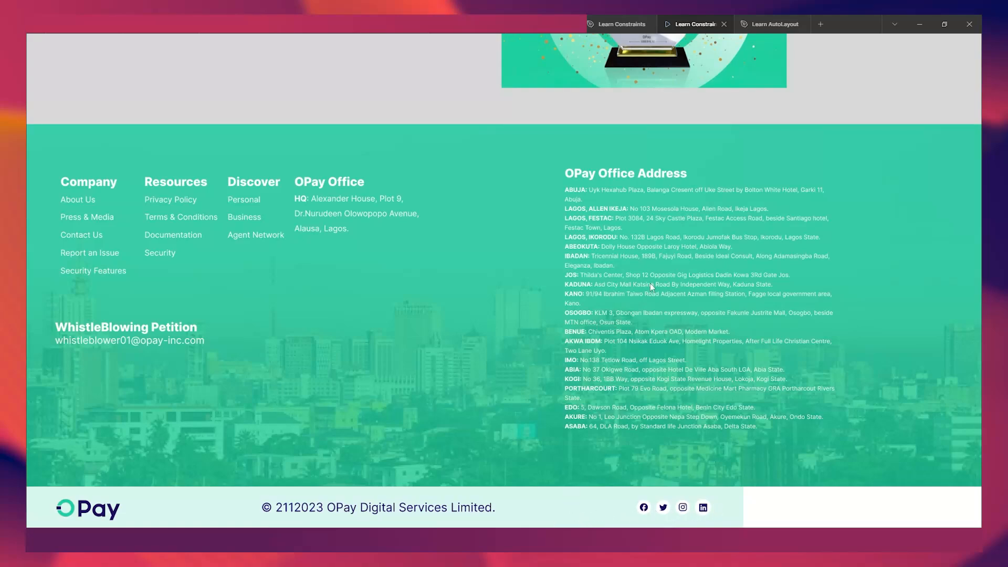
{"action": "left_click", "coordinate": [617, 24]}
{"action": "scroll", "coordinate": [577, 294], "scroll_direction": "down", "scroll_amount": 2}
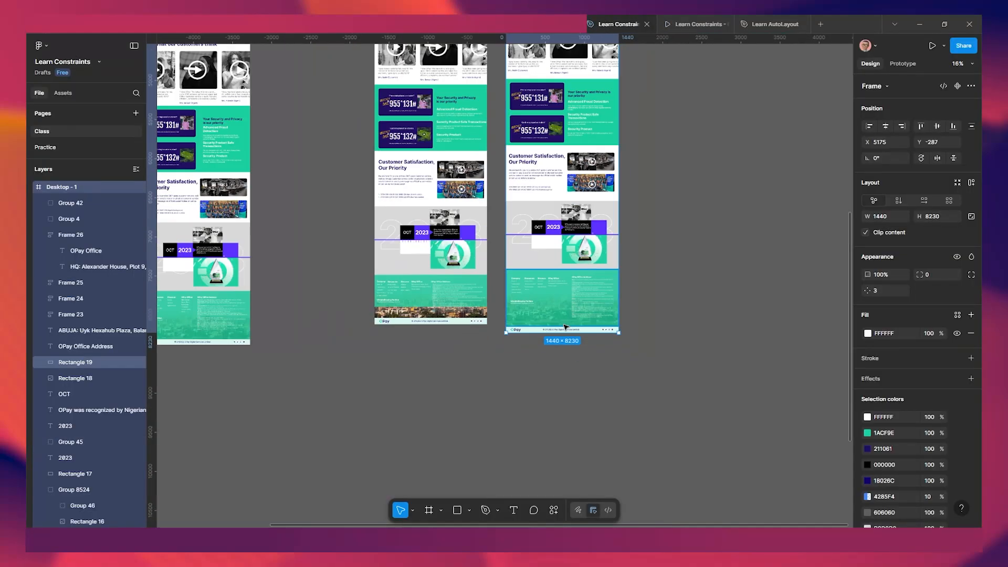
{"action": "scroll", "coordinate": [567, 344], "scroll_direction": "up", "scroll_amount": 7}
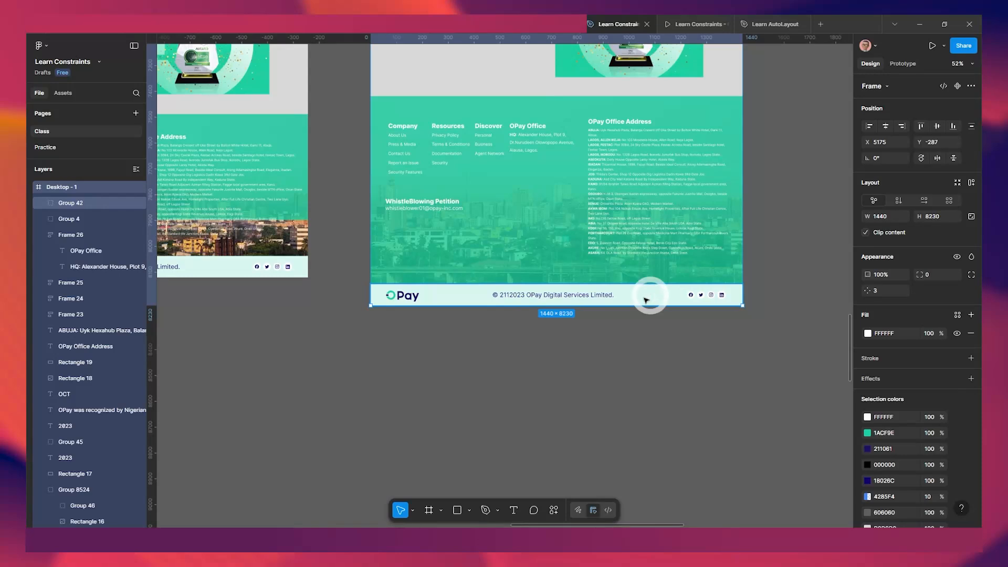
{"action": "left_click", "coordinate": [647, 300]}
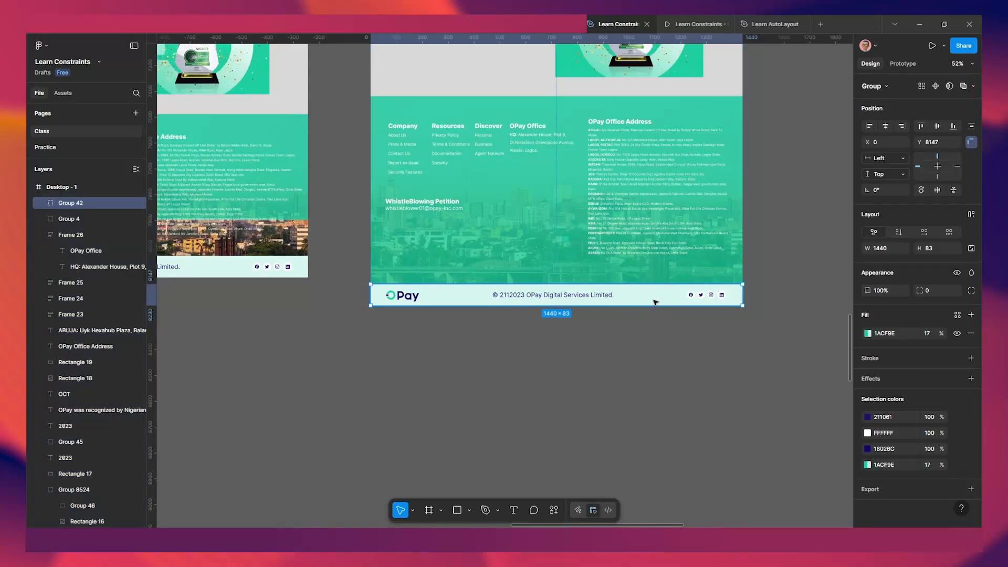
{"action": "left_click", "coordinate": [887, 158]}
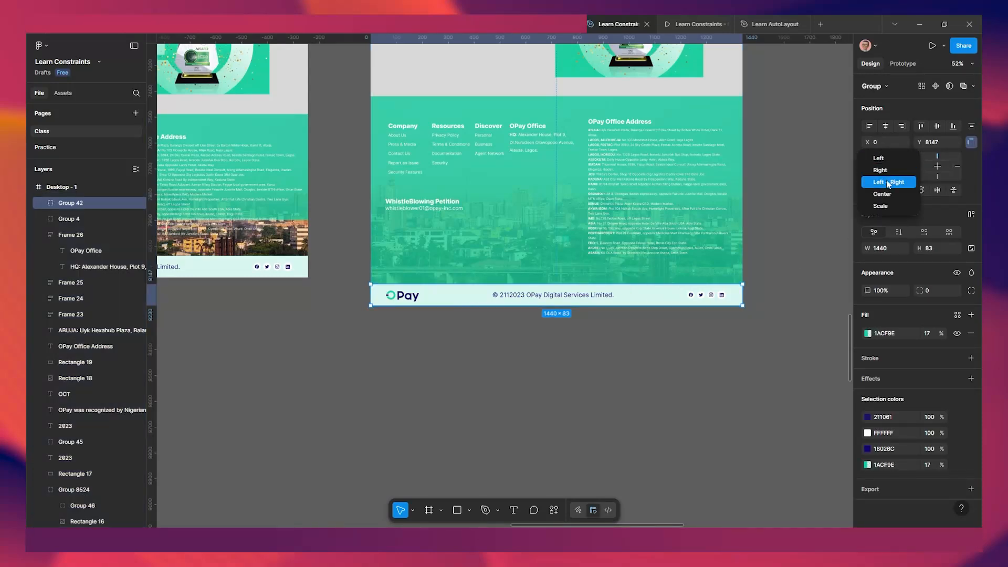
{"action": "left_click", "coordinate": [888, 182]}
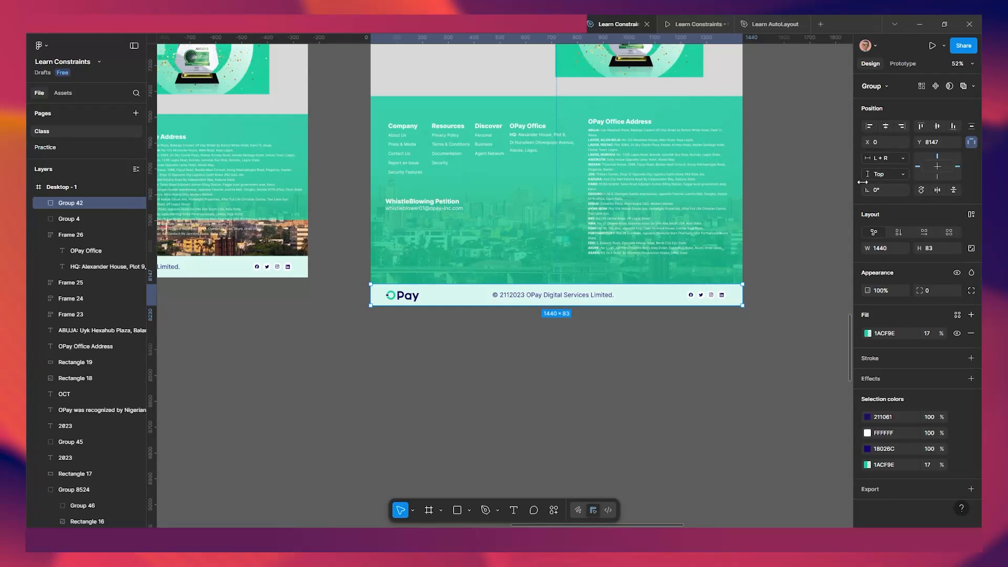
Examine how the copyright bar fits the footer width in the prototype preview.
{"action": "left_click", "coordinate": [694, 25]}
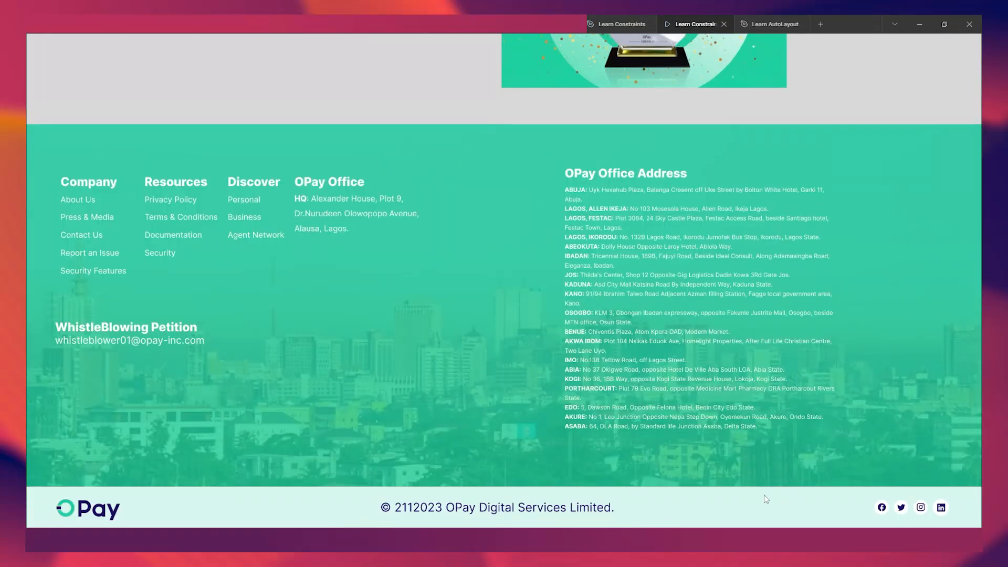
{"action": "left_click", "coordinate": [622, 24]}
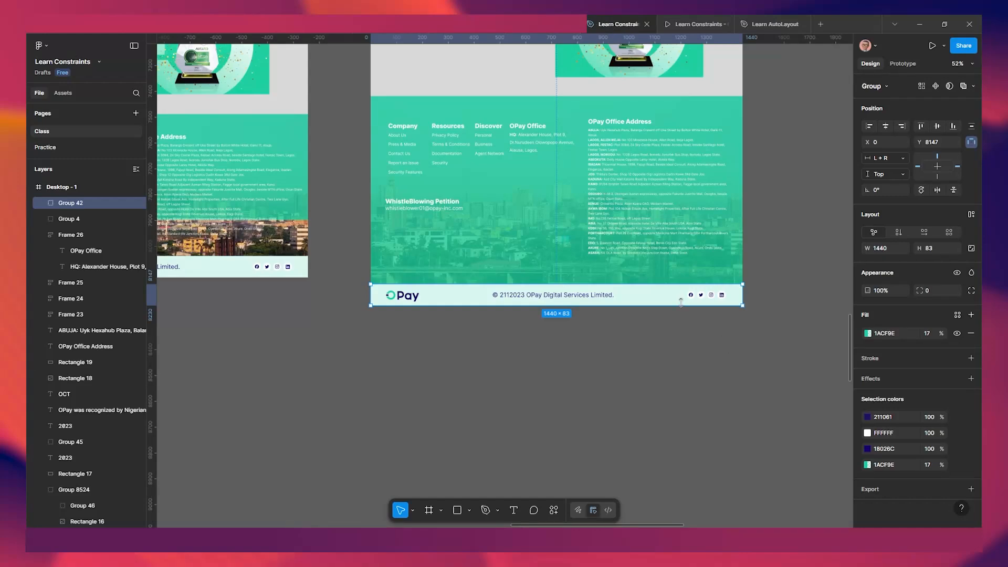
{"action": "scroll", "coordinate": [656, 299], "scroll_direction": "up", "scroll_amount": 5}
{"action": "left_click_drag", "start_coordinate": [690, 313], "coordinate": [639, 294]}
{"action": "scroll", "coordinate": [639, 295], "scroll_direction": "down", "scroll_amount": 4}
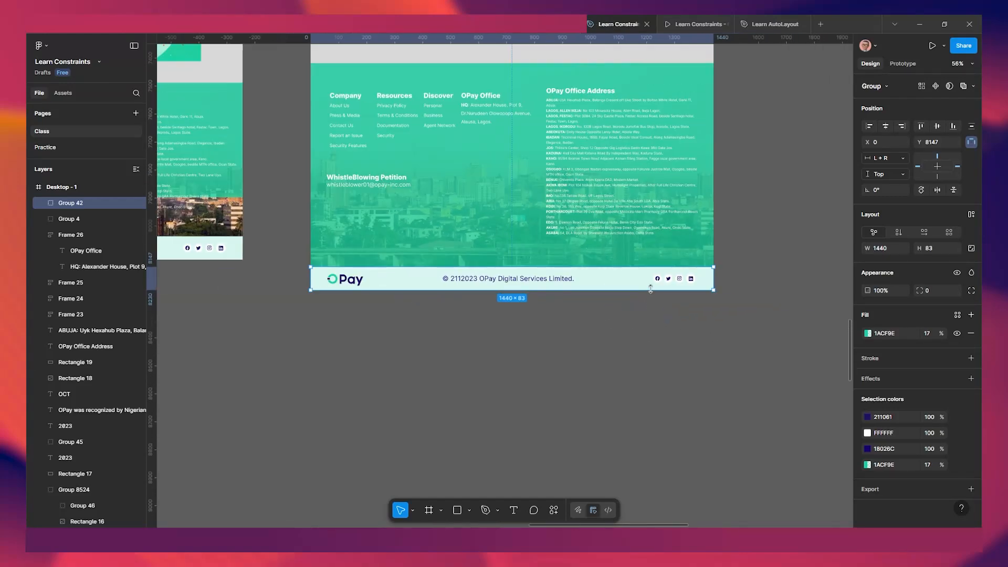
Change the fill of the header navigation frame in Desktop - 1 to white.
{"action": "scroll", "coordinate": [602, 362], "scroll_direction": "down", "scroll_amount": 6}
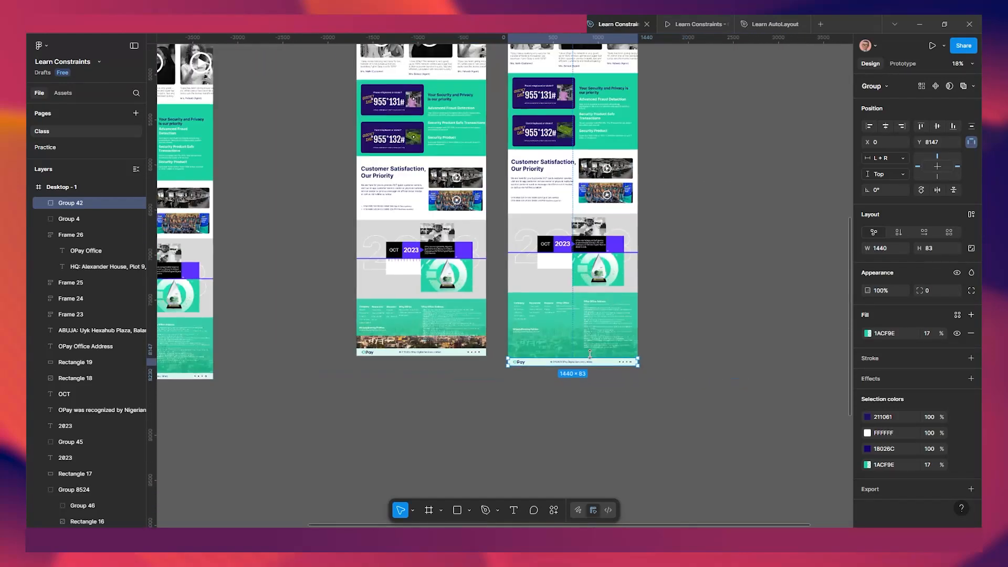
{"action": "scroll", "coordinate": [589, 355], "scroll_direction": "down", "scroll_amount": 5}
{"action": "scroll", "coordinate": [541, 138], "scroll_direction": "up", "scroll_amount": 2}
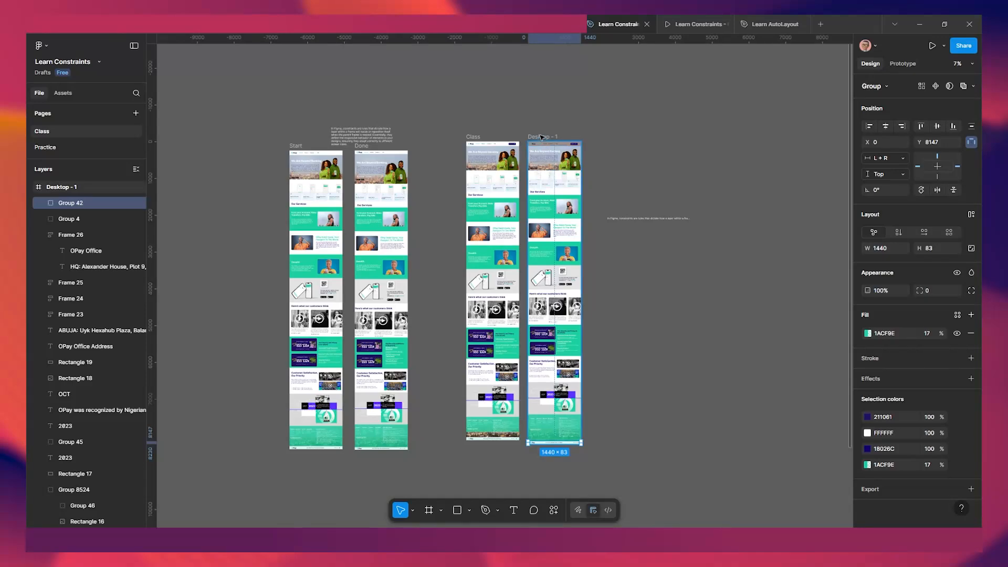
{"action": "scroll", "coordinate": [540, 137], "scroll_direction": "up", "scroll_amount": 6}
{"action": "left_click", "coordinate": [588, 196]}
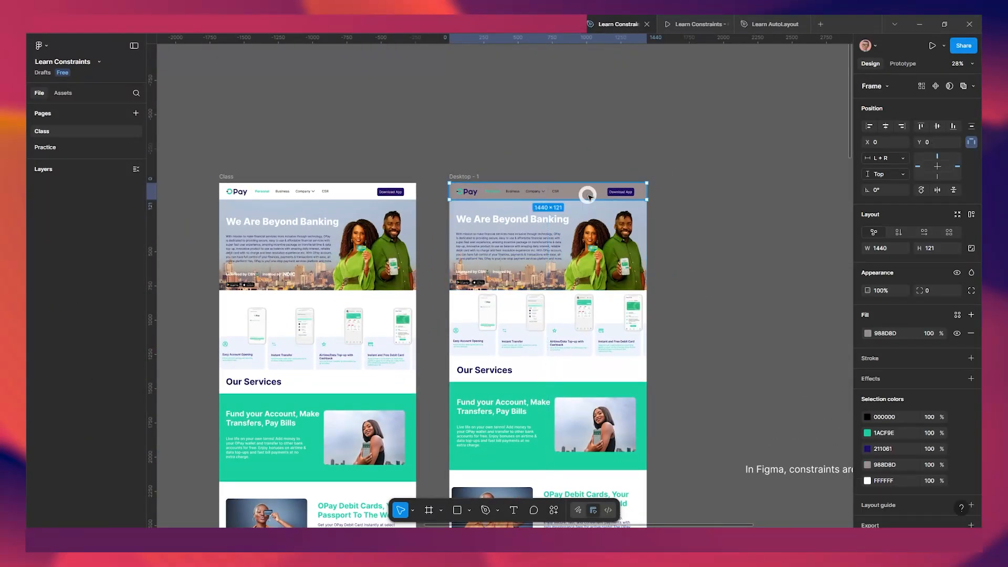
{"action": "scroll", "coordinate": [588, 196], "scroll_direction": "up", "scroll_amount": 2}
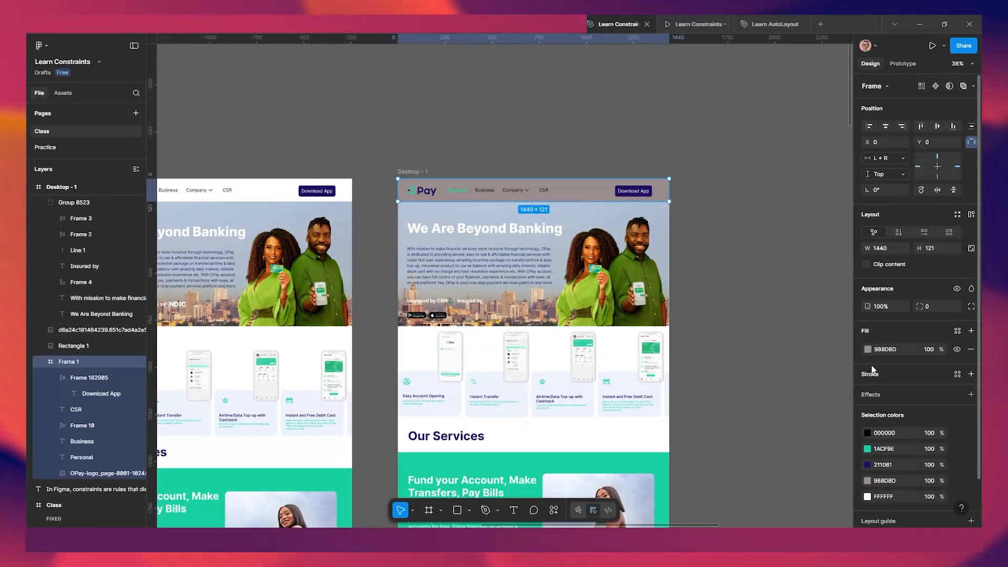
{"action": "left_click", "coordinate": [867, 355]}
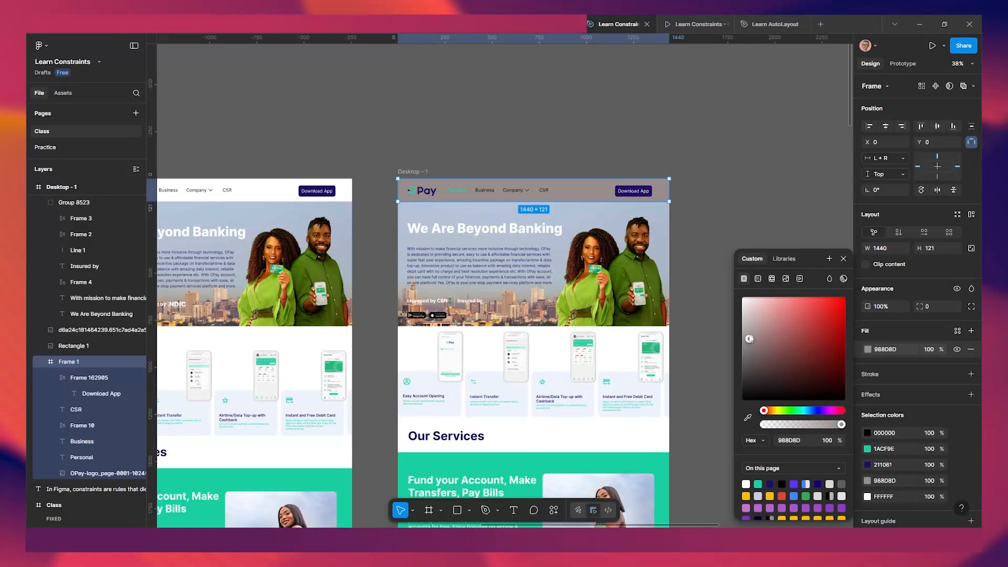
{"action": "left_click", "coordinate": [694, 184]}
Review the page in the prototype preview from the footer up to the header.
{"action": "left_click", "coordinate": [698, 24]}
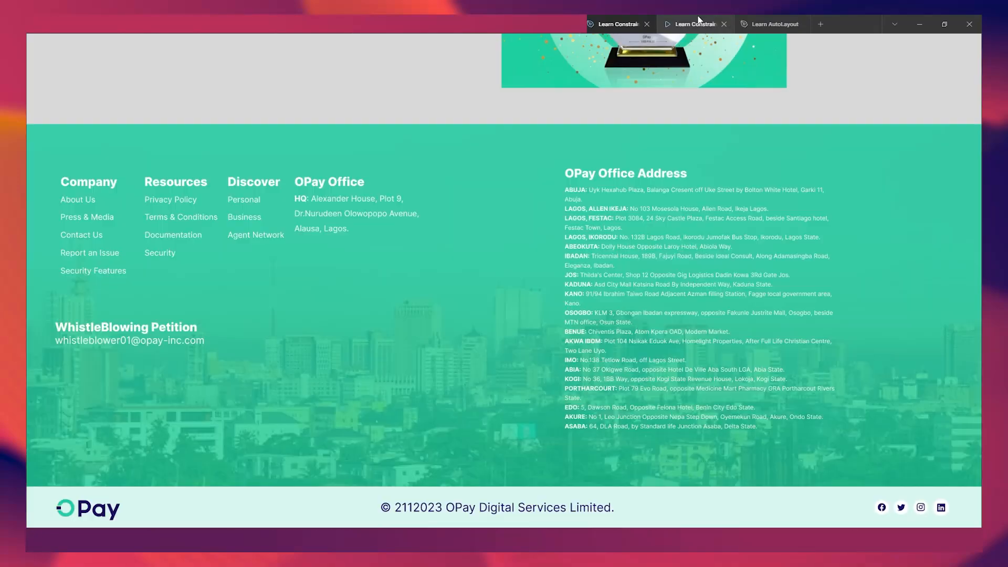
{"action": "scroll", "coordinate": [673, 304], "scroll_direction": "up", "scroll_amount": 15}
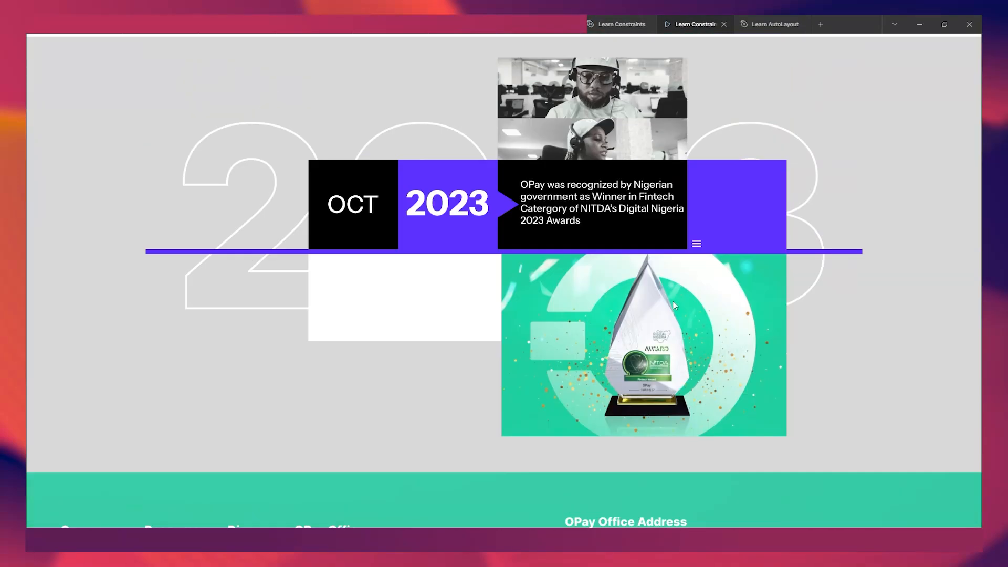
{"action": "scroll", "coordinate": [672, 300], "scroll_direction": "up", "scroll_amount": 15}
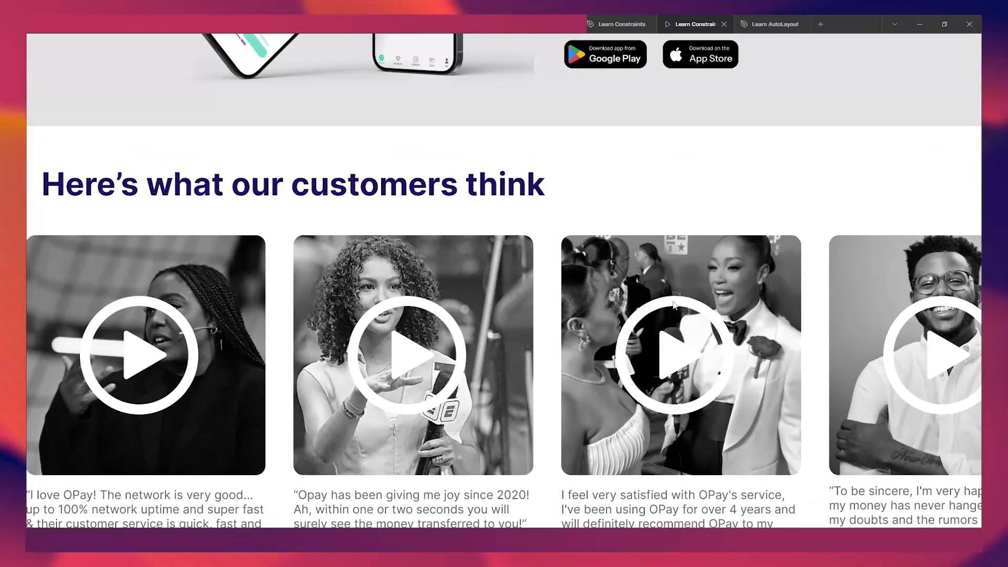
{"action": "scroll", "coordinate": [672, 300], "scroll_direction": "up", "scroll_amount": 15}
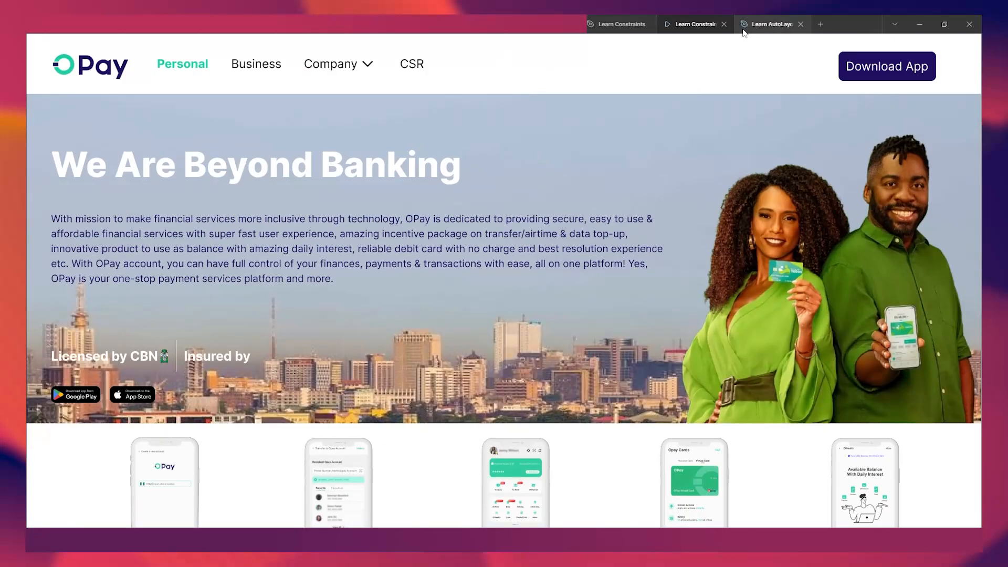
Set the header navigation frame's scroll position to Sticky (stop at top edge) in the prototype settings.
{"action": "left_click", "coordinate": [619, 24]}
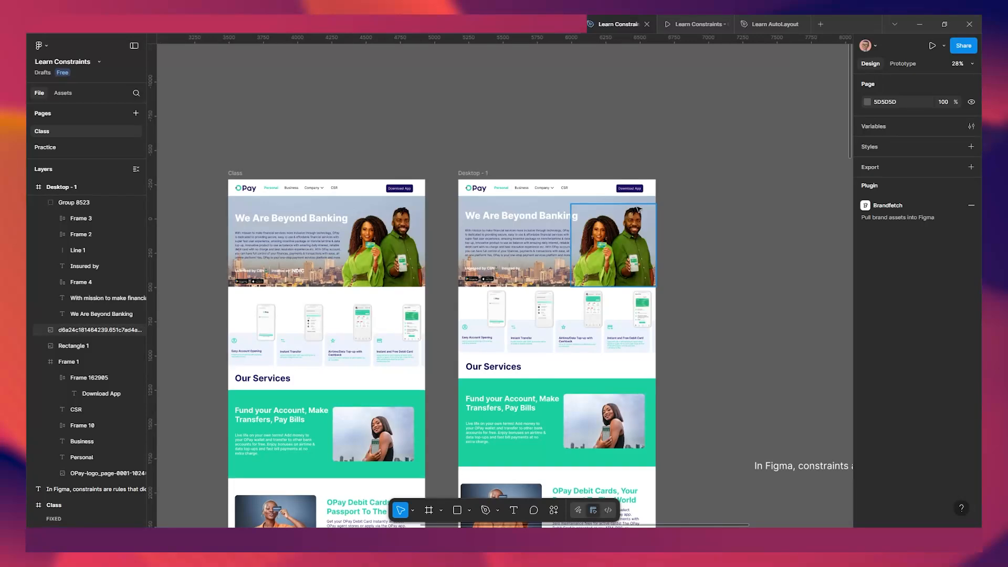
{"action": "scroll", "coordinate": [623, 193], "scroll_direction": "up", "scroll_amount": 5}
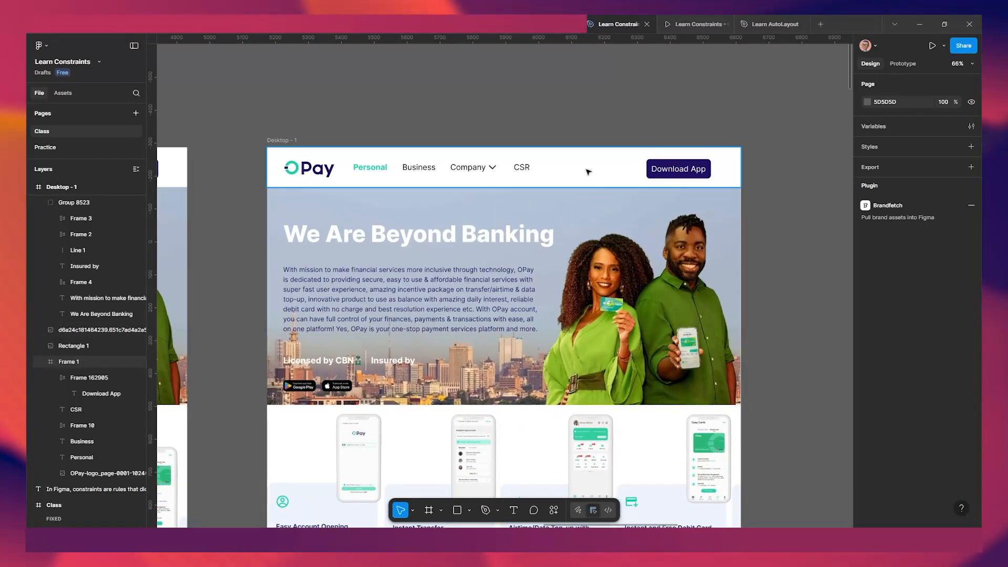
{"action": "left_click", "coordinate": [588, 171]}
{"action": "left_click", "coordinate": [899, 63]}
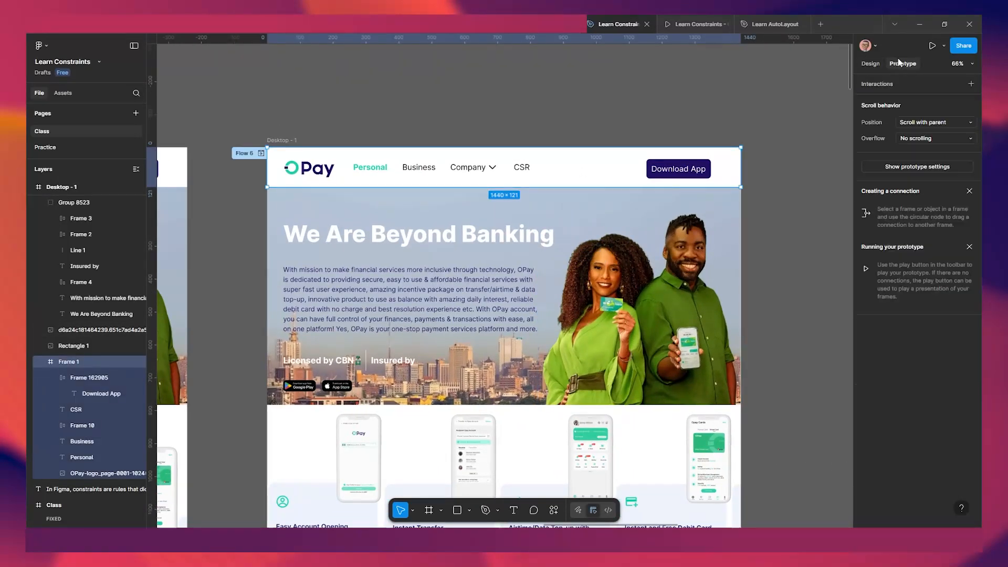
{"action": "left_click", "coordinate": [936, 124]}
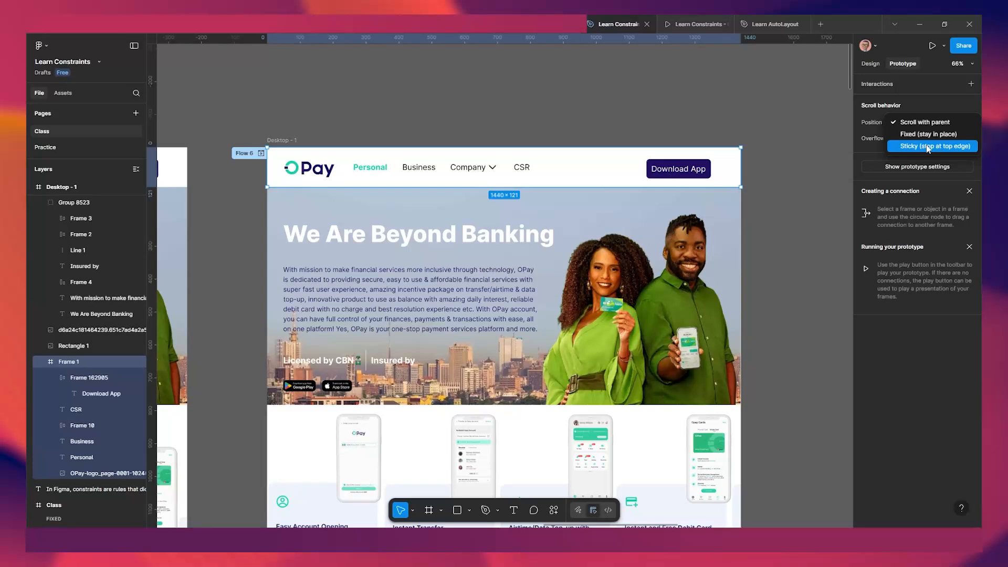
{"action": "left_click", "coordinate": [925, 151]}
Test the header's scroll behavior in the prototype preview and return to the design file.
{"action": "scroll", "coordinate": [692, 168], "scroll_direction": "down", "scroll_amount": 3}
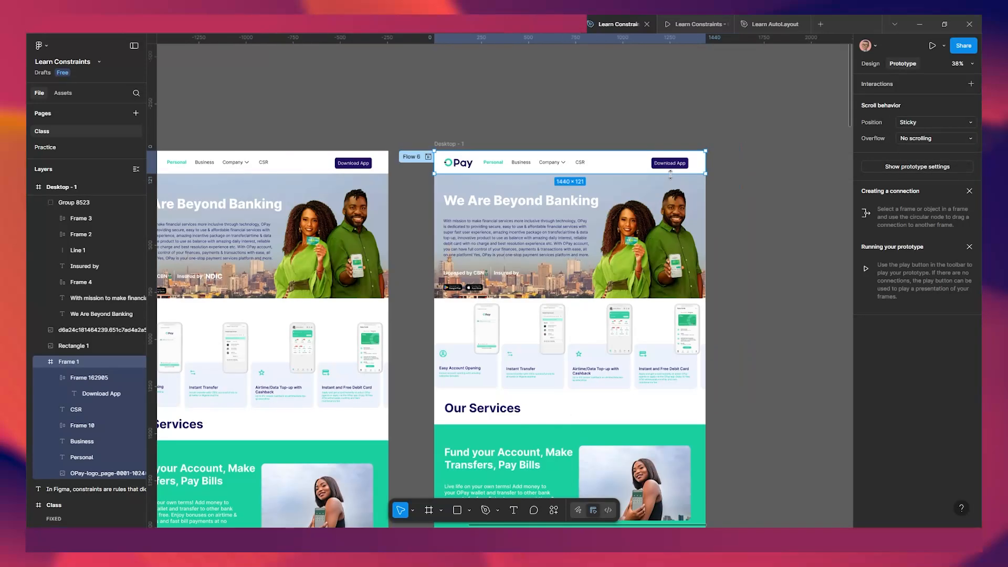
{"action": "scroll", "coordinate": [673, 126], "scroll_direction": "down", "scroll_amount": 1}
{"action": "key", "text": "ctrl+alt+Return"}
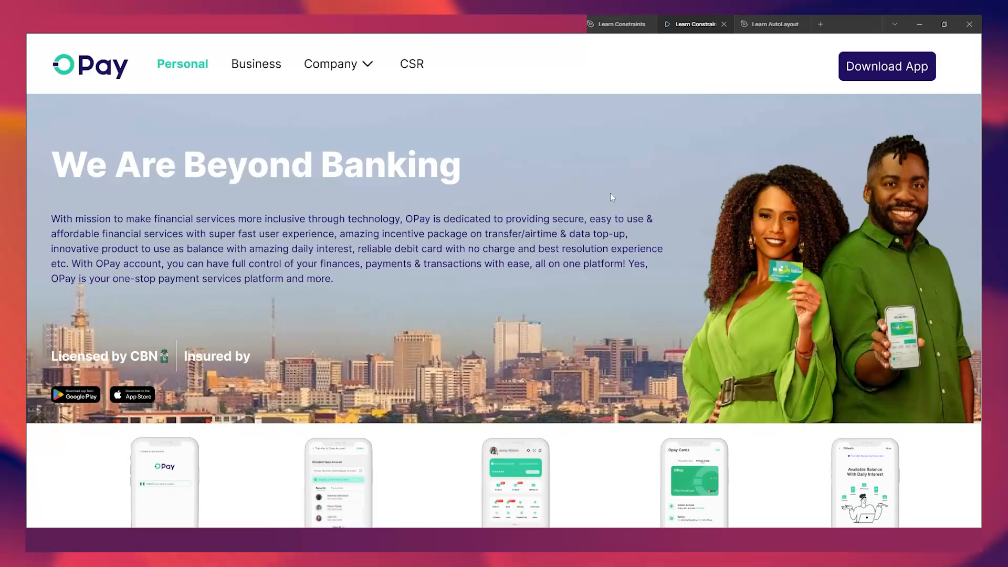
{"action": "scroll", "coordinate": [610, 196], "scroll_direction": "down", "scroll_amount": 2}
{"action": "scroll", "coordinate": [610, 193], "scroll_direction": "up", "scroll_amount": 2}
{"action": "scroll", "coordinate": [565, 142], "scroll_direction": "down", "scroll_amount": 2}
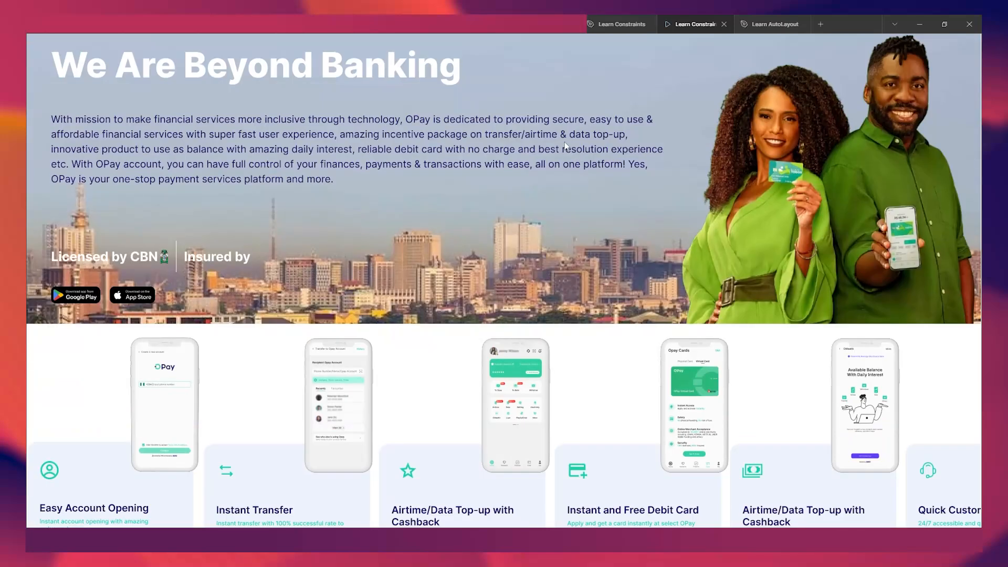
{"action": "scroll", "coordinate": [567, 108], "scroll_direction": "up", "scroll_amount": 2}
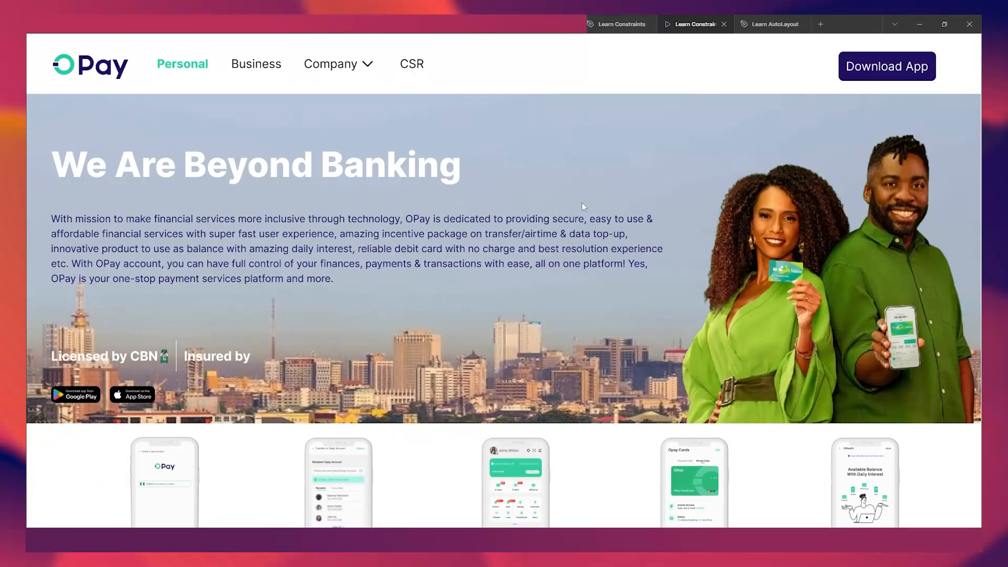
{"action": "left_click", "coordinate": [621, 24]}
{"action": "scroll", "coordinate": [672, 213], "scroll_direction": "up", "scroll_amount": 3}
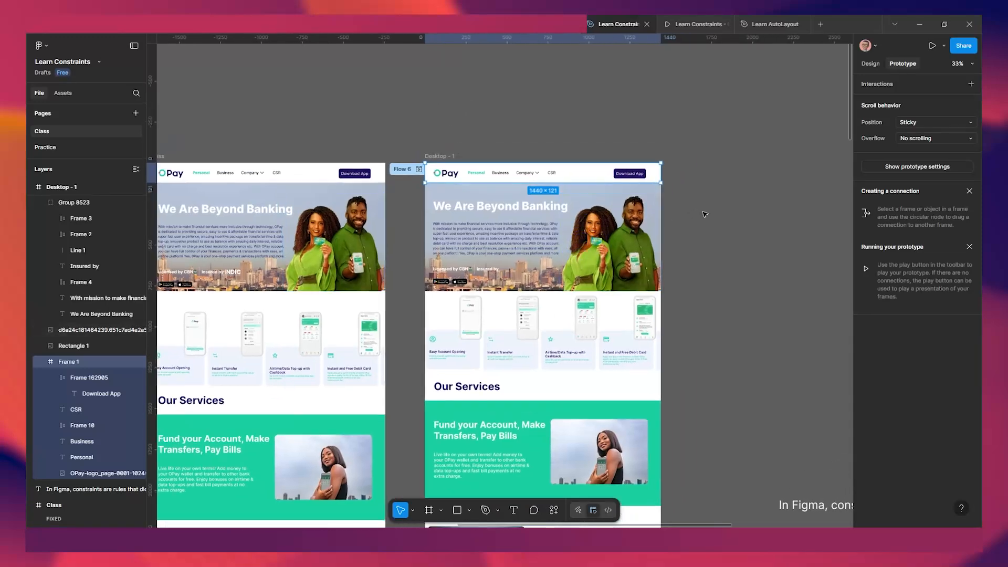
{"action": "scroll", "coordinate": [672, 212], "scroll_direction": "up", "scroll_amount": 5}
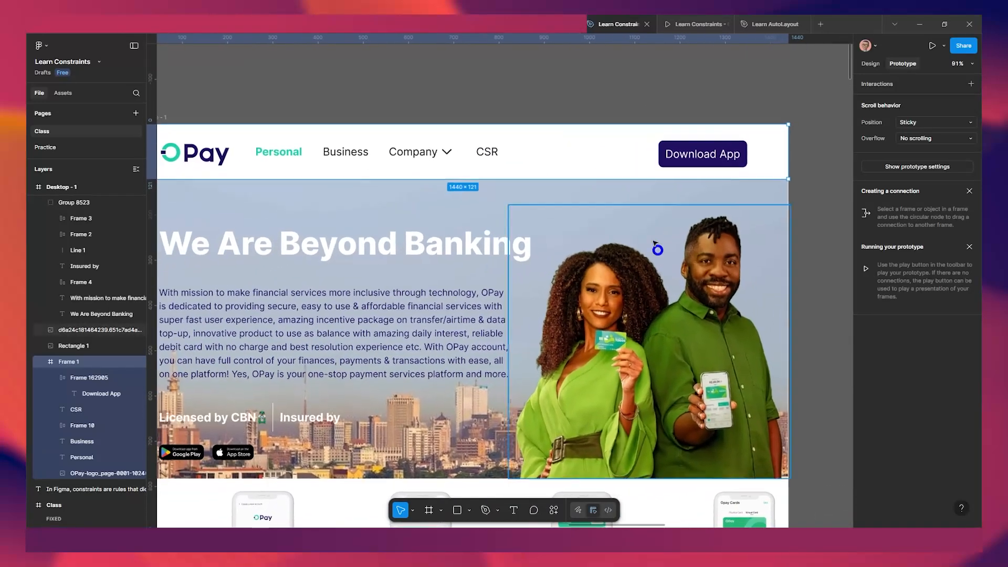
{"action": "scroll", "coordinate": [589, 163], "scroll_direction": "down", "scroll_amount": 2}
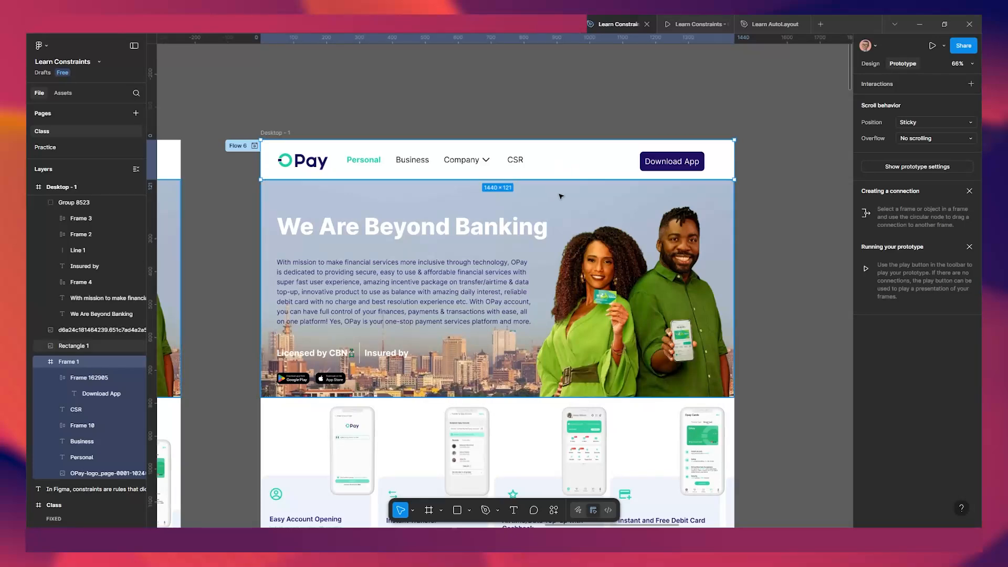
{"action": "scroll", "coordinate": [568, 169], "scroll_direction": "up", "scroll_amount": 2}
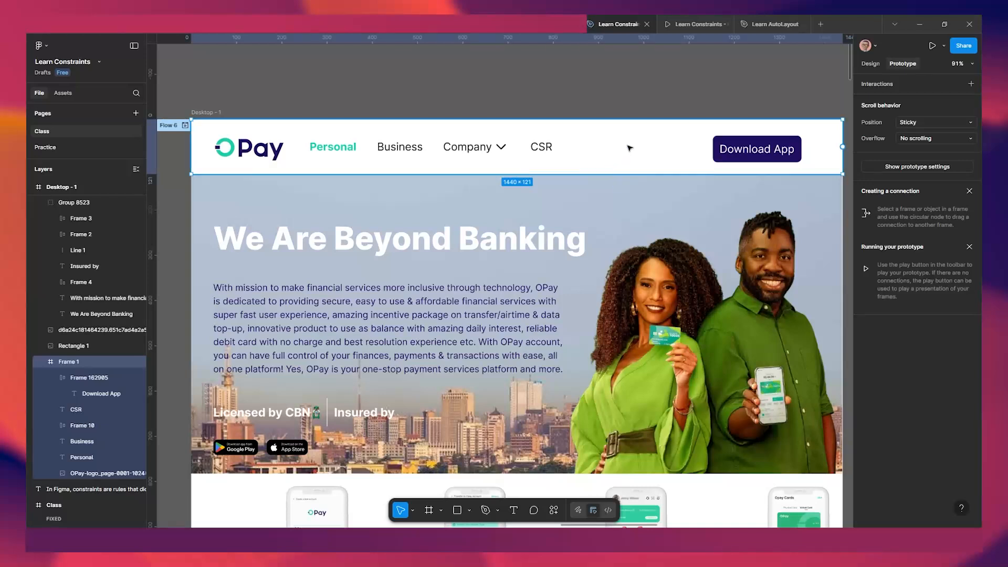
Bring the header navigation frame to the front of the layer order in Desktop - 1.
{"action": "right_click", "coordinate": [630, 148]}
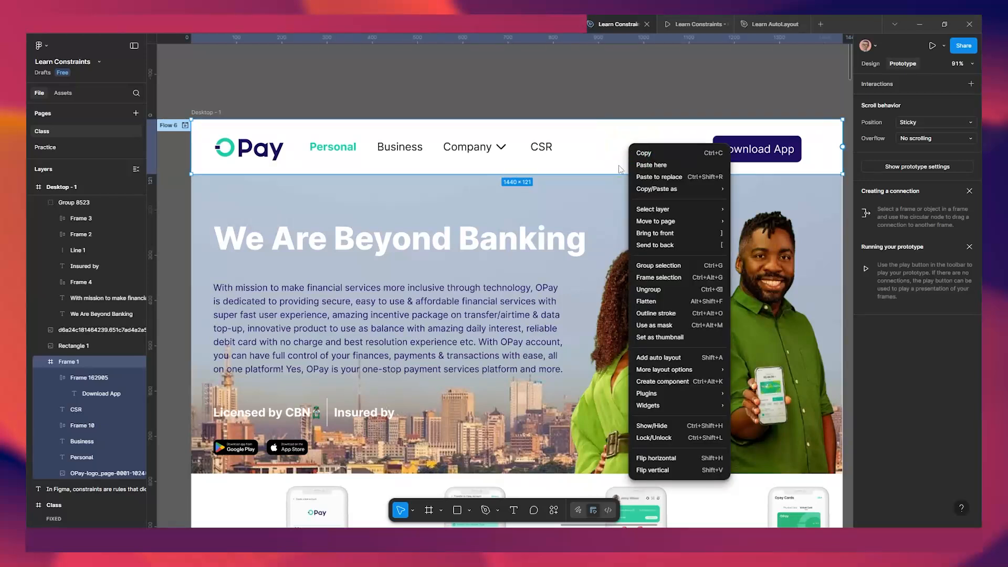
{"action": "left_click", "coordinate": [669, 236]}
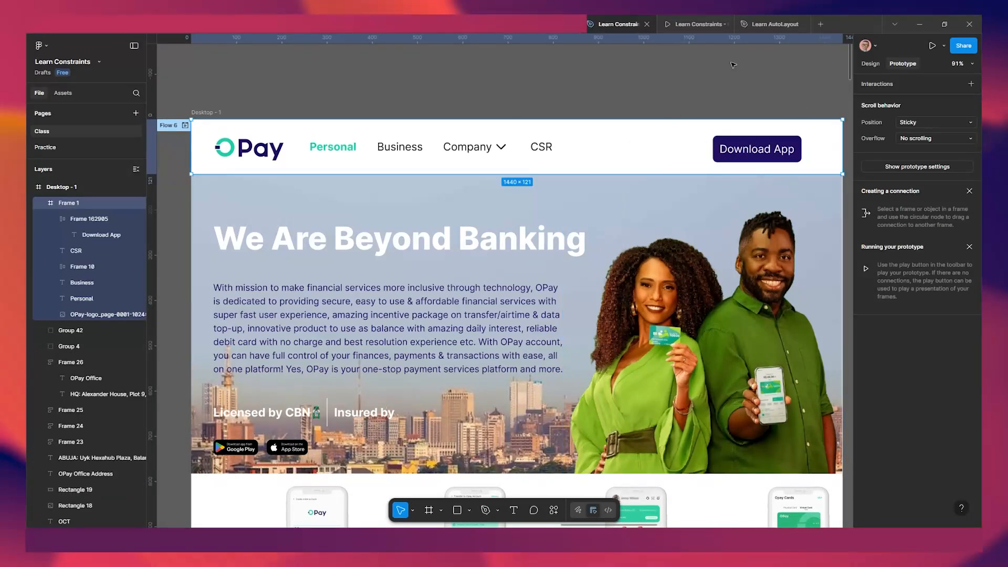
Test in the prototype preview whether the header stays above the page content while scrolling, and return to the design file.
{"action": "left_click", "coordinate": [704, 27]}
{"action": "scroll", "coordinate": [624, 168], "scroll_direction": "down", "scroll_amount": 3}
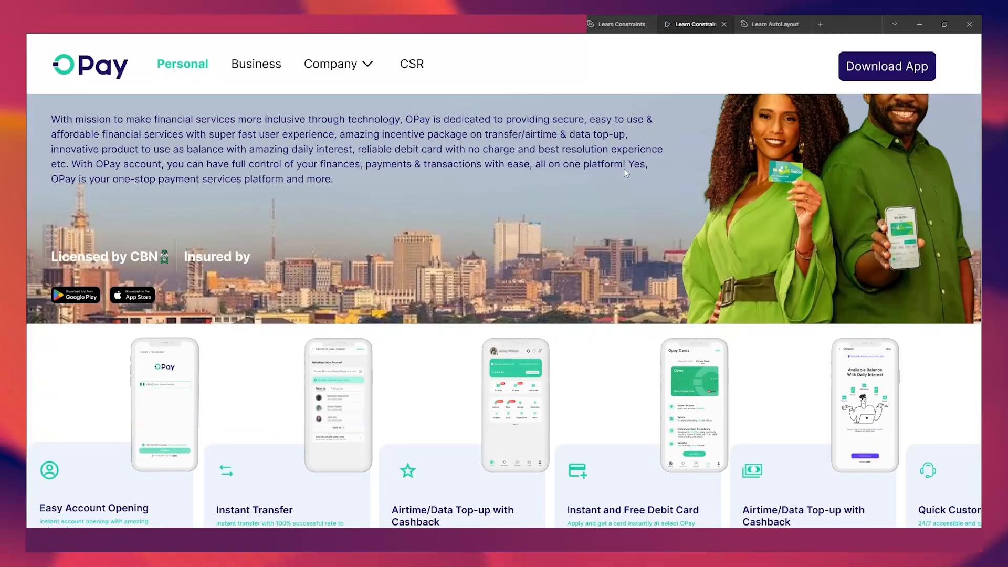
{"action": "scroll", "coordinate": [624, 168], "scroll_direction": "up", "scroll_amount": 1}
{"action": "scroll", "coordinate": [625, 170], "scroll_direction": "down", "scroll_amount": 1}
{"action": "scroll", "coordinate": [561, 198], "scroll_direction": "down", "scroll_amount": 1}
{"action": "scroll", "coordinate": [561, 201], "scroll_direction": "up", "scroll_amount": 3}
{"action": "scroll", "coordinate": [563, 199], "scroll_direction": "down", "scroll_amount": 5}
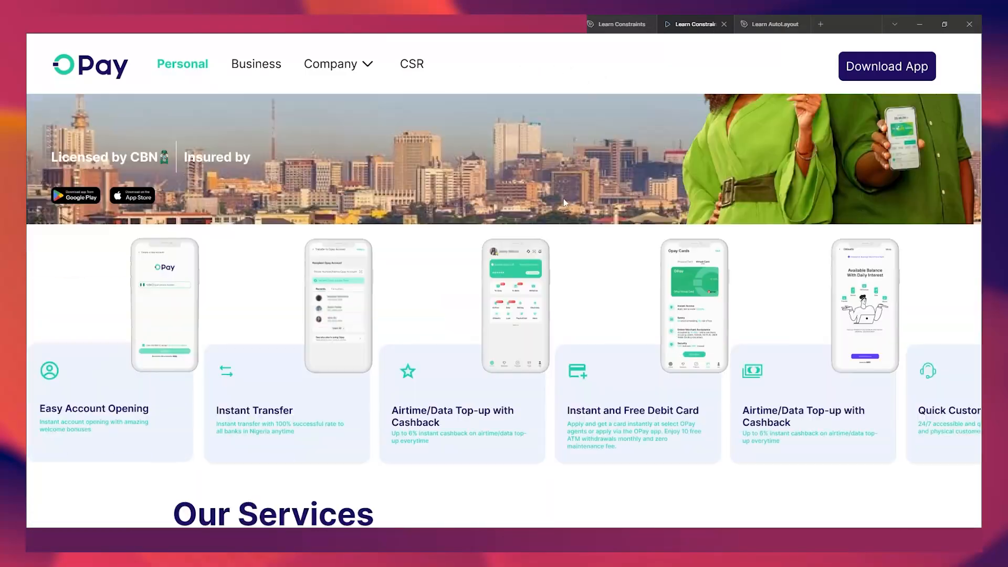
{"action": "scroll", "coordinate": [563, 199], "scroll_direction": "up", "scroll_amount": 1}
{"action": "scroll", "coordinate": [564, 200], "scroll_direction": "down", "scroll_amount": 1}
{"action": "scroll", "coordinate": [566, 201], "scroll_direction": "up", "scroll_amount": 4}
{"action": "scroll", "coordinate": [568, 200], "scroll_direction": "up", "scroll_amount": 1}
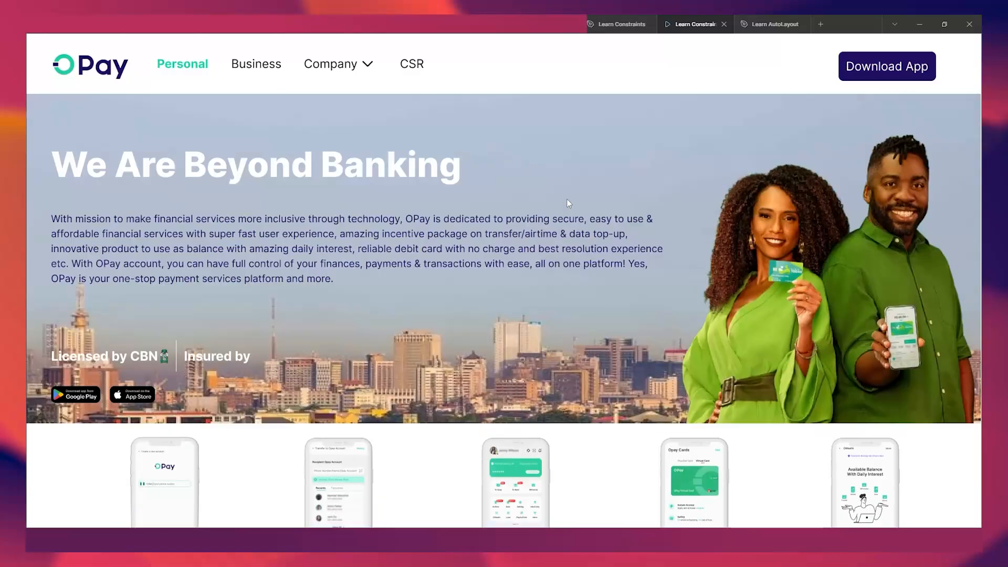
{"action": "scroll", "coordinate": [568, 194], "scroll_direction": "down", "scroll_amount": 1}
{"action": "scroll", "coordinate": [569, 195], "scroll_direction": "up", "scroll_amount": 1}
{"action": "scroll", "coordinate": [569, 196], "scroll_direction": "down", "scroll_amount": 18}
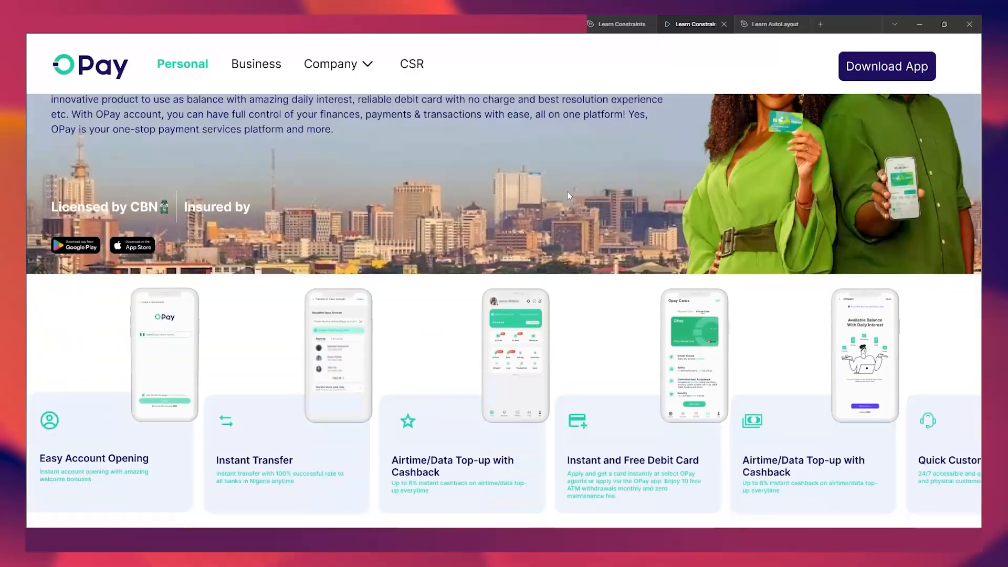
{"action": "scroll", "coordinate": [569, 189], "scroll_direction": "up", "scroll_amount": 1}
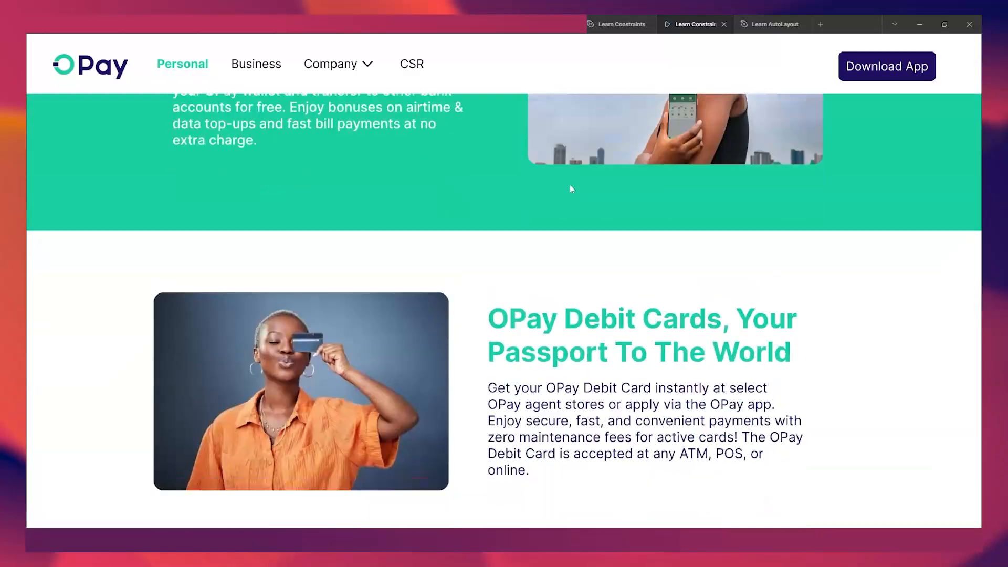
{"action": "left_click", "coordinate": [620, 24]}
Select the copyright bar at the foot of Desktop - 1, undo its accidental shift, and set its scroll position to Fixed (stay in place).
{"action": "scroll", "coordinate": [570, 303], "scroll_direction": "down", "scroll_amount": 8}
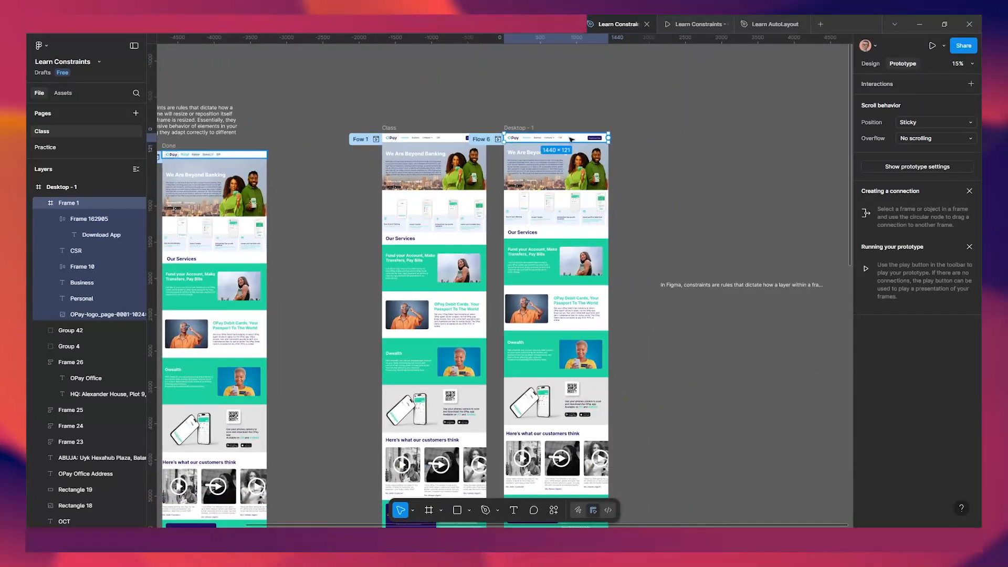
{"action": "scroll", "coordinate": [566, 131], "scroll_direction": "down", "scroll_amount": 3}
{"action": "scroll", "coordinate": [583, 142], "scroll_direction": "down", "scroll_amount": 6}
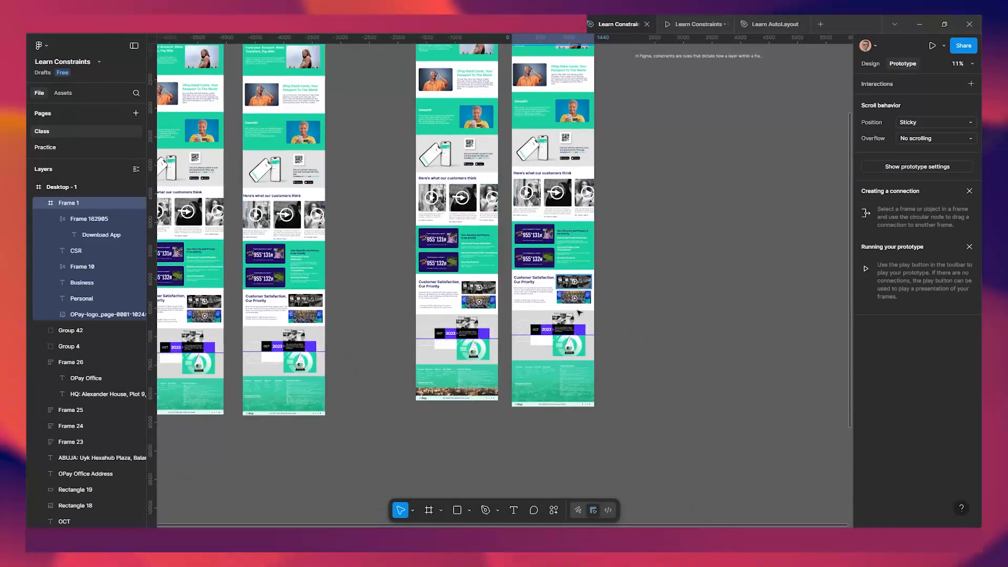
{"action": "scroll", "coordinate": [530, 415], "scroll_direction": "up", "scroll_amount": 10}
{"action": "scroll", "coordinate": [548, 345], "scroll_direction": "up", "scroll_amount": 4}
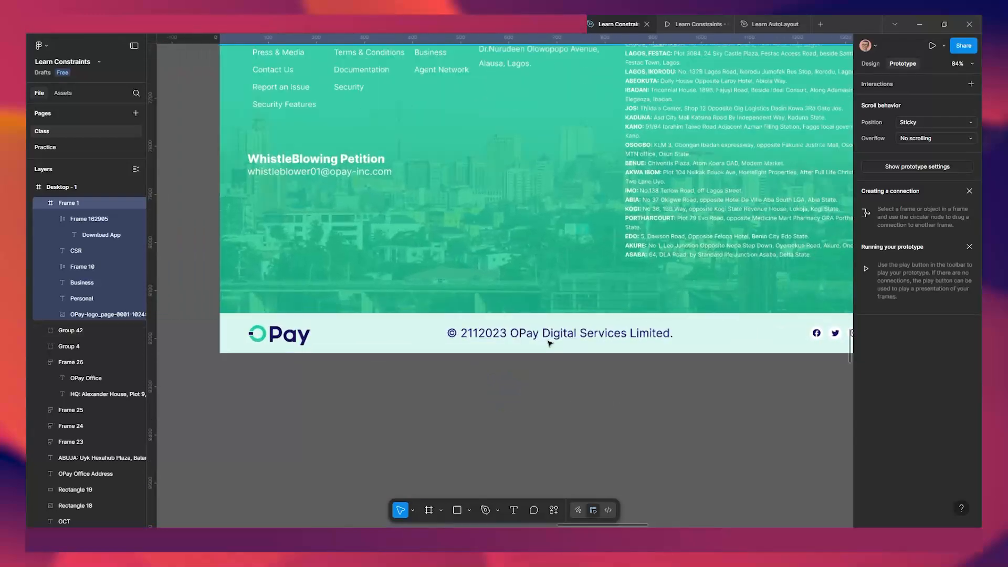
{"action": "scroll", "coordinate": [574, 346], "scroll_direction": "down", "scroll_amount": 5}
{"action": "scroll", "coordinate": [504, 338], "scroll_direction": "up", "scroll_amount": 3}
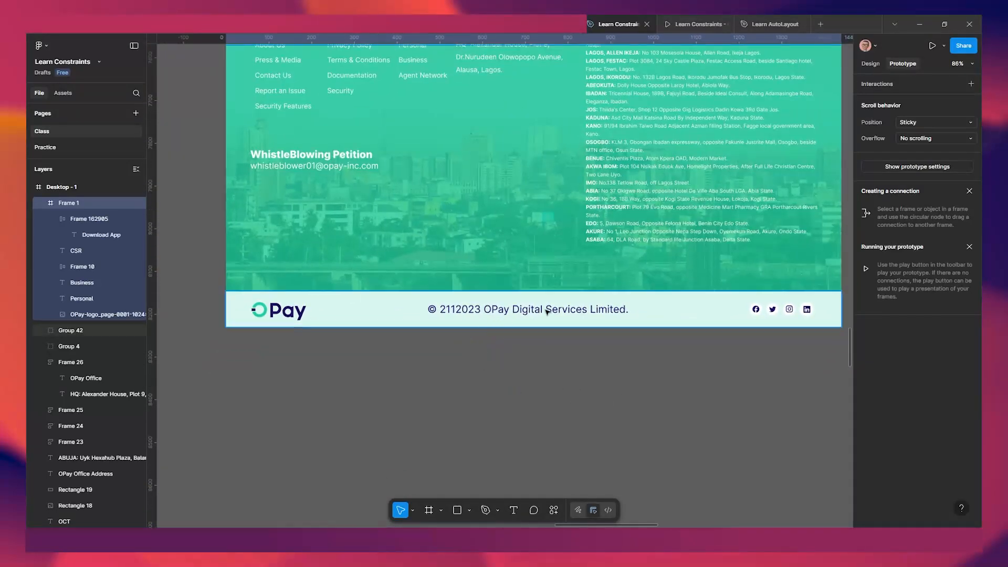
{"action": "left_click", "coordinate": [445, 316]}
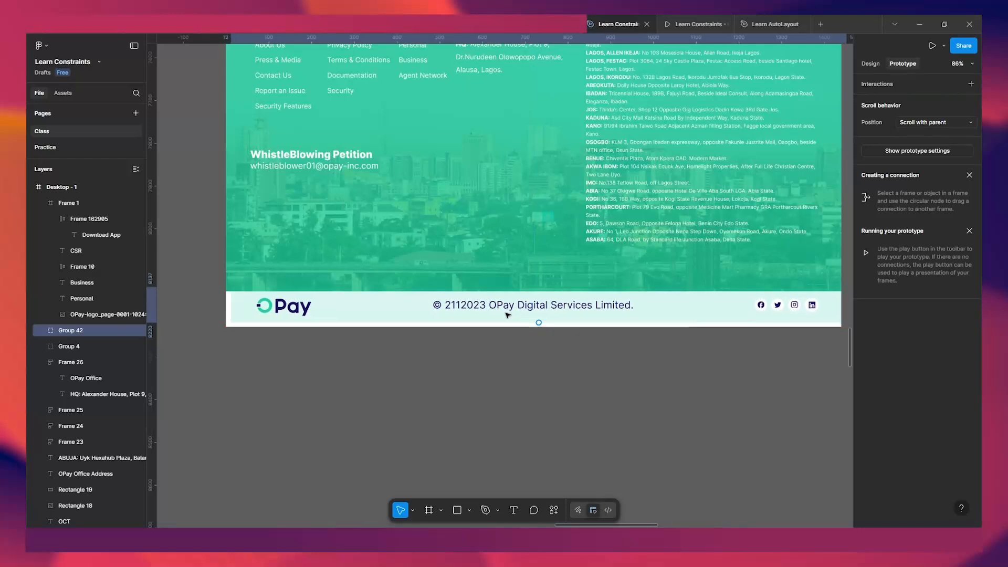
{"action": "key", "text": "ctrl+z"}
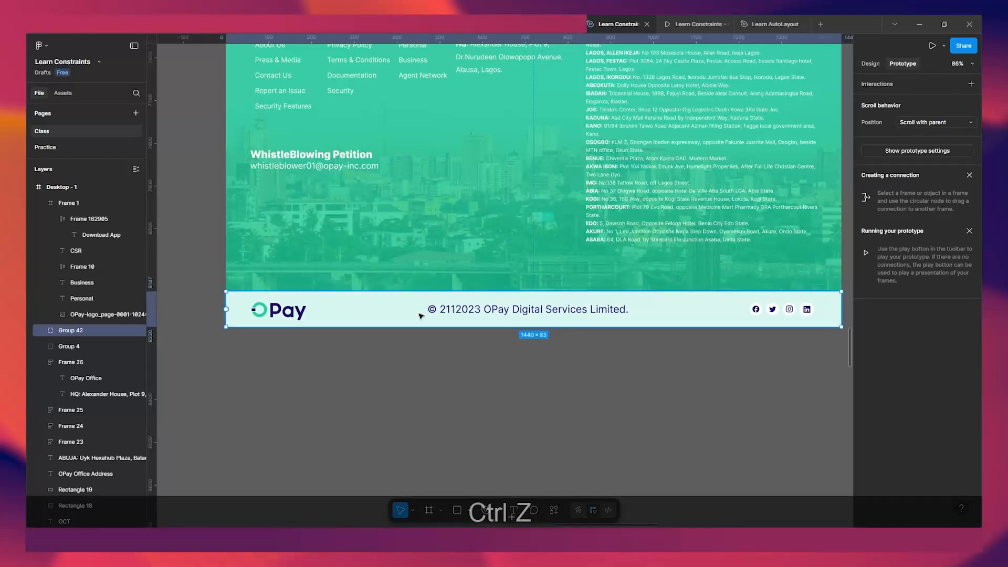
{"action": "scroll", "coordinate": [533, 269], "scroll_direction": "down", "scroll_amount": 5}
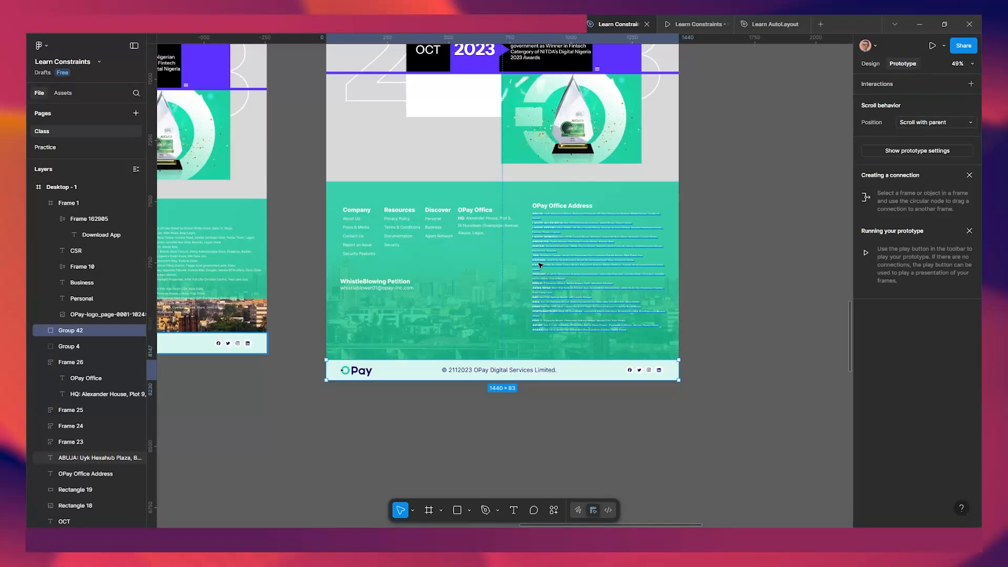
{"action": "scroll", "coordinate": [593, 336], "scroll_direction": "up", "scroll_amount": 2}
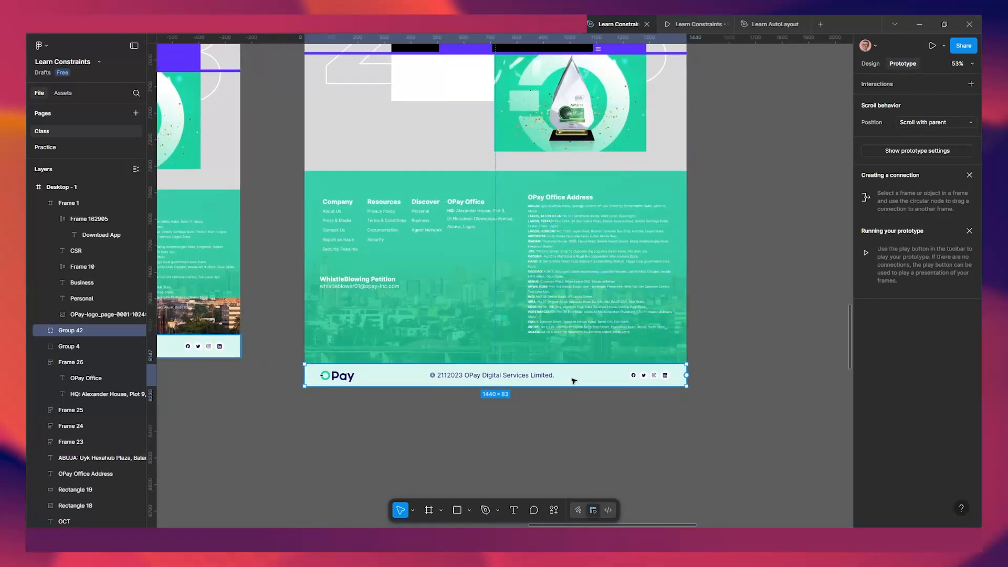
{"action": "left_click", "coordinate": [919, 124]}
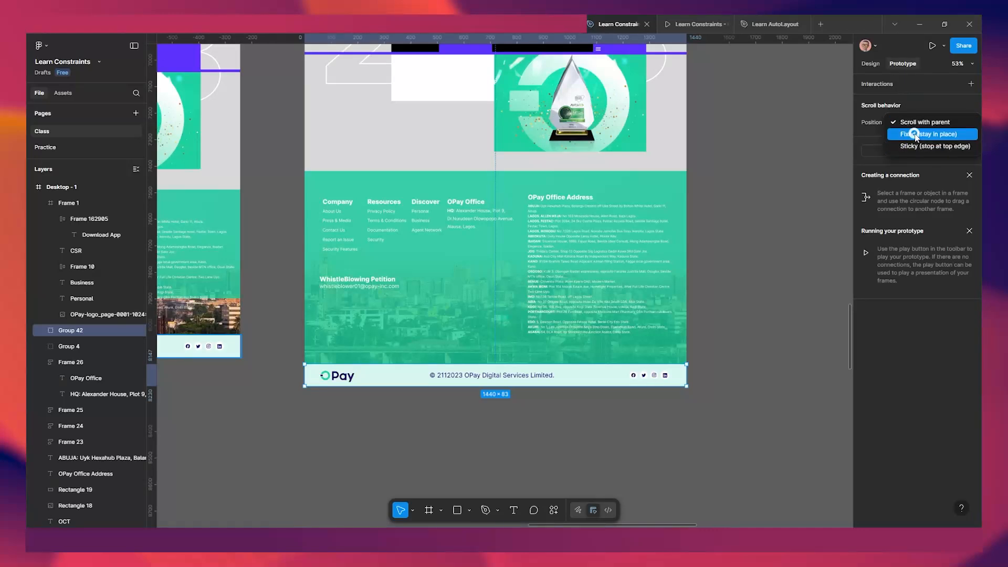
{"action": "left_click", "coordinate": [916, 135]}
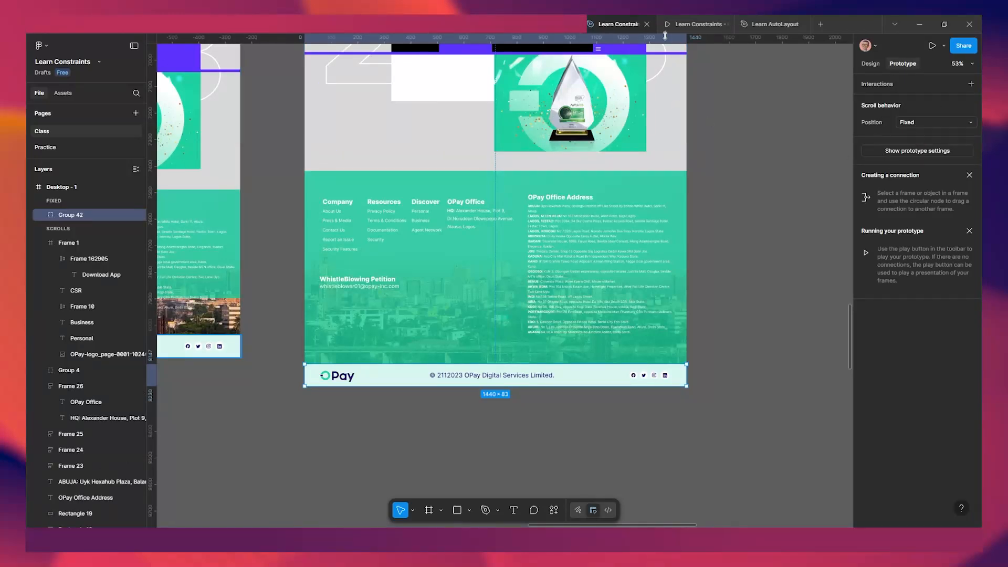
Check the copyright bar's scroll behavior at the page end in the prototype preview and return to the design file.
{"action": "left_click", "coordinate": [691, 23]}
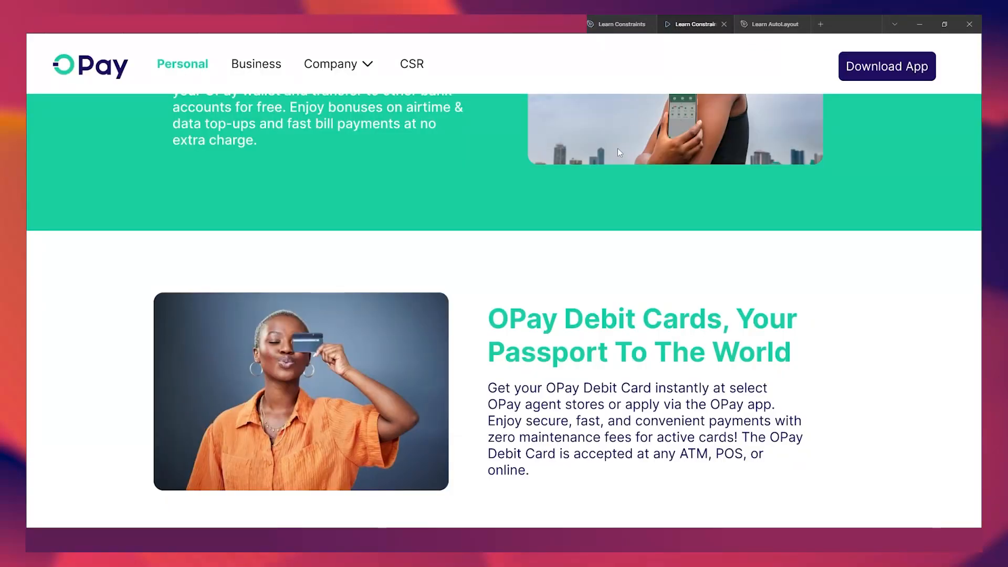
{"action": "scroll", "coordinate": [617, 148], "scroll_direction": "down", "scroll_amount": 15}
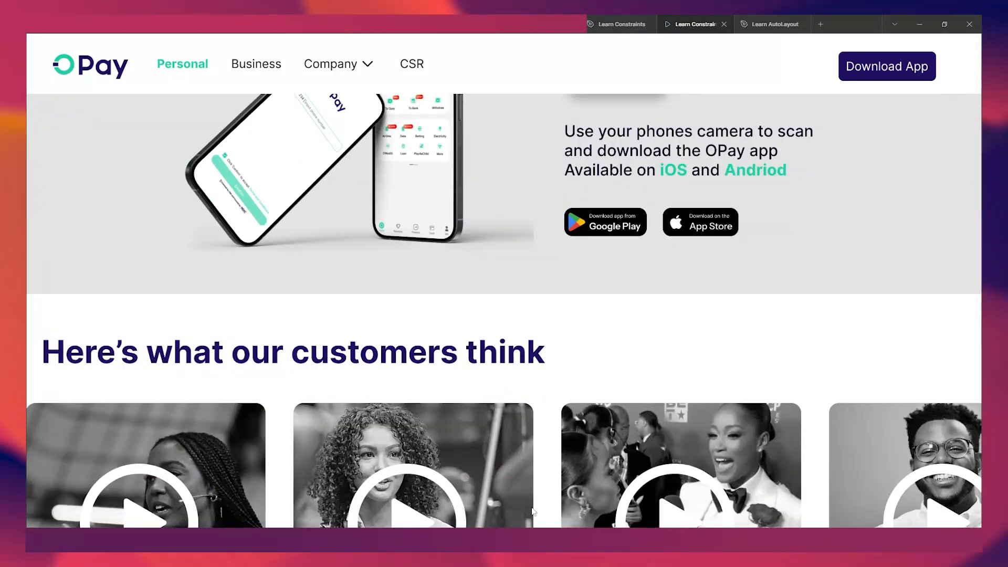
{"action": "scroll", "coordinate": [468, 483], "scroll_direction": "down", "scroll_amount": 10}
{"action": "scroll", "coordinate": [468, 483], "scroll_direction": "down", "scroll_amount": 15}
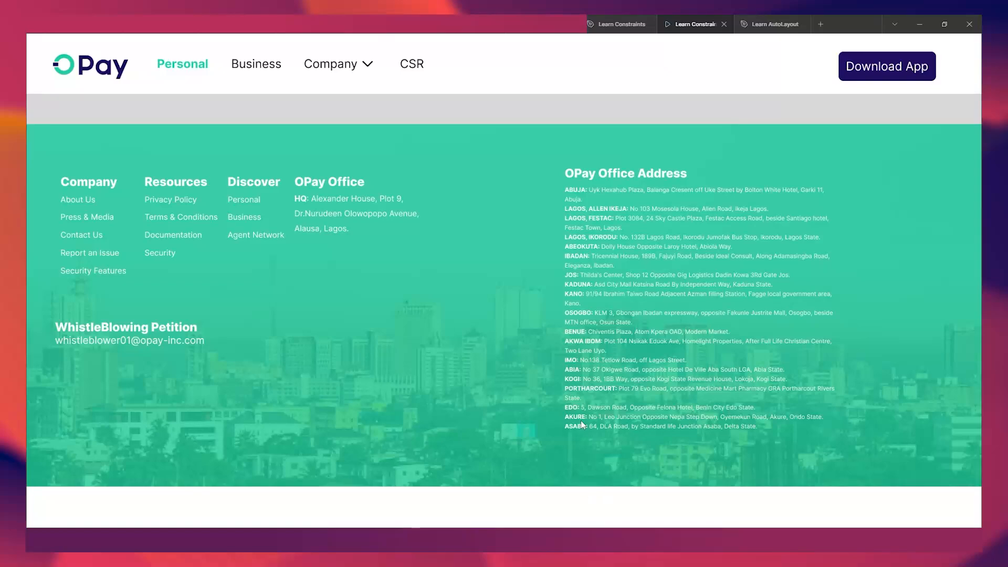
{"action": "scroll", "coordinate": [581, 423], "scroll_direction": "up", "scroll_amount": 3}
{"action": "scroll", "coordinate": [581, 430], "scroll_direction": "down", "scroll_amount": 3}
{"action": "left_click", "coordinate": [627, 26]}
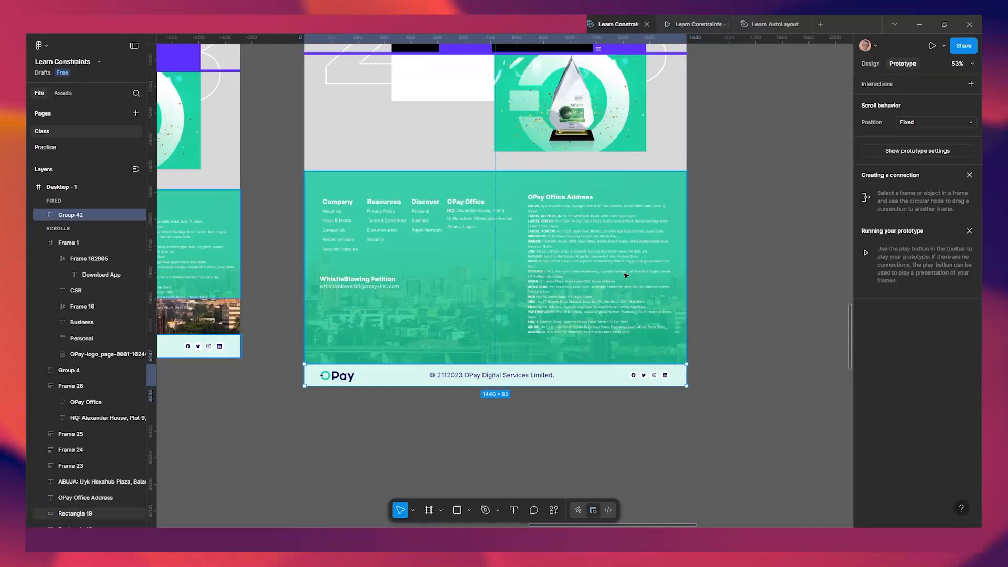
Set the copyright bar's scroll position to Scroll with parent.
{"action": "scroll", "coordinate": [596, 411], "scroll_direction": "down", "scroll_amount": 1}
{"action": "scroll", "coordinate": [597, 401], "scroll_direction": "up", "scroll_amount": 2}
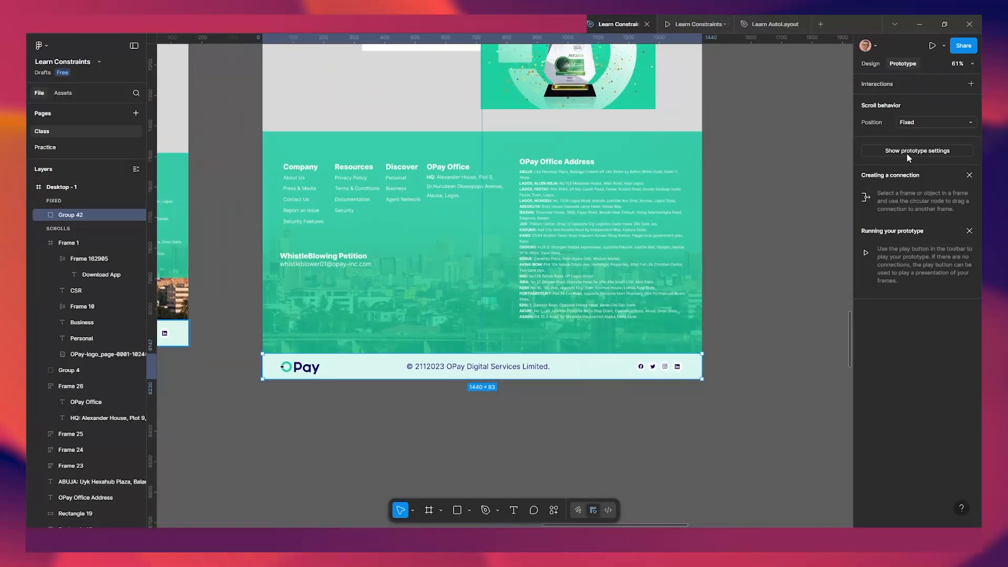
{"action": "left_click", "coordinate": [914, 125]}
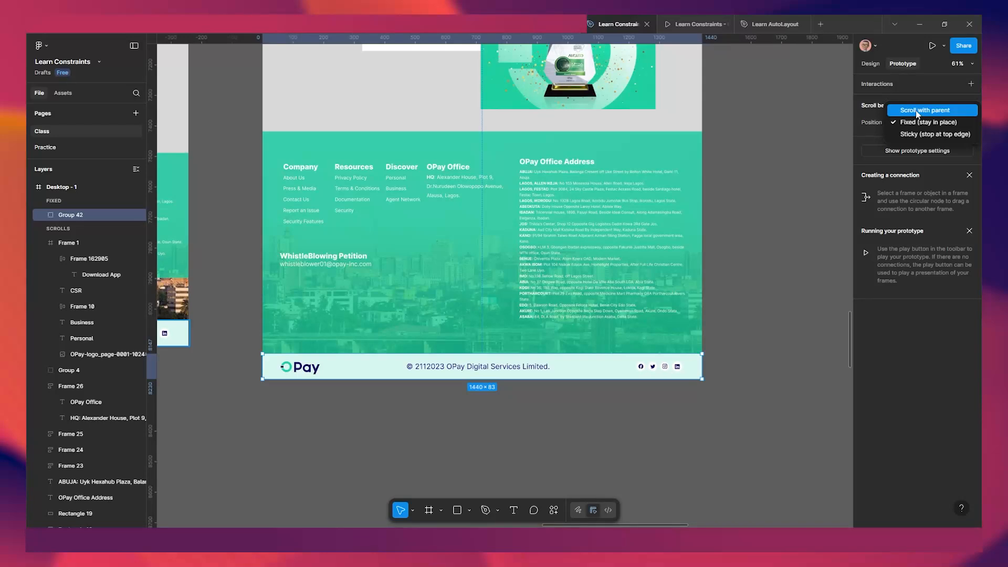
{"action": "left_click", "coordinate": [917, 111]}
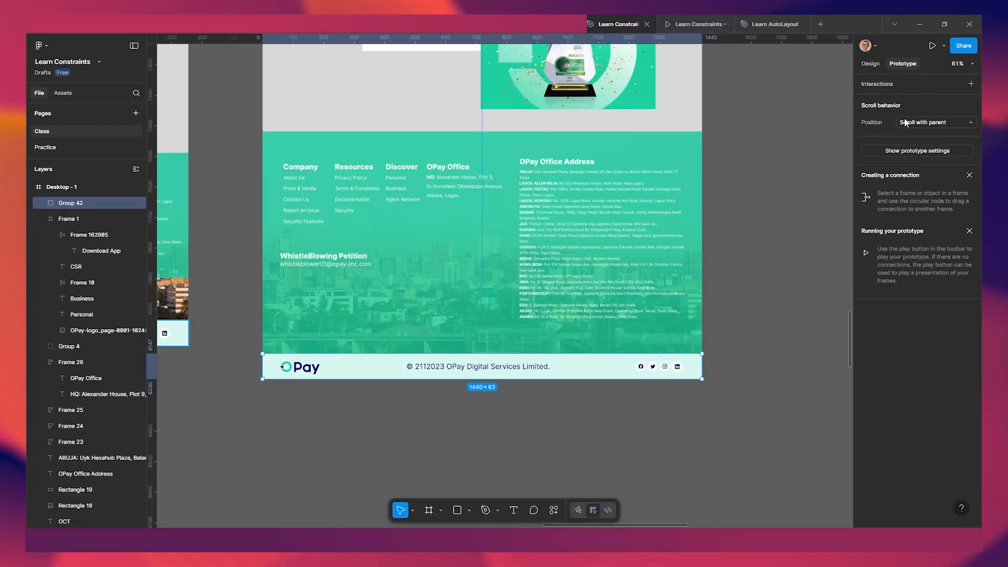
Compare how the copyright bar scrolls with its parent in the prototype preview and return to the design file.
{"action": "left_click", "coordinate": [690, 23]}
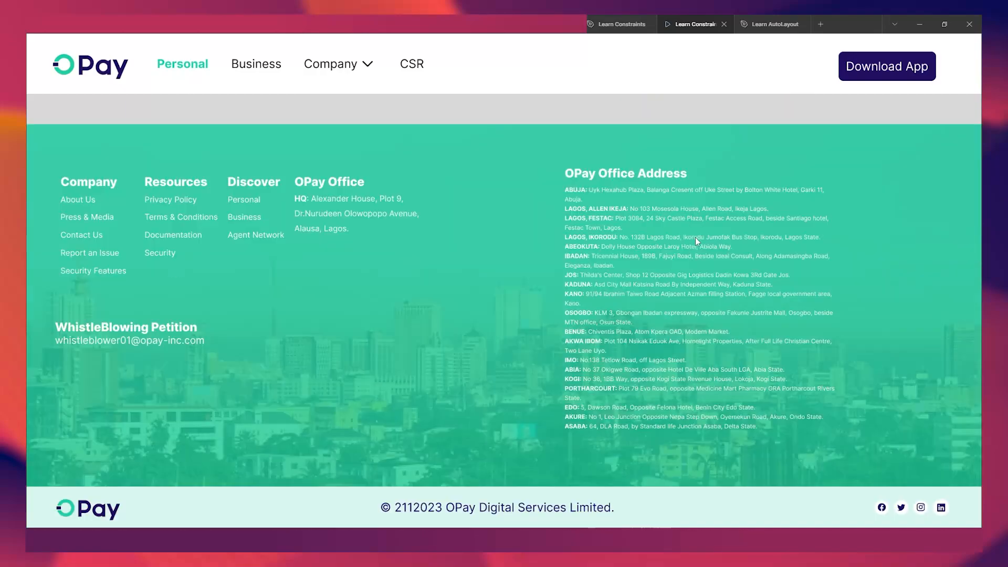
{"action": "scroll", "coordinate": [695, 237], "scroll_direction": "up", "scroll_amount": 4}
{"action": "scroll", "coordinate": [694, 236], "scroll_direction": "up", "scroll_amount": 5}
{"action": "scroll", "coordinate": [695, 235], "scroll_direction": "down", "scroll_amount": 6}
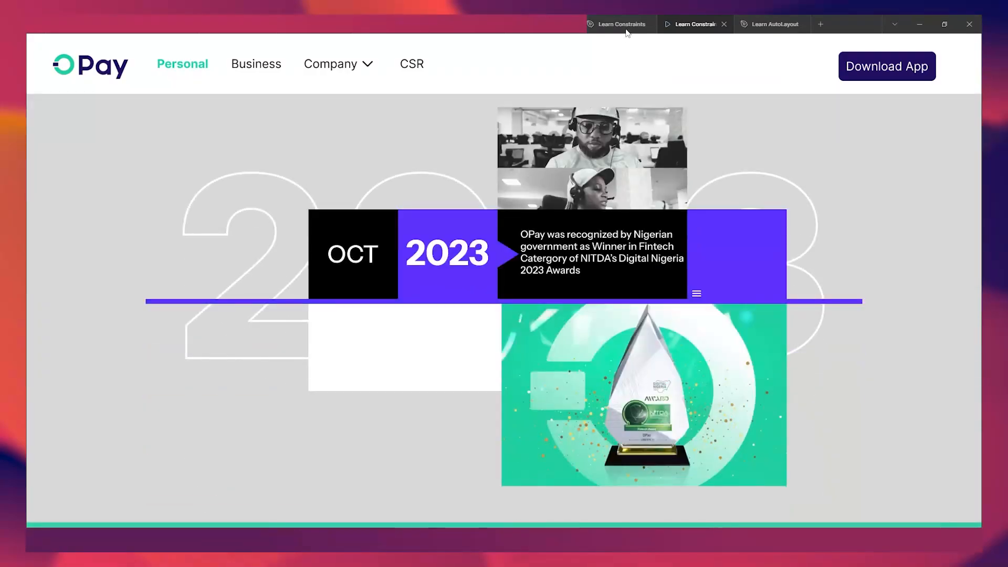
{"action": "scroll", "coordinate": [674, 217], "scroll_direction": "down", "scroll_amount": 3}
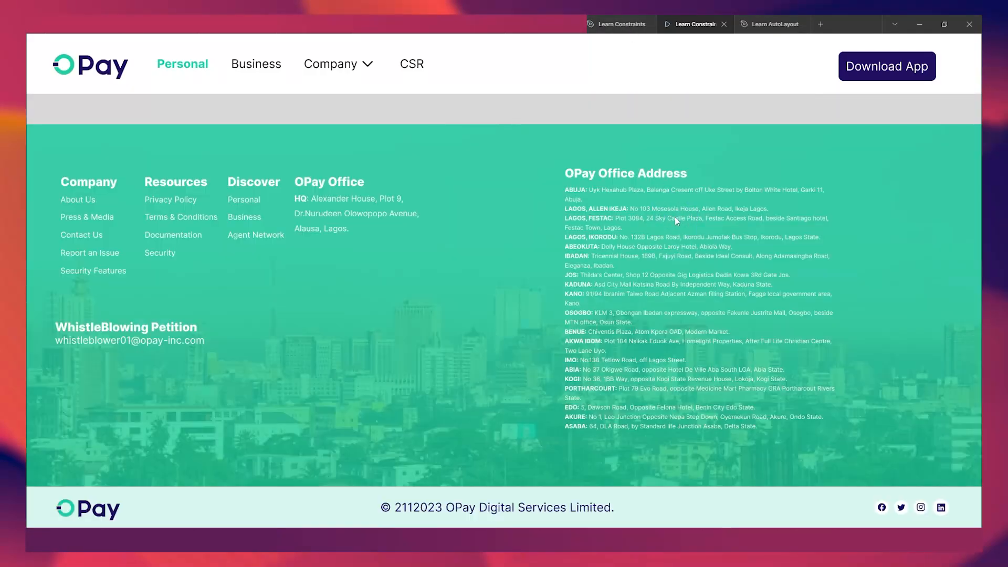
{"action": "left_click", "coordinate": [625, 23]}
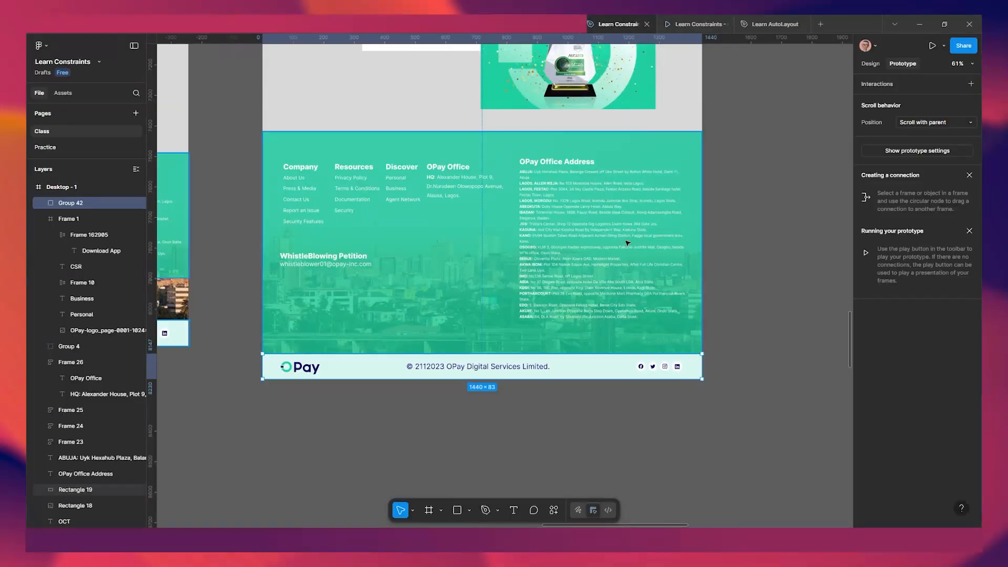
Set the copyright bar's scroll position back to Fixed (stay in place) and check it in the prototype preview.
{"action": "left_click", "coordinate": [932, 122]}
{"action": "left_click", "coordinate": [928, 134]}
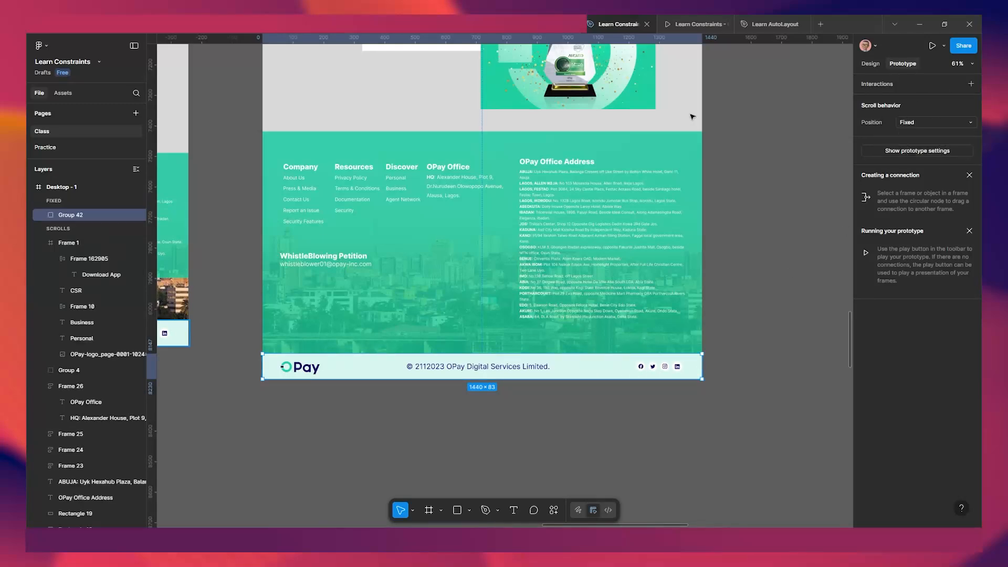
{"action": "left_click", "coordinate": [679, 26]}
{"action": "scroll", "coordinate": [623, 338], "scroll_direction": "up", "scroll_amount": 5}
{"action": "scroll", "coordinate": [622, 348], "scroll_direction": "down", "scroll_amount": 3}
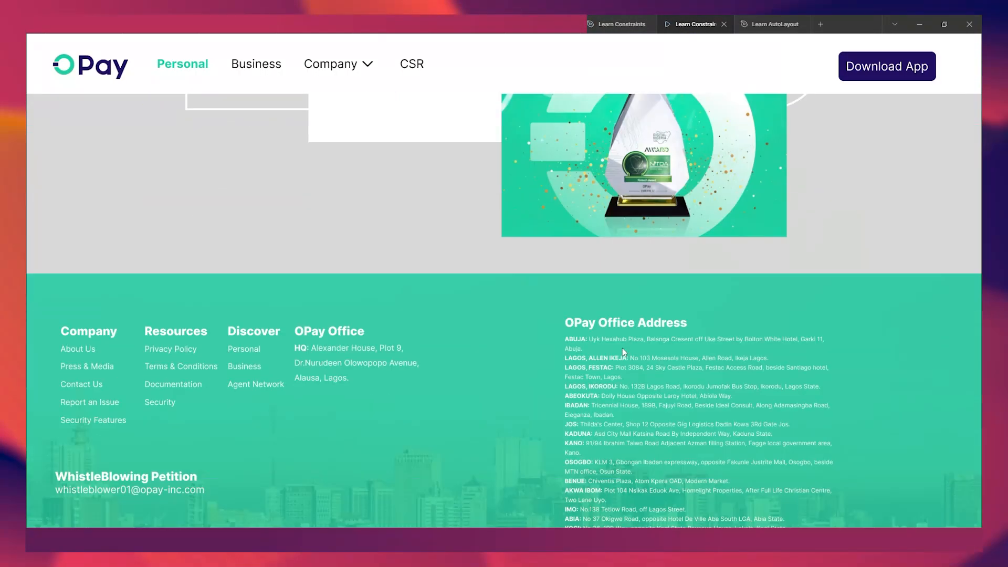
{"action": "left_click", "coordinate": [614, 25]}
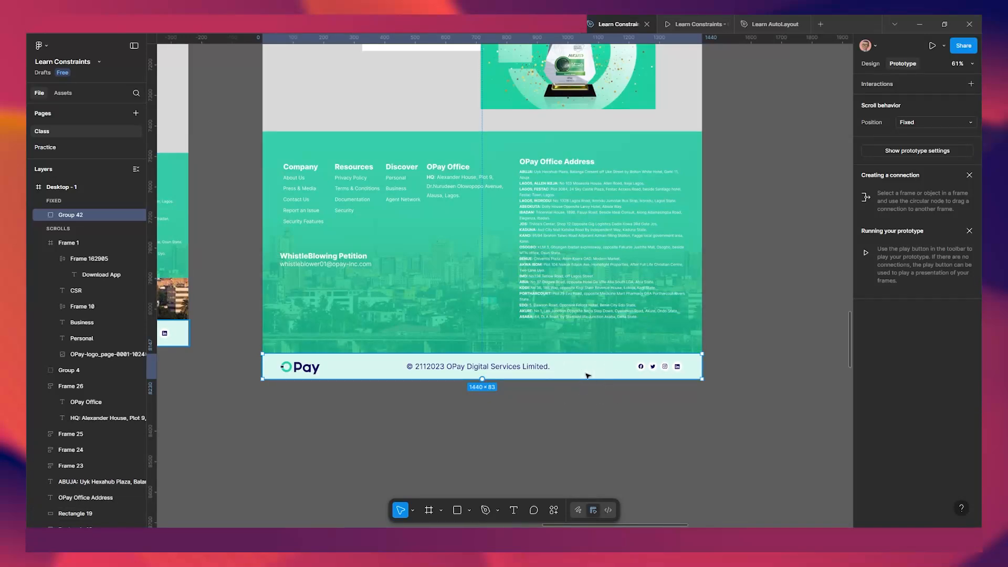
Set the copyright bar's vertical constraint to Bottom and view it in the prototype preview.
{"action": "left_click", "coordinate": [871, 64]}
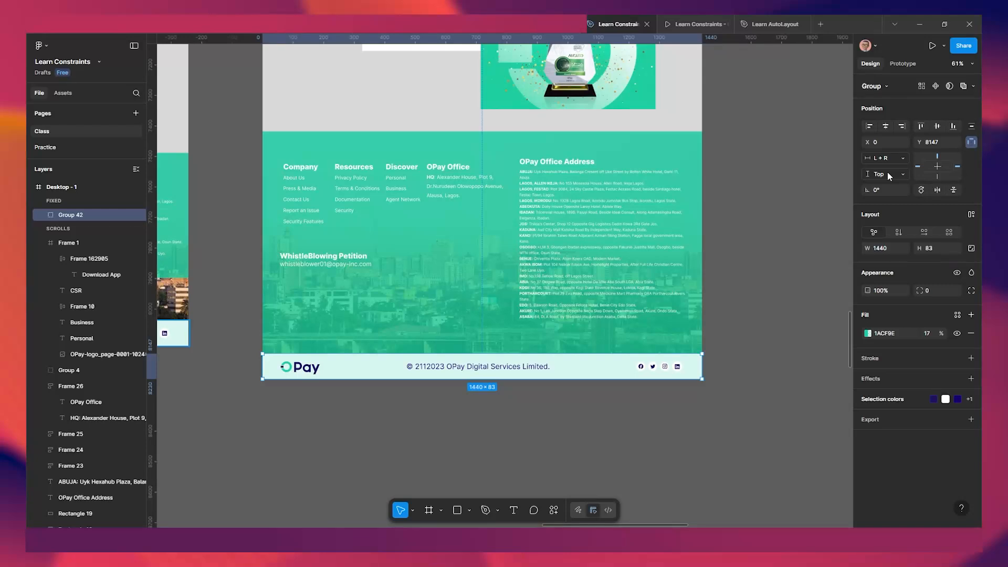
{"action": "left_click", "coordinate": [883, 175]}
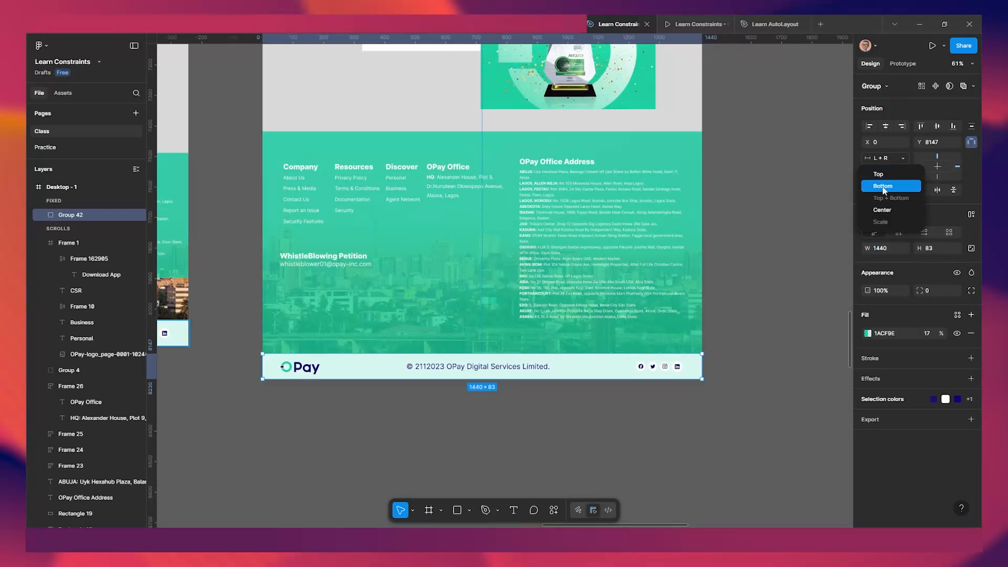
{"action": "left_click", "coordinate": [884, 187]}
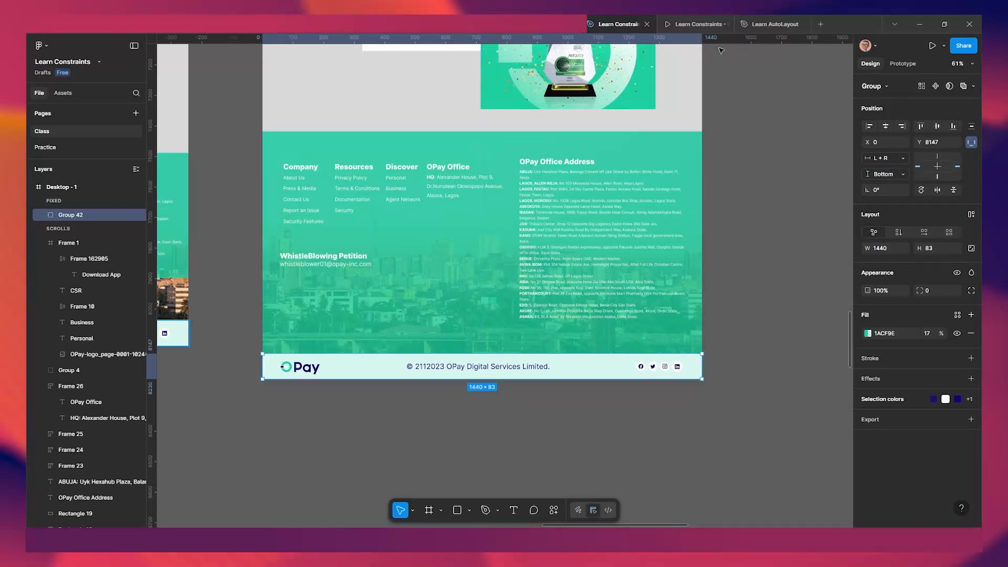
{"action": "left_click", "coordinate": [686, 26]}
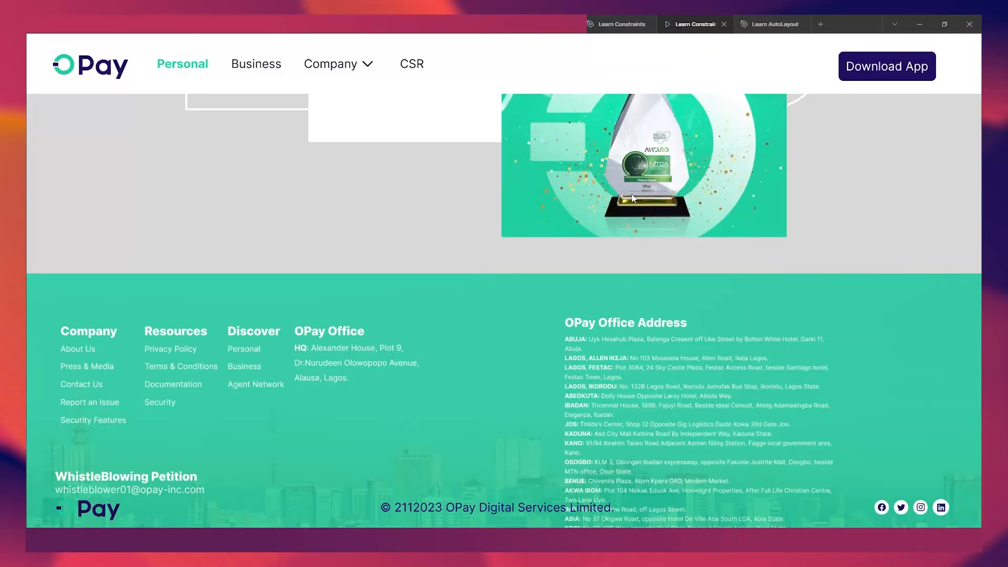
Examine how the semi-transparent copyright bar overlaps the footer content in the prototype preview and return to the design file.
{"action": "scroll", "coordinate": [635, 202], "scroll_direction": "down", "scroll_amount": 3}
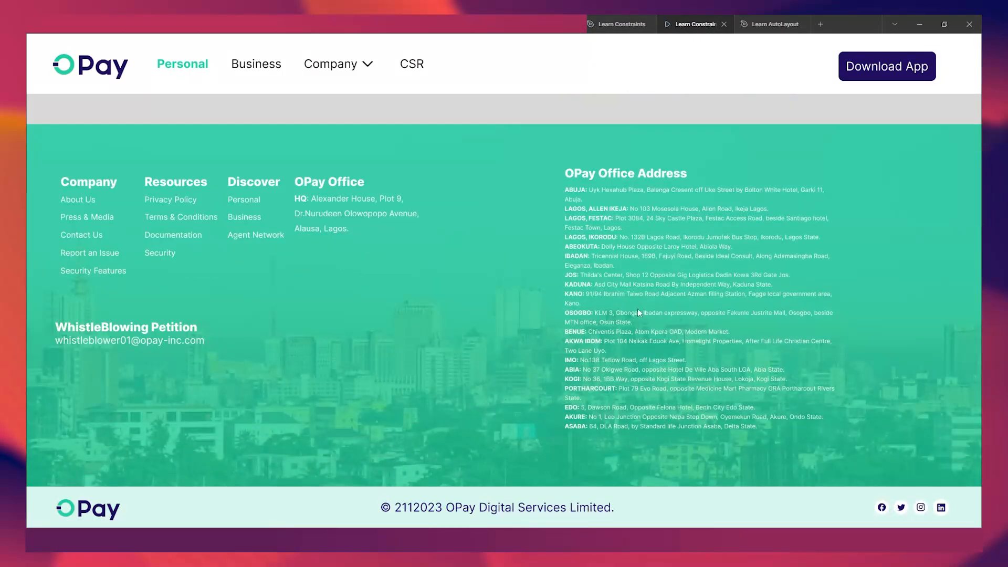
{"action": "scroll", "coordinate": [550, 487], "scroll_direction": "up", "scroll_amount": 2}
{"action": "scroll", "coordinate": [548, 493], "scroll_direction": "down", "scroll_amount": 2}
{"action": "scroll", "coordinate": [544, 501], "scroll_direction": "up", "scroll_amount": 2}
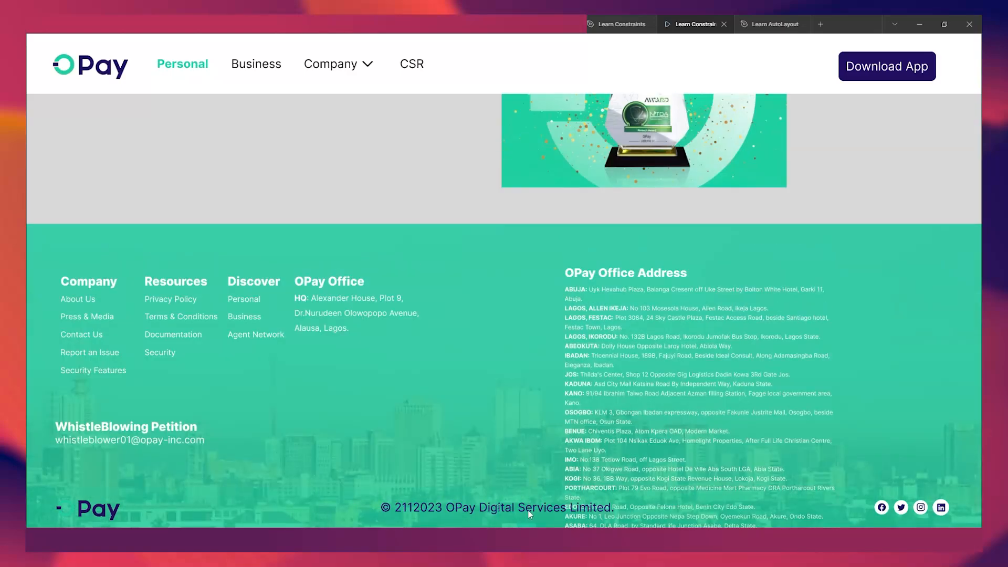
{"action": "scroll", "coordinate": [530, 509], "scroll_direction": "down", "scroll_amount": 2}
{"action": "scroll", "coordinate": [520, 496], "scroll_direction": "up", "scroll_amount": 4}
{"action": "scroll", "coordinate": [519, 487], "scroll_direction": "down", "scroll_amount": 4}
{"action": "left_click", "coordinate": [611, 30]}
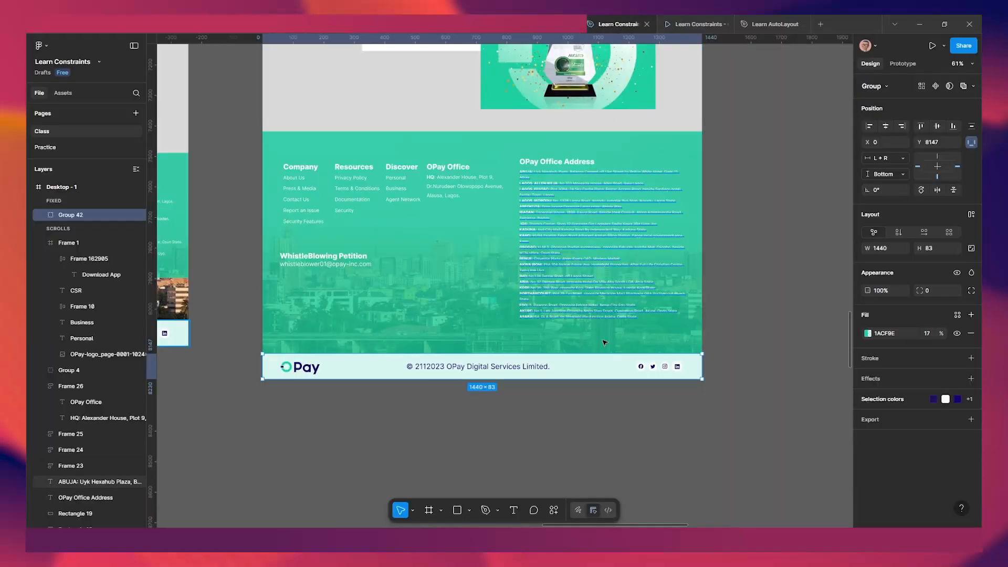
Draw a rectangle about 208 × 199 below the page and fill it with the copyright bar's displayed light mint colour, D8F7EF.
{"action": "scroll", "coordinate": [602, 341], "scroll_direction": "down", "scroll_amount": 3}
{"action": "scroll", "coordinate": [568, 406], "scroll_direction": "up", "scroll_amount": 3}
{"action": "left_click_drag", "start_coordinate": [580, 404], "coordinate": [527, 361]}
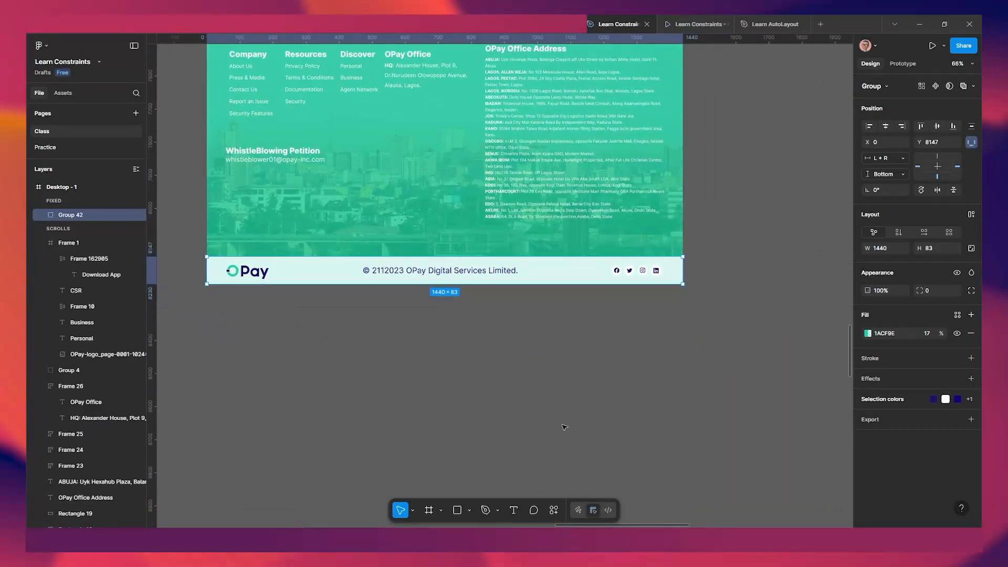
{"action": "left_click", "coordinate": [457, 510]}
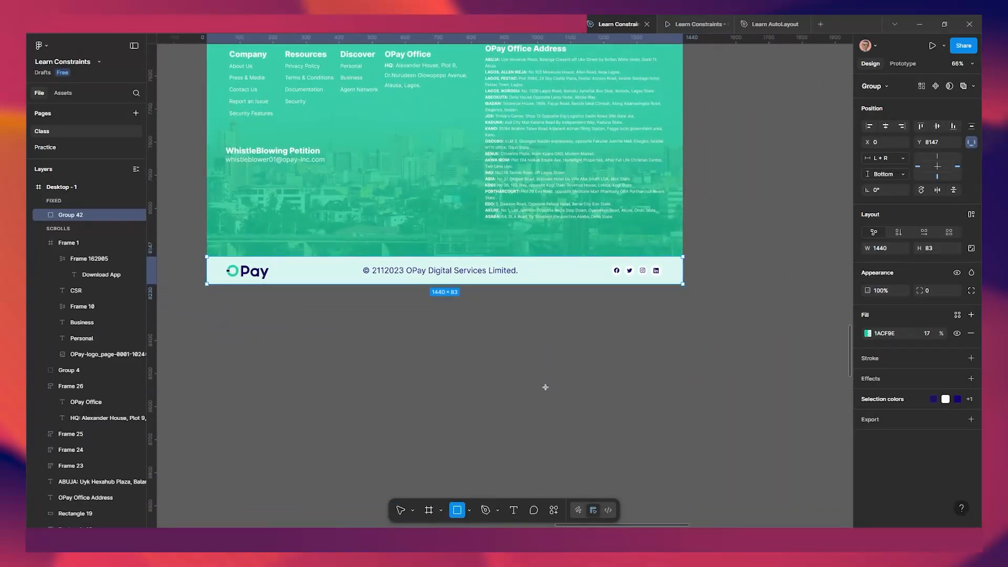
{"action": "left_click_drag", "start_coordinate": [506, 345], "coordinate": [574, 410]}
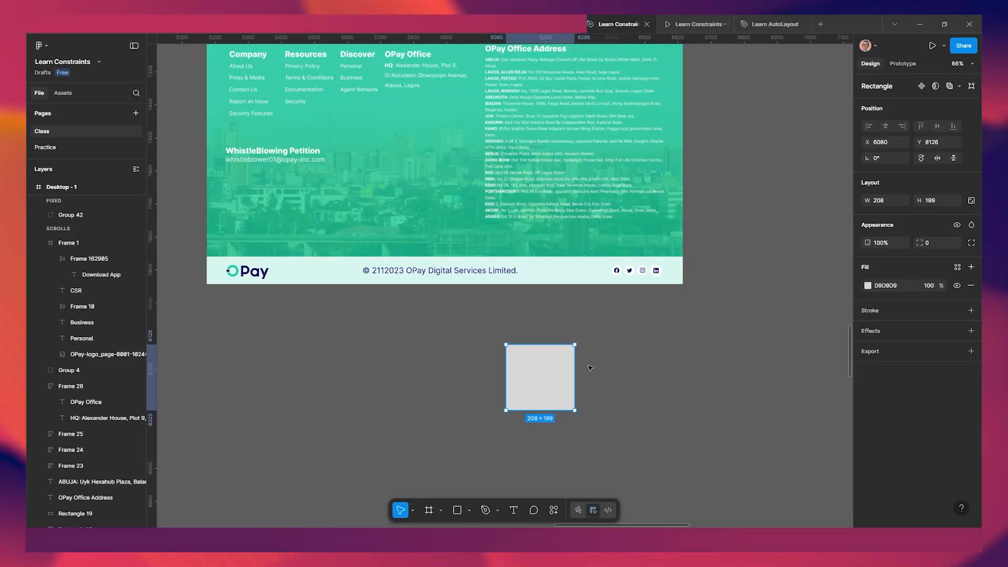
{"action": "key", "text": "i"}
{"action": "left_click", "coordinate": [562, 275]}
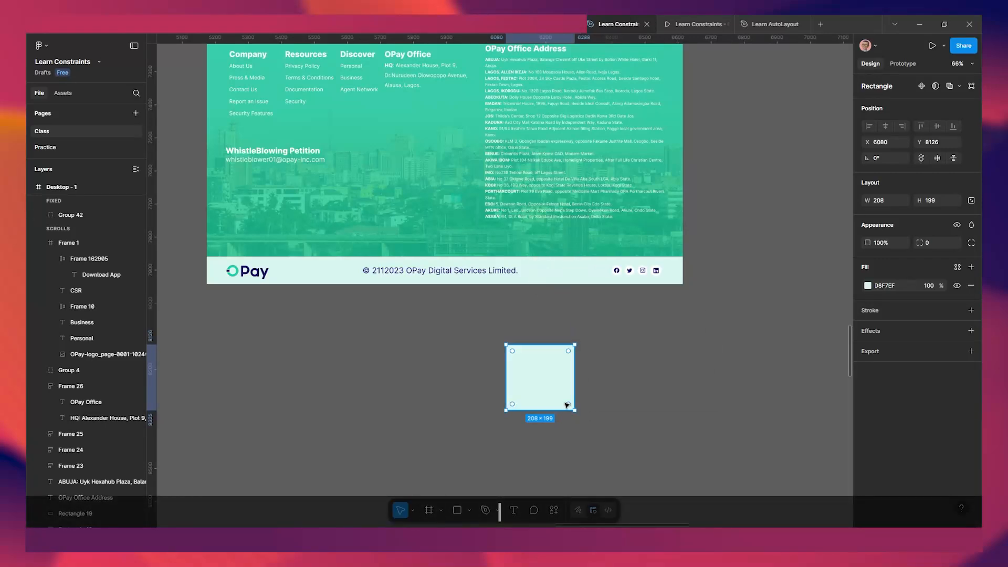
{"action": "left_click", "coordinate": [605, 403]}
Set the copyright bar's fill to solid D8F7EF sampled from the mint rectangle, and move the rectangle farther aside.
{"action": "left_click", "coordinate": [588, 283]}
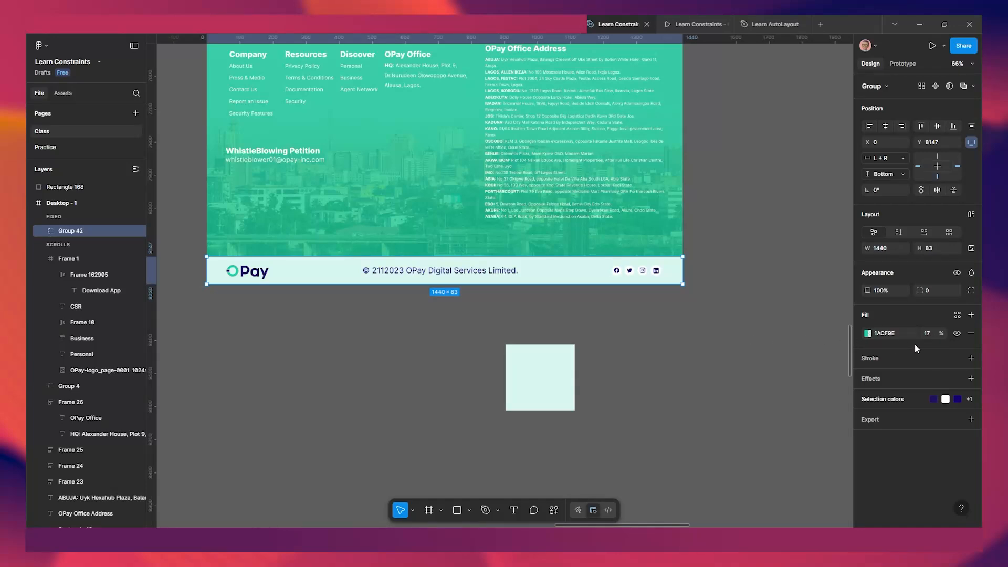
{"action": "left_click", "coordinate": [868, 333]}
{"action": "left_click", "coordinate": [748, 418]}
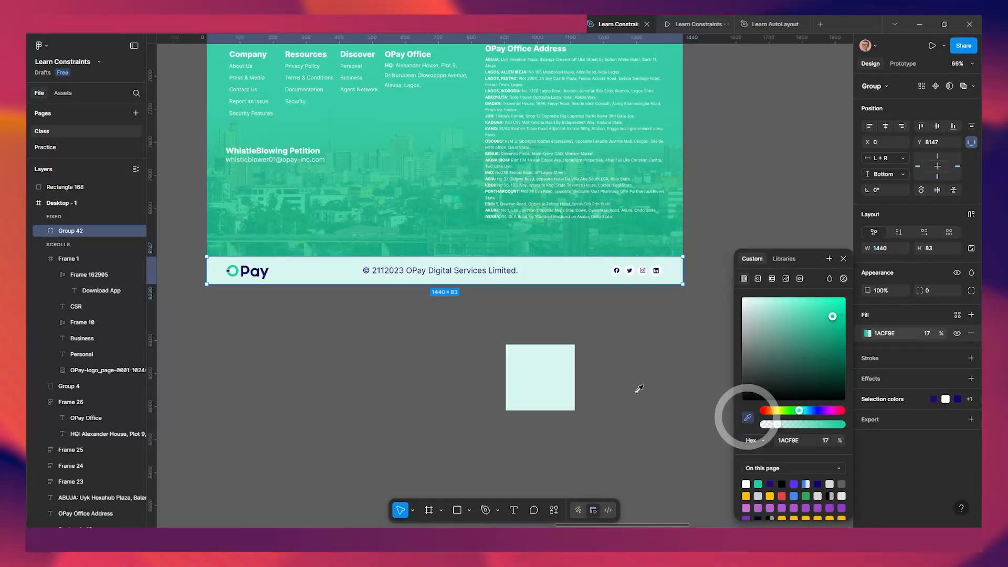
{"action": "left_click", "coordinate": [566, 399]}
{"action": "left_click", "coordinate": [630, 352]}
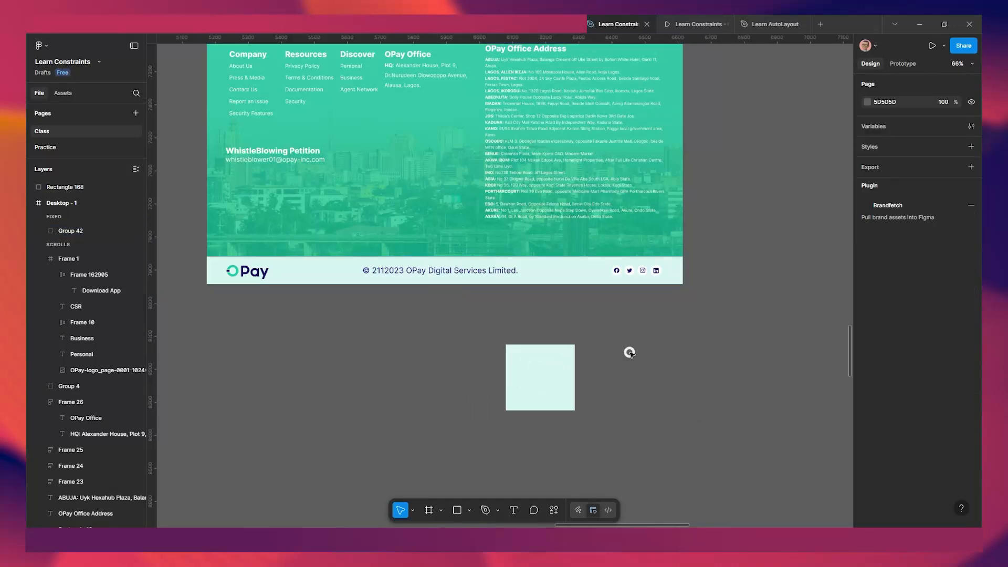
{"action": "left_click_drag", "start_coordinate": [549, 375], "coordinate": [654, 385]}
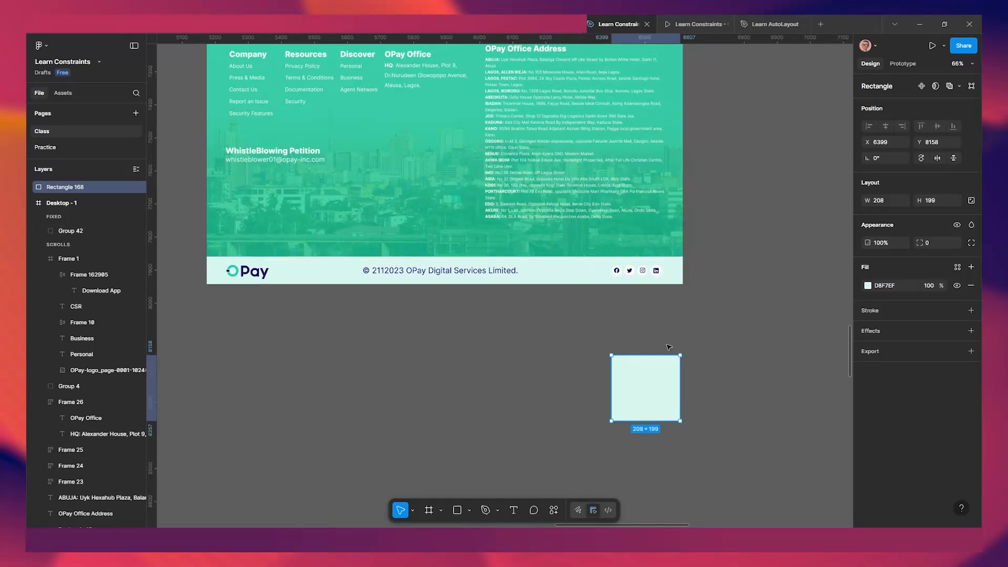
{"action": "left_click", "coordinate": [574, 269]}
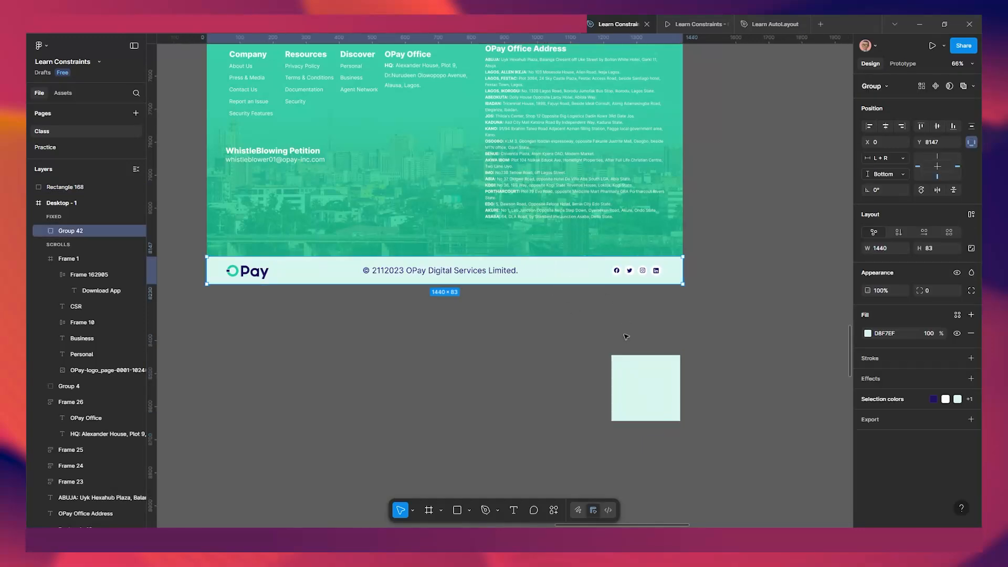
Check the opaque copyright bar and sticky header across the whole page in the prototype preview, and return to the design file.
{"action": "left_click", "coordinate": [693, 25]}
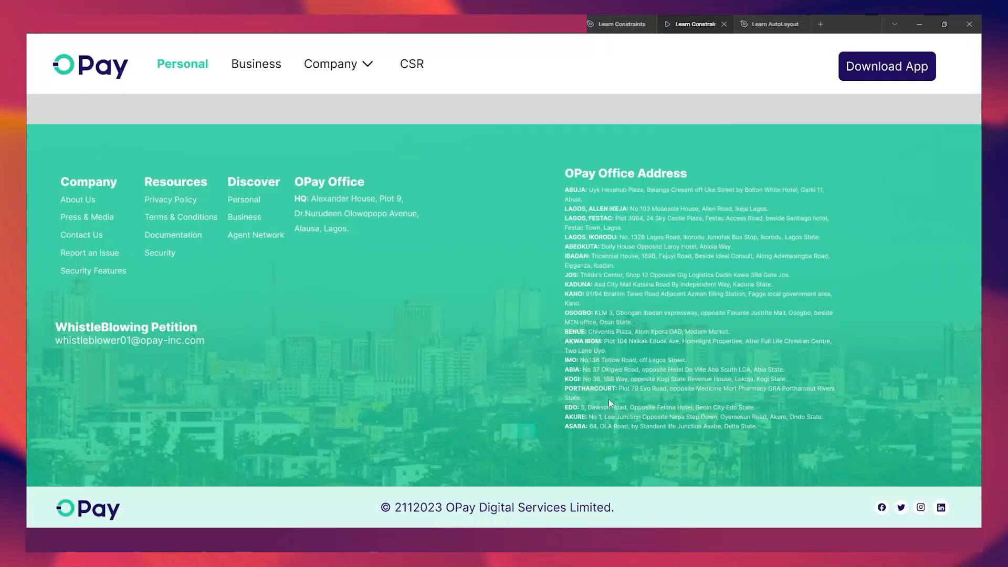
{"action": "scroll", "coordinate": [666, 424], "scroll_direction": "up", "scroll_amount": 10}
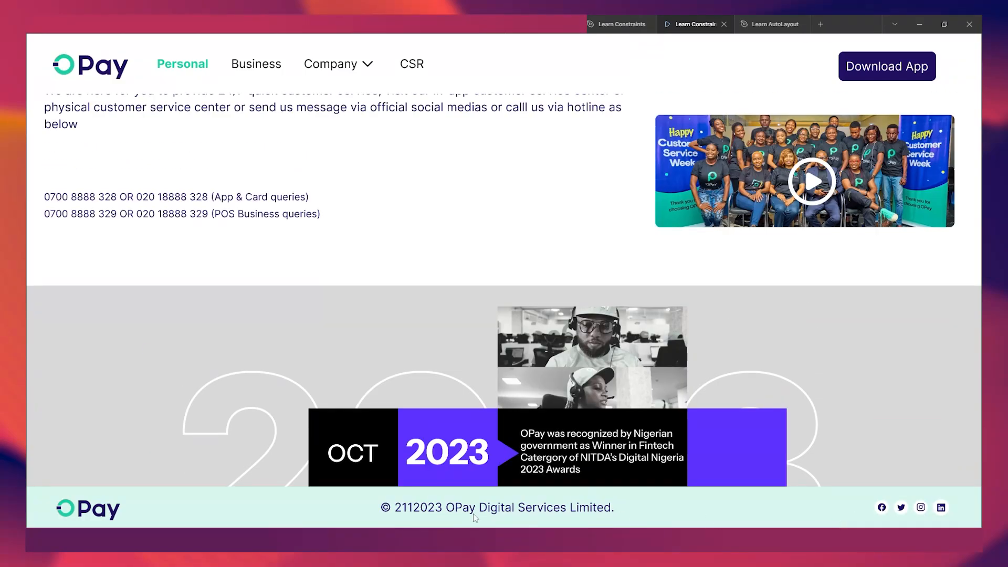
{"action": "scroll", "coordinate": [350, 514], "scroll_direction": "up", "scroll_amount": 3}
{"action": "scroll", "coordinate": [349, 514], "scroll_direction": "up", "scroll_amount": 15}
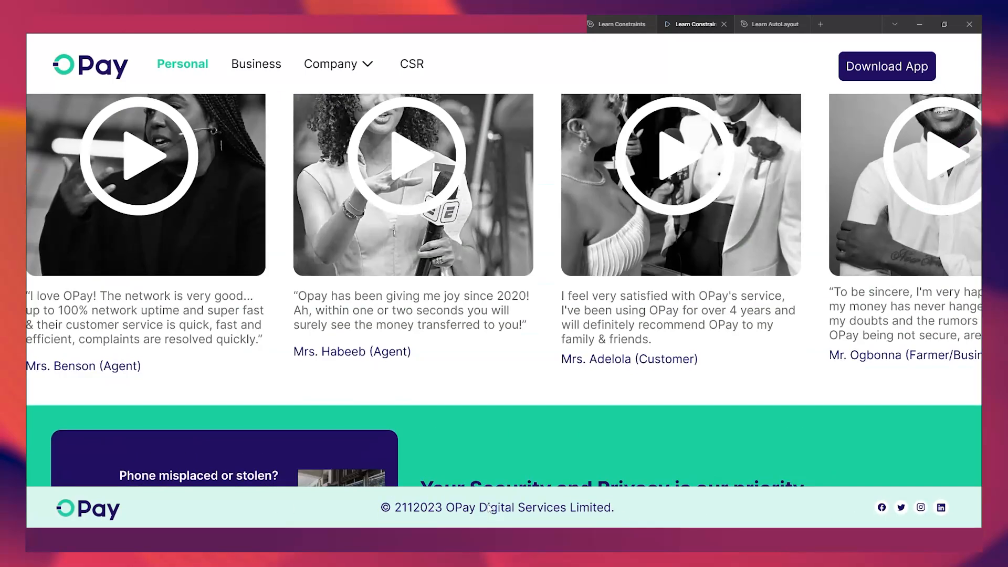
{"action": "scroll", "coordinate": [488, 495], "scroll_direction": "up", "scroll_amount": 12}
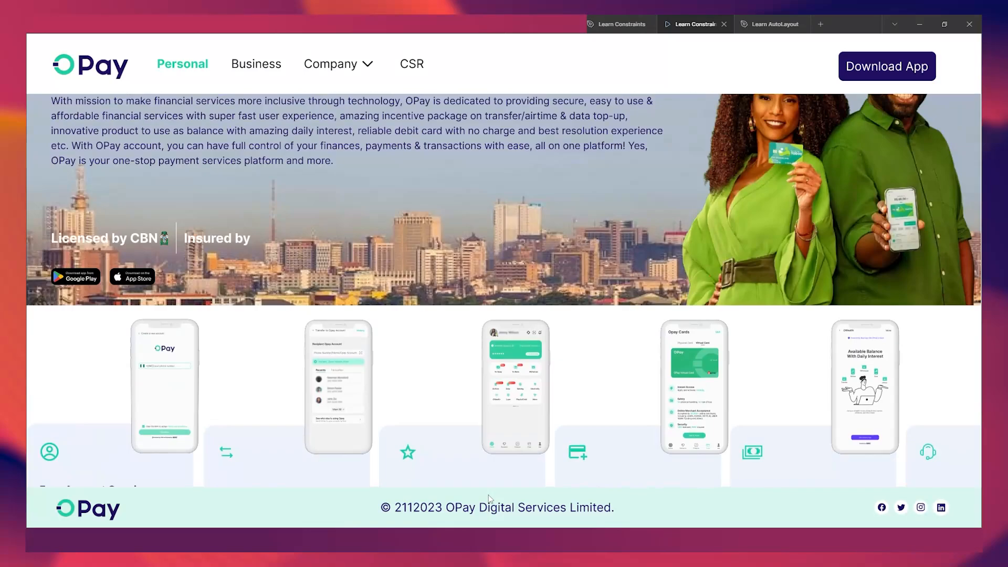
{"action": "scroll", "coordinate": [441, 429], "scroll_direction": "down", "scroll_amount": 3}
{"action": "scroll", "coordinate": [440, 429], "scroll_direction": "down", "scroll_amount": 5}
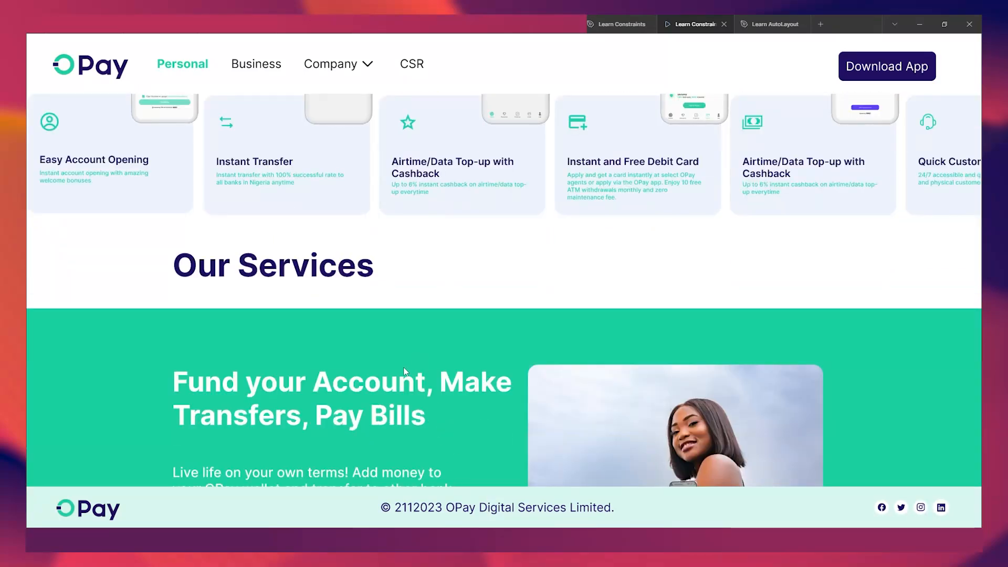
{"action": "scroll", "coordinate": [398, 396], "scroll_direction": "down", "scroll_amount": 3}
{"action": "scroll", "coordinate": [532, 508], "scroll_direction": "up", "scroll_amount": 1}
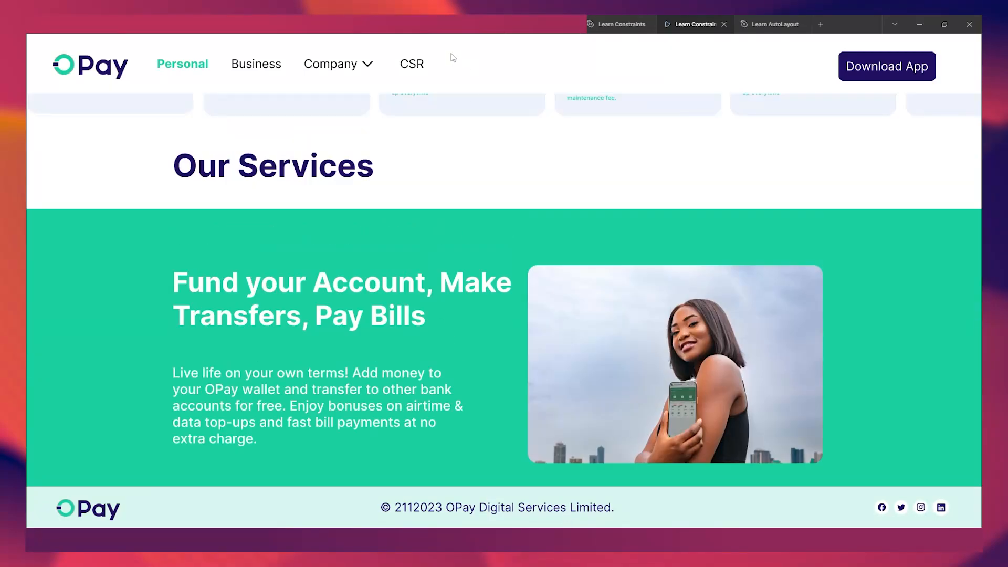
{"action": "scroll", "coordinate": [549, 117], "scroll_direction": "down", "scroll_amount": 10}
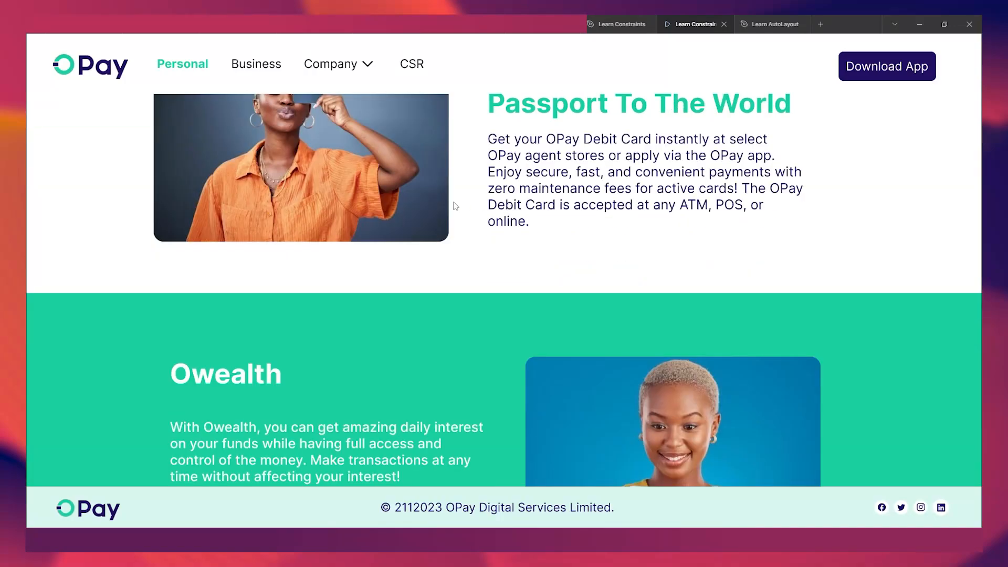
{"action": "scroll", "coordinate": [454, 206], "scroll_direction": "down", "scroll_amount": 10}
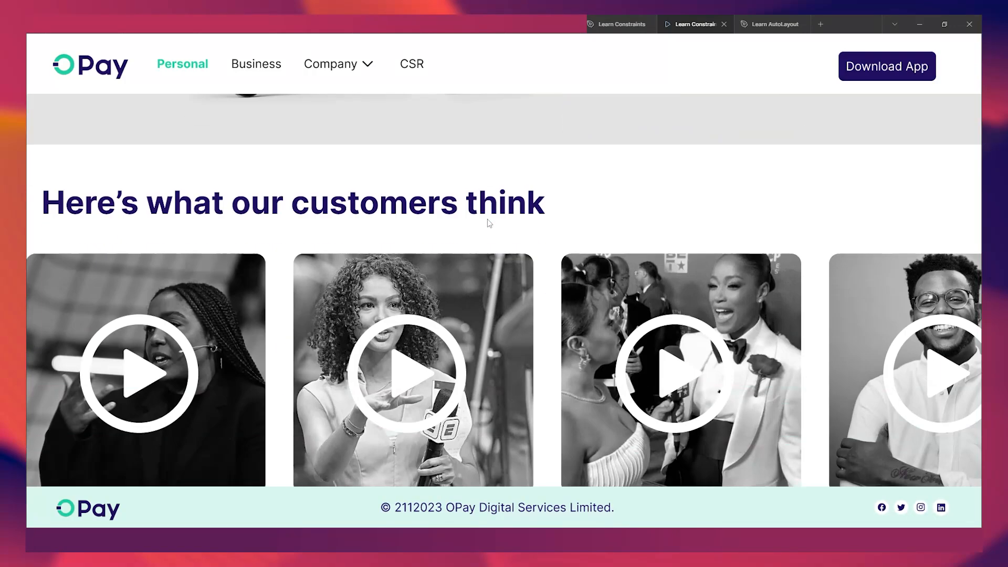
{"action": "scroll", "coordinate": [487, 220], "scroll_direction": "down", "scroll_amount": 10}
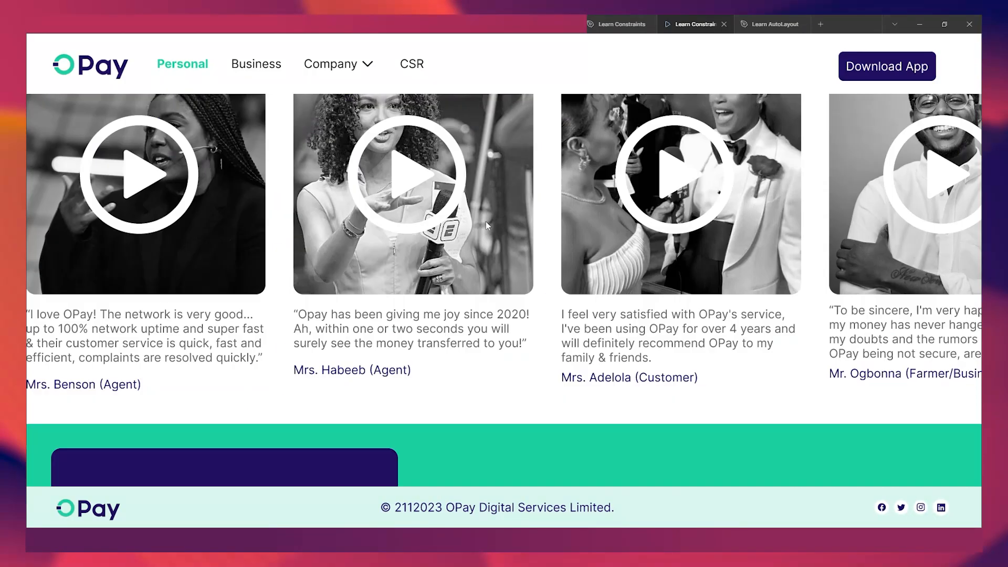
{"action": "scroll", "coordinate": [505, 264], "scroll_direction": "down", "scroll_amount": 10}
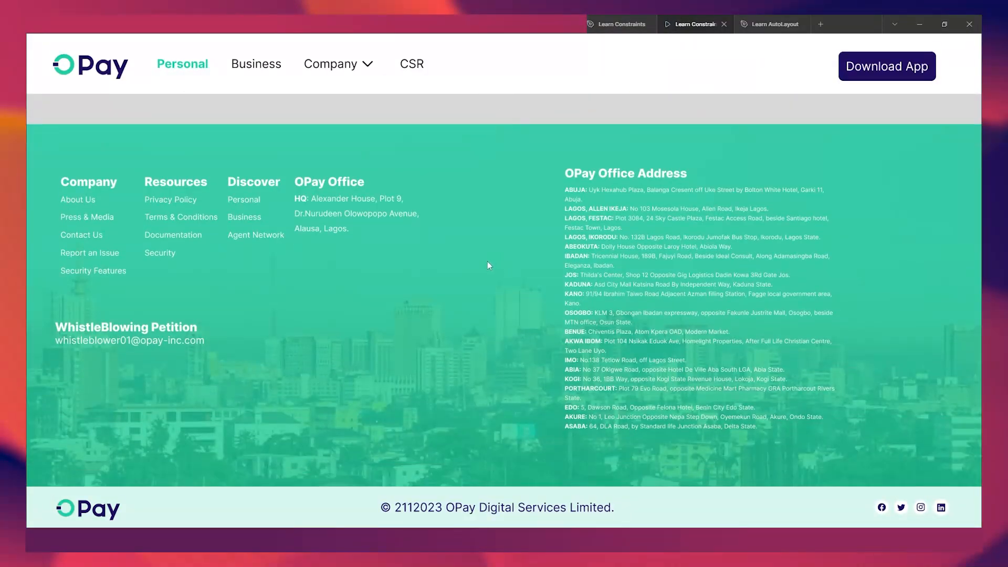
{"action": "scroll", "coordinate": [461, 237], "scroll_direction": "up", "scroll_amount": 3}
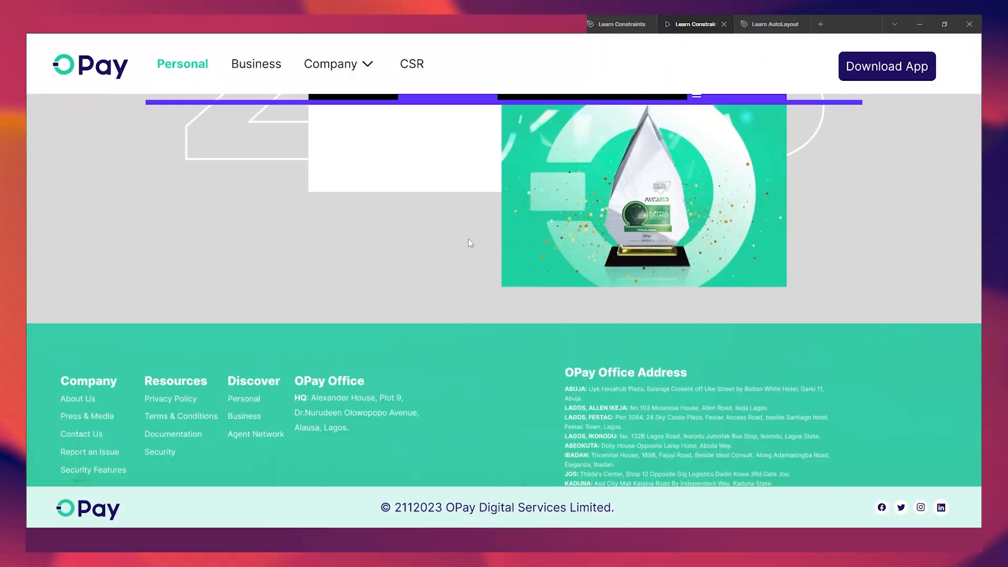
{"action": "left_click", "coordinate": [608, 32]}
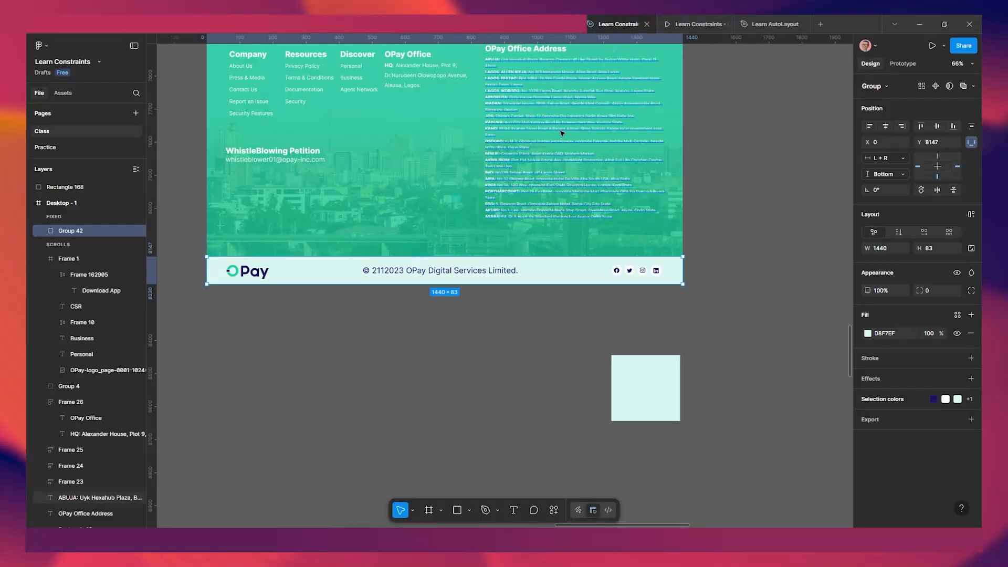
{"action": "scroll", "coordinate": [577, 173], "scroll_direction": "down", "scroll_amount": 3}
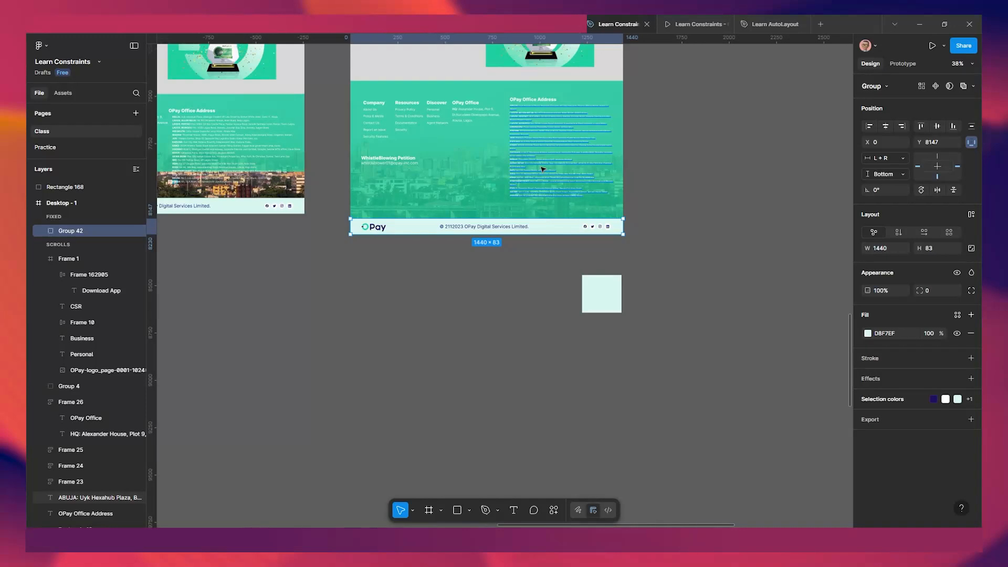
{"action": "scroll", "coordinate": [520, 161], "scroll_direction": "down", "scroll_amount": 2}
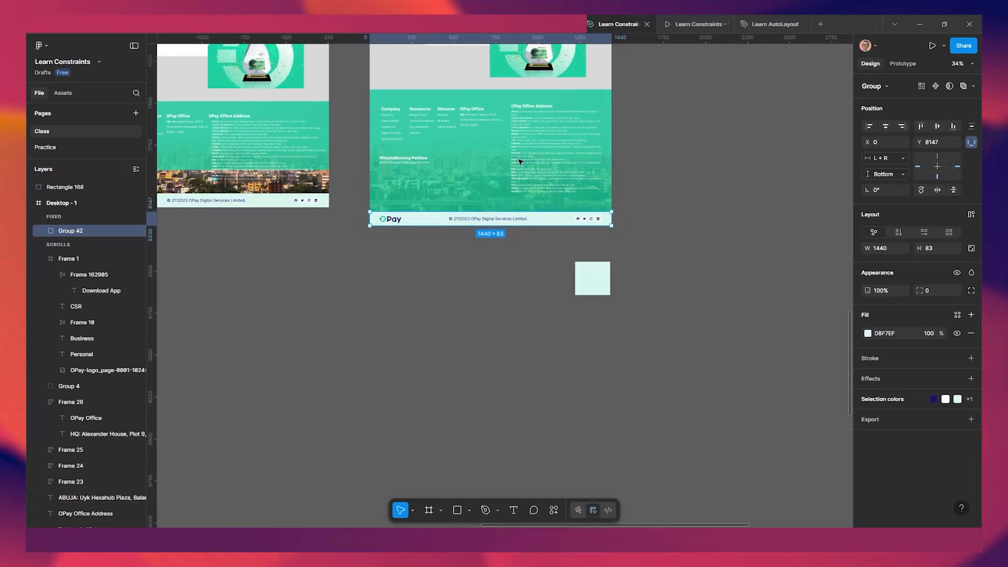
{"action": "scroll", "coordinate": [521, 161], "scroll_direction": "down", "scroll_amount": 2}
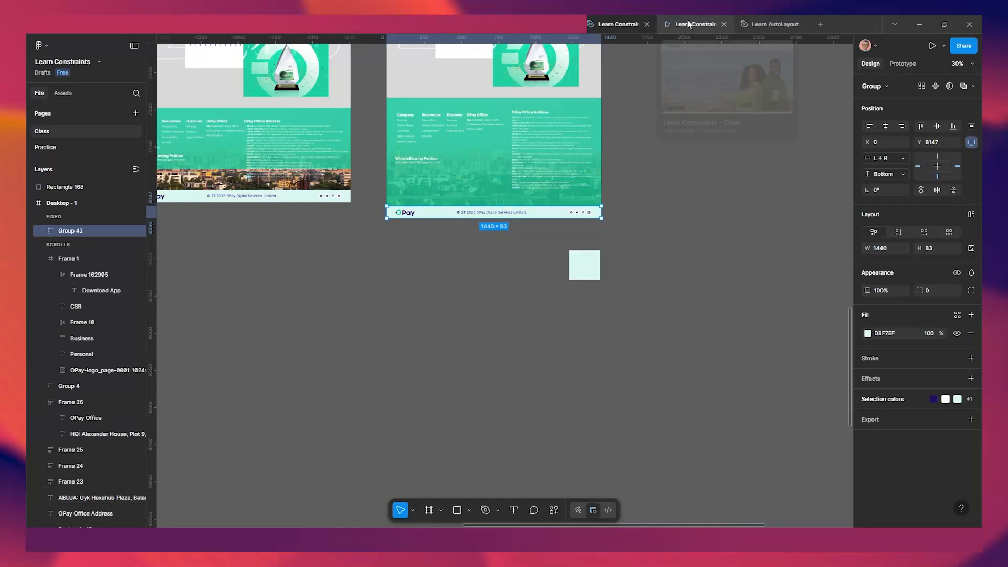
{"action": "scroll", "coordinate": [491, 239], "scroll_direction": "up", "scroll_amount": 3}
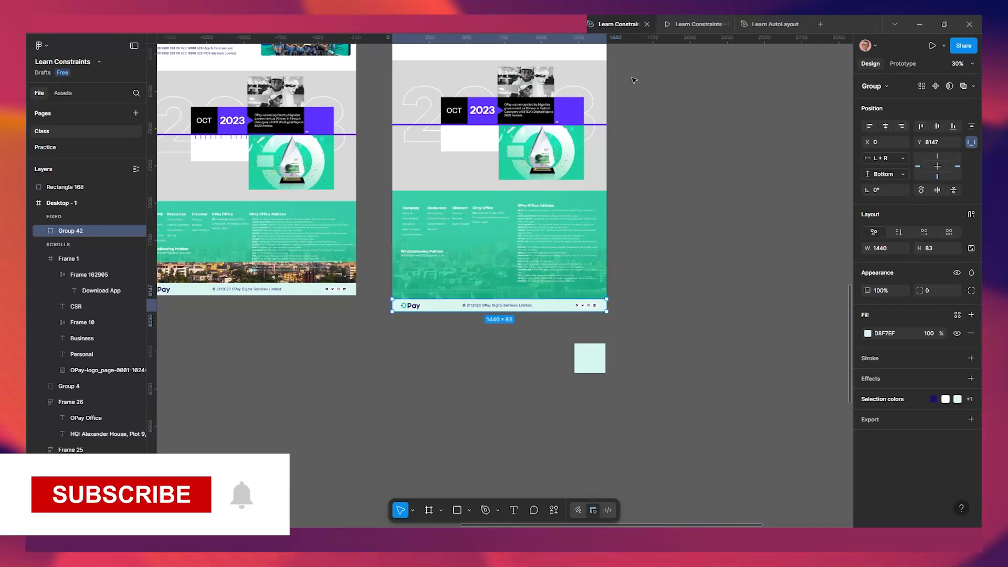
Review the page from the footer up to the Owealth section in the prototype preview.
{"action": "left_click", "coordinate": [689, 27]}
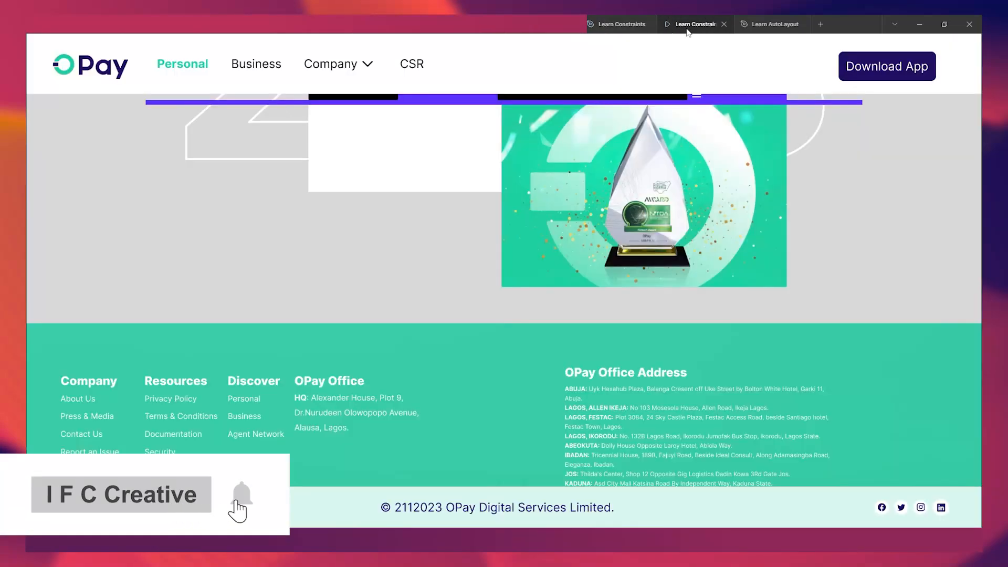
{"action": "scroll", "coordinate": [546, 218], "scroll_direction": "up", "scroll_amount": 10}
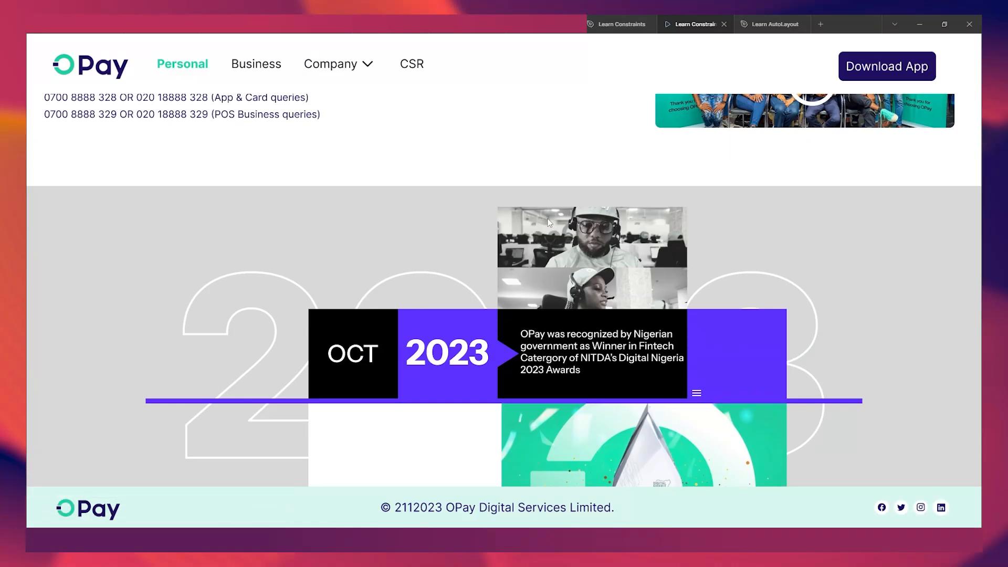
{"action": "scroll", "coordinate": [531, 227], "scroll_direction": "up", "scroll_amount": 10}
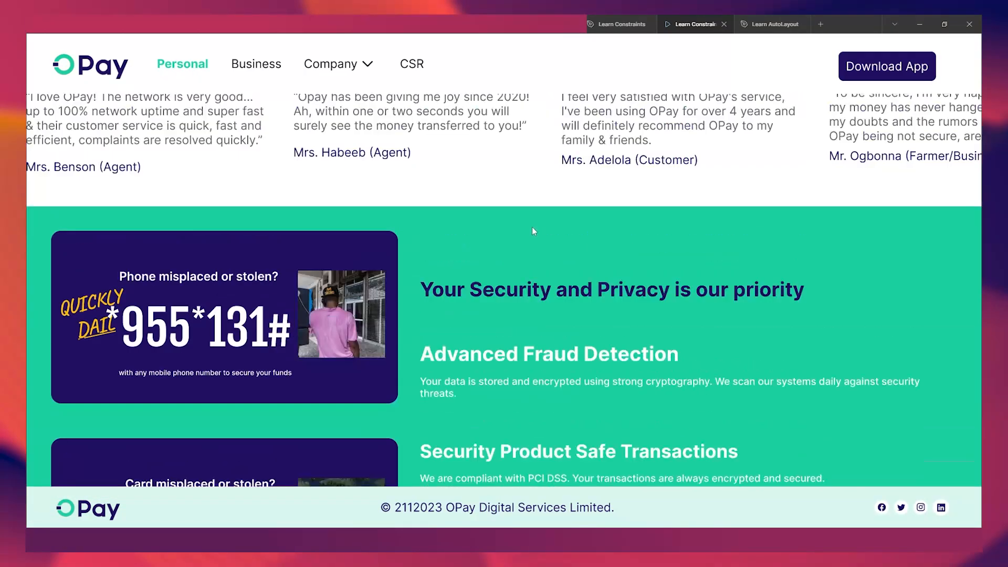
{"action": "scroll", "coordinate": [530, 235], "scroll_direction": "up", "scroll_amount": 5}
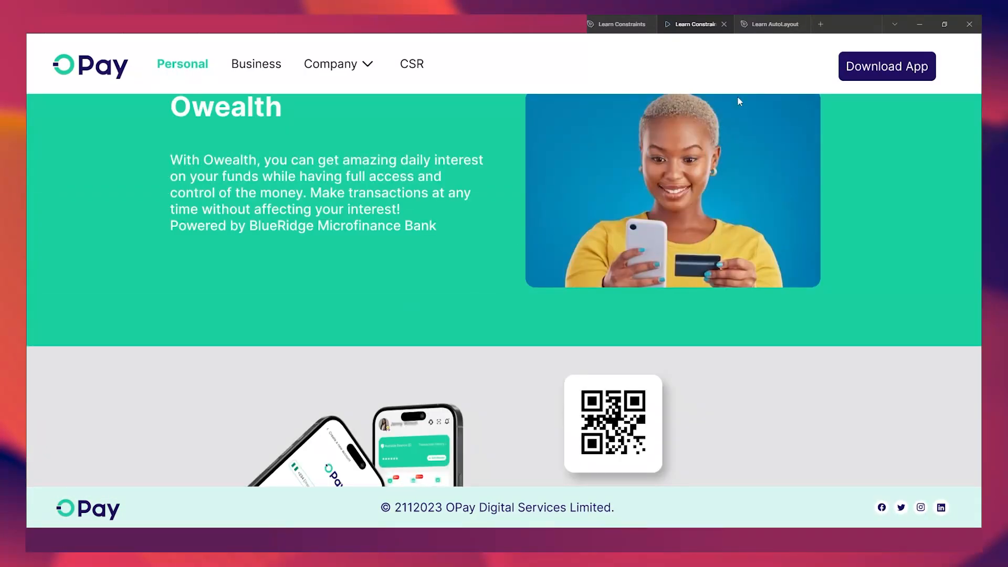
{"action": "scroll", "coordinate": [802, 71], "scroll_direction": "up", "scroll_amount": 4}
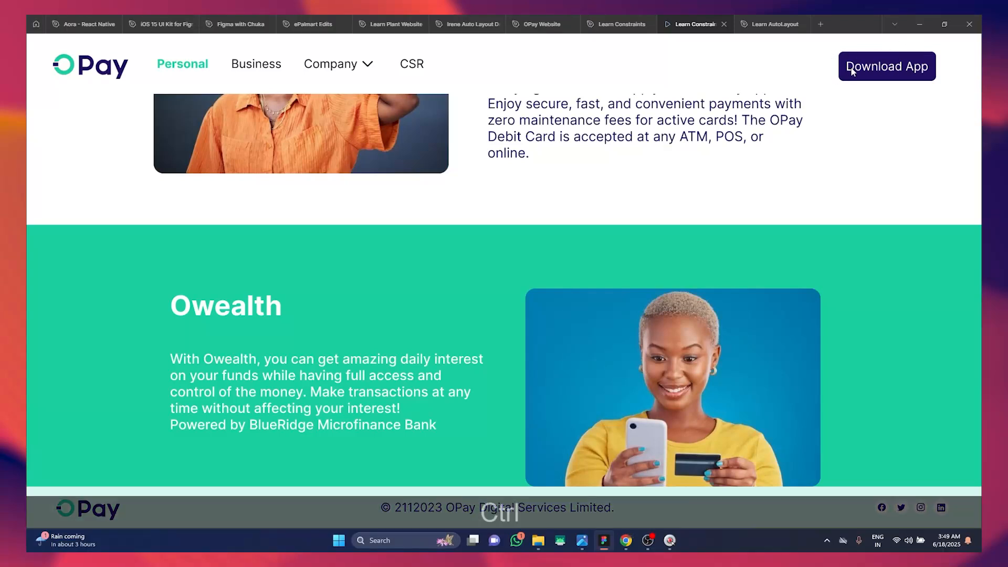
Show the prototype preview's interface, set its scaling to Actual size (100%), and look at the page's hero section.
{"action": "key", "text": "ctrl+backslash"}
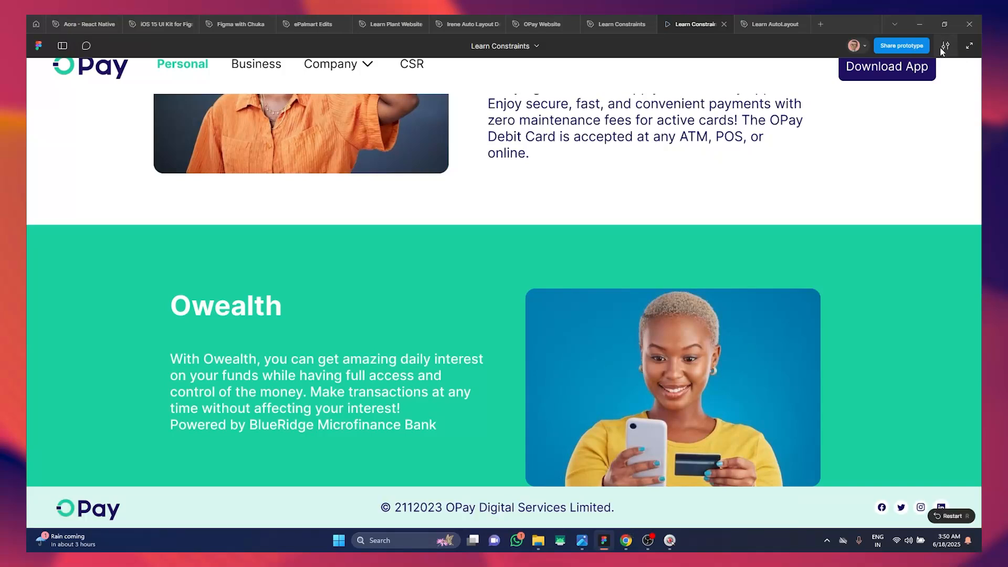
{"action": "left_click", "coordinate": [944, 47]}
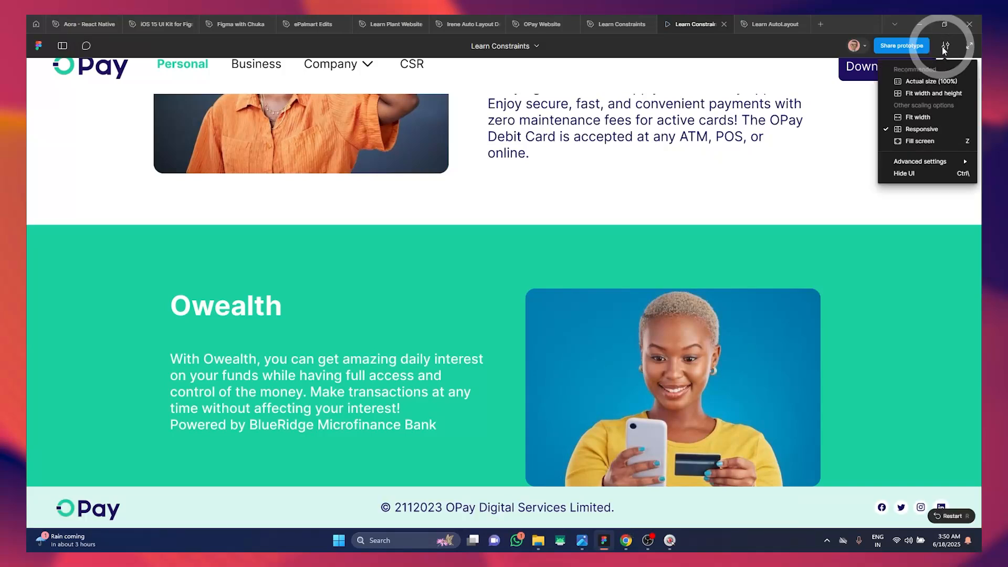
{"action": "left_click", "coordinate": [927, 82]}
{"action": "scroll", "coordinate": [698, 187], "scroll_direction": "down", "scroll_amount": 1}
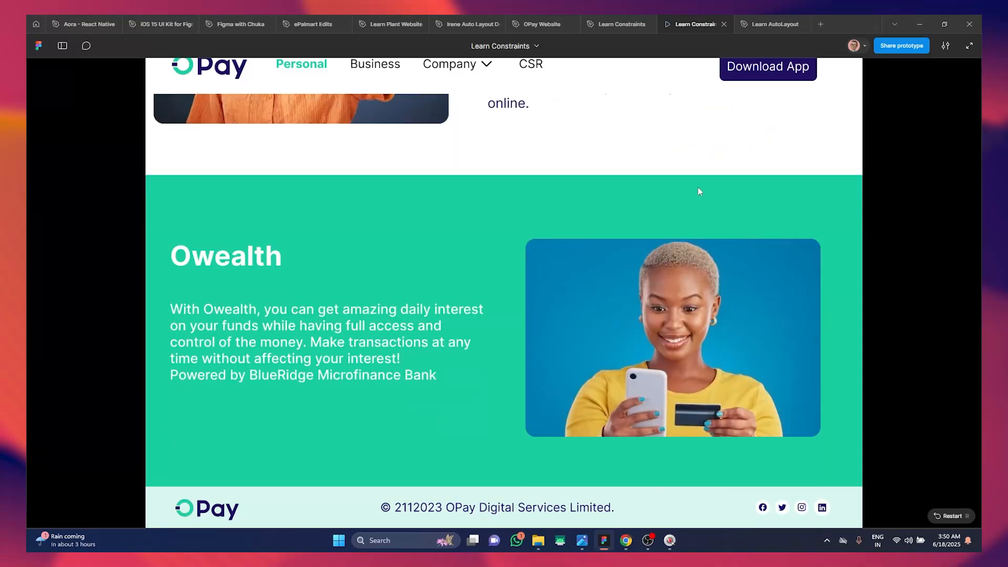
{"action": "scroll", "coordinate": [699, 192], "scroll_direction": "up", "scroll_amount": 1}
{"action": "scroll", "coordinate": [699, 191], "scroll_direction": "up", "scroll_amount": 10}
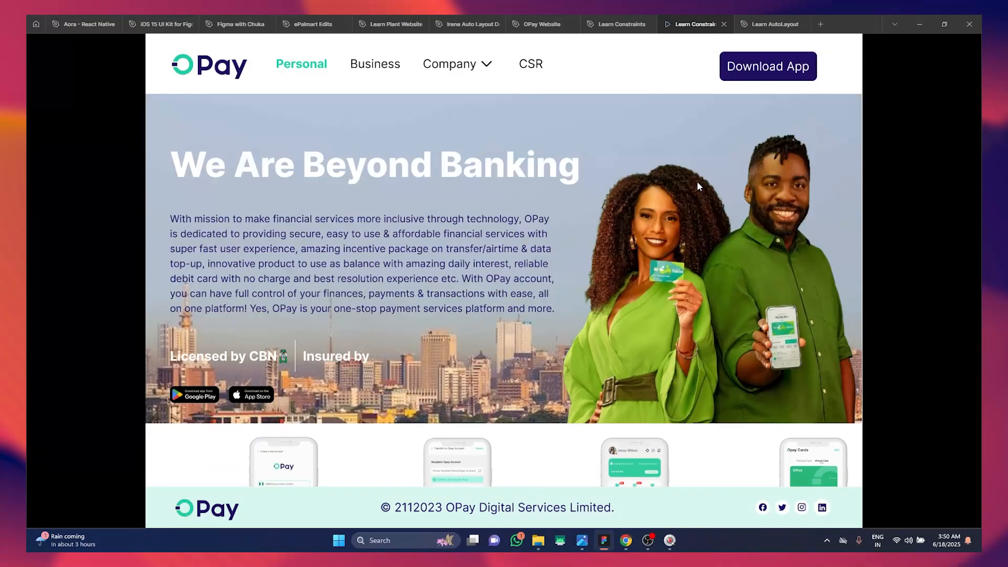
{"action": "scroll", "coordinate": [697, 180], "scroll_direction": "down", "scroll_amount": 1}
{"action": "scroll", "coordinate": [698, 179], "scroll_direction": "up", "scroll_amount": 1}
Compare the hero section at Fit width and Responsive scaling in the prototype preview.
{"action": "mouse_move", "coordinate": [812, 46]}
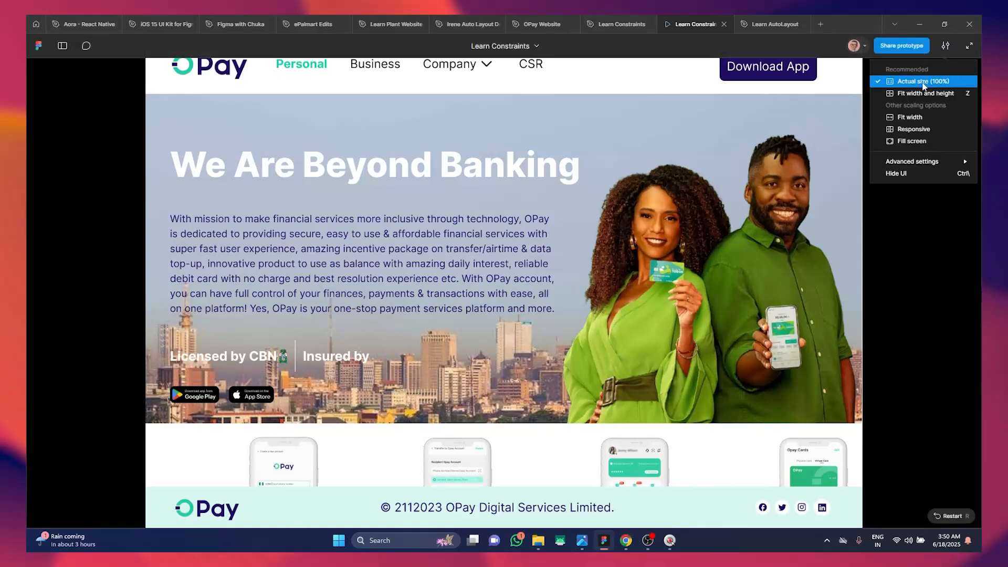
{"action": "left_click", "coordinate": [910, 118]}
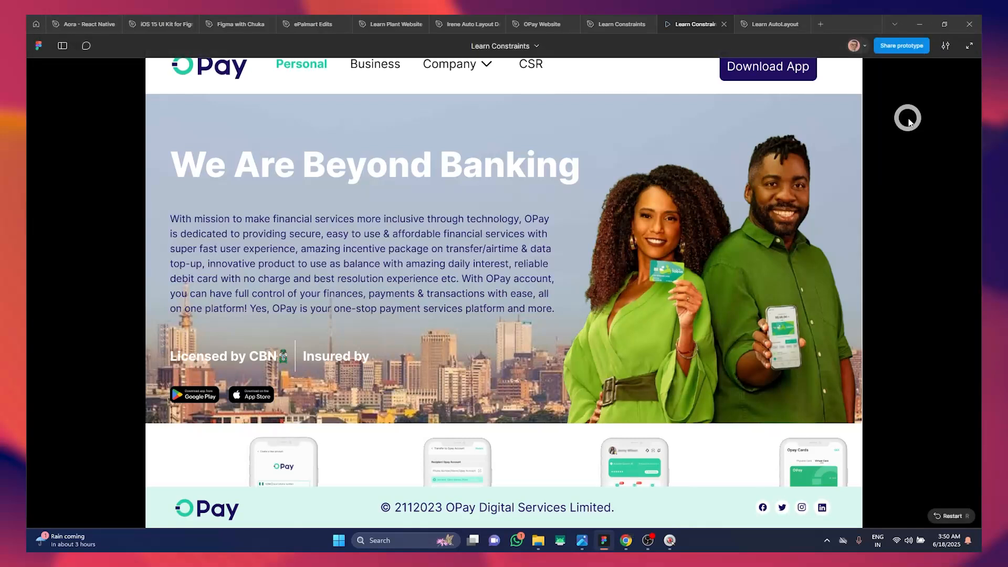
{"action": "left_click", "coordinate": [945, 46]}
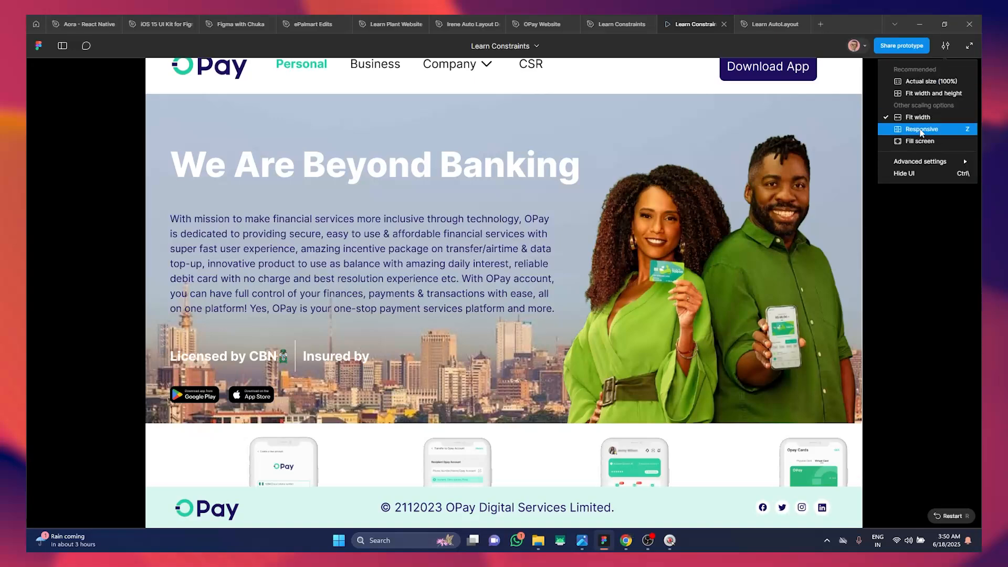
{"action": "left_click", "coordinate": [921, 130]}
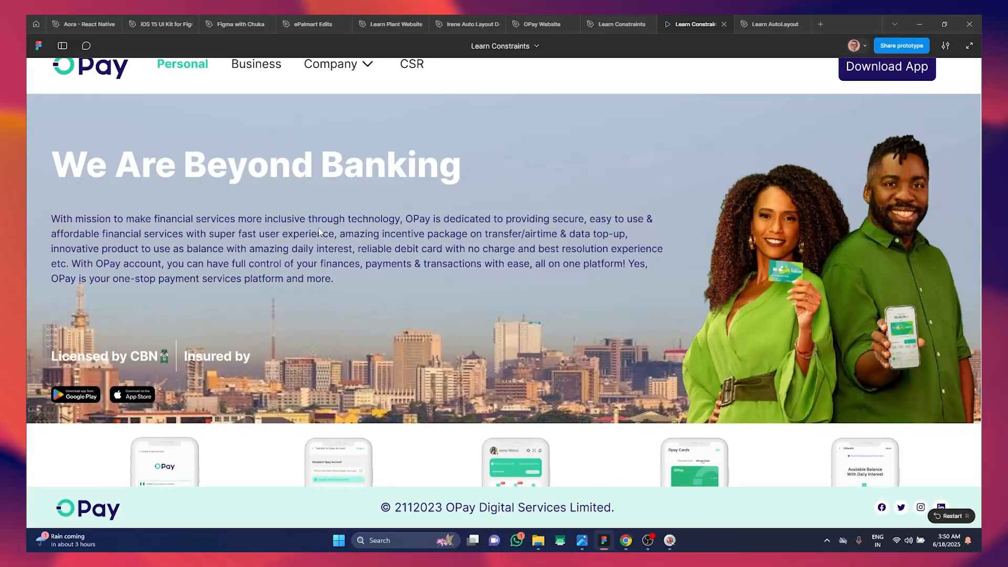
Switch the preview scaling to Fit width and review the page from the hero down past the security and privacy section.
{"action": "left_click", "coordinate": [945, 45]}
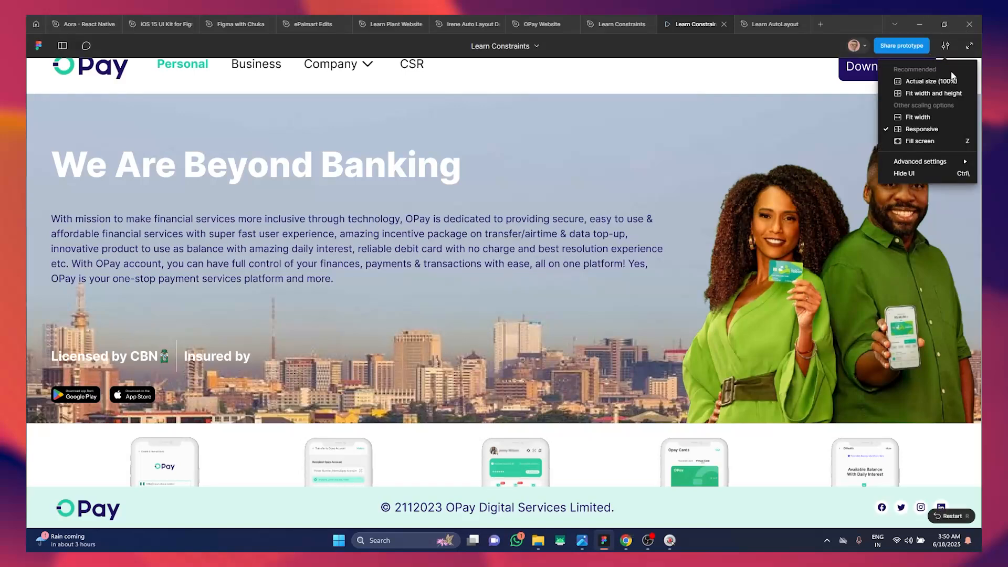
{"action": "left_click", "coordinate": [926, 118]}
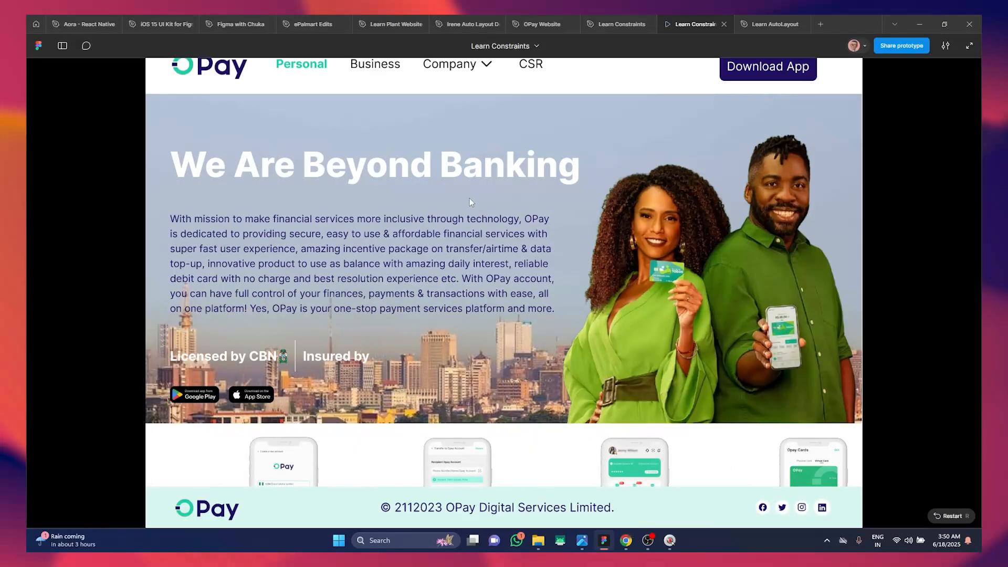
{"action": "scroll", "coordinate": [469, 202], "scroll_direction": "down", "scroll_amount": 10}
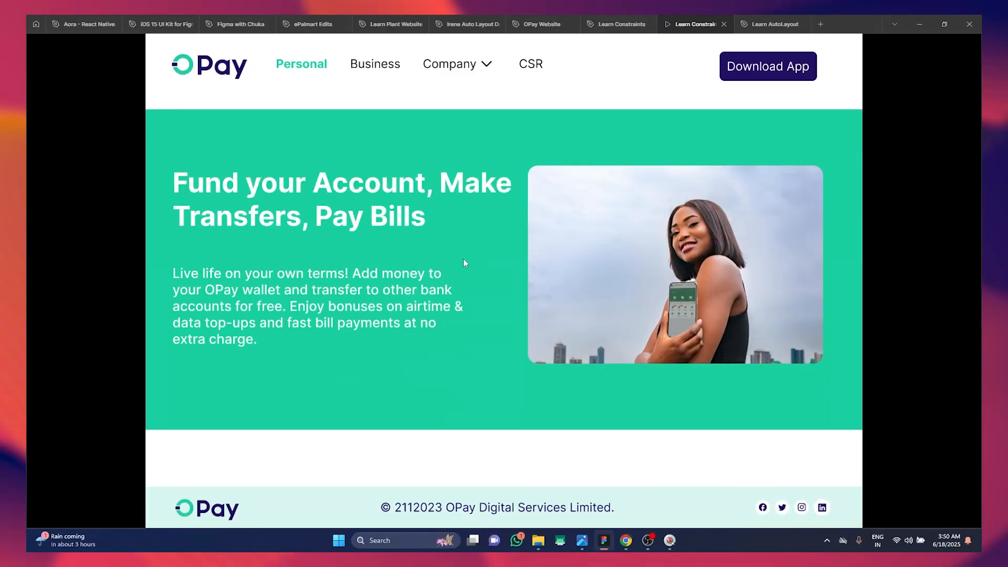
{"action": "scroll", "coordinate": [464, 262], "scroll_direction": "down", "scroll_amount": 9}
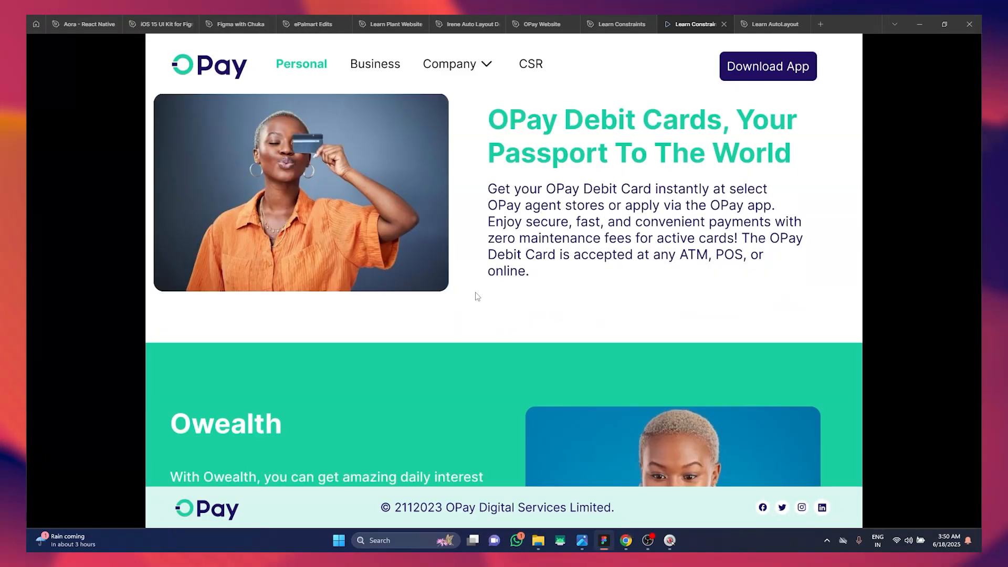
{"action": "scroll", "coordinate": [514, 288], "scroll_direction": "down", "scroll_amount": 3}
{"action": "scroll", "coordinate": [551, 281], "scroll_direction": "up", "scroll_amount": 4}
{"action": "scroll", "coordinate": [554, 286], "scroll_direction": "up", "scroll_amount": 4}
{"action": "scroll", "coordinate": [556, 294], "scroll_direction": "down", "scroll_amount": 9}
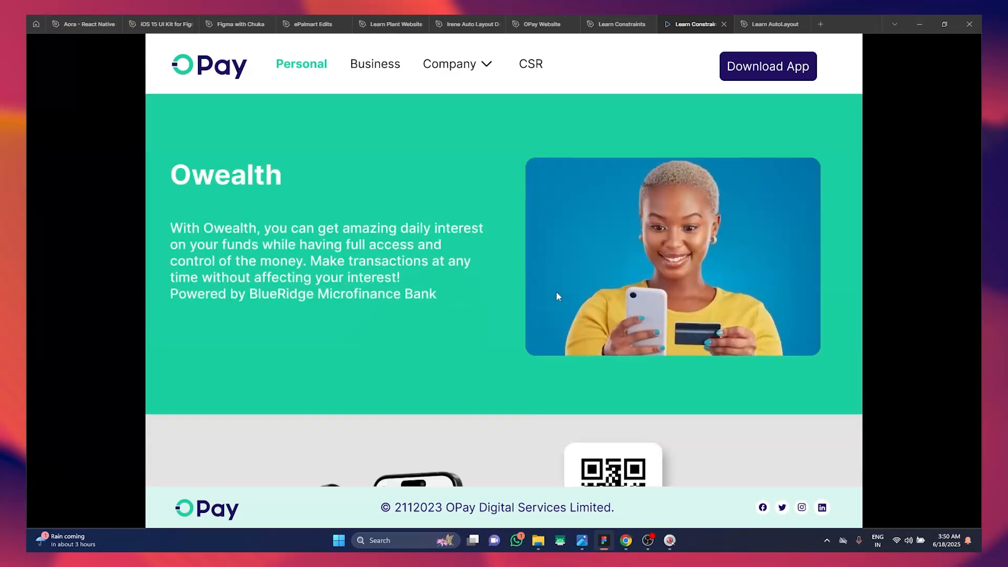
{"action": "scroll", "coordinate": [556, 291], "scroll_direction": "down", "scroll_amount": 4}
{"action": "scroll", "coordinate": [556, 292], "scroll_direction": "up", "scroll_amount": 4}
{"action": "scroll", "coordinate": [557, 292], "scroll_direction": "down", "scroll_amount": 9}
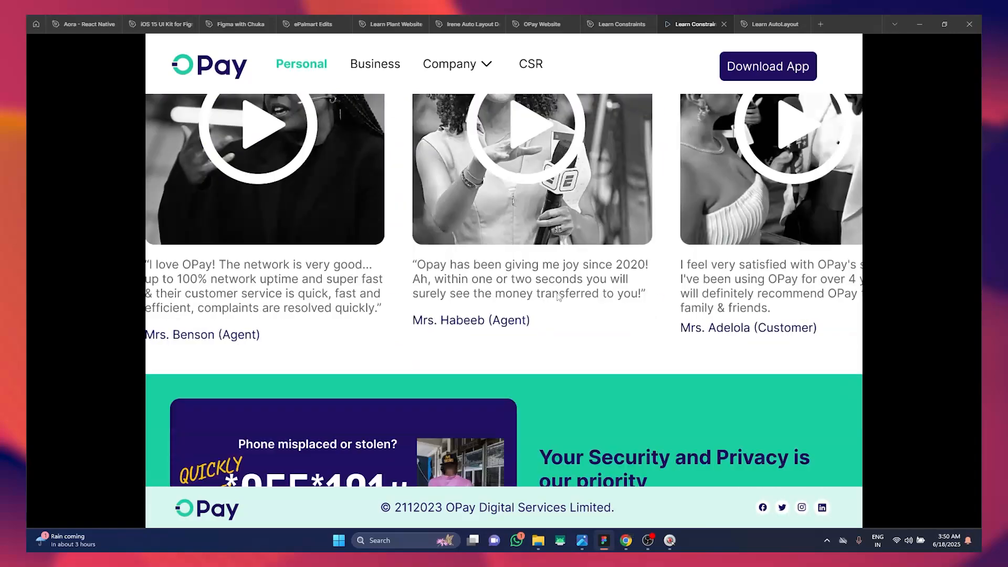
{"action": "scroll", "coordinate": [557, 296], "scroll_direction": "down", "scroll_amount": 10}
{"action": "scroll", "coordinate": [557, 297], "scroll_direction": "up", "scroll_amount": 6}
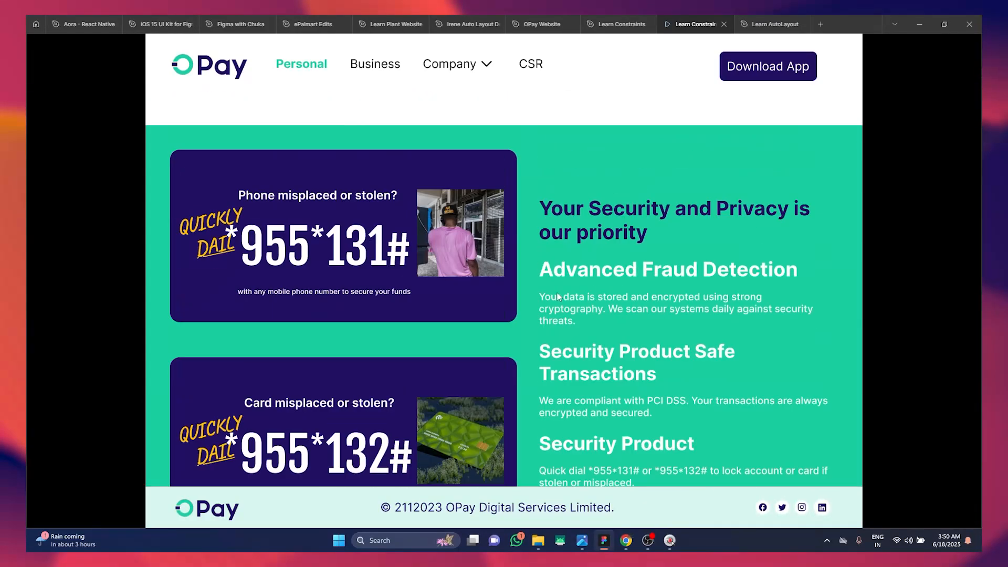
{"action": "scroll", "coordinate": [557, 297], "scroll_direction": "down", "scroll_amount": 5}
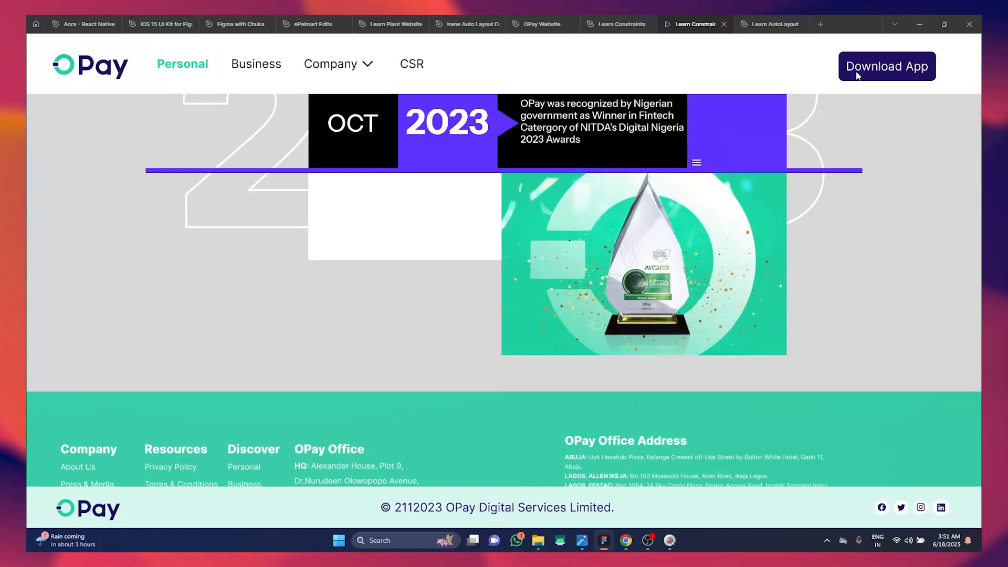
Restore the preview window to a smaller size, narrow it to about 500 px, and examine how the responsive security section reflows.
{"action": "scroll", "coordinate": [812, 96], "scroll_direction": "up", "scroll_amount": 3}
{"action": "scroll", "coordinate": [814, 97], "scroll_direction": "down", "scroll_amount": 3}
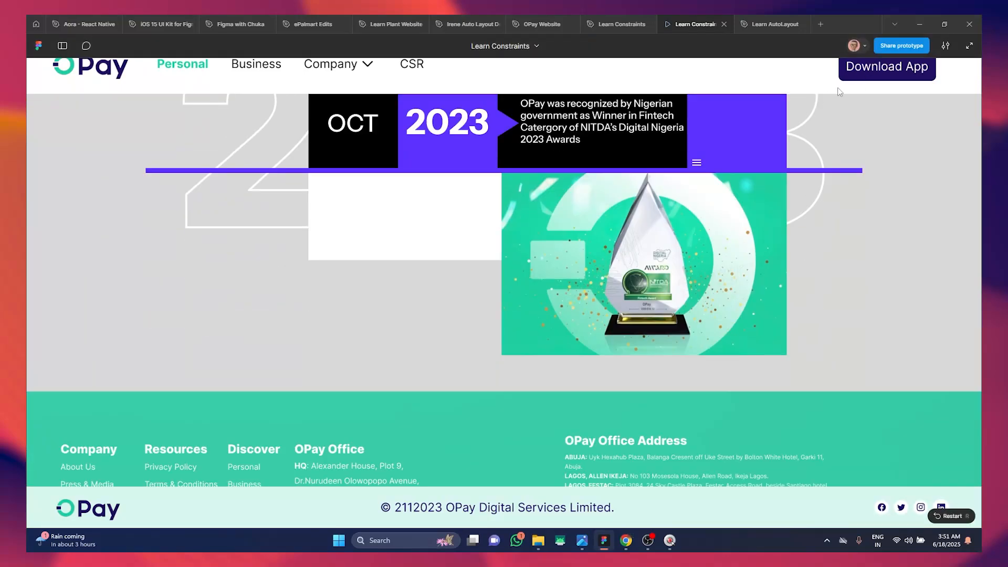
{"action": "left_click", "coordinate": [943, 24]}
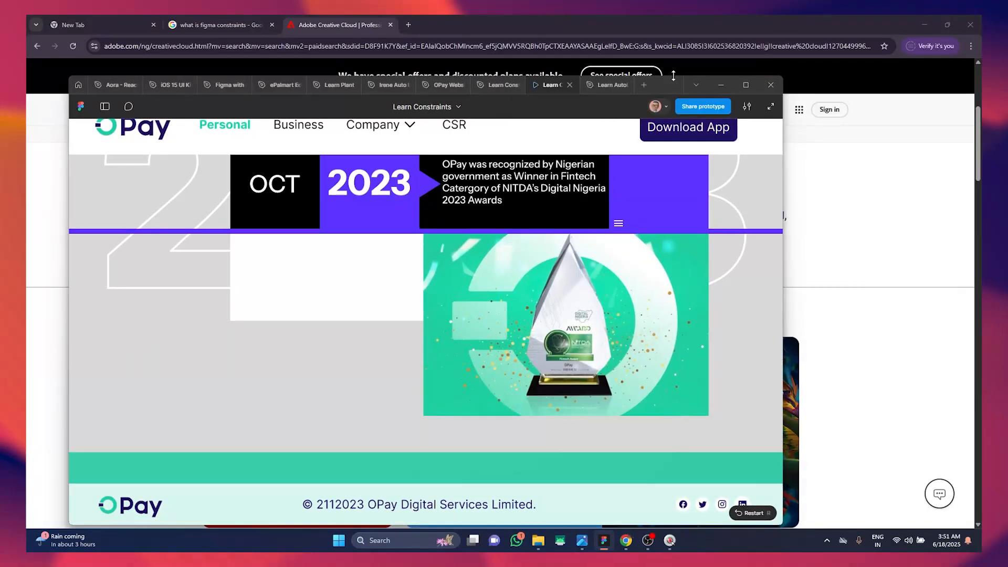
{"action": "left_click", "coordinate": [708, 73]}
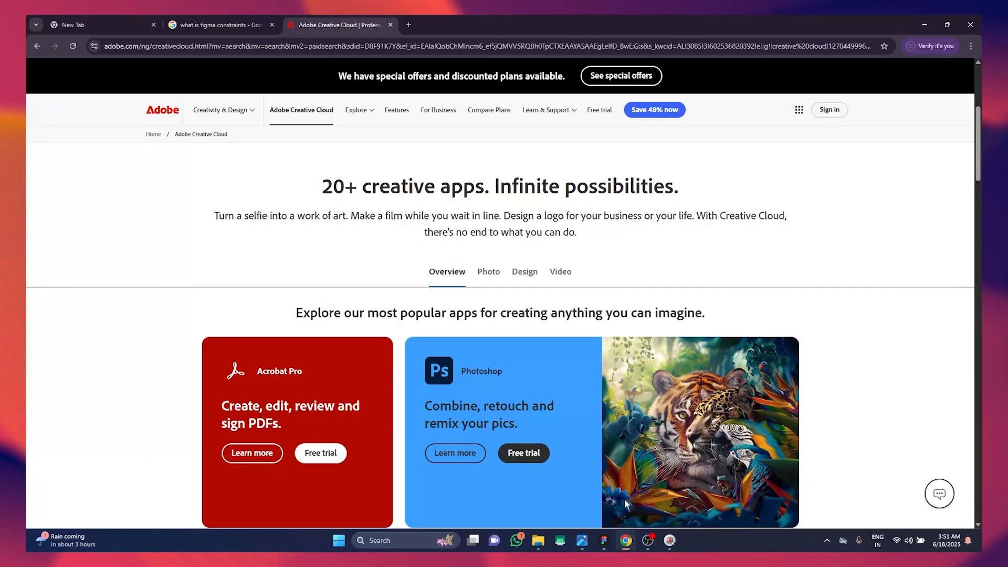
{"action": "left_click", "coordinate": [603, 541]}
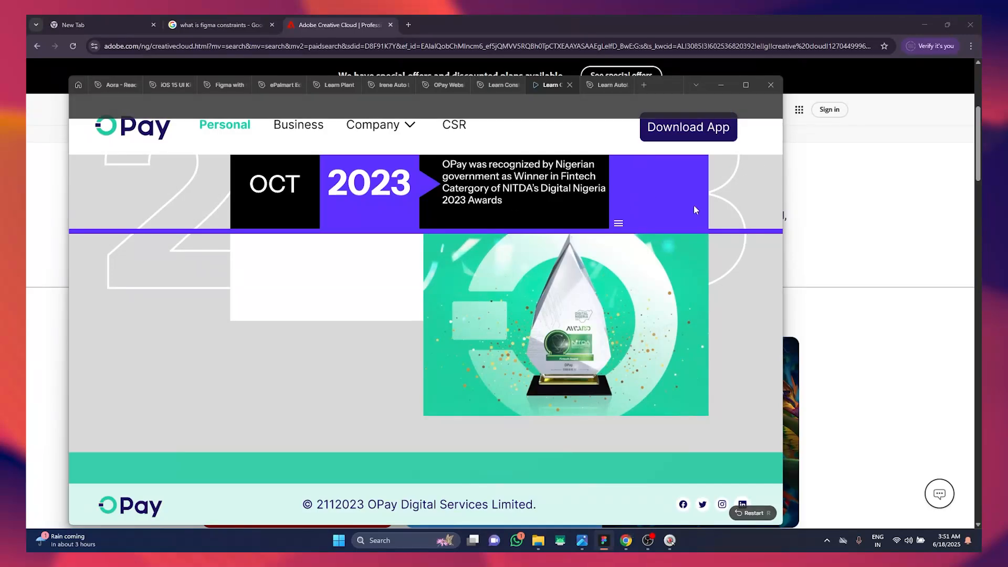
{"action": "left_click_drag", "start_coordinate": [662, 87], "coordinate": [625, 73]}
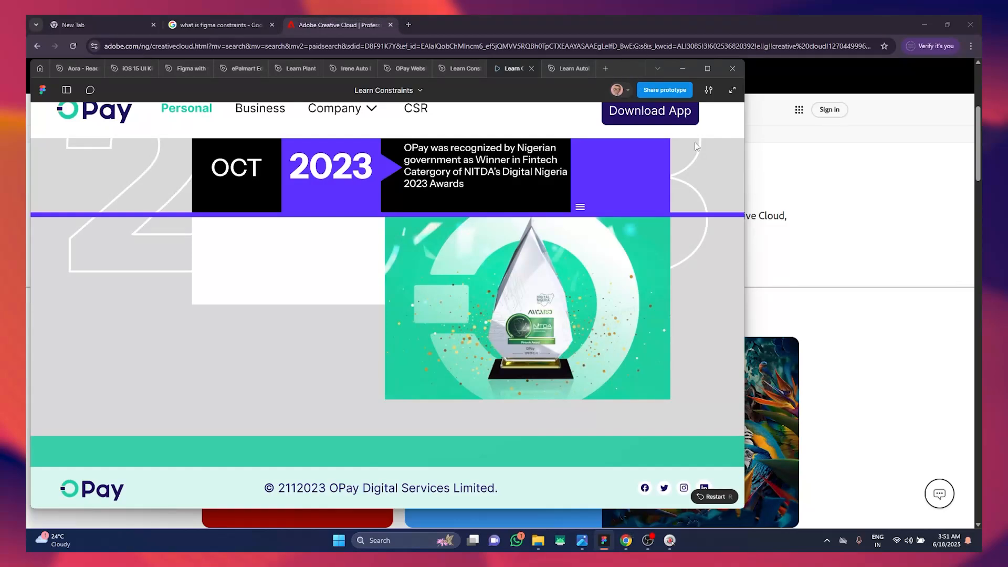
{"action": "left_click_drag", "start_coordinate": [744, 177], "coordinate": [527, 177]}
{"action": "scroll", "coordinate": [447, 199], "scroll_direction": "up", "scroll_amount": 10}
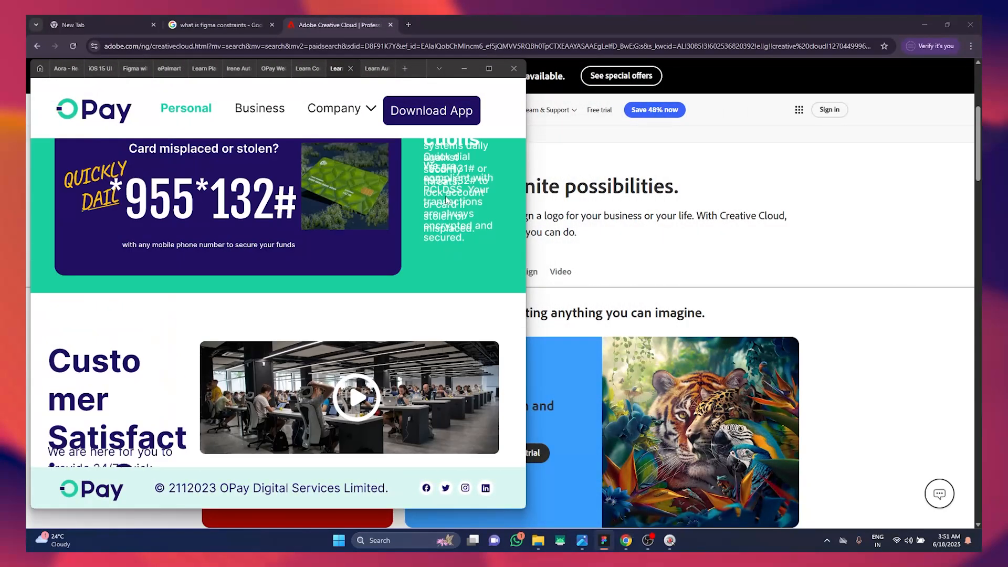
{"action": "scroll", "coordinate": [411, 144], "scroll_direction": "up", "scroll_amount": 4}
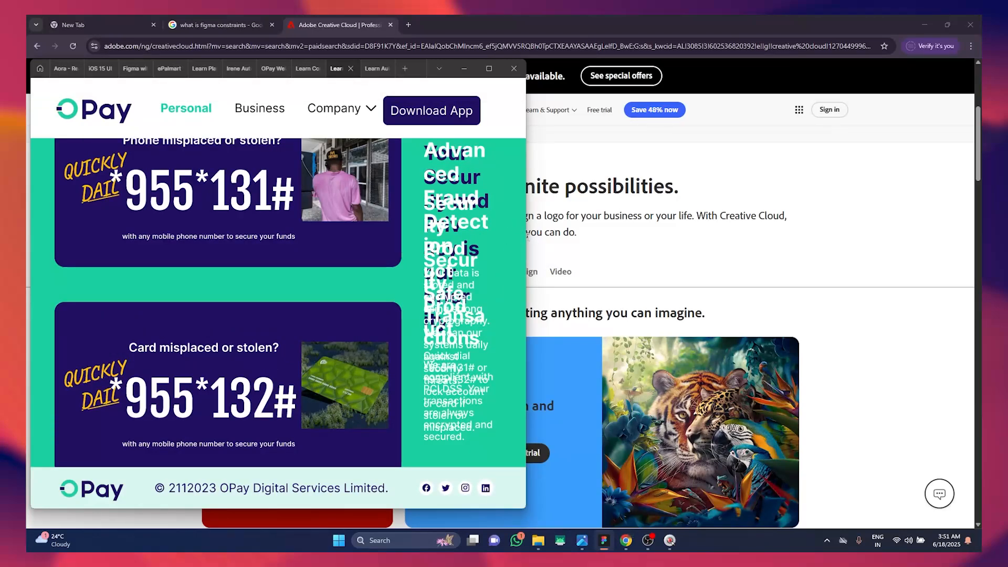
Widen the preview window to check the layout up to the customer testimonials, narrow it again, and maximize it.
{"action": "left_click_drag", "start_coordinate": [523, 237], "coordinate": [934, 249]}
{"action": "scroll", "coordinate": [757, 255], "scroll_direction": "up", "scroll_amount": 3}
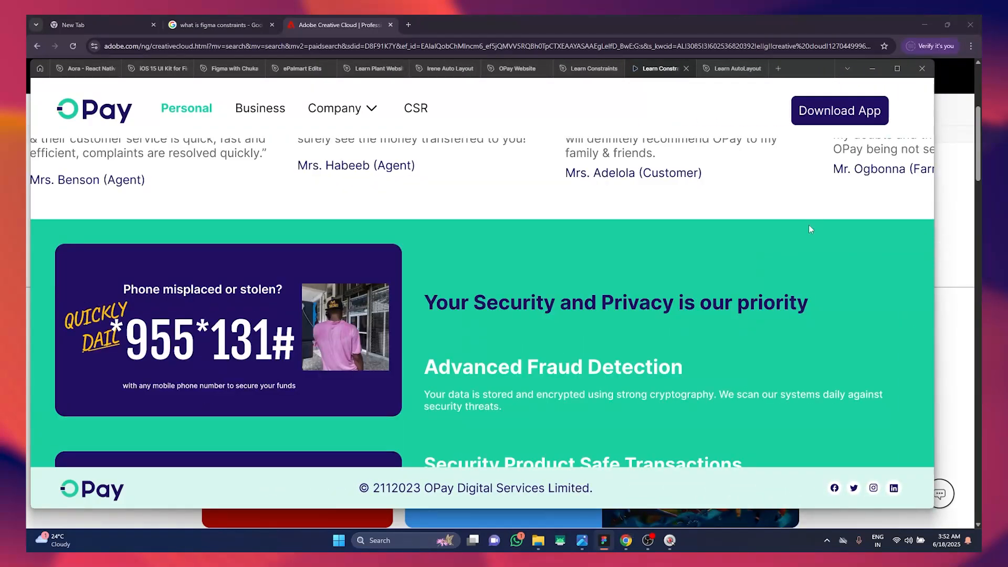
{"action": "scroll", "coordinate": [914, 254], "scroll_direction": "up", "scroll_amount": 6}
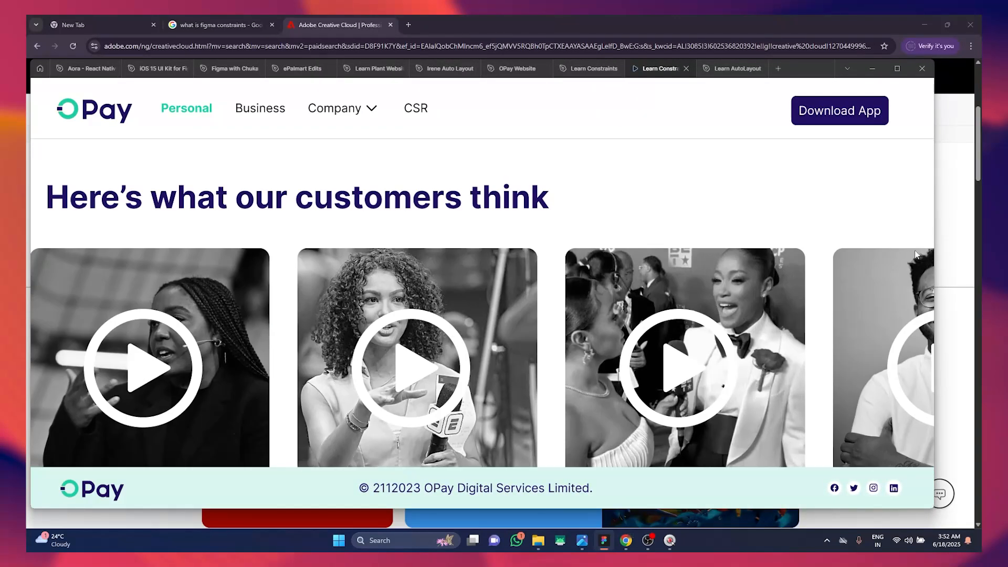
{"action": "left_click_drag", "start_coordinate": [934, 226], "coordinate": [785, 219]}
{"action": "left_click", "coordinate": [749, 68]}
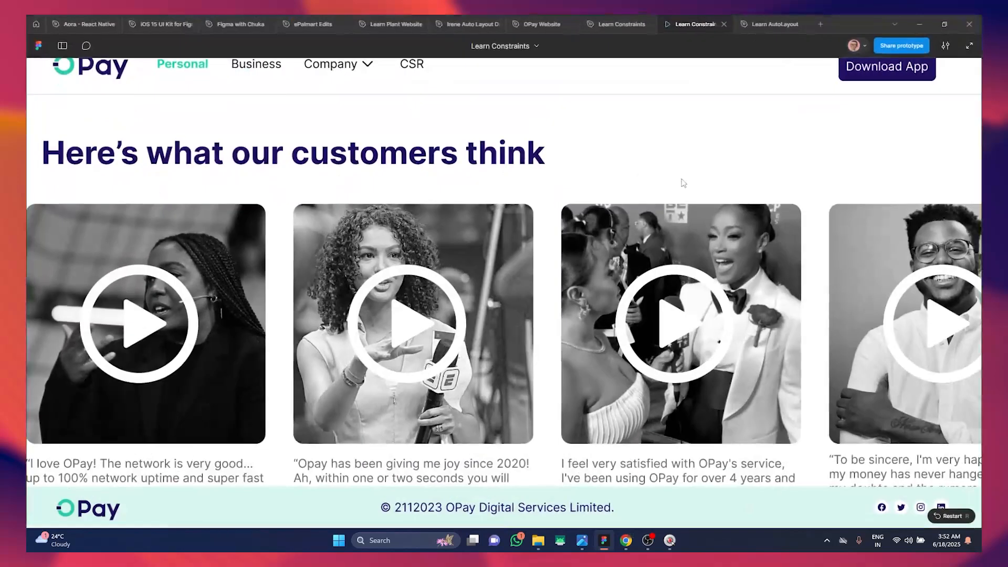
Return to the Learn Constraints design file and open the inline prototype preview of the Home mobile frame's Flow 4.
{"action": "left_click", "coordinate": [619, 24]}
{"action": "scroll", "coordinate": [593, 269], "scroll_direction": "down", "scroll_amount": 3}
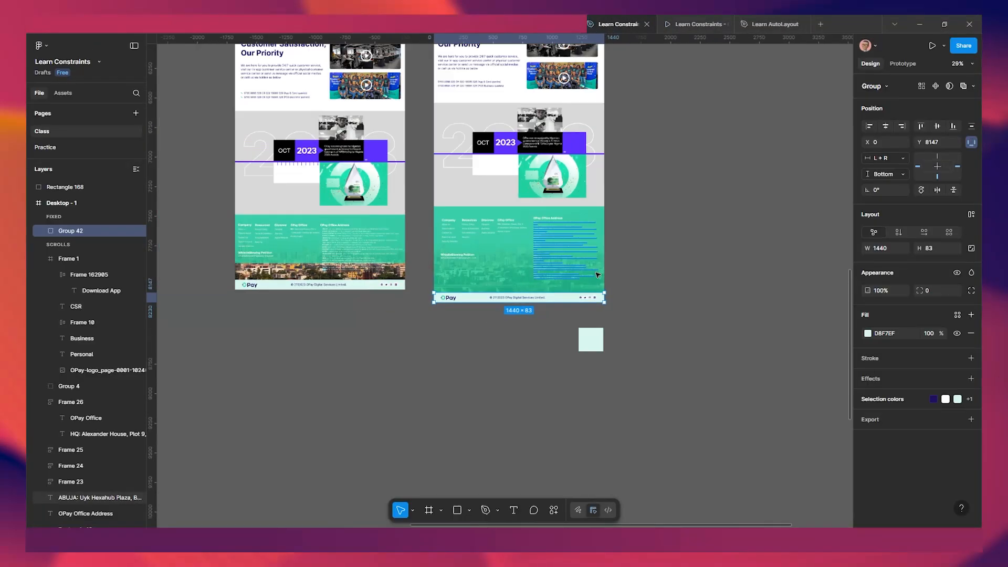
{"action": "scroll", "coordinate": [593, 270], "scroll_direction": "down", "scroll_amount": 2}
{"action": "scroll", "coordinate": [585, 401], "scroll_direction": "up", "scroll_amount": 7}
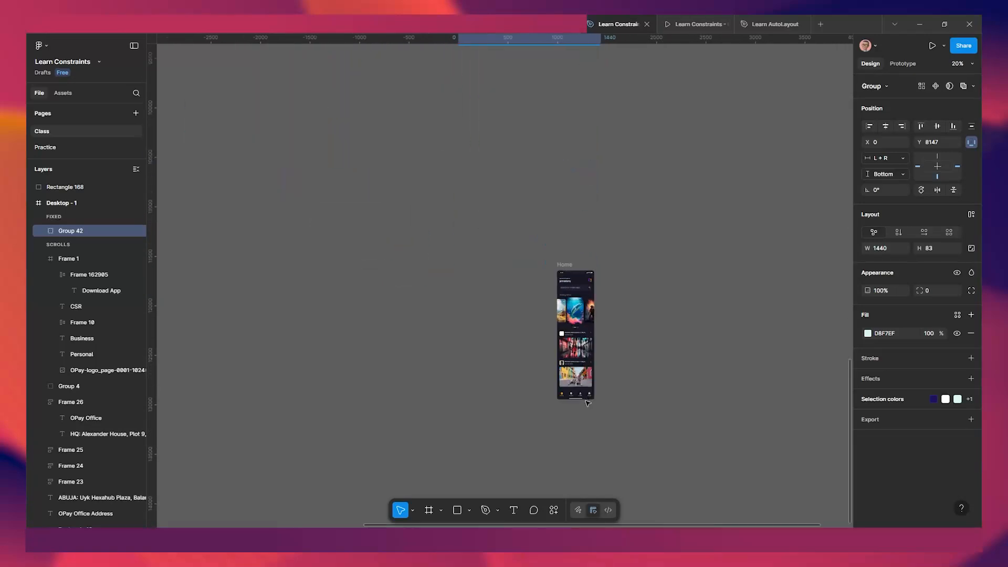
{"action": "scroll", "coordinate": [579, 186], "scroll_direction": "up", "scroll_amount": 5}
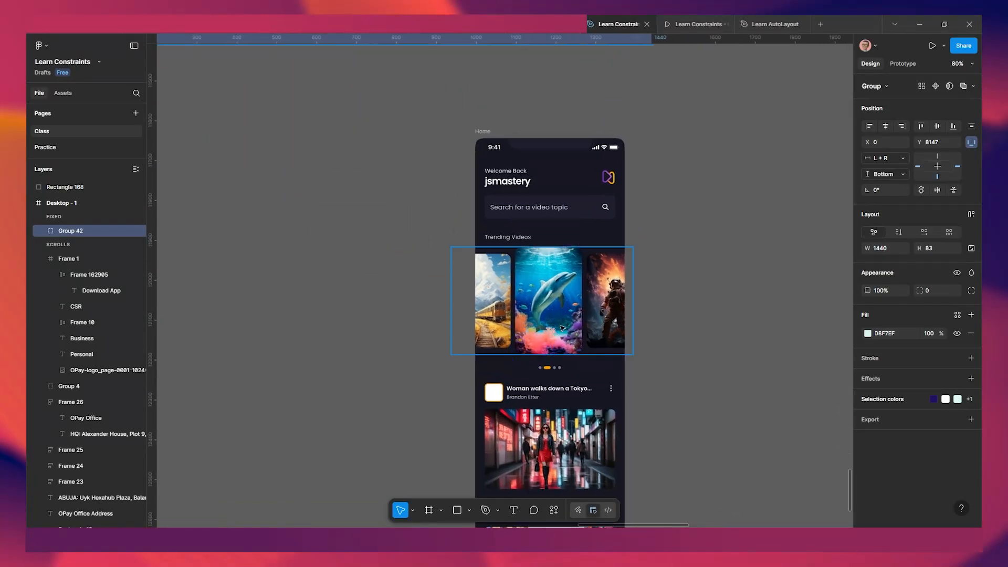
{"action": "scroll", "coordinate": [632, 167], "scroll_direction": "down", "scroll_amount": 1}
{"action": "left_click", "coordinate": [492, 133]}
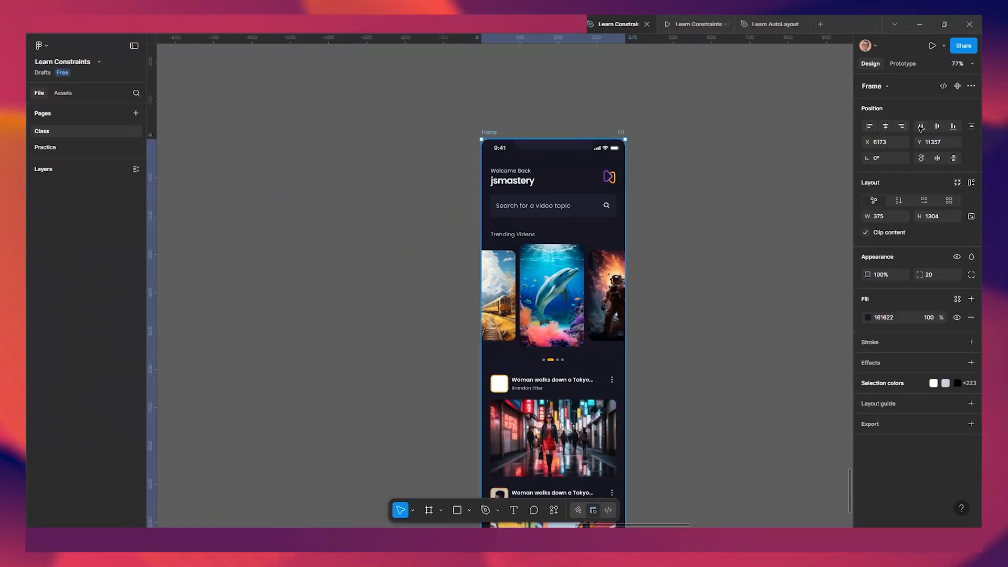
{"action": "left_click", "coordinate": [910, 63]}
{"action": "left_click", "coordinate": [475, 146]}
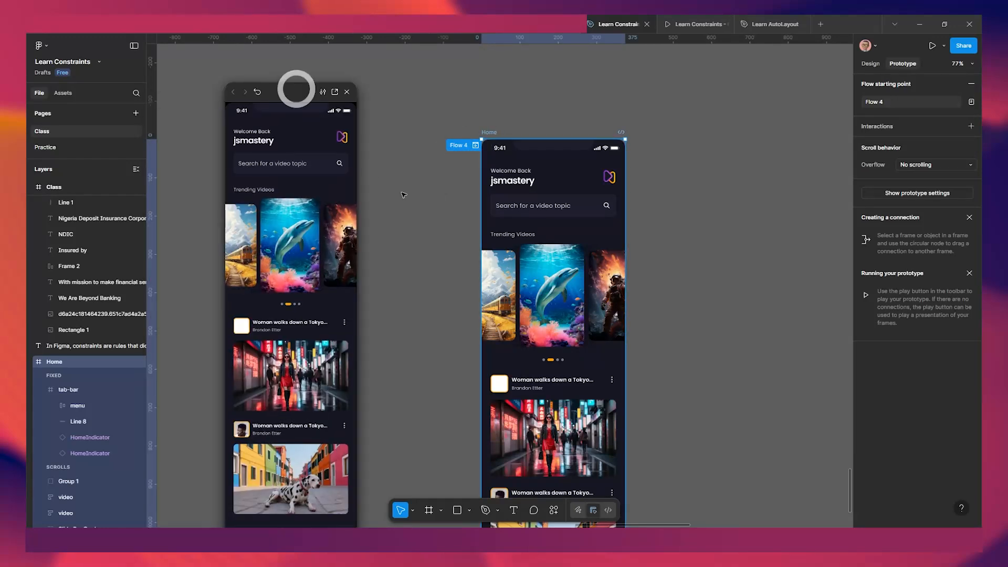
Set the prototype device to iPhone 16.
{"action": "left_click", "coordinate": [746, 183]}
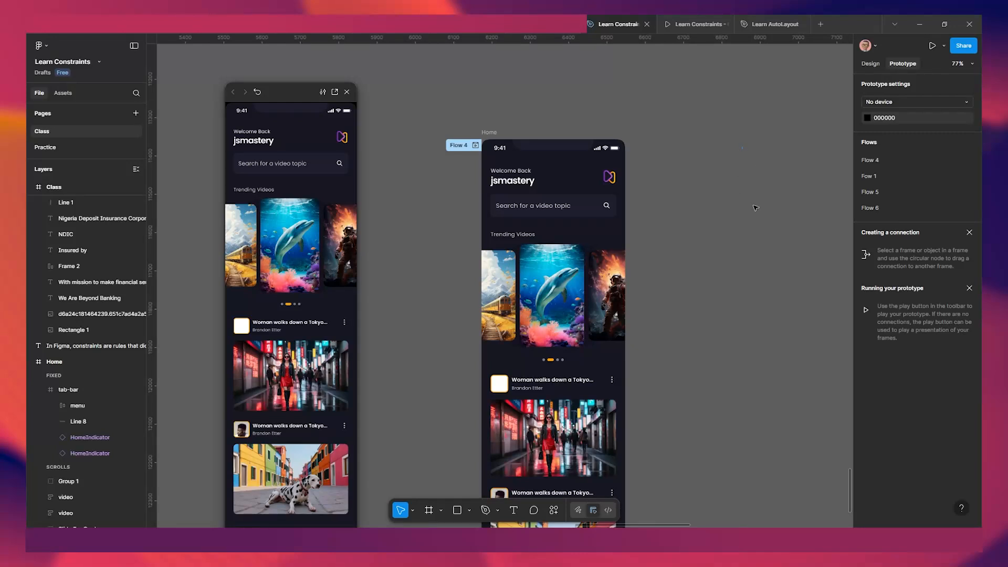
{"action": "left_click", "coordinate": [891, 101]}
{"action": "left_click", "coordinate": [872, 145]}
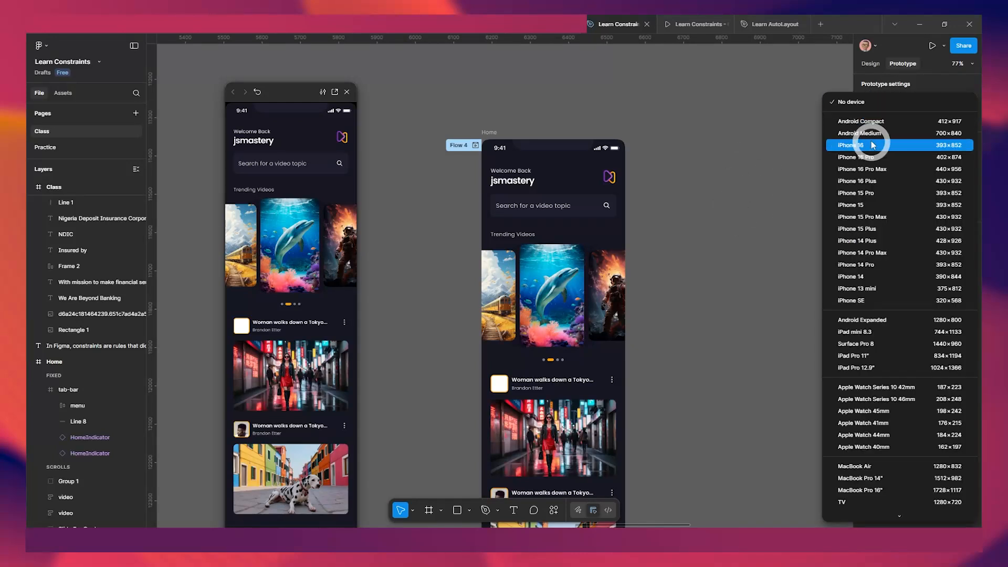
Move the inline preview clear of the Home frame and check how the mobile screen scrolls inside the iPhone 16 mockup.
{"action": "left_click_drag", "start_coordinate": [371, 88], "coordinate": [239, 70]}
{"action": "scroll", "coordinate": [245, 244], "scroll_direction": "down", "scroll_amount": 2}
{"action": "scroll", "coordinate": [246, 245], "scroll_direction": "up", "scroll_amount": 2}
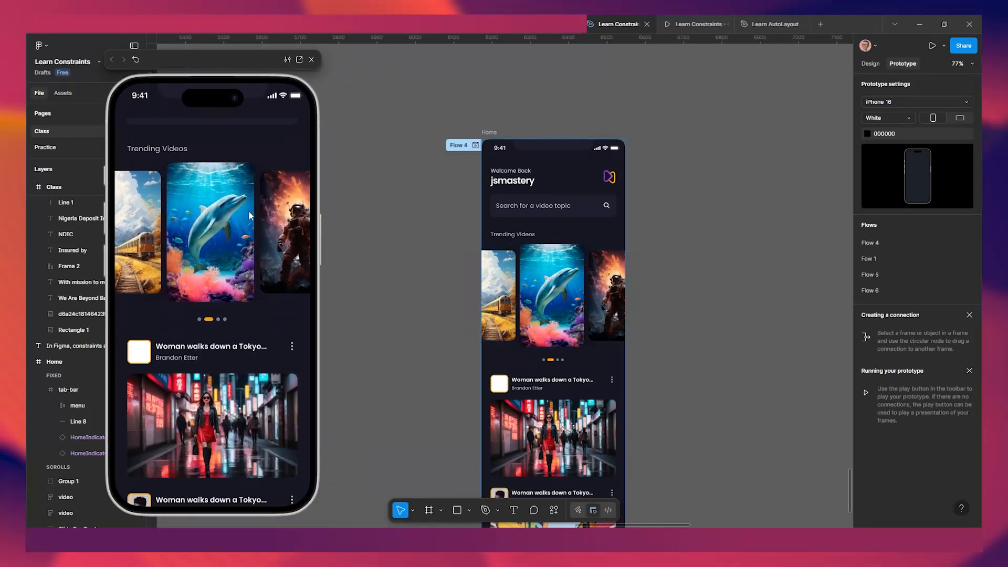
{"action": "scroll", "coordinate": [255, 295], "scroll_direction": "up", "scroll_amount": 1}
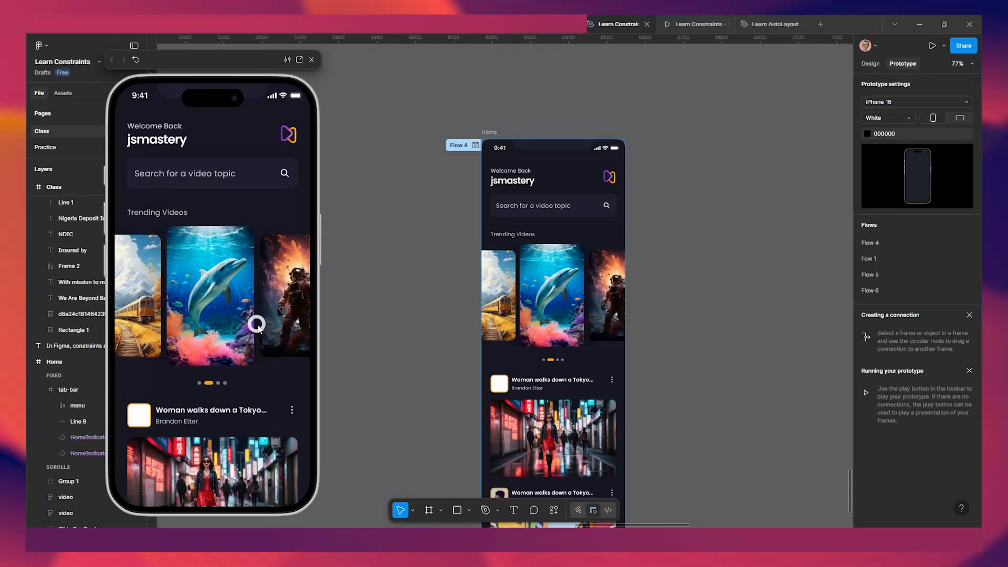
Scroll the Home screen down to its end and back up in the inline preview to check the tab bar's behavior.
{"action": "scroll", "coordinate": [250, 234], "scroll_direction": "down", "scroll_amount": 2}
{"action": "scroll", "coordinate": [262, 257], "scroll_direction": "down", "scroll_amount": 2}
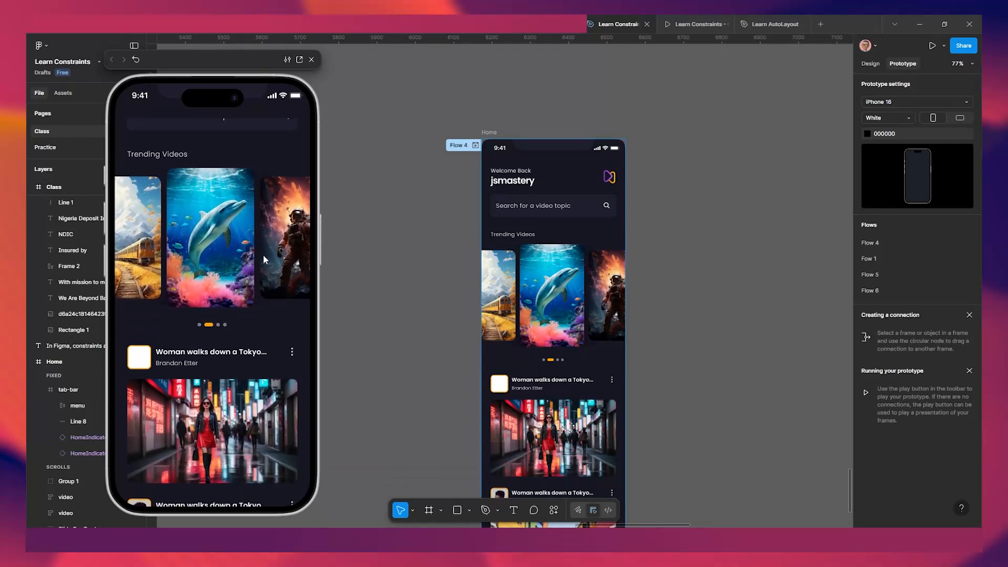
{"action": "scroll", "coordinate": [265, 262], "scroll_direction": "up", "scroll_amount": 2}
{"action": "scroll", "coordinate": [260, 257], "scroll_direction": "down", "scroll_amount": 1}
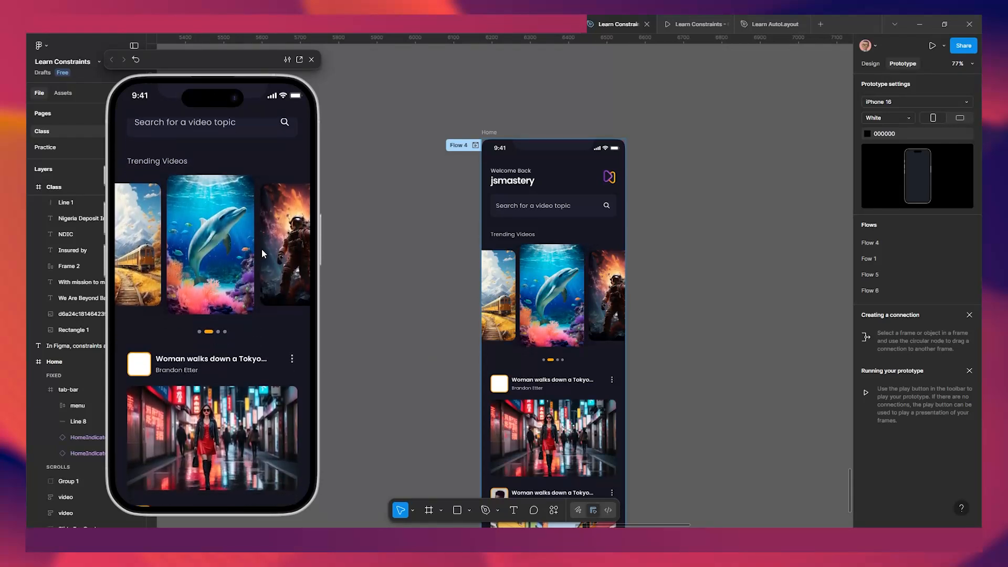
{"action": "scroll", "coordinate": [266, 221], "scroll_direction": "down", "scroll_amount": 4}
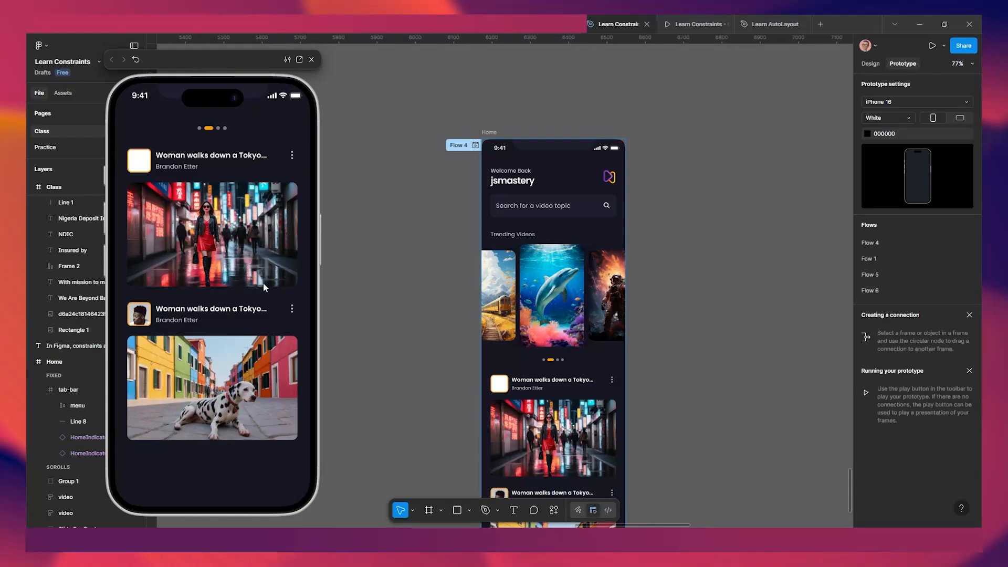
{"action": "scroll", "coordinate": [262, 273], "scroll_direction": "up", "scroll_amount": 5}
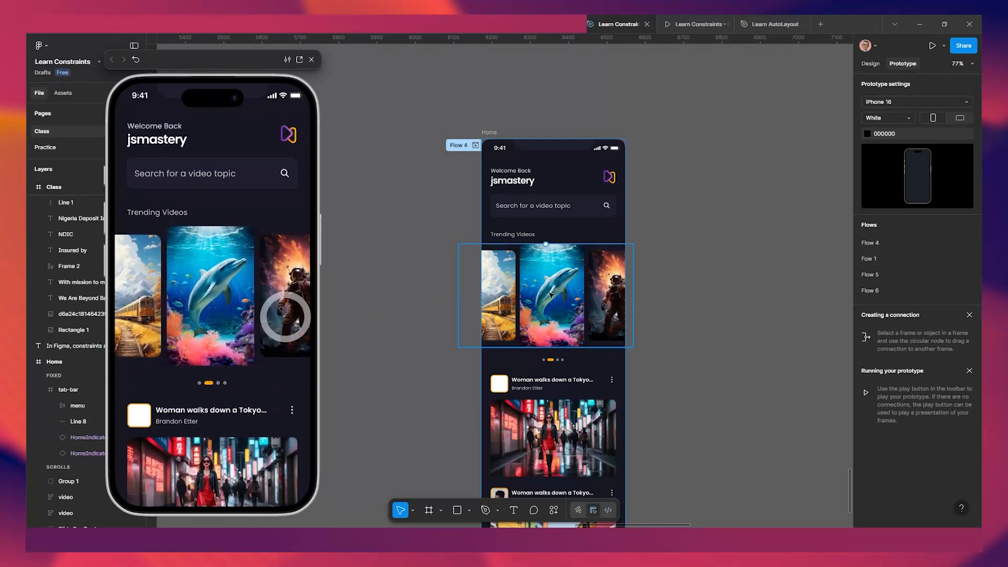
Set the scroll position of the Home frame's tab-bar to Scroll with parent.
{"action": "scroll", "coordinate": [554, 310], "scroll_direction": "down", "scroll_amount": 5}
{"action": "left_click_drag", "start_coordinate": [552, 332], "coordinate": [534, 231]}
{"action": "scroll", "coordinate": [532, 328], "scroll_direction": "up", "scroll_amount": 3}
{"action": "scroll", "coordinate": [525, 373], "scroll_direction": "up", "scroll_amount": 2}
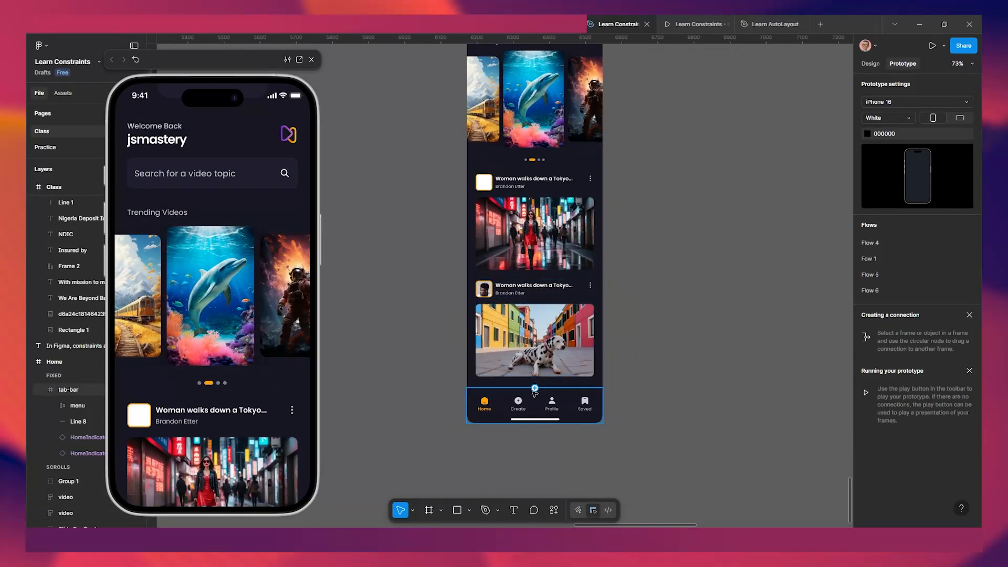
{"action": "left_click", "coordinate": [532, 401]}
{"action": "left_click", "coordinate": [870, 64]}
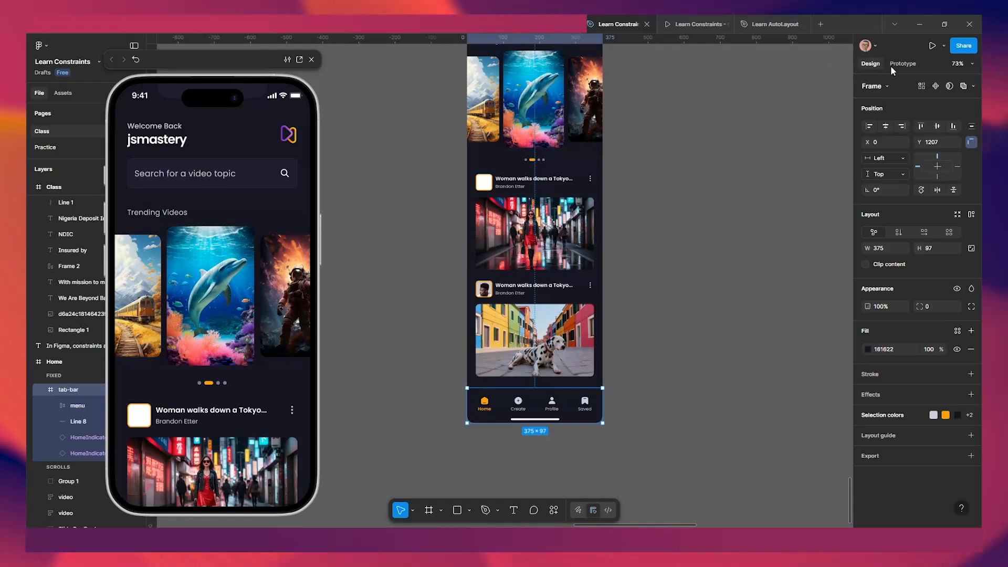
{"action": "left_click", "coordinate": [903, 64]}
{"action": "left_click", "coordinate": [918, 122]}
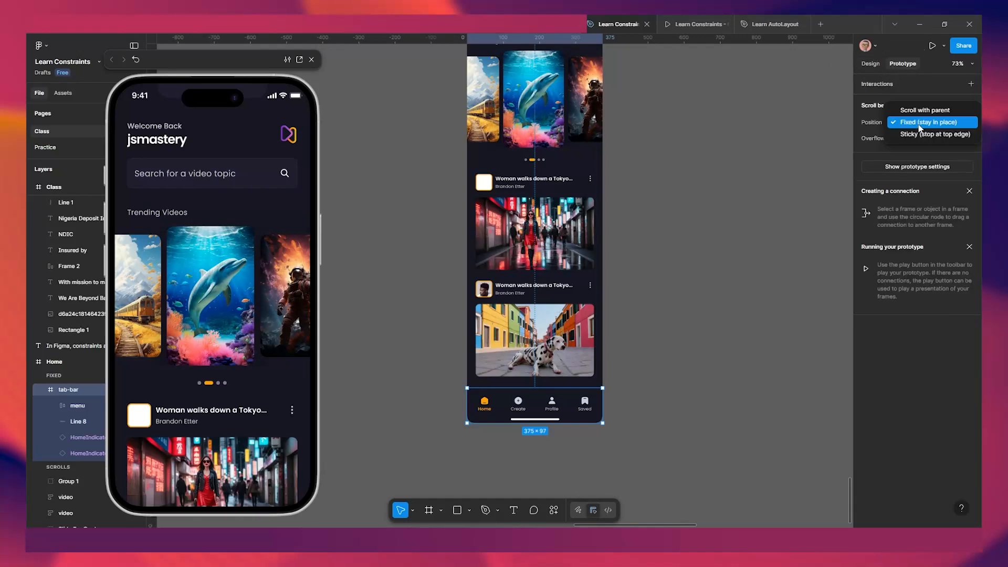
{"action": "left_click", "coordinate": [914, 112]}
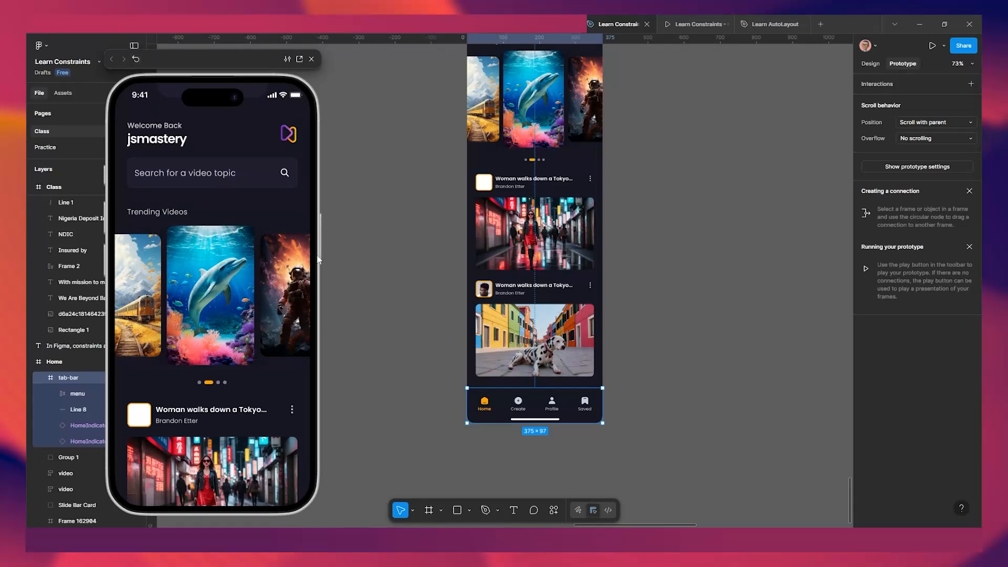
Reopen the Flow 4 inline preview and scroll the Home screen to check how the tab bar moves with the content.
{"action": "left_click", "coordinate": [311, 58]}
{"action": "scroll", "coordinate": [451, 294], "scroll_direction": "down", "scroll_amount": 3}
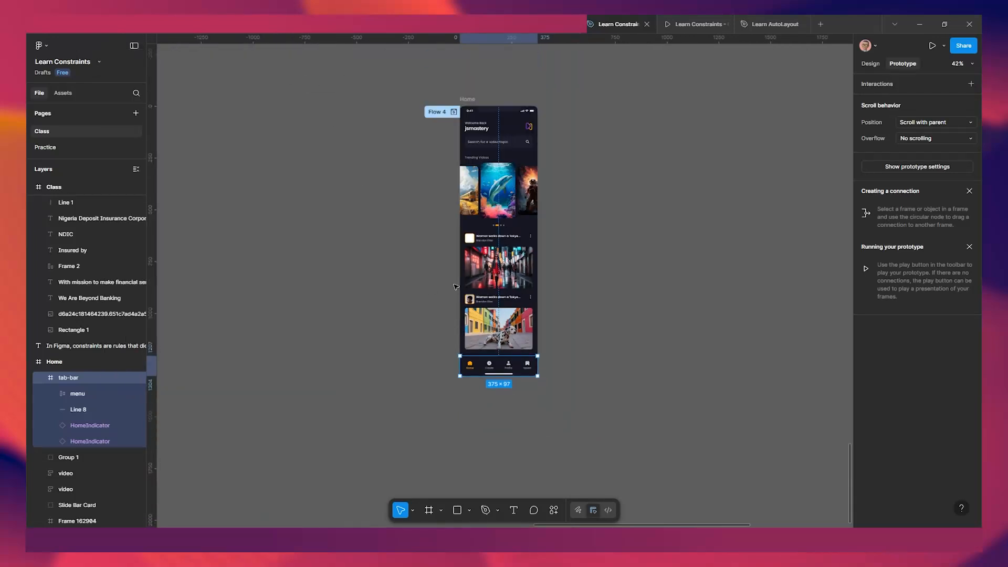
{"action": "left_click", "coordinate": [451, 113]}
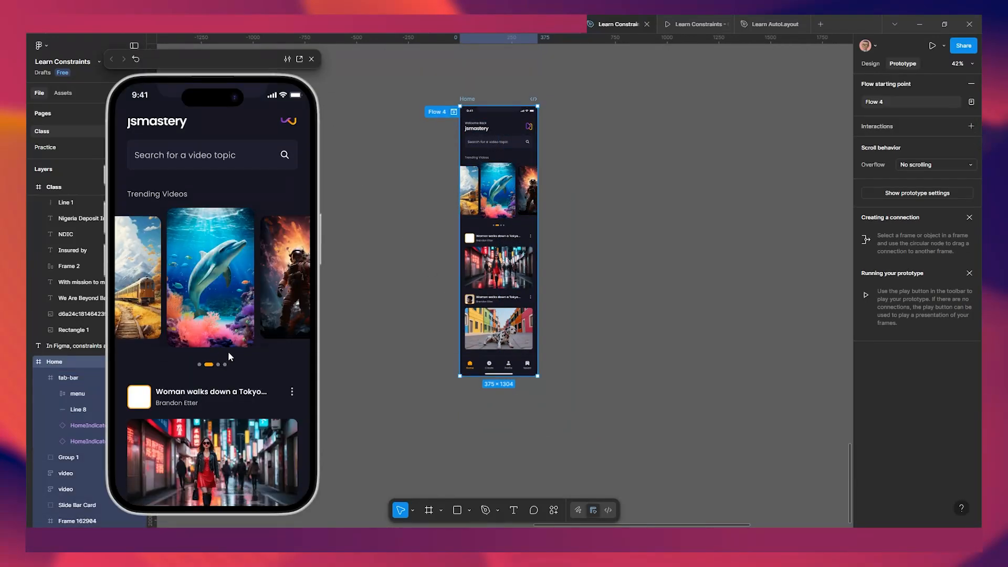
{"action": "scroll", "coordinate": [206, 344], "scroll_direction": "down", "scroll_amount": 5}
{"action": "scroll", "coordinate": [236, 297], "scroll_direction": "up", "scroll_amount": 5}
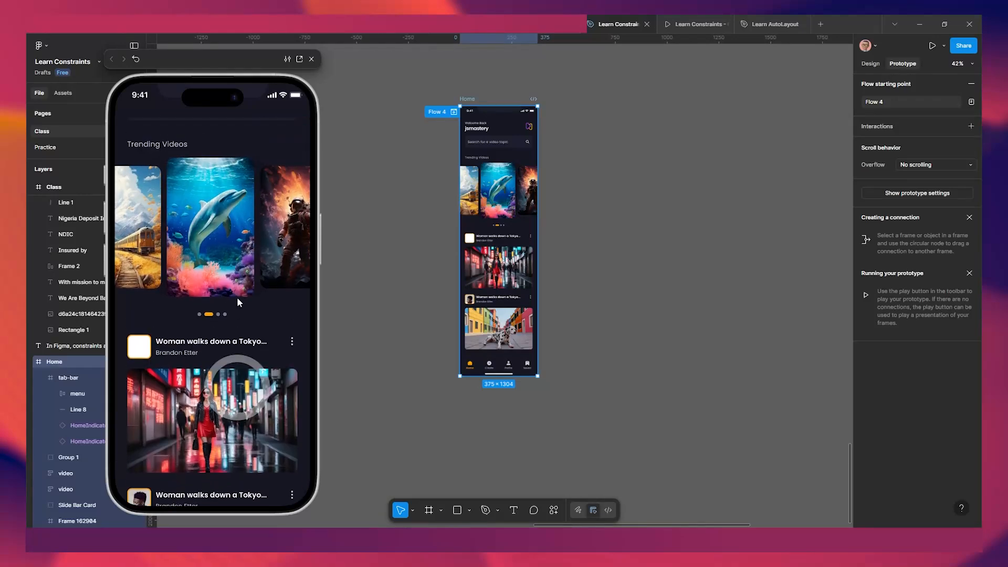
{"action": "scroll", "coordinate": [237, 295], "scroll_direction": "down", "scroll_amount": 5}
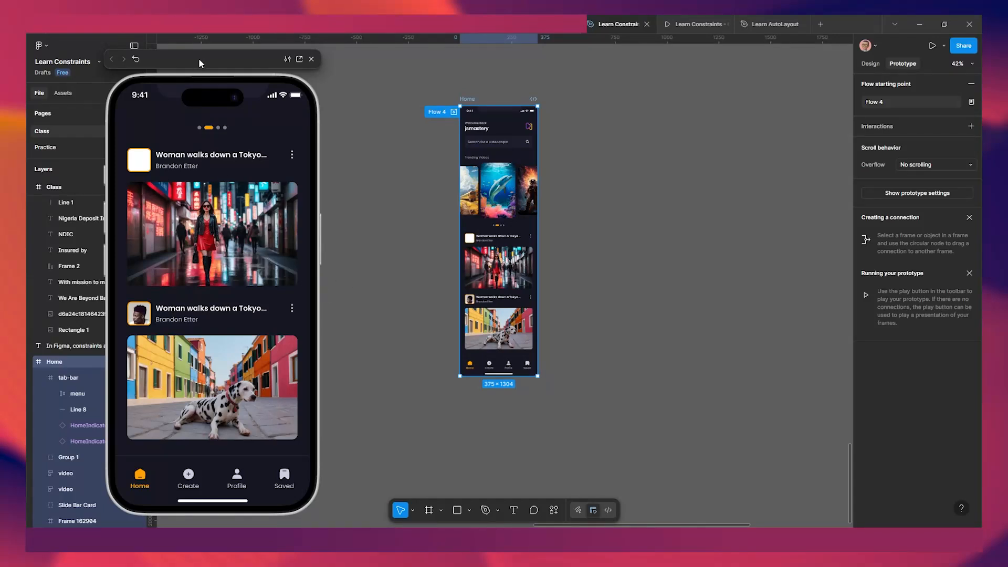
Shift the preview window slightly and set the tab-bar's scroll position to Fixed (stay in place).
{"action": "left_click_drag", "start_coordinate": [199, 63], "coordinate": [188, 62]}
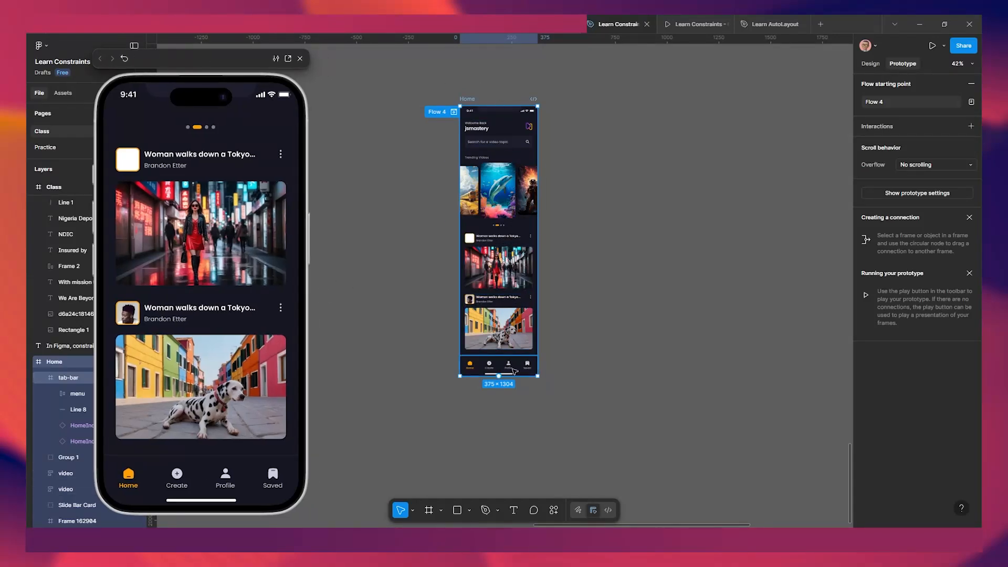
{"action": "left_click", "coordinate": [515, 372]}
{"action": "scroll", "coordinate": [515, 371], "scroll_direction": "up", "scroll_amount": 3}
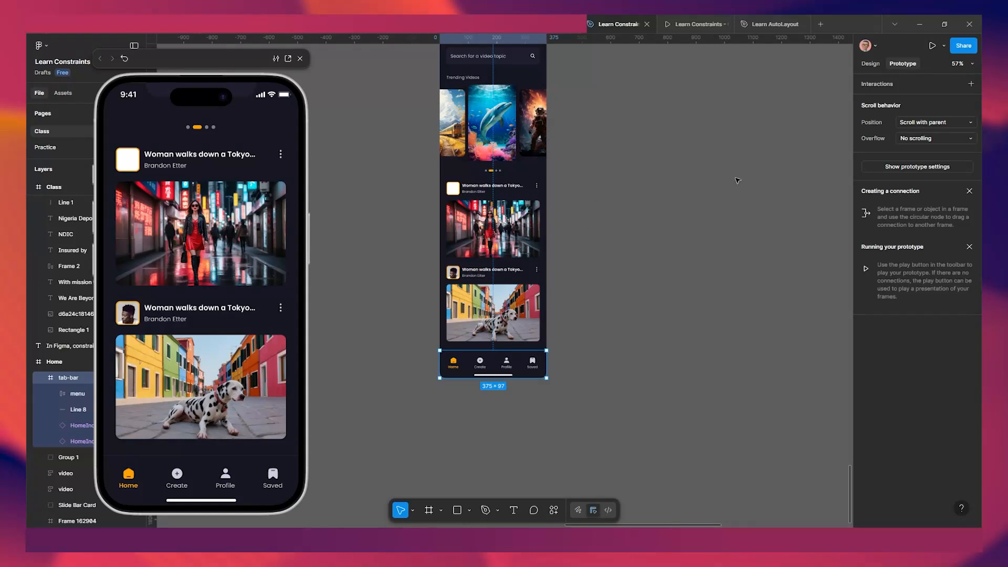
{"action": "left_click", "coordinate": [932, 124]}
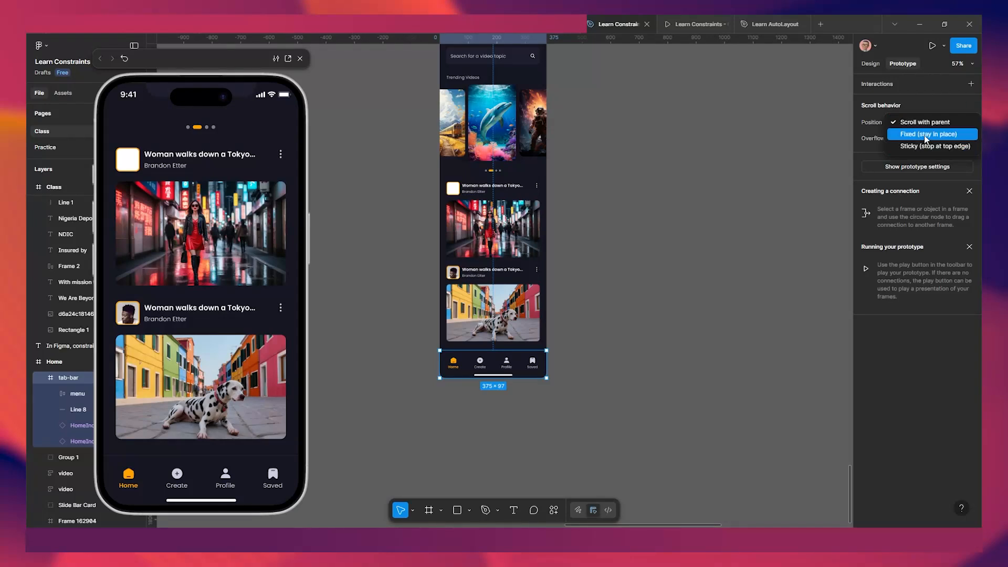
{"action": "left_click", "coordinate": [925, 135]}
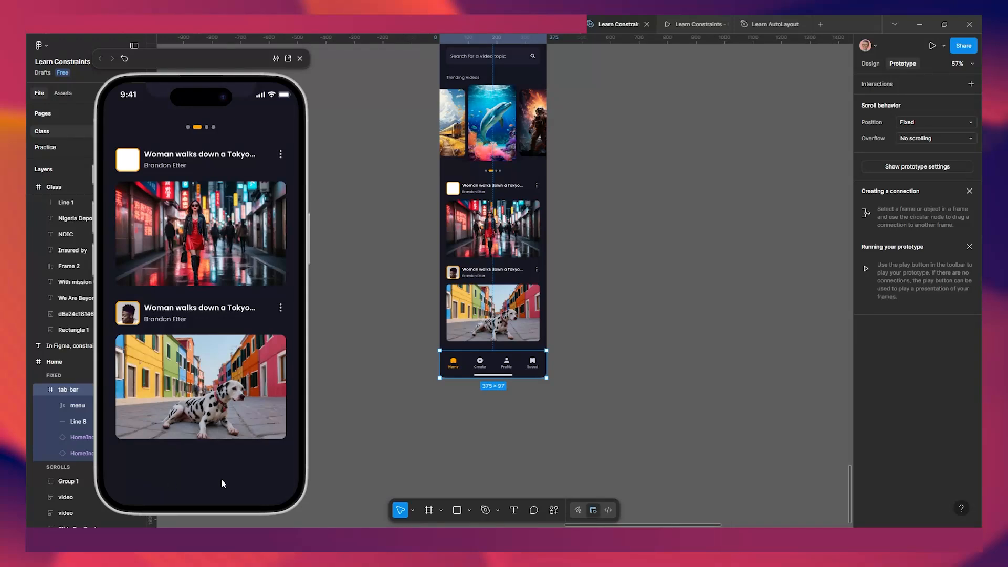
Scroll through the previewed Home screen to check where the fixed tab bar sits.
{"action": "scroll", "coordinate": [214, 367], "scroll_direction": "up", "scroll_amount": 1}
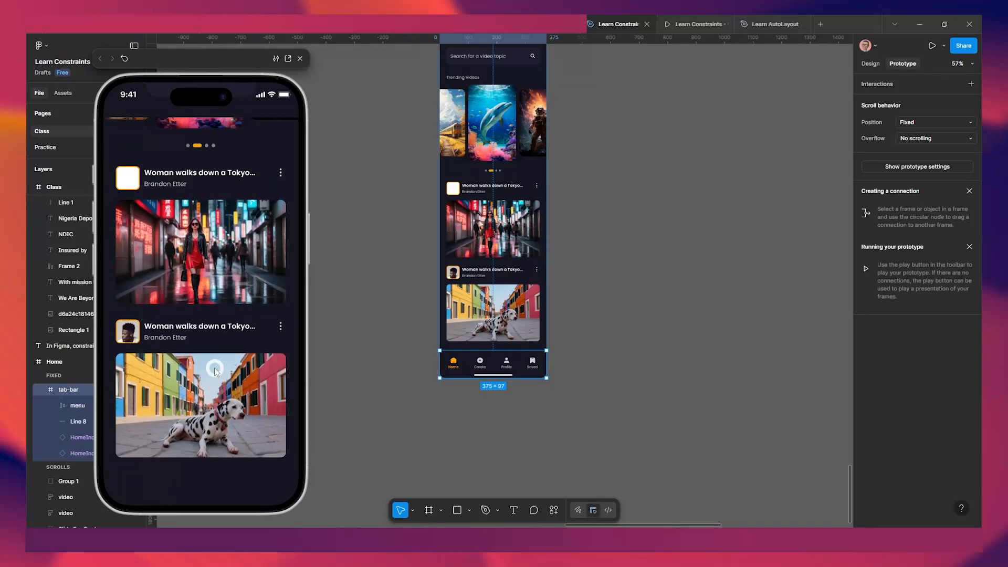
{"action": "scroll", "coordinate": [215, 379], "scroll_direction": "up", "scroll_amount": 2}
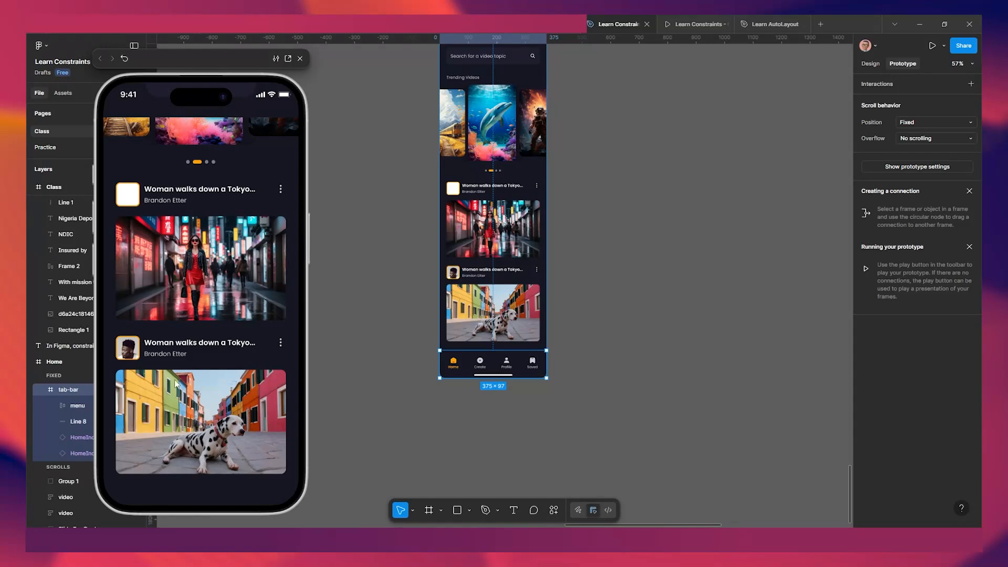
{"action": "scroll", "coordinate": [221, 370], "scroll_direction": "down", "scroll_amount": 2}
{"action": "scroll", "coordinate": [226, 377], "scroll_direction": "up", "scroll_amount": 5}
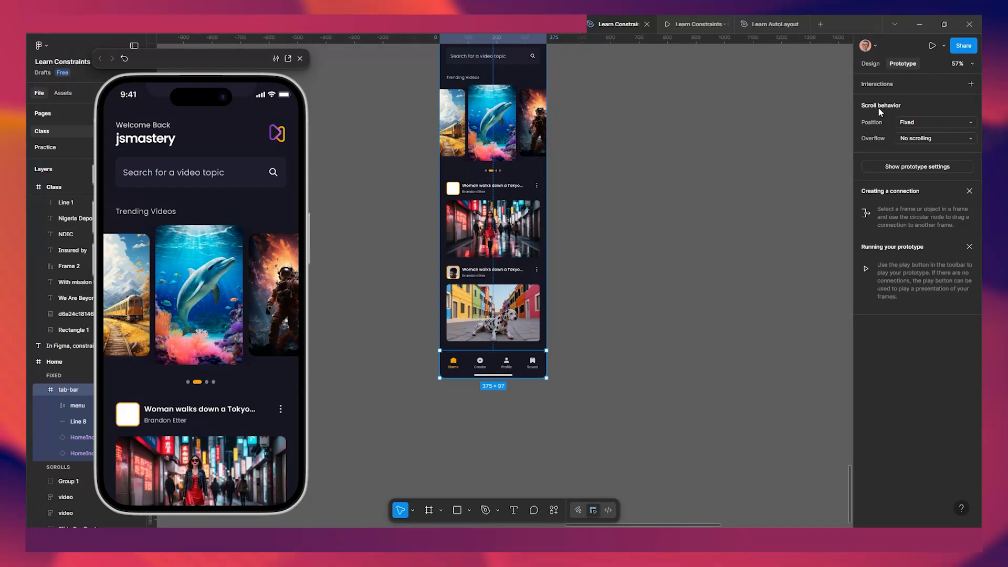
Set the tab-bar's vertical constraint to Bottom.
{"action": "left_click", "coordinate": [870, 63]}
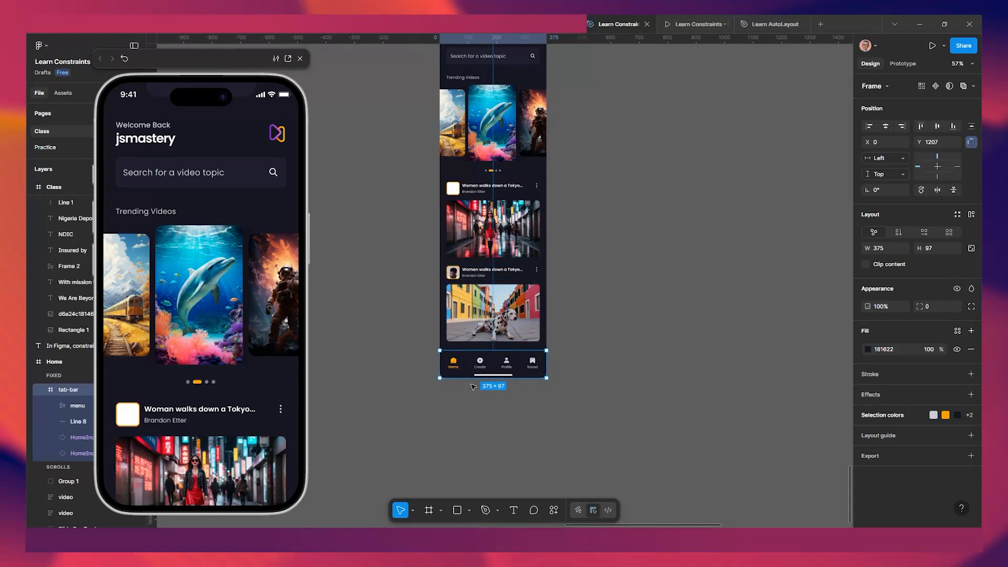
{"action": "scroll", "coordinate": [466, 372], "scroll_direction": "up", "scroll_amount": 7}
{"action": "left_click", "coordinate": [591, 443]}
{"action": "left_click", "coordinate": [550, 349]}
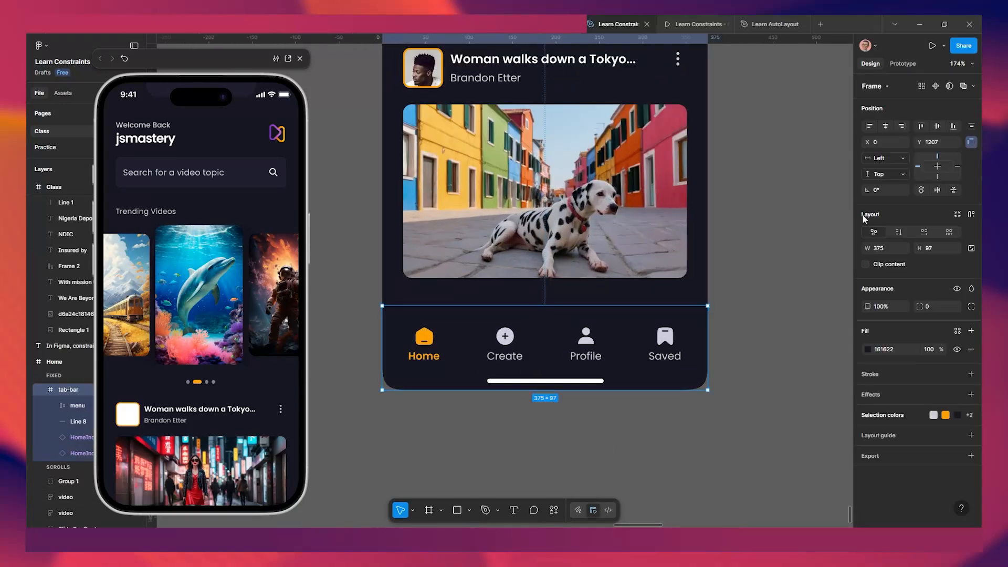
{"action": "left_click", "coordinate": [890, 173]}
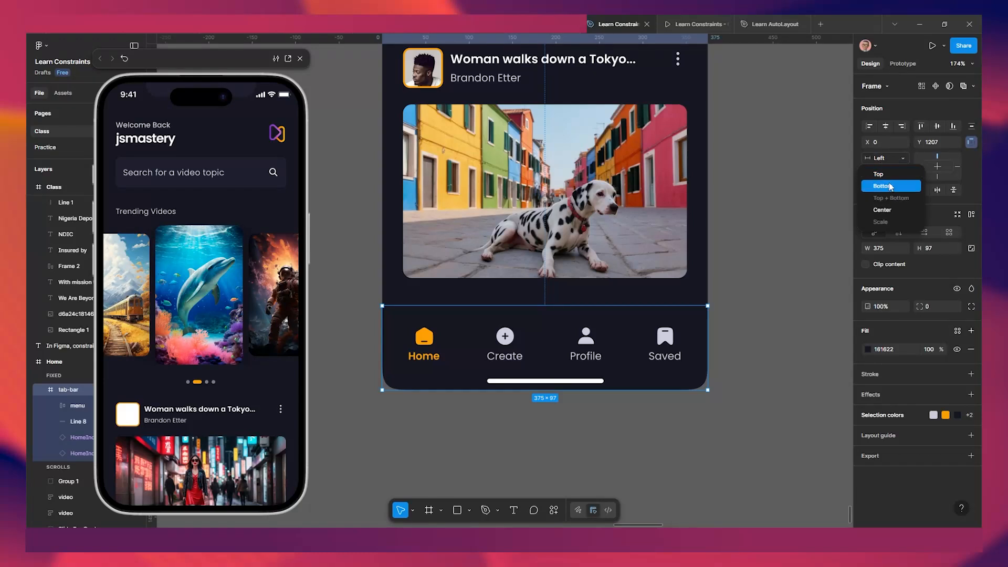
{"action": "left_click", "coordinate": [883, 182]}
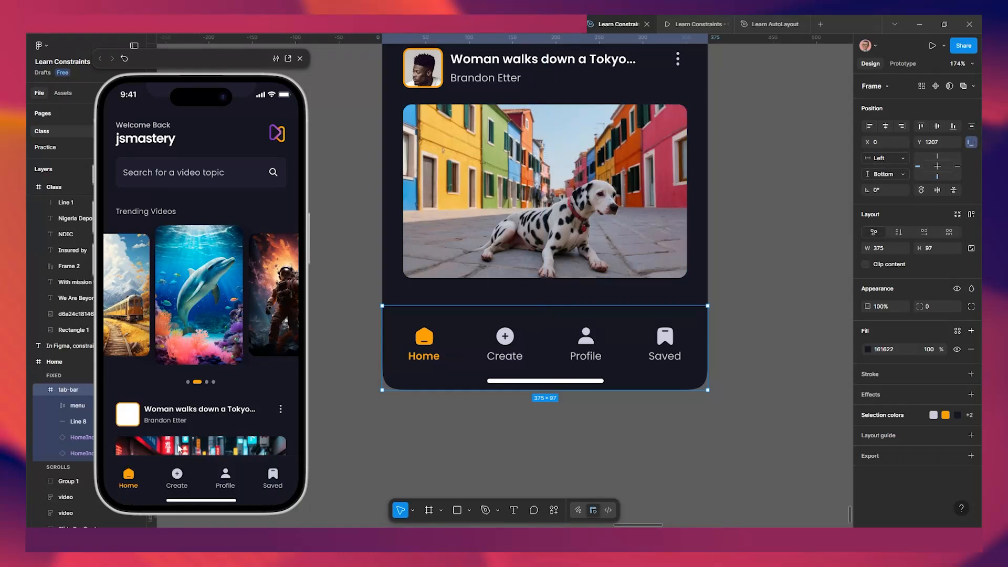
Scroll the Home preview repeatedly to verify the bottom-constrained tab bar, and close the preview.
{"action": "scroll", "coordinate": [215, 369], "scroll_direction": "down", "scroll_amount": 5}
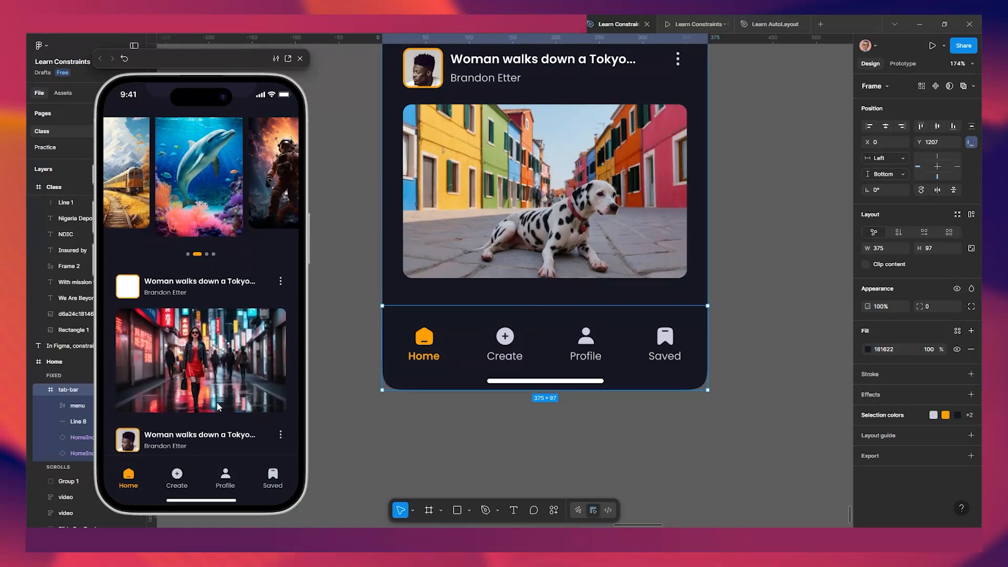
{"action": "scroll", "coordinate": [220, 363], "scroll_direction": "up", "scroll_amount": 5}
{"action": "scroll", "coordinate": [220, 363], "scroll_direction": "down", "scroll_amount": 5}
{"action": "scroll", "coordinate": [220, 364], "scroll_direction": "up", "scroll_amount": 5}
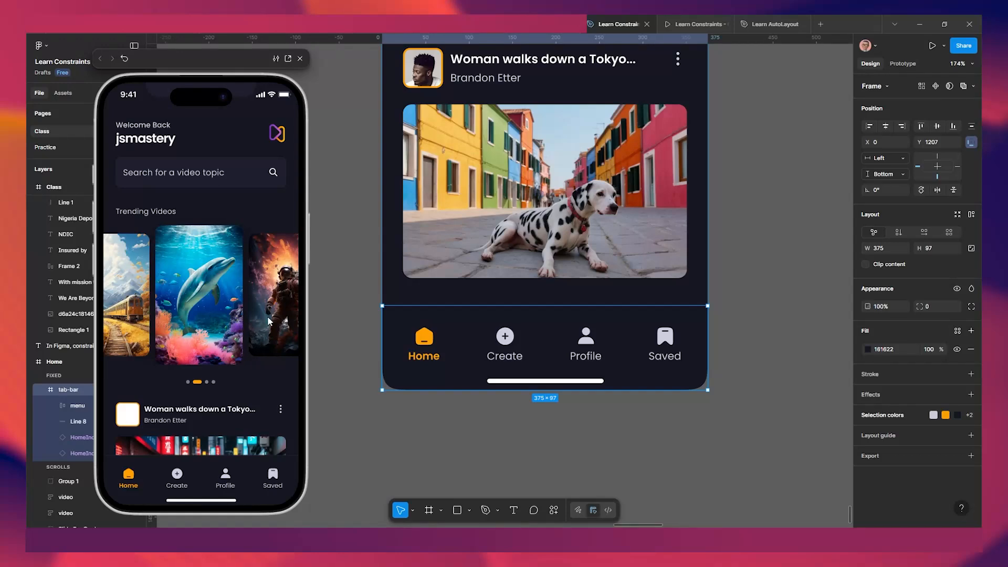
{"action": "scroll", "coordinate": [292, 352], "scroll_direction": "down", "scroll_amount": 5}
{"action": "scroll", "coordinate": [291, 352], "scroll_direction": "up", "scroll_amount": 5}
{"action": "left_click", "coordinate": [300, 59]}
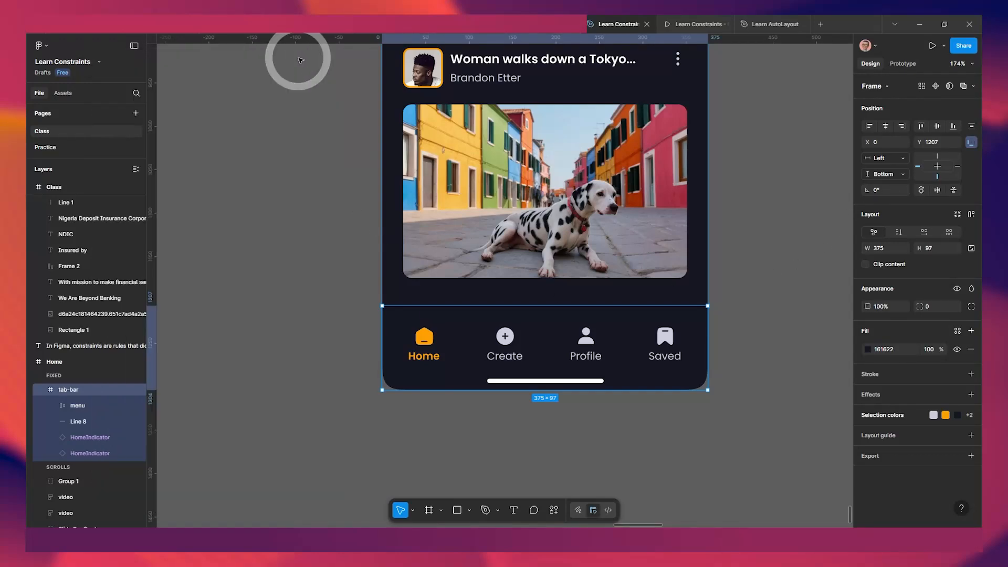
Select the whole Home frame, reopen its Flow 4 inline preview, and bring the frame into view beside it.
{"action": "key", "text": "shift+0"}
{"action": "scroll", "coordinate": [348, 149], "scroll_direction": "down", "scroll_amount": 6}
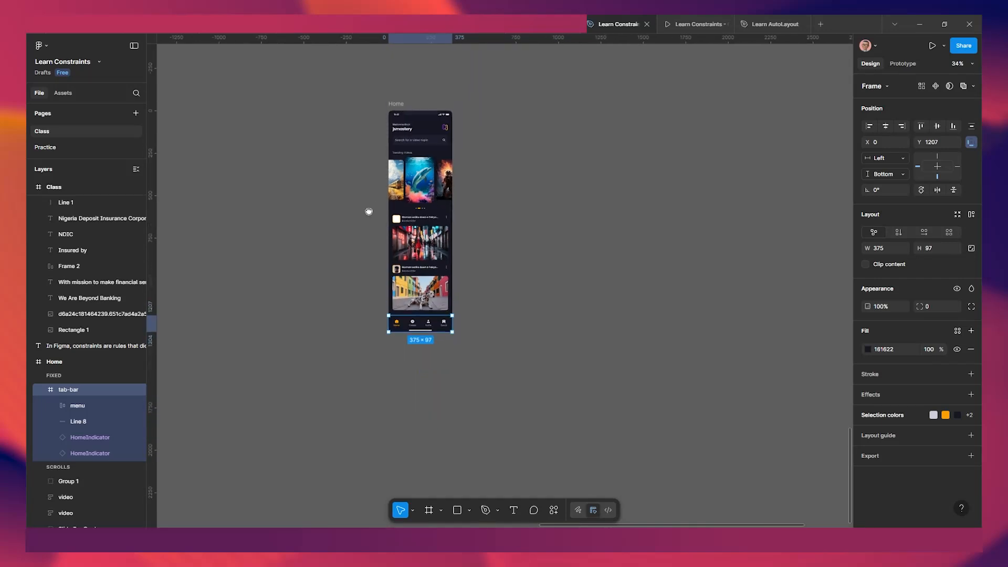
{"action": "scroll", "coordinate": [393, 182], "scroll_direction": "up", "scroll_amount": 1}
{"action": "left_click", "coordinate": [394, 178]}
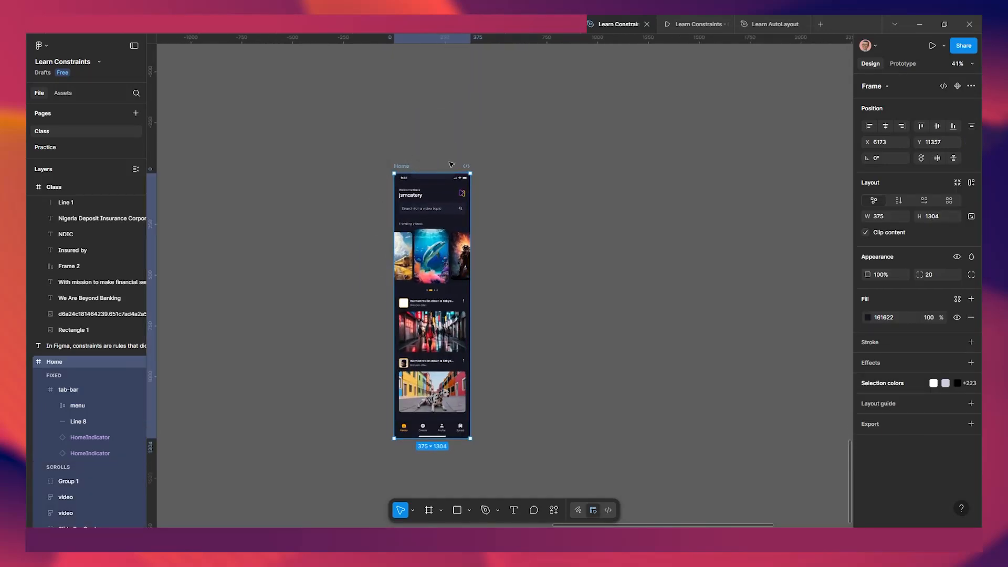
{"action": "left_click", "coordinate": [904, 63]}
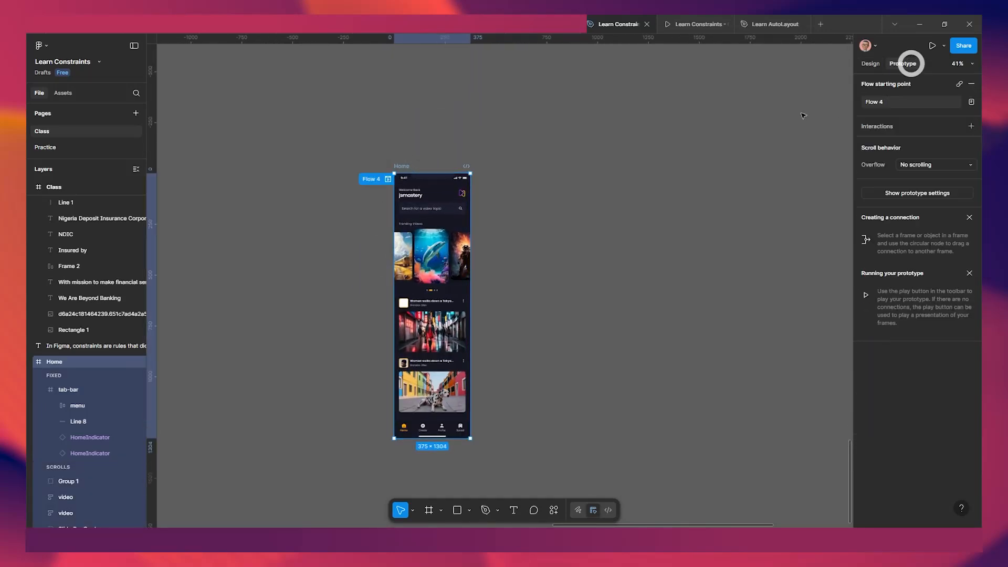
{"action": "left_click", "coordinate": [389, 179]}
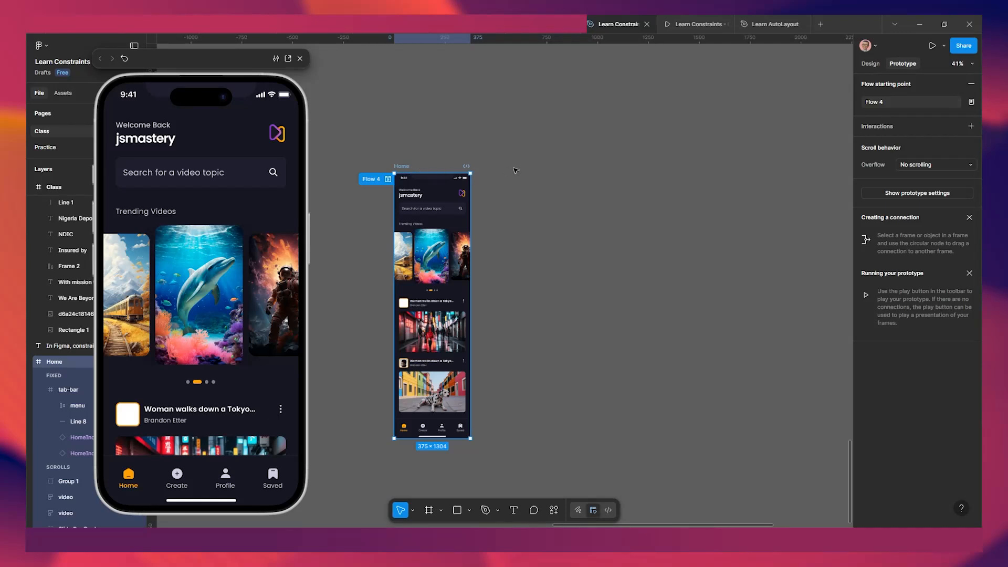
{"action": "scroll", "coordinate": [586, 208], "scroll_direction": "up", "scroll_amount": 1}
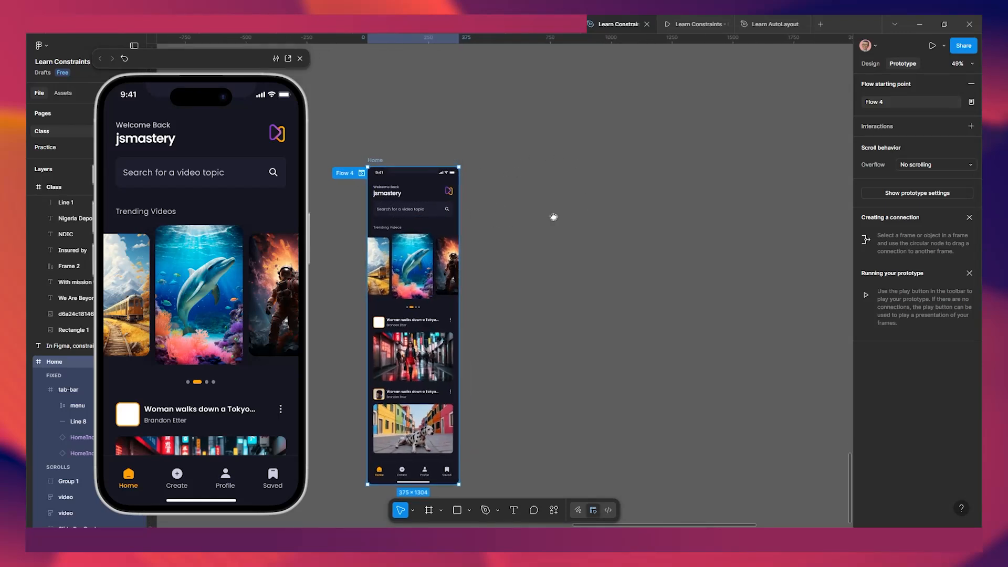
{"action": "left_click_drag", "start_coordinate": [544, 217], "coordinate": [607, 167]}
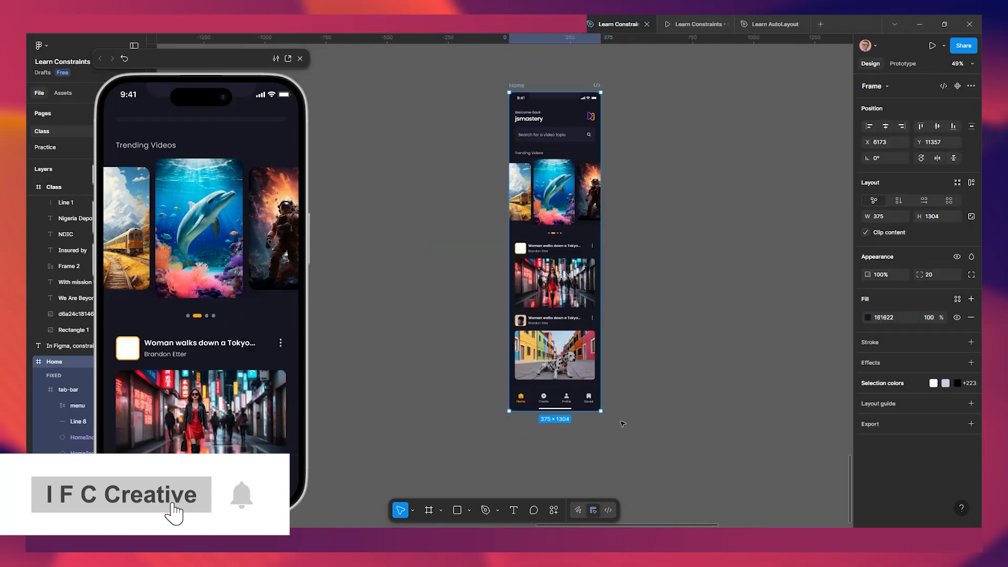